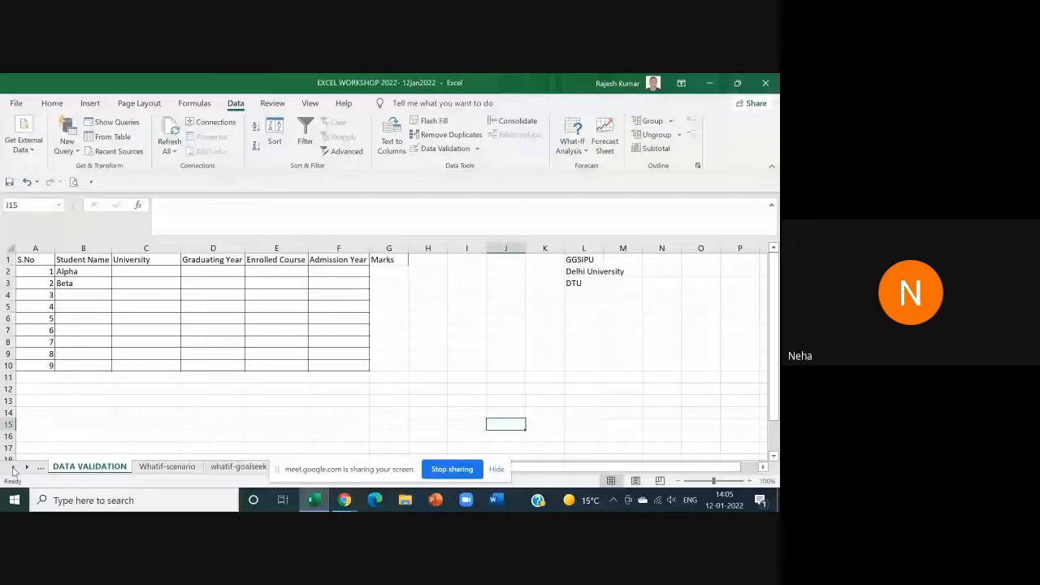
Step: Open the RELATIVE-ABSOLUTE sheet and bring its RELATIVE ADDRESSING table into view
left_click(13, 469)
left_click(13, 469)
left_click(13, 469)
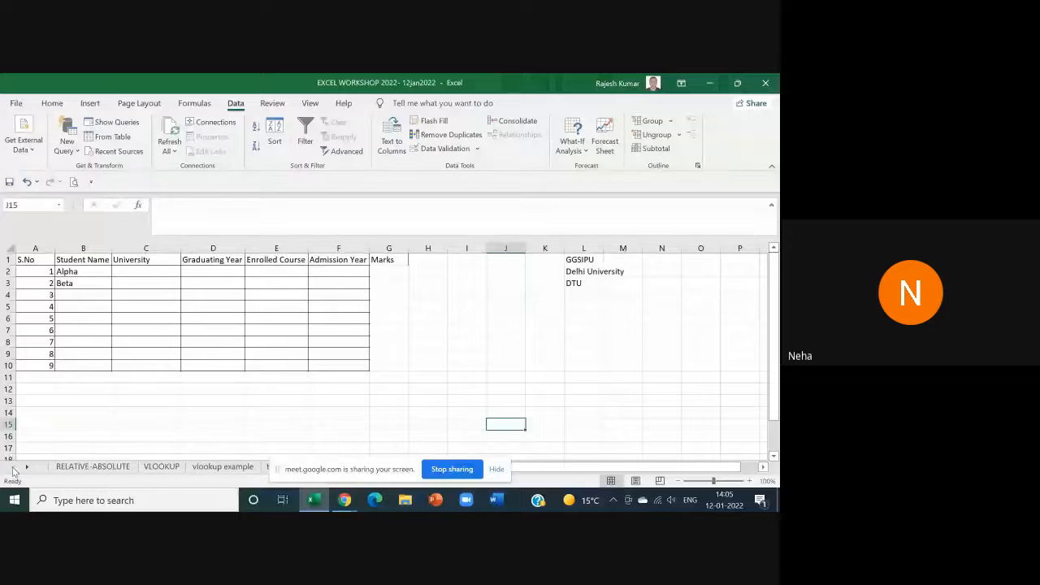
left_click(85, 466)
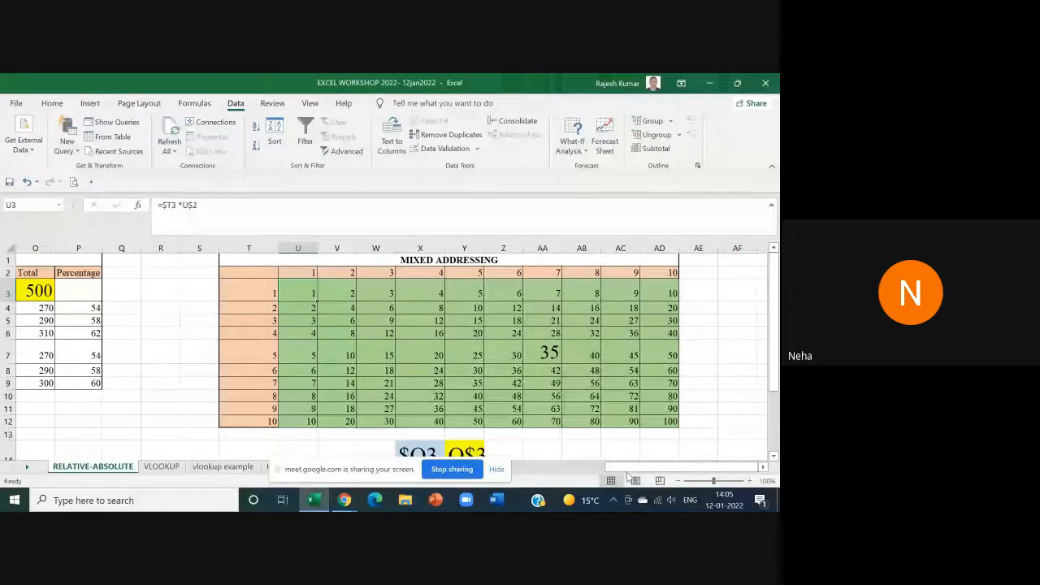
left_click_drag(628, 475, 397, 475)
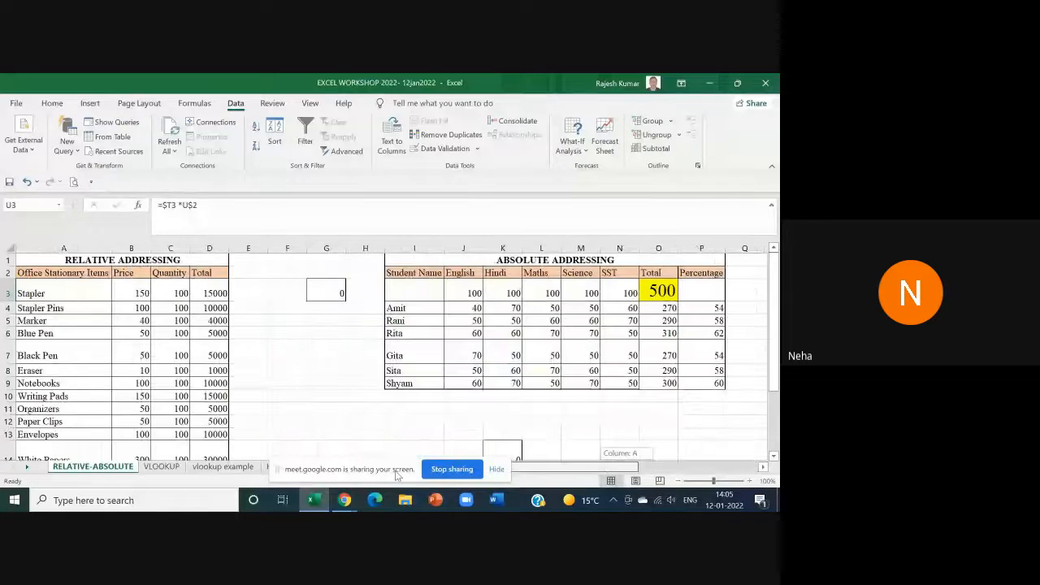
left_click(239, 310)
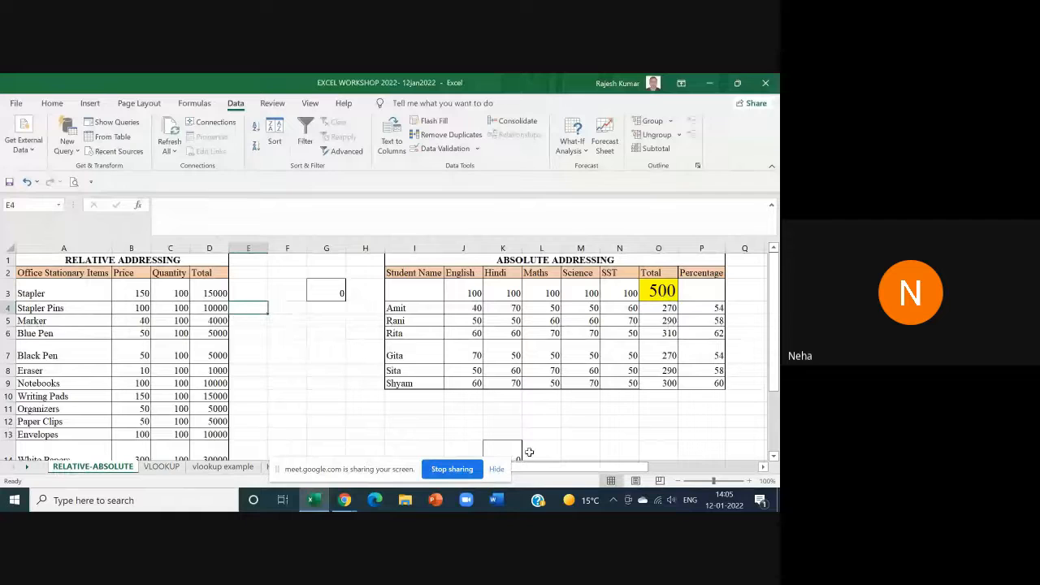
mouse_move(361, 499)
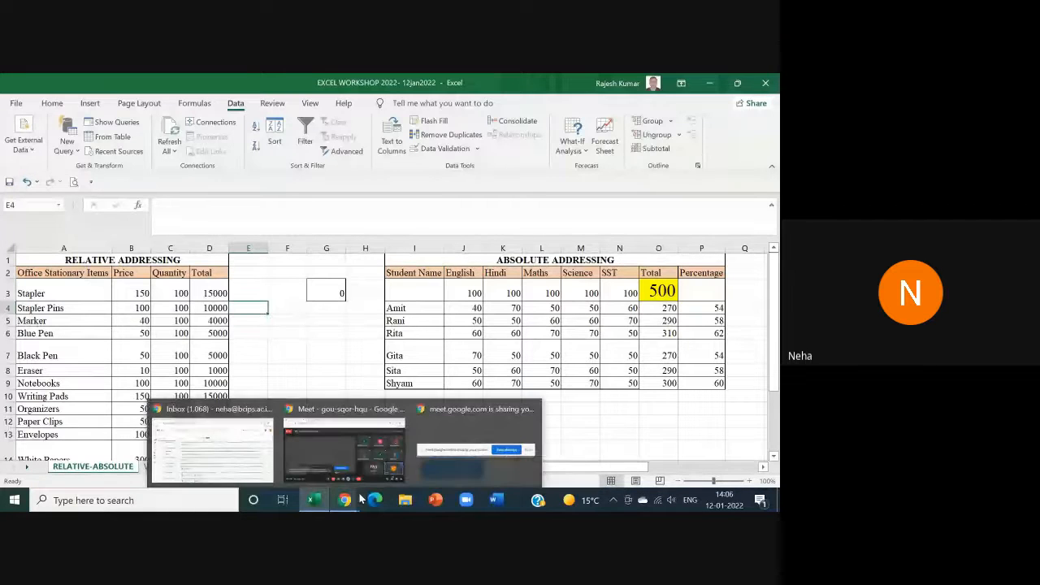
left_click(282, 309)
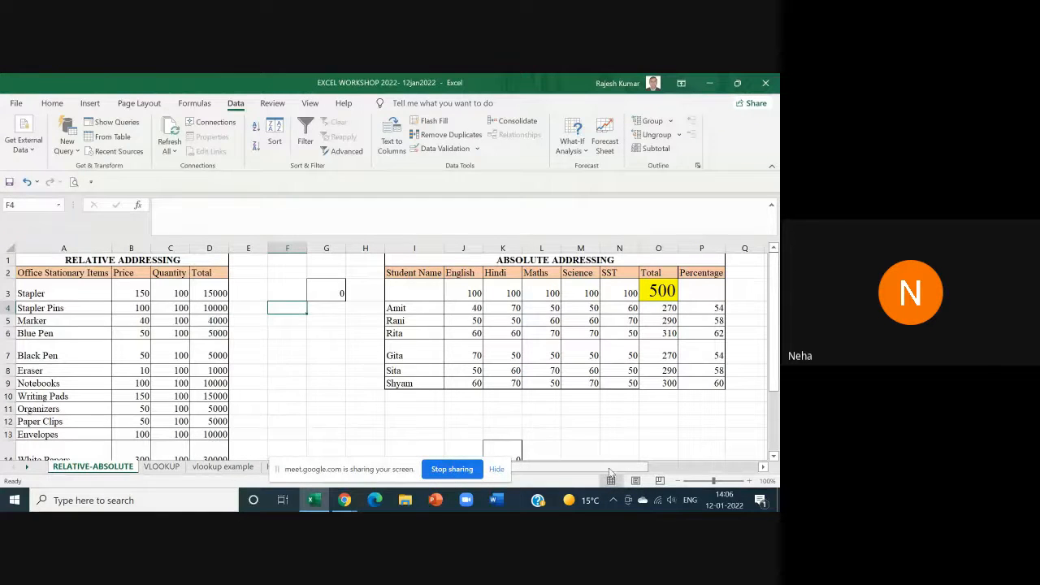
Step: Examine the Office Stationary Items, Price and Quantity columns of the RELATIVE ADDRESSING table
left_click(82, 297)
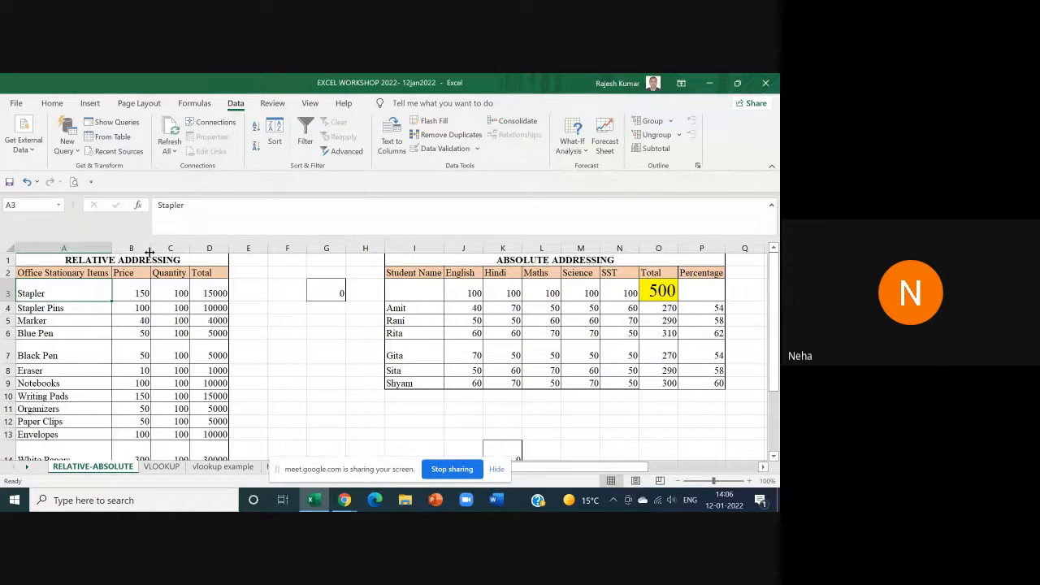
left_click(34, 274)
left_click_drag(34, 274, 65, 432)
scroll(130, 315, "up", 1)
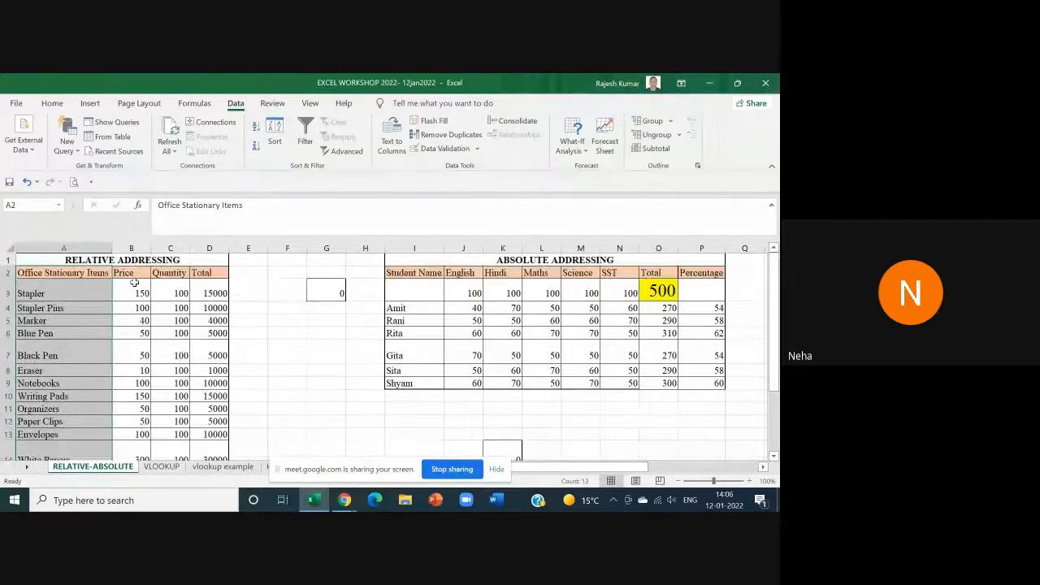
left_click_drag(133, 275, 143, 463)
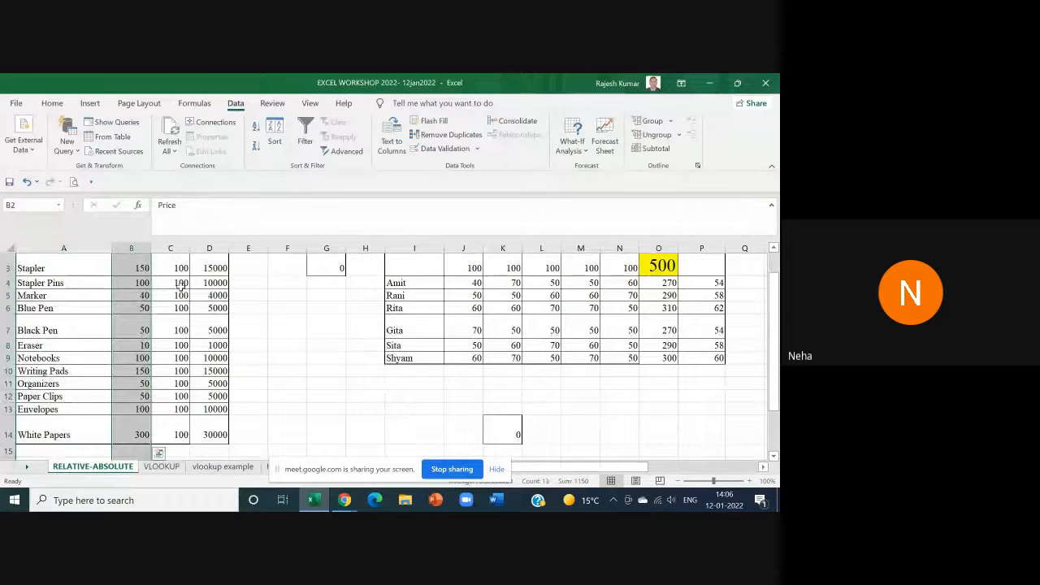
scroll(182, 285, "up", 1)
left_click_drag(174, 276, 170, 383)
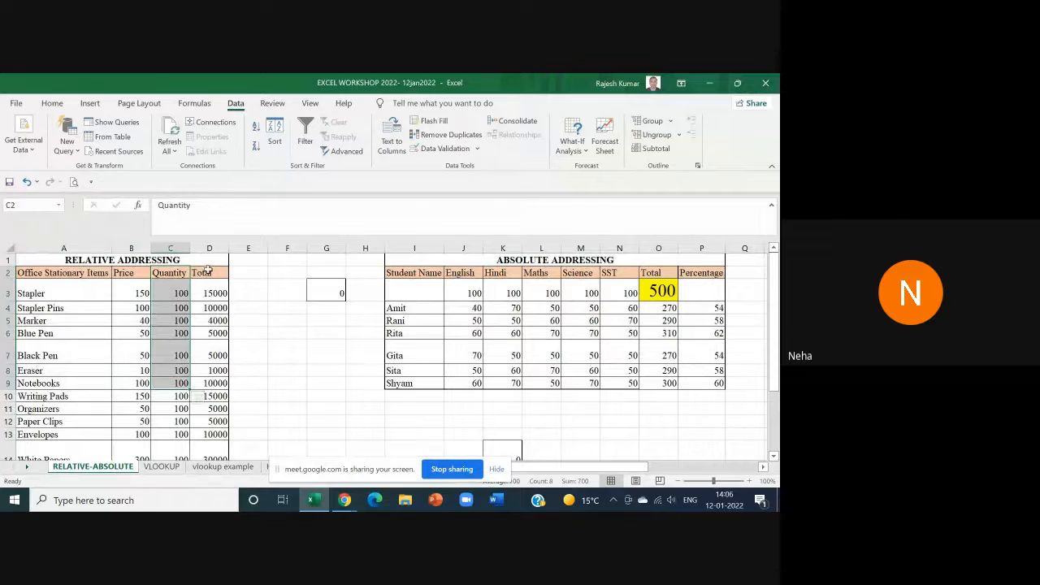
Step: Clear the Total values in D3:D14 of the RELATIVE ADDRESSING table
left_click_drag(207, 292, 213, 473)
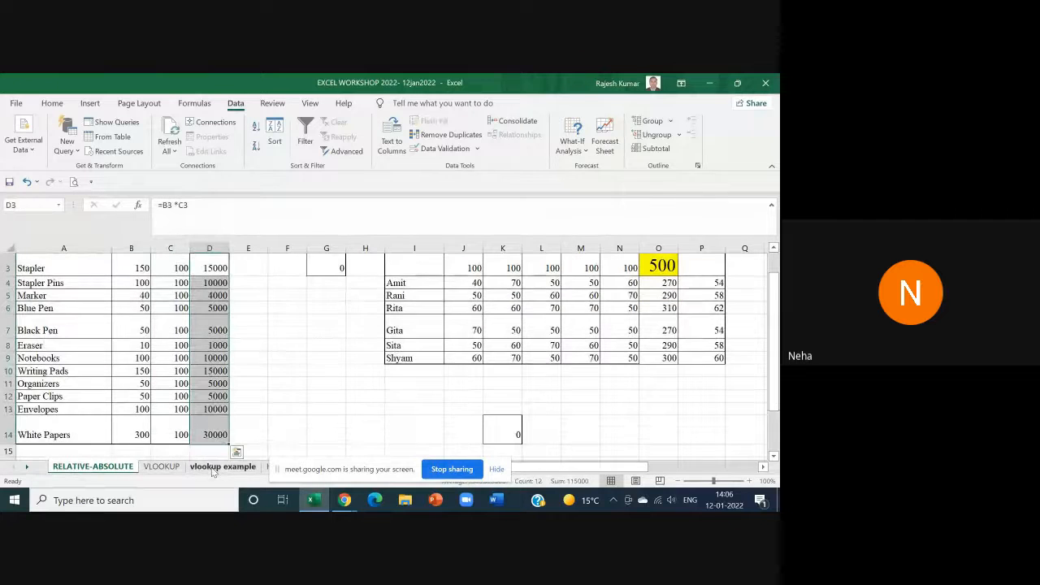
key("Delete")
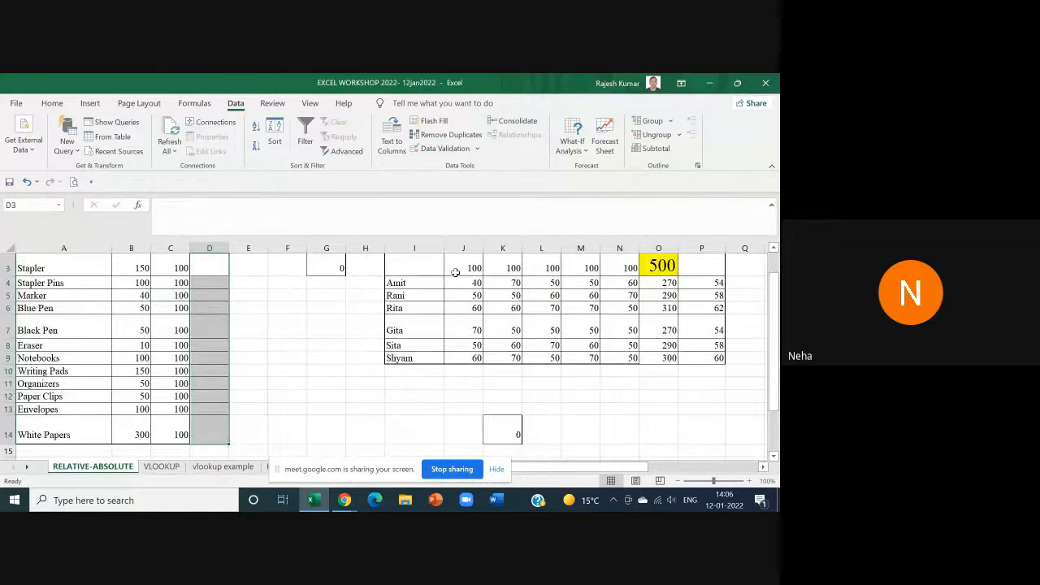
scroll(232, 330, "up", 1)
Step: Enter the formula =B3*C3 in D3 to calculate the Stapler total from its price and quantity
left_click(213, 290)
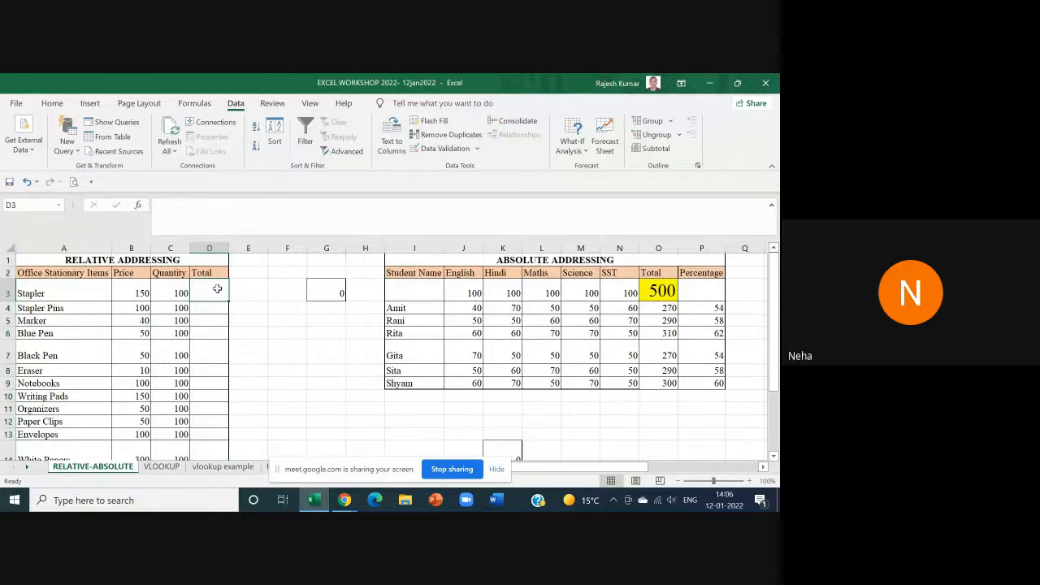
type("=")
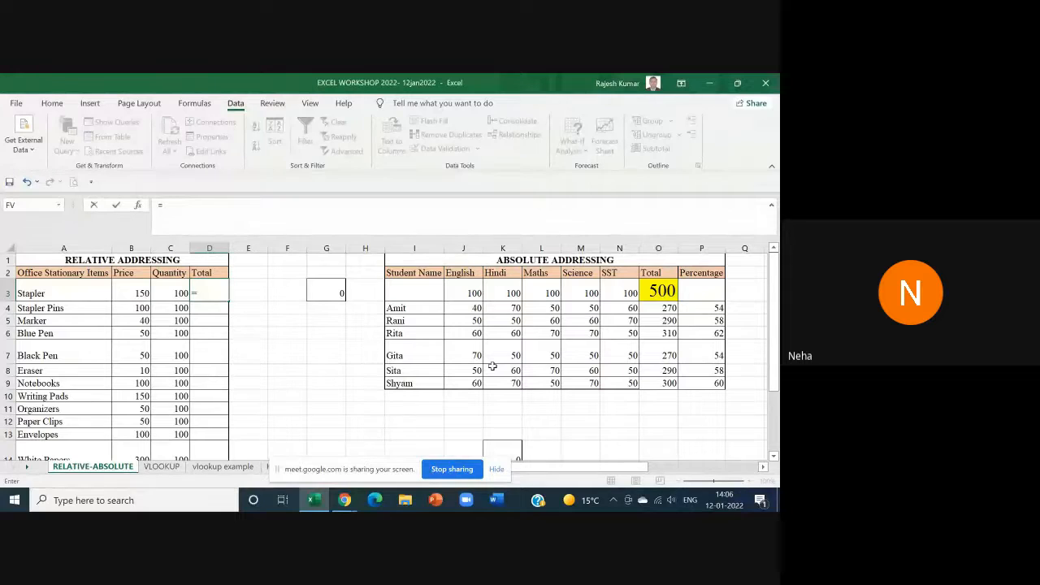
key("Left")
key("Left")
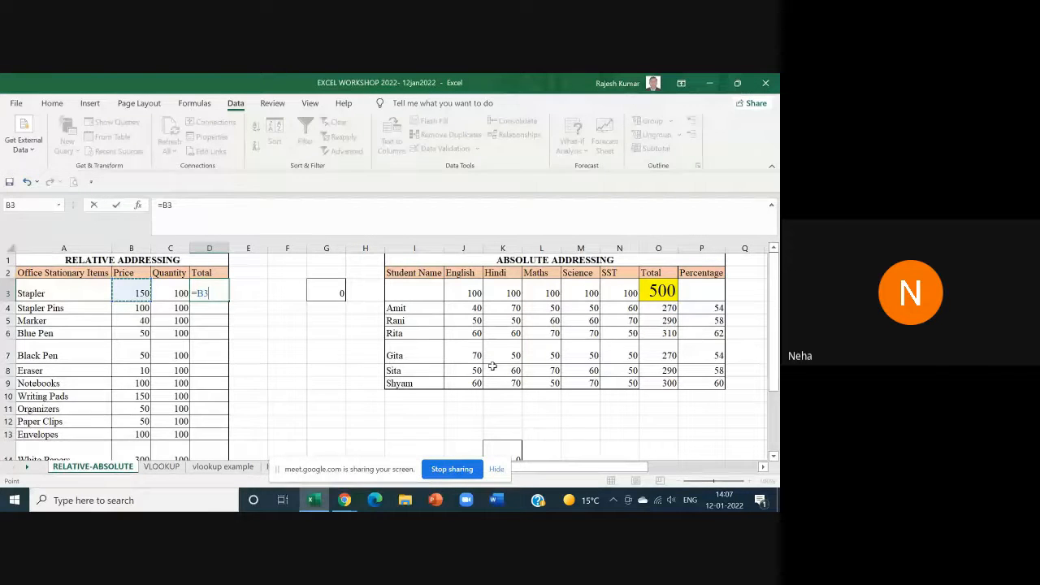
type("*")
left_click(178, 293)
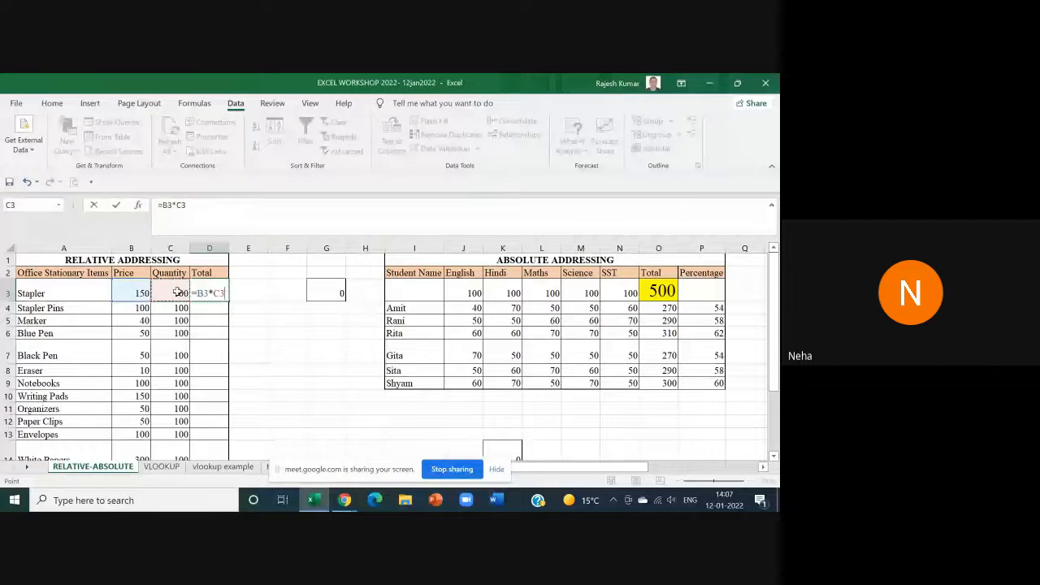
key("Return")
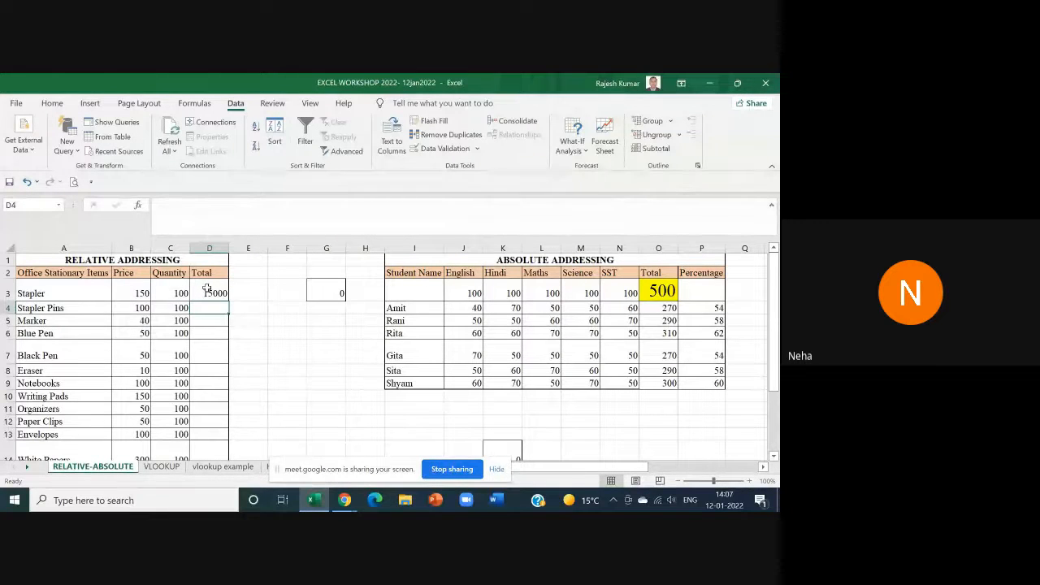
Step: Check the cell references in the D3 formula and fill it down the Total column through D14
left_click(208, 290)
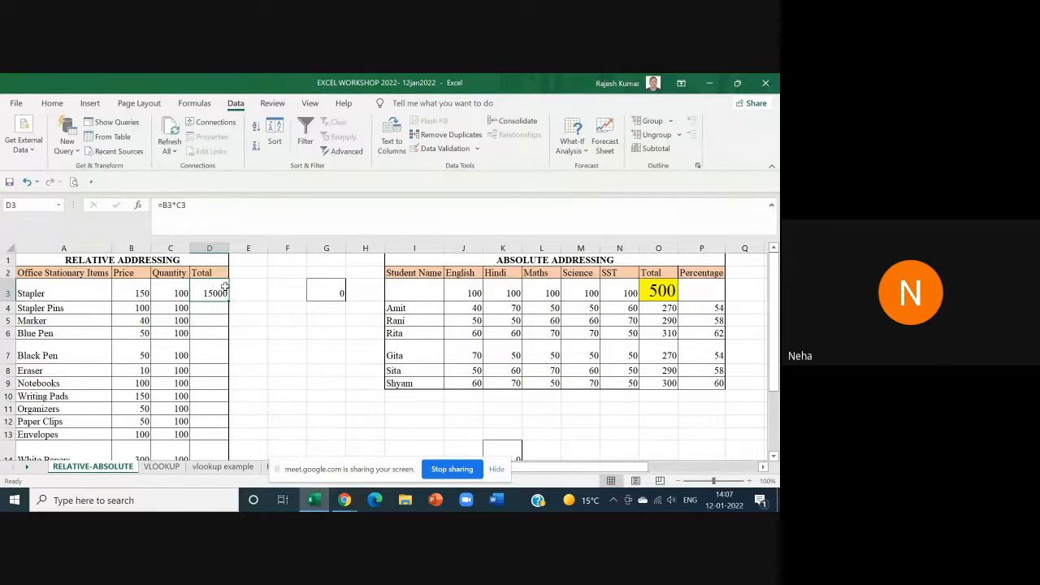
double_click(226, 289)
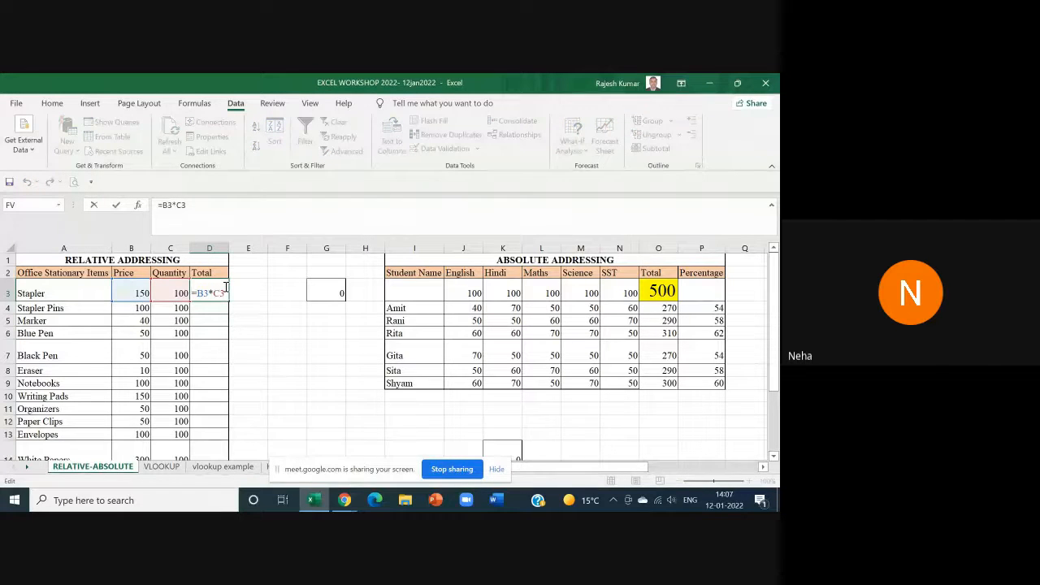
key("Escape")
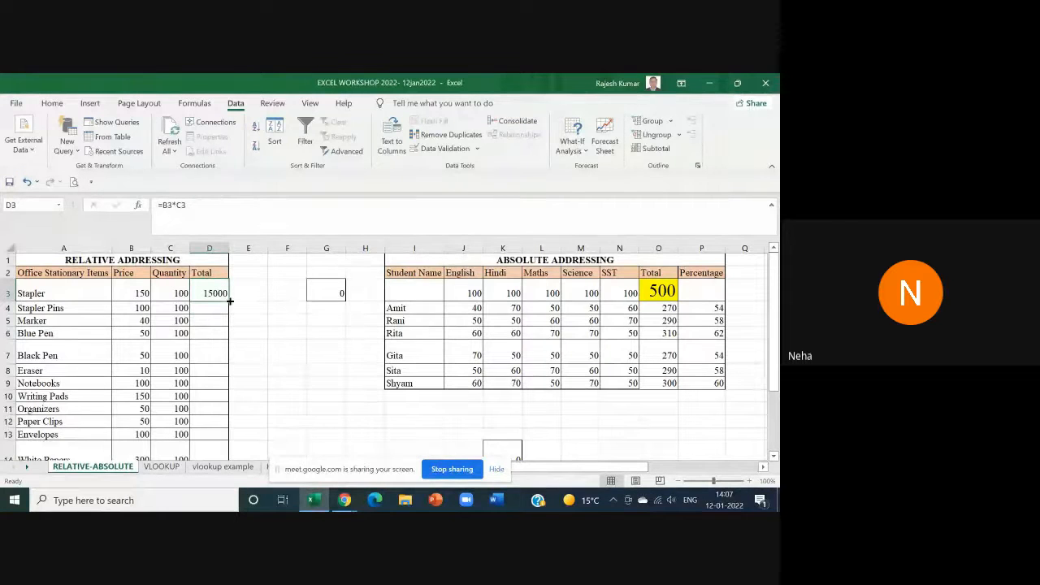
left_click_drag(230, 301, 223, 442)
scroll(195, 407, "up", 1)
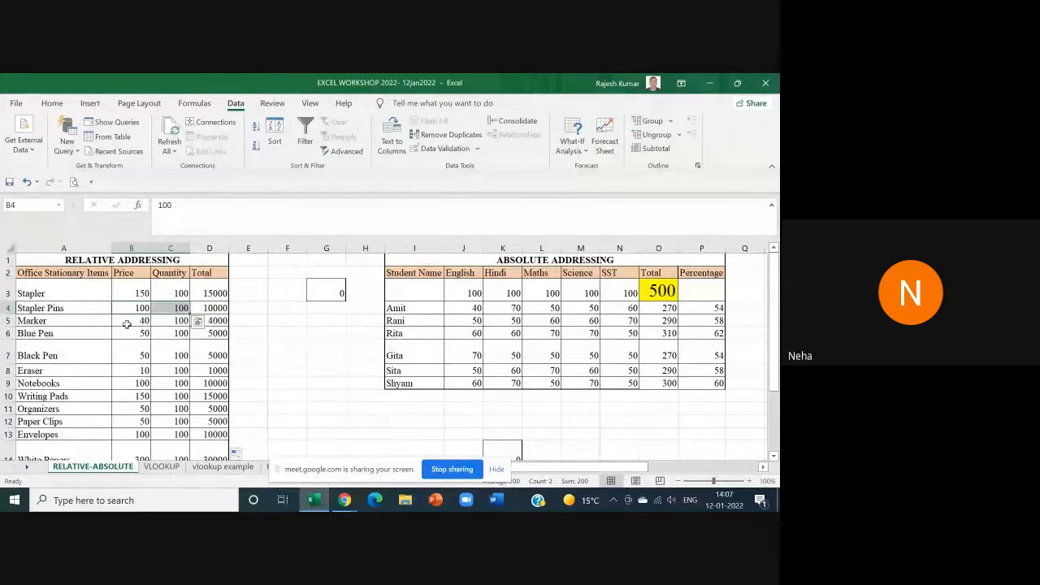
Step: Highlight the totals for Stapler Pins, Eraser and Envelopes (D4, D8 and D13) with a yellow fill
left_click_drag(136, 321, 172, 356)
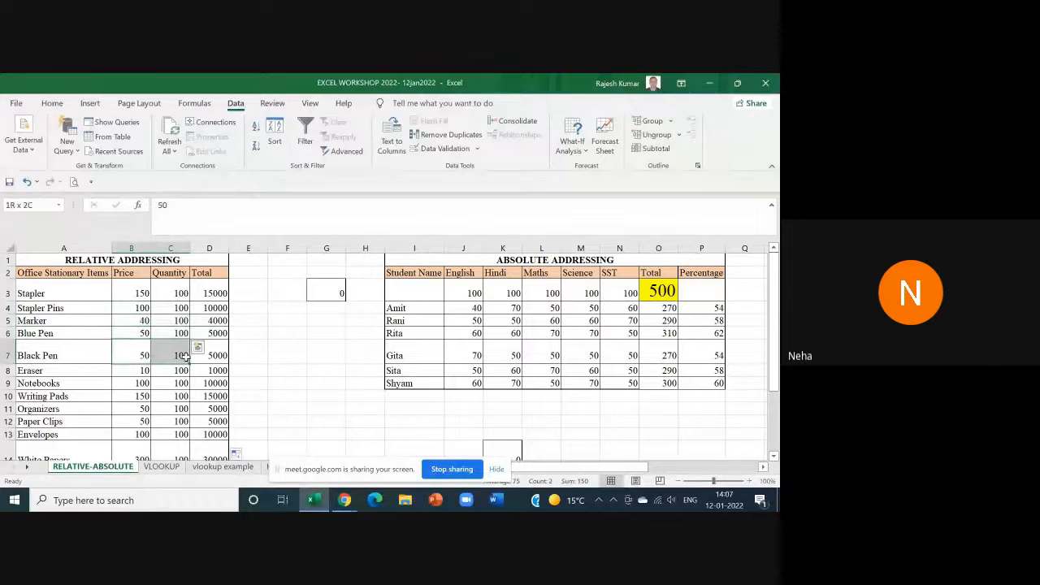
left_click(207, 310)
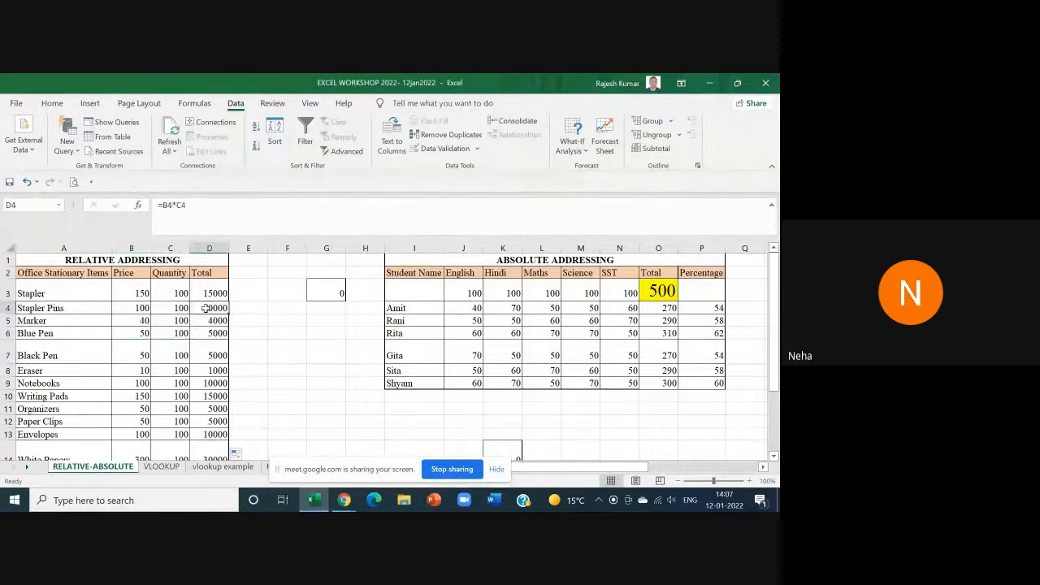
left_click(58, 105)
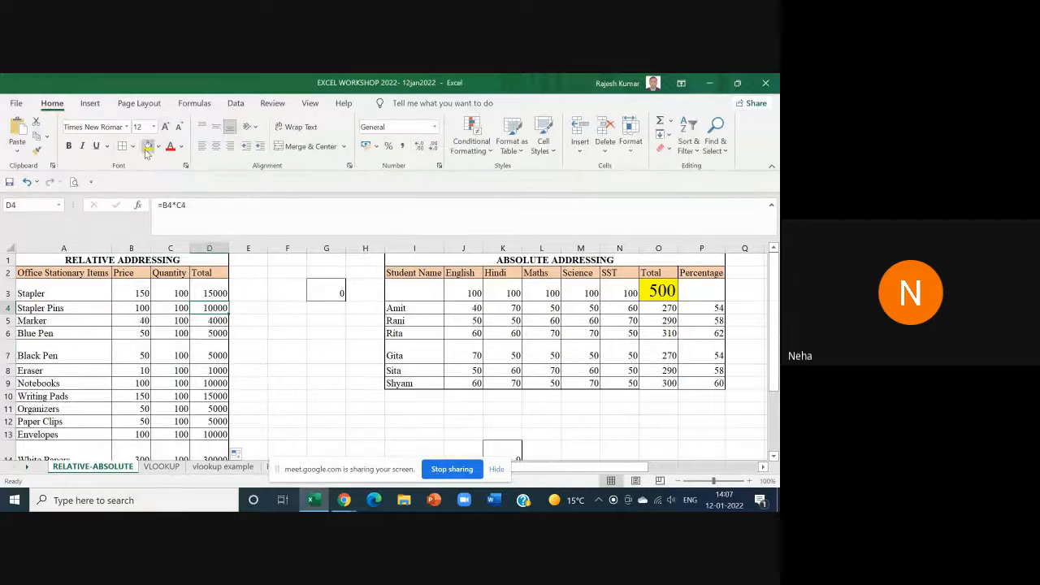
left_click(147, 147)
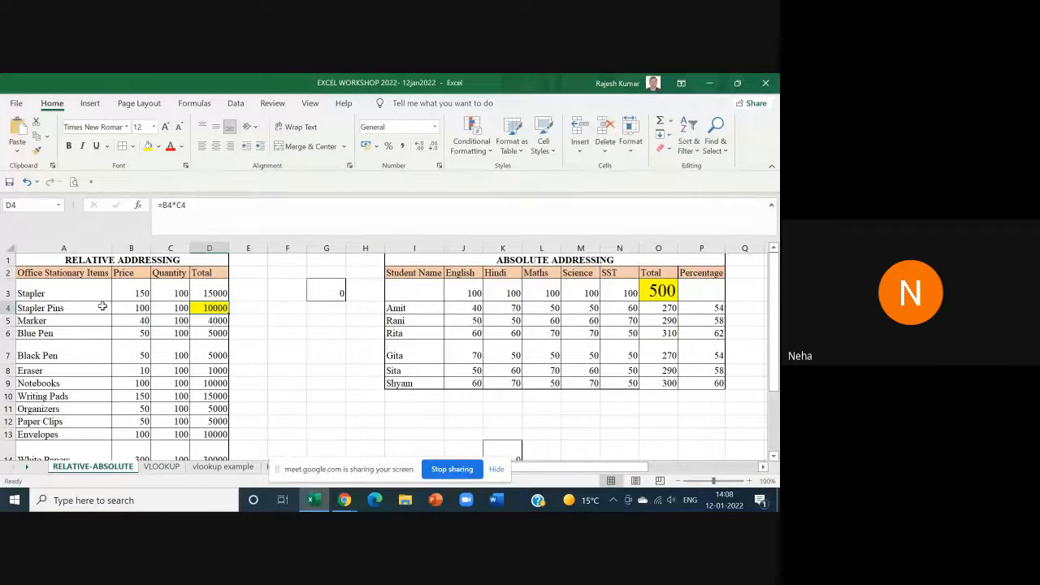
left_click(220, 371)
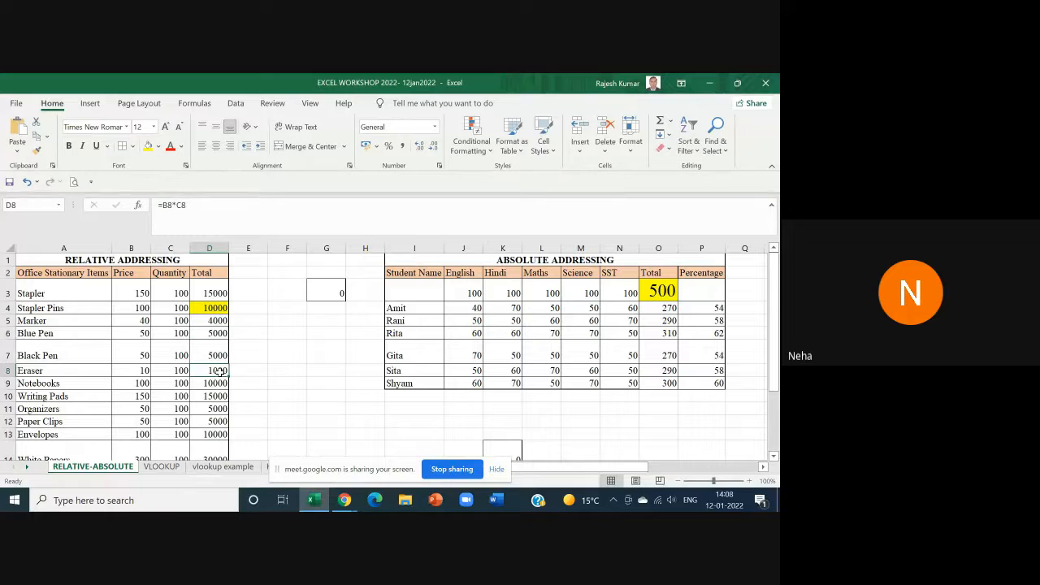
left_click(148, 146)
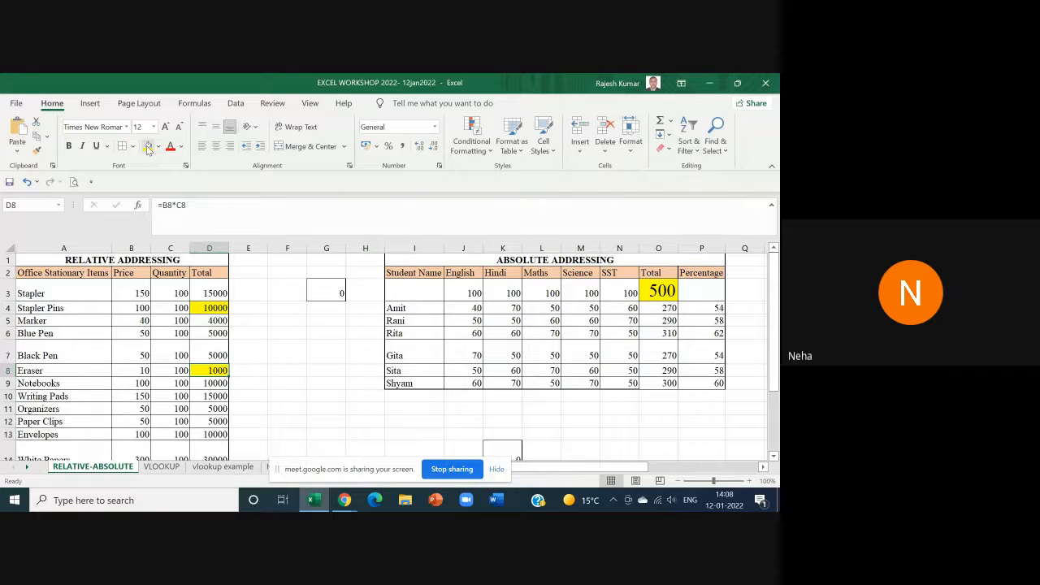
left_click(209, 435)
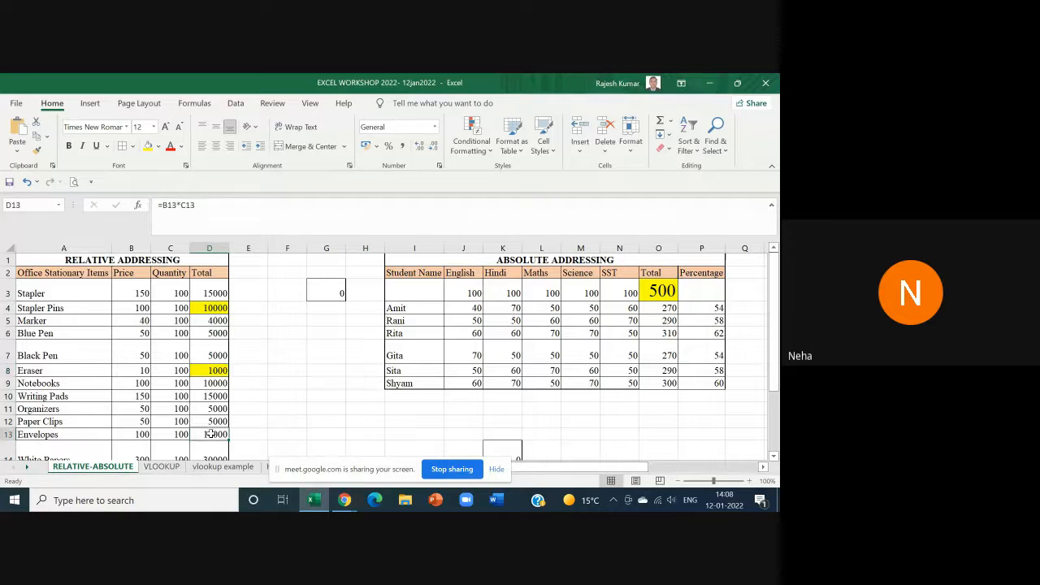
left_click(148, 146)
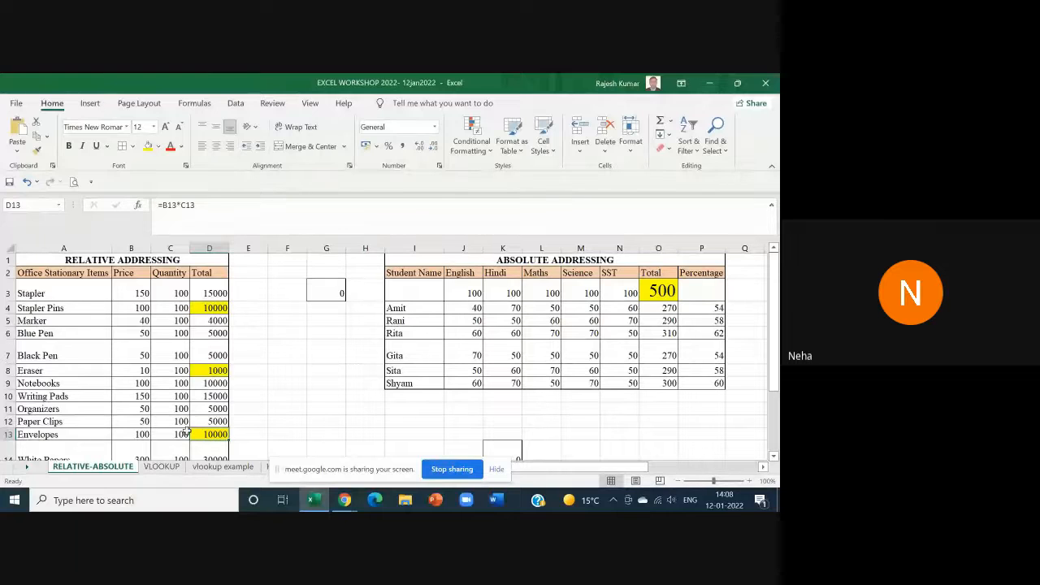
Step: Review the Stapler total formula in D3 and copy it with its formatting down through D14 again
left_click(214, 292)
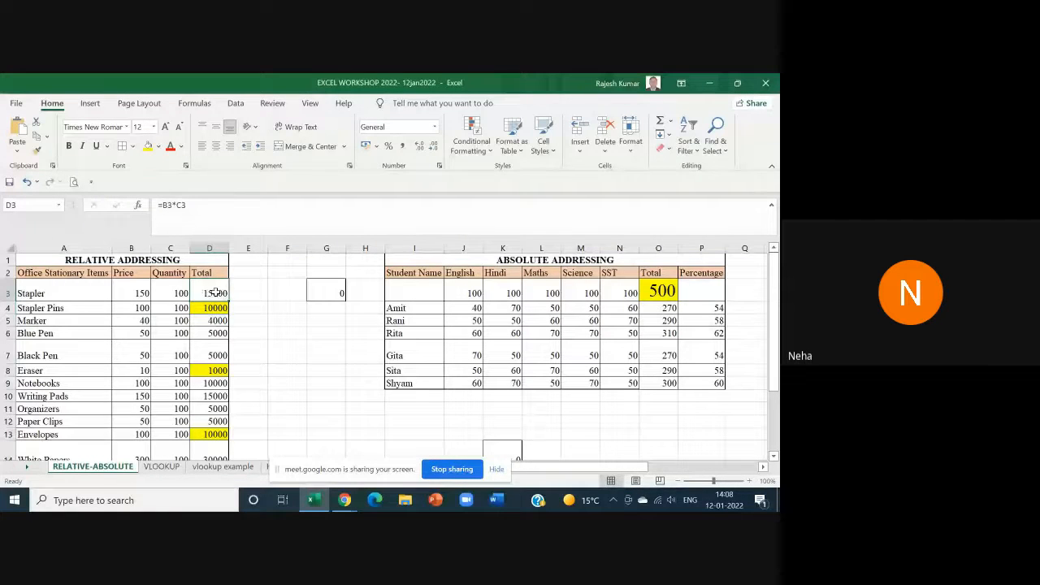
double_click(215, 293)
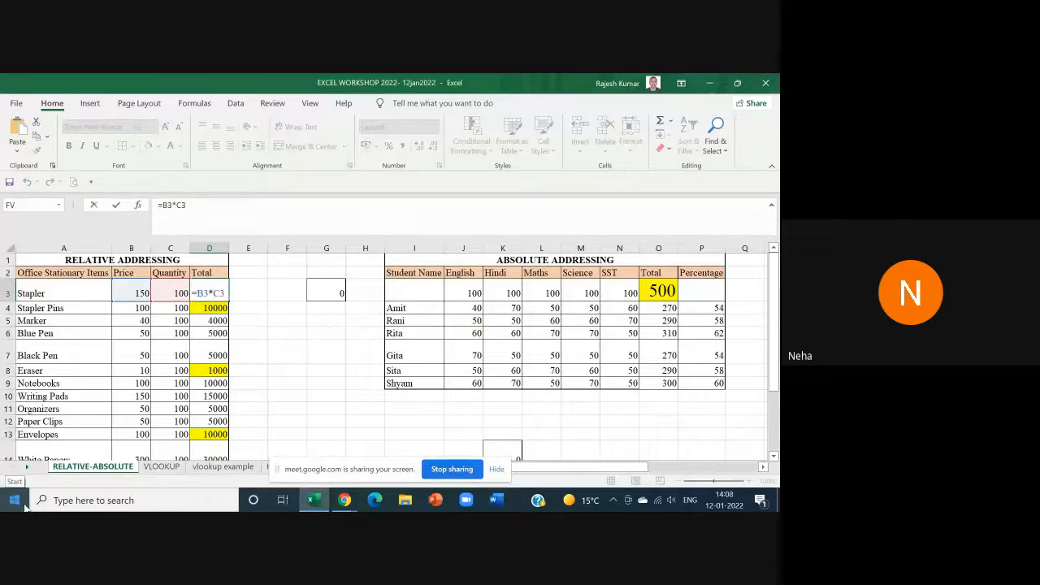
key("Escape")
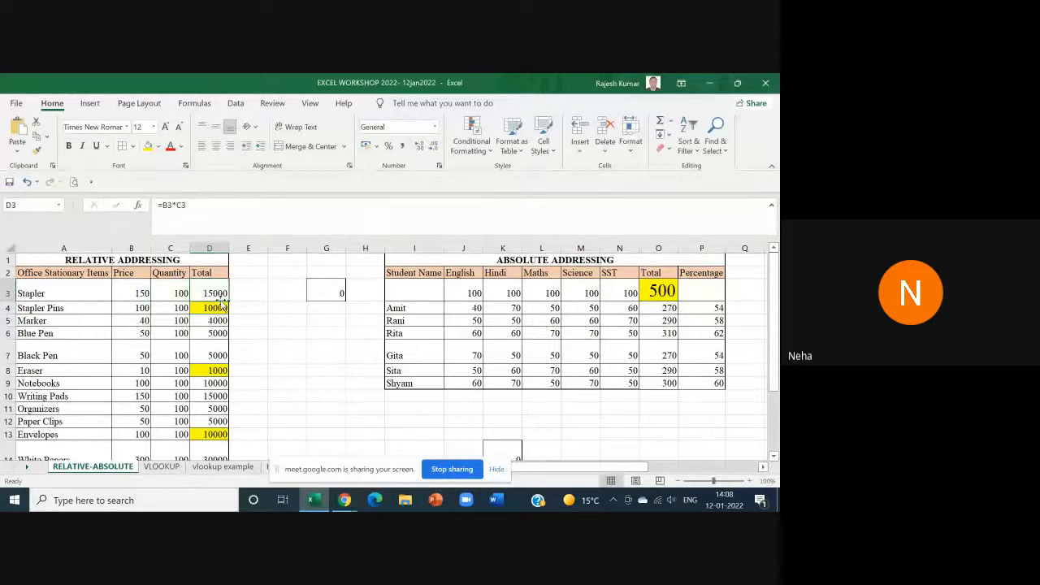
left_click_drag(231, 304, 224, 445)
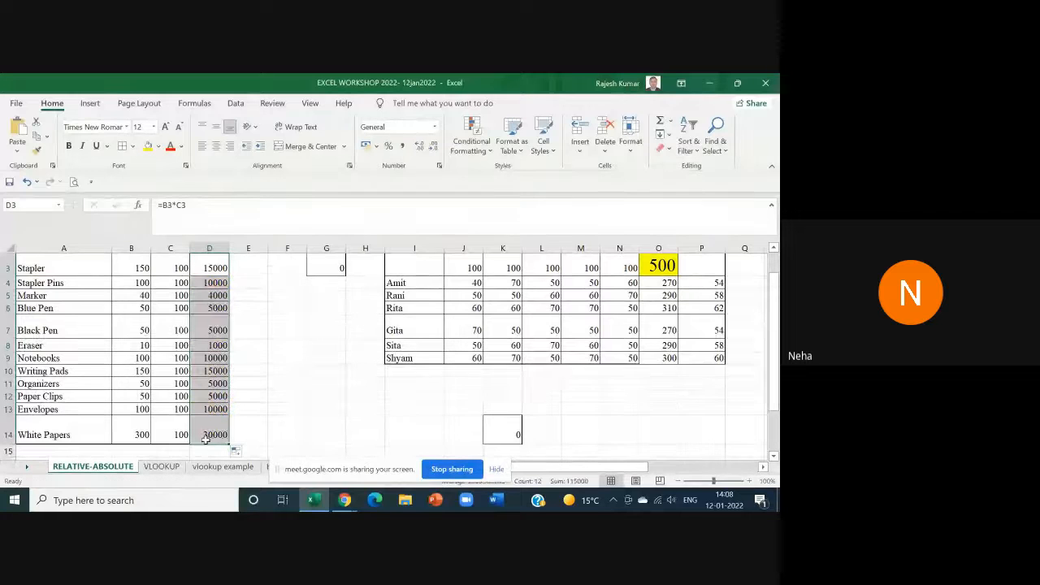
scroll(267, 418, "up", 1)
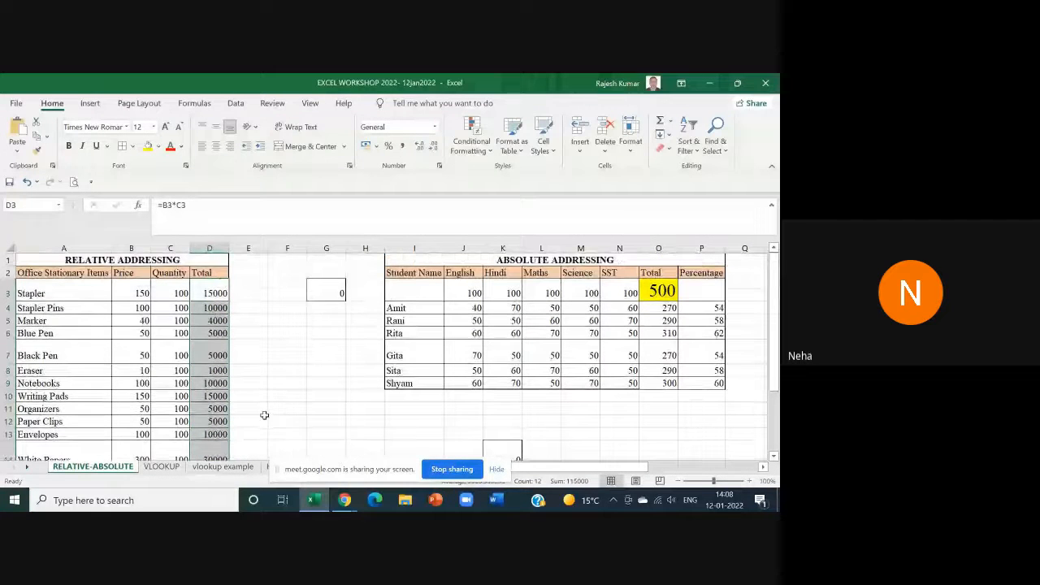
scroll(255, 410, "down", 2)
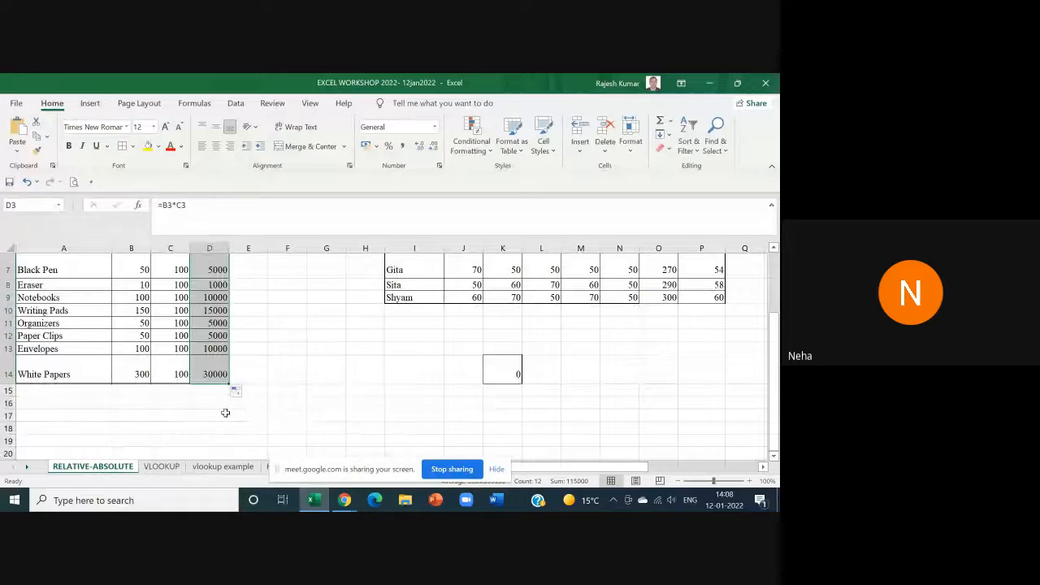
Step: Review the RELATIVE ADDRESSING heading and the cell references in the Stapler total formula in D3
scroll(225, 413, "up", 2)
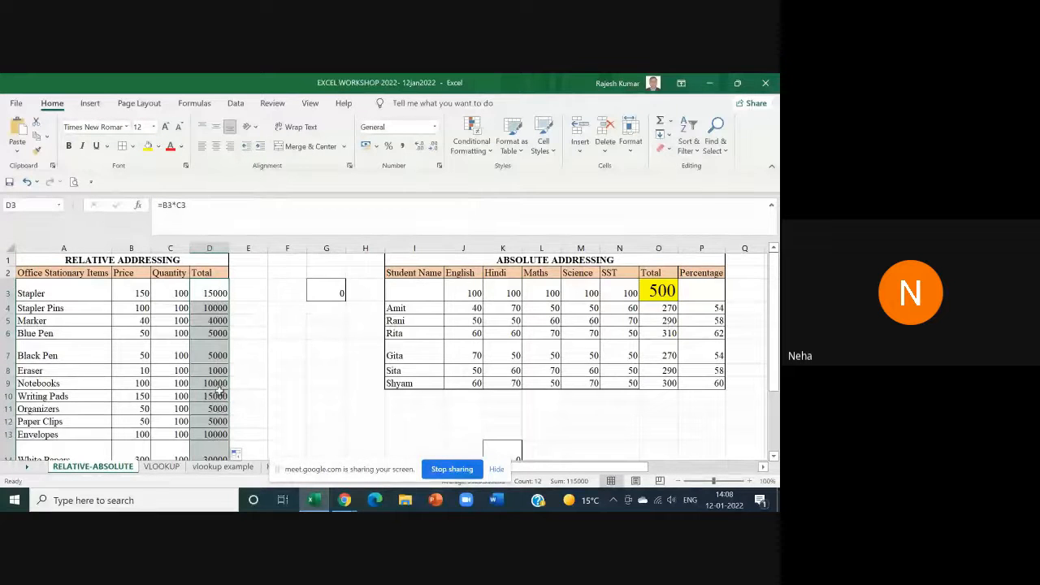
left_click(101, 257)
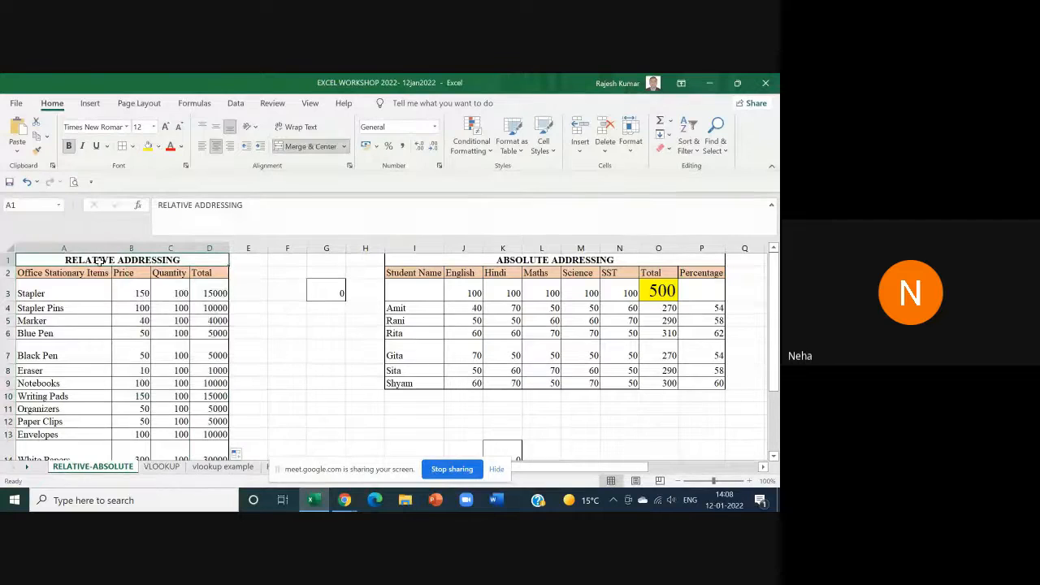
left_click(211, 290)
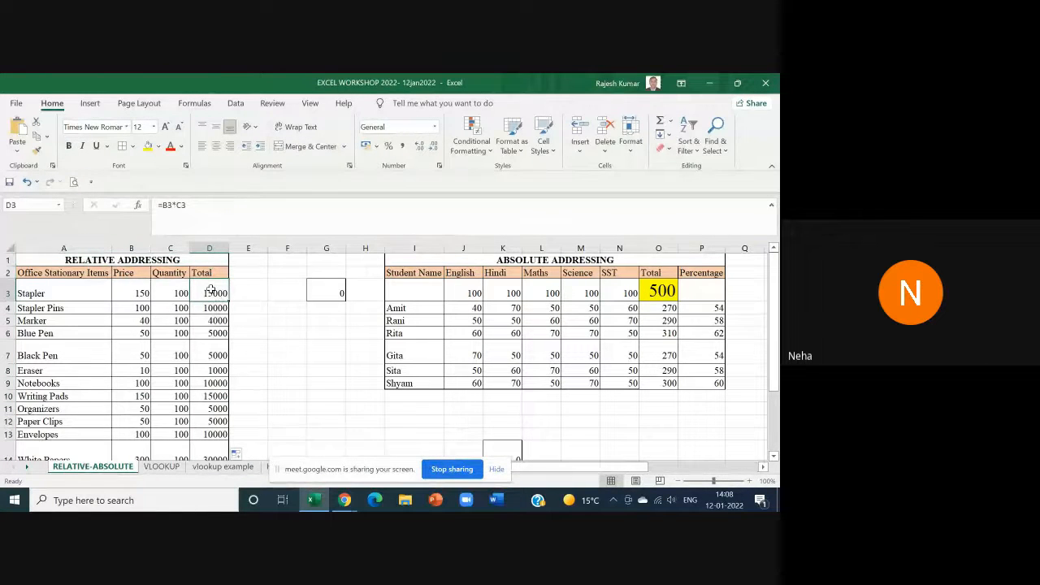
double_click(211, 290)
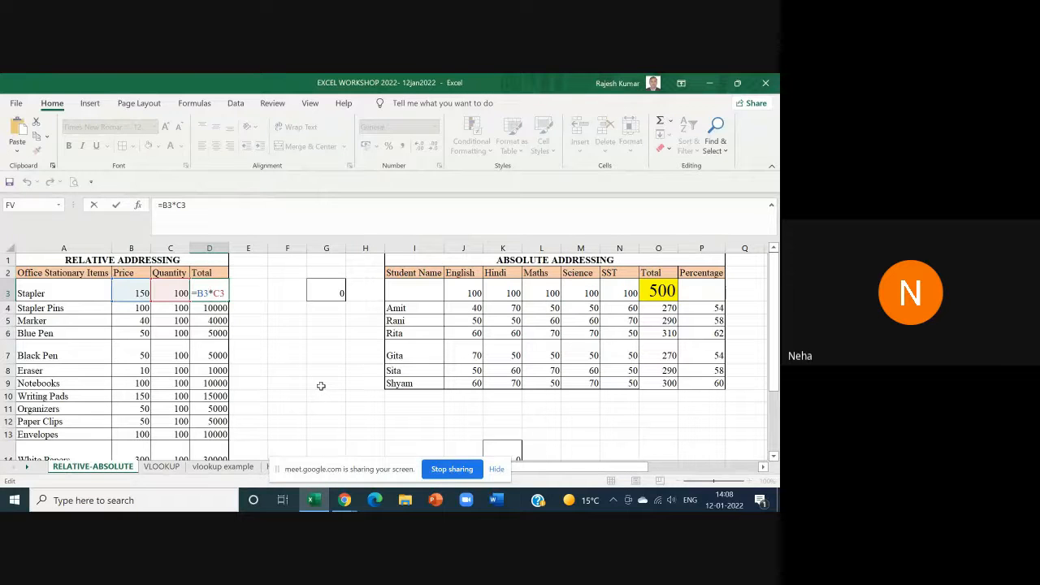
key("Return")
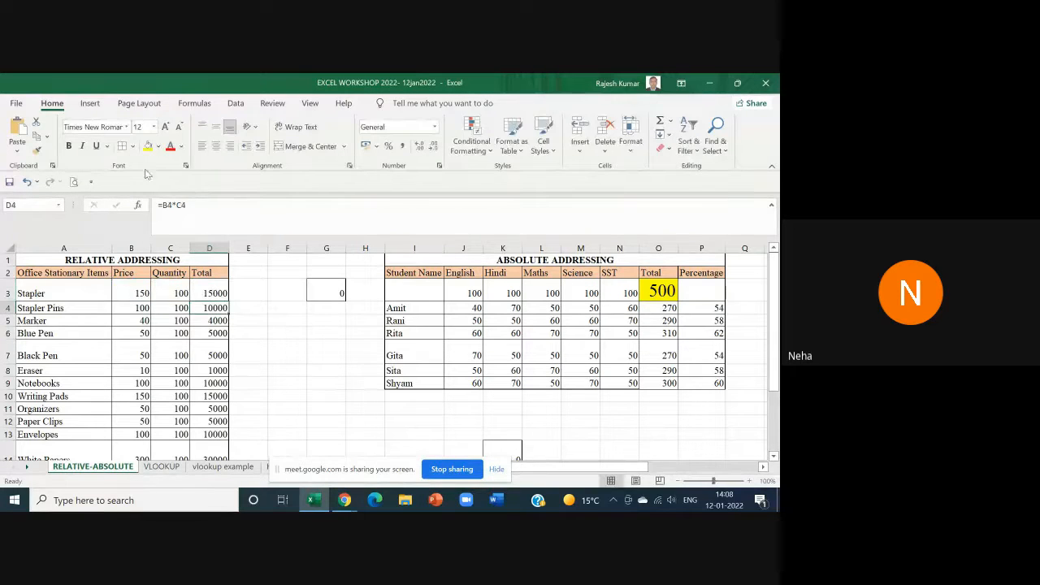
Step: Fill the Stapler total formula from D3 down the Total column through D14 again
left_click(219, 291)
left_click_drag(230, 303, 232, 443)
scroll(213, 350, "up", 1)
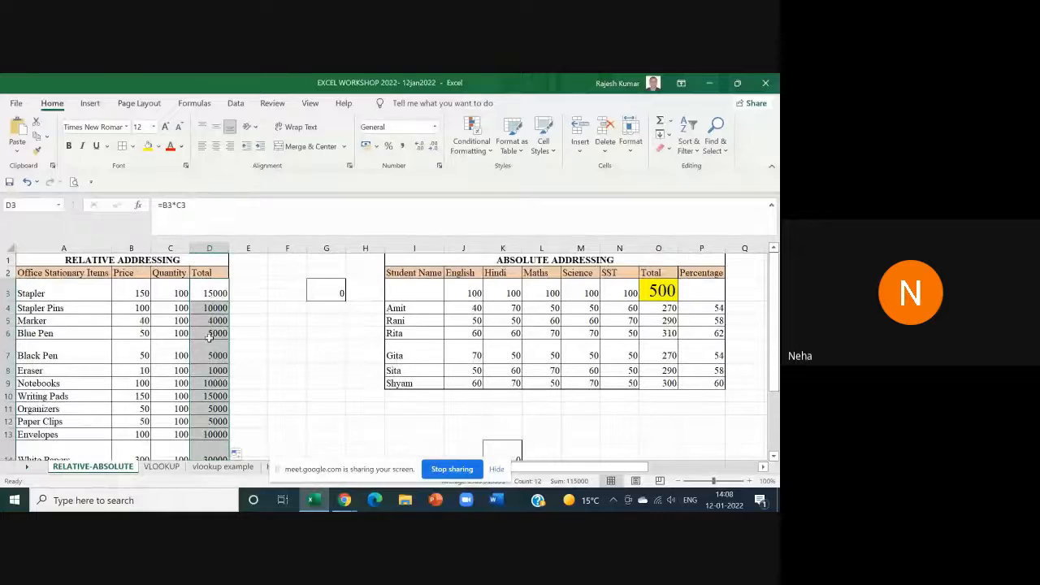
Step: Compare the cell references in the total formulas for Stapler, Stapler Pins and Marker (D3, D4 and D5)
left_click(211, 295)
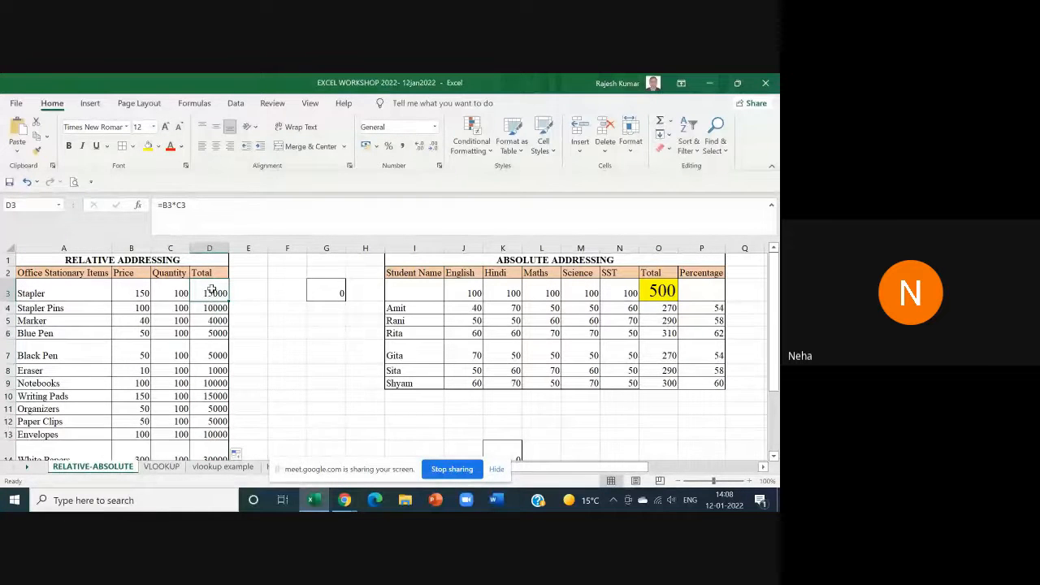
double_click(211, 290)
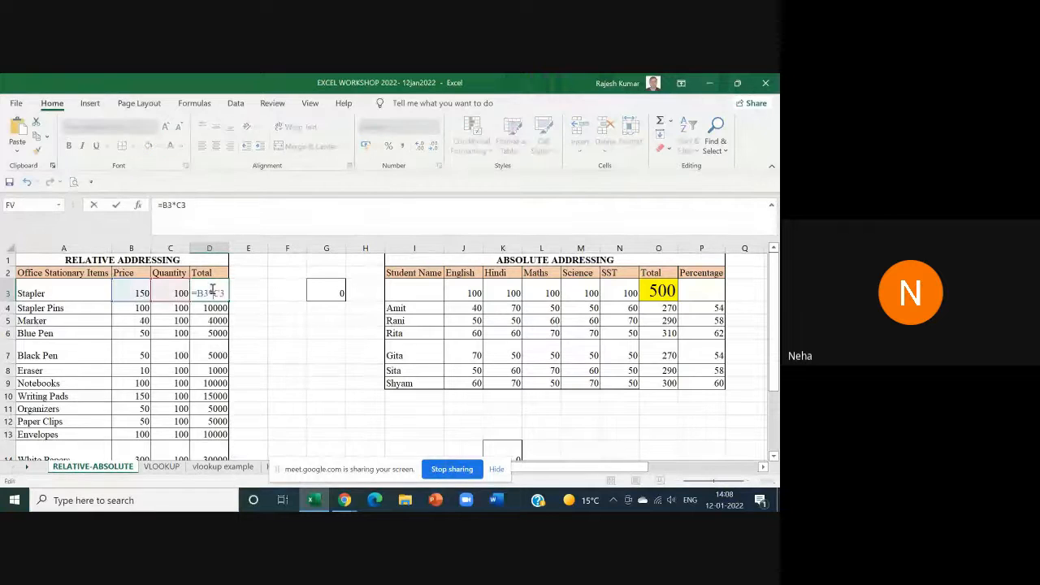
key("Return")
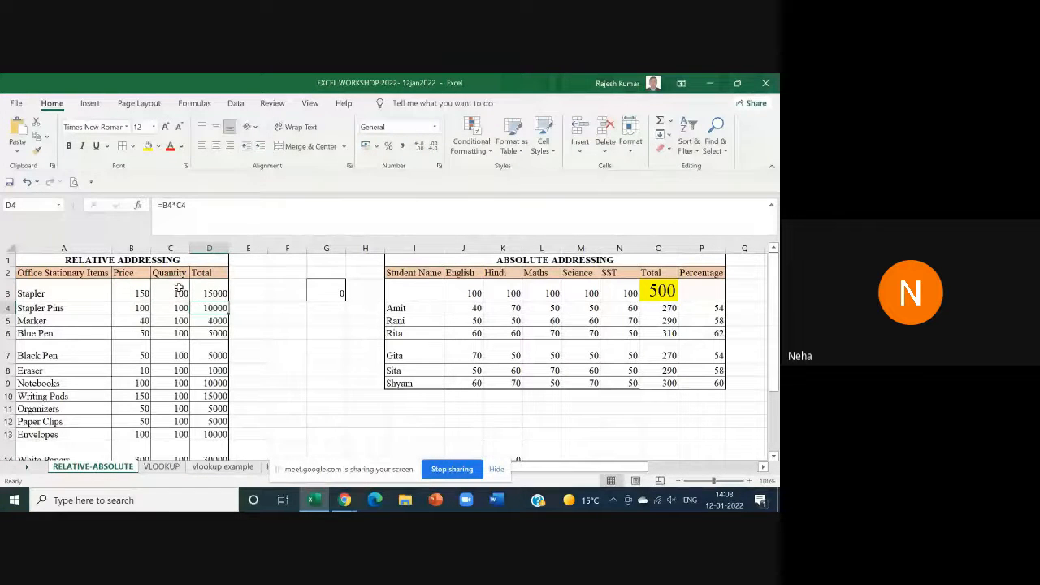
double_click(209, 308)
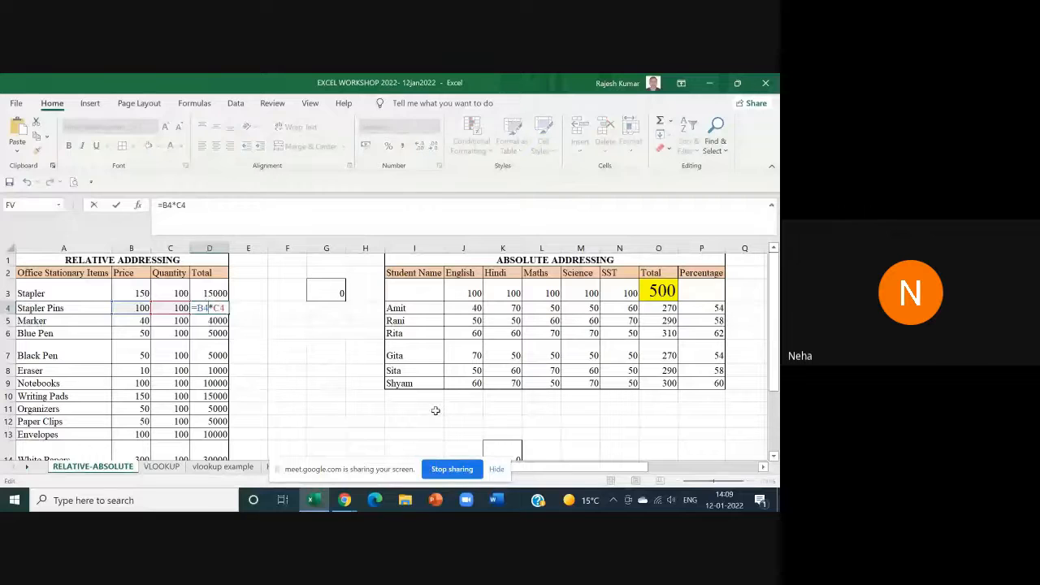
key("Return")
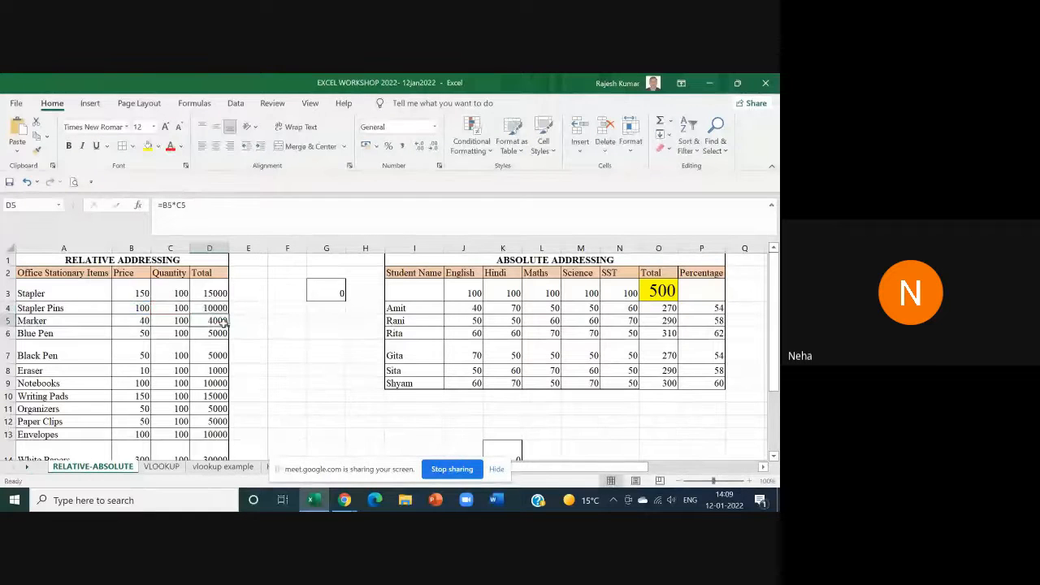
double_click(224, 322)
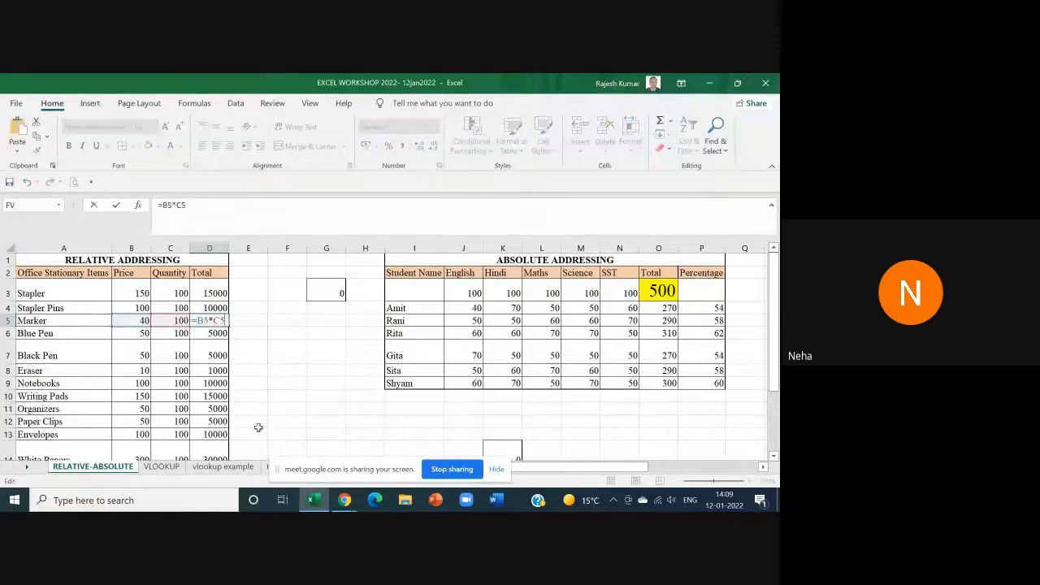
Step: Check the cell references in the total formulas for Envelopes and White Papers (D13 and D14)
left_click(216, 432)
double_click(215, 432)
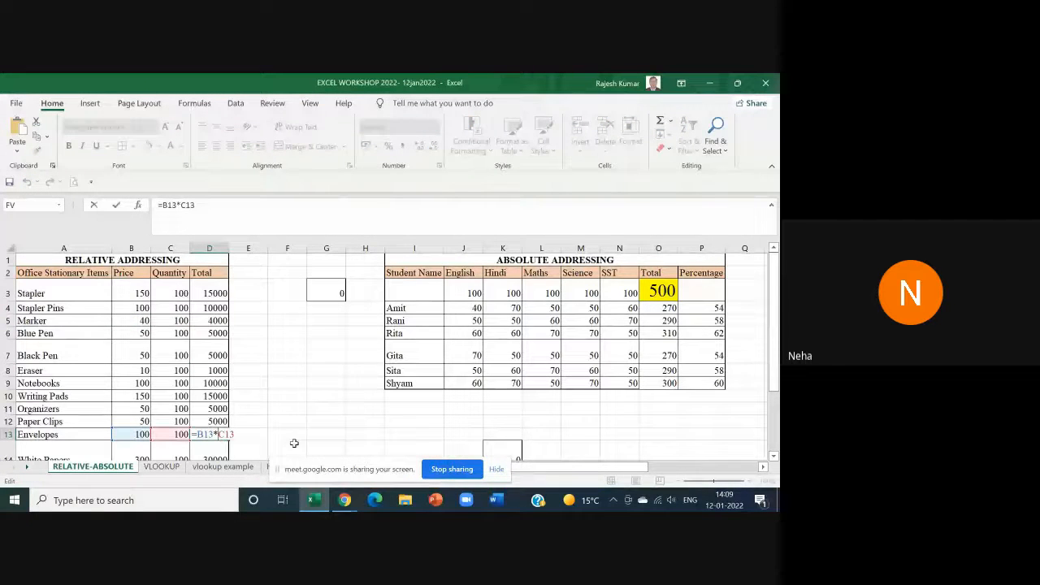
scroll(227, 391, "down", 2)
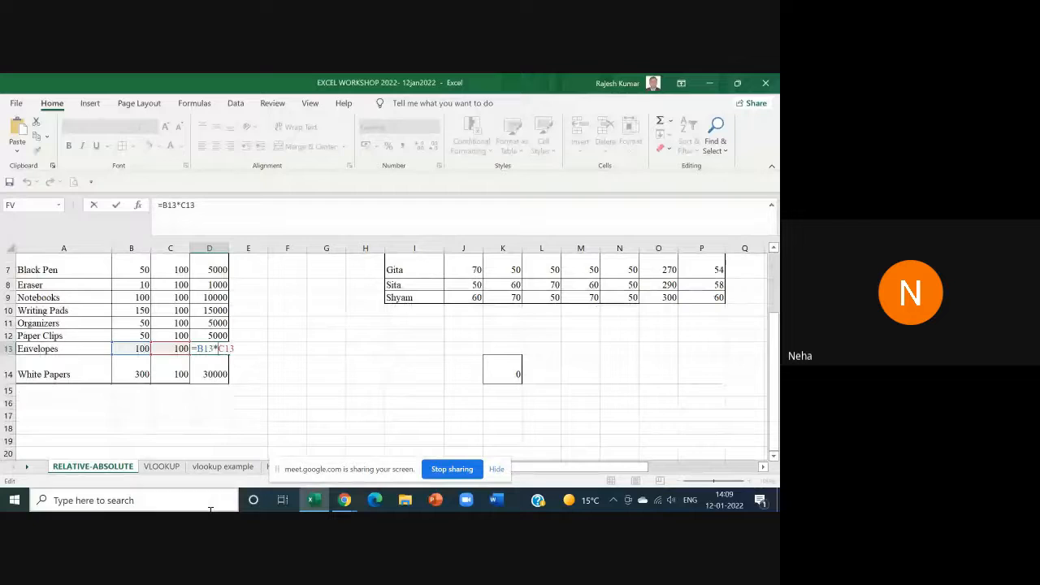
left_click(218, 370)
key("Escape")
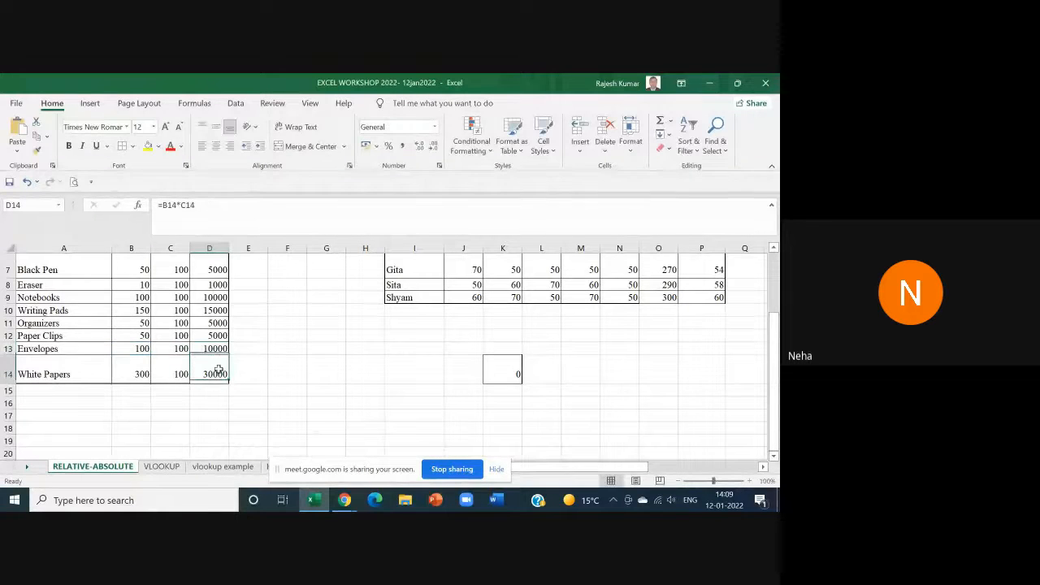
double_click(216, 370)
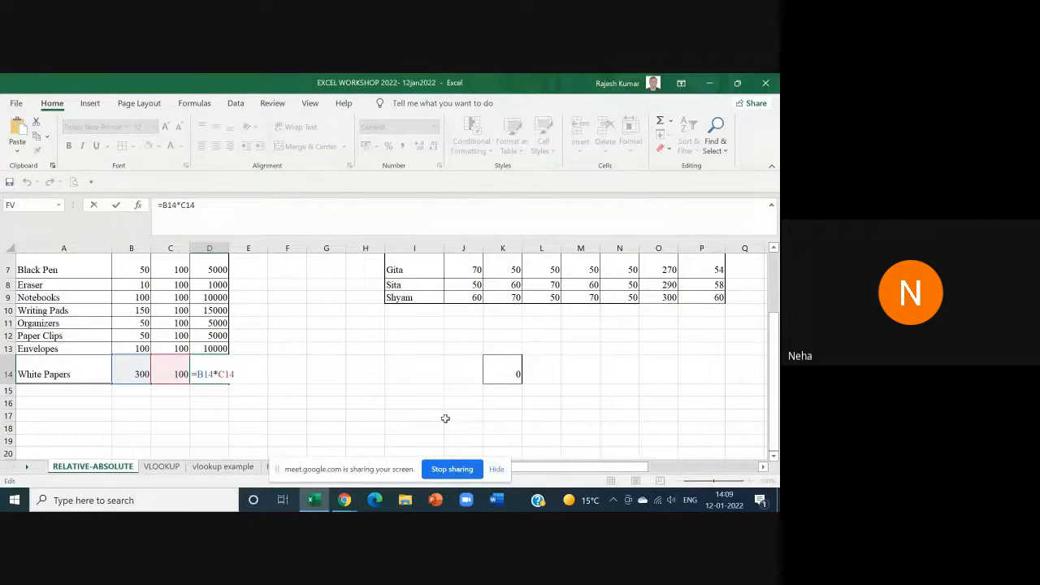
key("Return")
scroll(446, 418, "up", 2)
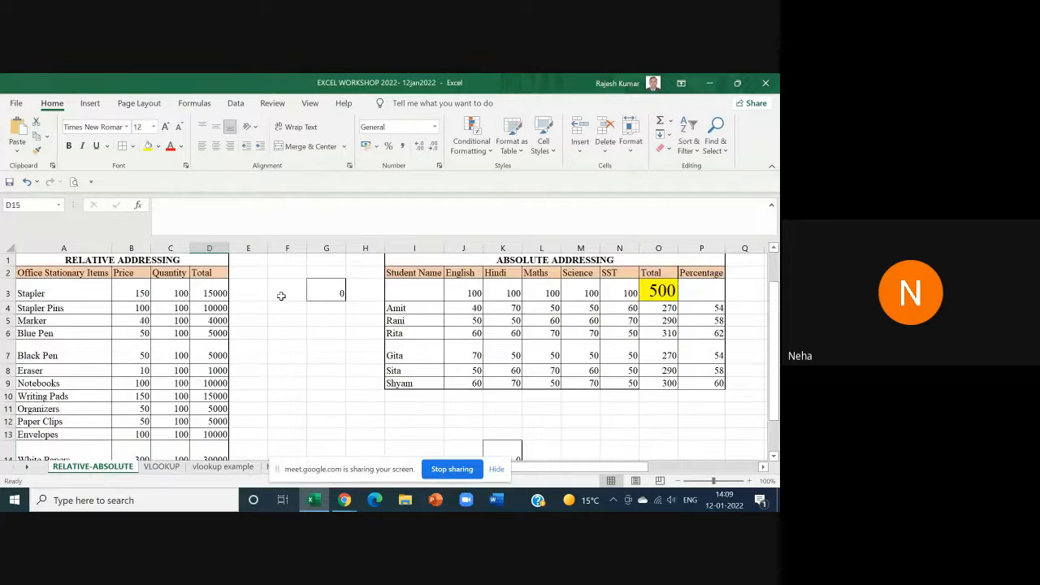
Step: Examine how the Stapler total formula in D3 refers to its own row's price and quantity
left_click(217, 290)
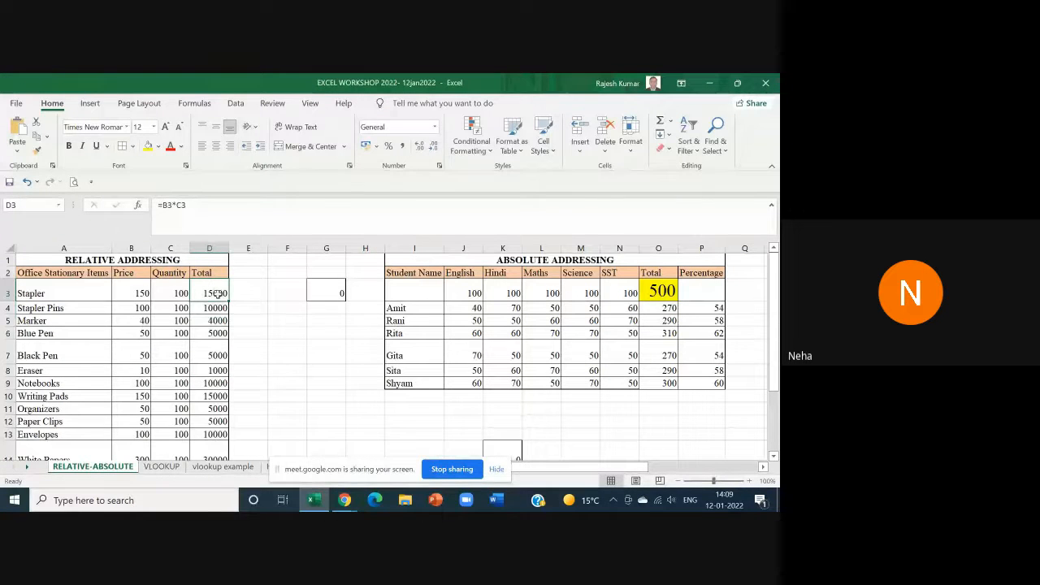
double_click(217, 290)
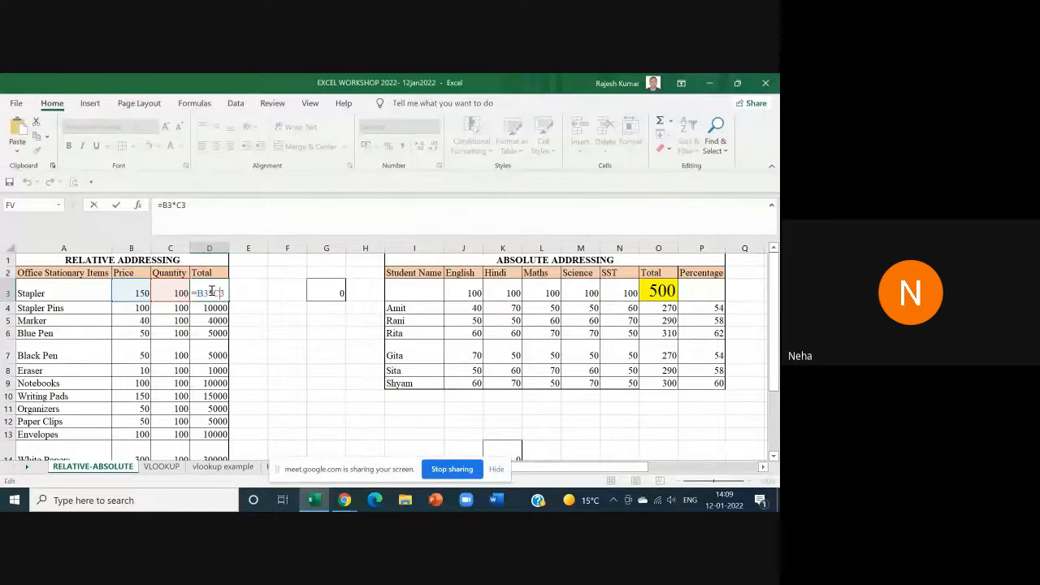
key("Return")
Step: Write the text note d3=b3*c3 in E3, fit column E to it, and start a note d4=b4 * c in E4
left_click(248, 350)
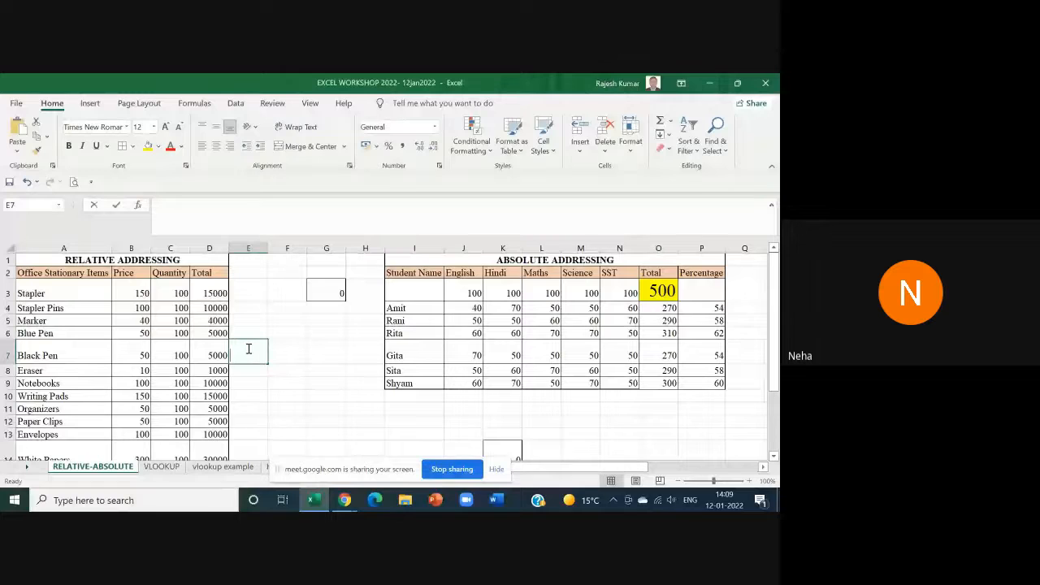
type("'")
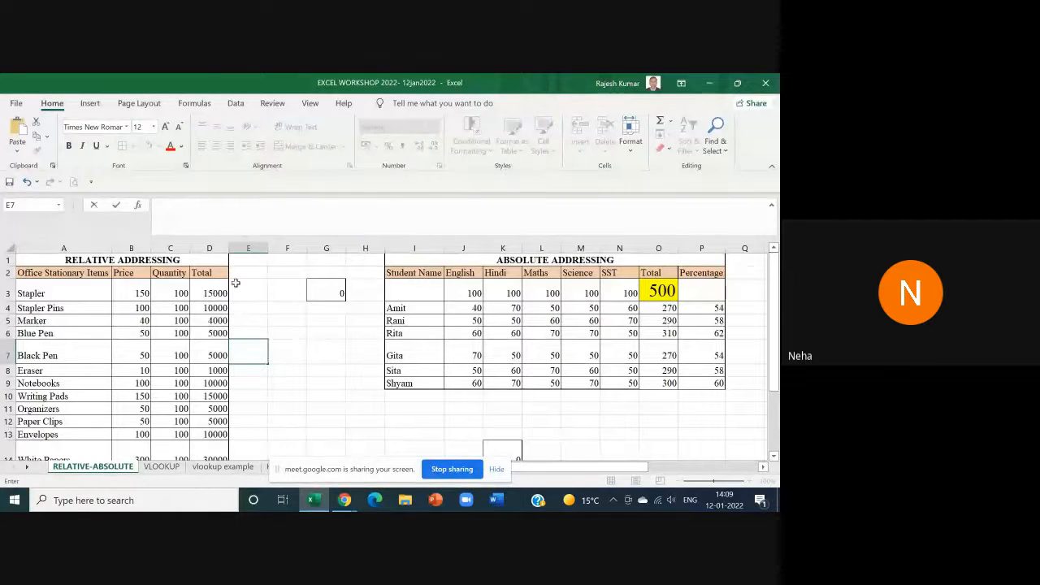
left_click(236, 285)
type("'d4=")
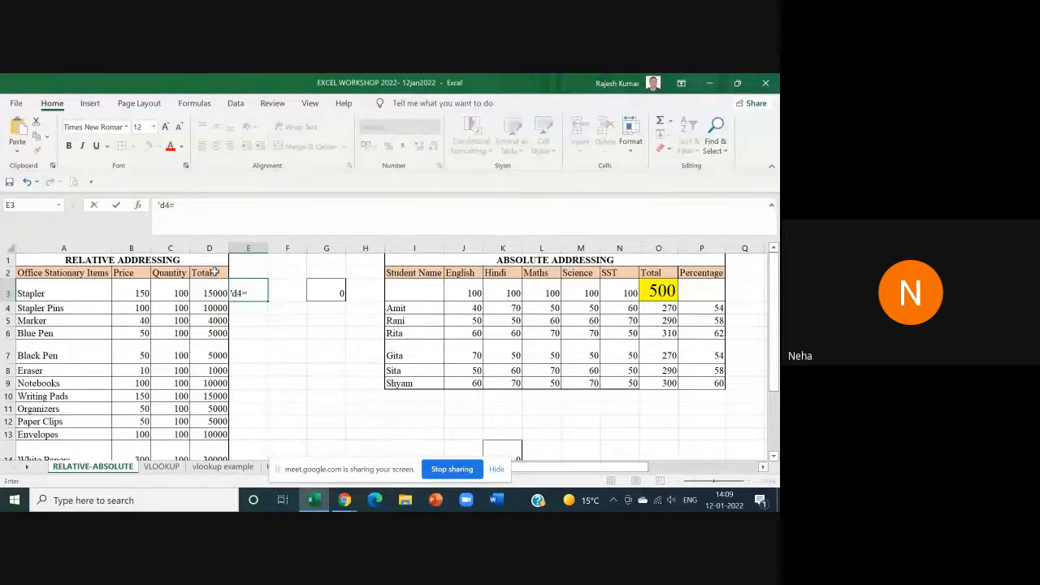
key("BackSpace")
key("BackSpace")
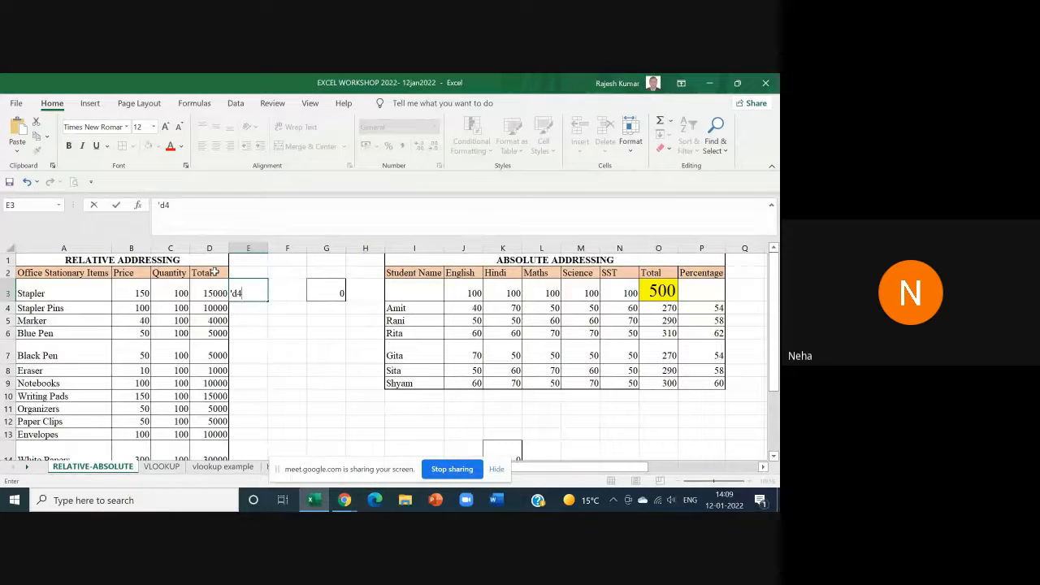
type("3=b3*c3")
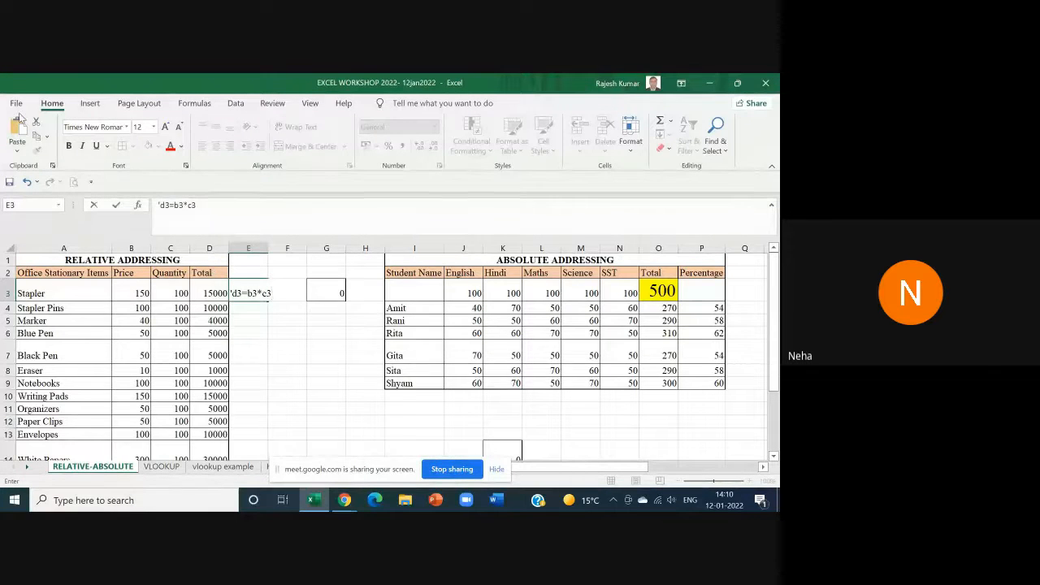
key("Return")
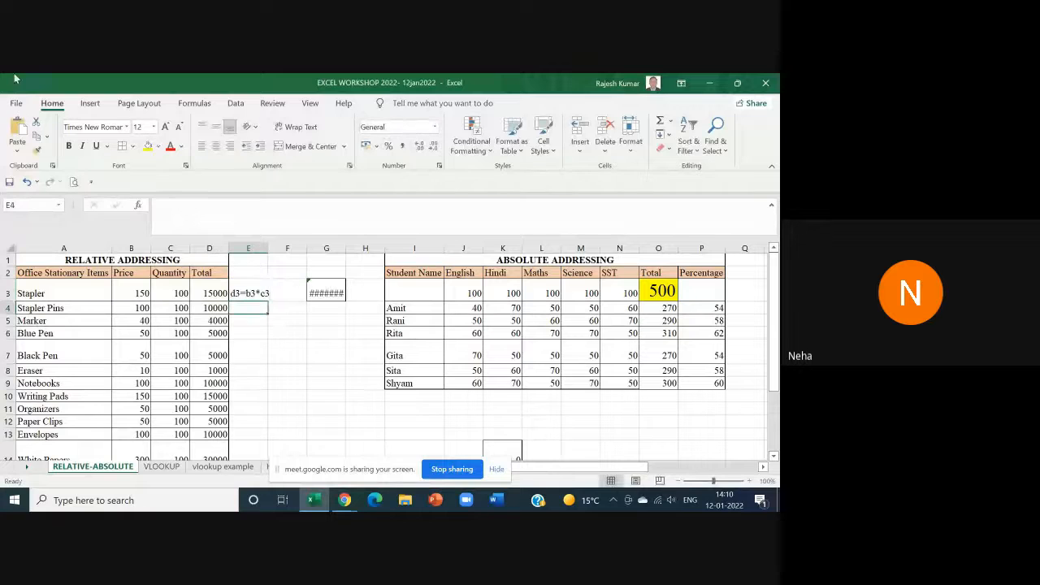
double_click(269, 248)
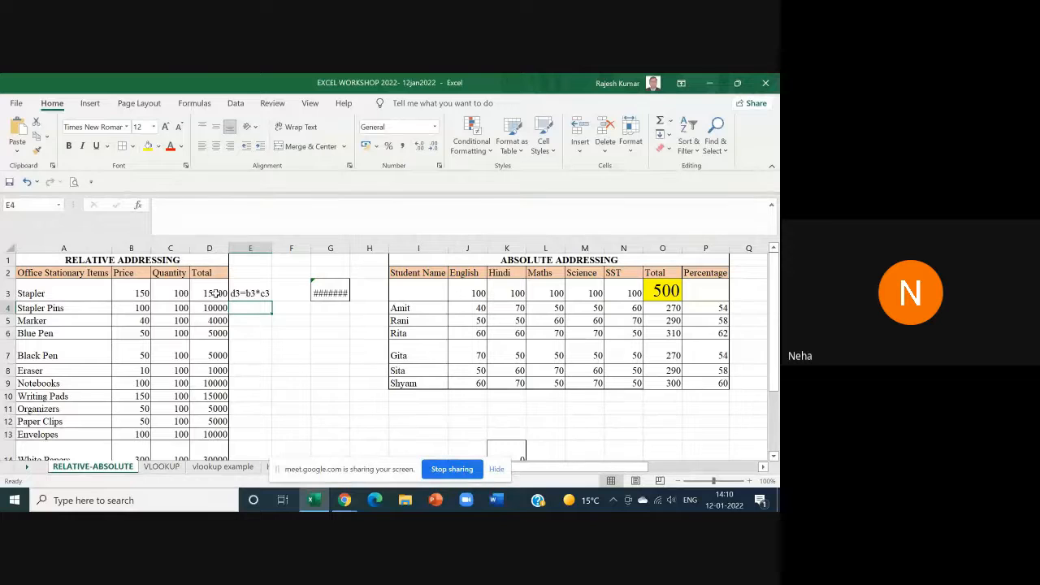
type("d4=b")
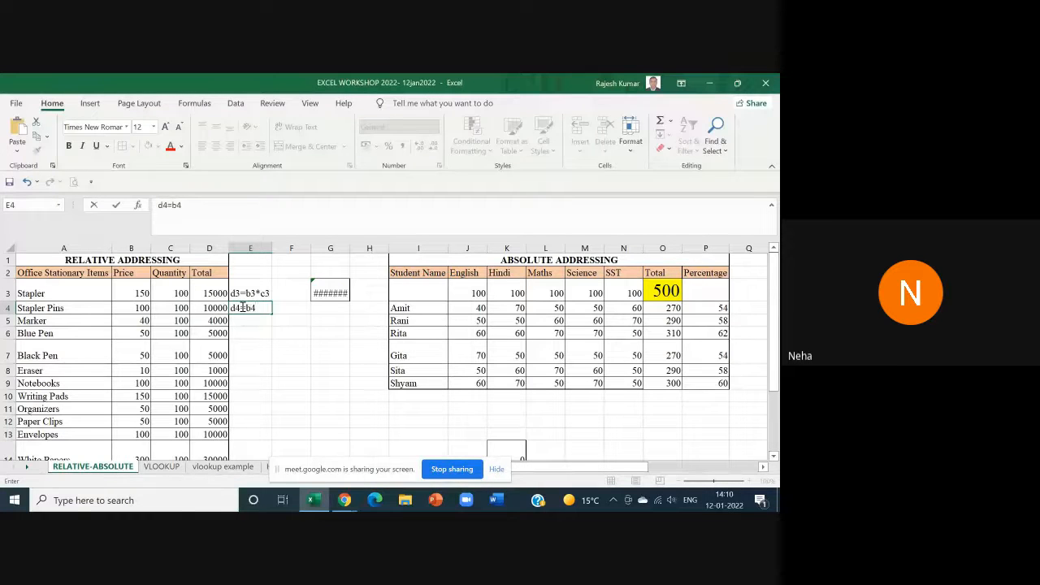
type("4")
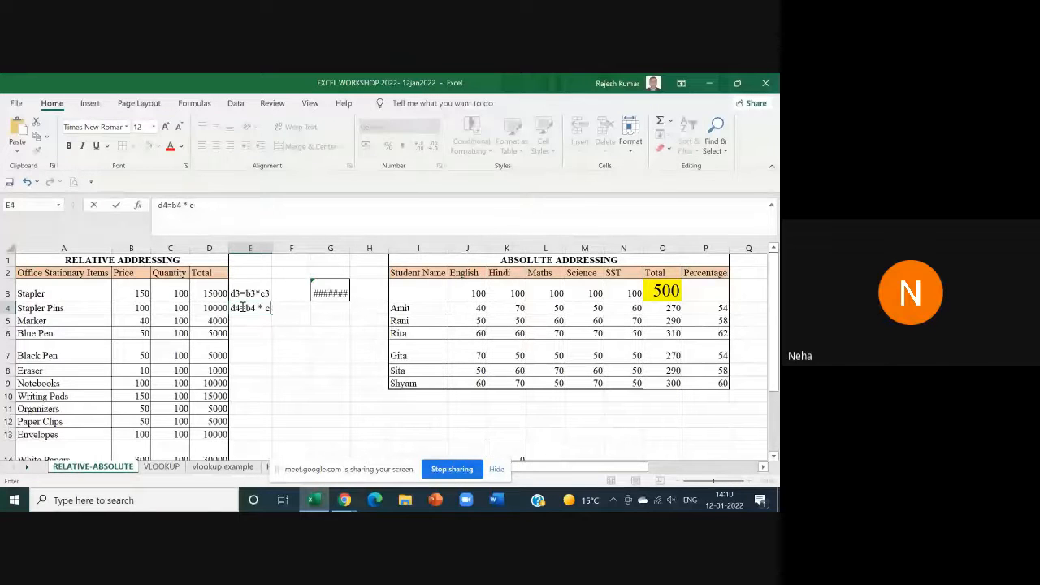
Step: Clear the formula notes from E4 and E3 beside the Total column
key("BackSpace")
key("BackSpace")
key("BackSpace")
key("BackSpace")
key("BackSpace")
key("BackSpace")
key("BackSpace")
left_click(253, 283)
key("BackSpace")
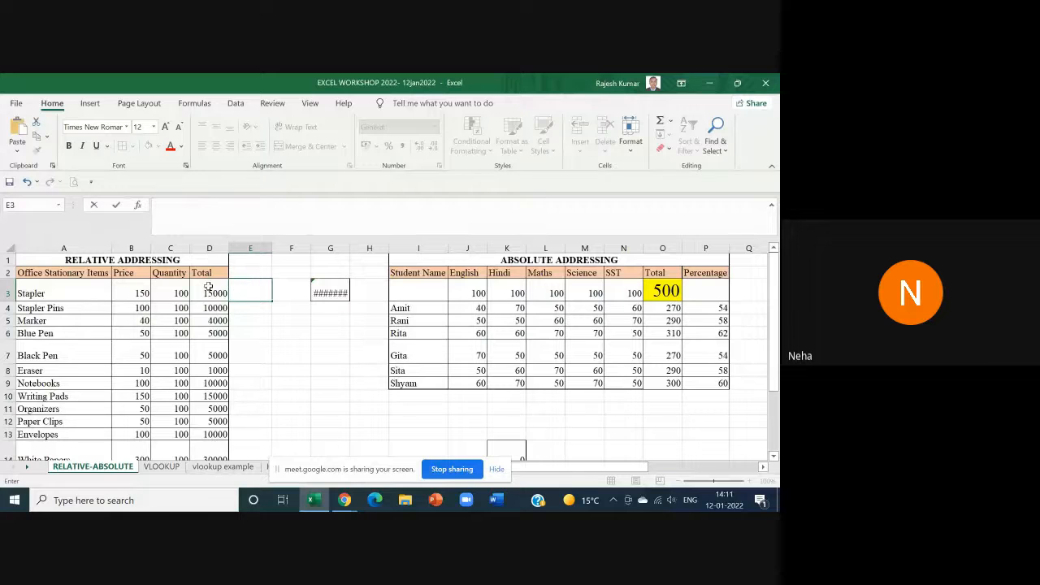
left_click(214, 291)
Step: Delete the entire column G between the stationery and student tables
left_click(325, 246)
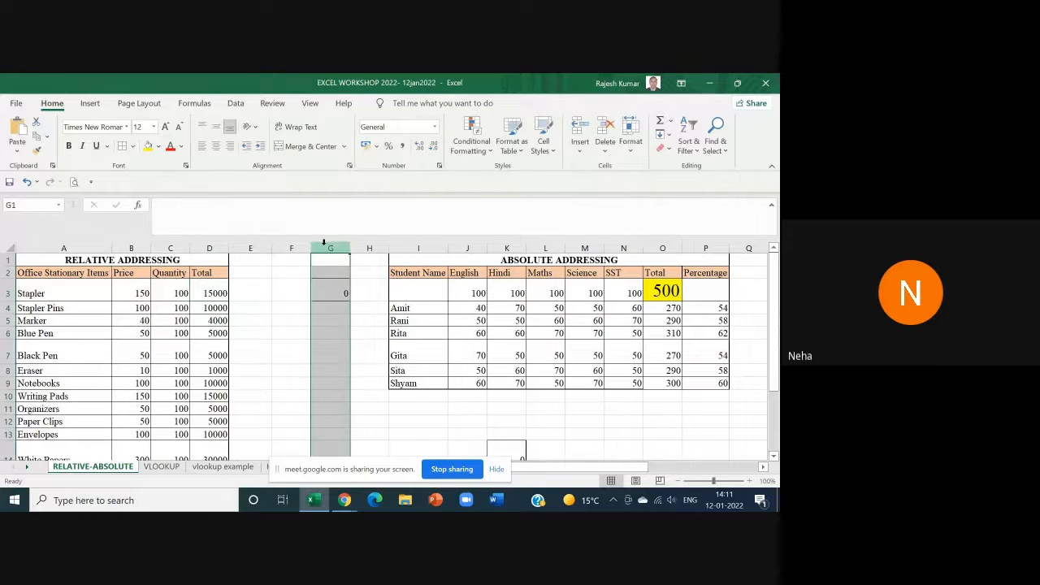
right_click(324, 246)
left_click(353, 365)
Step: Insert two new columns directly after the stationery table's Total column, before column E
left_click_drag(291, 247, 255, 244)
right_click(255, 244)
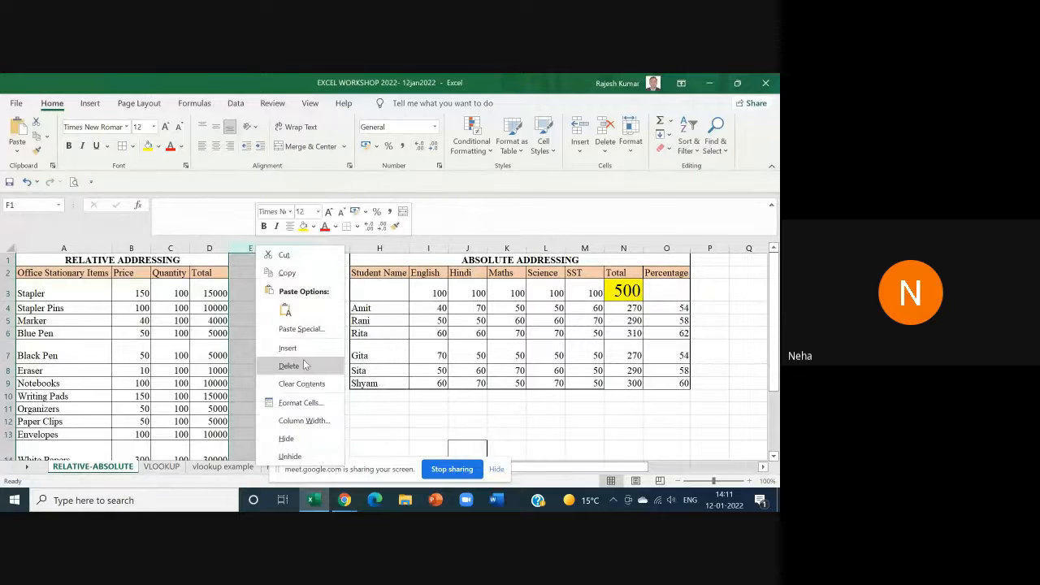
left_click(285, 363)
left_click(362, 351)
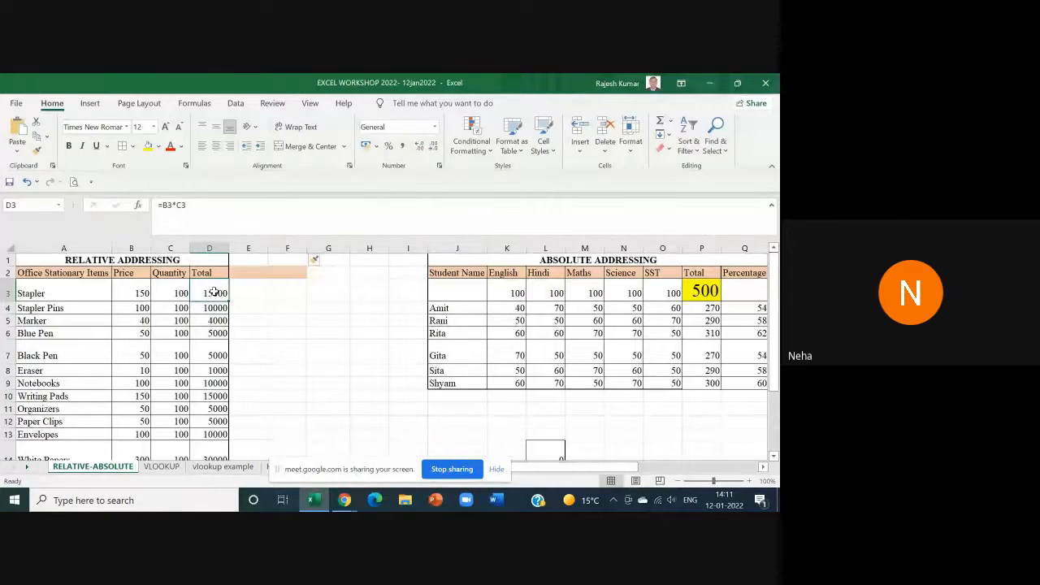
Step: Copy the Stapler total formula from D3 and paste it into G3
key("ctrl+c")
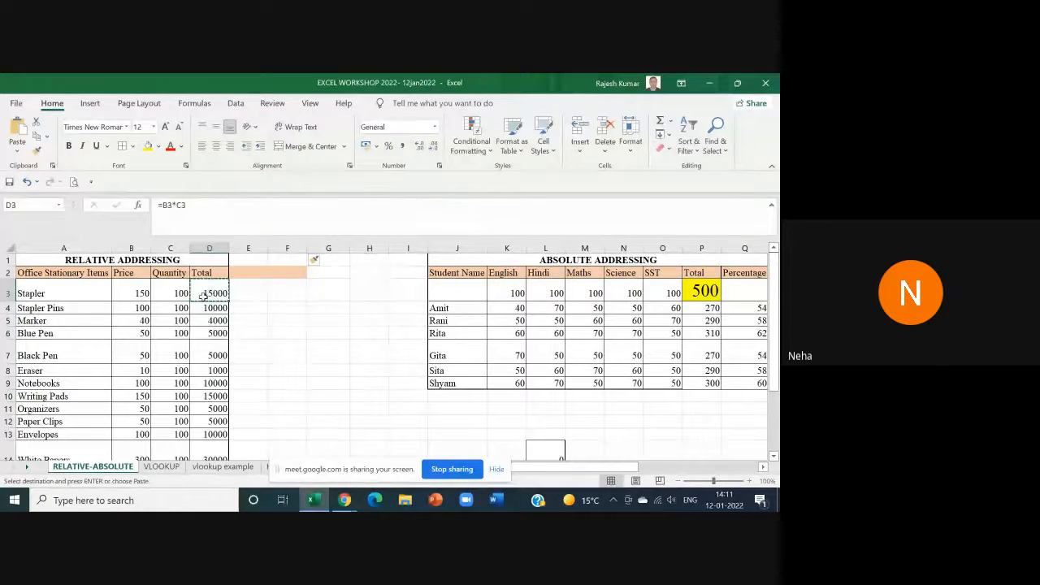
left_click(323, 292)
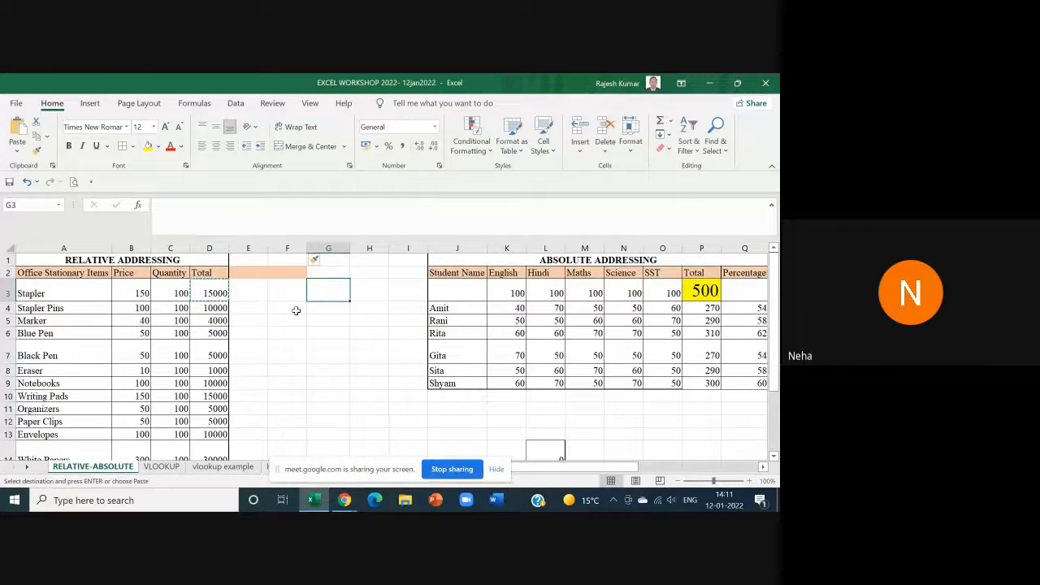
key("ctrl+v")
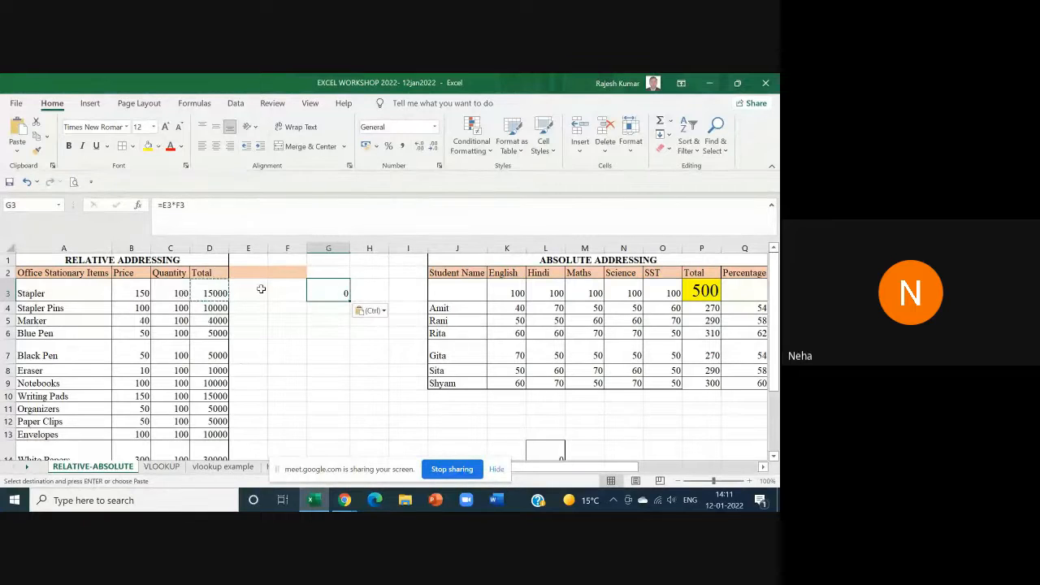
Step: Clear G3, copy the Stapler total formula from D3 again, and paste it into G3
key("Delete")
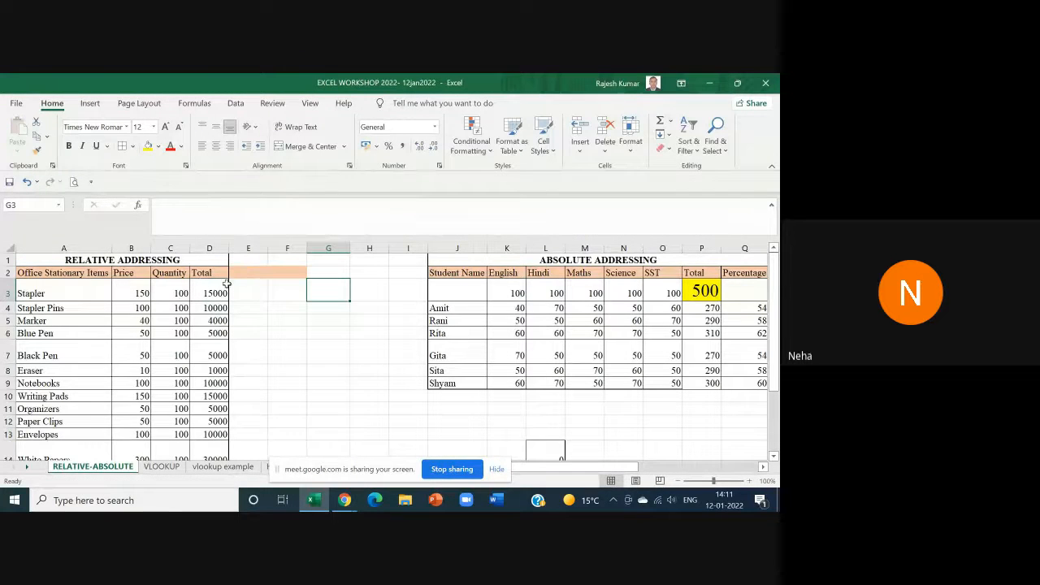
left_click(216, 293)
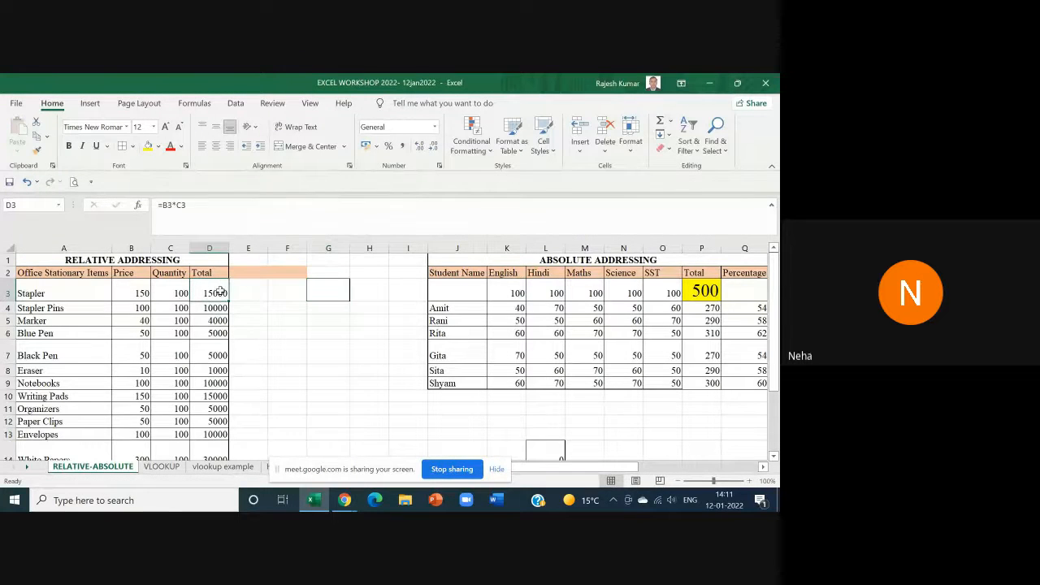
left_click(36, 137)
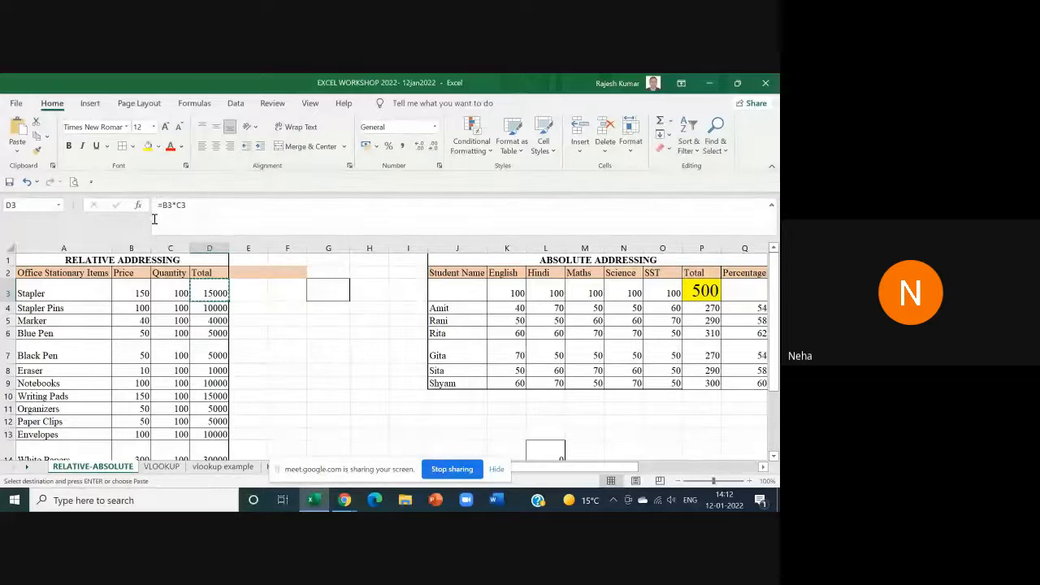
left_click(341, 291)
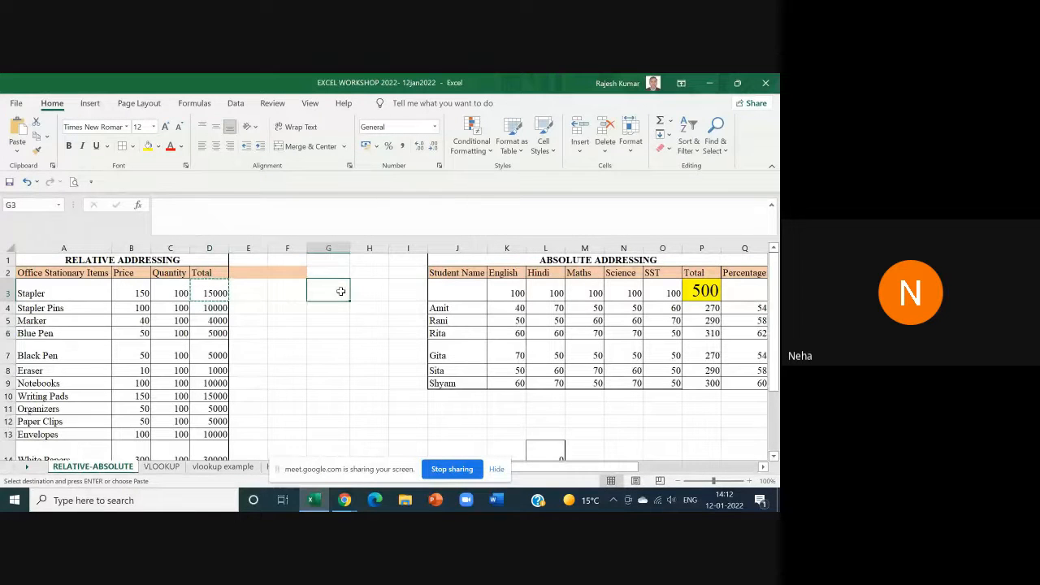
left_click(21, 132)
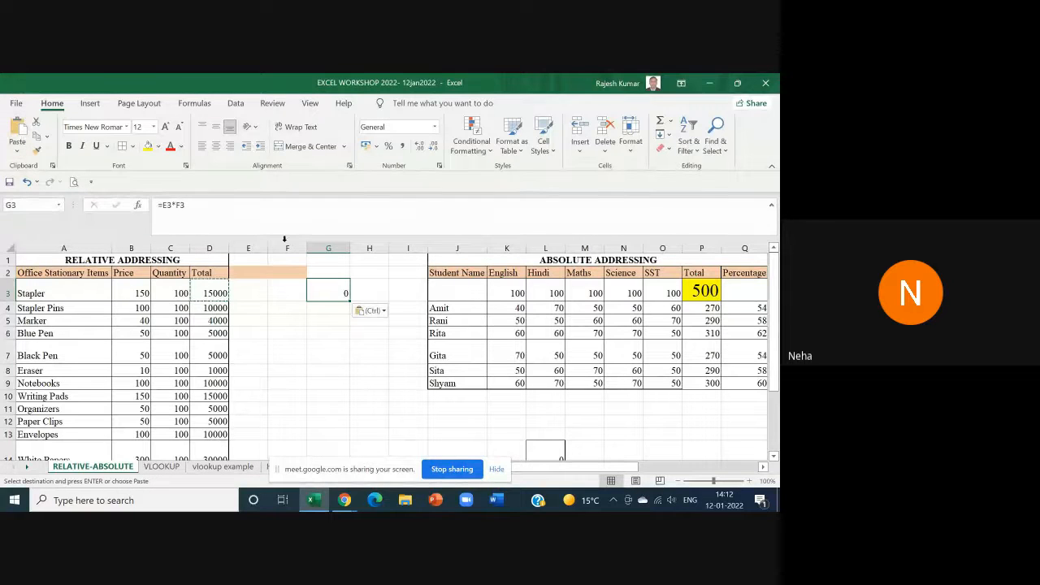
Step: Examine the cell references in G3's pasted formula and clear the formula from the cell
double_click(329, 289)
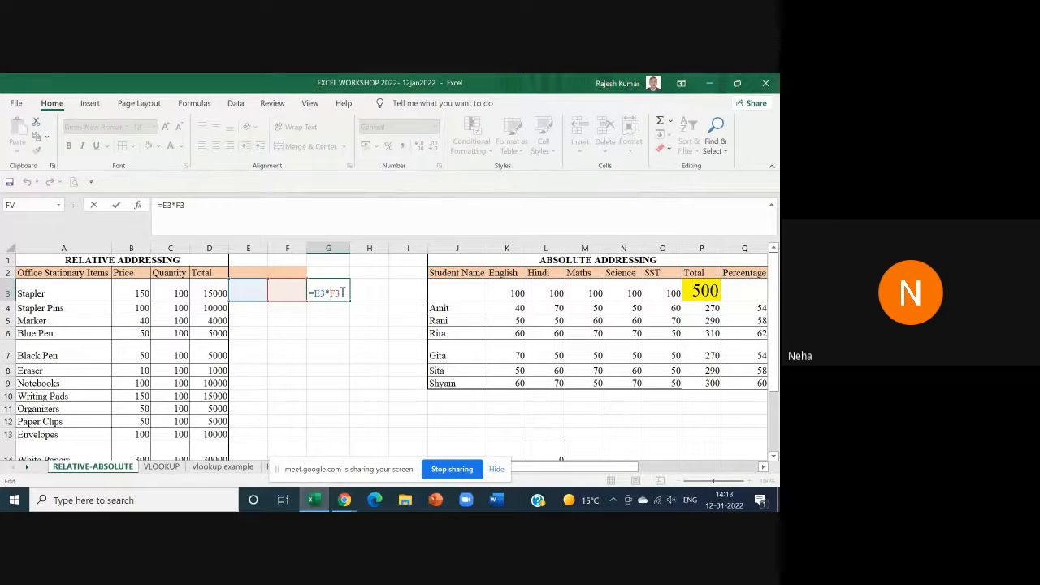
left_click_drag(341, 293, 304, 294)
key("Delete")
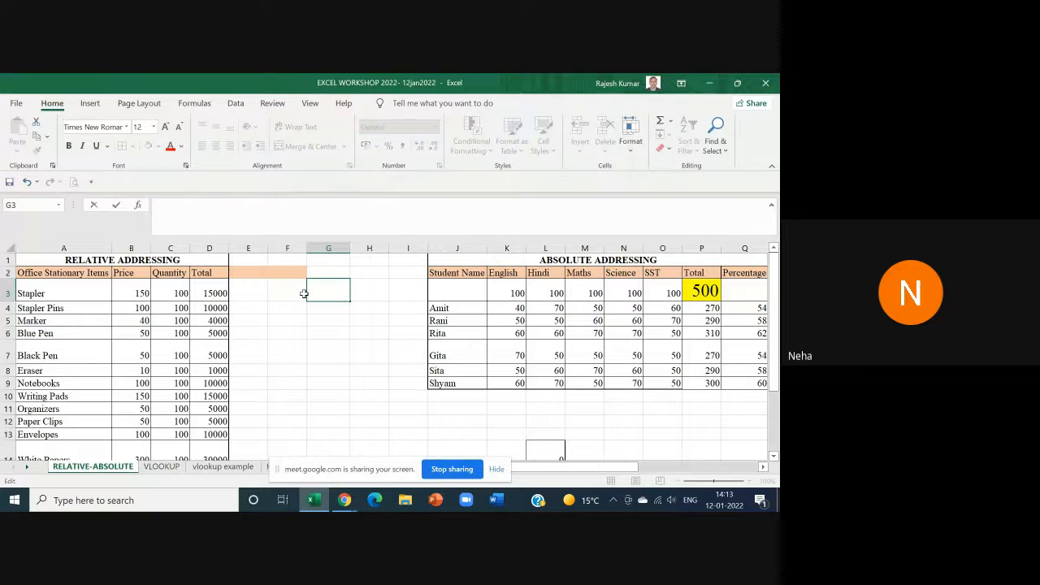
left_click(282, 324)
Step: Clear the stationery totals in D3:D13, from Stapler through Envelopes
left_click(211, 287)
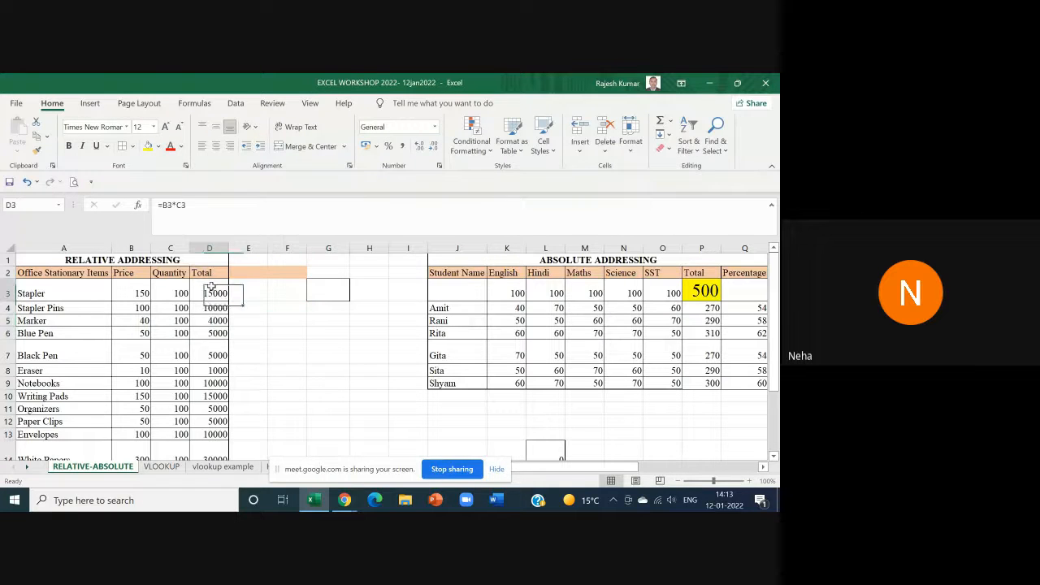
left_click_drag(211, 287, 211, 436)
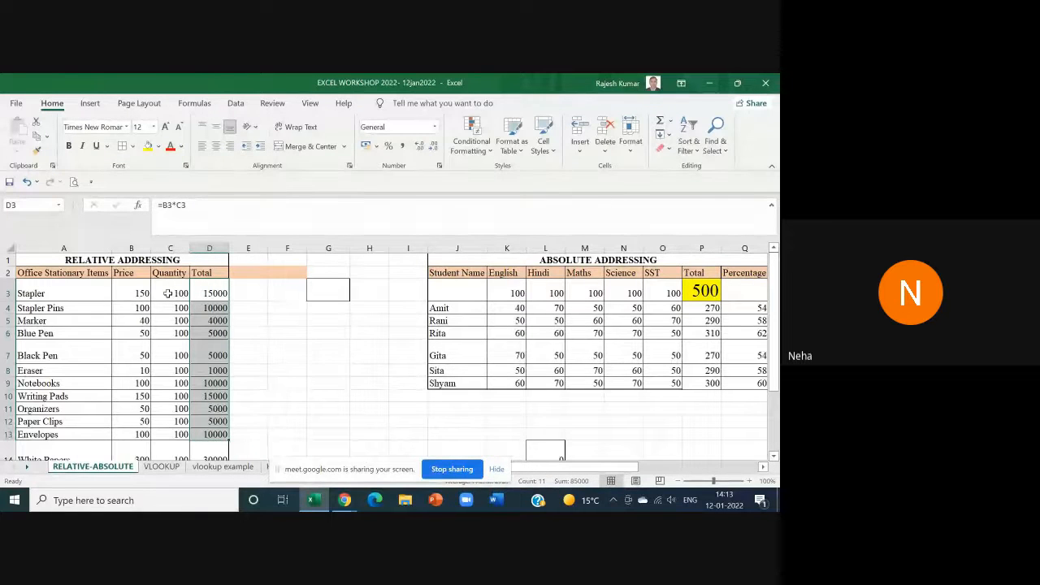
key("Delete")
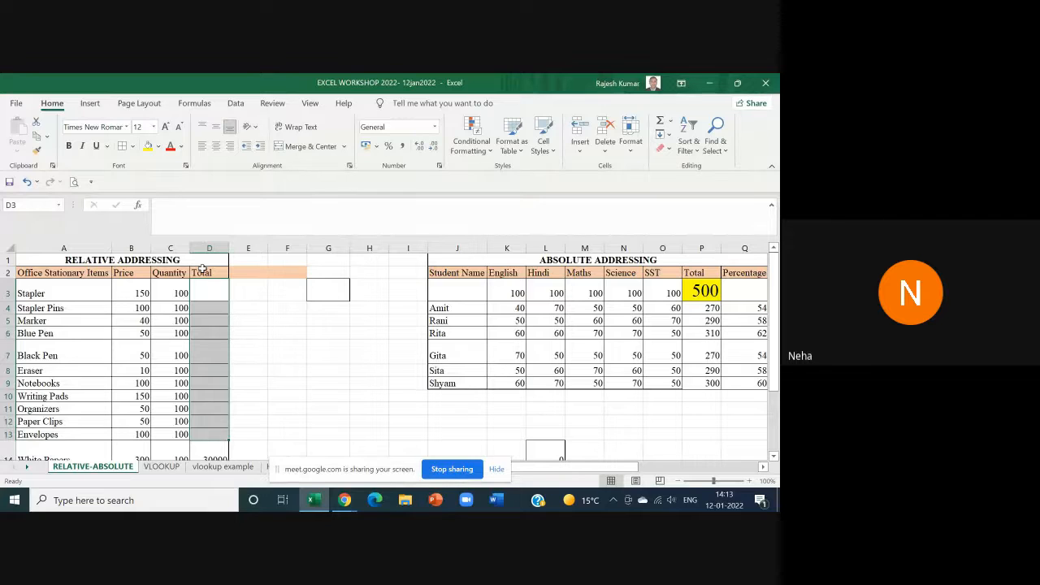
Step: Enter the formula =SUM(B3:C3) as the Stapler total in D3
left_click(210, 289)
type("=")
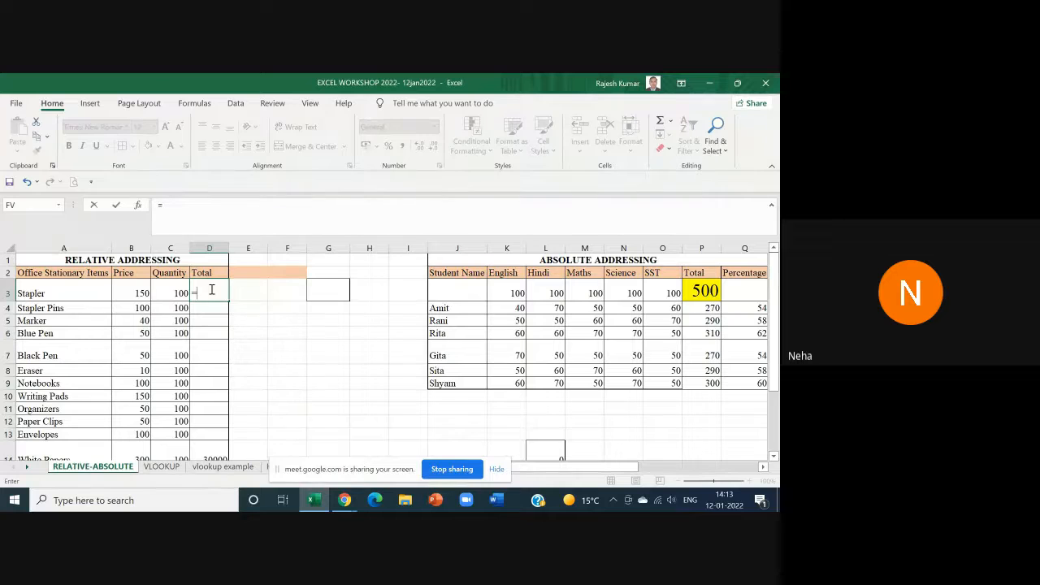
type("sum(")
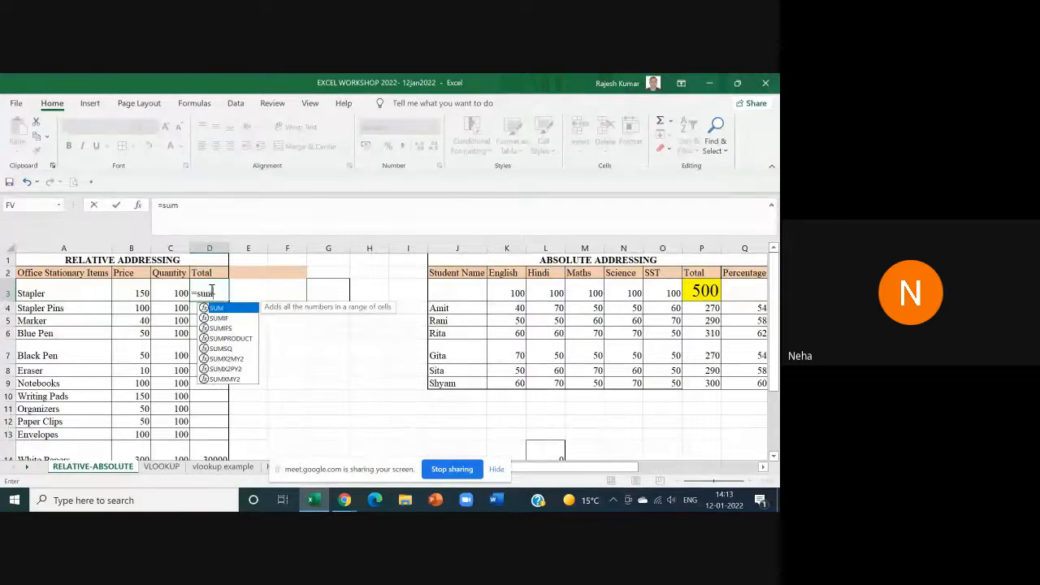
left_click(142, 293)
left_click_drag(142, 293, 180, 293)
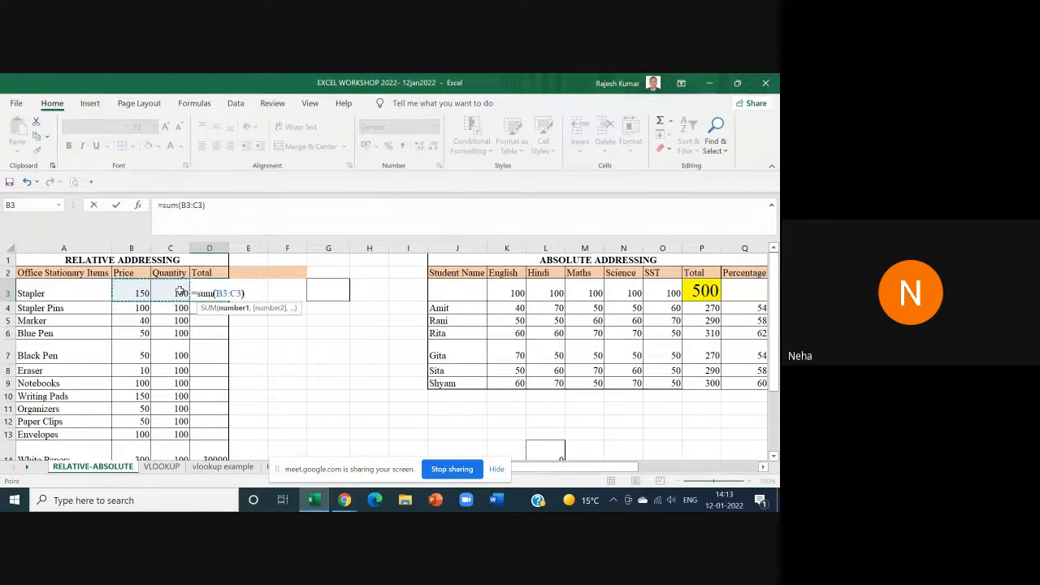
type(")")
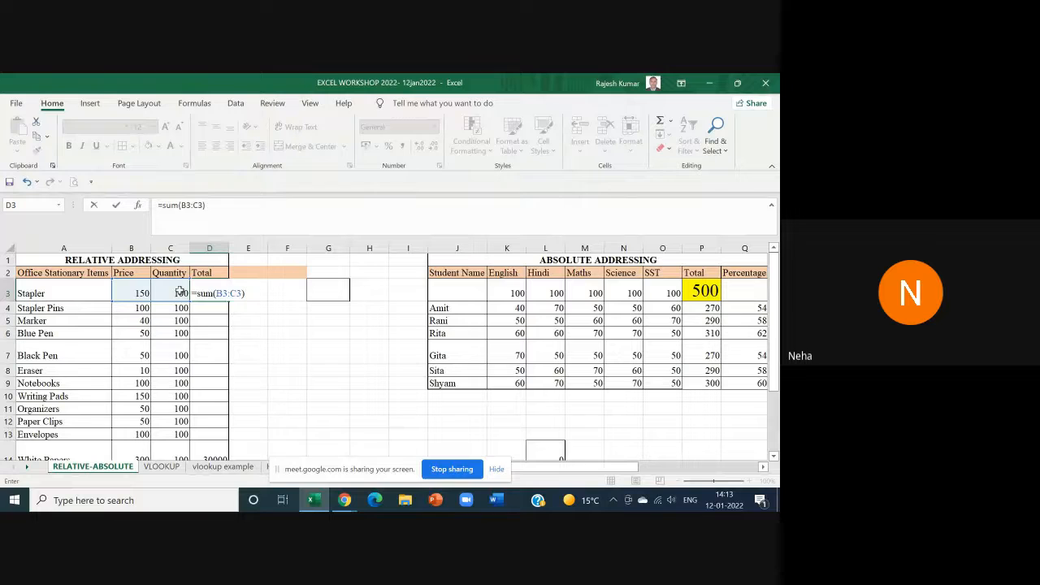
key("Return")
Step: Fill the Stapler SUM formula from D3 down the Total column to the White Papers row, D14
left_click(214, 291)
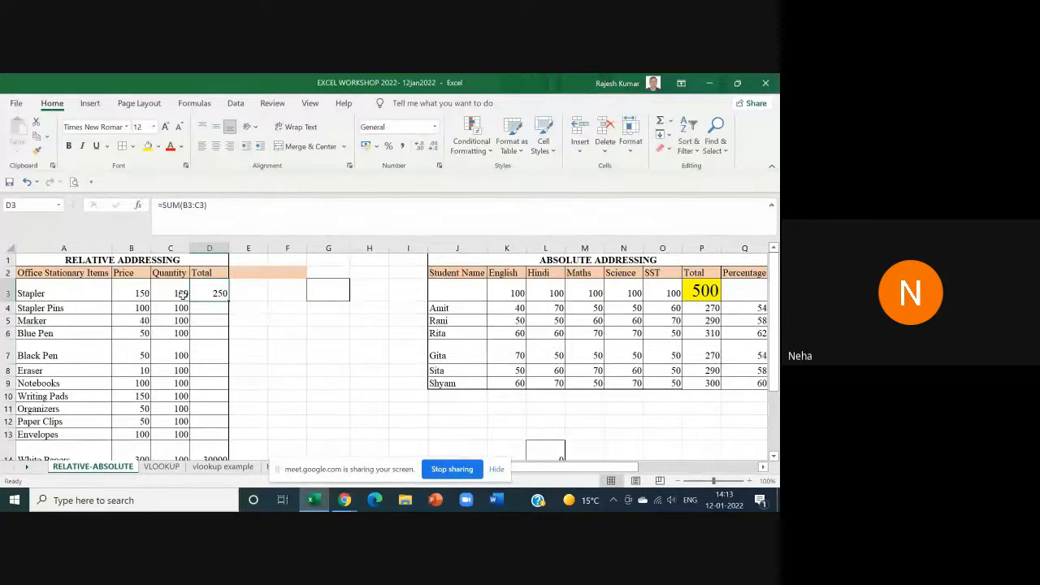
left_click_drag(228, 302, 234, 420)
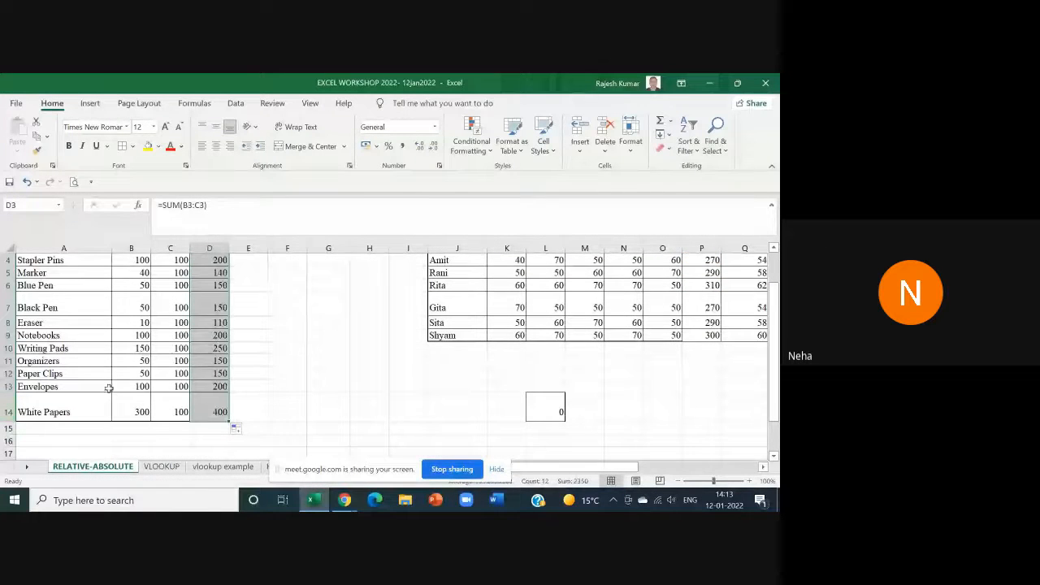
scroll(260, 395, "up", 2)
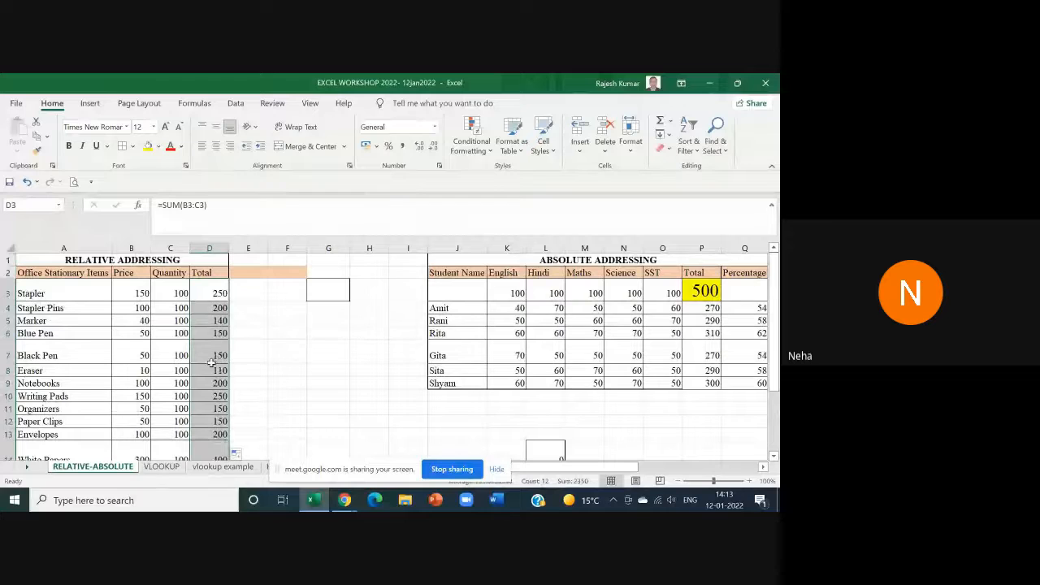
Step: Examine the row references in the filled SUM formulas for Stapler Pins in D4 and White Papers in D14
left_click_drag(134, 308, 180, 308)
double_click(209, 308)
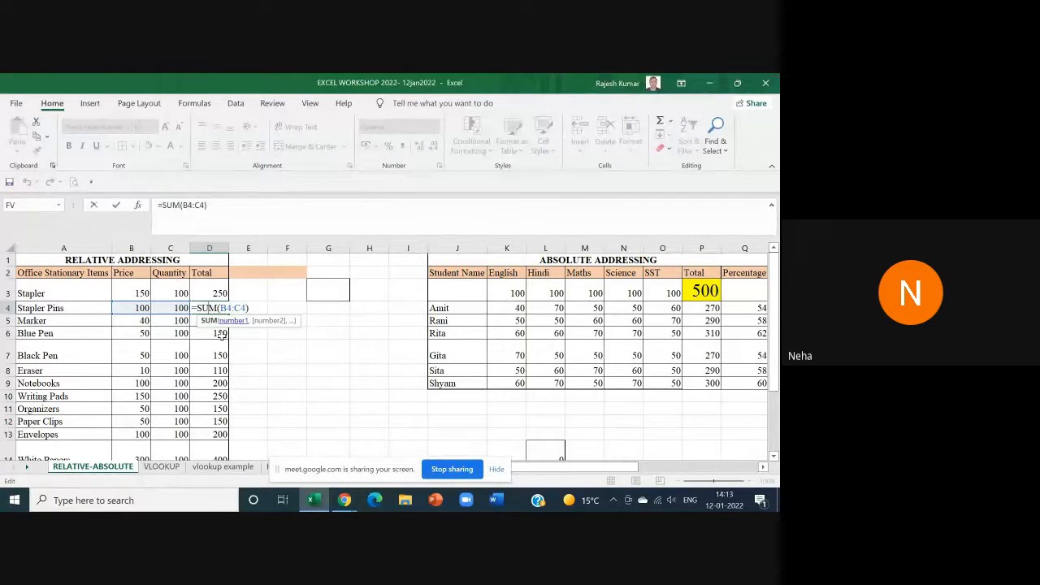
key("Escape")
scroll(227, 450, "down", 2)
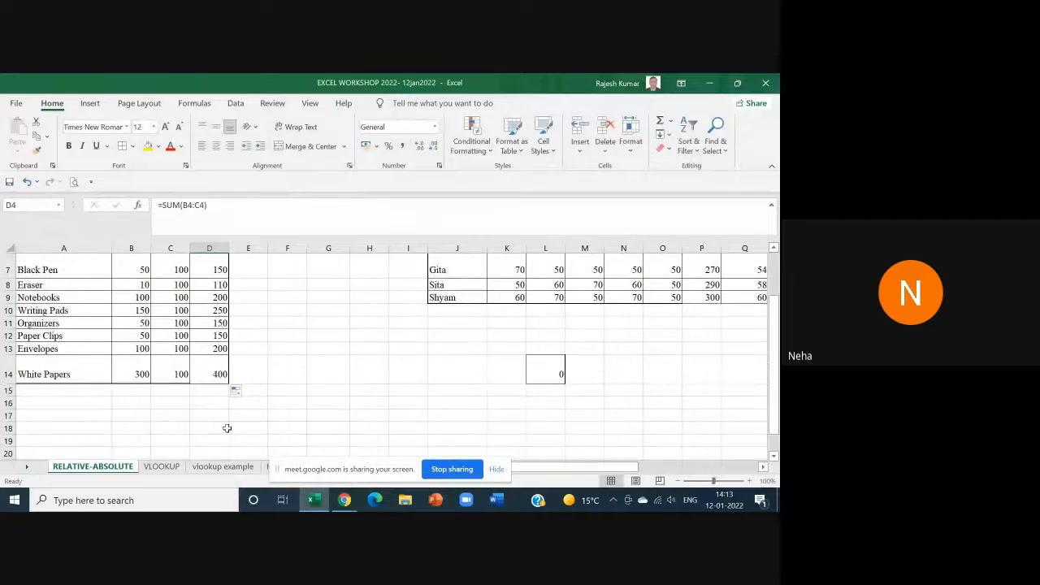
double_click(208, 372)
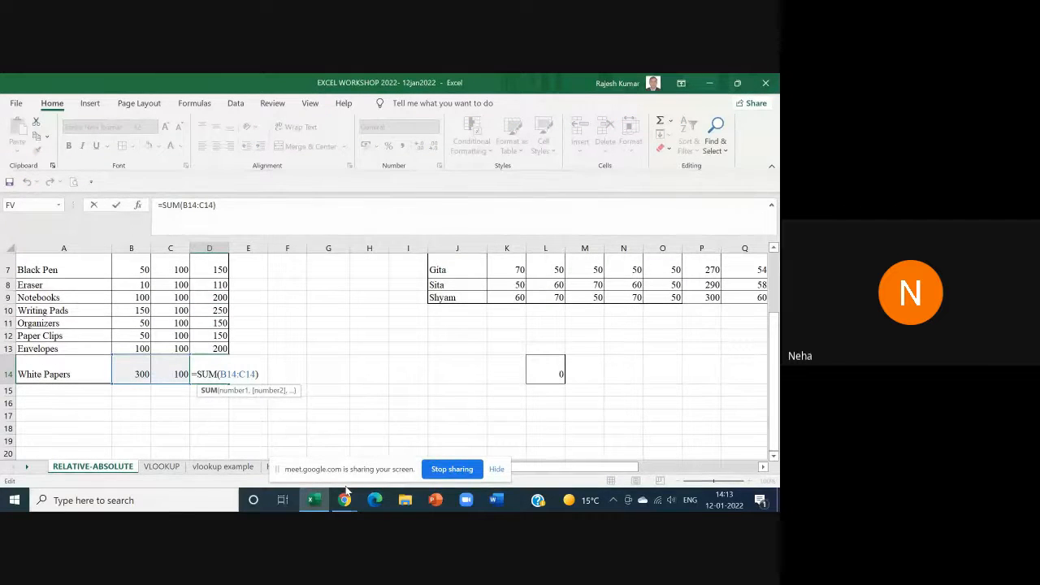
key("ctrl+Return")
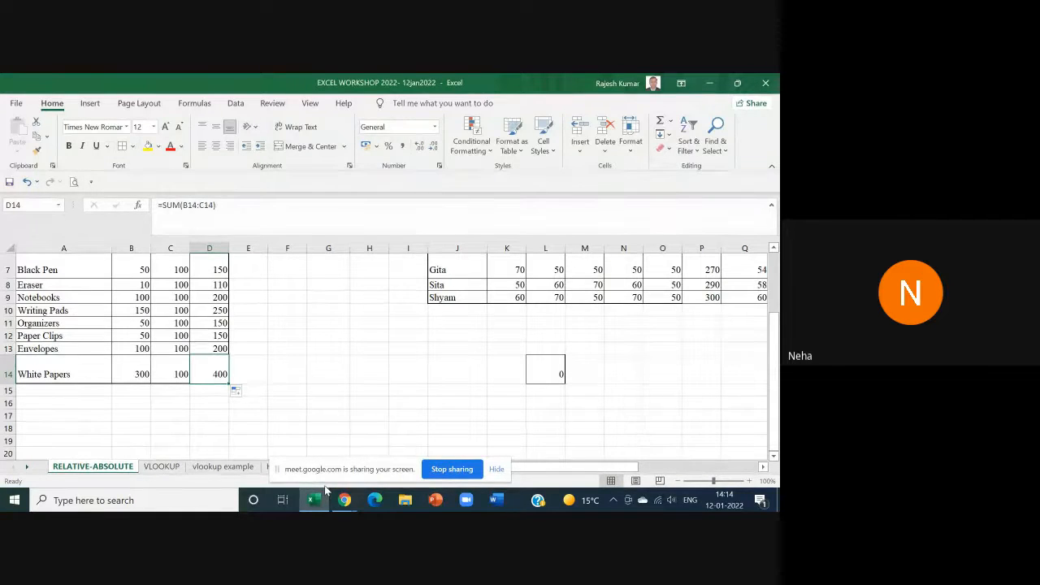
Step: Copy the Stapler SUM formula from D3 into G3 to inspect its references, and clear the pasted copy
scroll(324, 357, "up", 2)
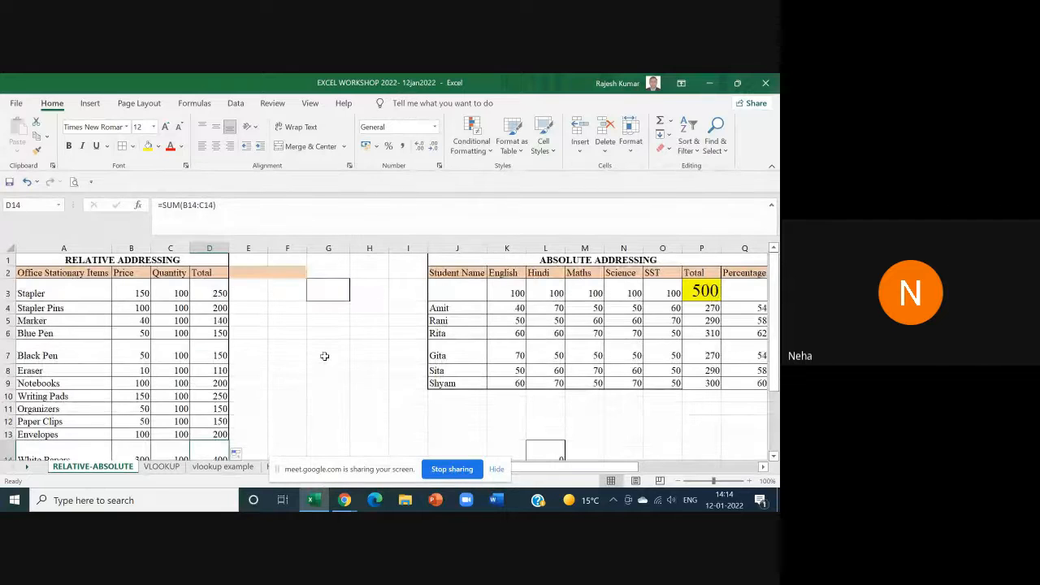
left_click(205, 291)
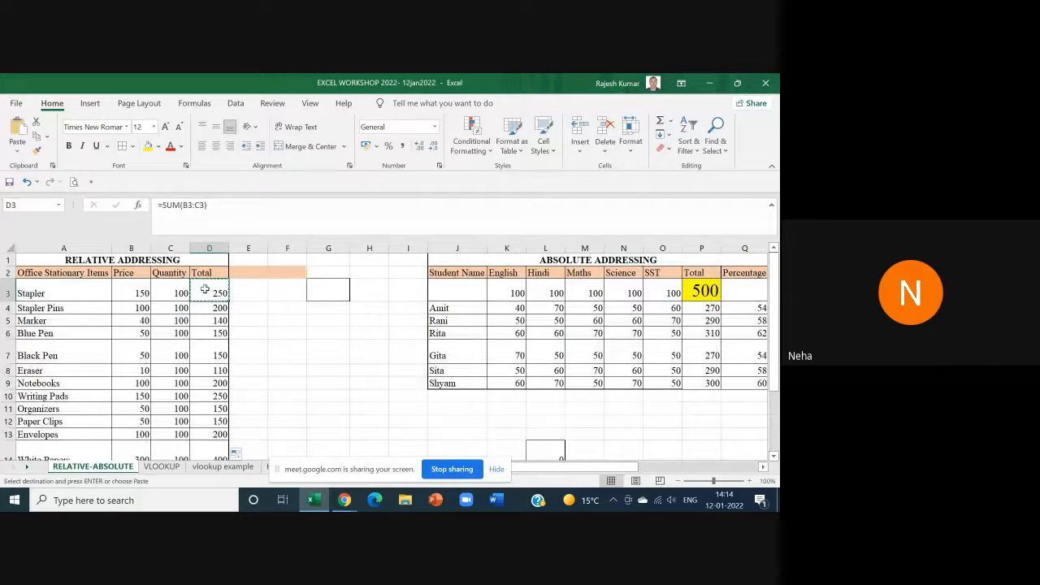
key("ctrl+c")
left_click(337, 289)
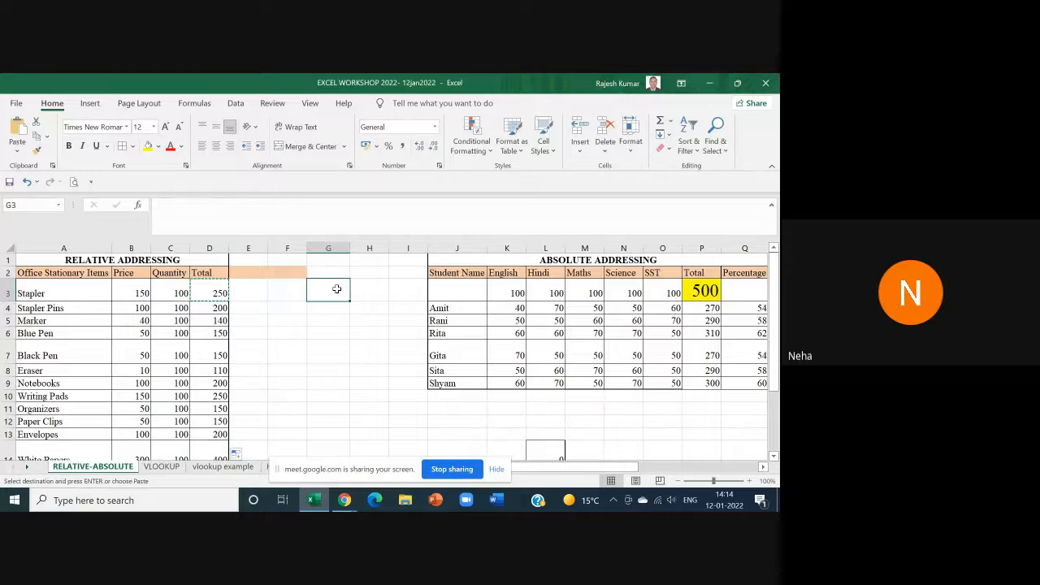
key("ctrl+v")
double_click(343, 288)
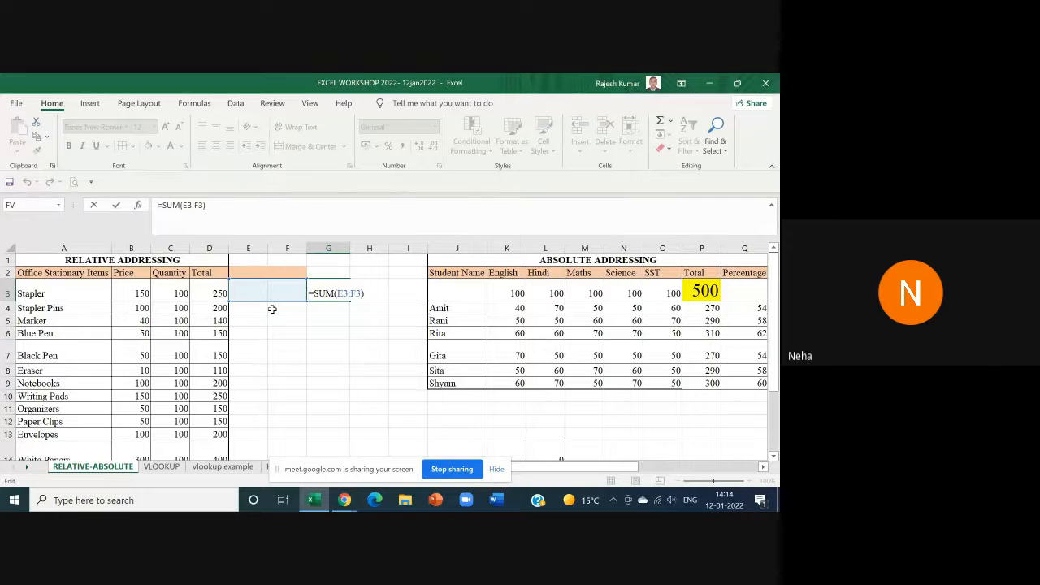
key("ctrl+Return")
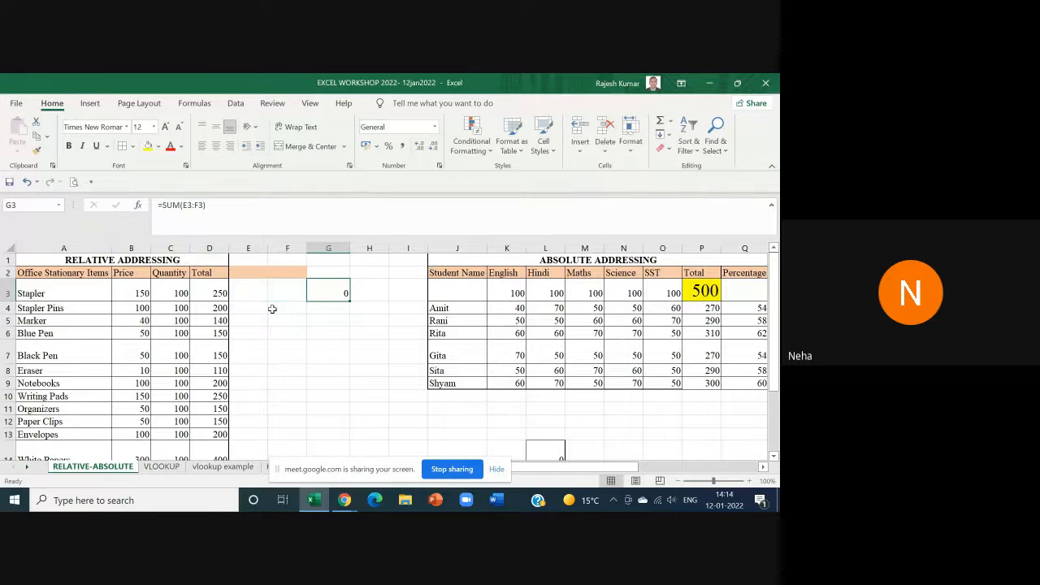
key("Delete")
Step: Clear all the students' values in the Percentage column, Q4:Q9, of the absolute addressing table
left_click_drag(617, 470, 641, 469)
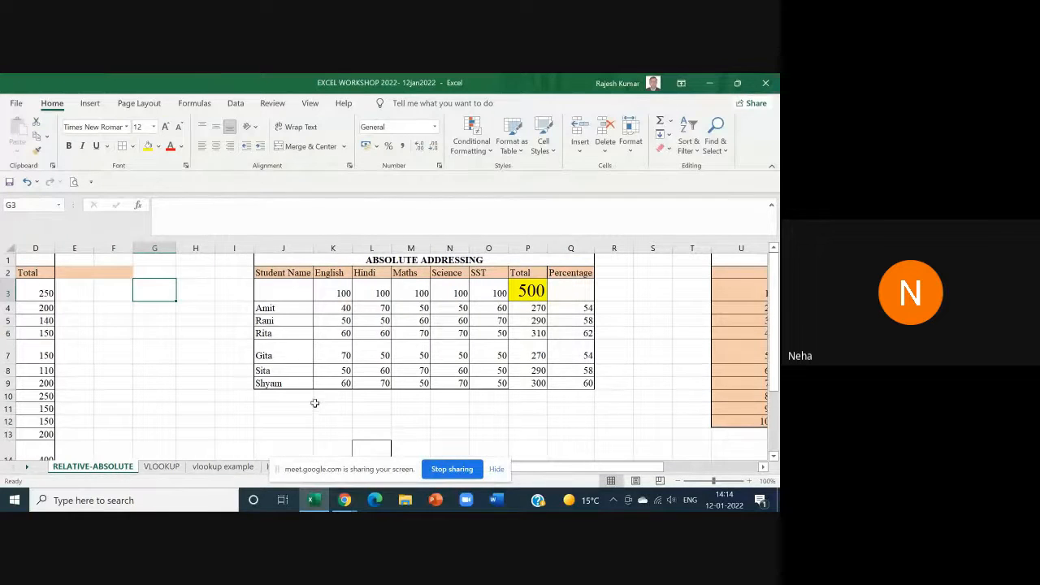
left_click_drag(582, 308, 581, 383)
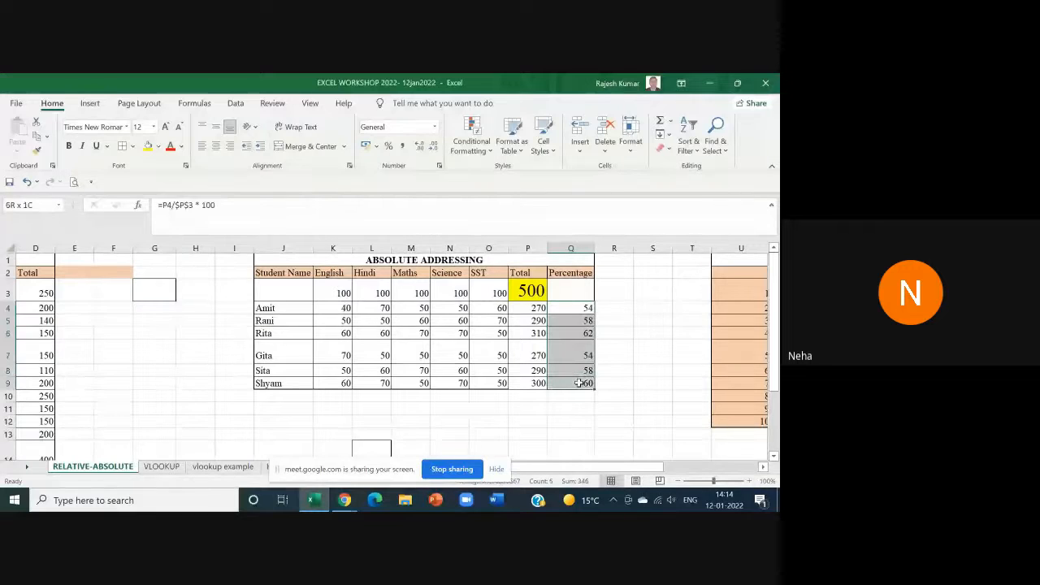
key("Delete")
left_click(584, 317)
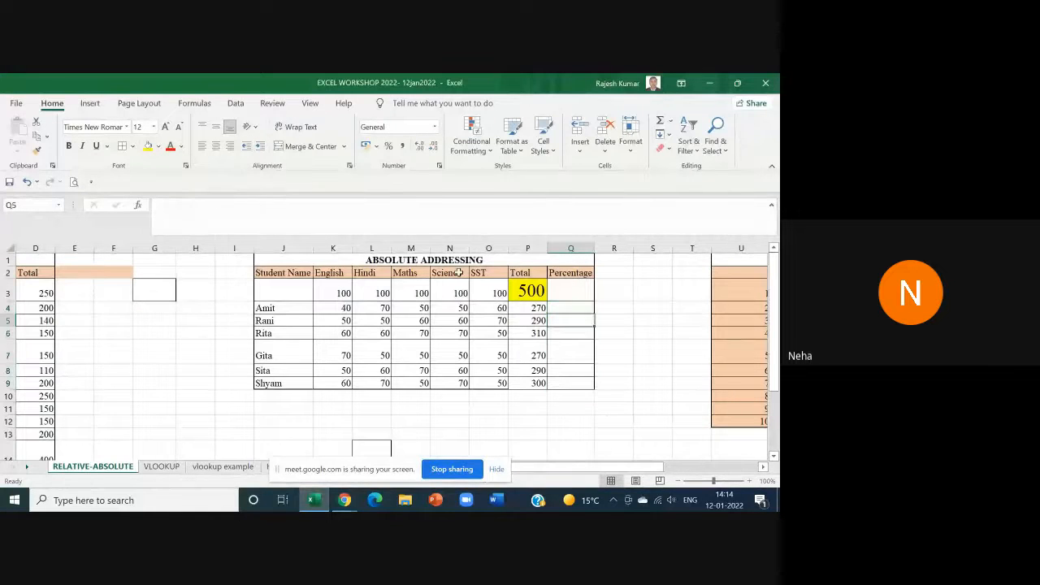
Step: Examine the maximum-marks SUM formula in P3, its source cells K3:O3, and the students' marks block J3:O9
left_click(524, 290)
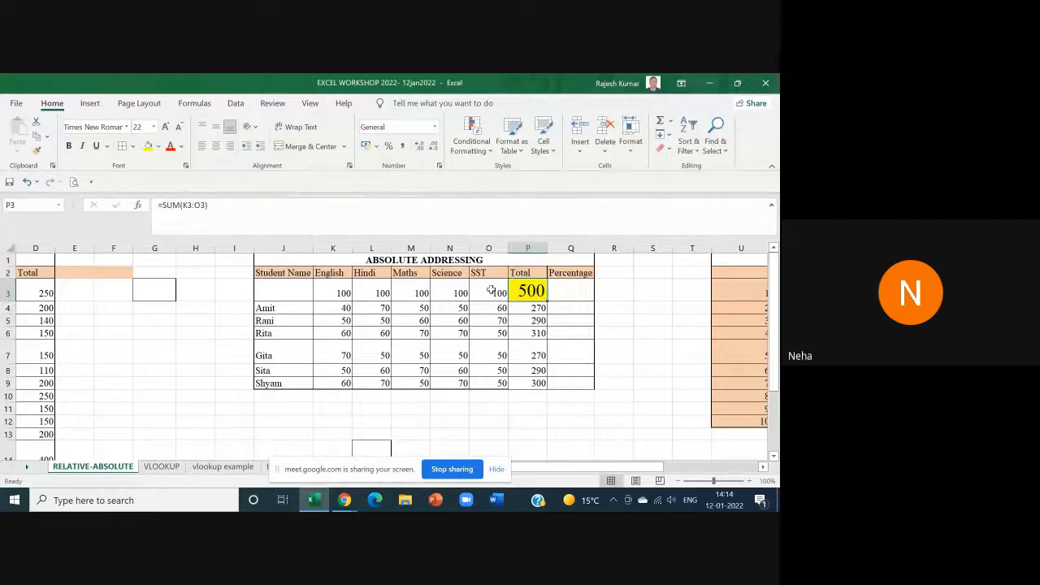
left_click_drag(340, 294, 488, 293)
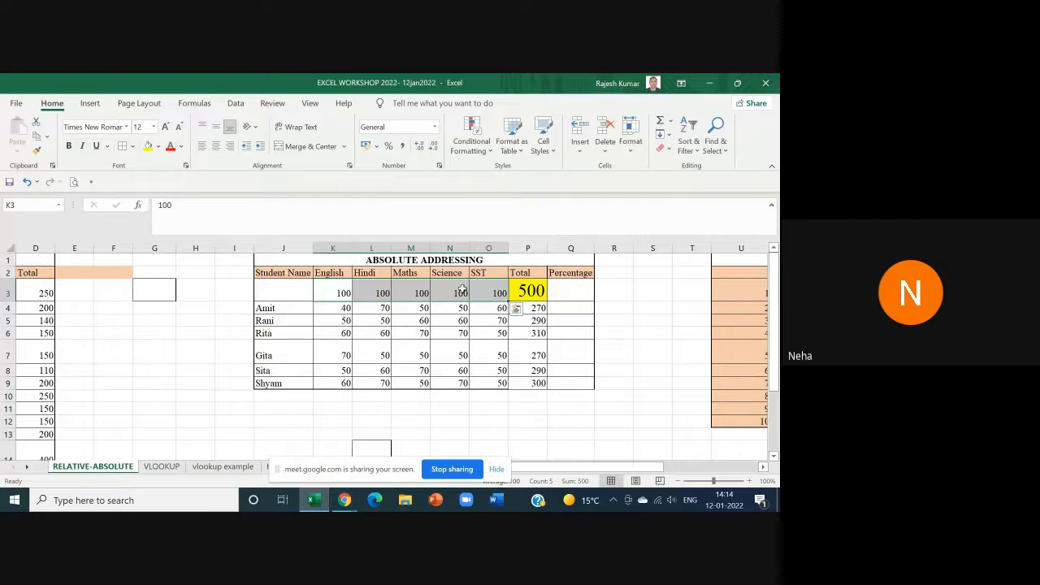
left_click_drag(310, 292, 491, 383)
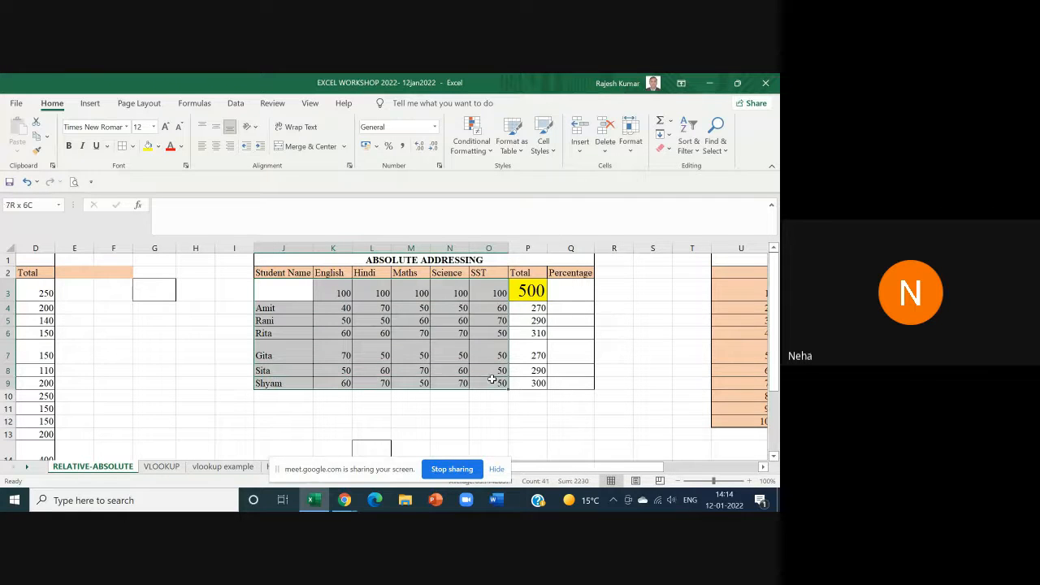
left_click(531, 290)
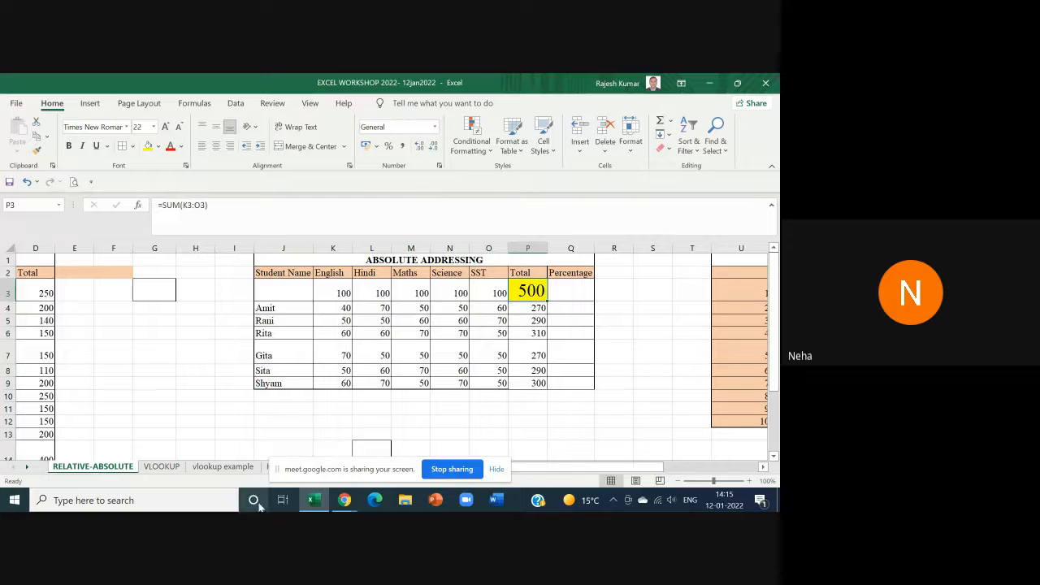
type("=")
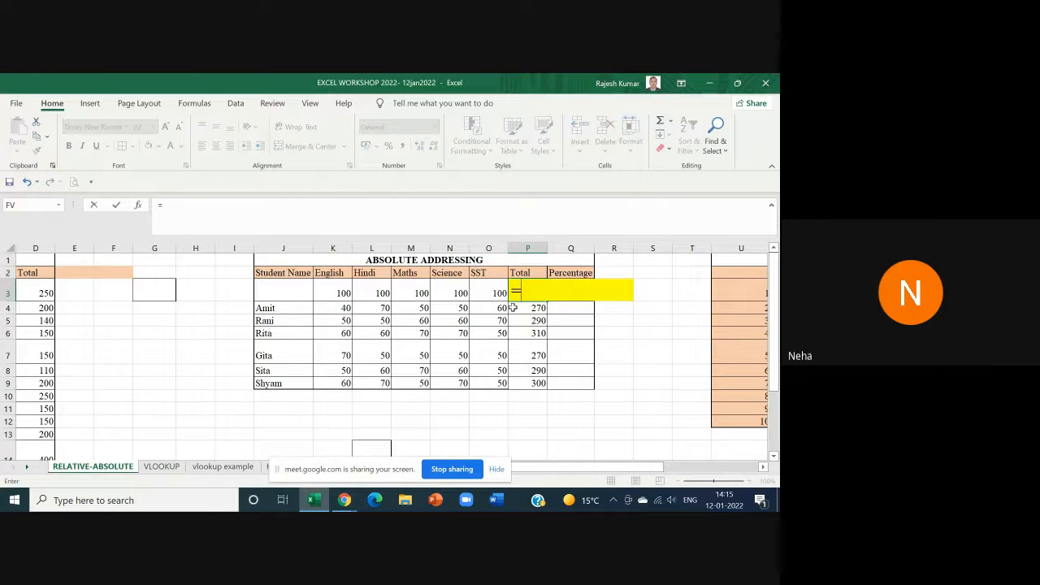
type("su")
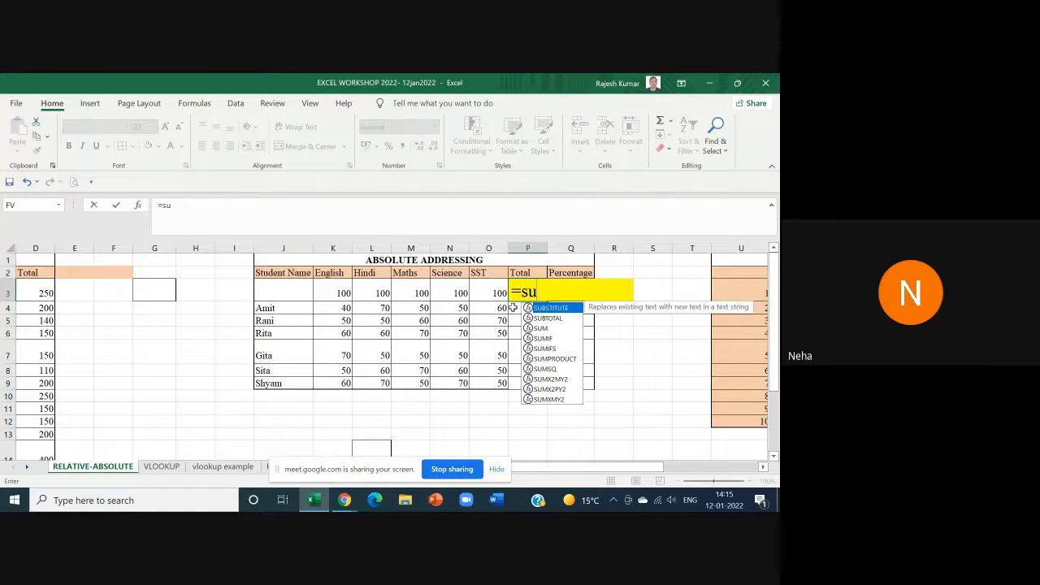
key("Escape")
key("Escape")
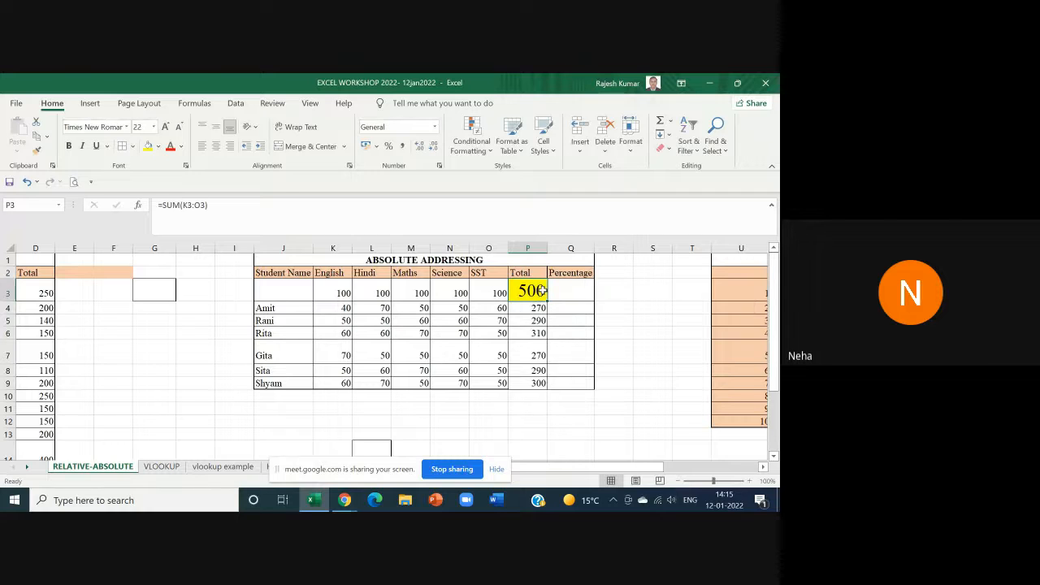
Step: Clear the Total column cells P3:P9 and enter =SUM(K3:O3) in P3 for the maximum marks
left_click_drag(542, 290, 546, 386)
key("Delete")
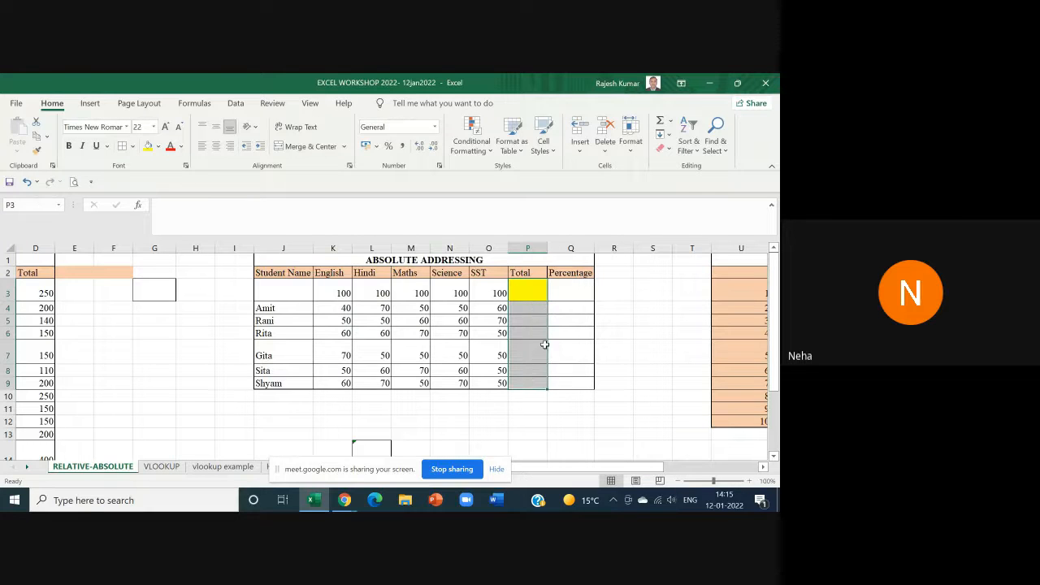
left_click(517, 293)
type("=")
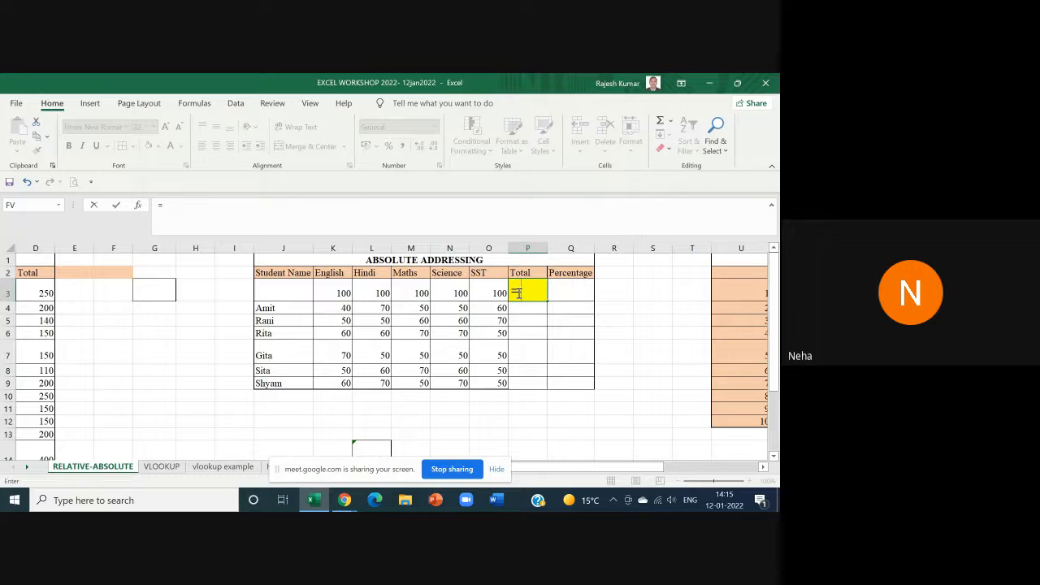
type("sum(")
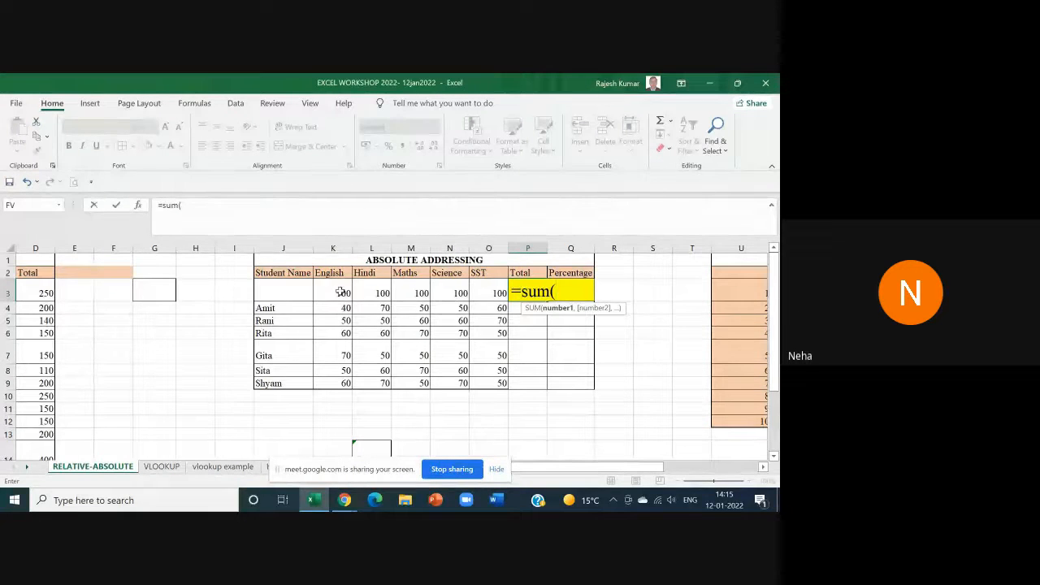
left_click_drag(342, 293, 492, 293)
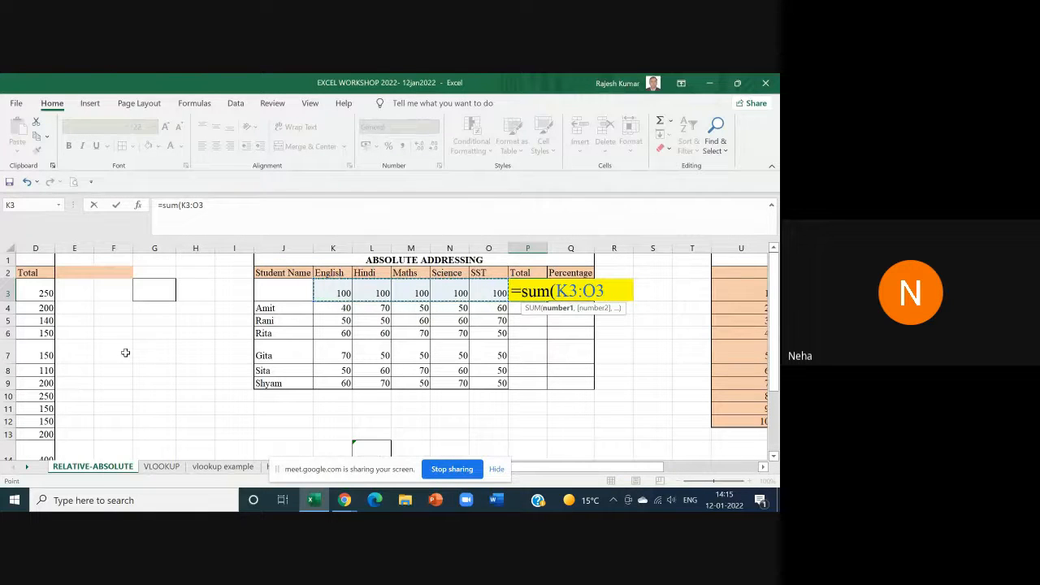
type(")")
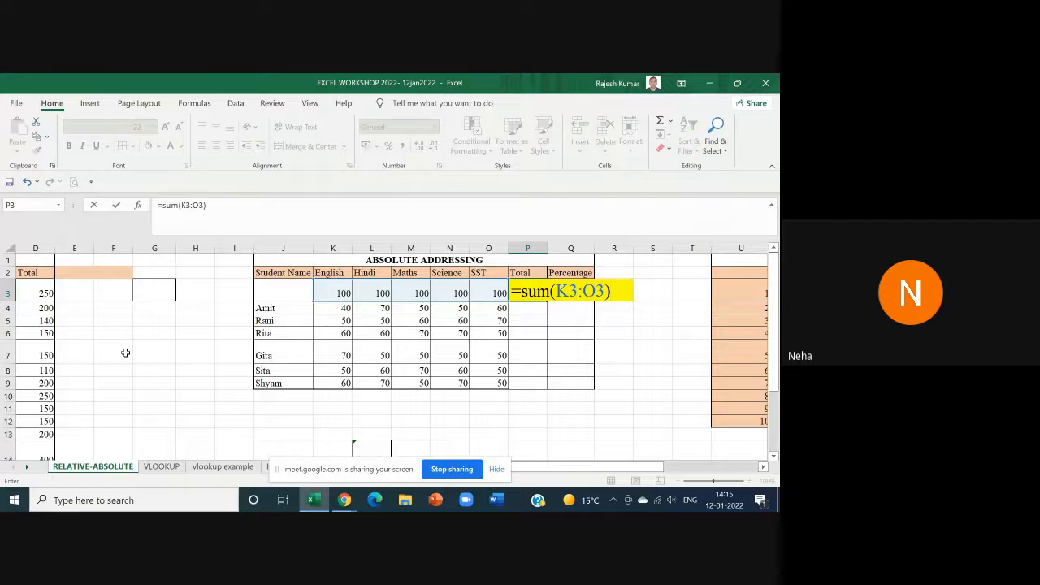
key("Return")
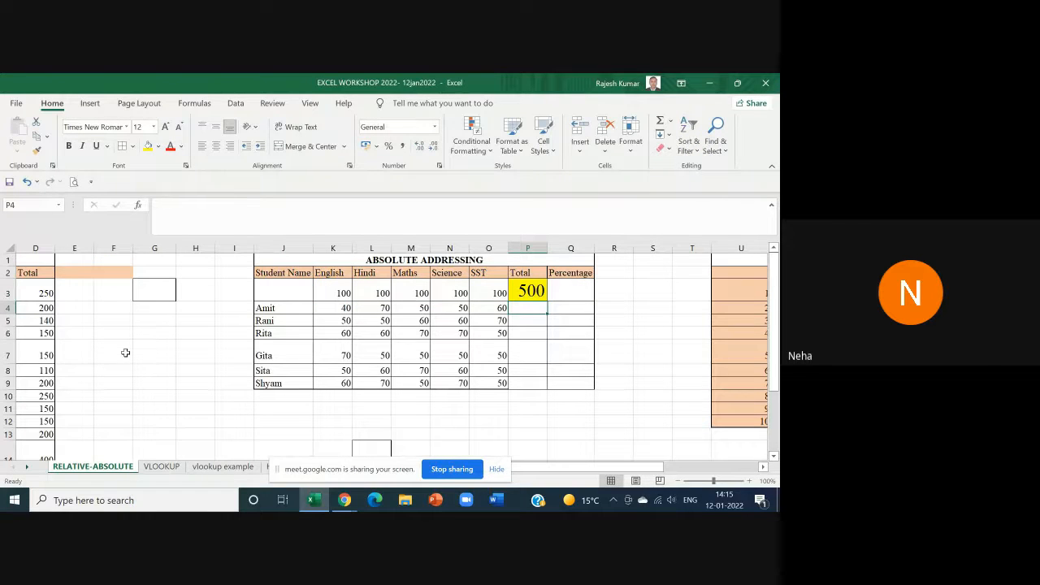
Step: Fill the SUM formula from P3 down to P9 and inspect the cell references in P4
left_click(528, 291)
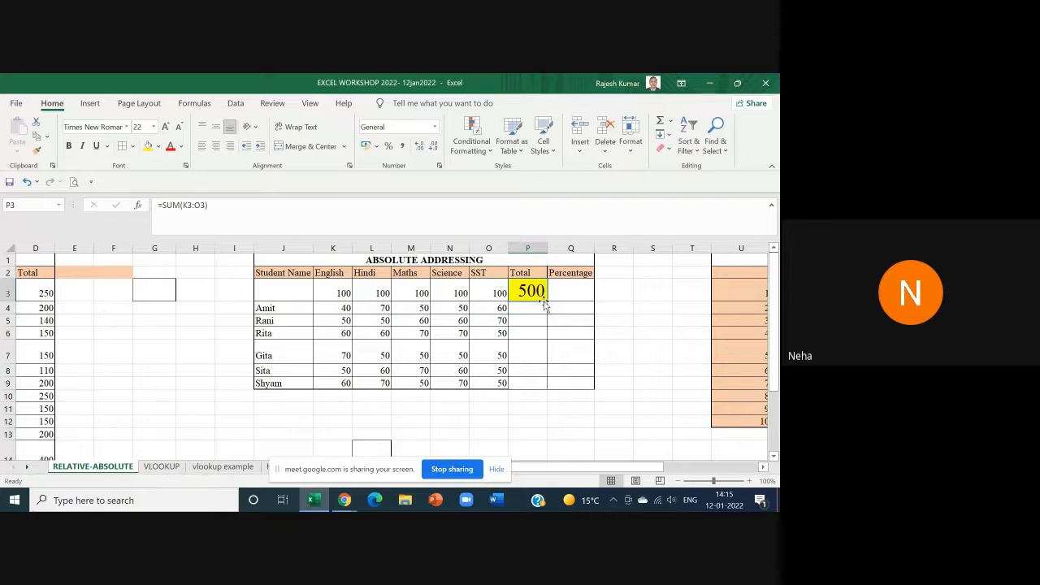
left_click_drag(545, 301, 539, 383)
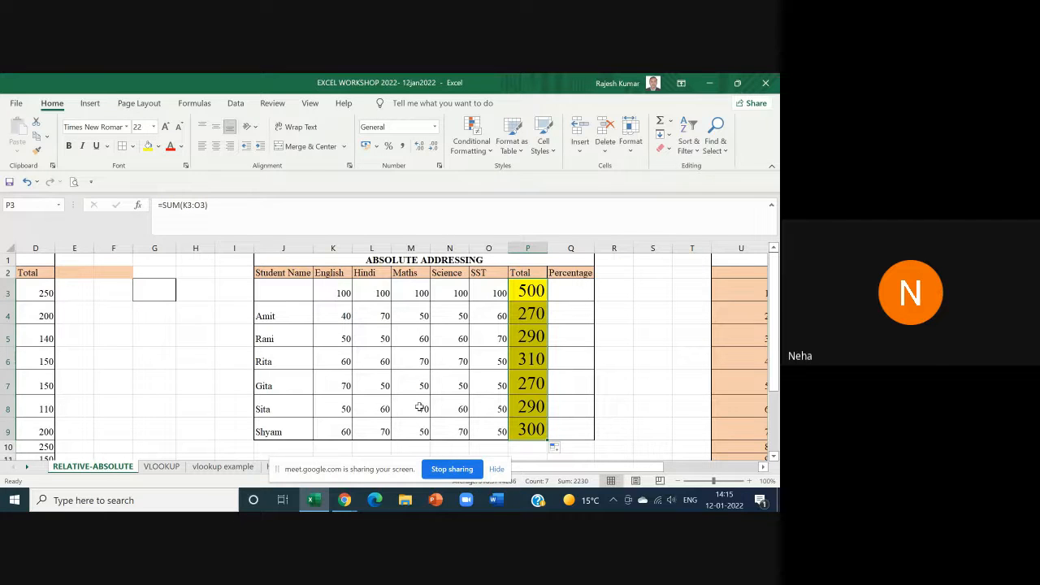
left_click(532, 309)
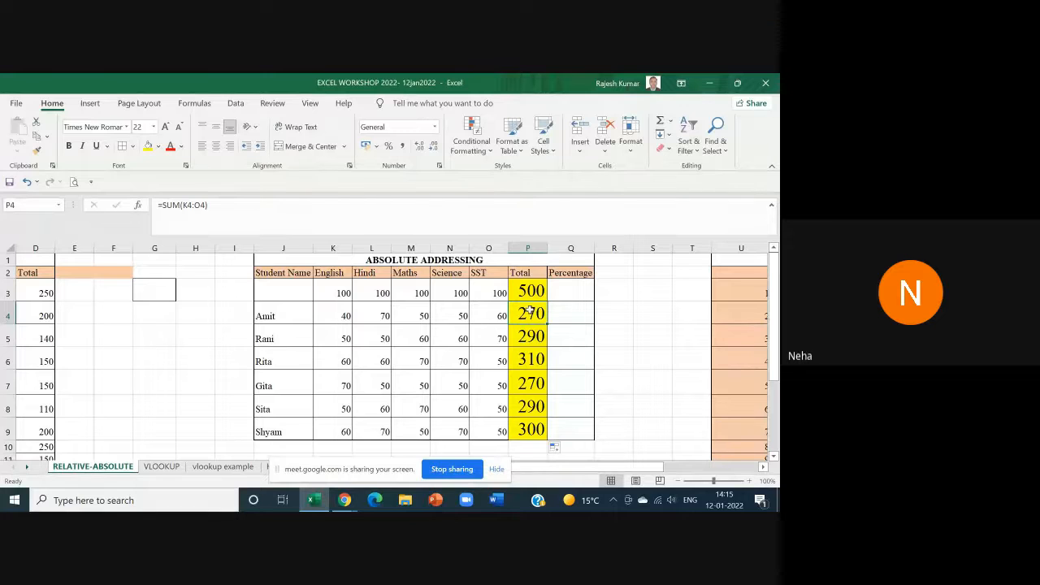
double_click(530, 310)
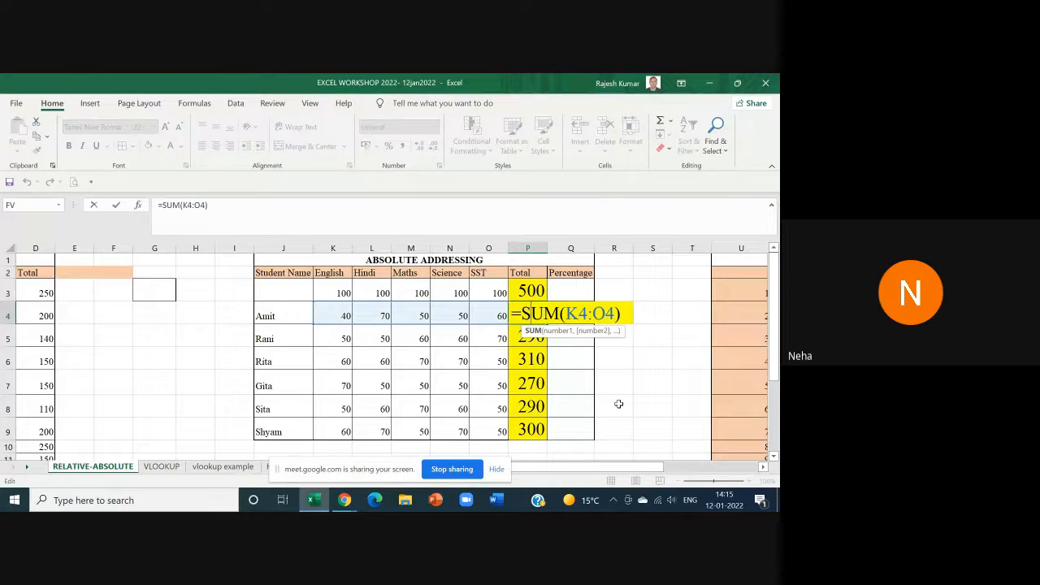
key("Return")
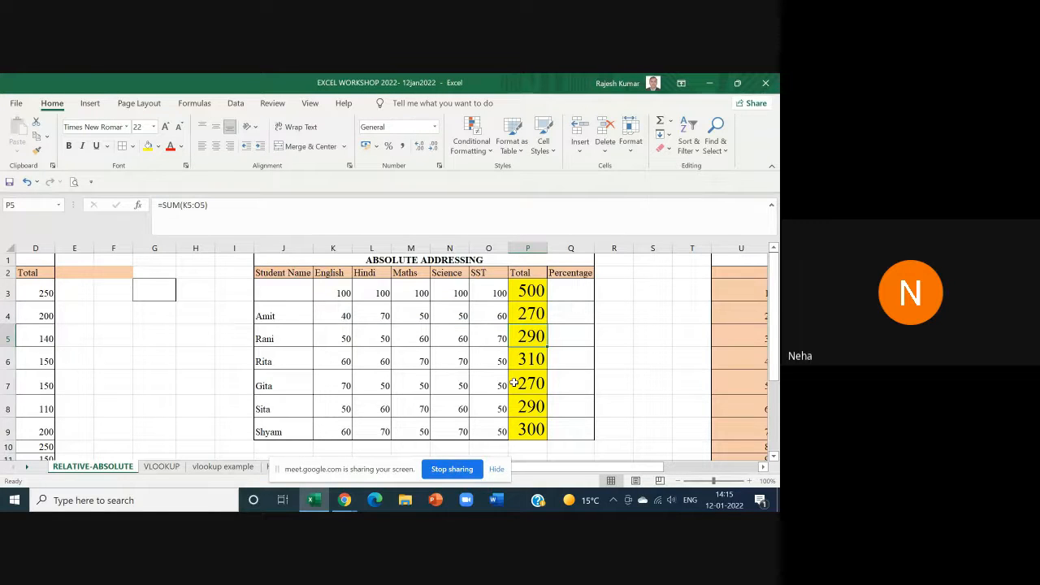
Step: Copy the plain formatting of SST mark cell O4 onto the students' totals, P4:P9, with Format Painter
left_click(479, 316)
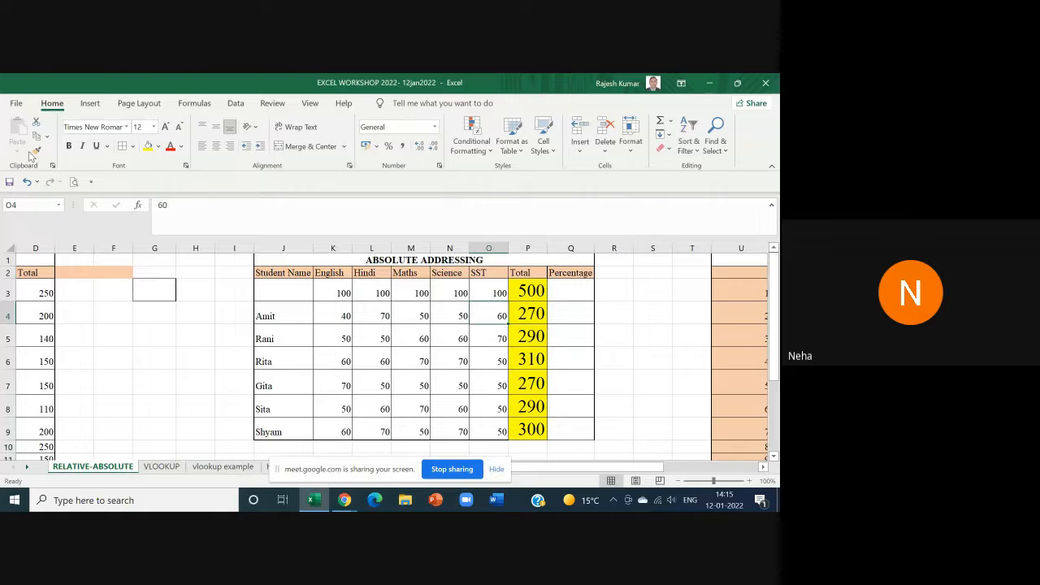
left_click(36, 151)
left_click_drag(524, 316, 523, 426)
left_click(570, 356)
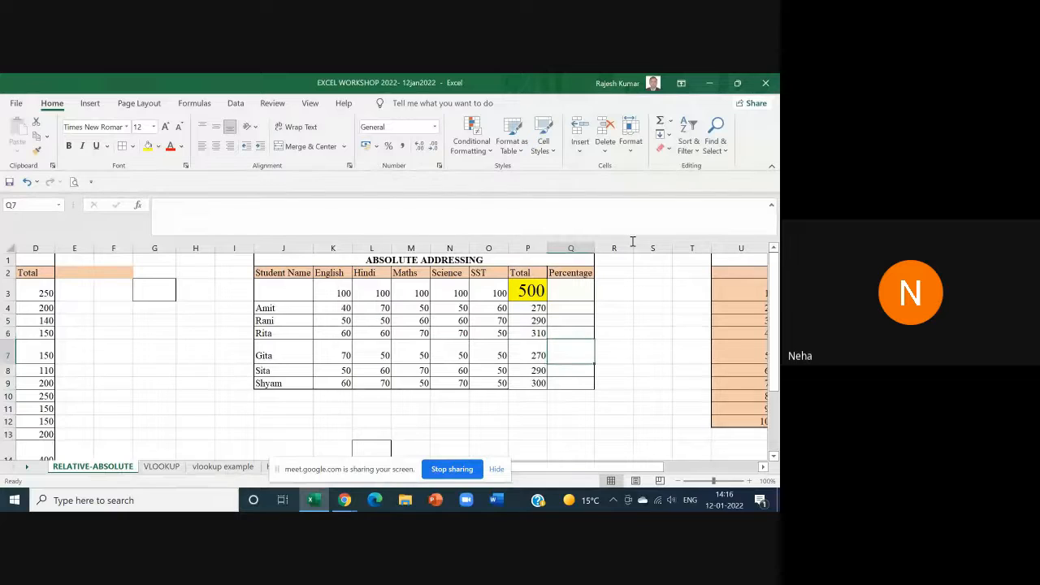
left_click(562, 309)
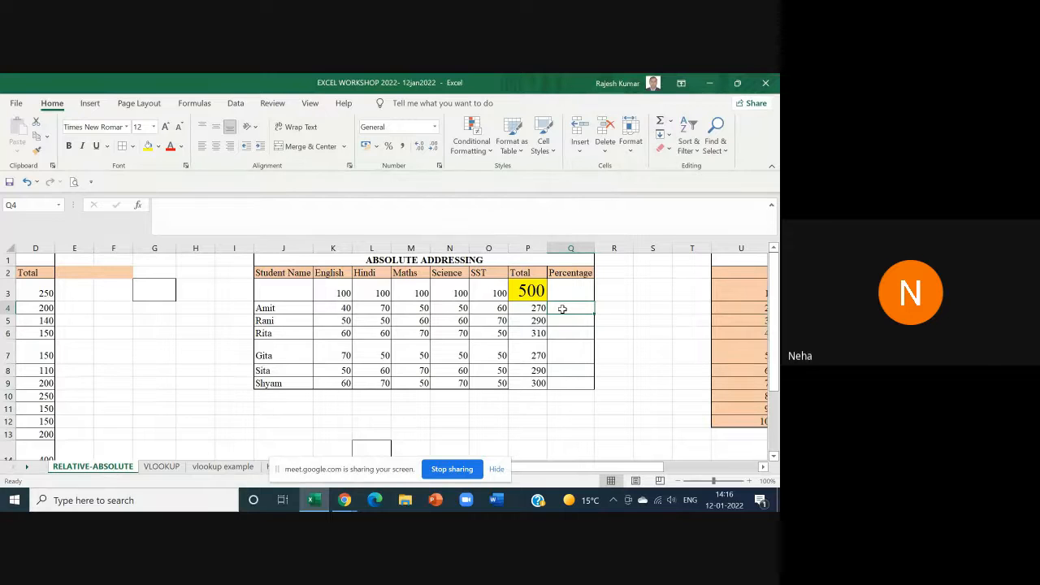
type("=perce")
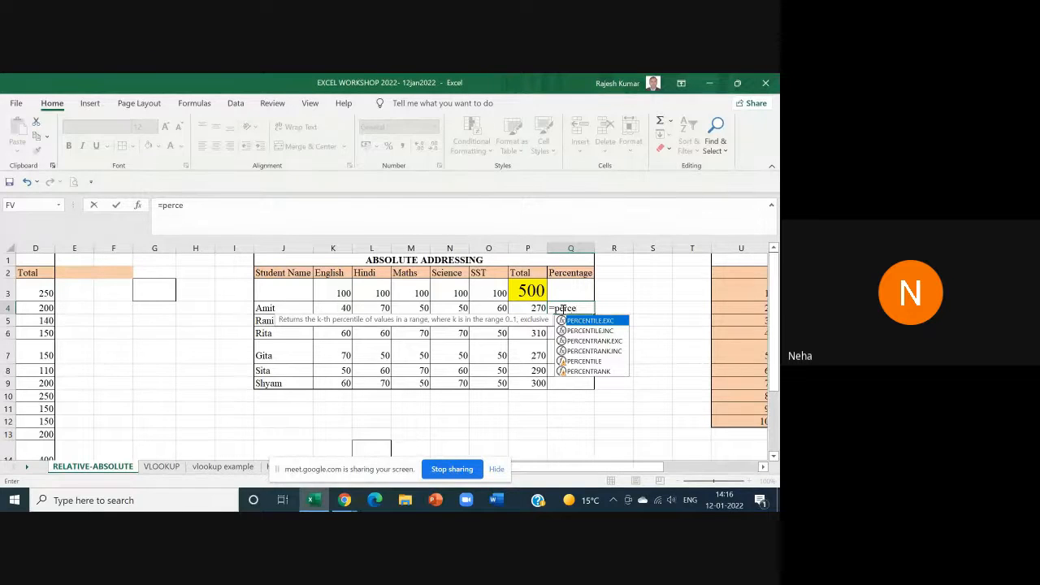
key("BackSpace")
key("BackSpace")
key("BackSpace")
key("BackSpace")
key("BackSpace")
key("BackSpace")
key("Escape")
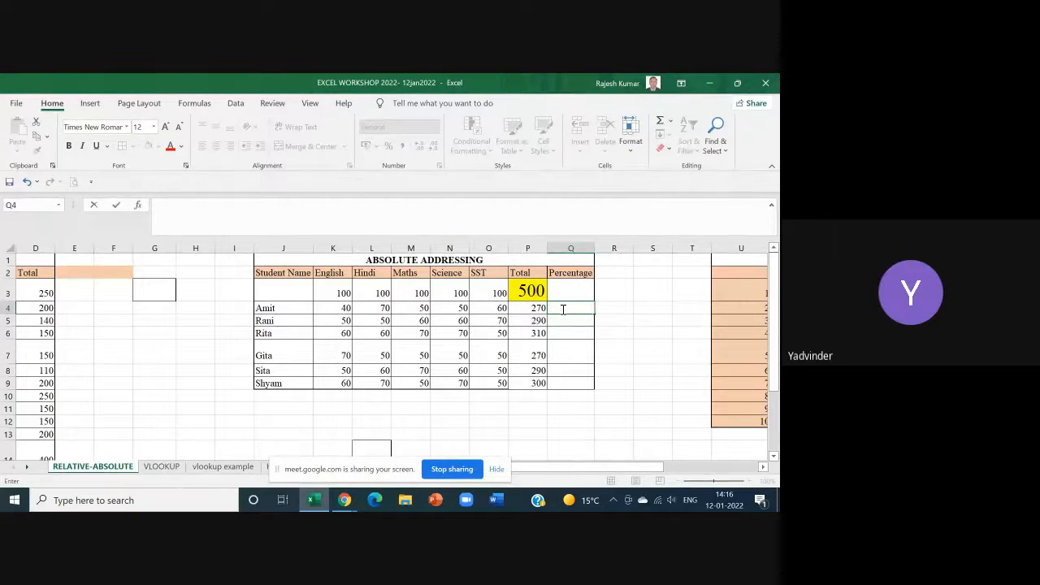
Step: Enter the percentage formula =P4/P3 * 100 in Q4 and fill it down the Percentage column to Q9
type("=")
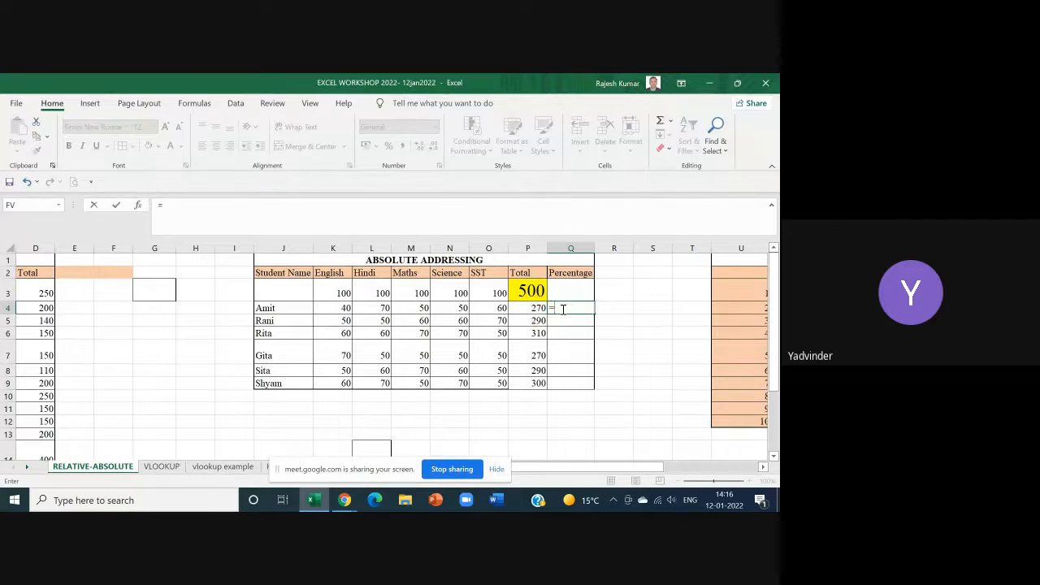
left_click(534, 309)
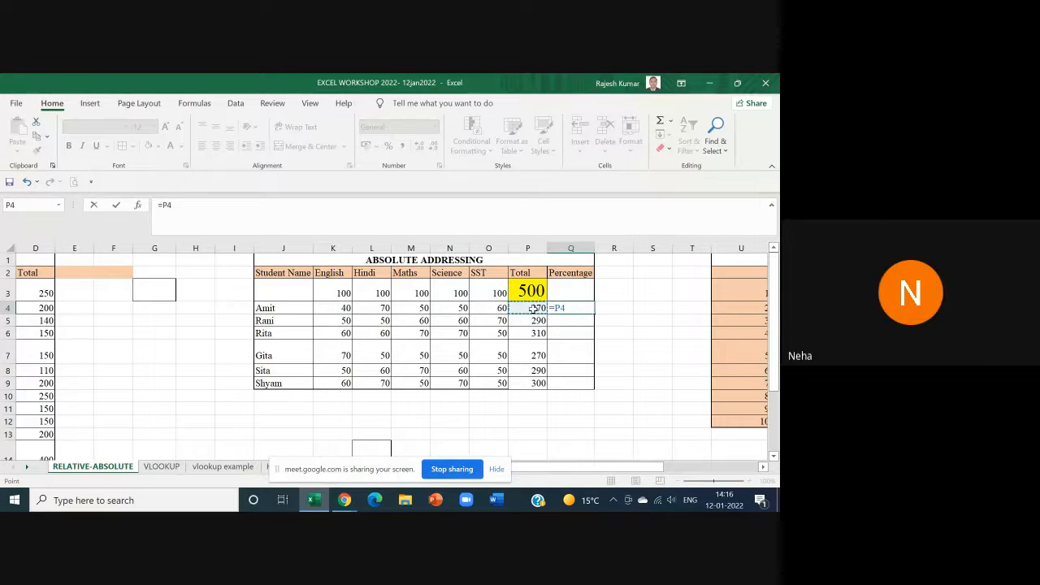
type("(")
key("BackSpace")
type("/")
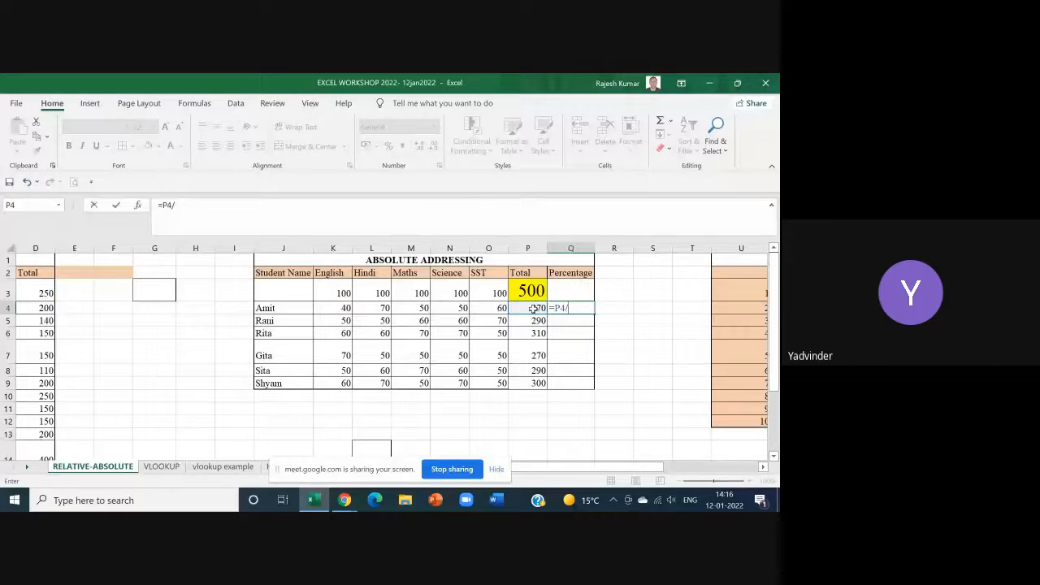
left_click(527, 290)
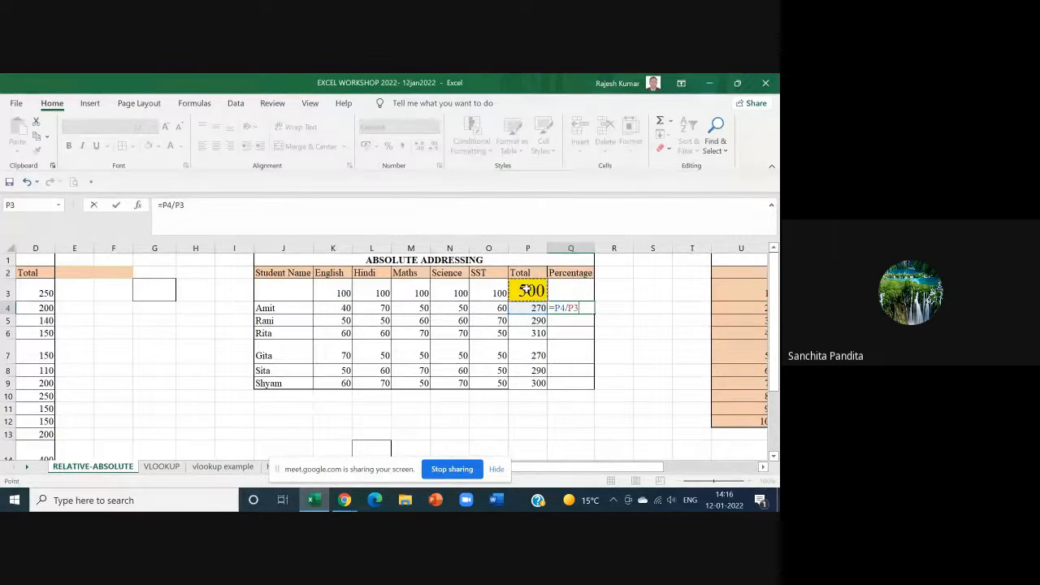
type("*")
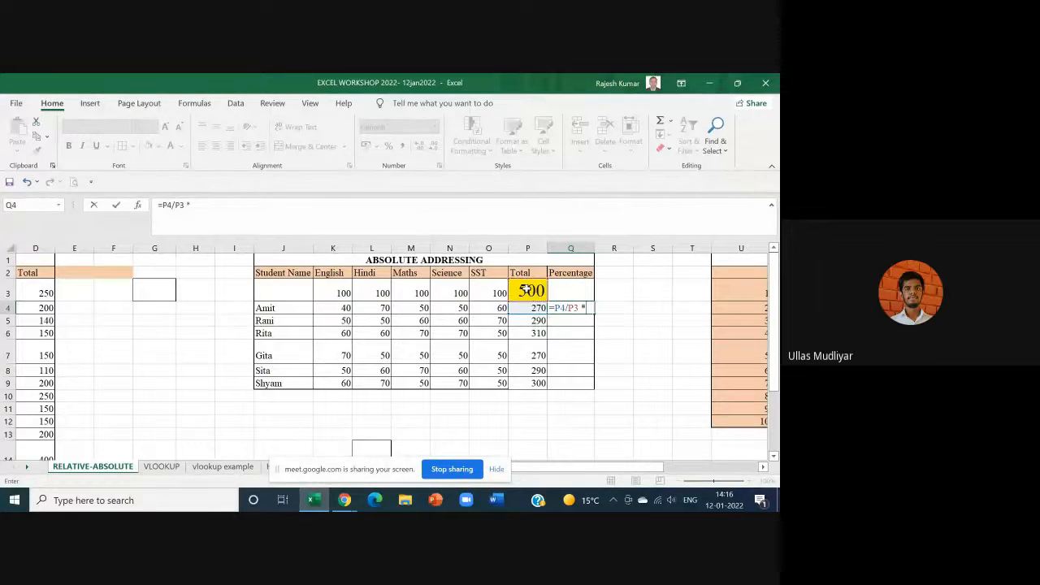
type(" 100")
key("Return")
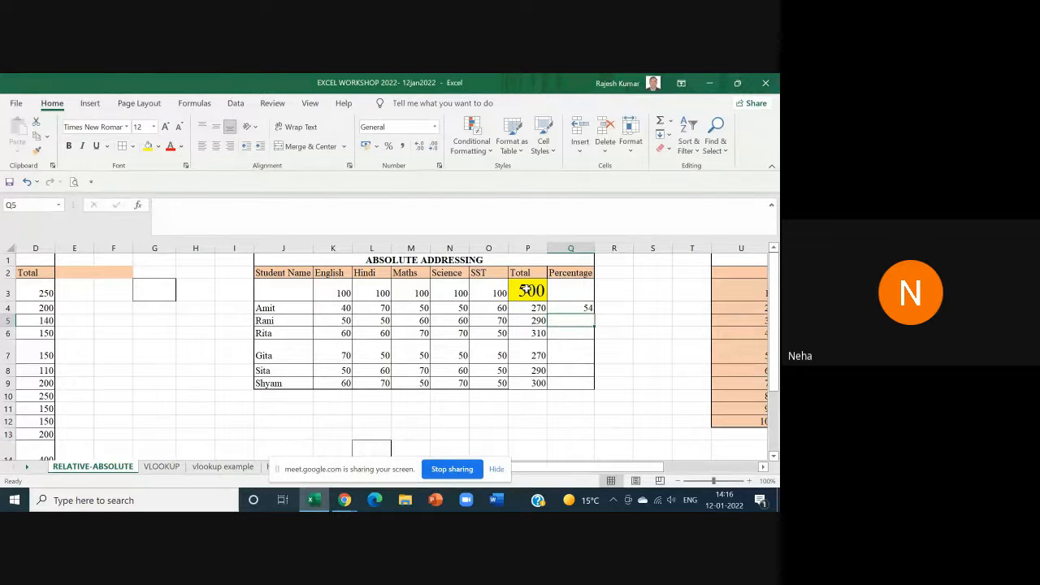
left_click(582, 306)
left_click_drag(594, 314, 589, 387)
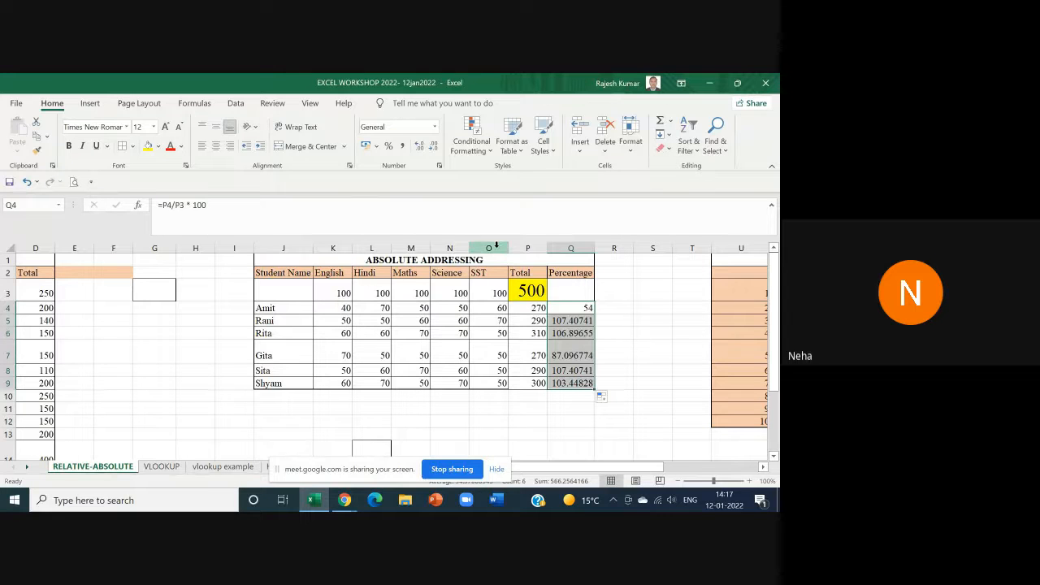
Step: Add brackets around the division in Q4 so the formula reads =(P4/P3) * 100, and refill it down to Q9
left_click(575, 309)
double_click(574, 309)
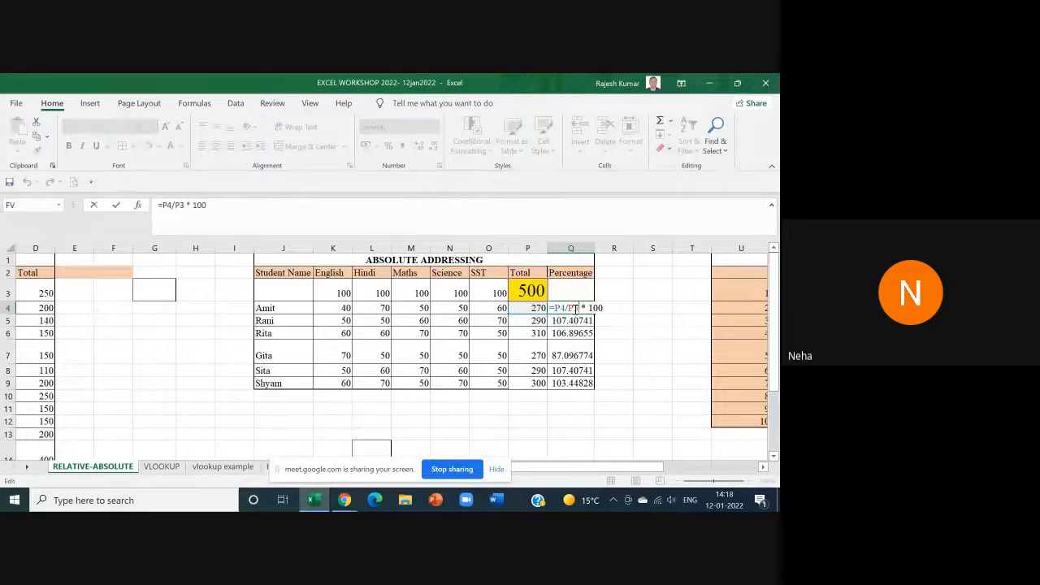
type(")")
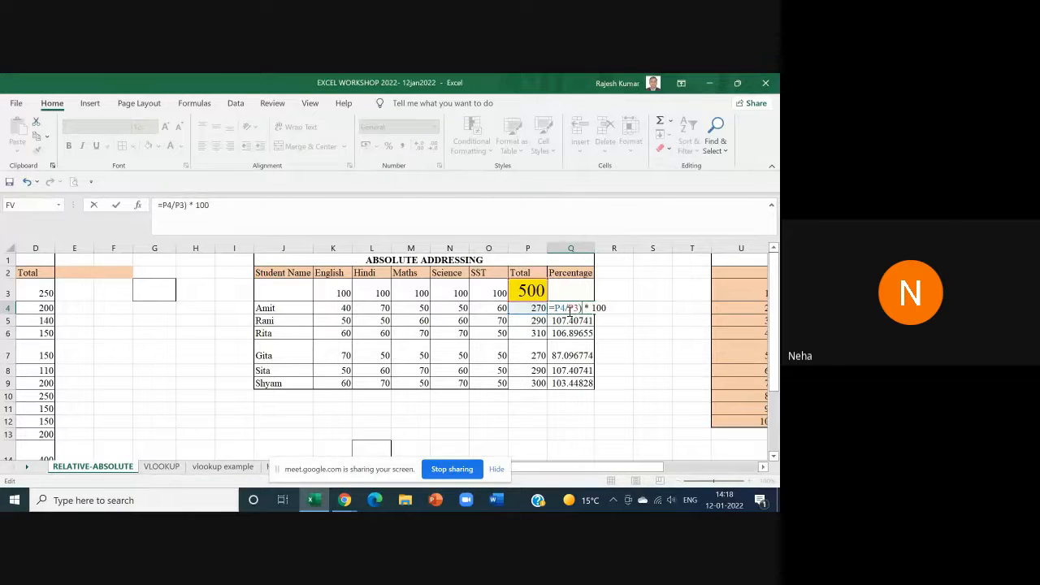
left_click(557, 308)
type("(")
key("Return")
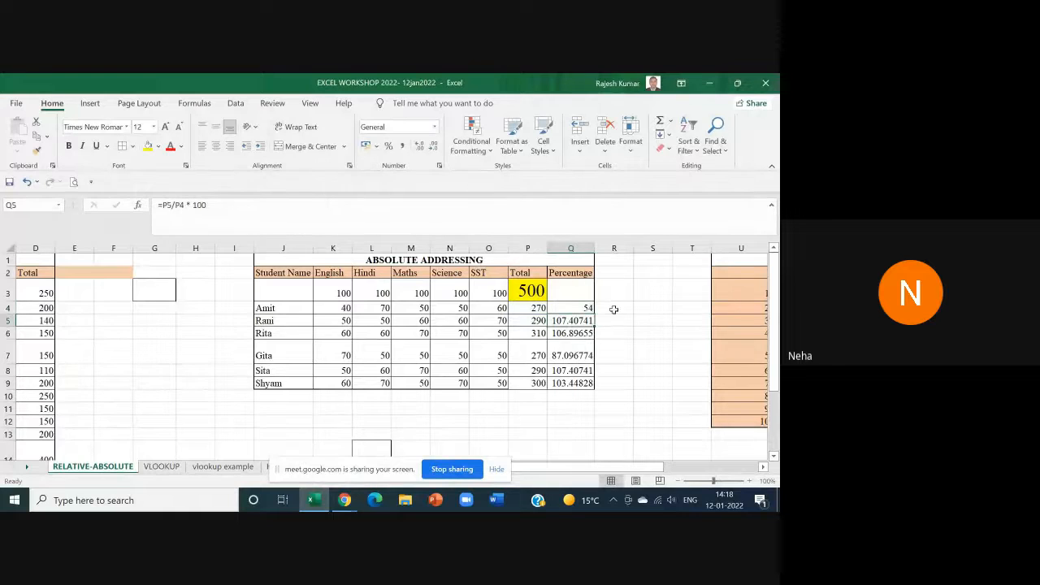
left_click(589, 309)
left_click_drag(594, 314, 592, 385)
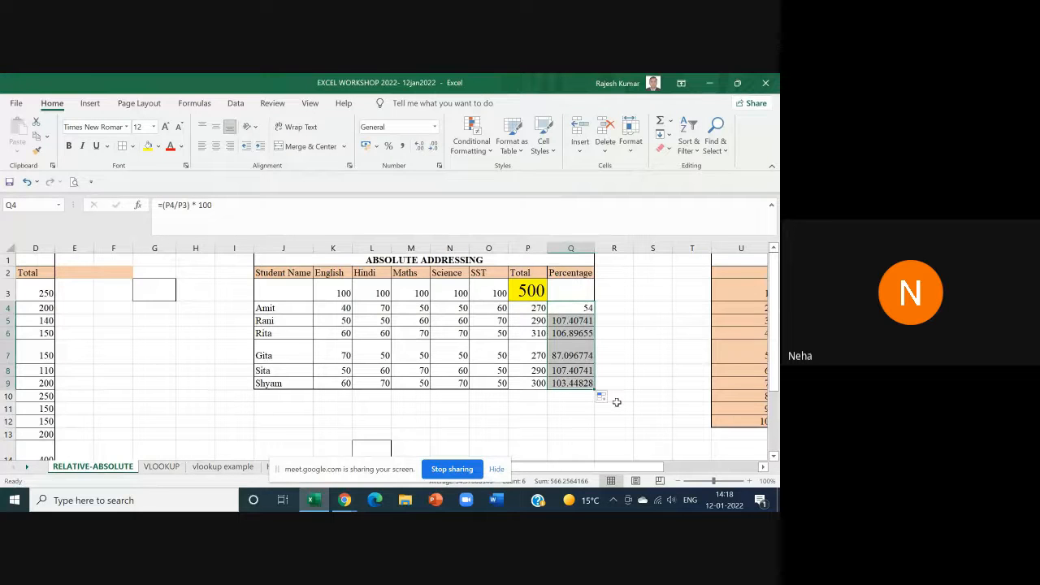
Step: Inspect the cell references used by the percentage formulas in Q4 and Q5
double_click(561, 309)
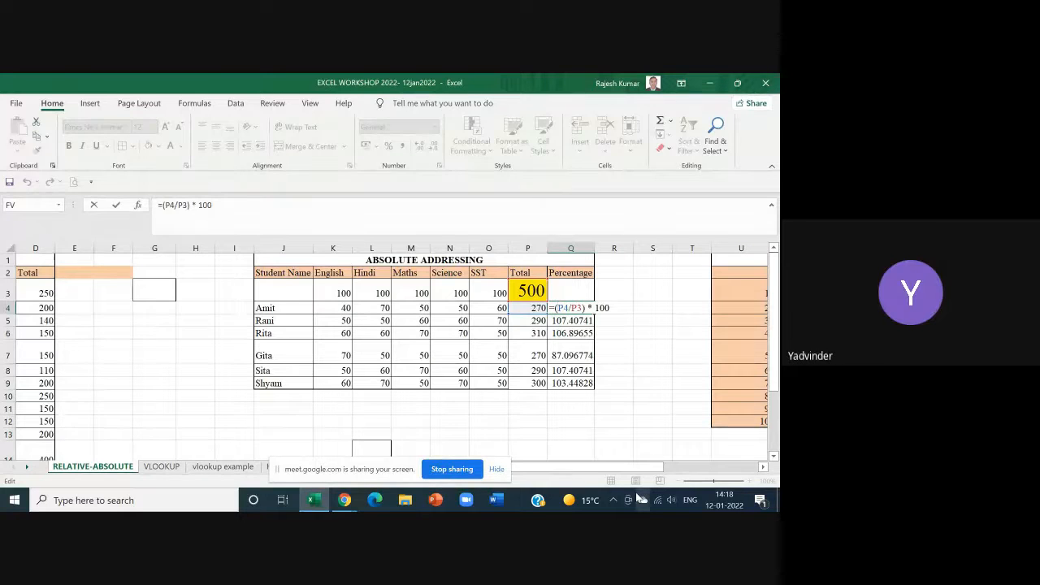
key("Return")
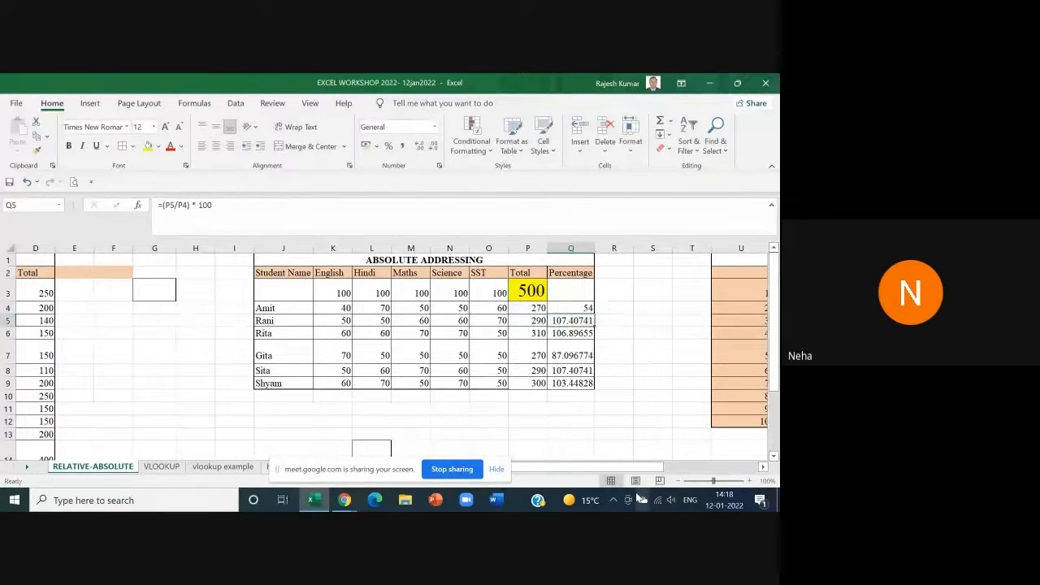
double_click(587, 320)
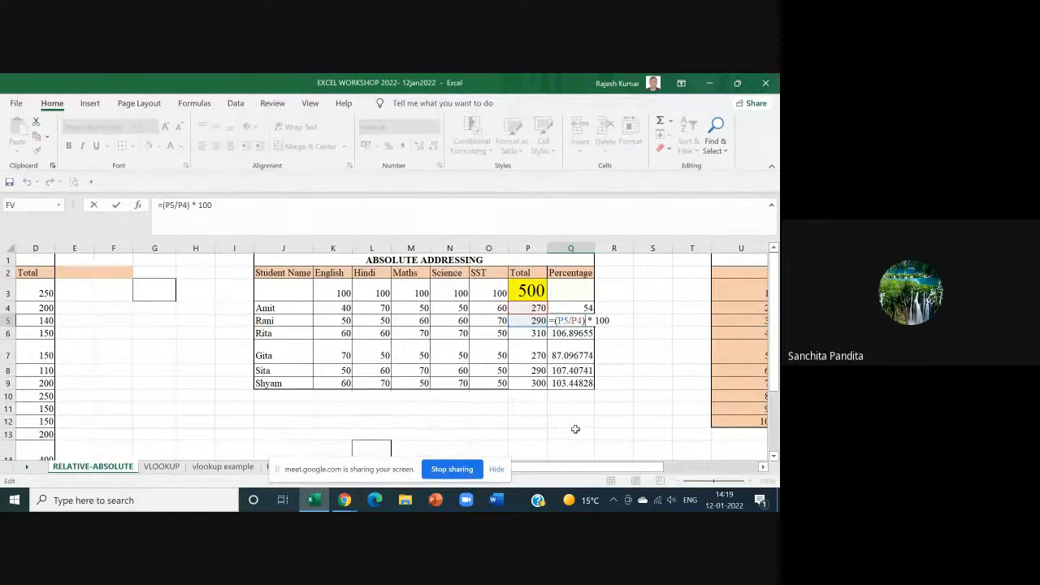
key("ctrl+Return")
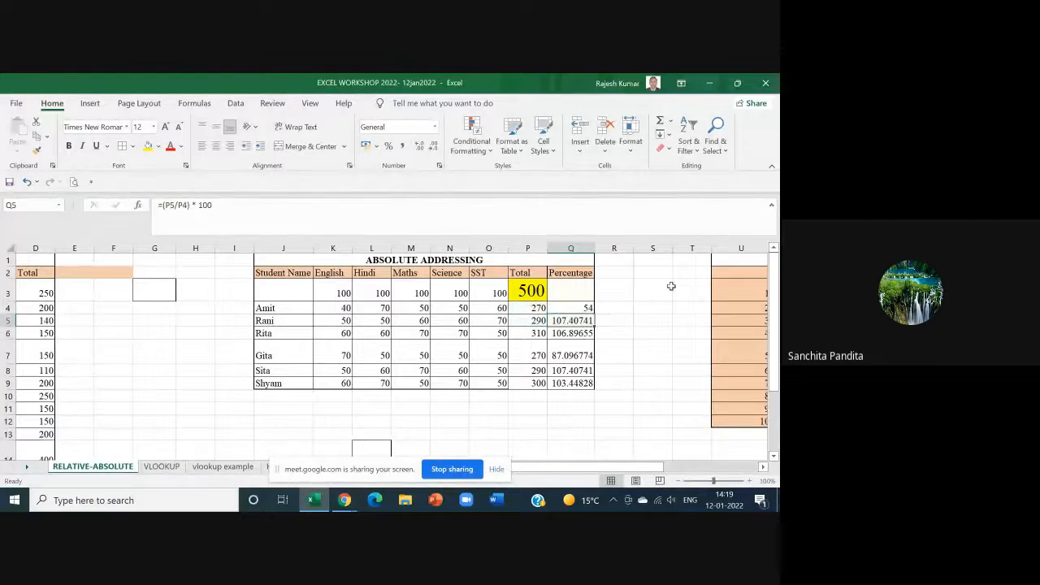
Step: Copy Q4's formula without its equals sign into R4 as the text (P4/P3) * 100, and widen column R
left_click(579, 307)
double_click(579, 308)
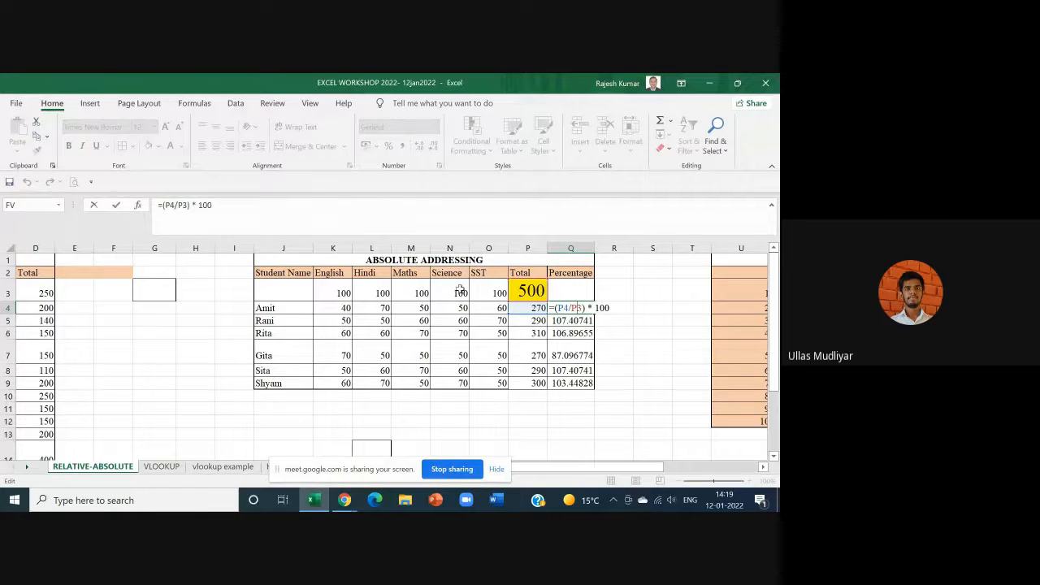
left_click_drag(554, 309, 608, 315)
key("ctrl+c")
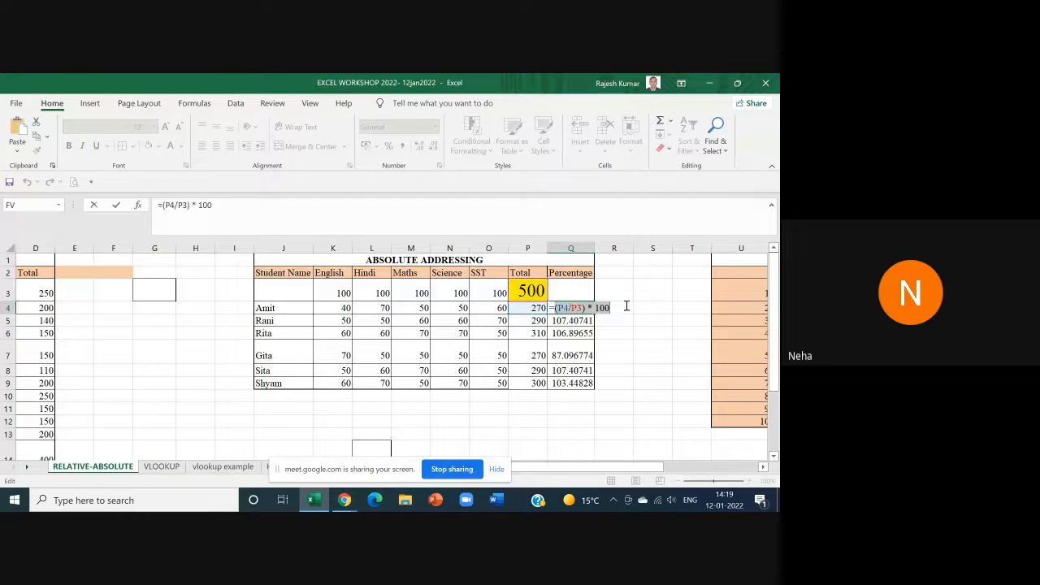
left_click(616, 306)
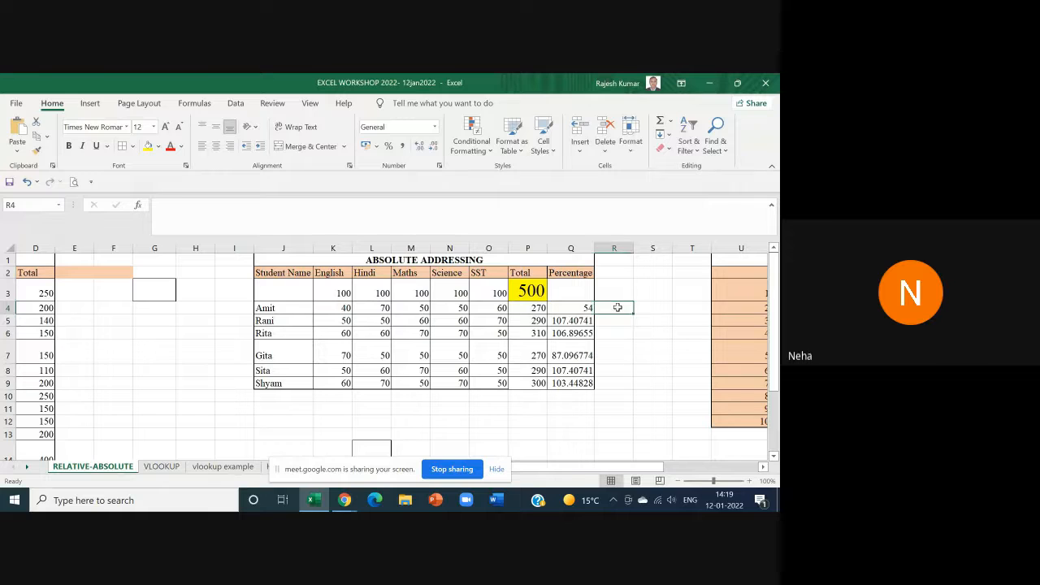
key("ctrl+v")
left_click_drag(636, 244, 655, 244)
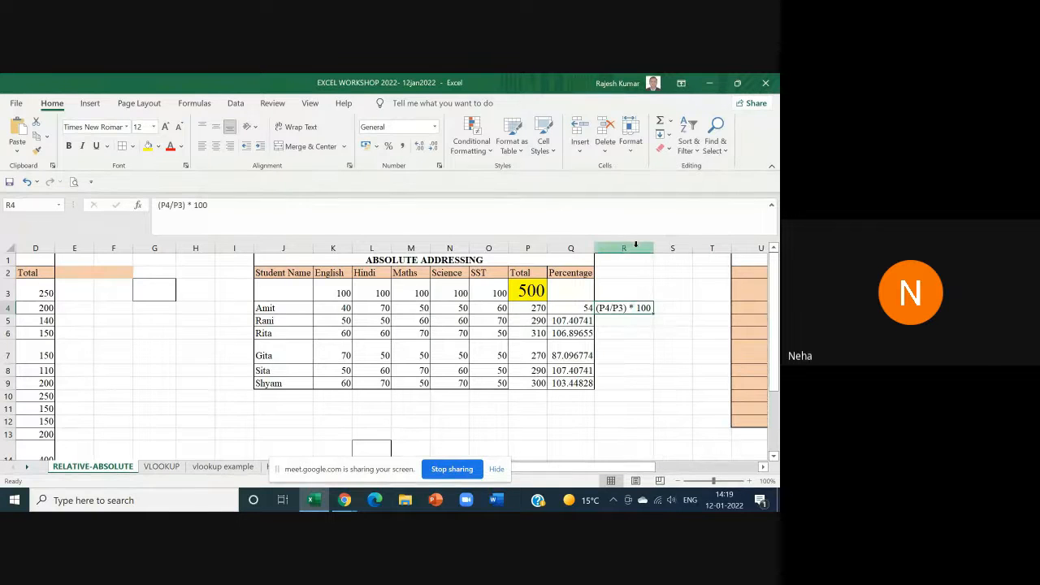
Step: Copy Q5's formula without its equals sign into R5 as the text (P5/P4) * 100
left_click(579, 320)
double_click(565, 321)
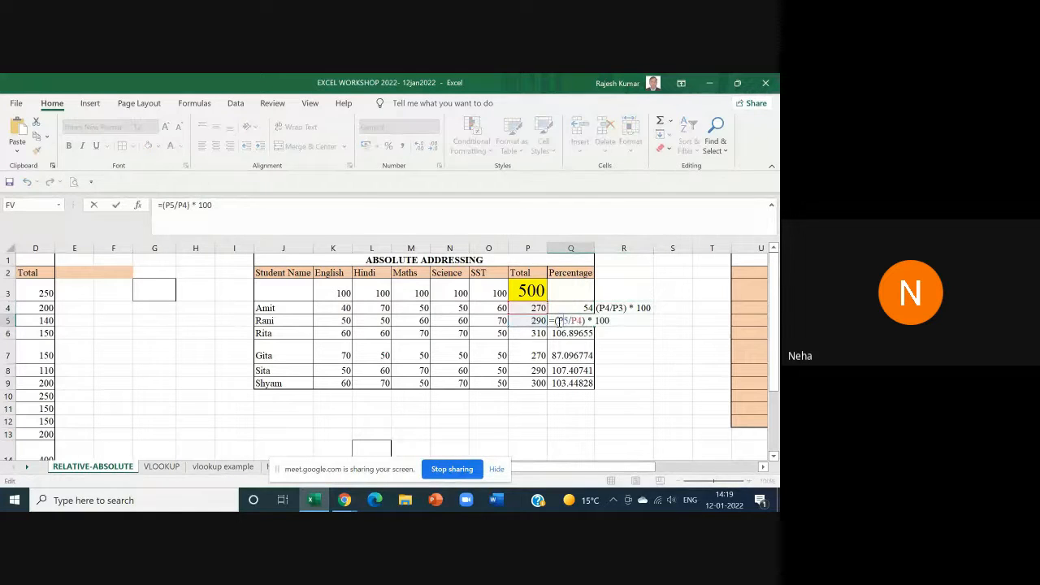
left_click_drag(555, 321, 606, 323)
key("ctrl+c")
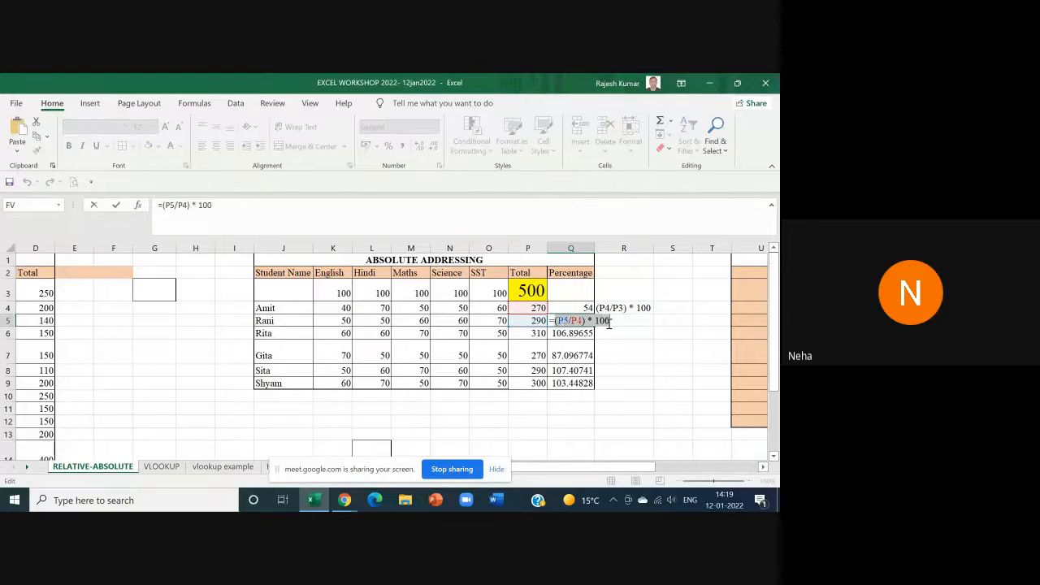
key("Escape")
left_click(623, 322)
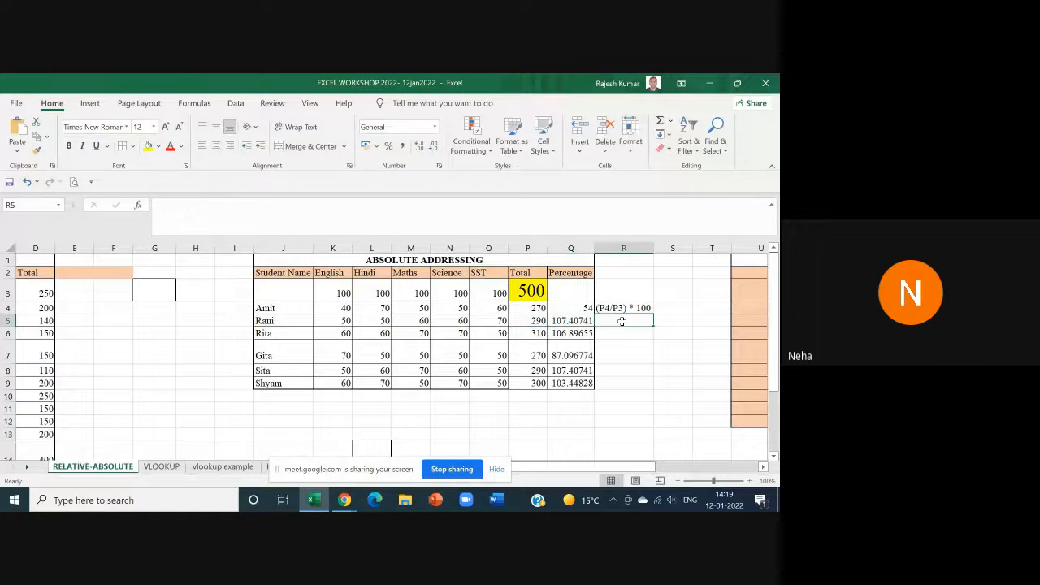
key("ctrl+v")
Step: Copy Q9's formula without its equals sign into R9 as the text (P9/P8) * 100
left_click(573, 333)
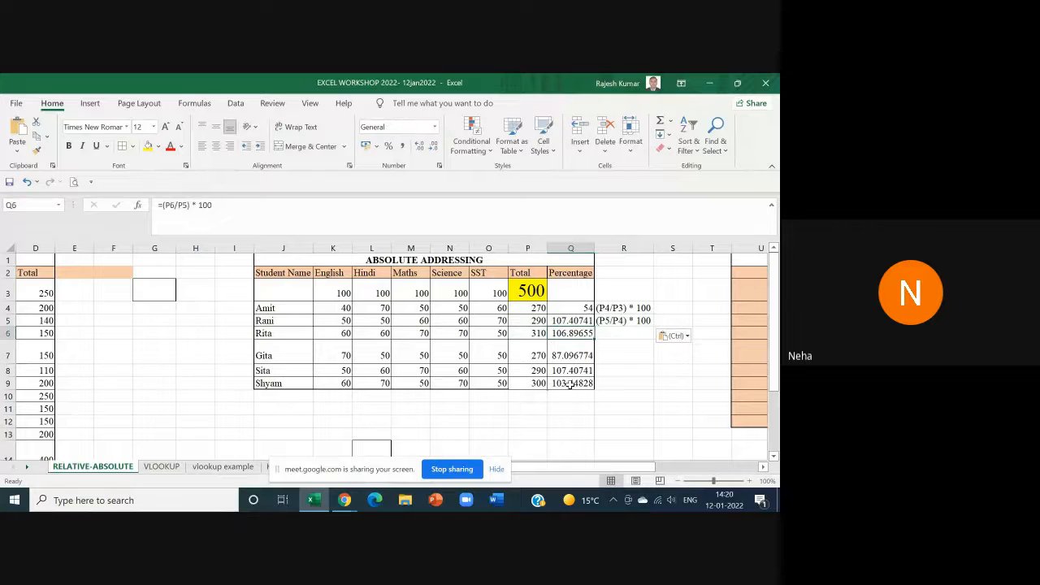
double_click(571, 384)
left_click_drag(555, 384, 610, 387)
key("ctrl+c")
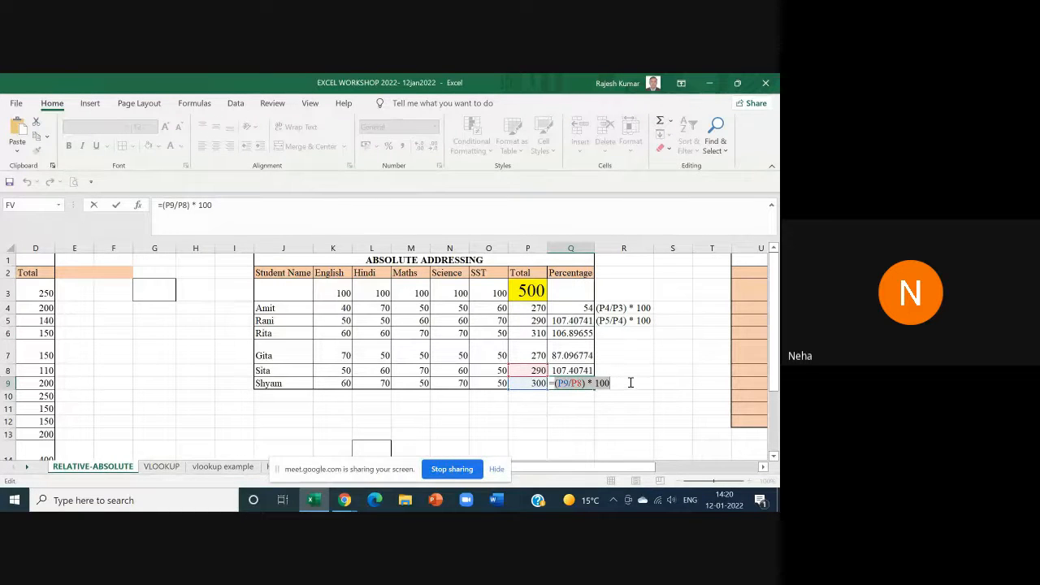
key("Escape")
left_click(630, 382)
key("ctrl+v")
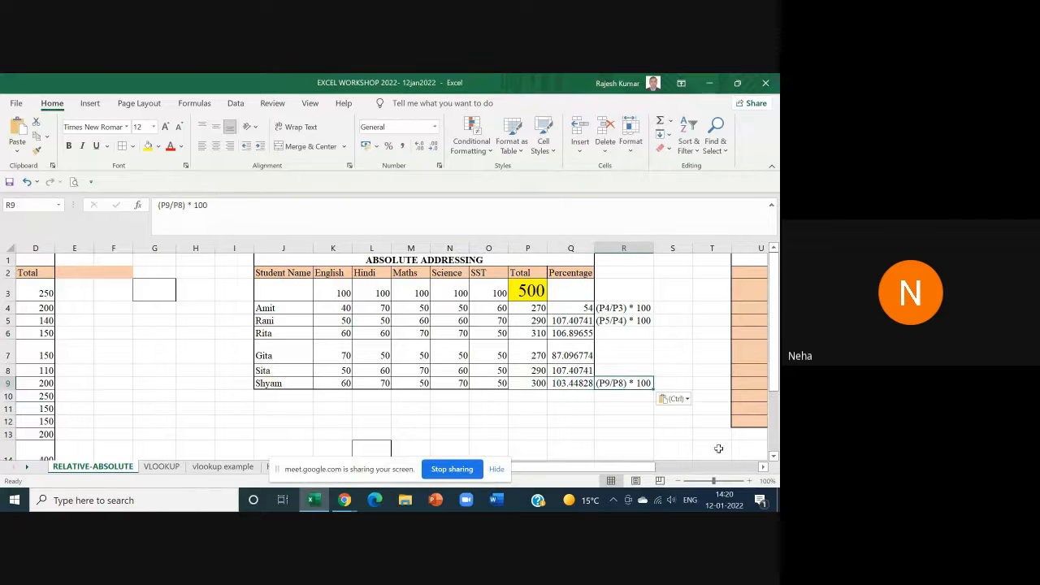
Step: Examine the copied formula texts in R4:R9 and compare R4 with the formula in Q4
left_click(750, 482)
left_click(750, 482)
left_click_drag(616, 470, 649, 471)
scroll(530, 413, "up", 1)
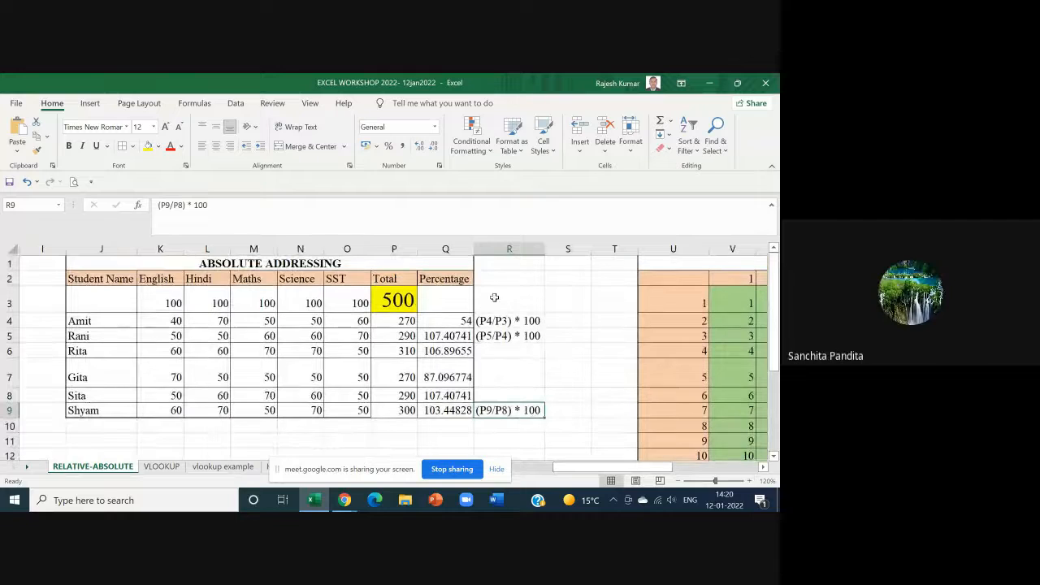
left_click_drag(529, 323, 512, 410)
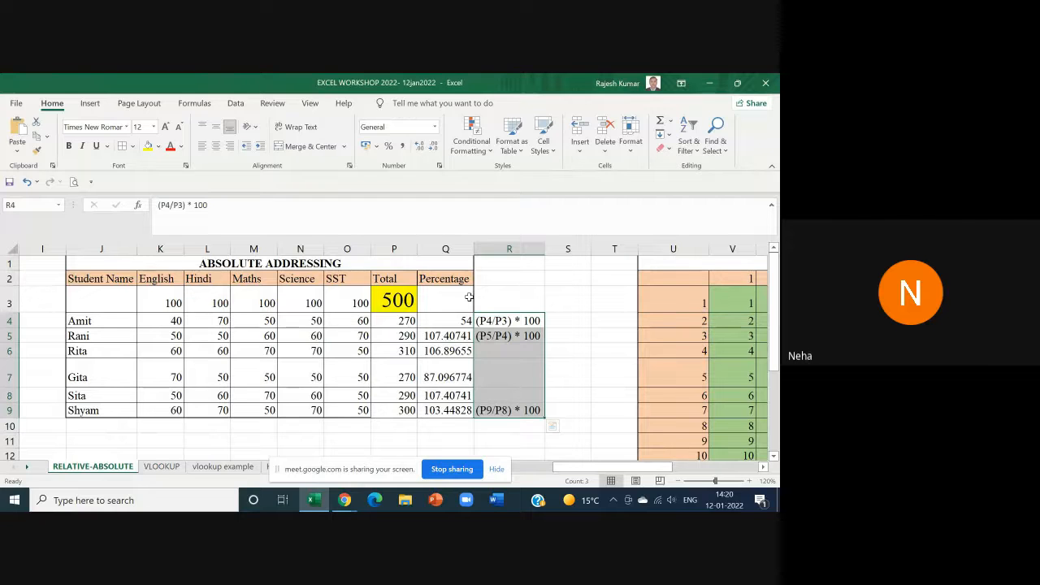
left_click(499, 319)
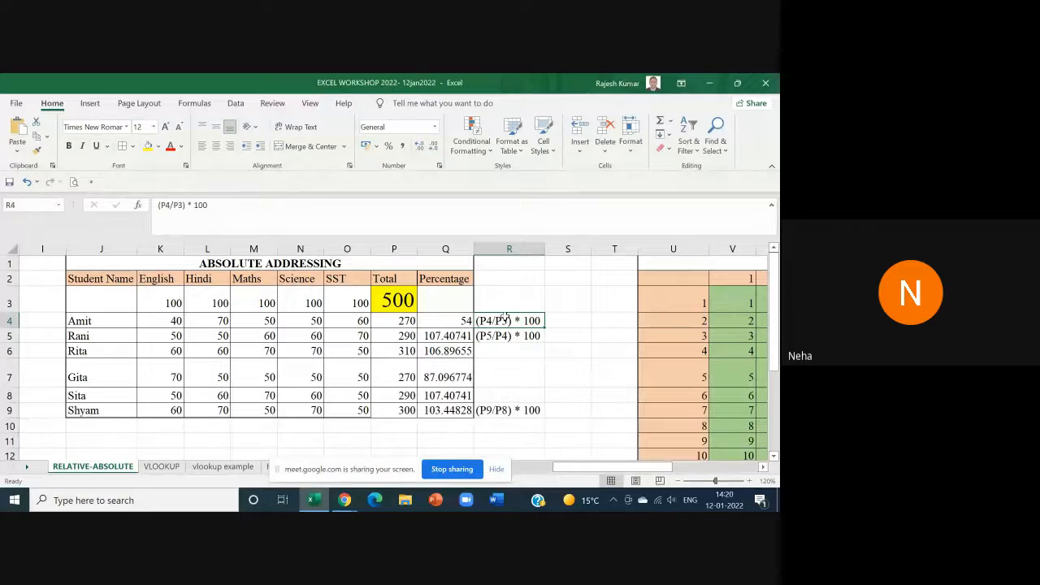
left_click(449, 320)
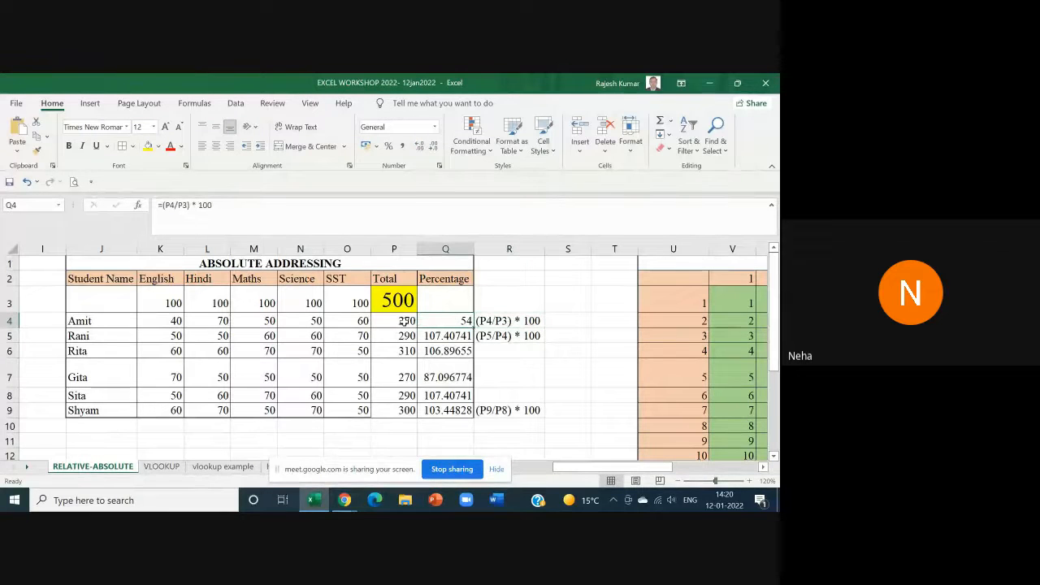
Step: Fill the first student's total in P4 with light blue and compare P3 with the formula text in R4
left_click(404, 322)
left_click(158, 146)
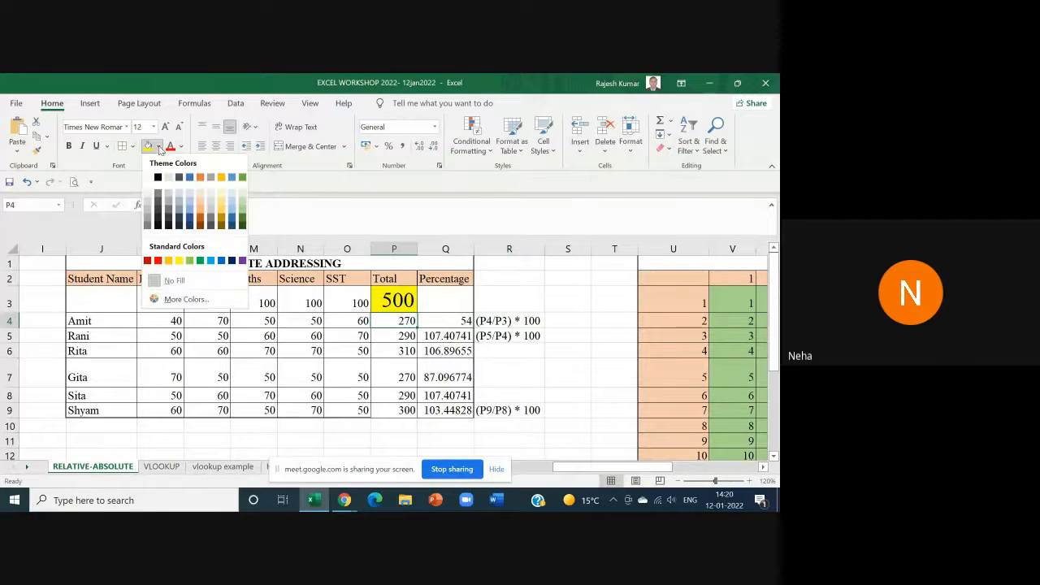
left_click(213, 261)
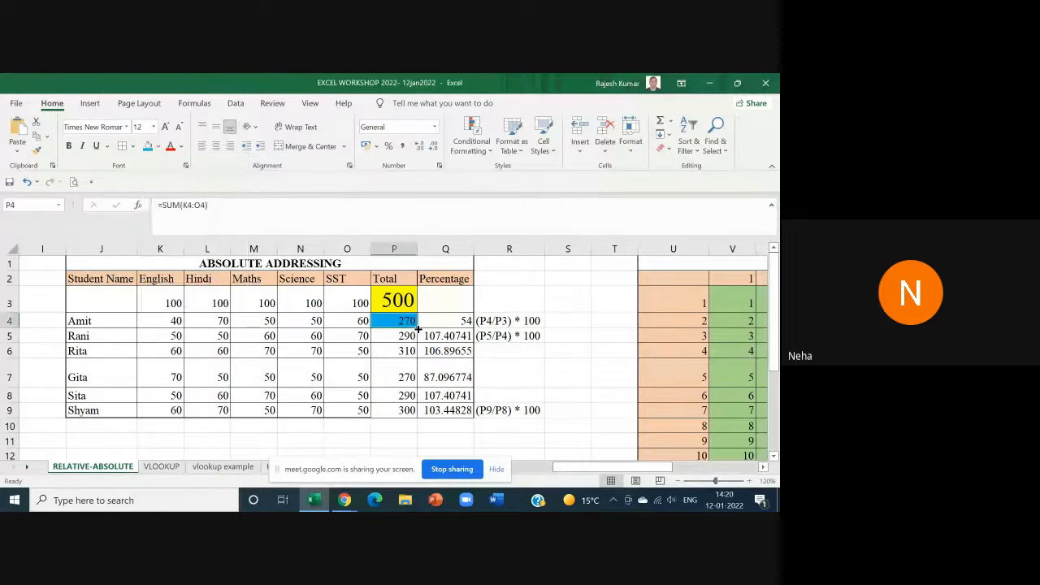
left_click(401, 299)
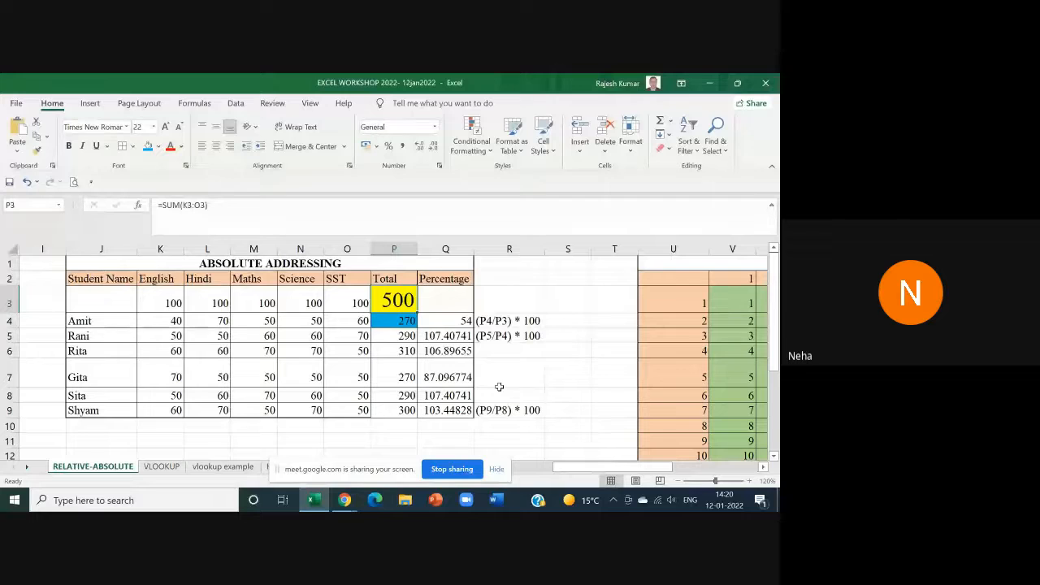
left_click(493, 322)
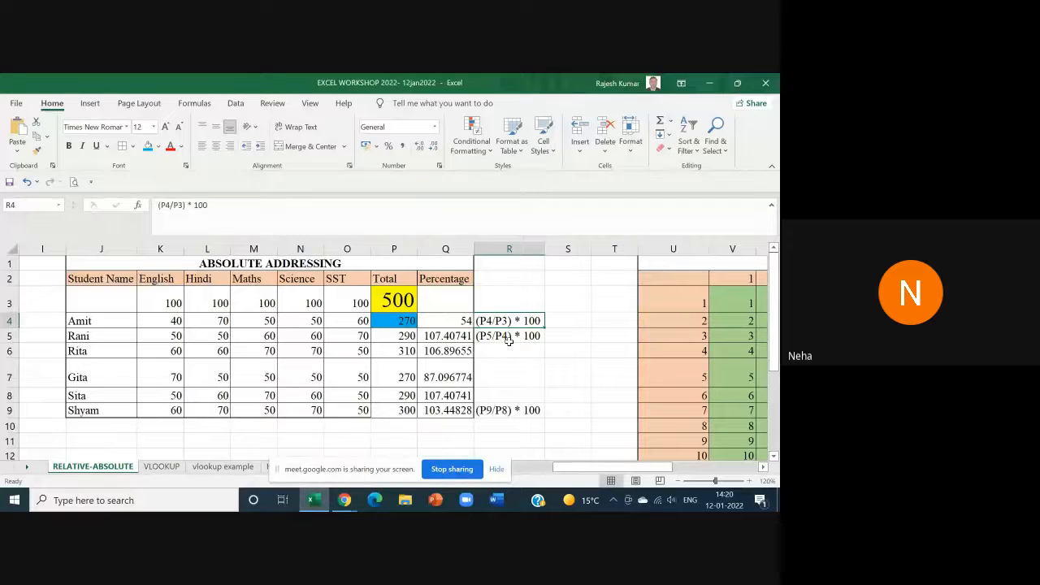
Step: Copy Q6's formula without its equals sign into R6 as the text (P6/P5) * 100
left_click(457, 352)
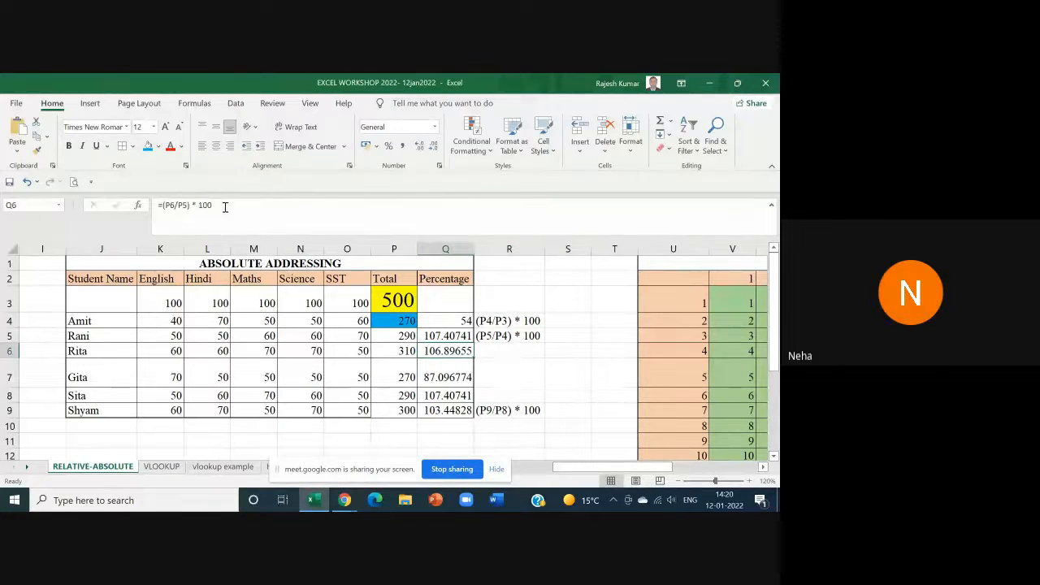
left_click_drag(219, 205, 164, 204)
key("ctrl+c")
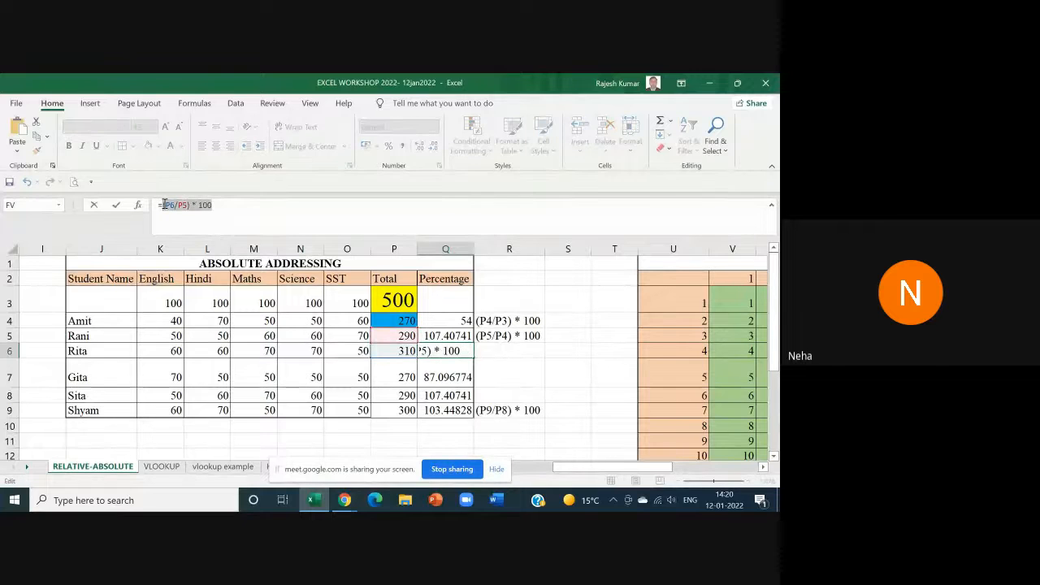
key("Escape")
left_click(493, 350)
key("ctrl+v")
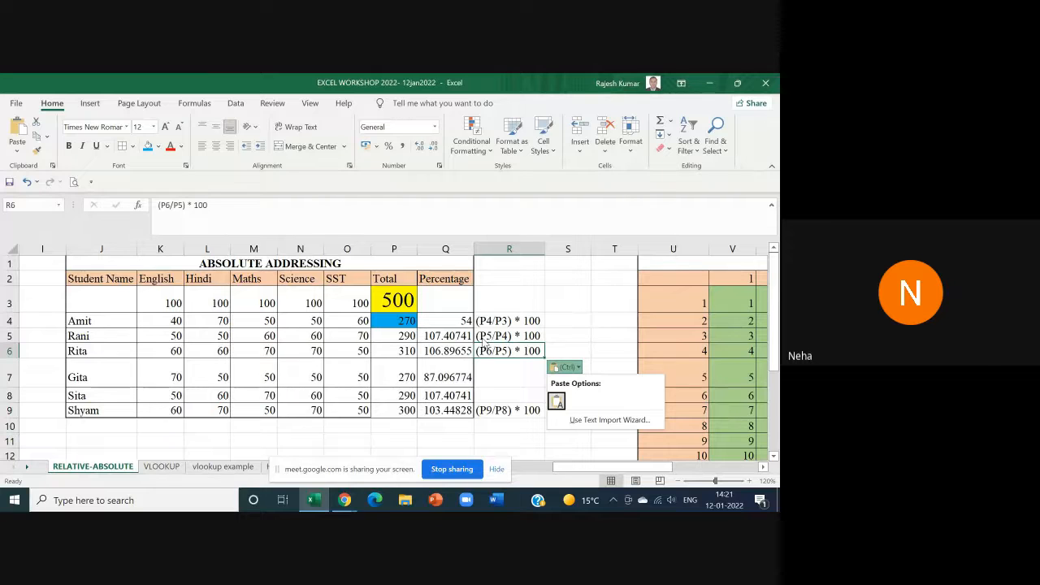
Step: Correct the divisor in R5's formula text to P3, so it reads (P5/P3) * 100
left_click(391, 300)
left_click(390, 299)
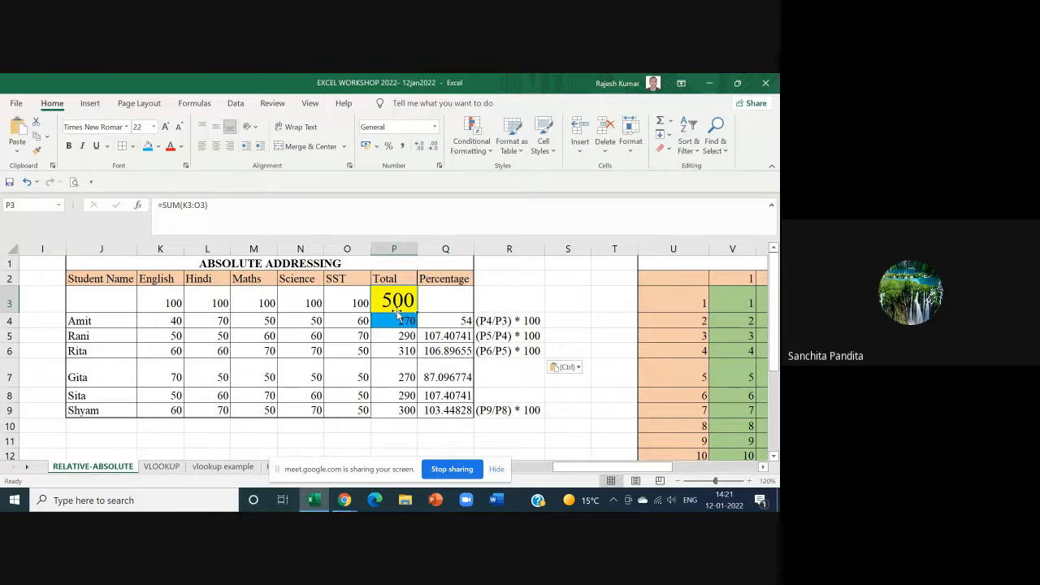
left_click(504, 336)
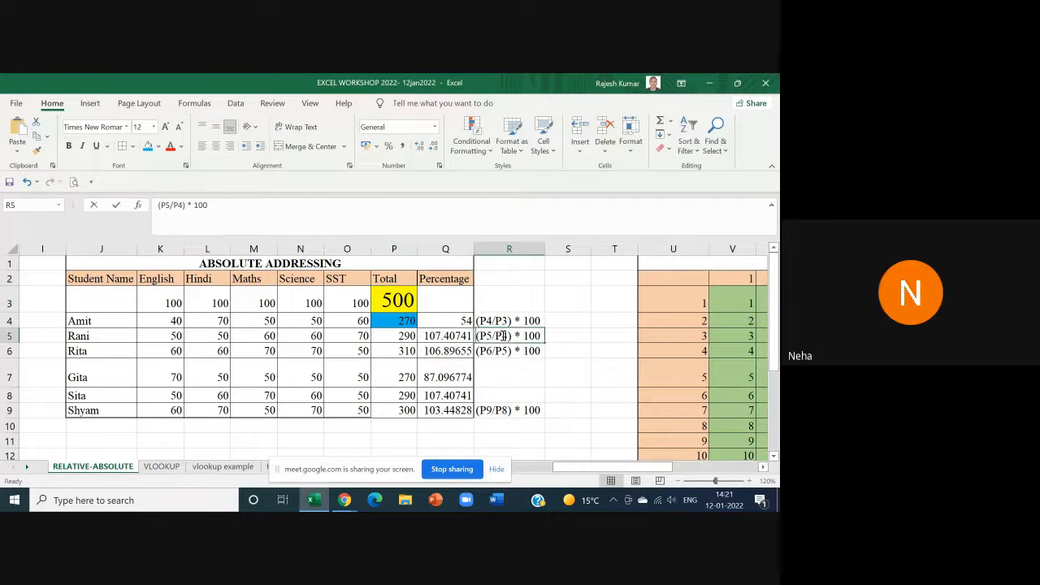
double_click(504, 335)
key("BackSpace")
type("3")
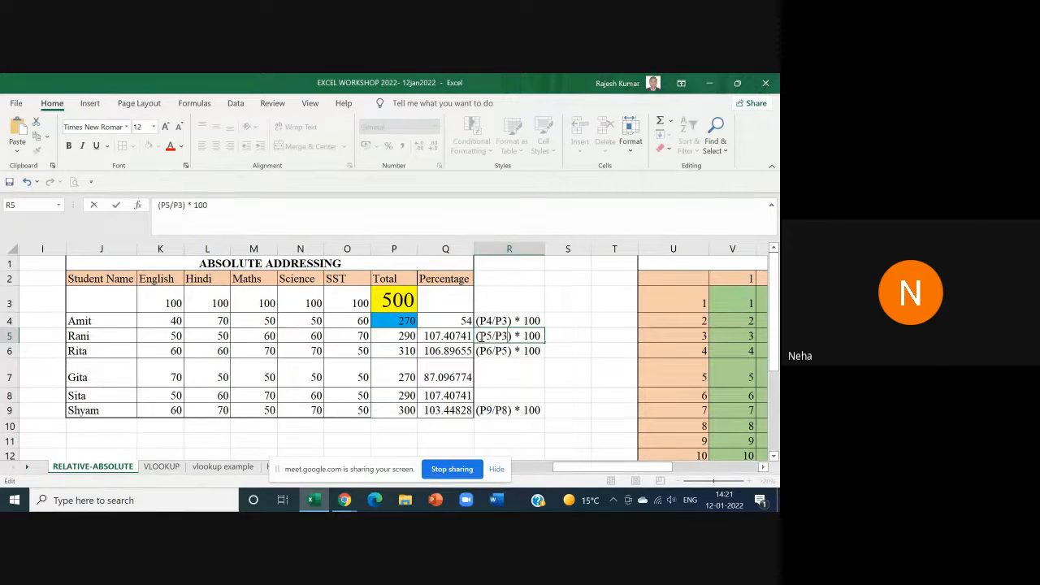
Step: Correct the divisors in R6 and R9 to P3, giving the texts (P6/P3) * 100 and (P9/P3) * 100
double_click(502, 347)
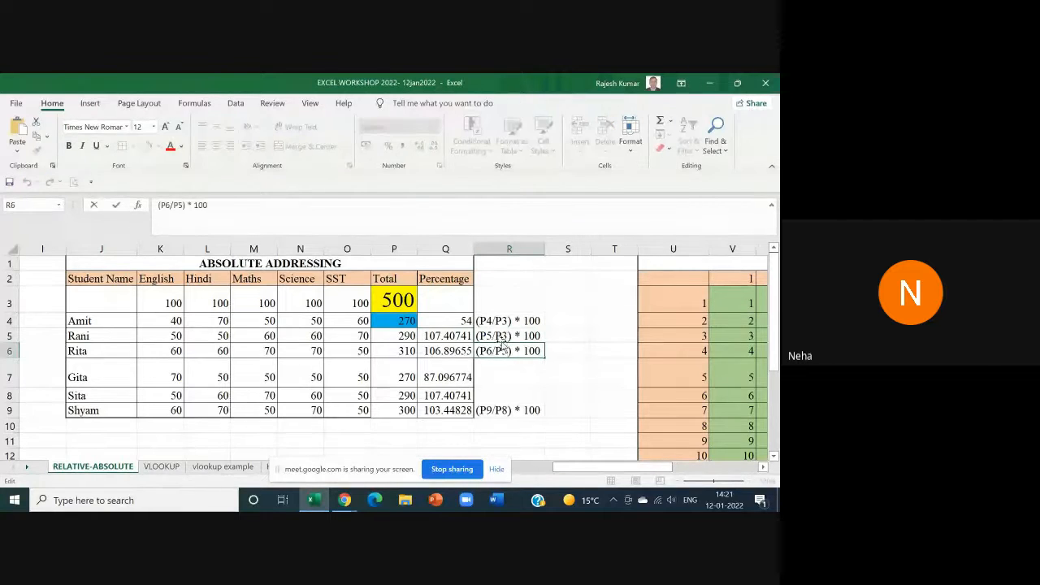
key("BackSpace")
type("3")
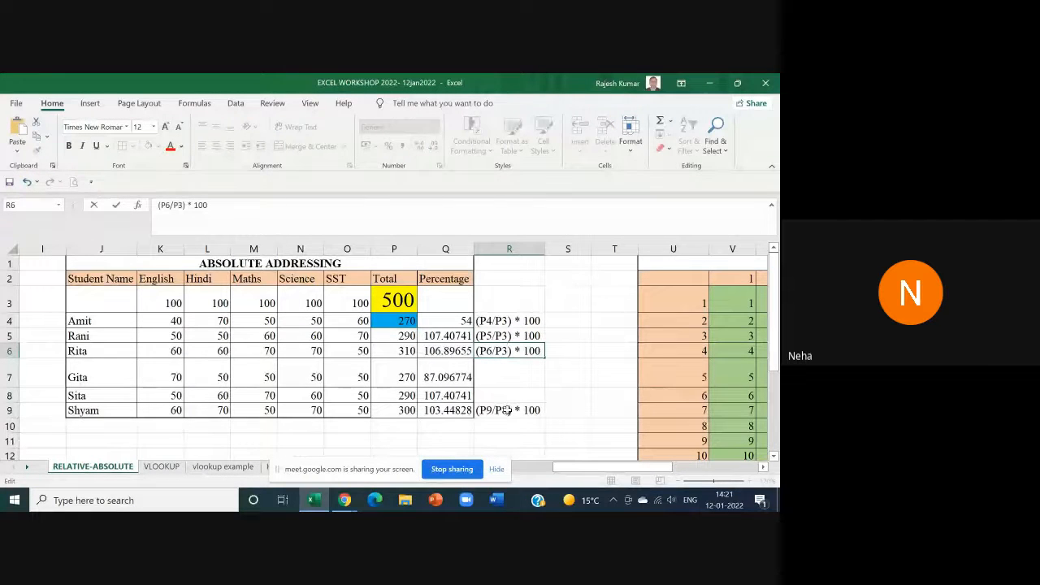
left_click(506, 411)
double_click(507, 411)
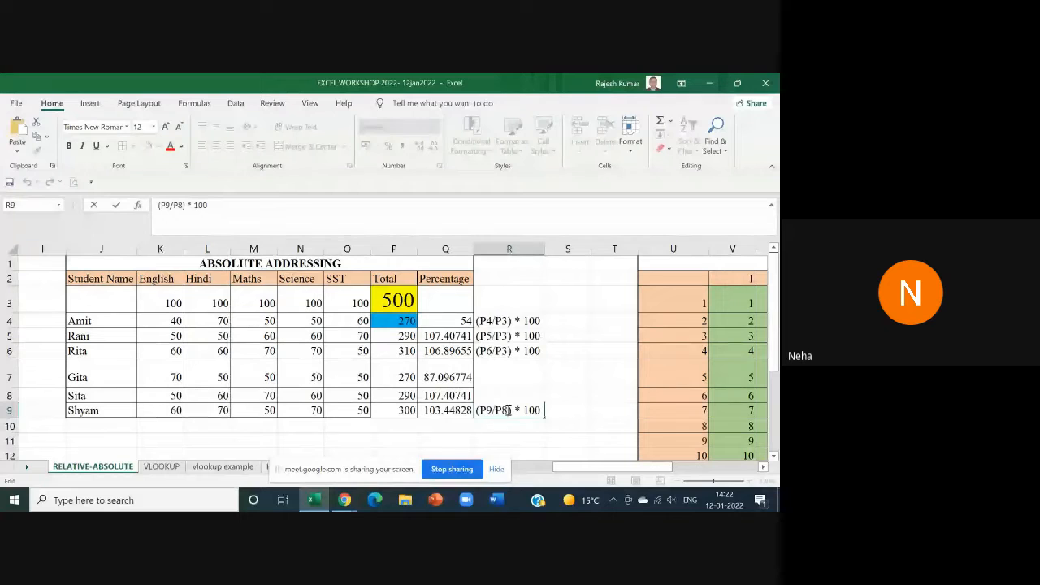
key("BackSpace")
type("3")
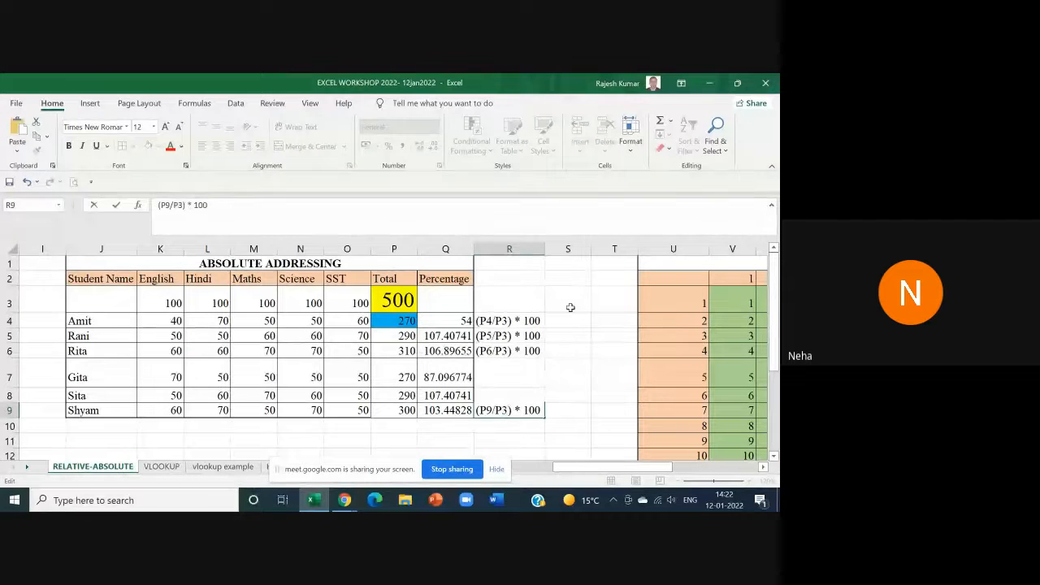
left_click(565, 349)
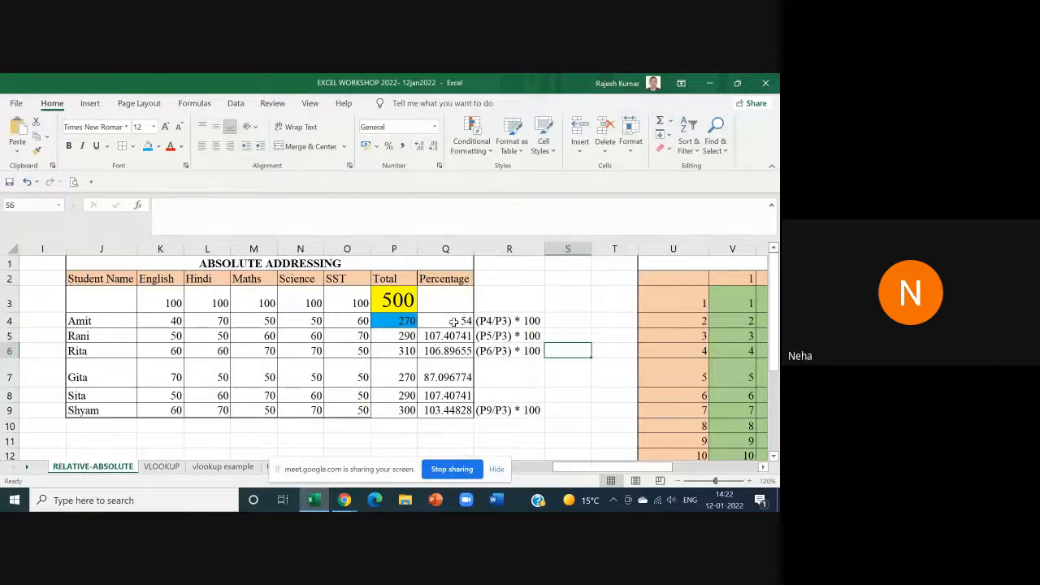
Step: Review the formula in Q4, then clear all the percentage formulas from Q4 to Q9
left_click(77, 268)
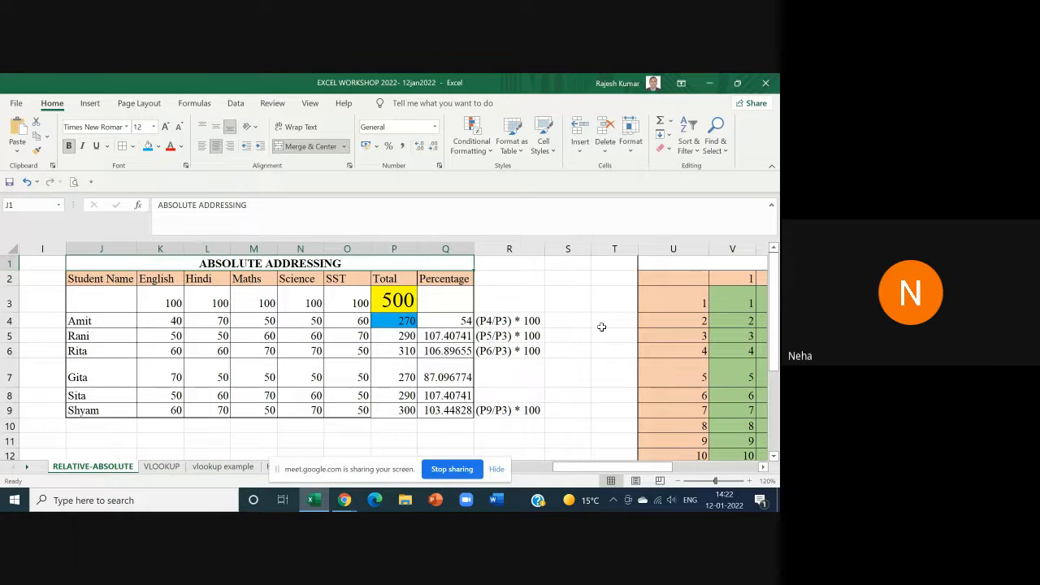
left_click(456, 321)
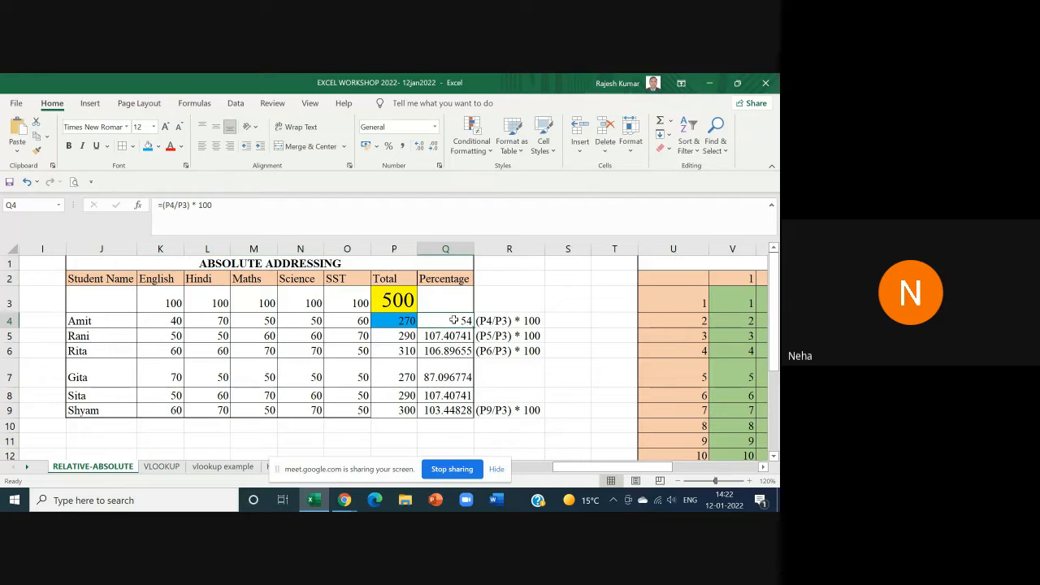
double_click(456, 321)
key("Return")
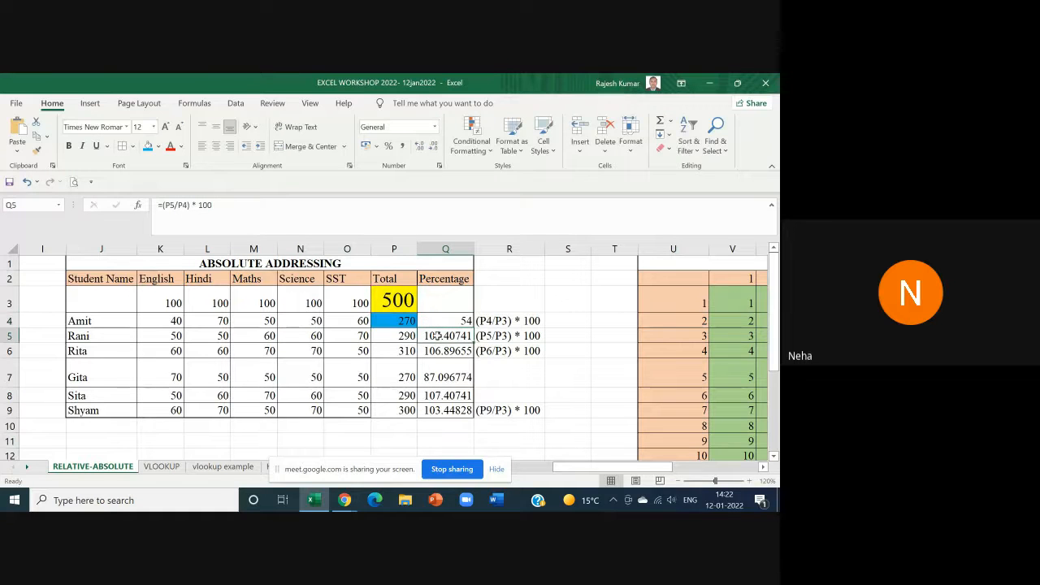
left_click_drag(439, 333, 451, 410)
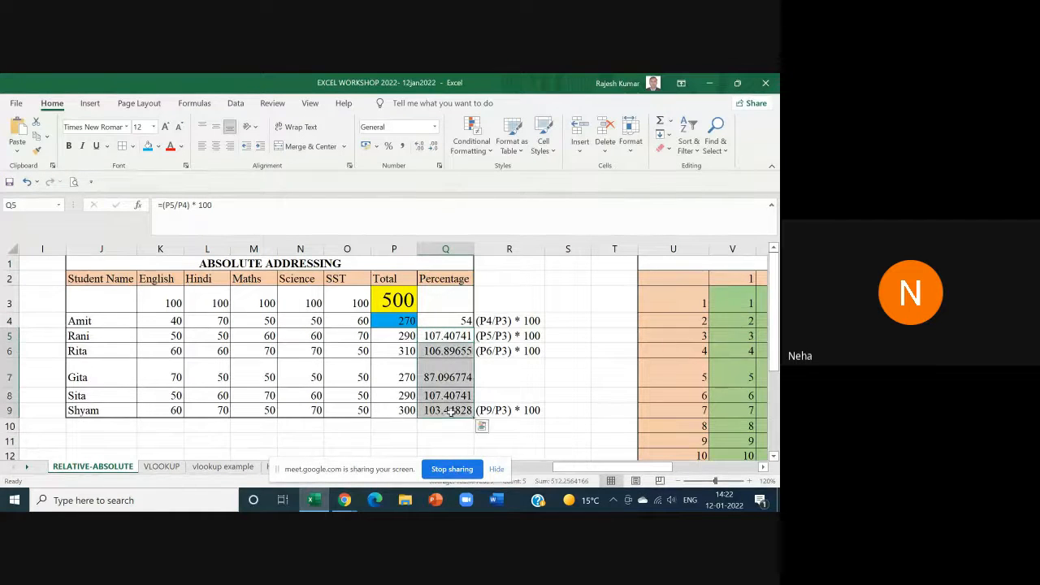
key("Delete")
left_click(453, 319)
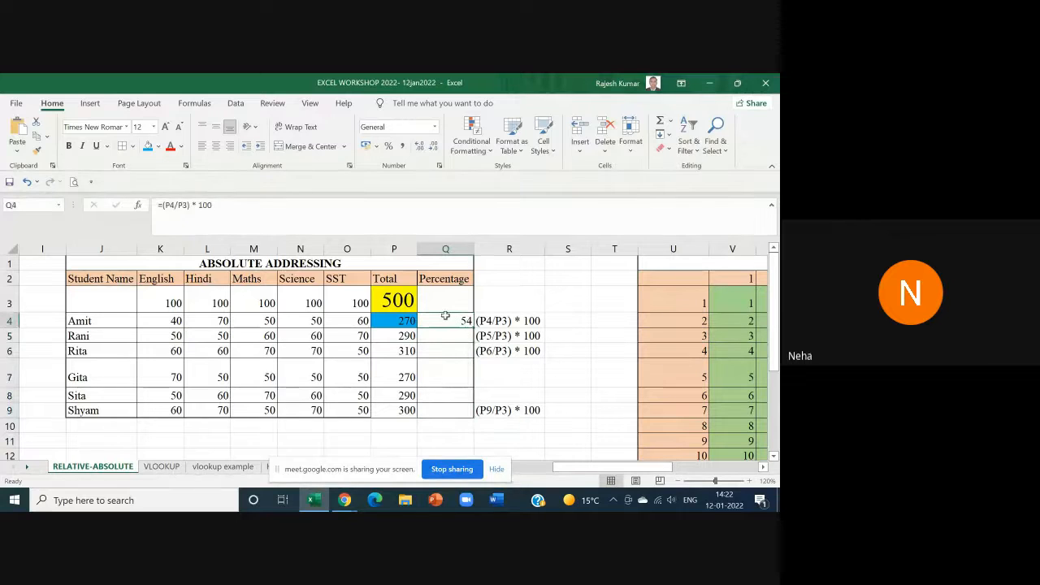
key("Delete")
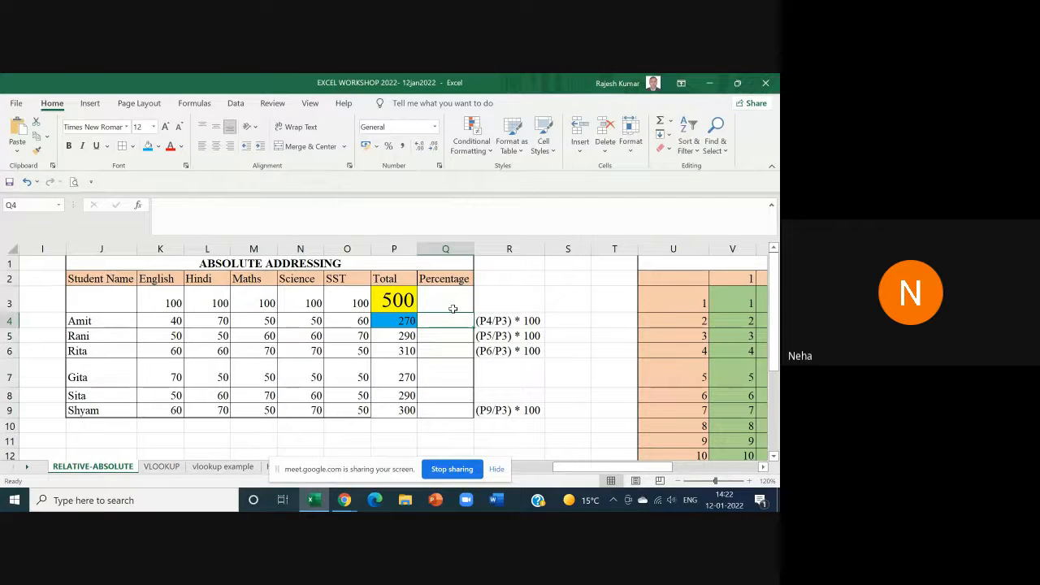
Step: Enter =P4/$P$3 * 100 in Q4 with an absolute divisor and fill the formula down to Q9
type("=")
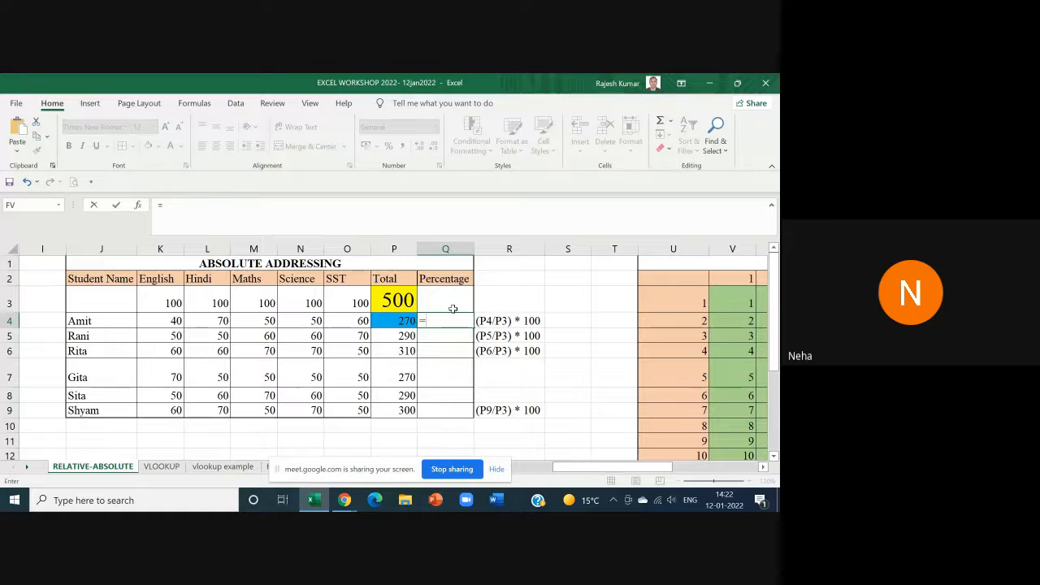
key("Left")
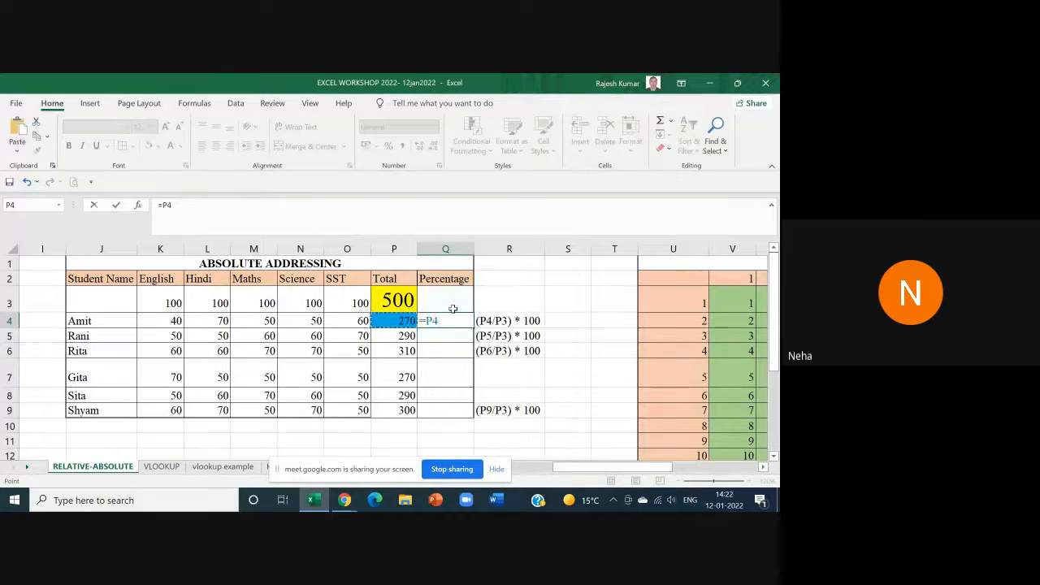
type("/")
left_click(404, 300)
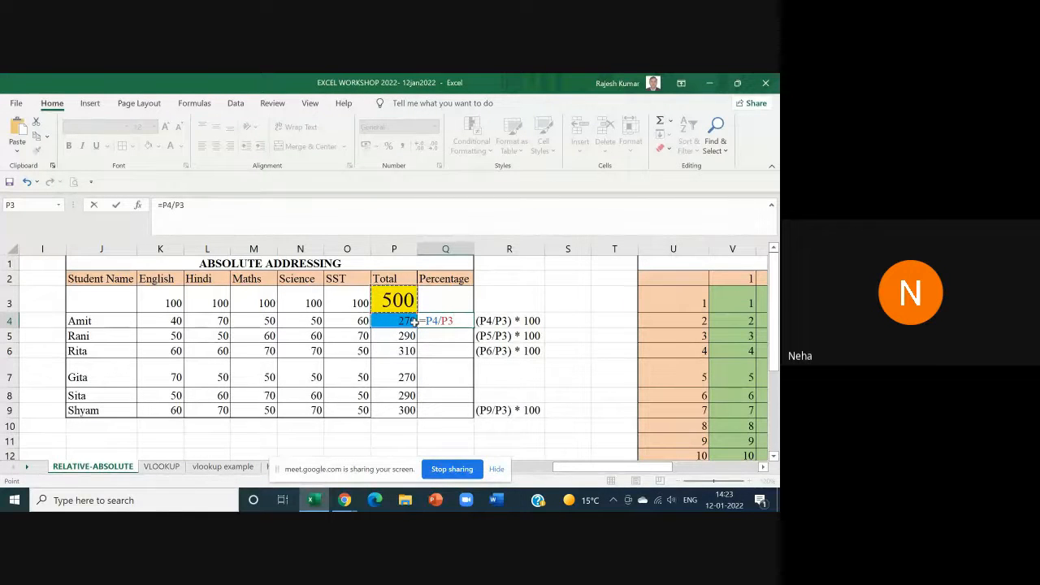
key("F4")
type("* 100")
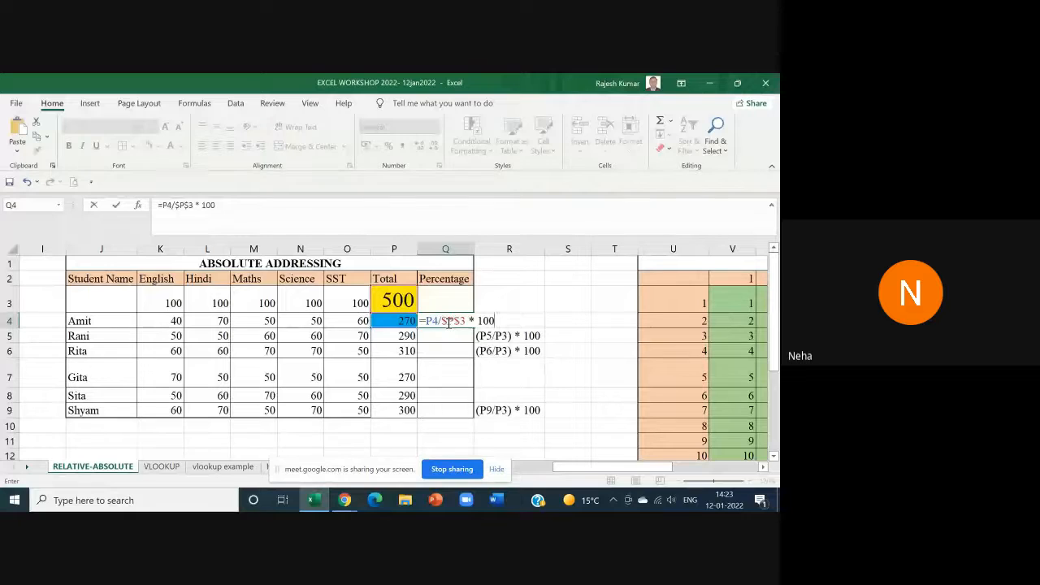
key("Return")
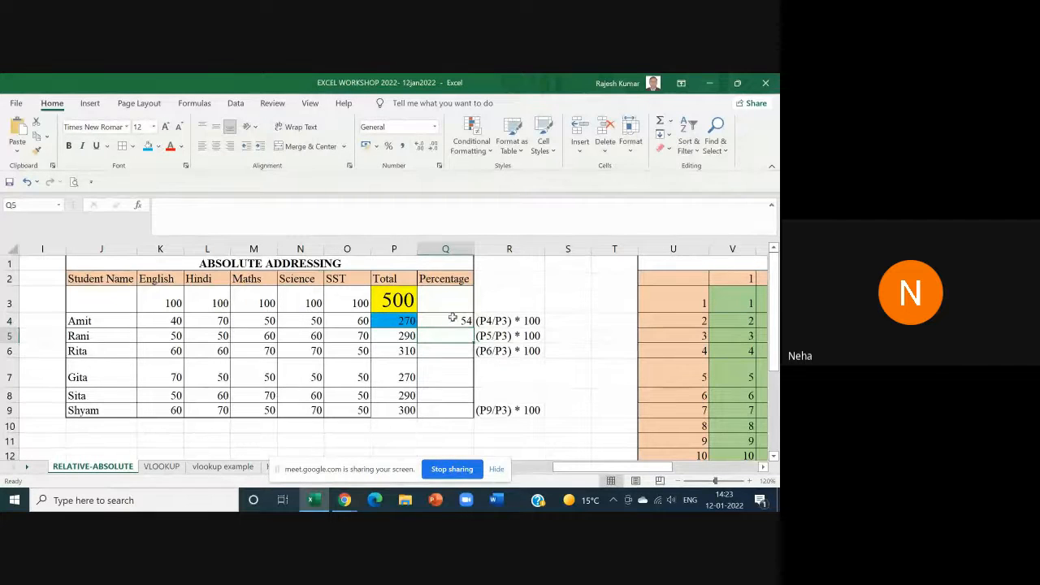
left_click(453, 321)
left_click_drag(473, 329, 472, 414)
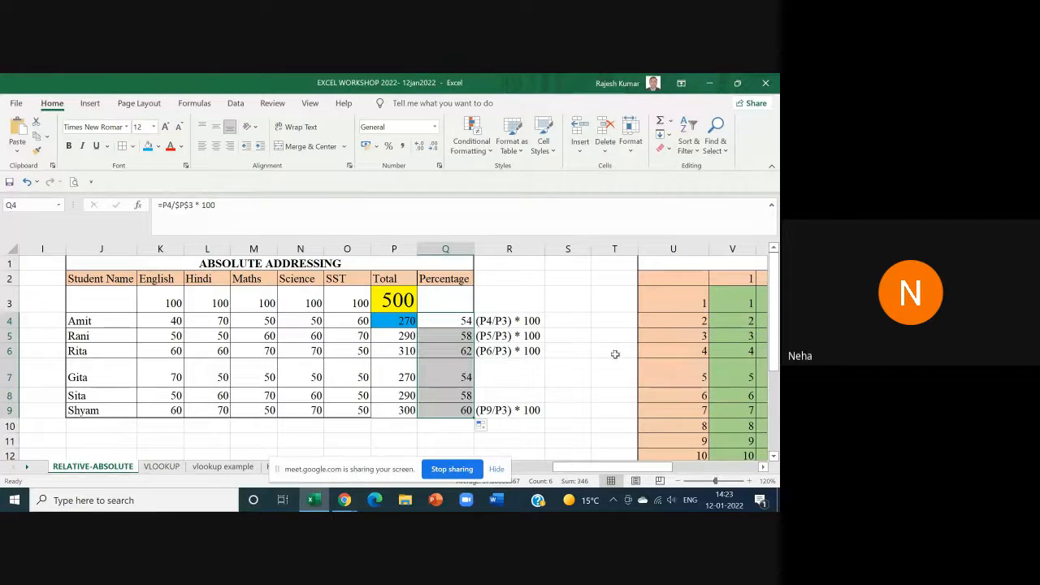
Step: Copy Q4's formula without its equals sign into S4 as the text P4/$P$3 * 100 and autofit column S
double_click(446, 320)
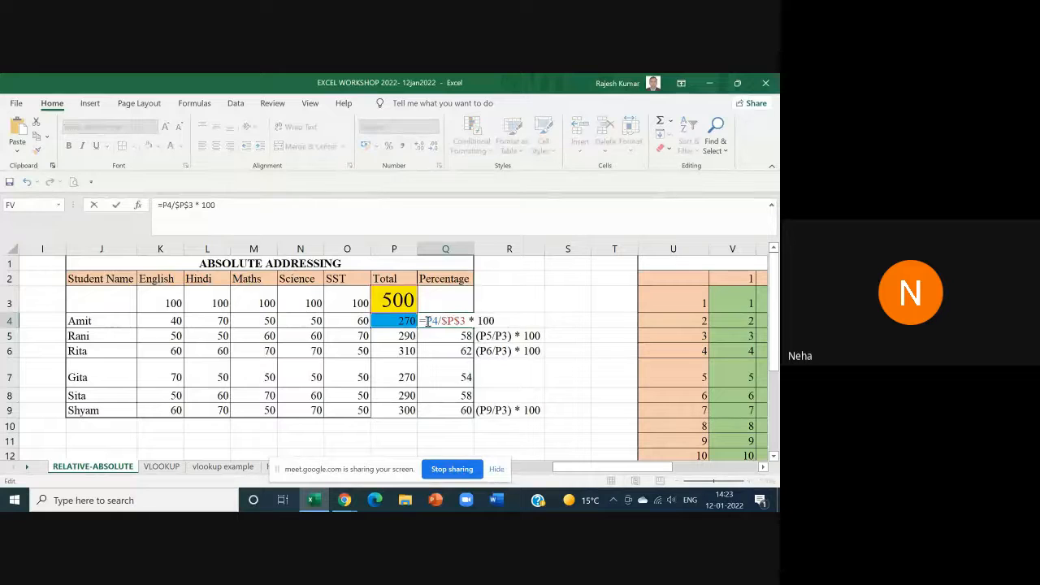
left_click_drag(421, 320, 499, 320)
key("ctrl+c")
key("Escape")
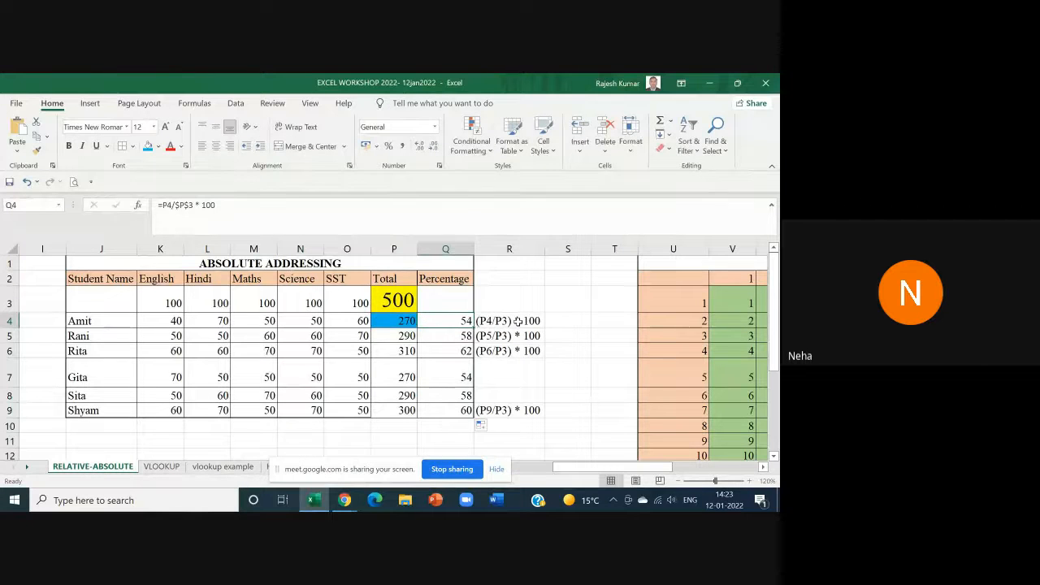
left_click(568, 321)
key("ctrl+v")
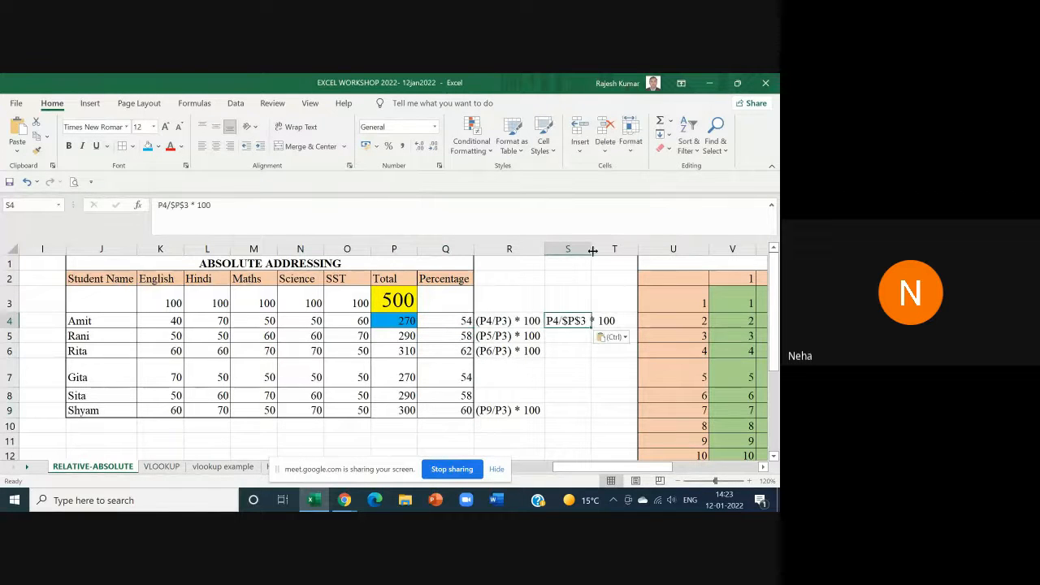
double_click(592, 249)
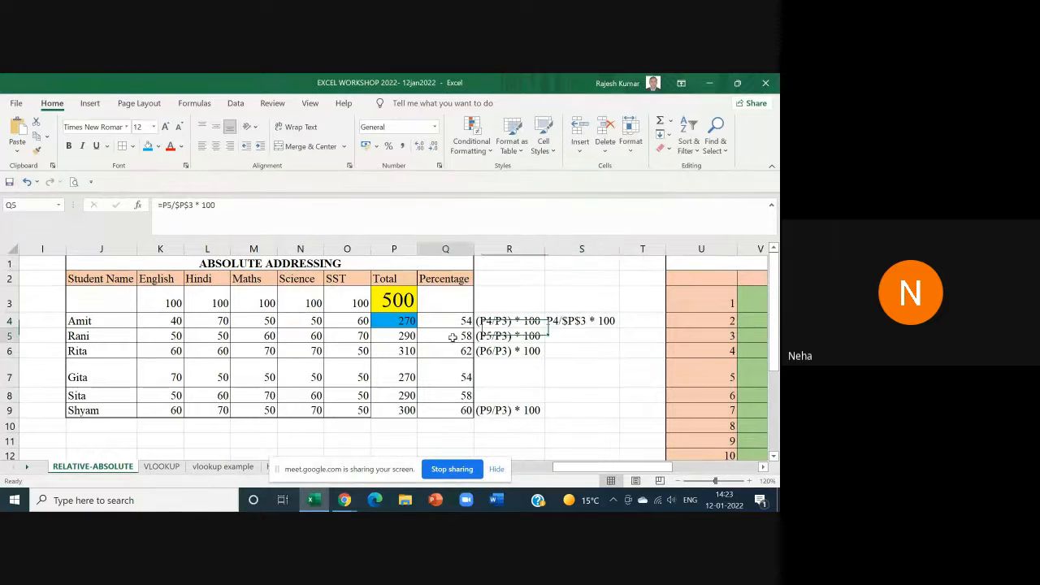
Step: Copy Q5's formula without its equals sign into S5 as the text P5/$P$3 * 100
double_click(428, 336)
left_click_drag(429, 336, 498, 337)
key("ctrl+c")
key("Escape")
left_click(589, 335)
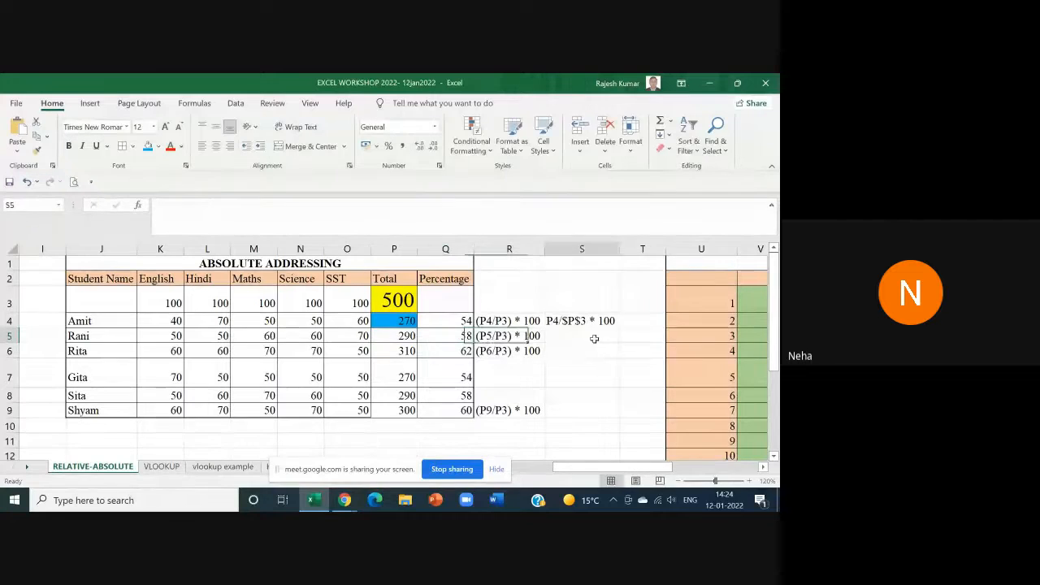
key("ctrl+v")
Step: Try to copy Q6's formula without its equals sign into S6 as the text P6/$P$3 * 100
double_click(466, 351)
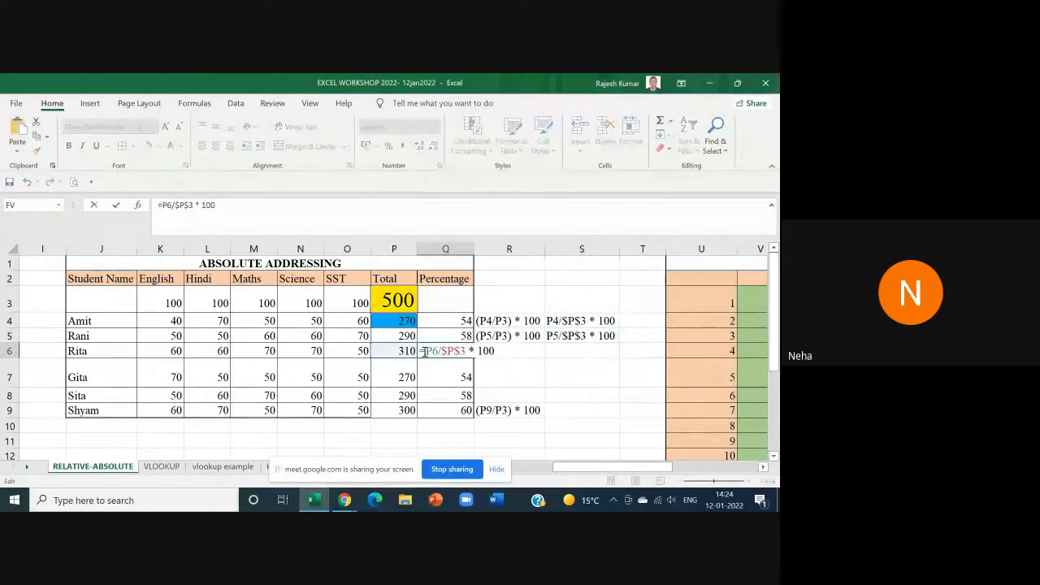
left_click_drag(428, 351, 522, 351)
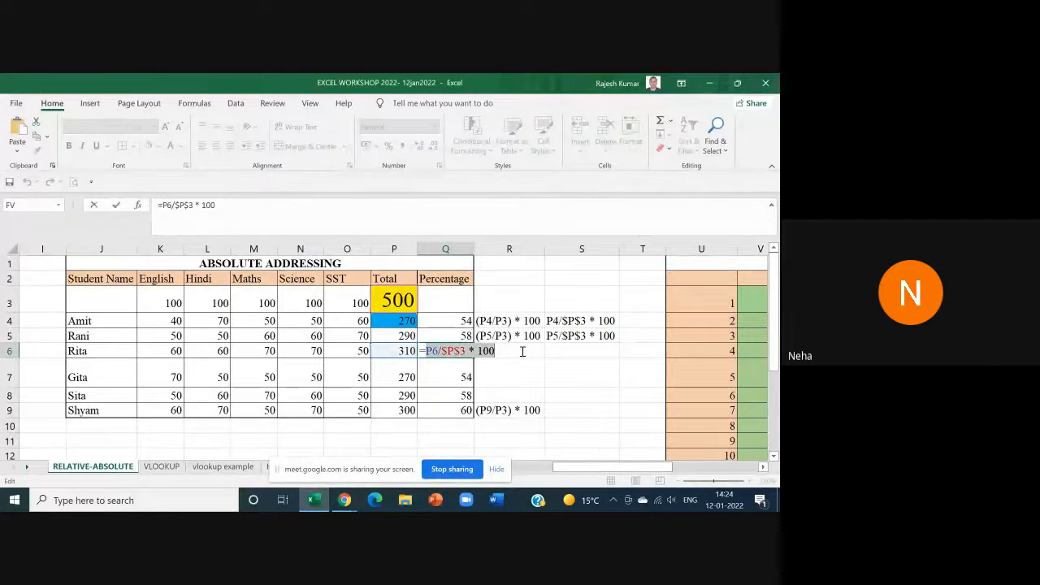
key("ctrl+c")
key("Escape")
left_click(574, 353)
key("ctrl+v")
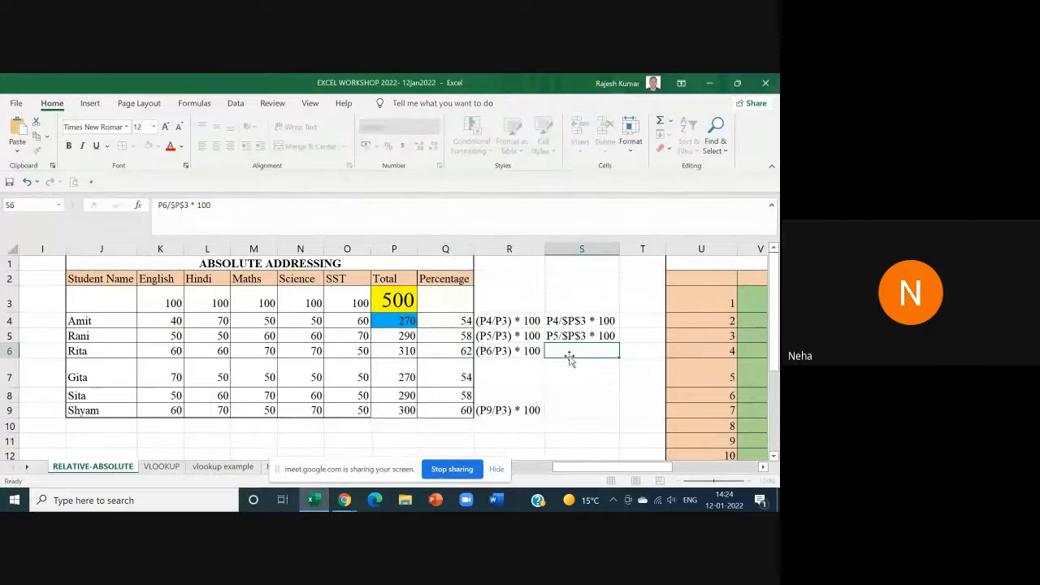
Step: Copy Q9's formula without its equals sign into S9 as the text P9/$P$3 * 100
double_click(455, 411)
left_click_drag(427, 411, 520, 410)
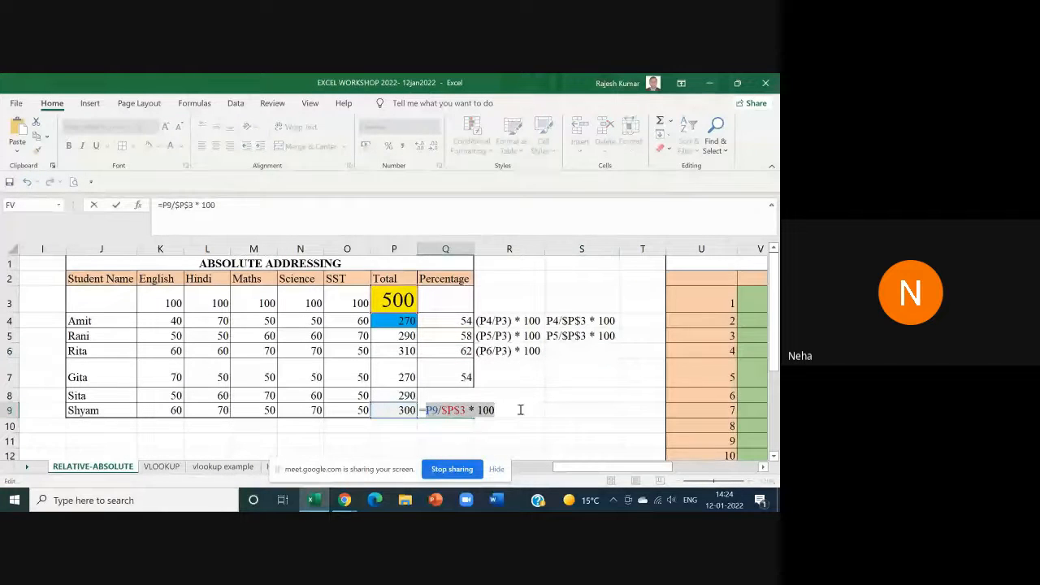
key("ctrl+c")
key("Escape")
left_click(576, 409)
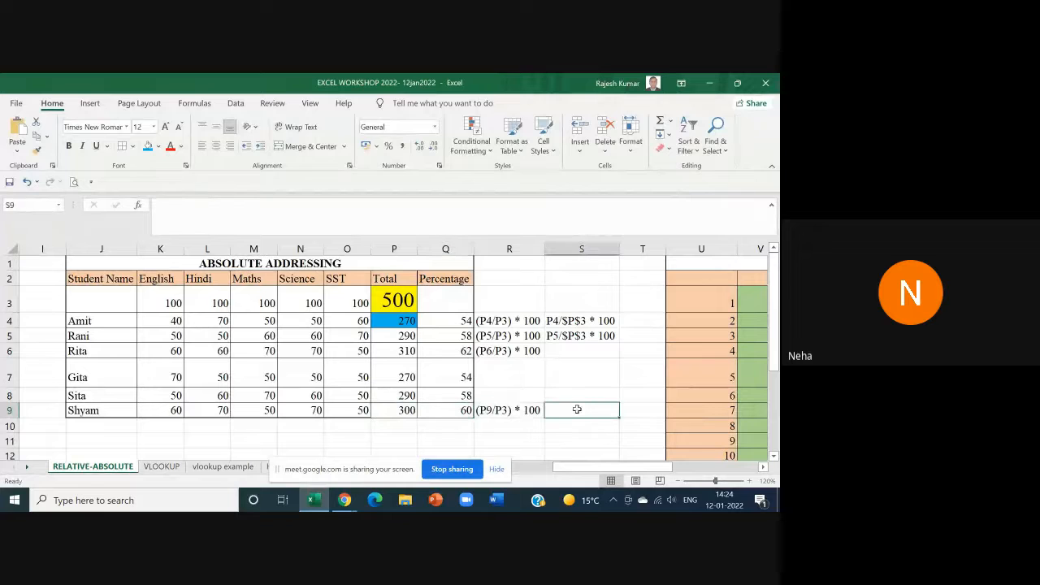
key("ctrl+v")
left_click(585, 437)
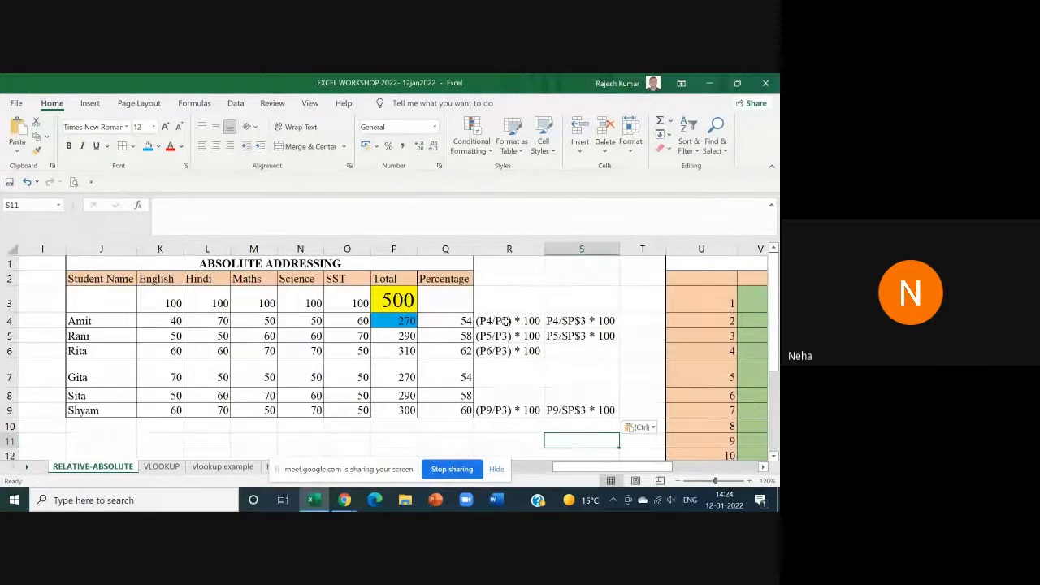
Step: Compare the relative formula text in R4 with the absolute ones in S4:S9, and examine the formulas in Q9, Q7 and P3
left_click(506, 321)
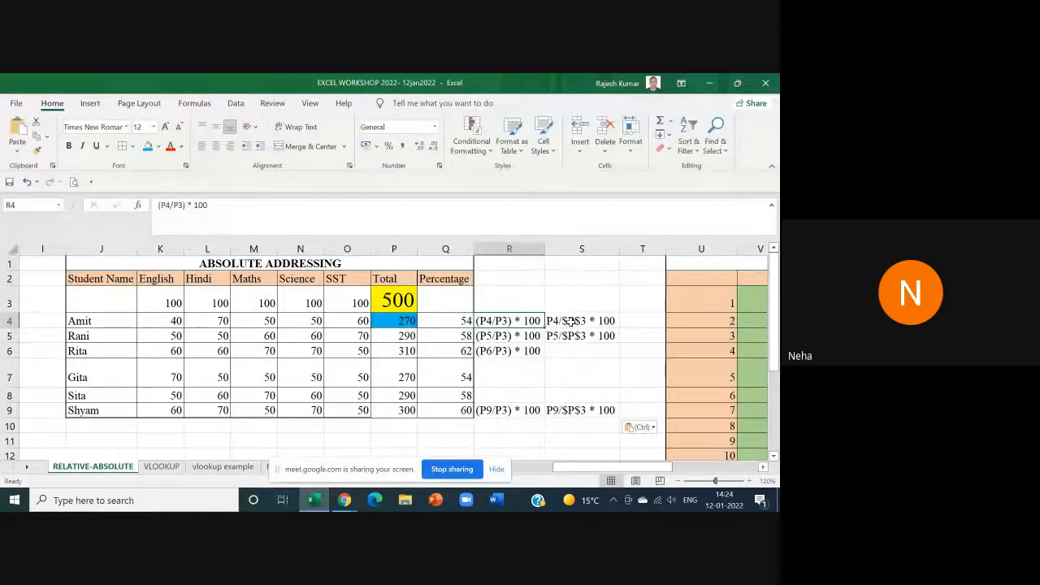
left_click_drag(569, 321, 558, 414)
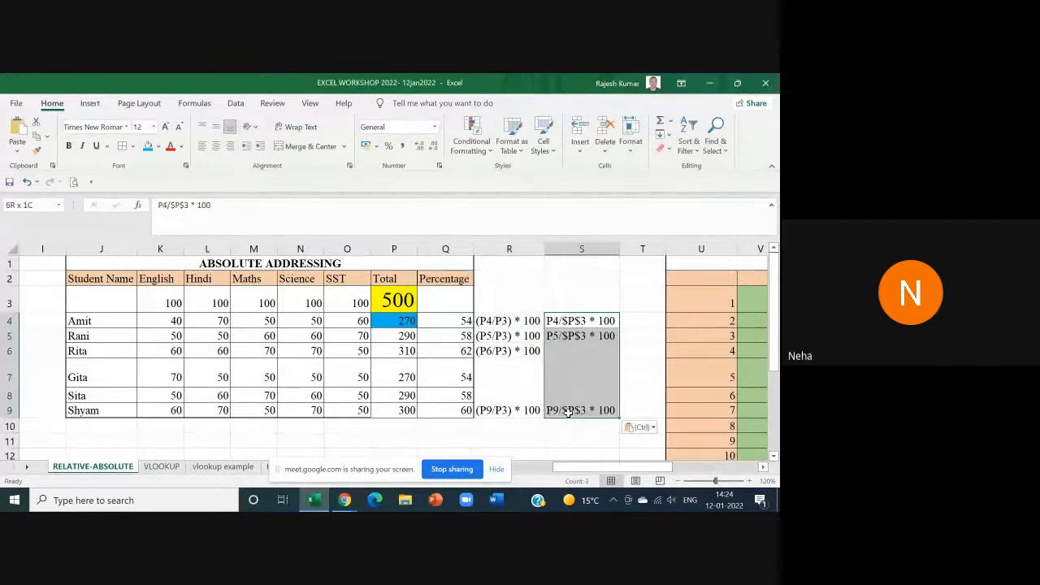
double_click(460, 411)
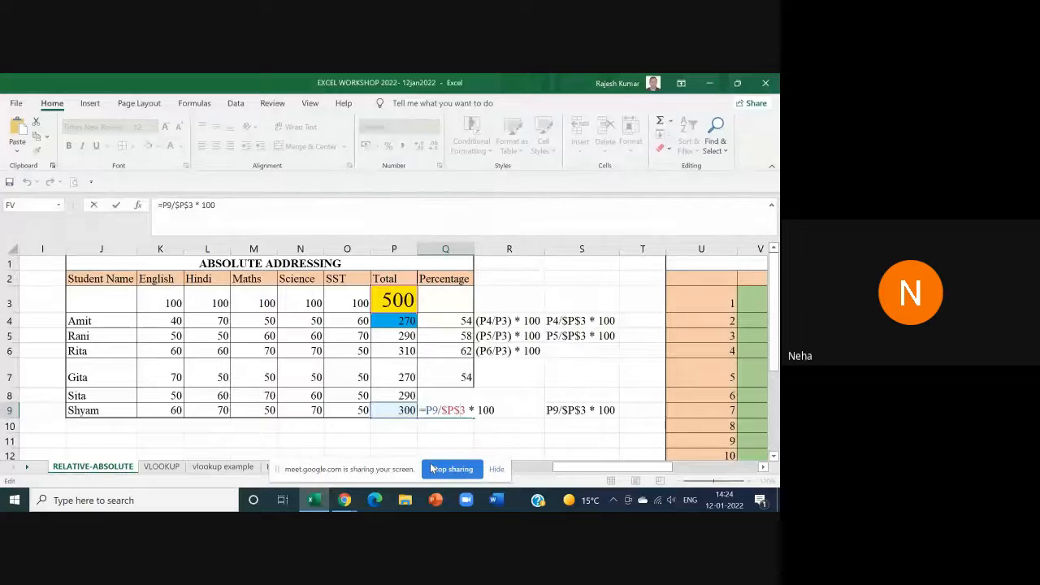
key("ctrl+Return")
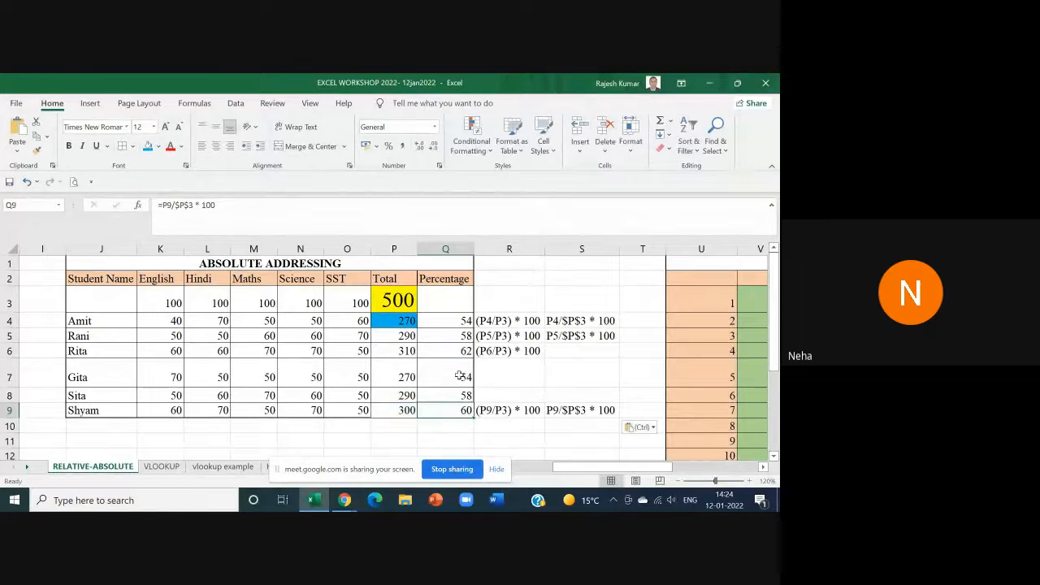
double_click(461, 376)
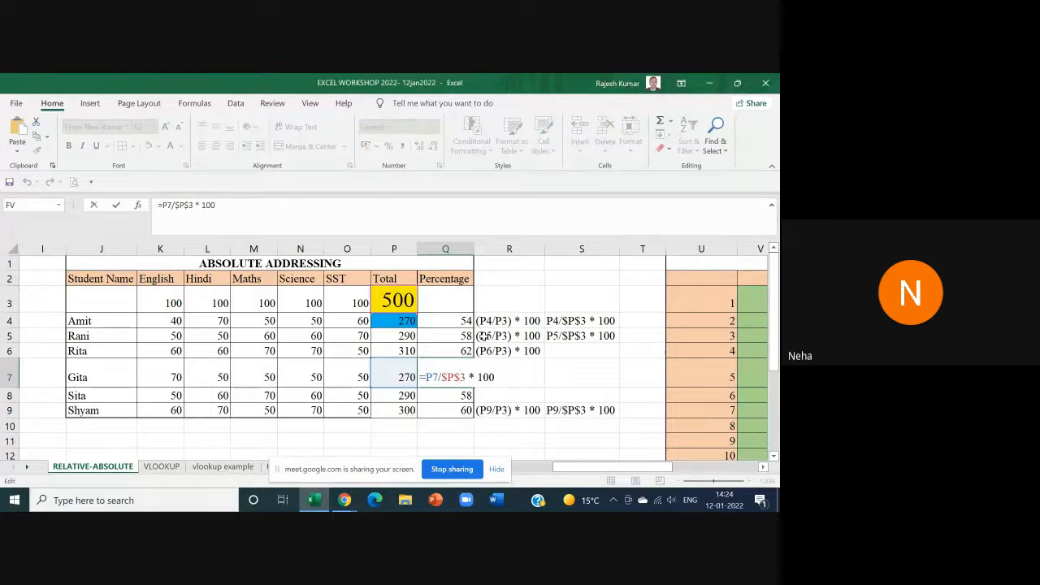
left_click(398, 300)
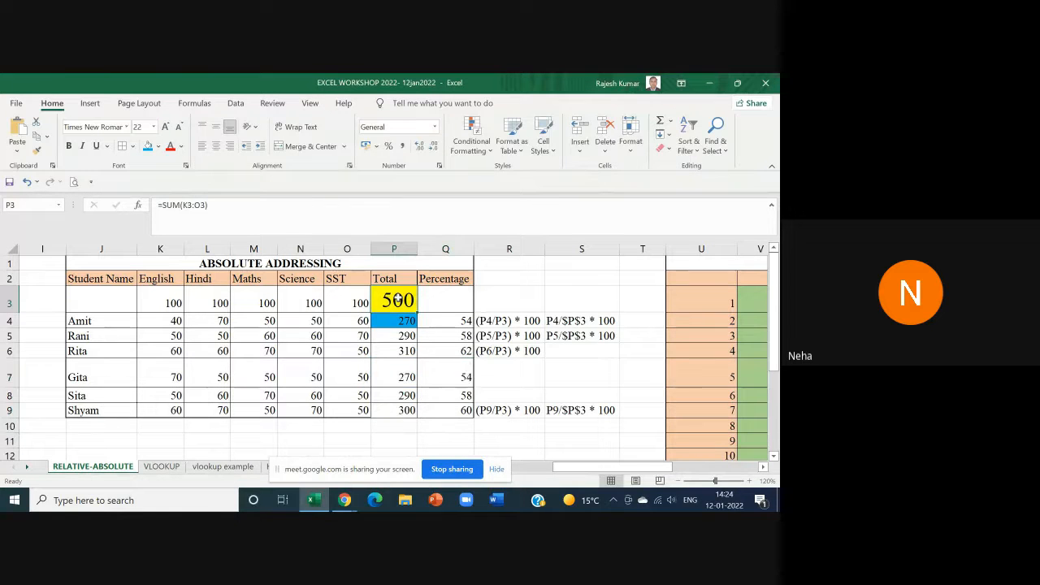
double_click(398, 300)
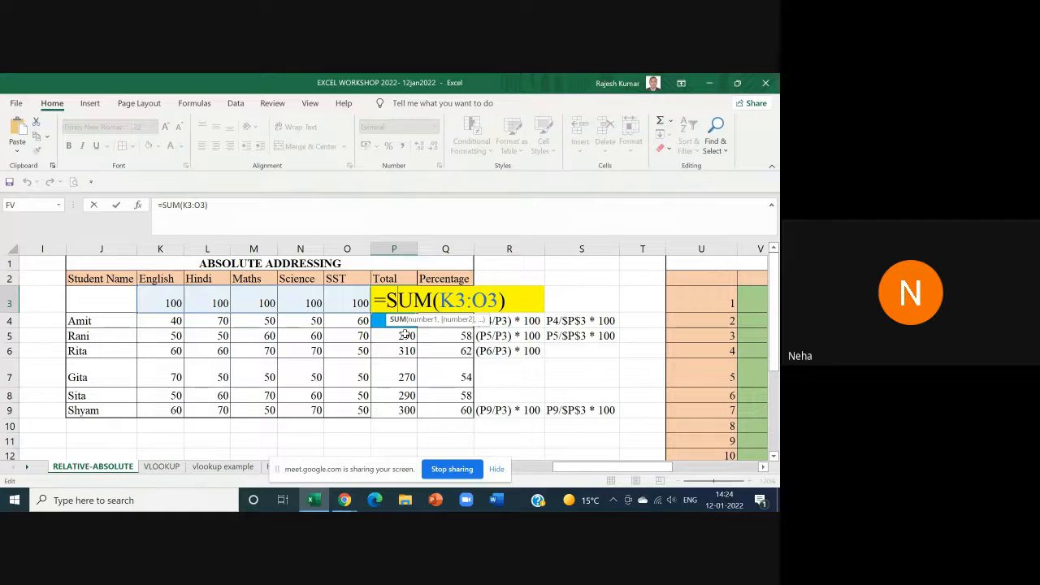
key("Escape")
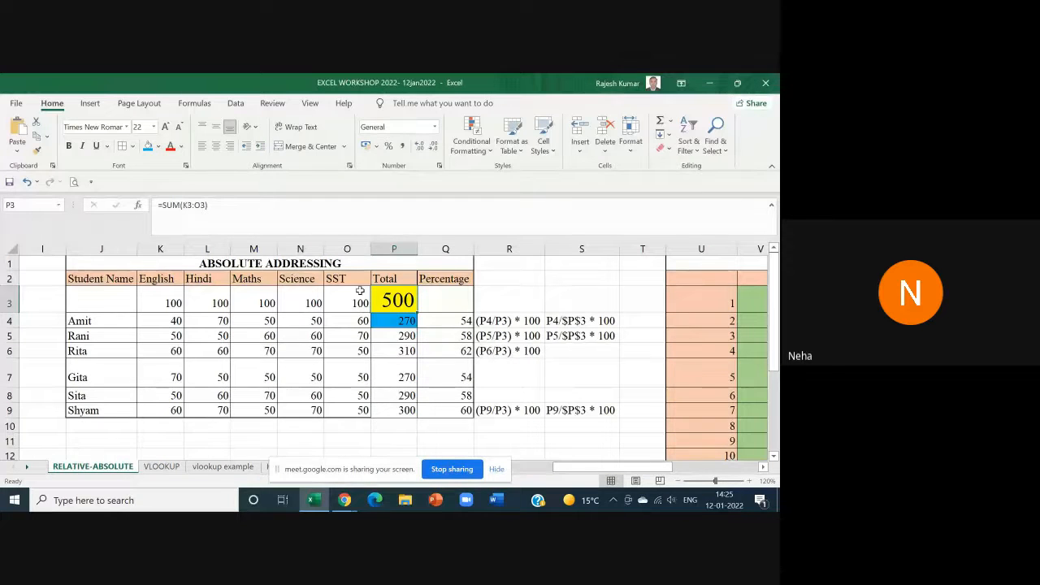
Step: Switch to the Google Meet call in Chrome and mute the microphone, checking back on the Excel sheet before returning to the call
mouse_move(343, 497)
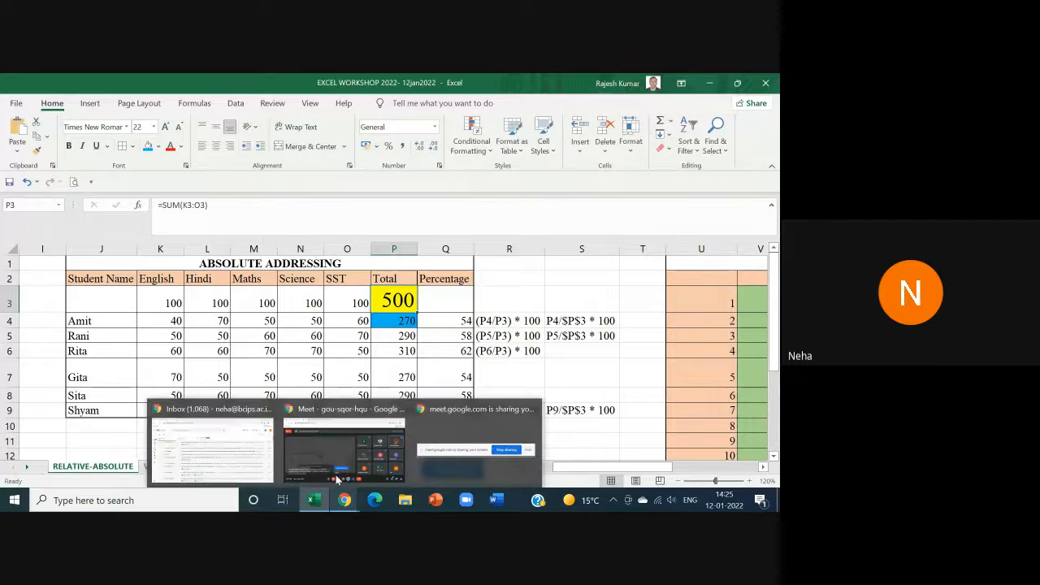
left_click(330, 453)
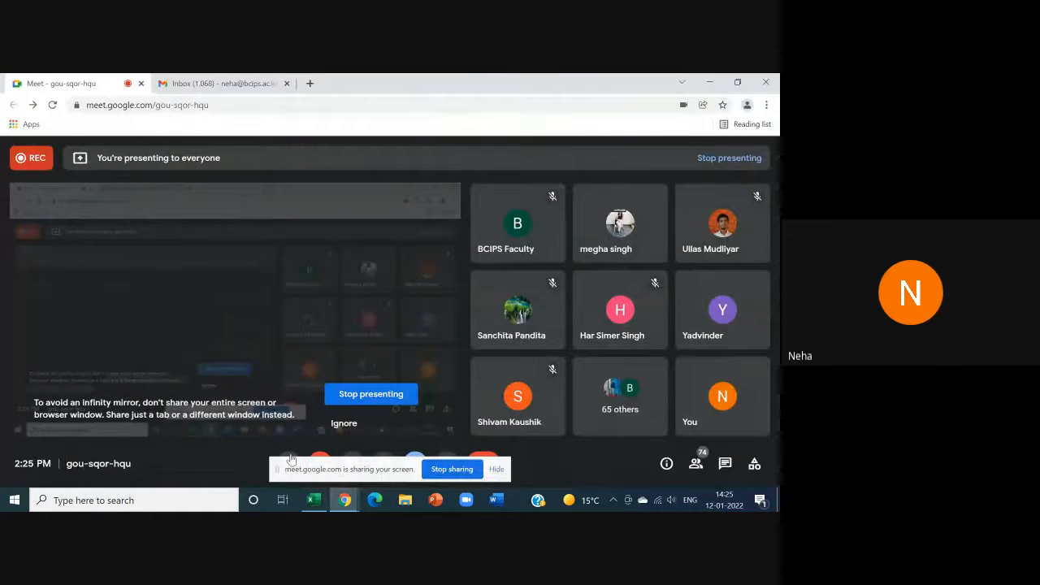
left_click(291, 460)
key("alt+Tab")
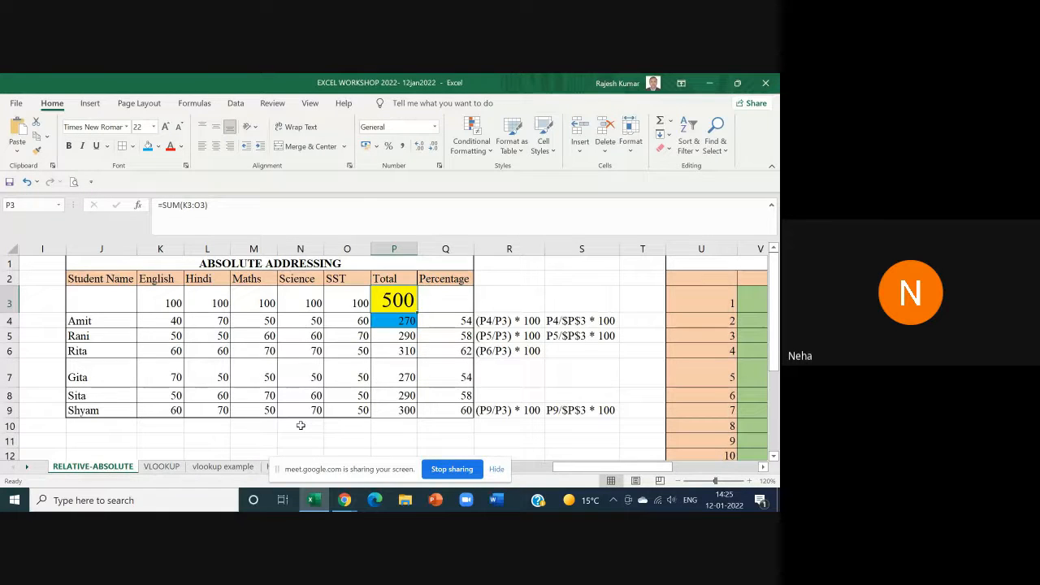
key("alt+Tab")
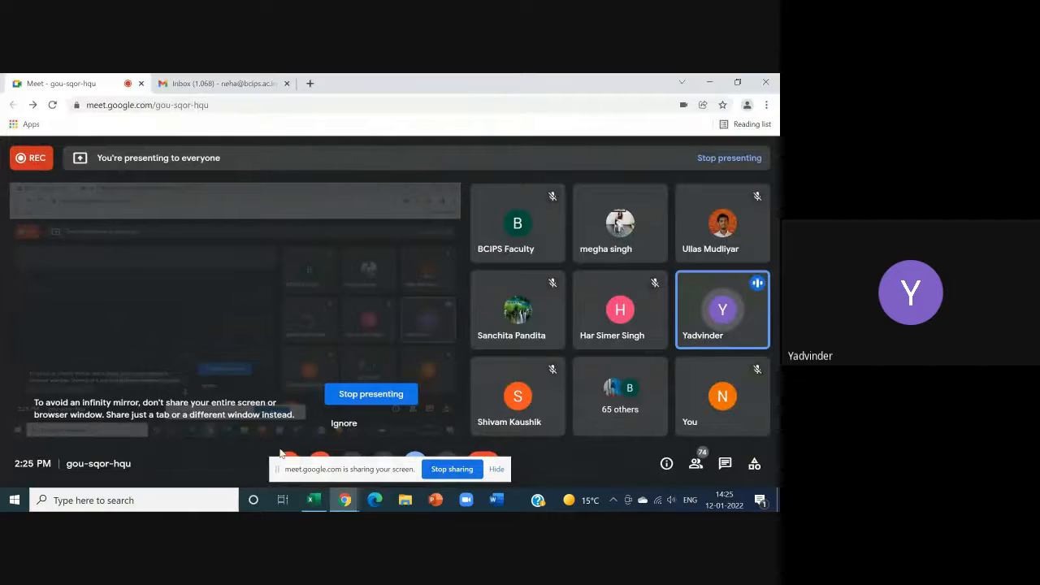
Step: Unmute the microphone in the Google Meet call, checking the Excel sheet in between, and return to the sheet
key("alt+Tab")
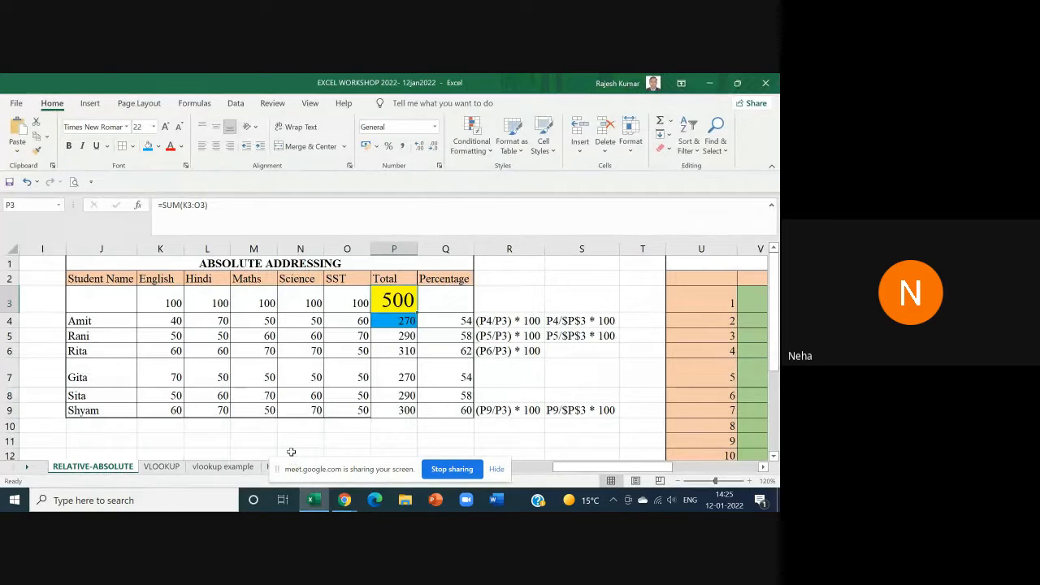
key("alt+Tab")
left_click(290, 459)
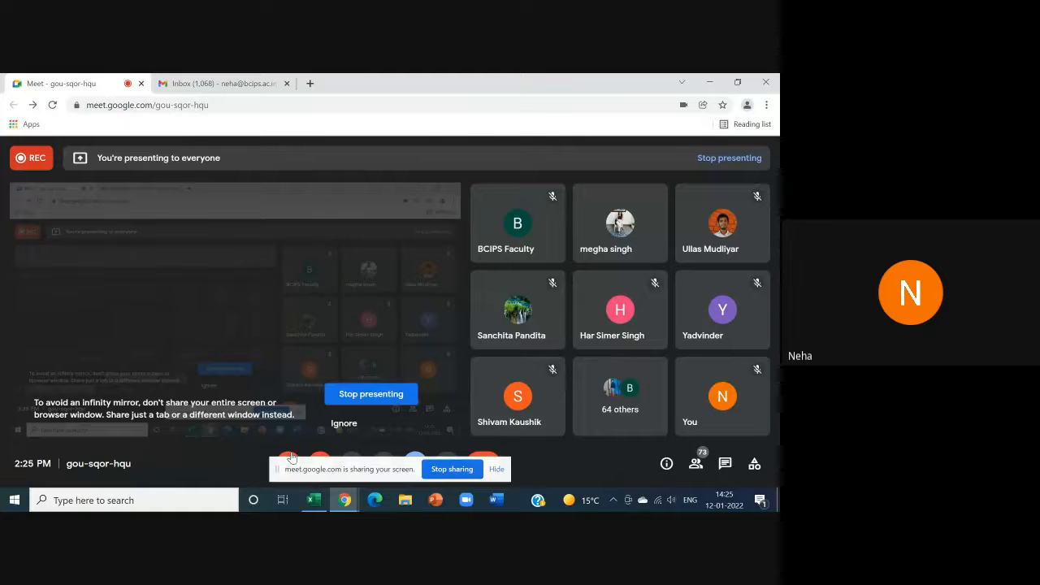
key("alt+Tab")
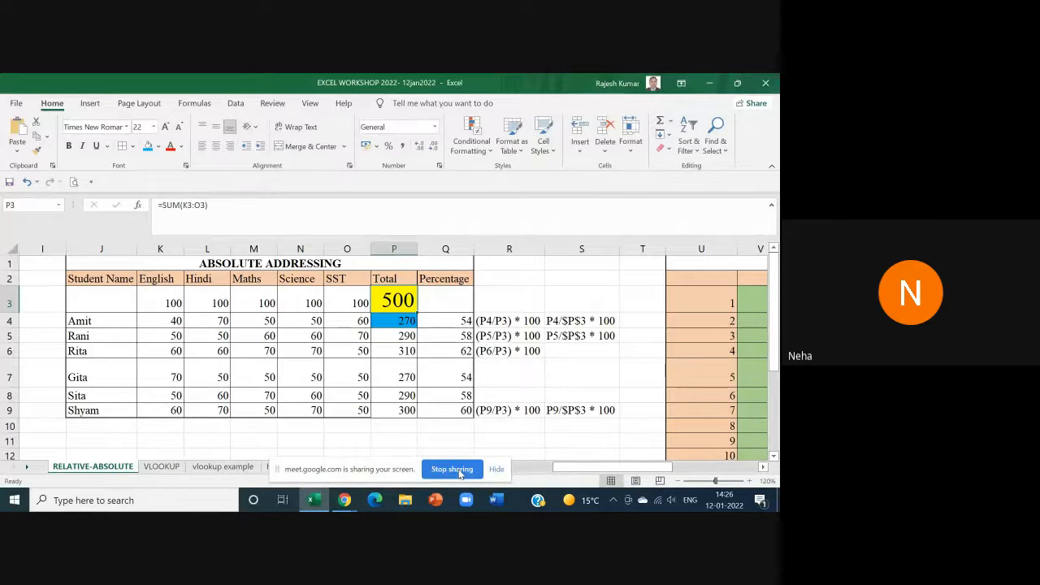
left_click(344, 500)
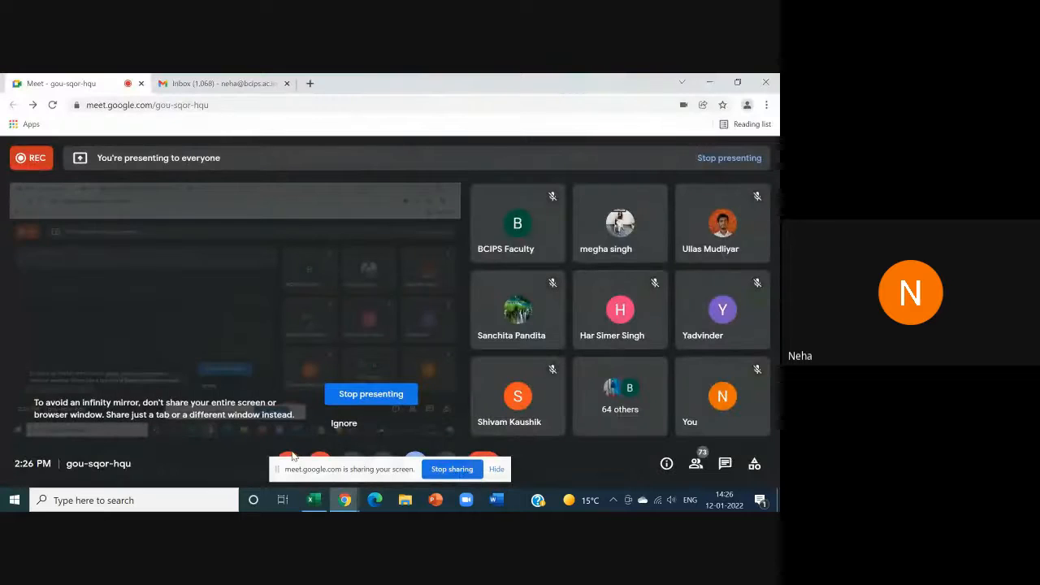
left_click(292, 457)
key("alt+Tab")
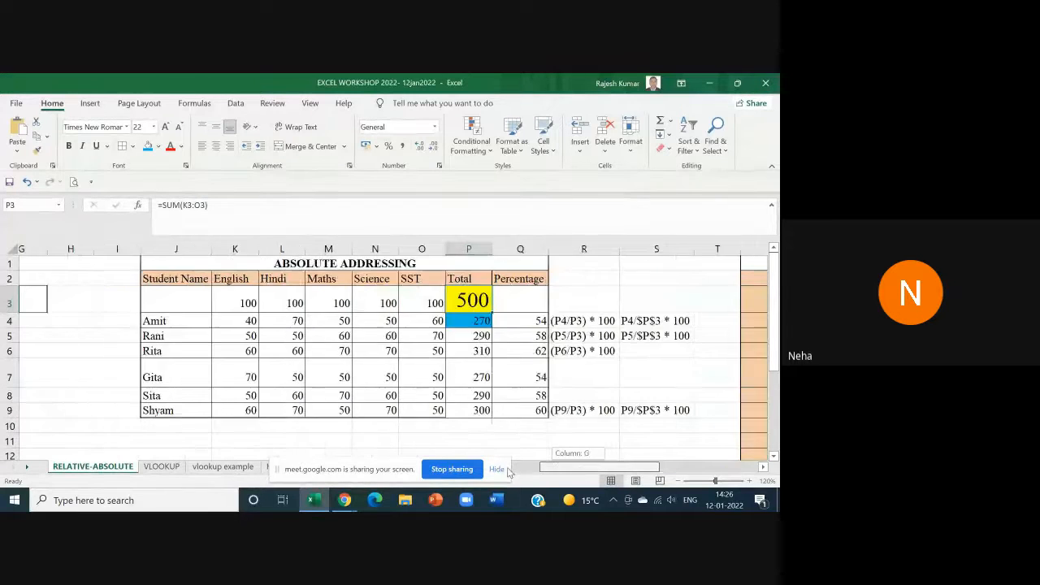
Step: Review the RELATIVE ADDRESSING, ABSOLUTE ADDRESSING and MIXED ADDRESSING tables across the worksheet
left_click_drag(580, 471, 512, 471)
left_click(118, 264)
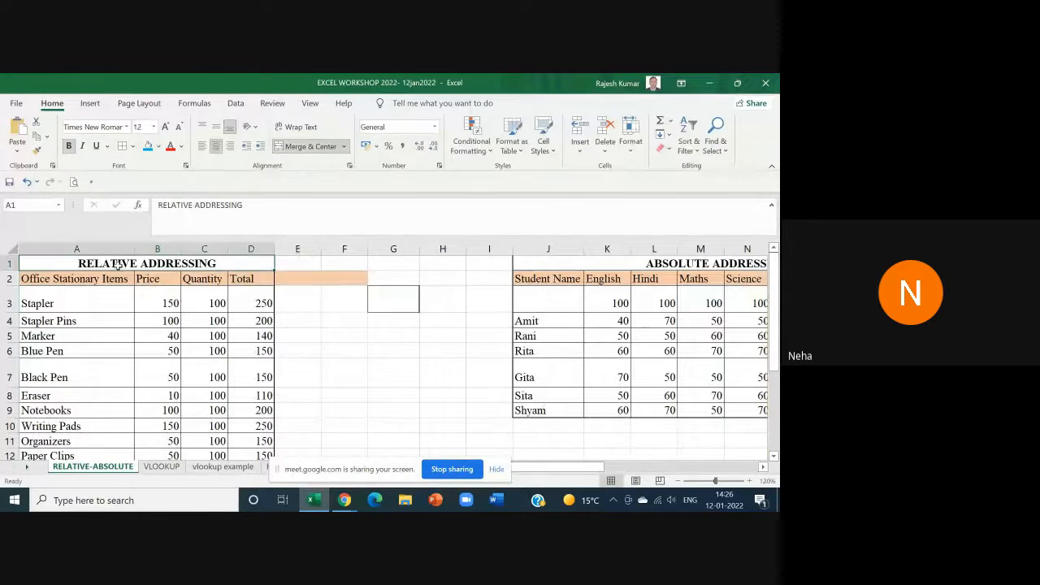
left_click(659, 264)
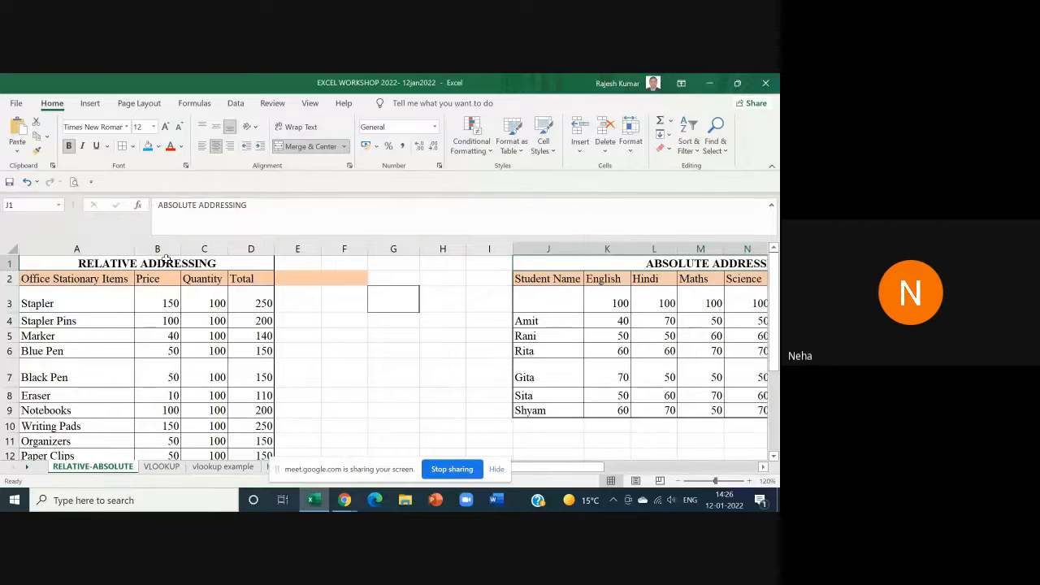
left_click_drag(580, 469, 631, 469)
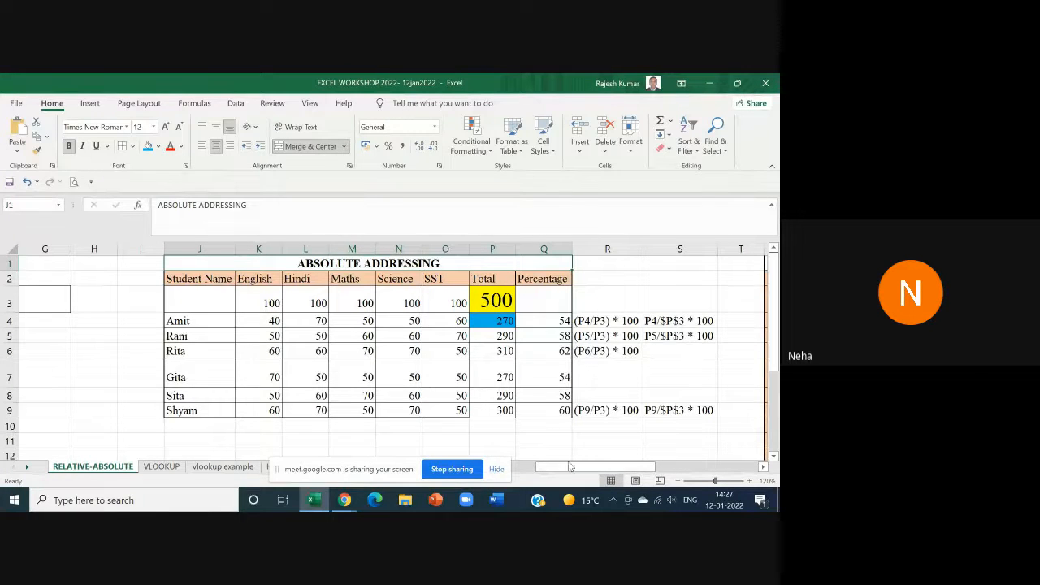
left_click_drag(571, 468, 660, 480)
scroll(588, 329, "down", 1)
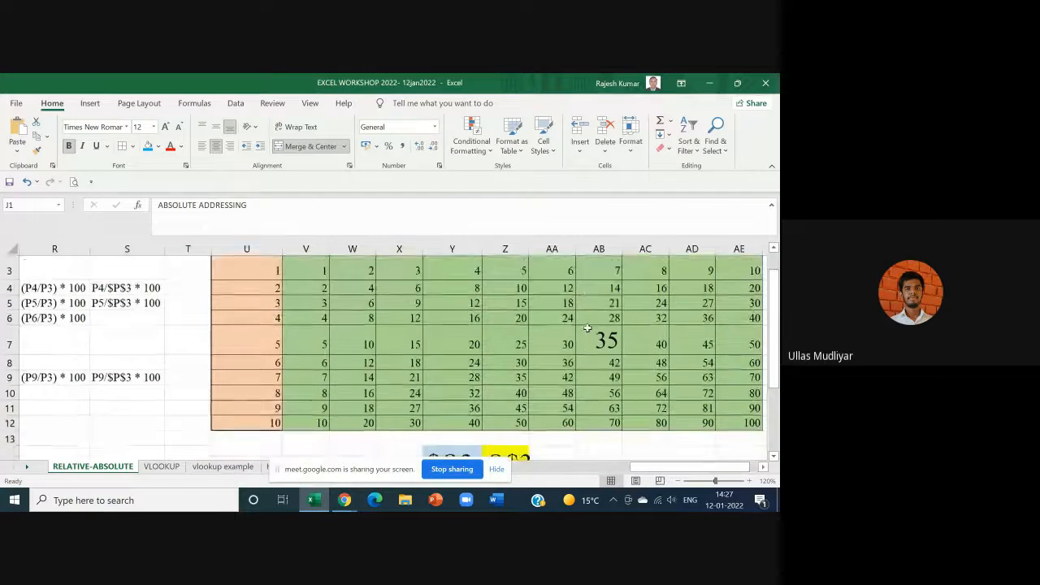
scroll(588, 328, "down", 1)
scroll(585, 337, "up", 2)
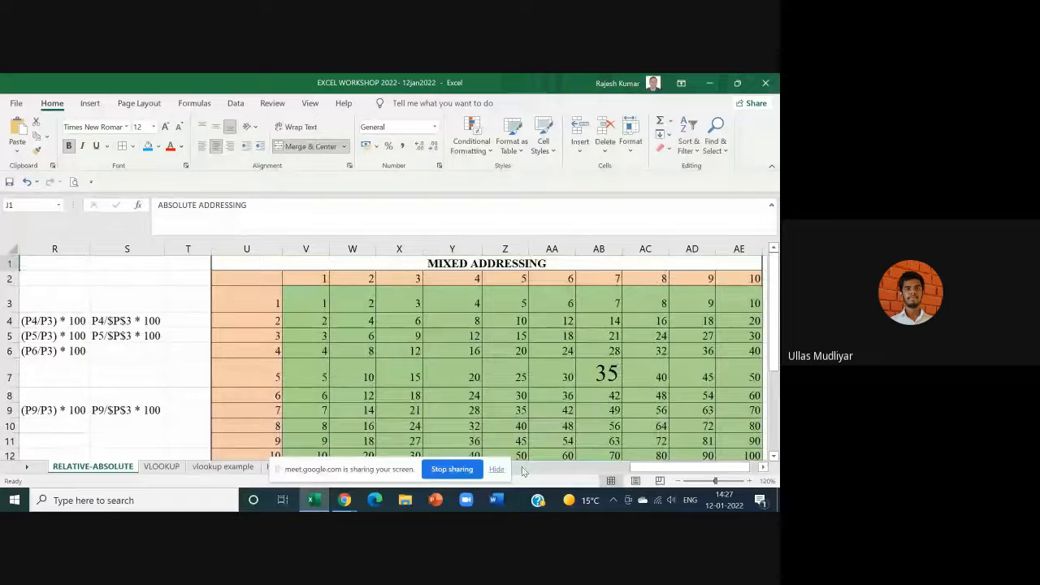
left_click_drag(650, 467, 396, 473)
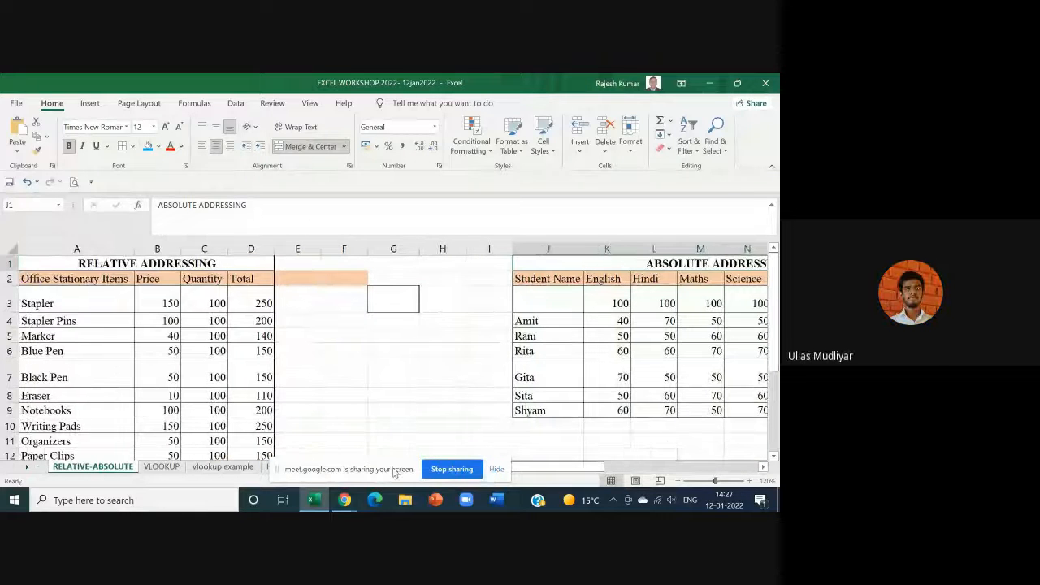
Step: Clear the percentages and the formula texts beside them in Q4:S9 of the ABSOLUTE ADDRESSING table
left_click_drag(574, 469, 616, 469)
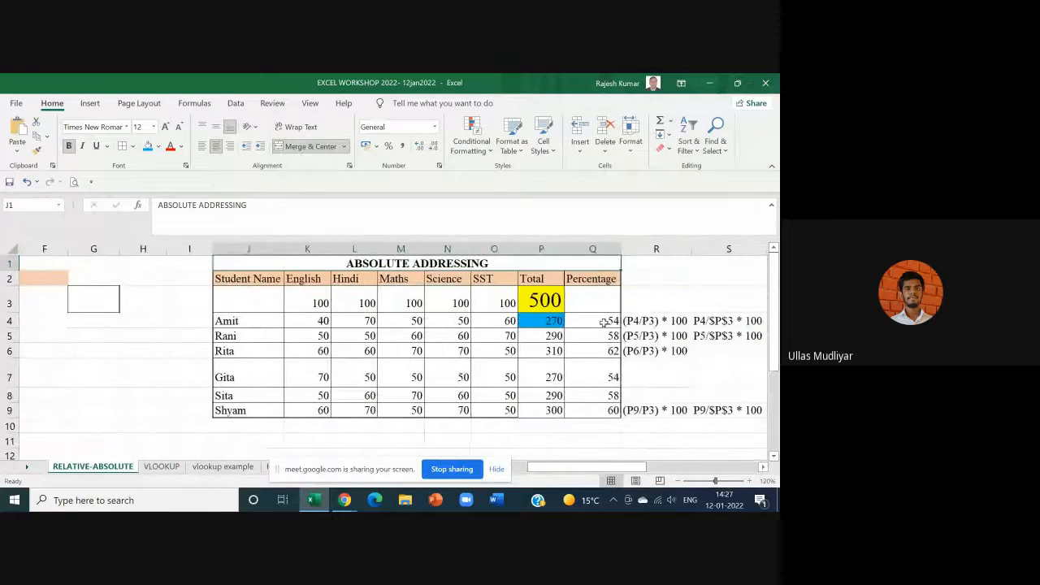
left_click_drag(599, 320, 738, 412)
key("Delete")
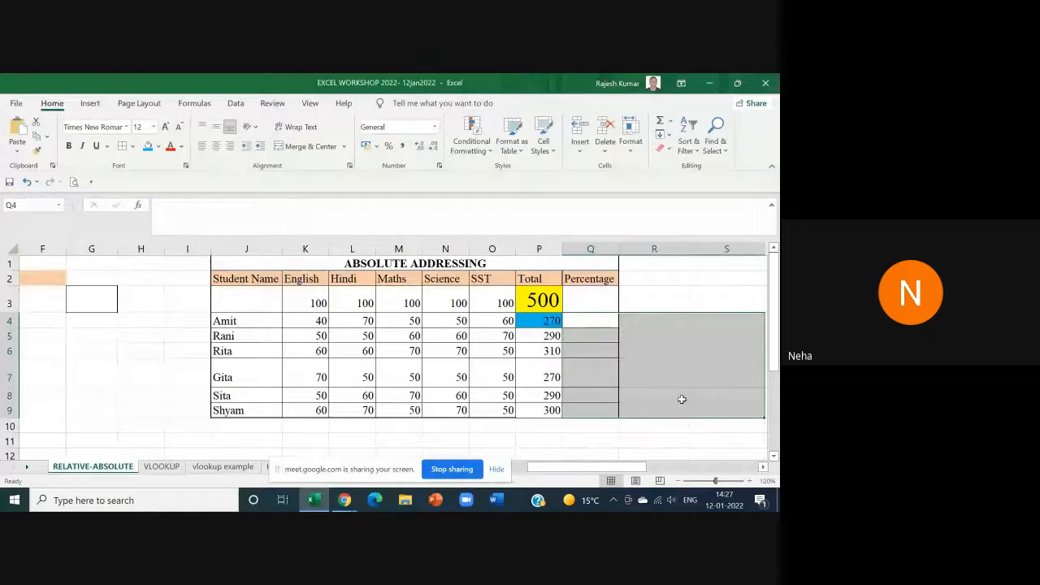
Step: Calculate Amit's percentage in Q4 with the relative formula =P4/P3 * 100
left_click(590, 319)
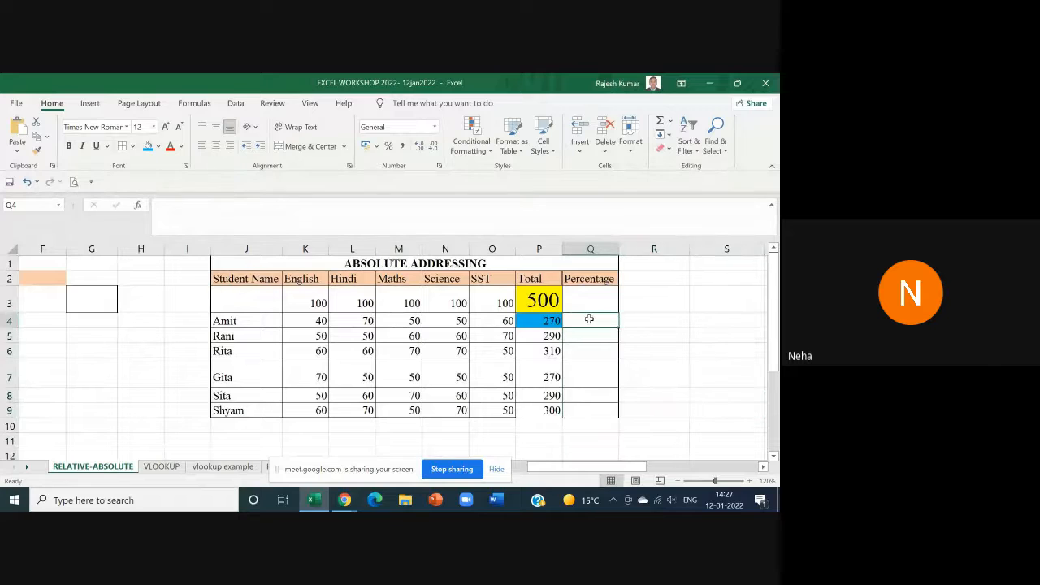
type("=")
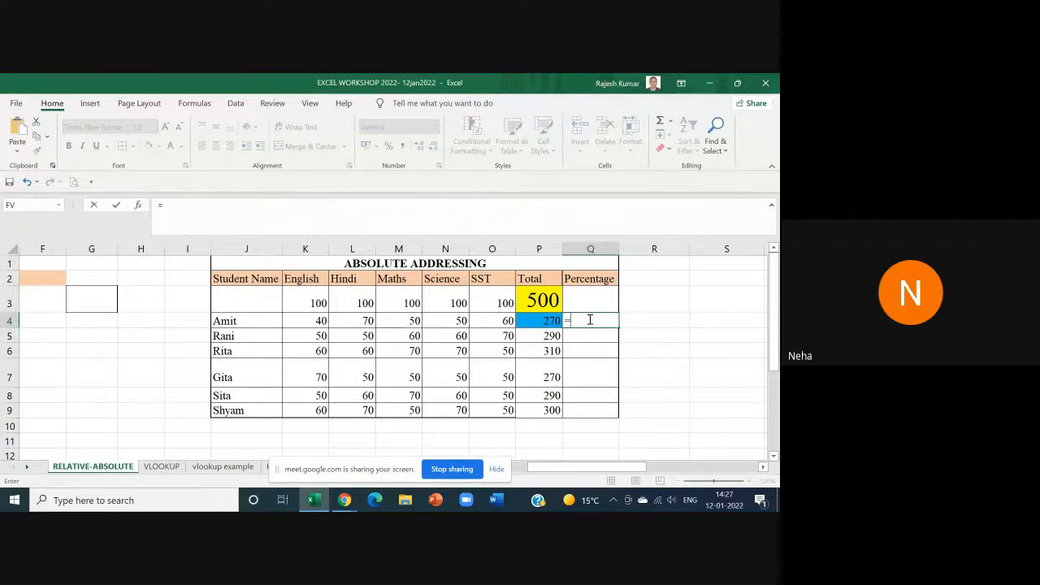
key("Left")
type("/")
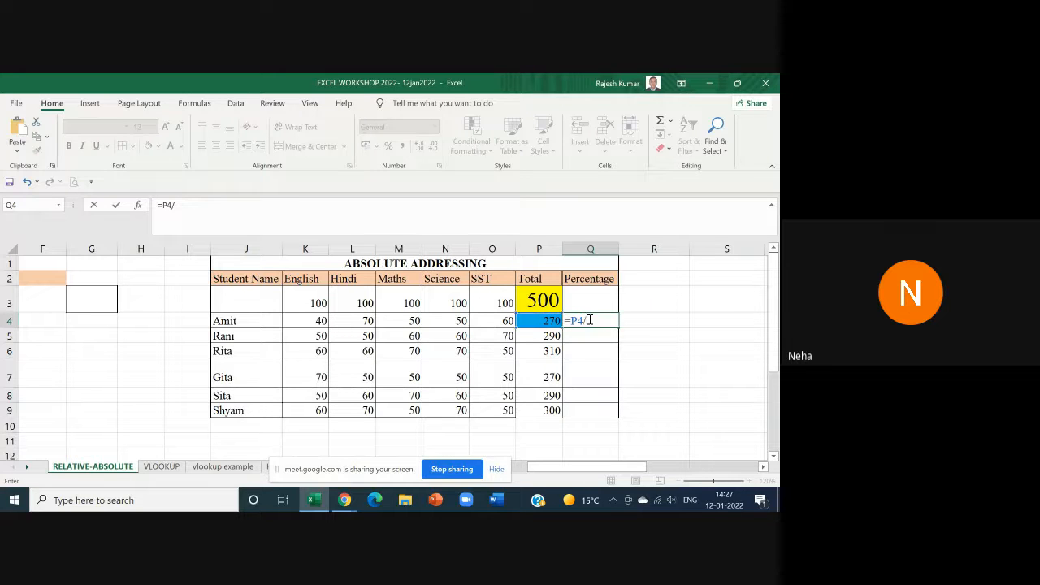
left_click(553, 300)
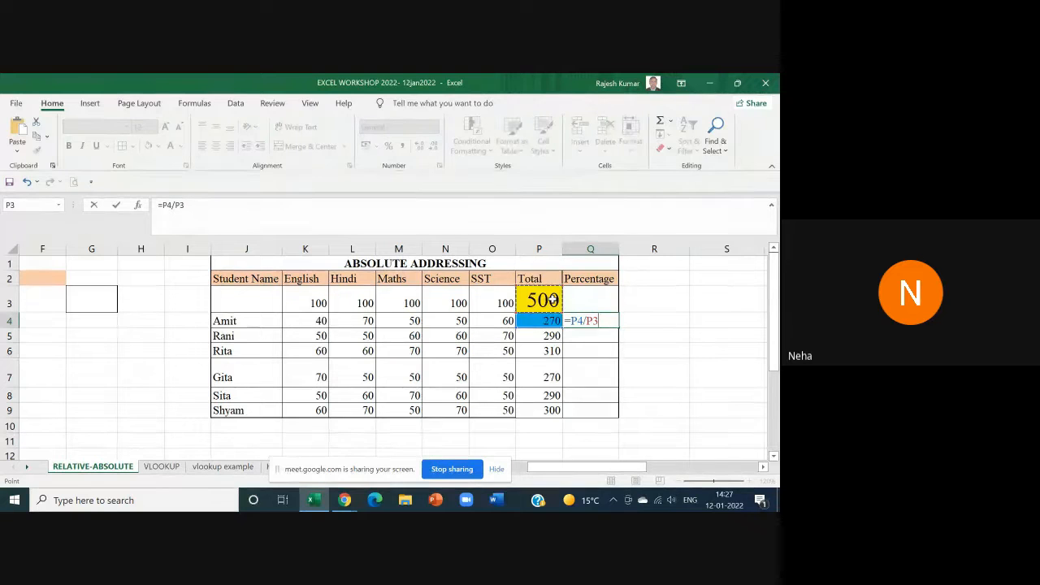
type("* 100")
key("Return")
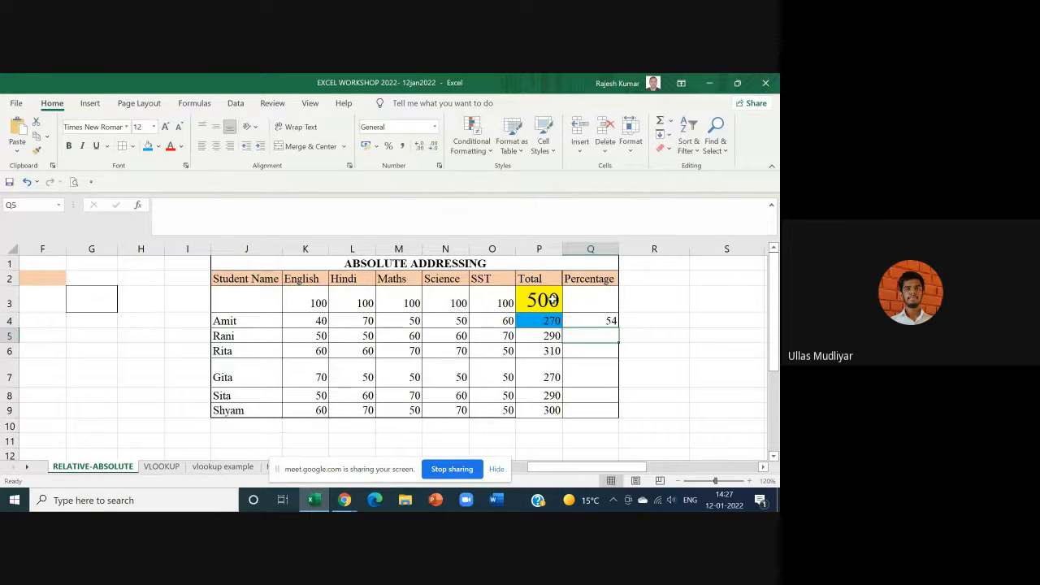
Step: Check the relative formula in Q4 and fill it down the Percentage column to Q9
left_click(598, 320)
double_click(598, 320)
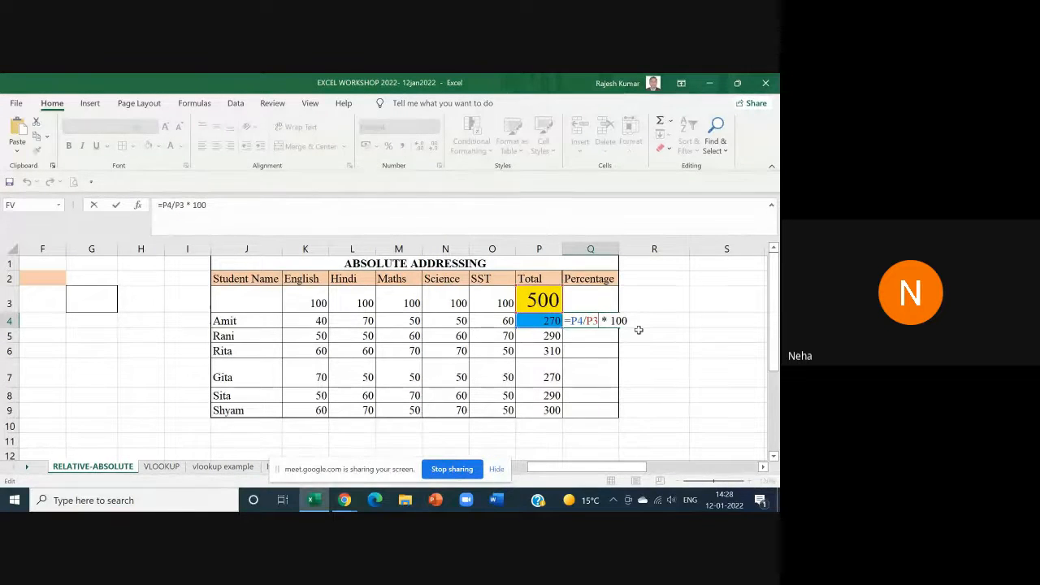
key("Return")
left_click(611, 321)
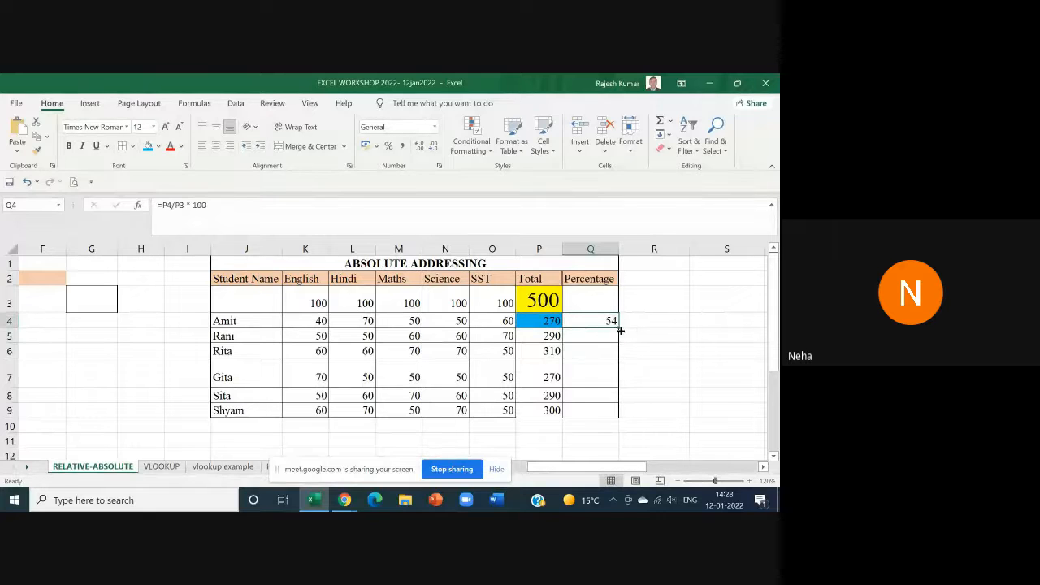
left_click_drag(619, 328, 618, 413)
Step: Examine which cells the copied formulas in Q5 and Q9 refer to, leaving both formulas as they are
double_click(569, 337)
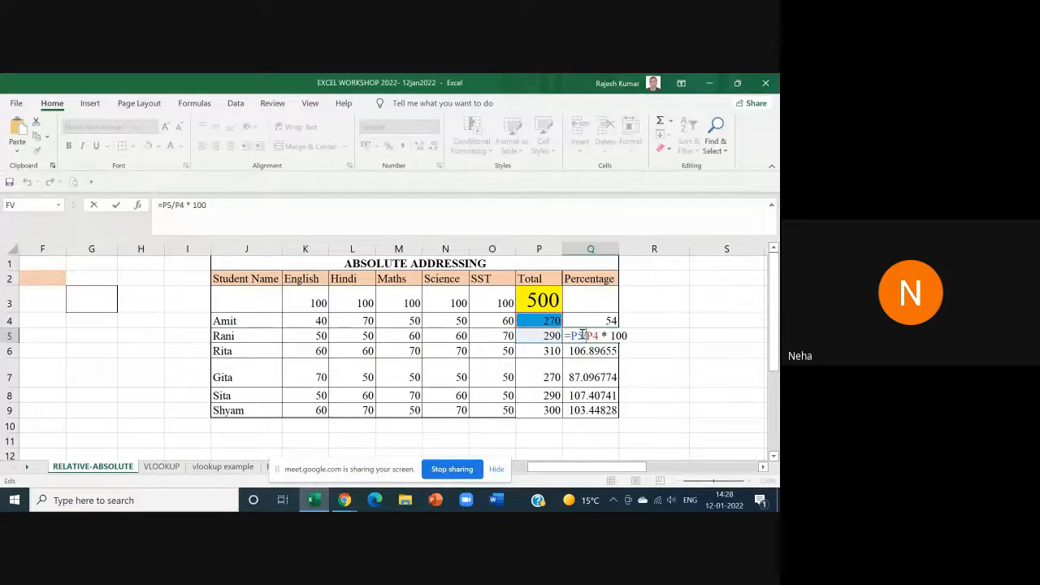
left_click_drag(584, 335, 567, 336)
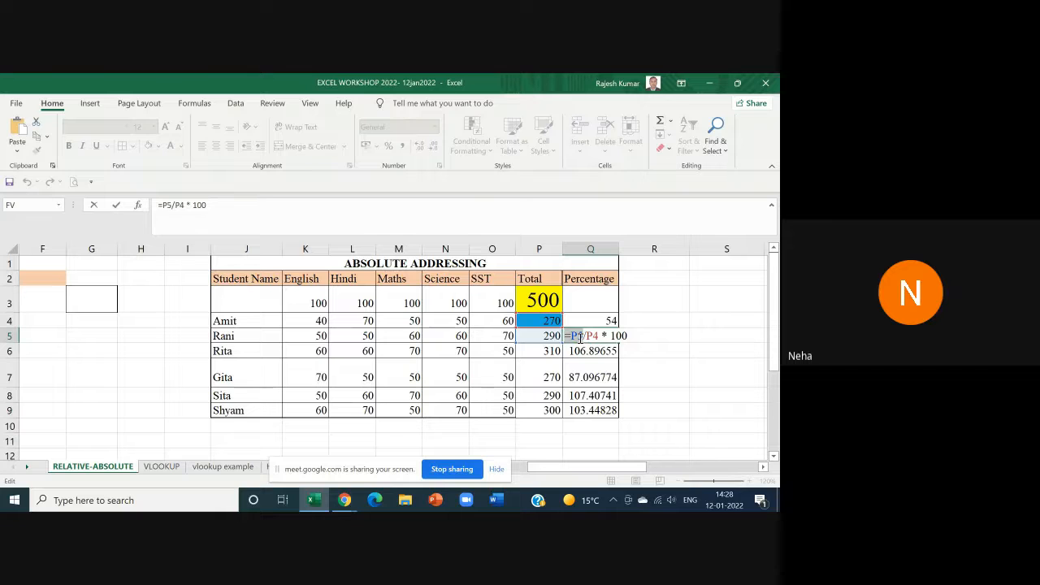
left_click_drag(580, 336, 599, 335)
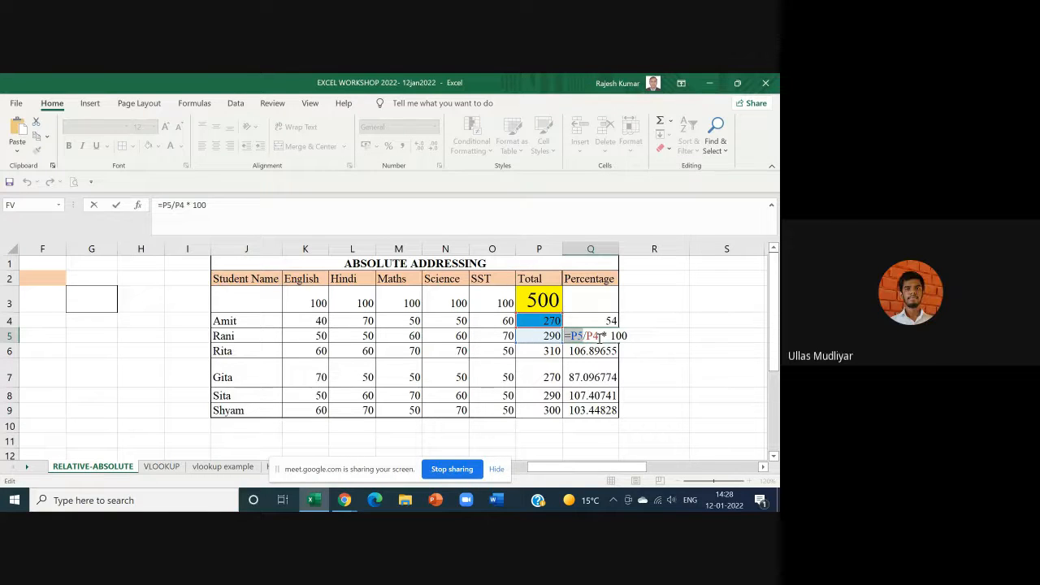
key("Return")
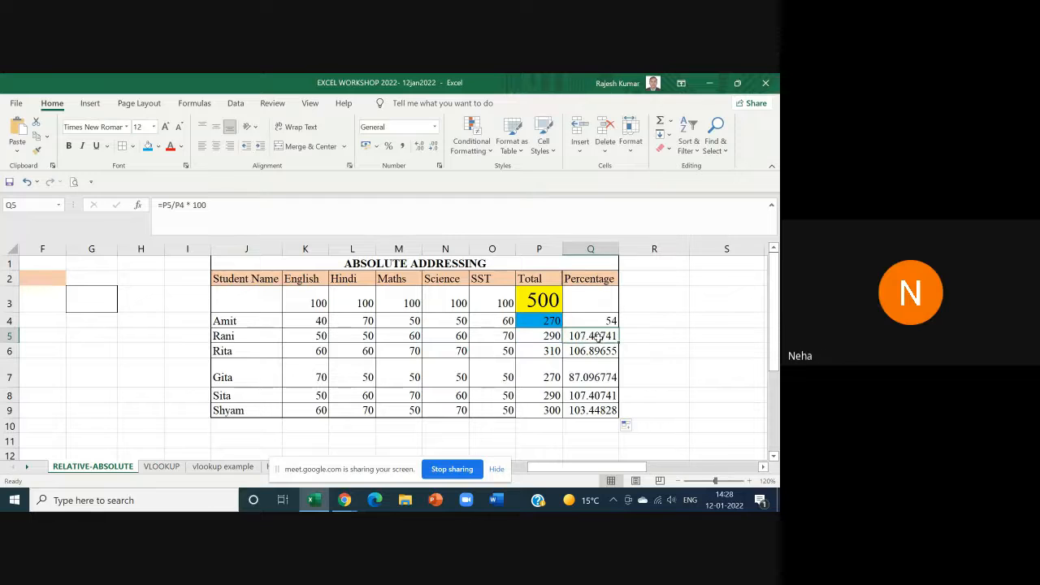
double_click(592, 410)
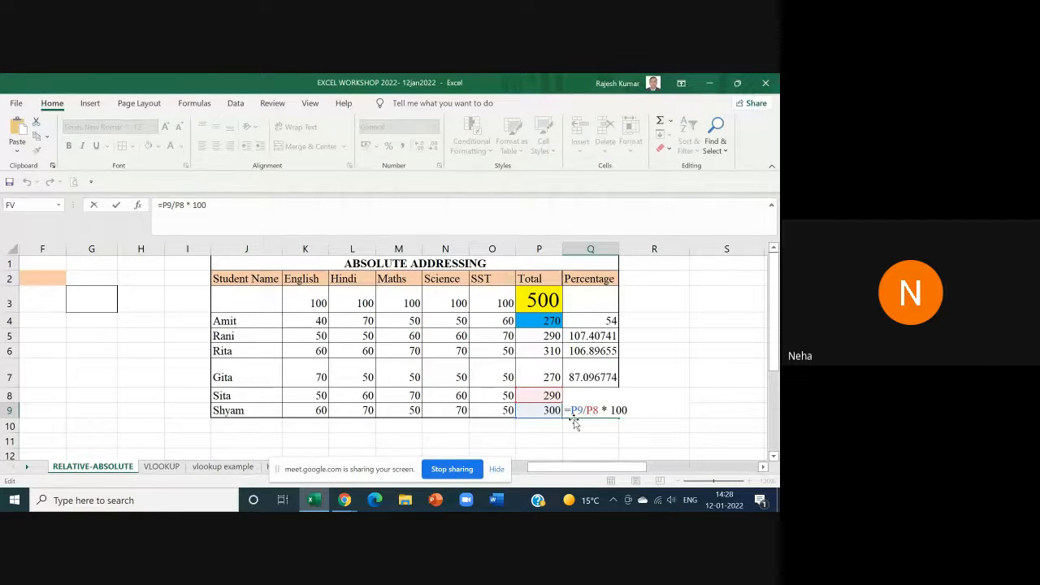
key("Return")
Step: Compare the references in Amit's original formula in Q4 with those in Shyam's copied formula in Q9
double_click(590, 321)
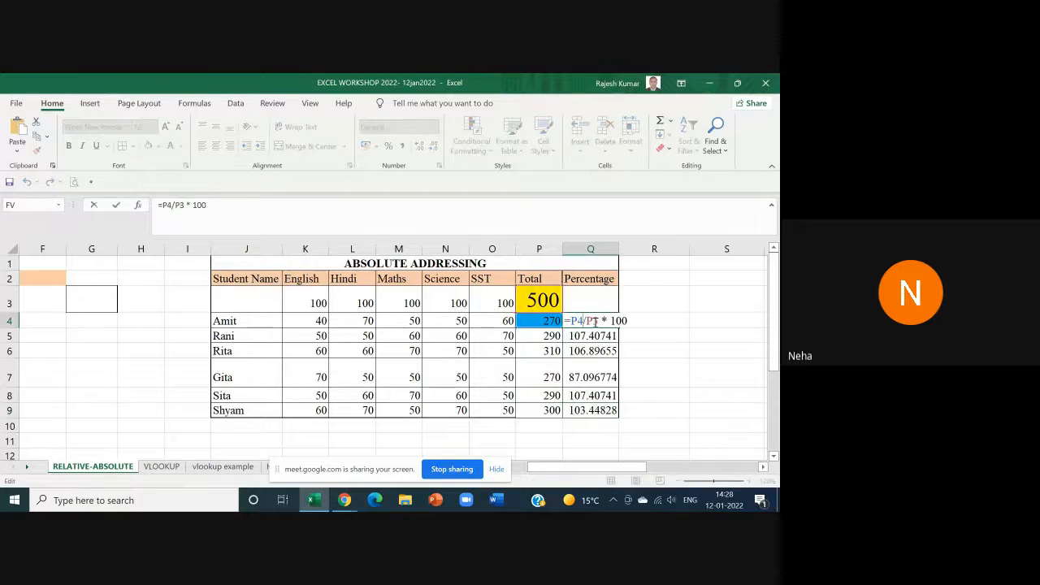
left_click_drag(572, 321, 624, 321)
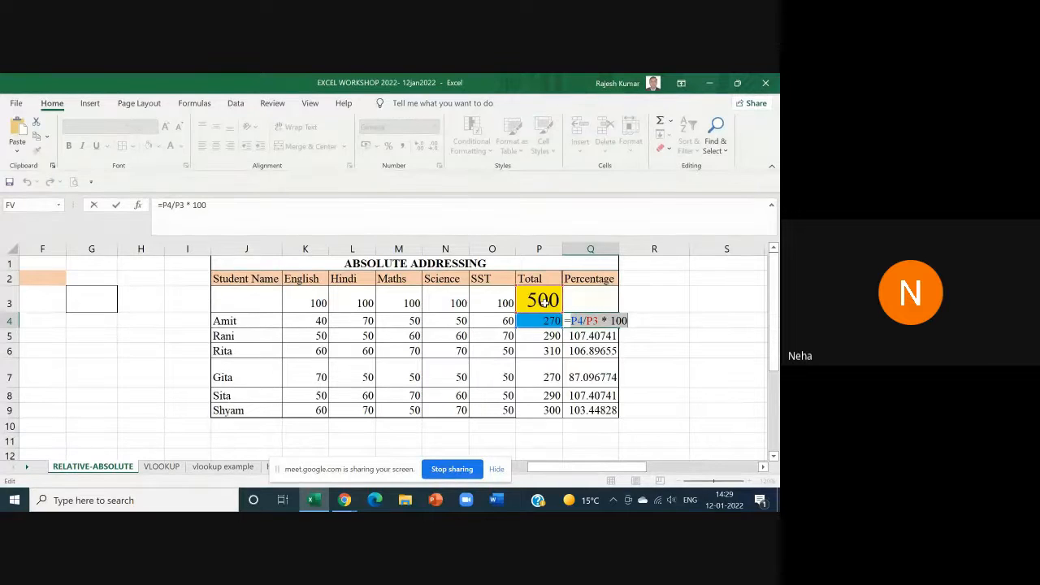
key("Return")
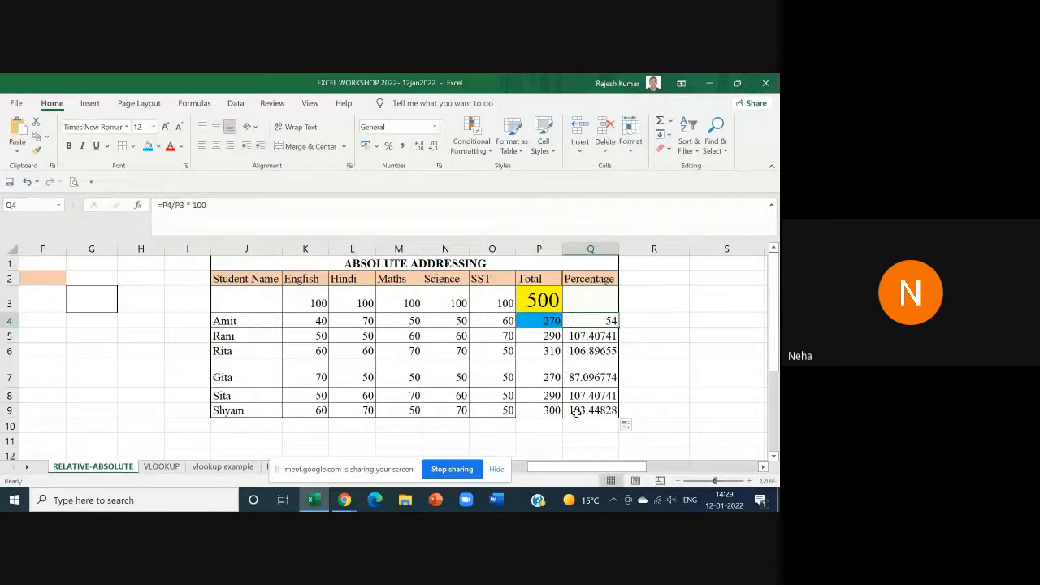
left_click(577, 411)
double_click(577, 410)
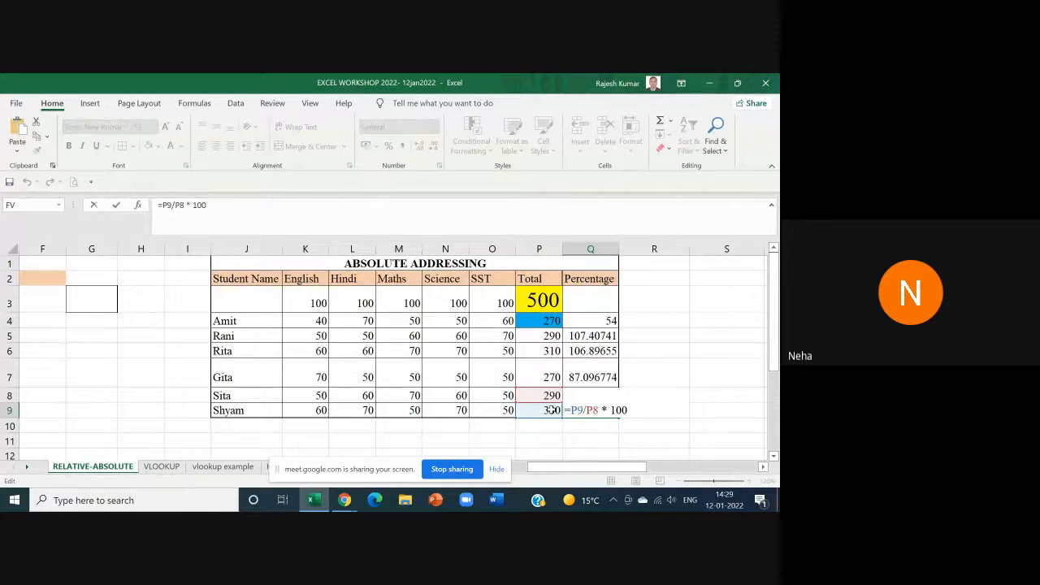
key("Escape")
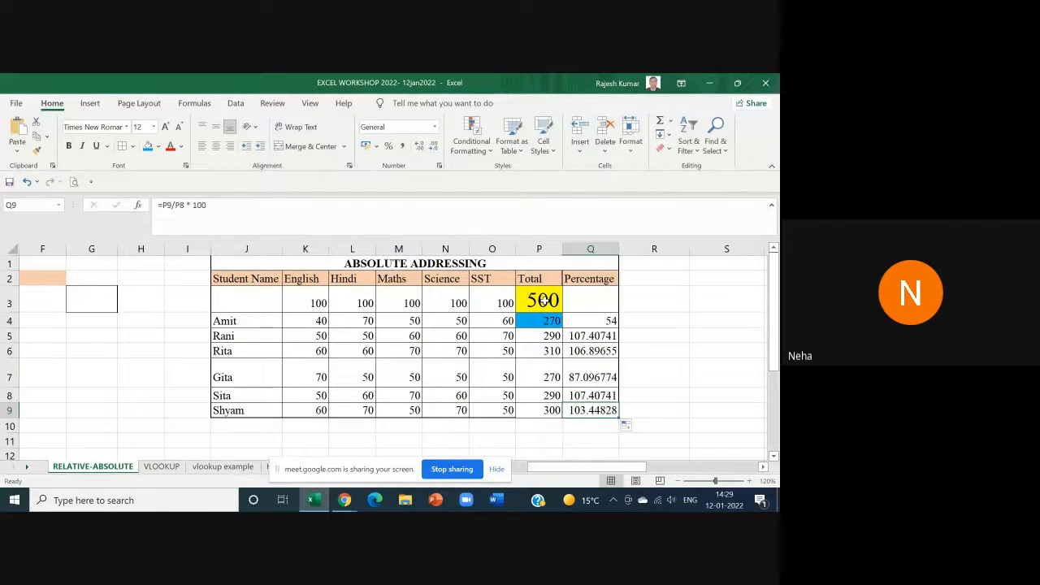
Step: Recheck Q4's formula and clear all the students' percentages in Q4:Q9
double_click(583, 320)
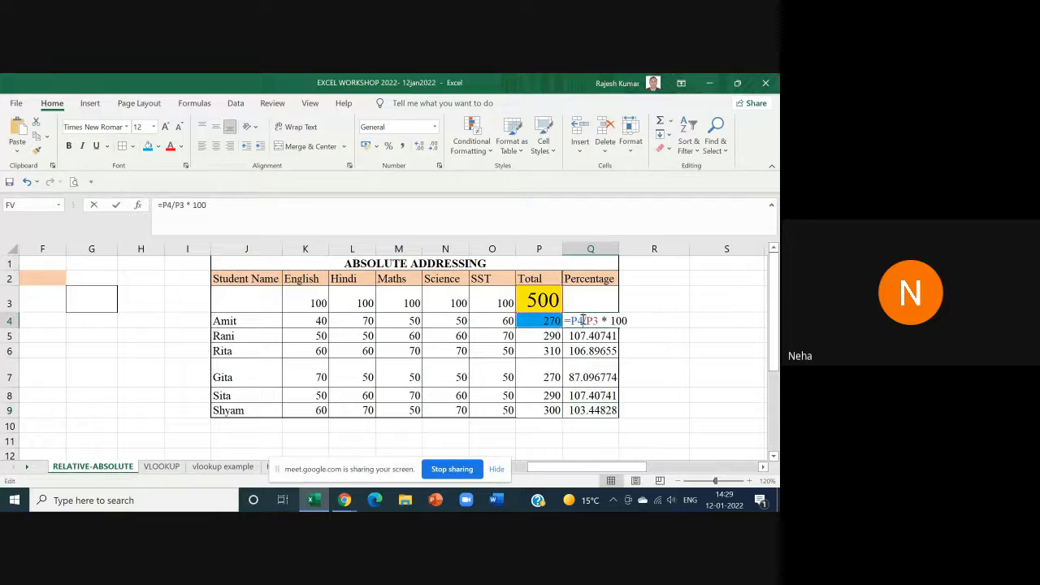
left_click_drag(571, 320, 606, 410)
key("Escape")
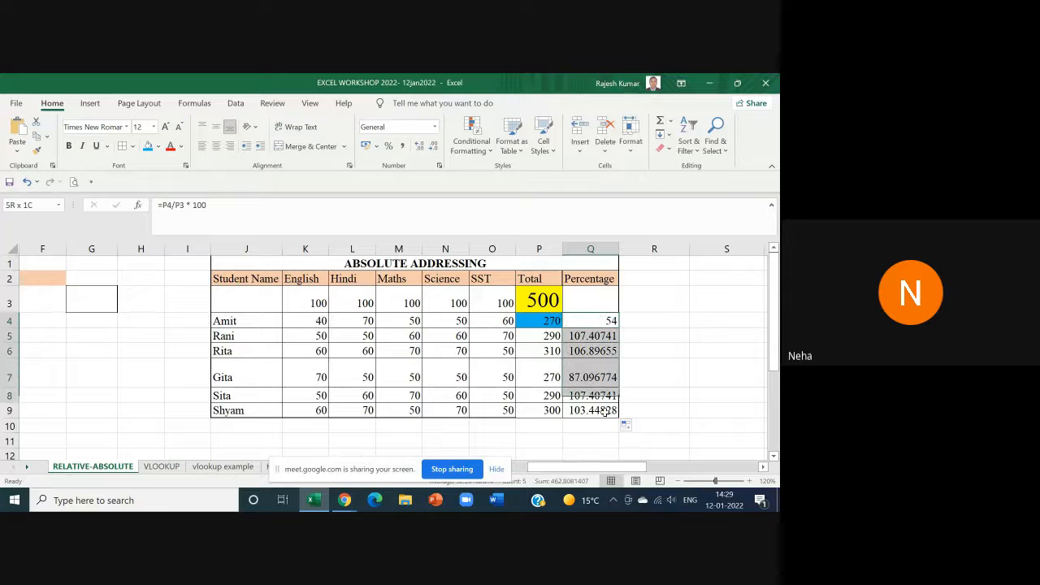
key("Delete")
Step: Calculate Amit's percentage in Q4 with the maximum total as a constant, using =P4/500 *100
left_click(602, 317)
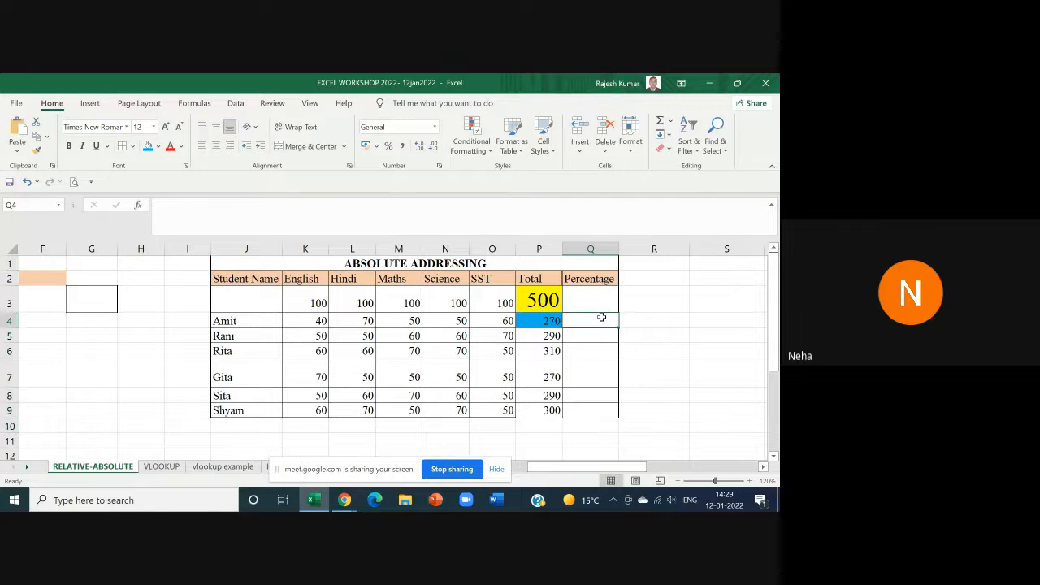
type("=P4/")
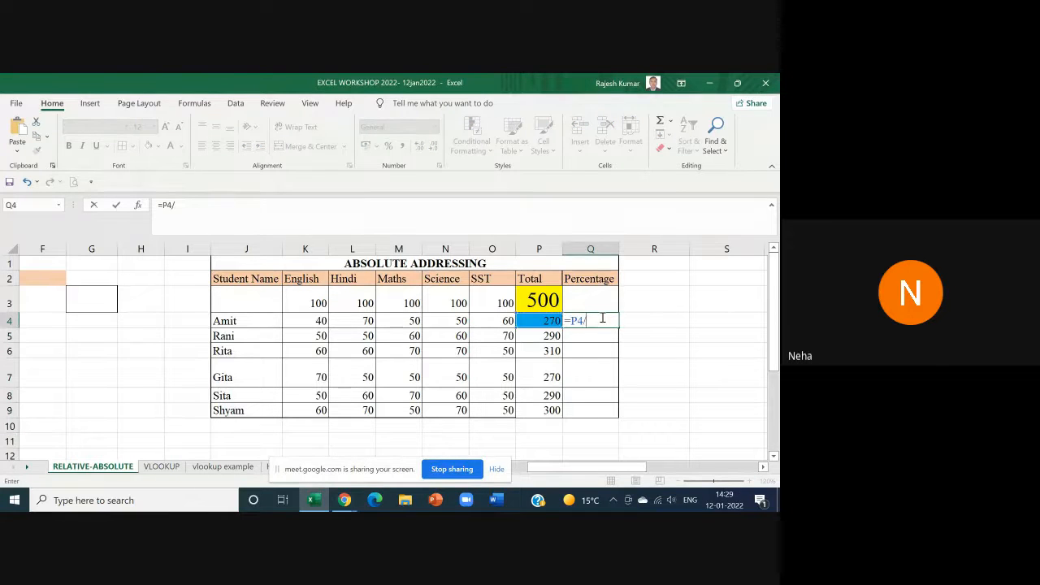
type("500 *100")
key("Return")
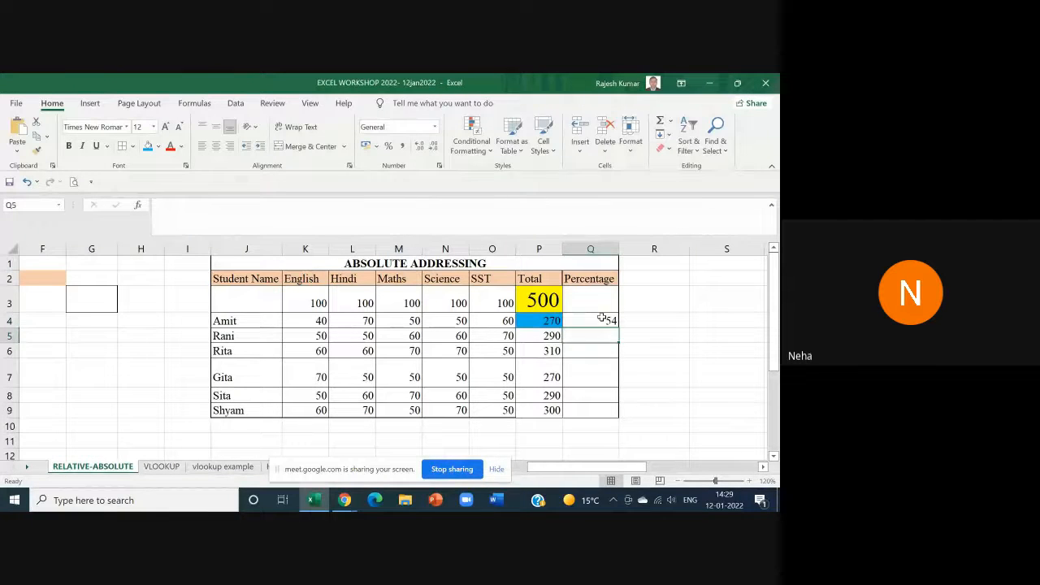
Step: Copy Q4's formula with the constant 500 down to Q9 and check the copied formula in Q9
left_click(601, 318)
left_click_drag(618, 328, 619, 412)
double_click(601, 410)
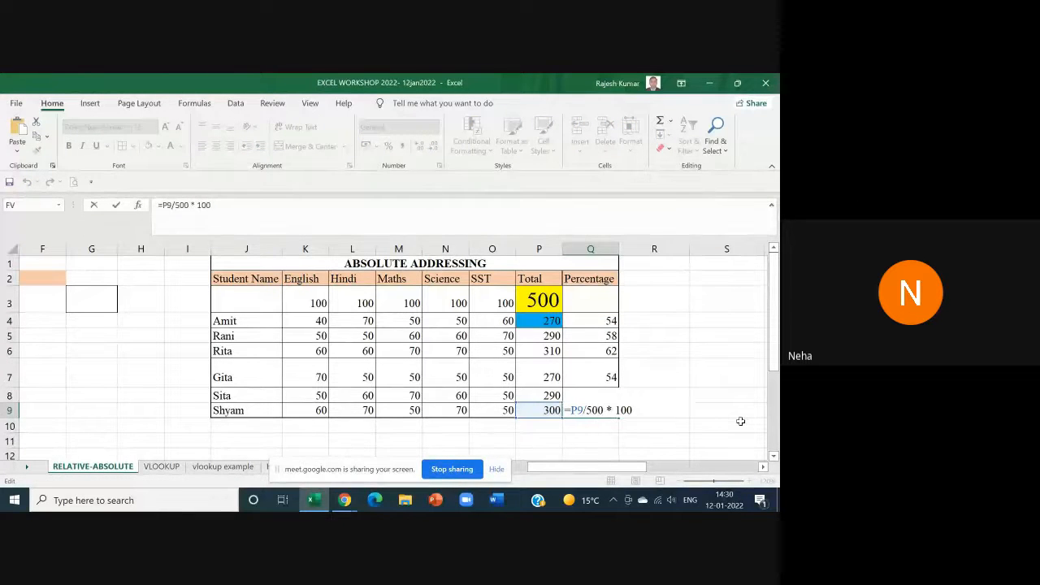
left_click(740, 421)
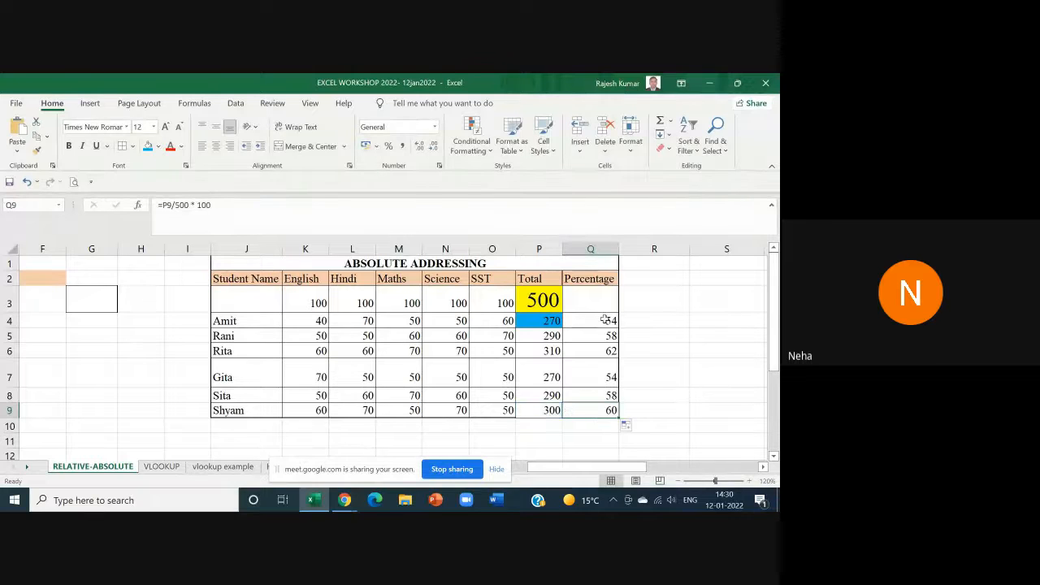
Step: Clear the percentages in Q4:Q9 and start a new formula in Q4 with the maximum total locked, =P4/$P$3
left_click_drag(605, 319, 608, 410)
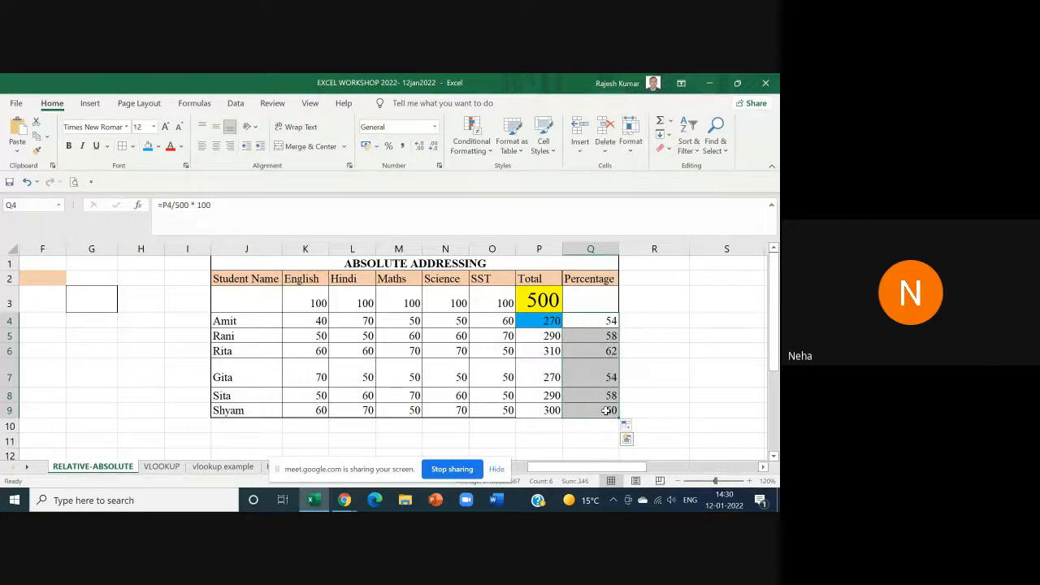
key("Delete")
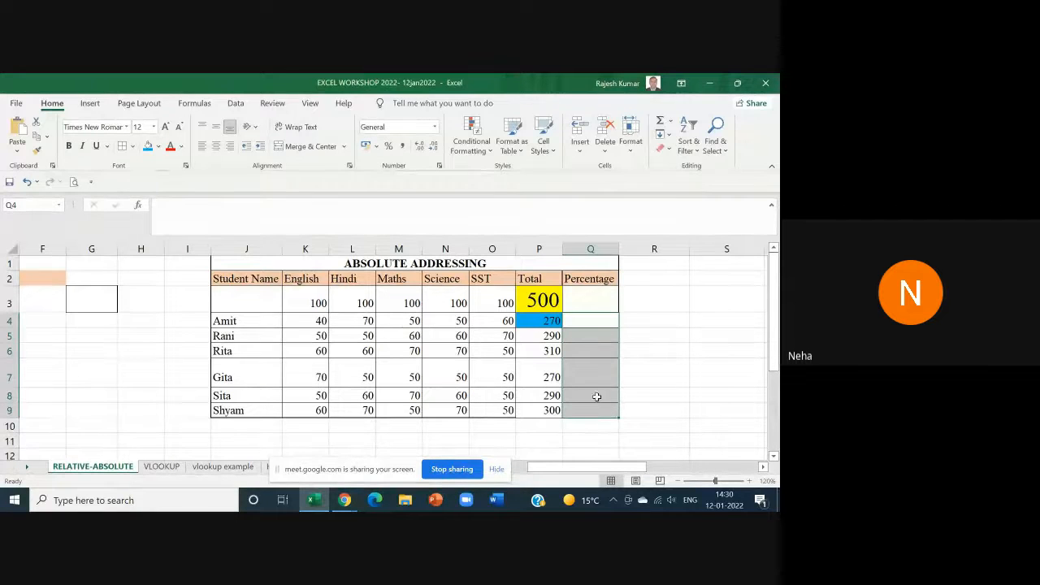
left_click(599, 320)
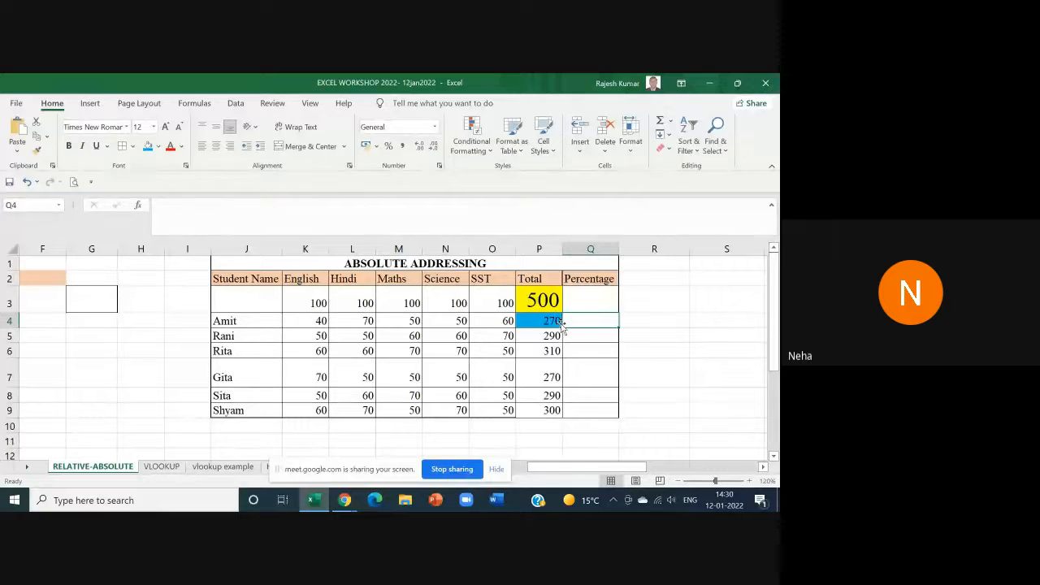
type("=")
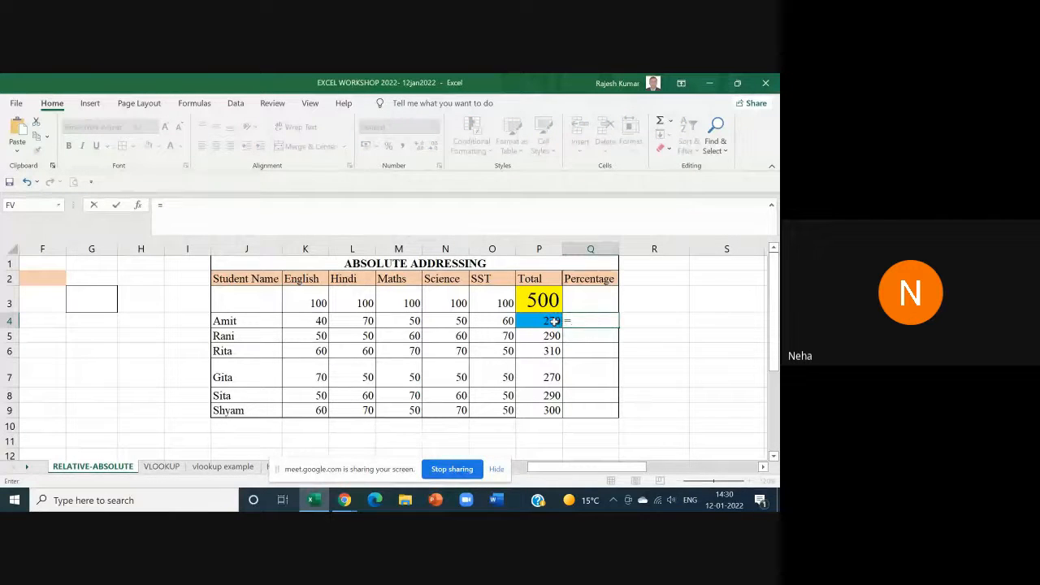
left_click(555, 322)
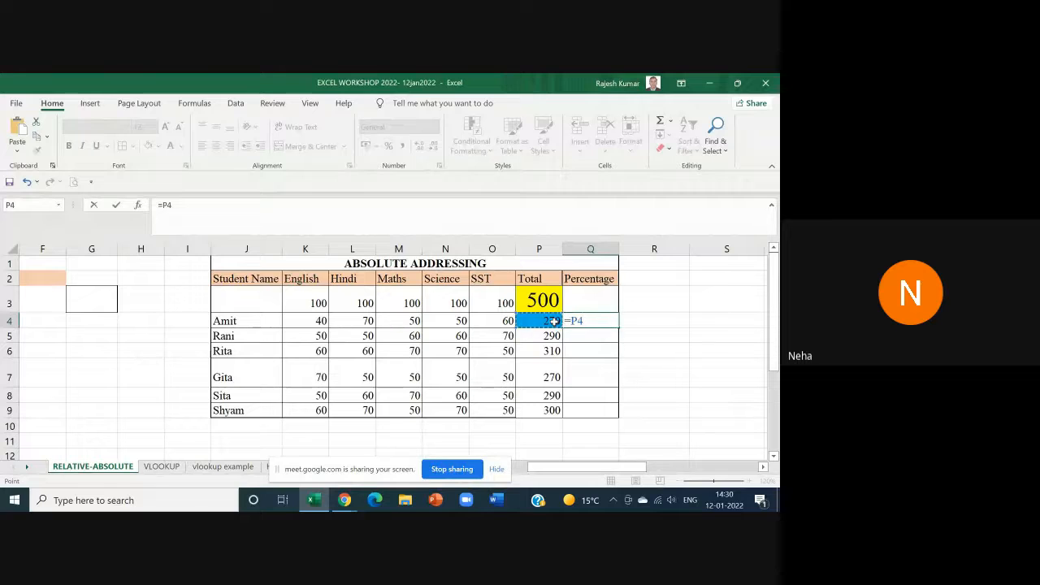
type("/")
left_click(524, 297)
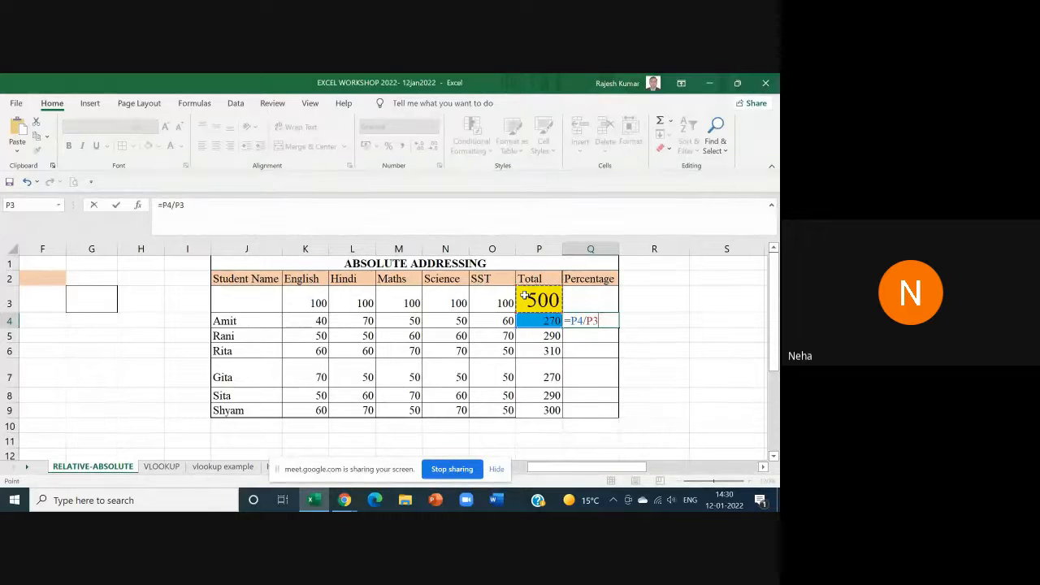
key("F4")
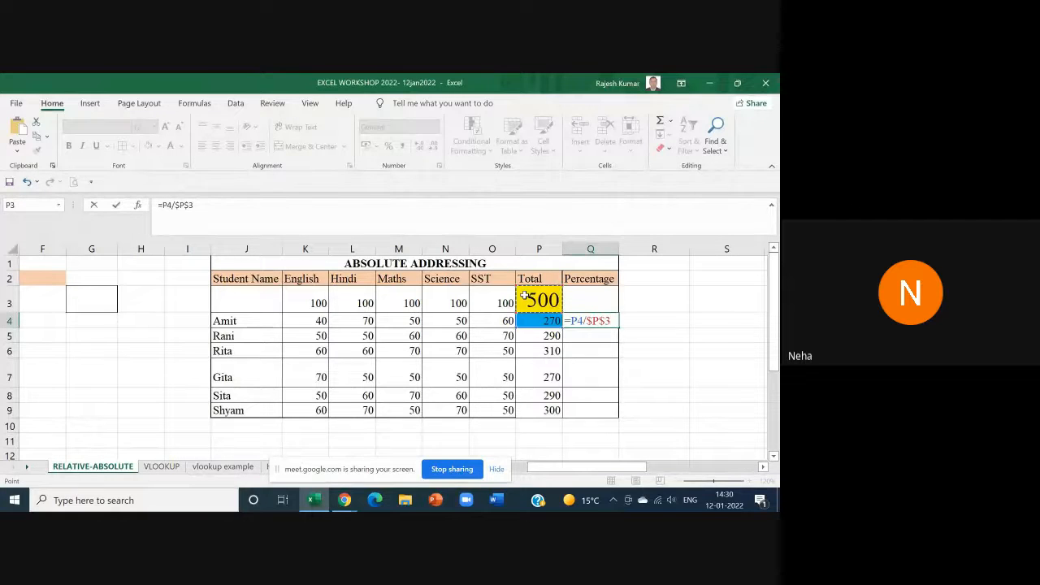
Step: Re-enter the locked $P$3 reference by hand and complete Q4's formula as =P4/$P$3 * 100
key("BackSpace")
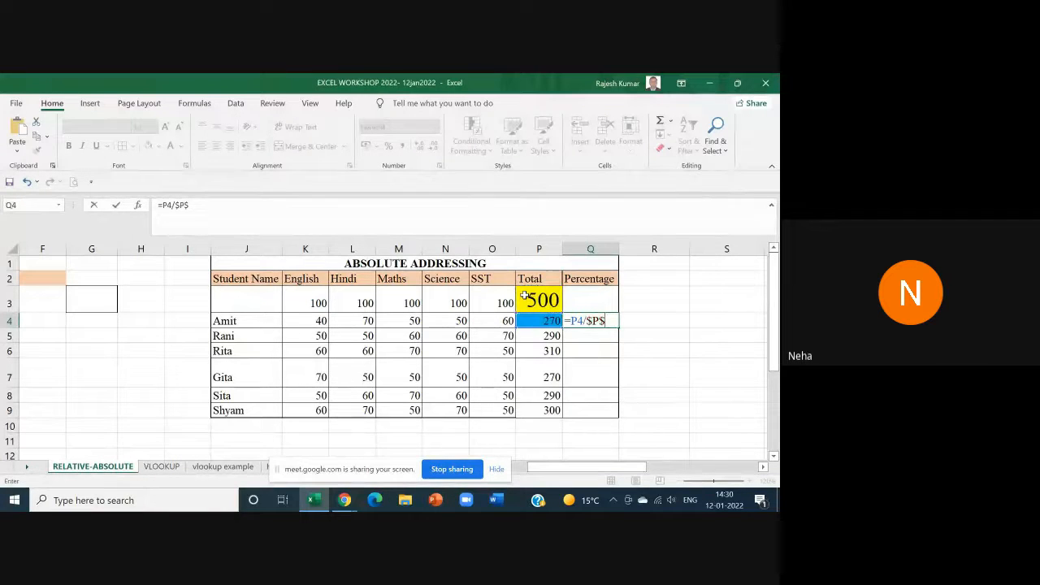
key("BackSpace")
key("BackSpace")
key("BackSpace")
type("$P$3 *")
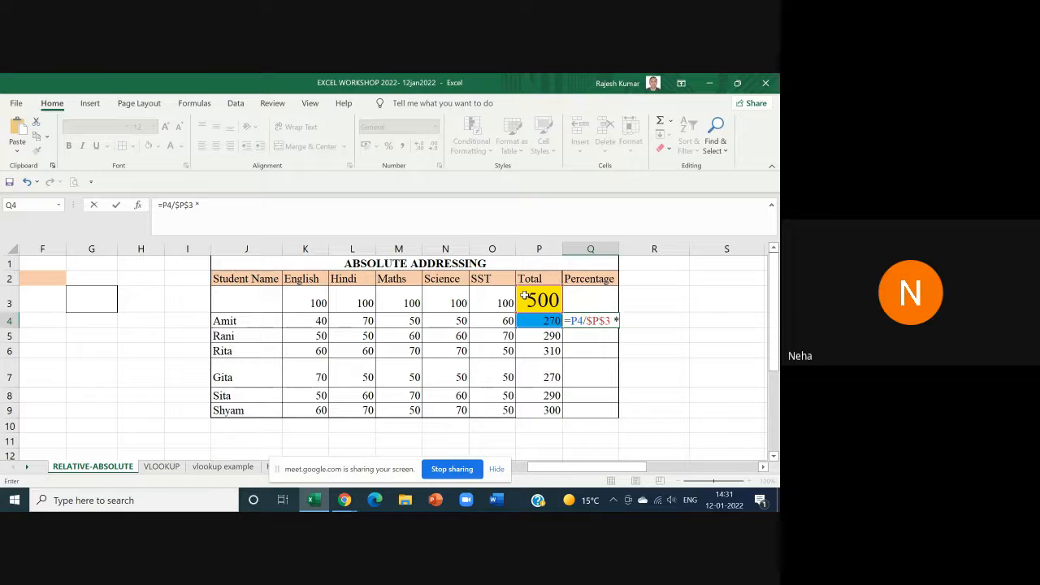
type("100")
key("Return")
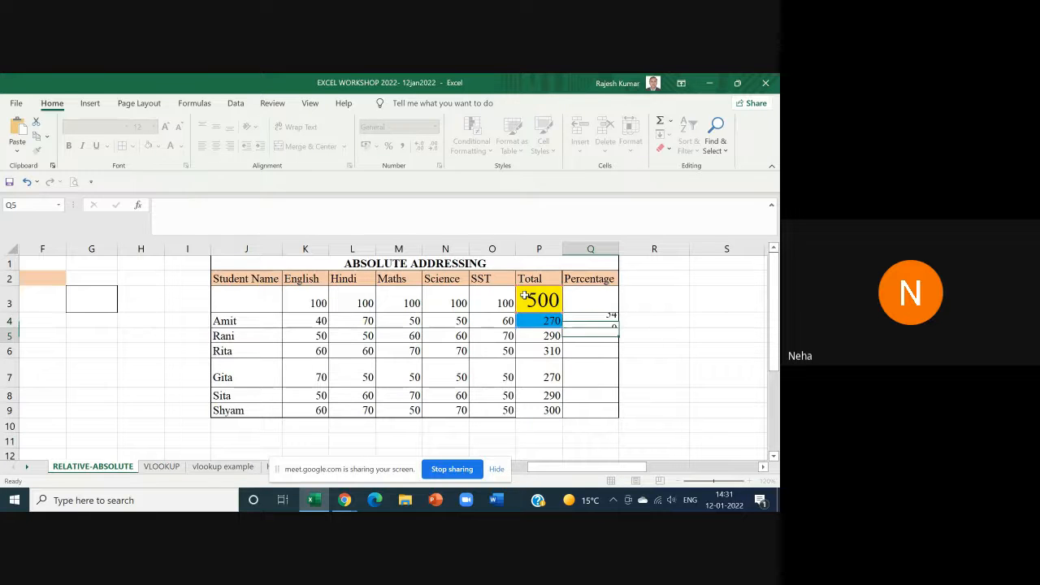
Step: Copy Q4's percentage formula down to Q9 and check the references in Q9's copy
left_click(609, 322)
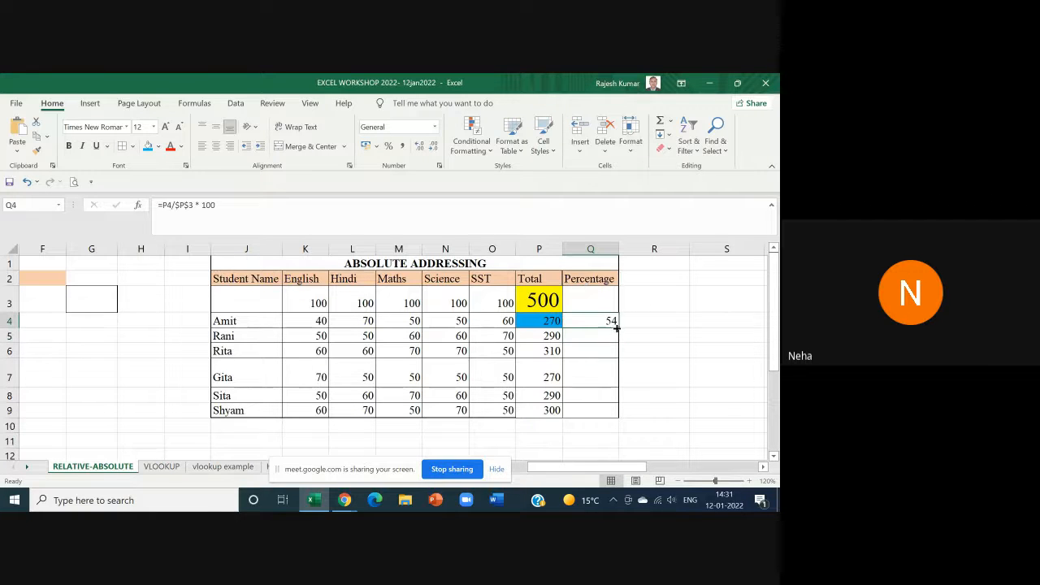
left_click_drag(618, 327, 611, 415)
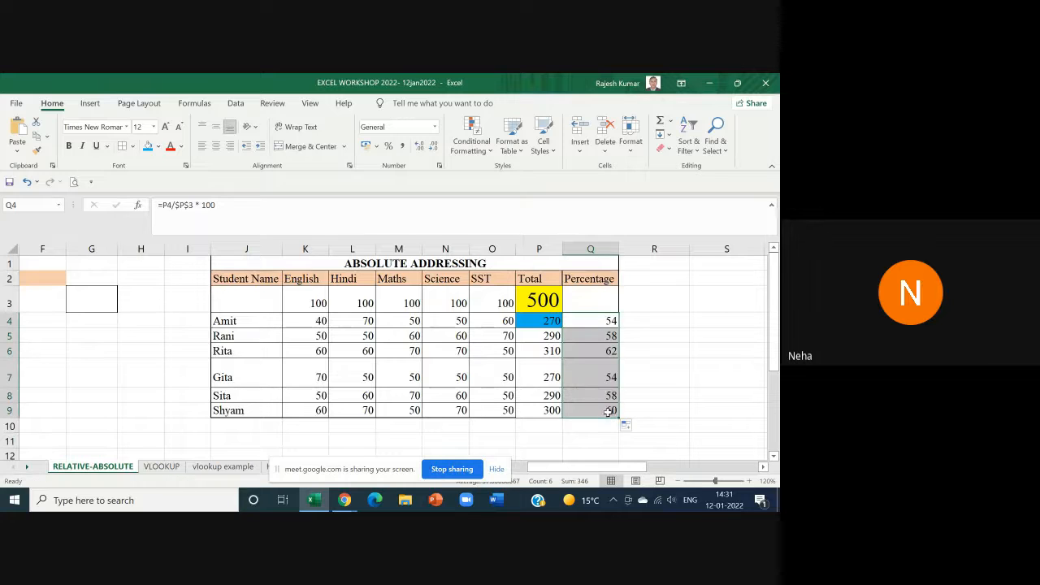
double_click(608, 412)
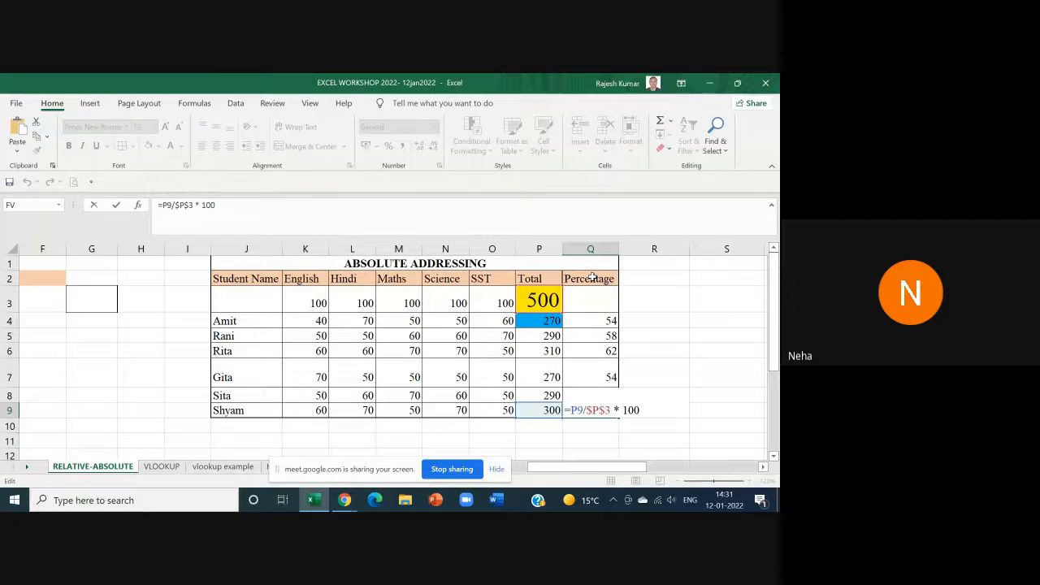
key("Escape")
Step: Clear the products in V3:AE12 of the Mixed Addressing table and remove those cells' fill colour
left_click_drag(592, 468, 693, 470)
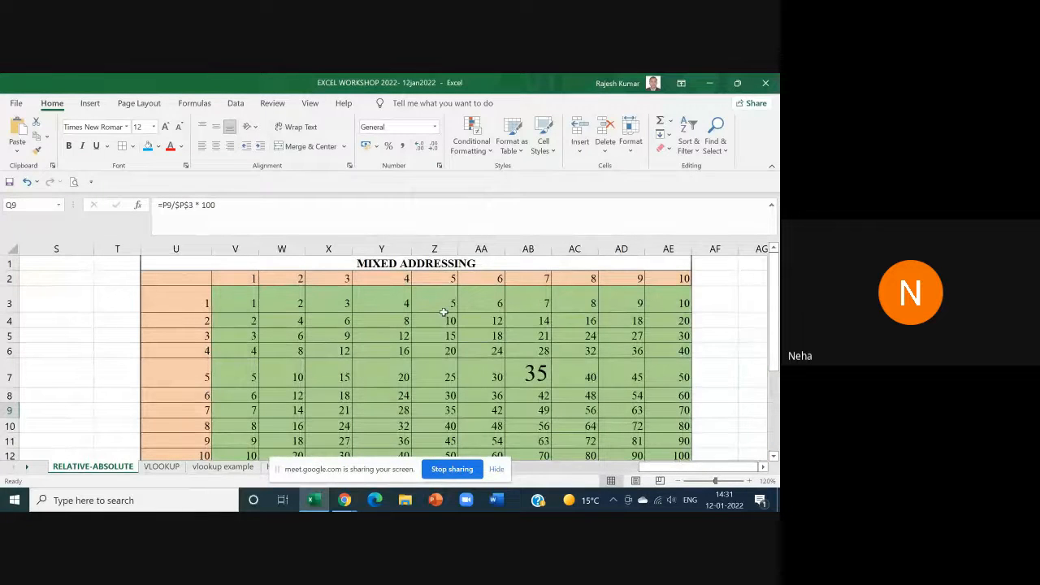
scroll(444, 312, "down", 1)
scroll(443, 312, "up", 1)
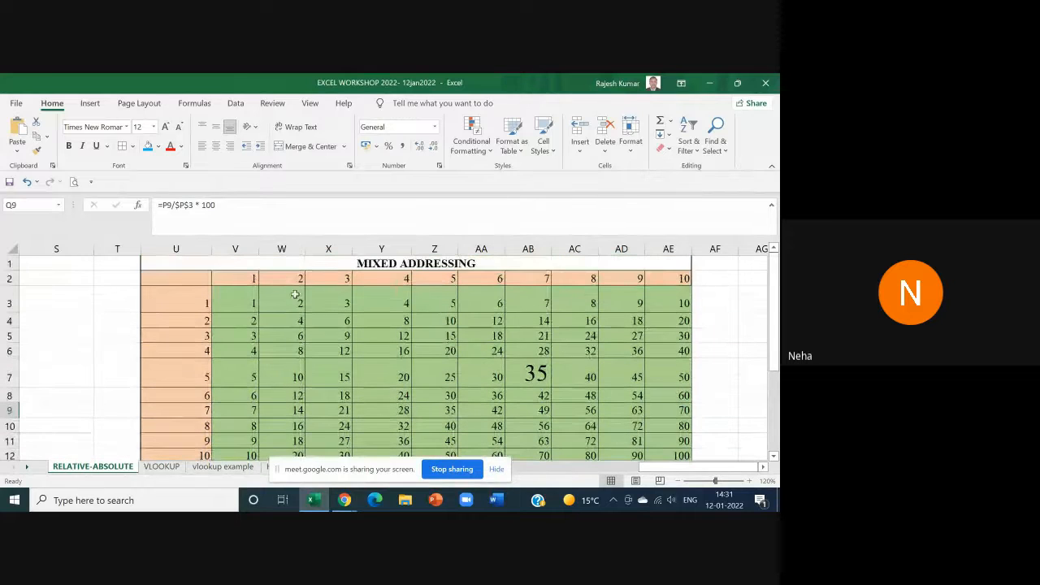
left_click_drag(245, 296, 675, 423)
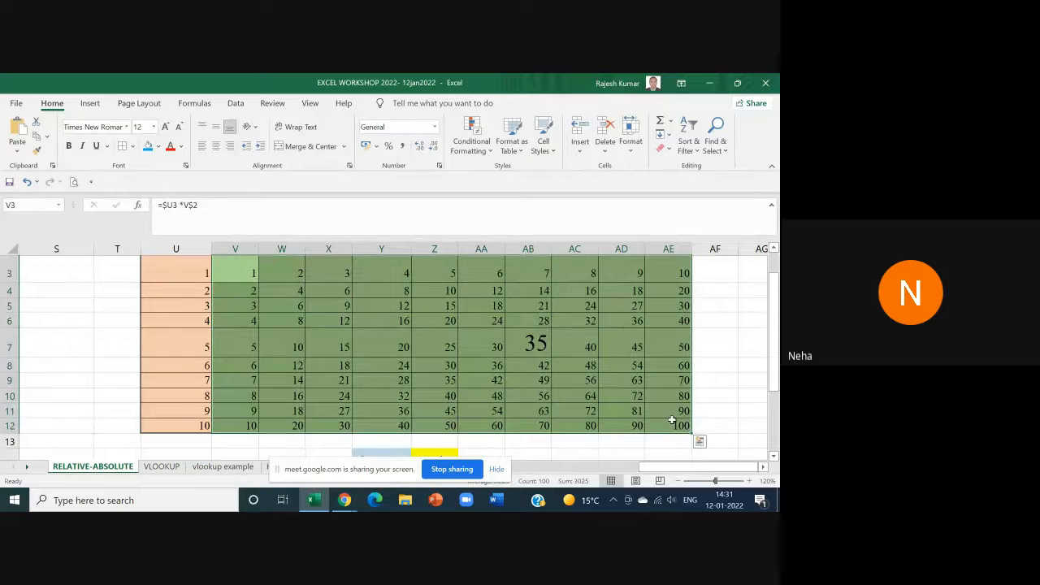
key("Delete")
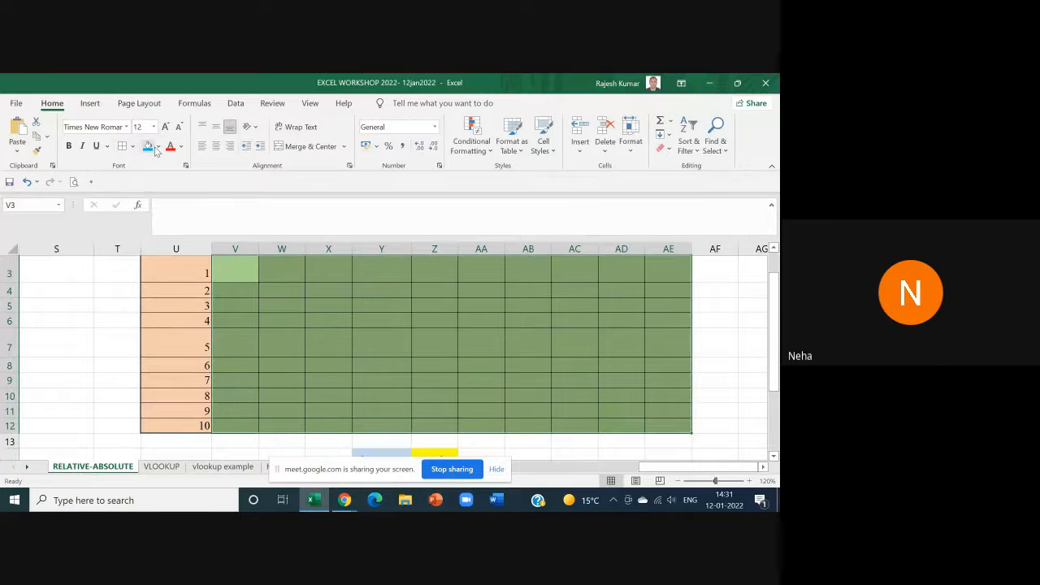
left_click(159, 146)
left_click(174, 280)
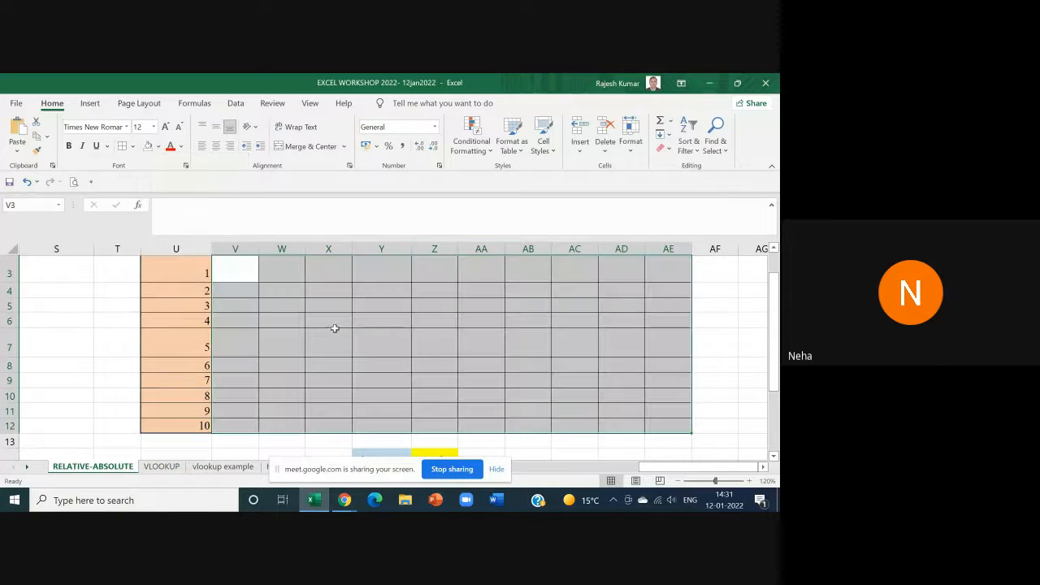
scroll(332, 328, "up", 1)
left_click(315, 348)
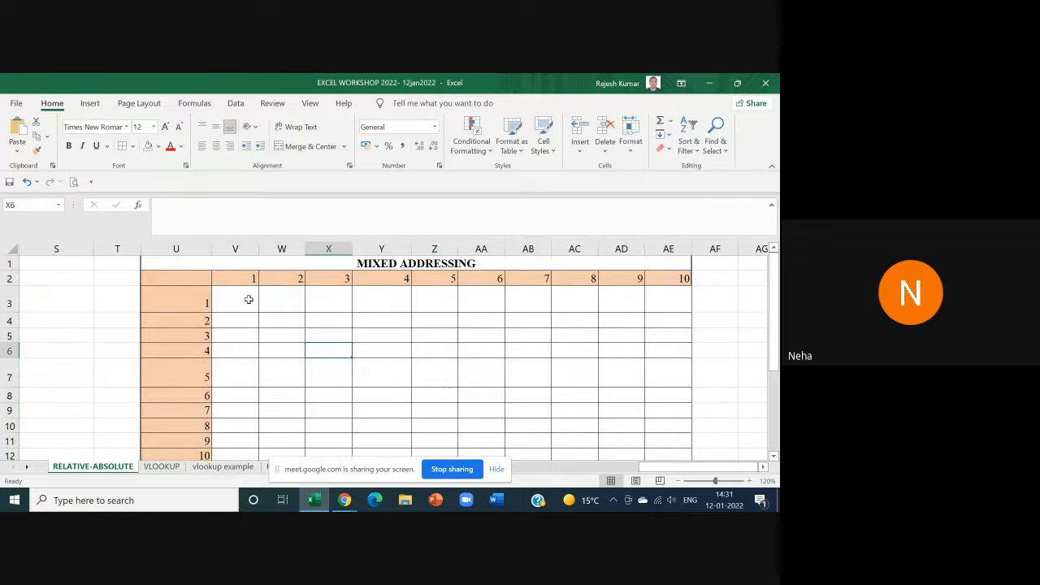
Step: Multiply the first row heading by the first column heading in V3, using =U3 * V2
left_click(248, 301)
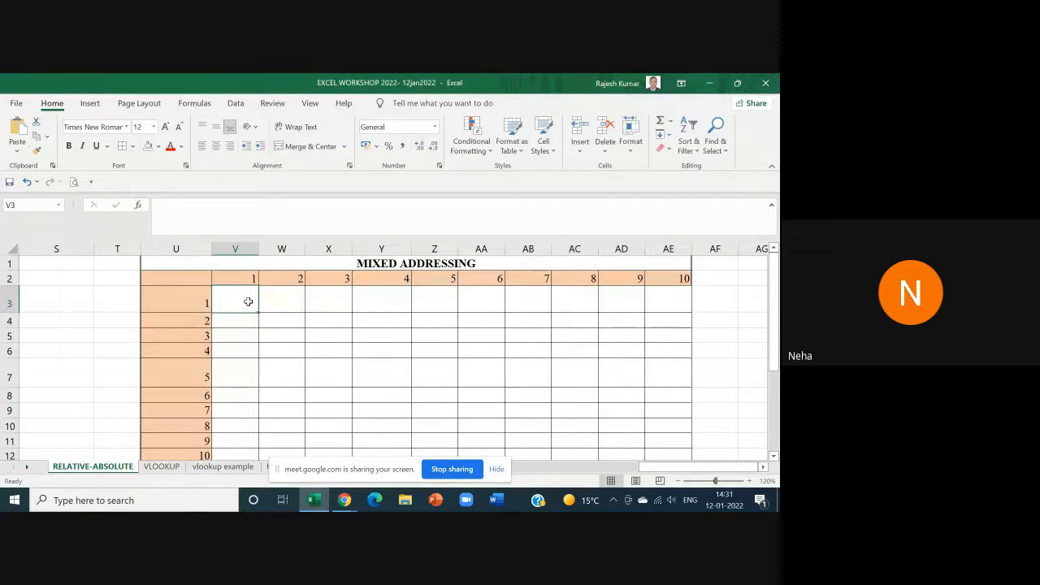
left_click_drag(241, 295, 664, 318)
left_click_drag(241, 292, 248, 453)
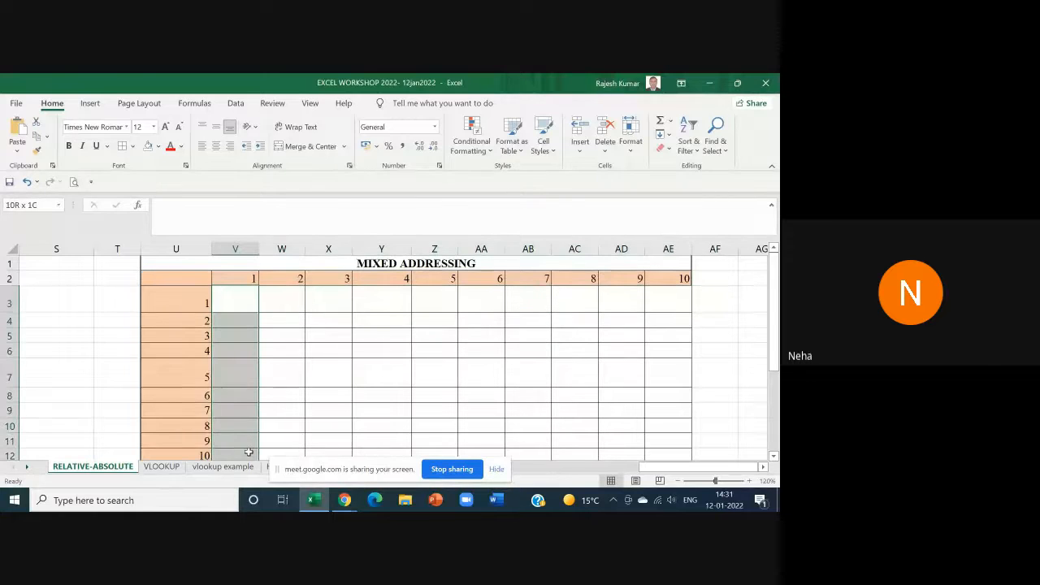
left_click(237, 296)
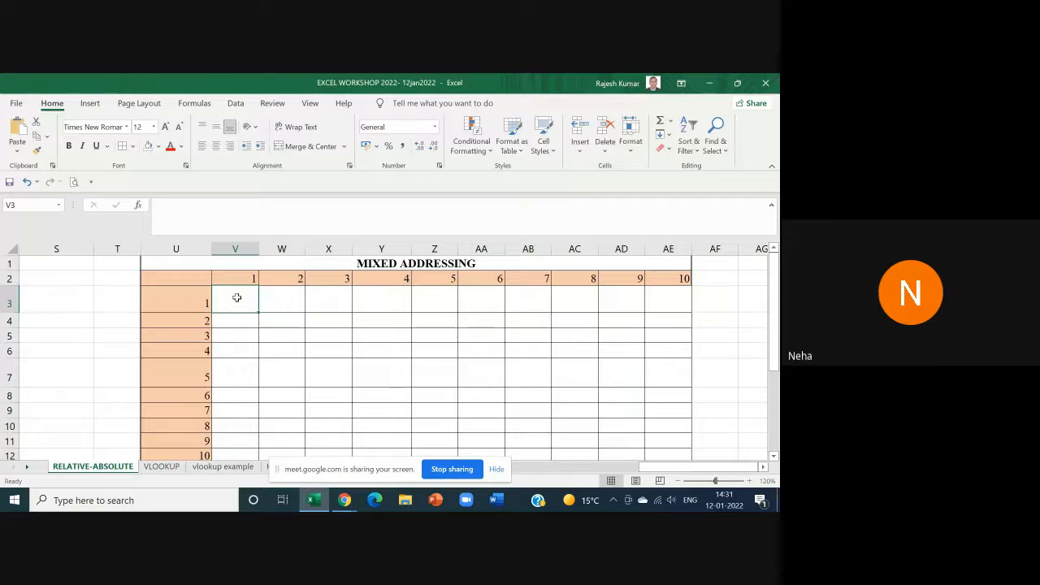
type("=")
key("Left")
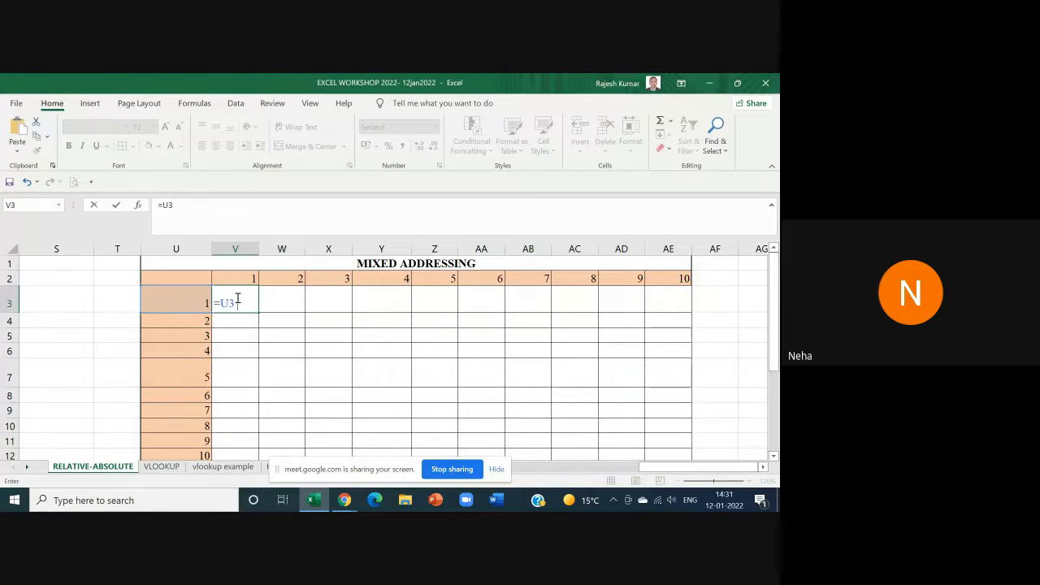
type("*")
key("Up")
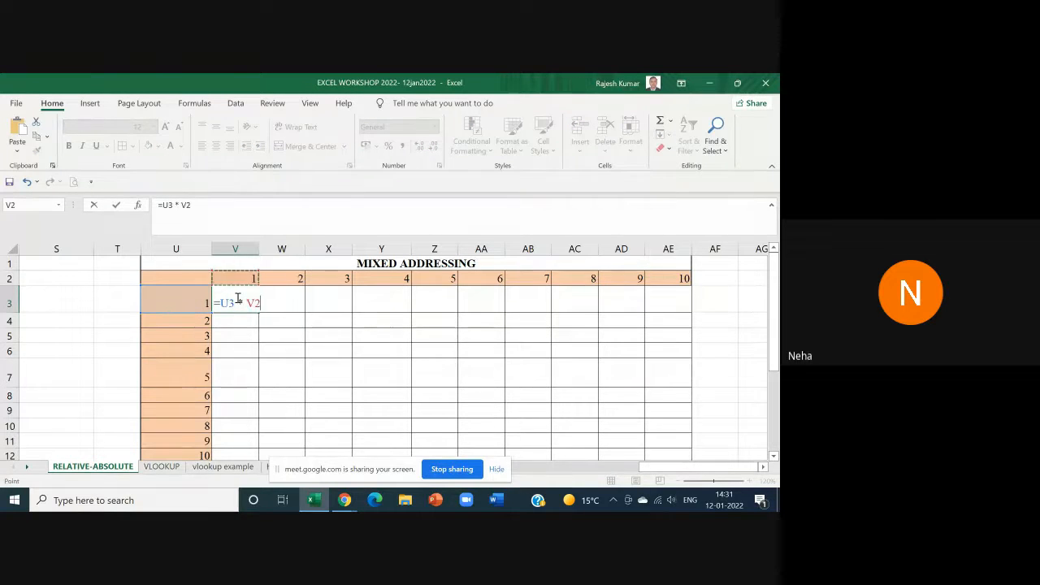
key("Return")
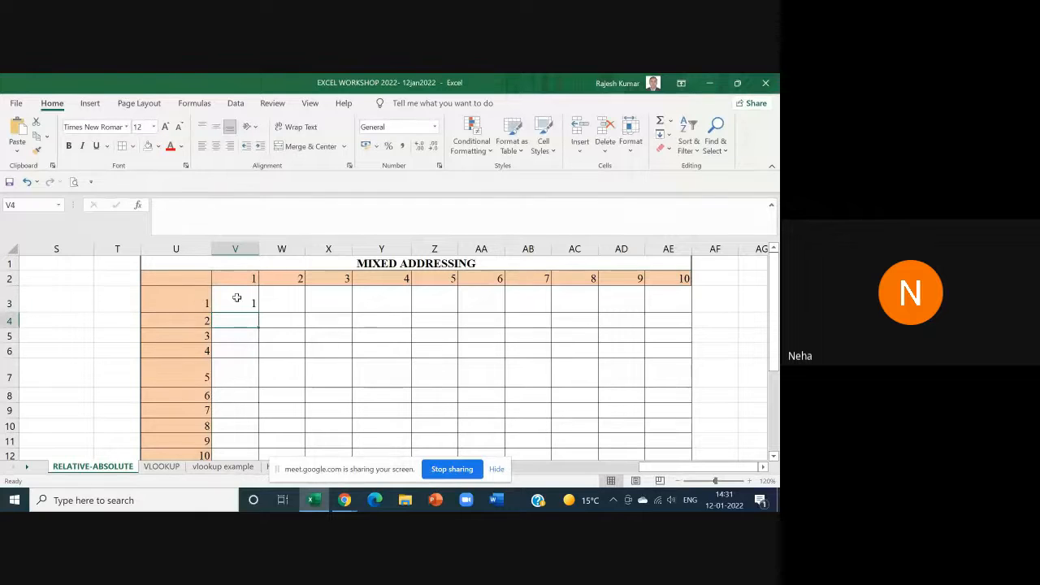
Step: Check V3's relative formula and copy it across and down to fill V3:AE12
double_click(236, 299)
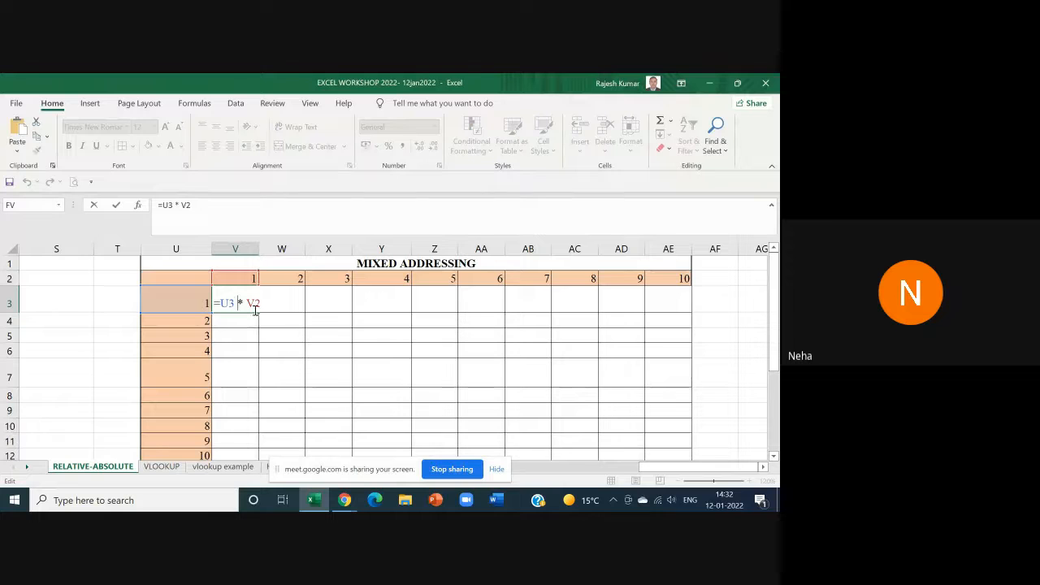
key("Escape")
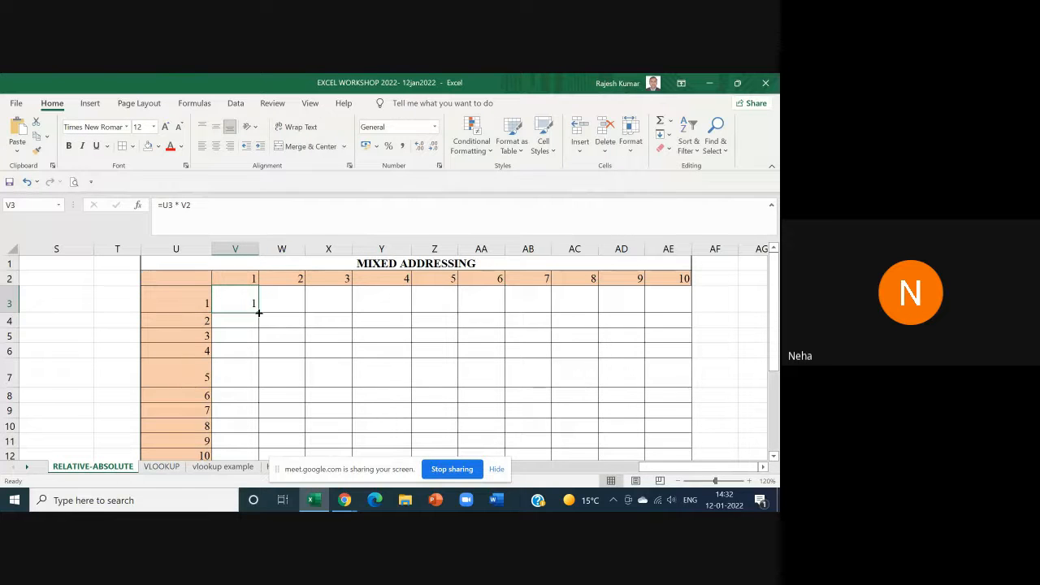
left_click_drag(258, 312, 666, 419)
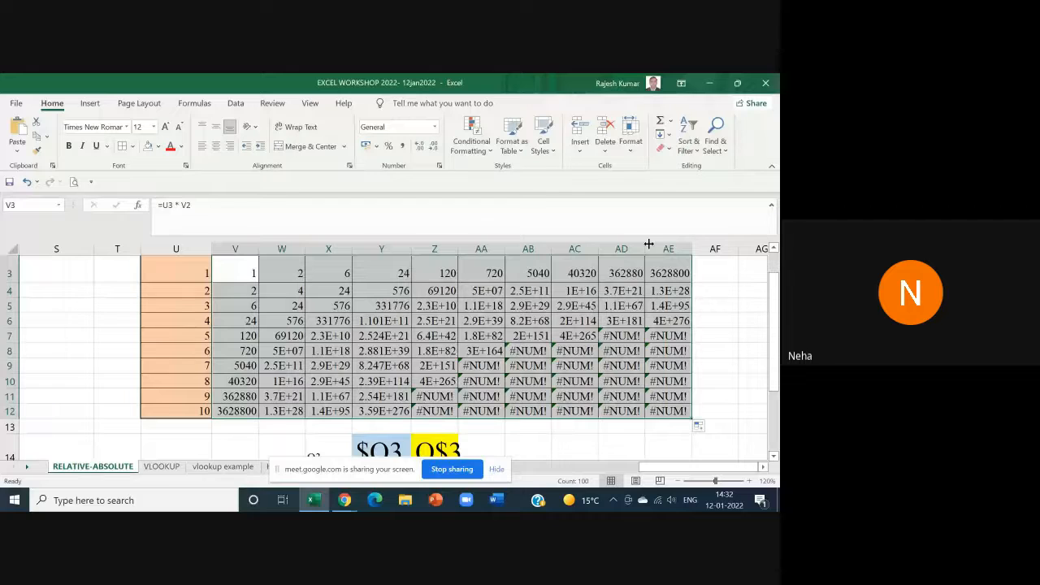
scroll(402, 392, "up", 1)
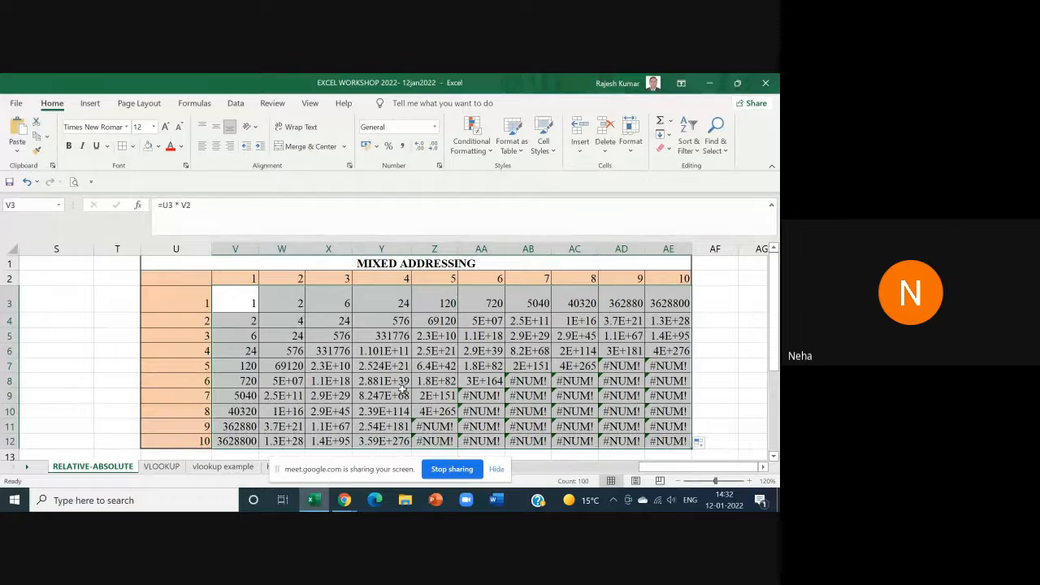
Step: Inspect the relative references in the formulas of V3, W3 and X3 of the Mixed Addressing table
double_click(232, 296)
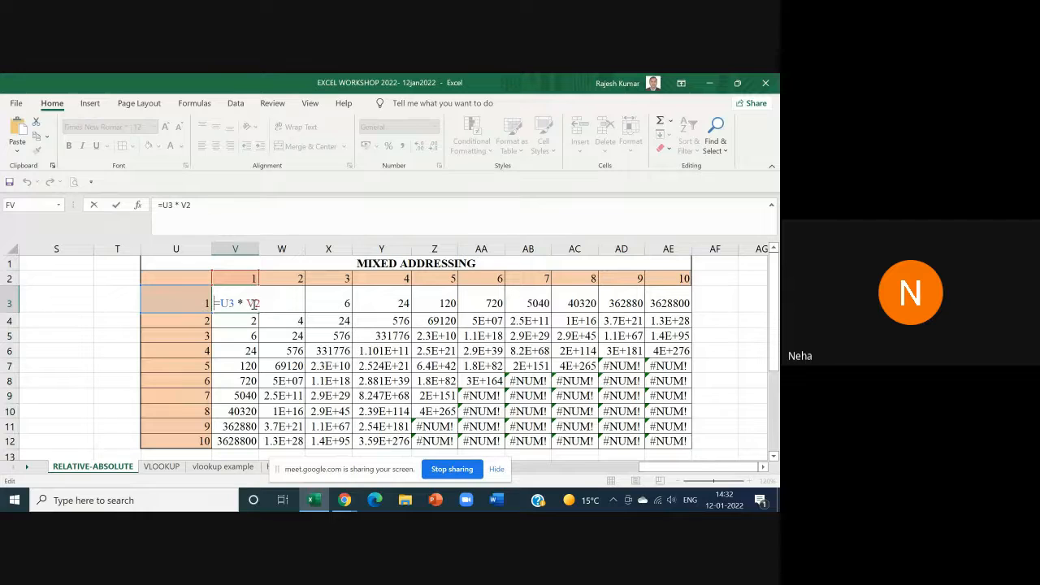
key("Escape")
double_click(272, 301)
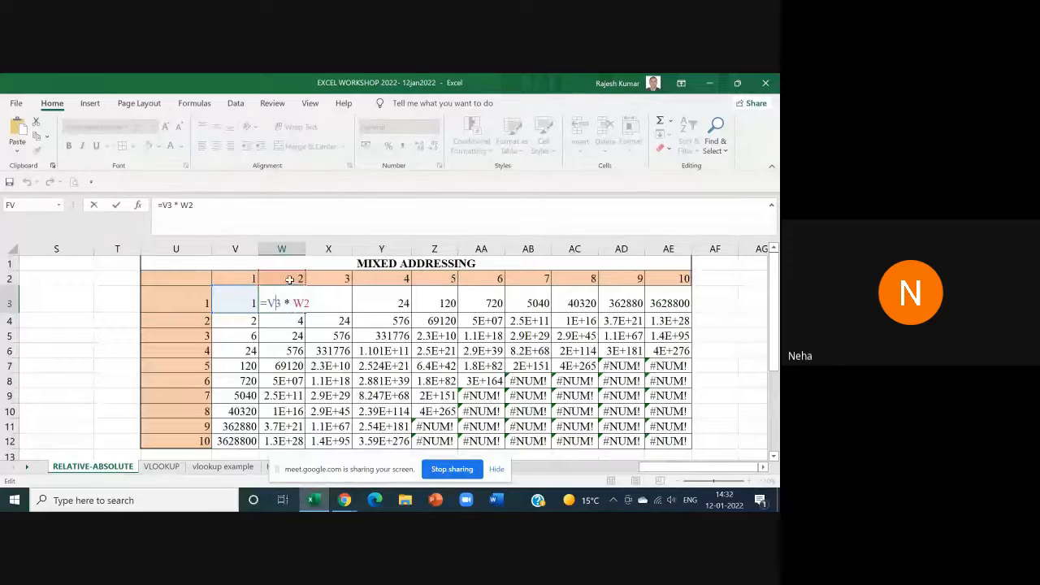
key("ctrl+Return")
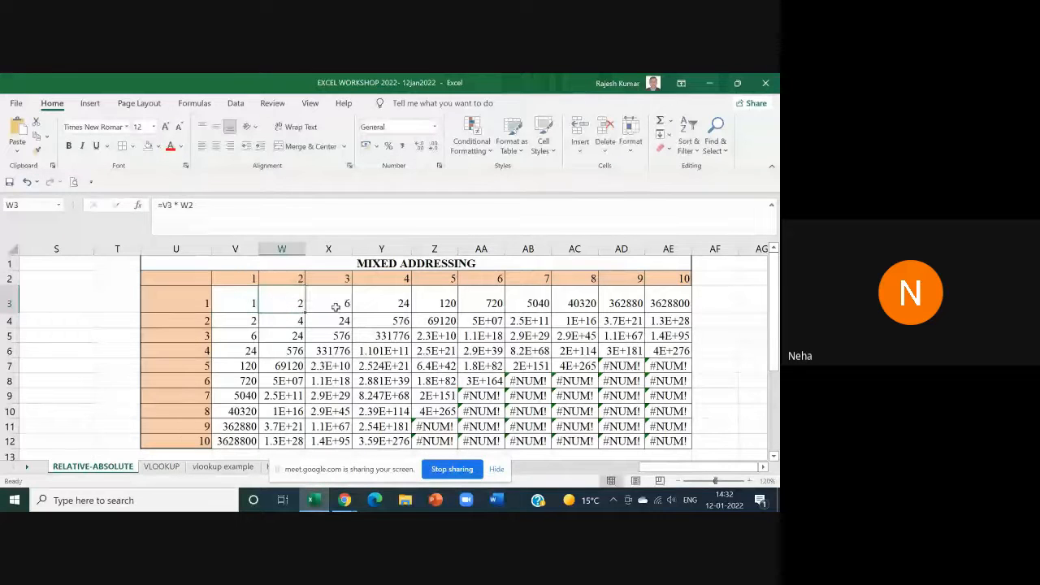
double_click(336, 303)
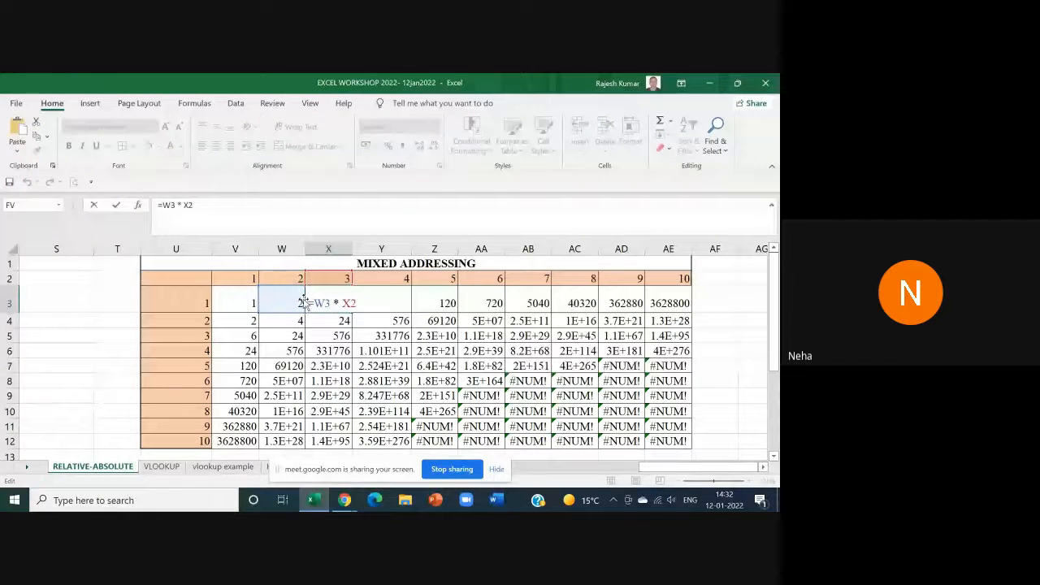
key("Escape")
Step: Clear the products in V3:AE12 of the multiplication table
left_click_drag(235, 303, 673, 442)
key("Delete")
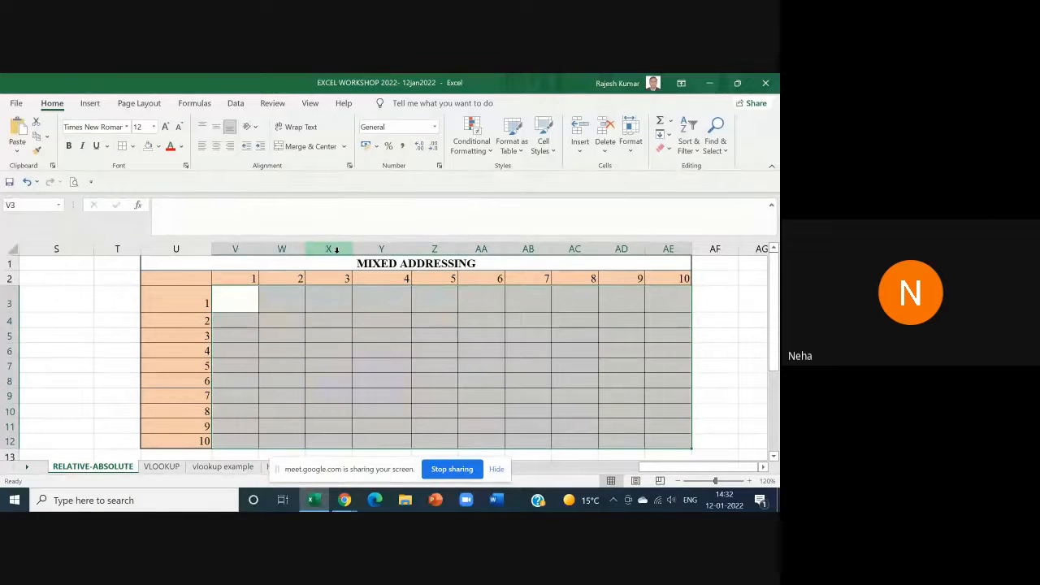
Step: Enter the absolute reference example $P$3 as text in S3
left_click(71, 291)
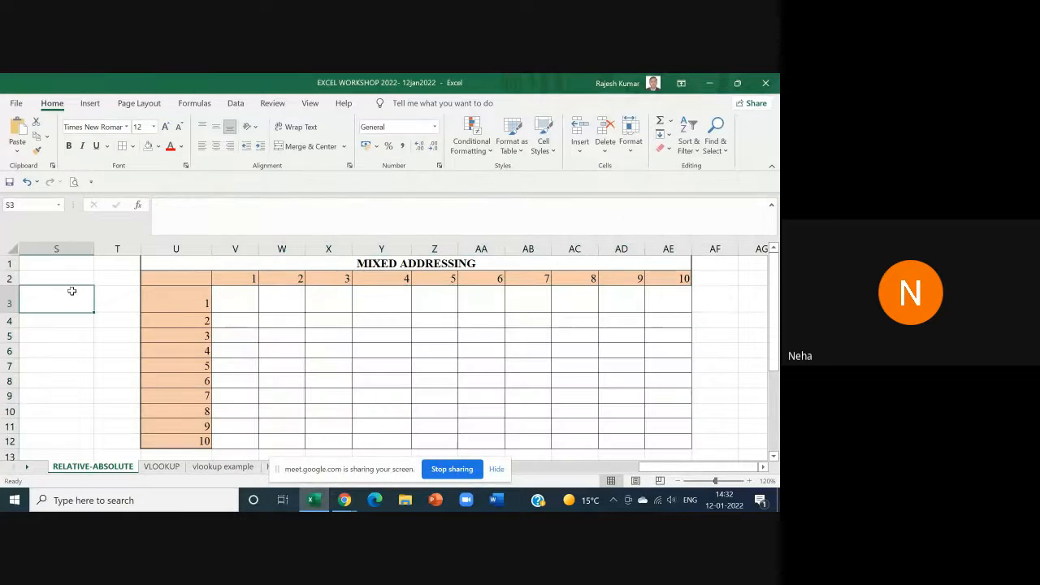
type("P3")
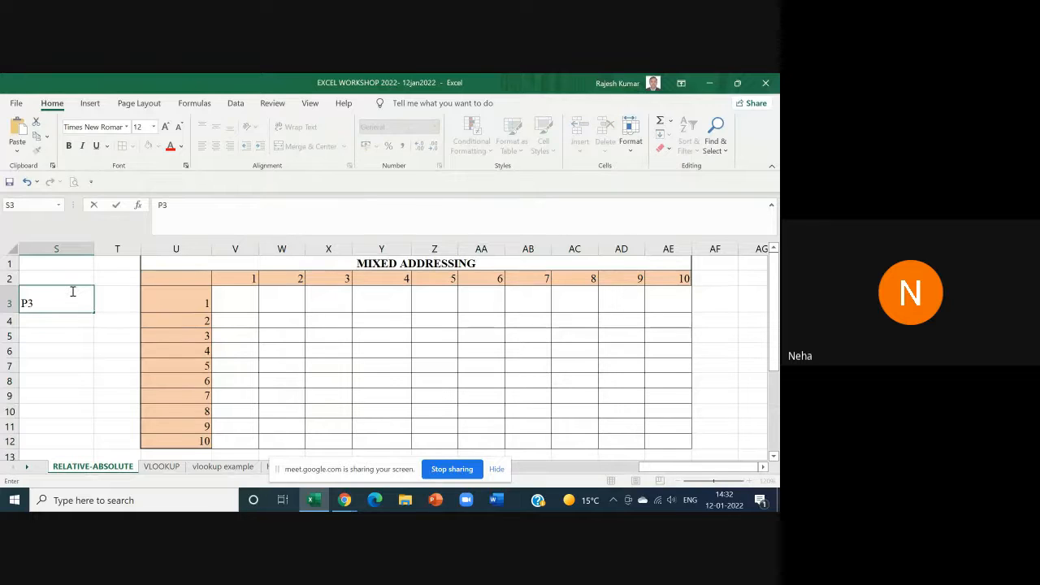
key("BackSpace")
key("BackSpace")
type("$P$3")
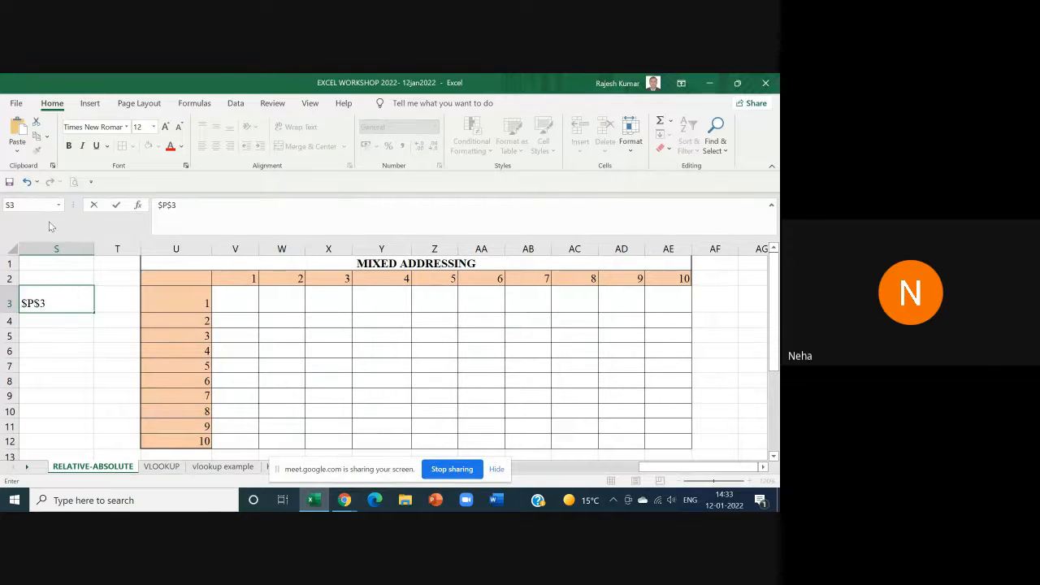
left_click(73, 349)
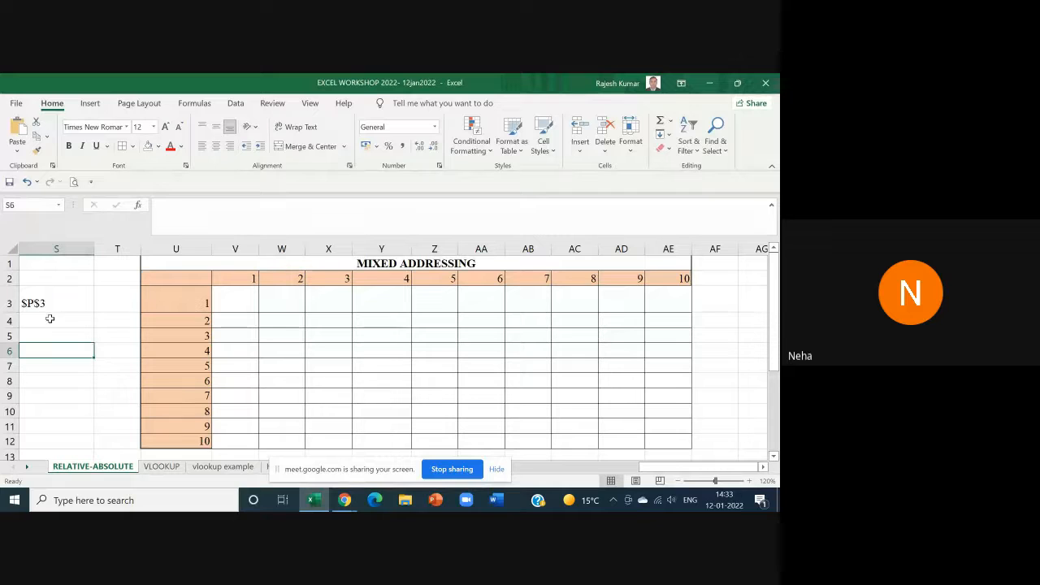
Step: Enter the mixed reference examples $P3 in S5 and P$3 in S7
left_click(49, 318)
left_click(42, 337)
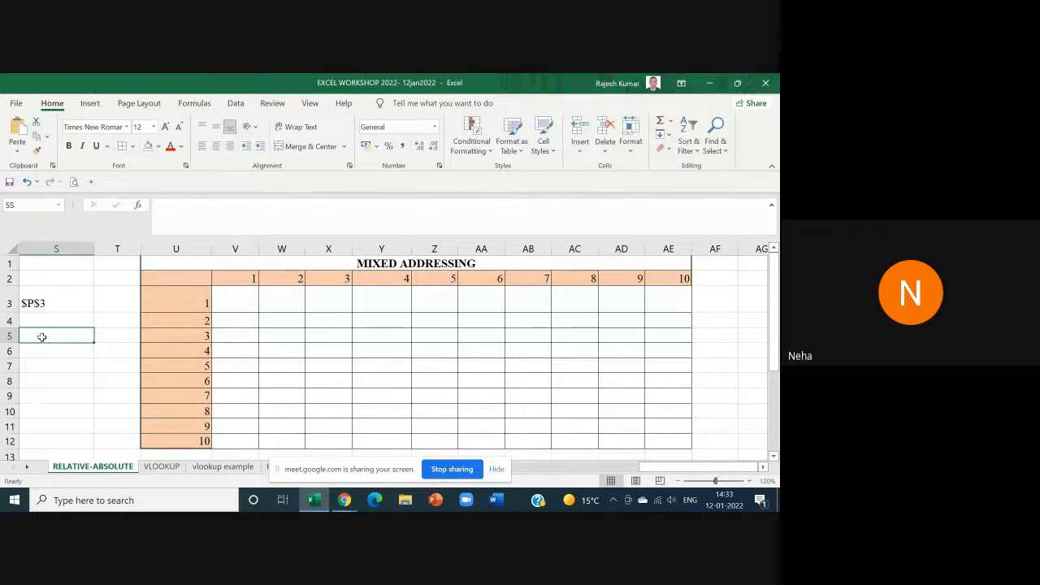
type("$P3")
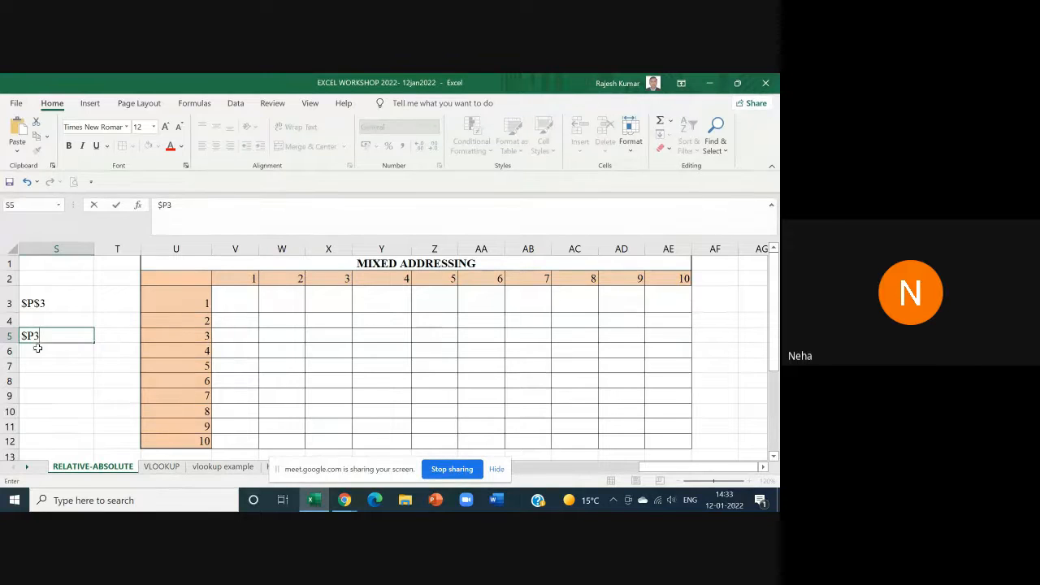
left_click(42, 368)
type("P")
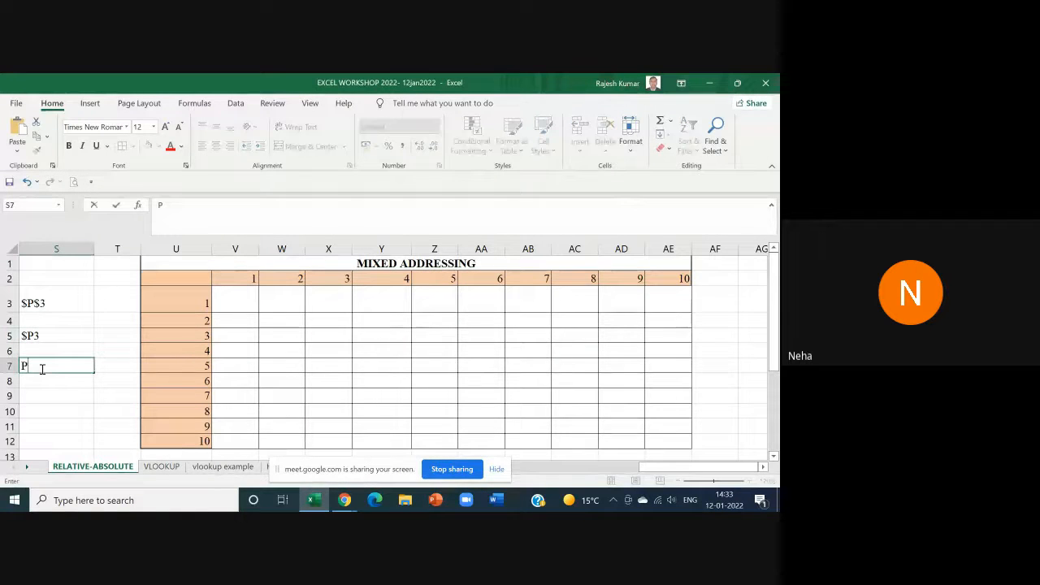
type("$3")
Step: Fill the two mixed reference examples in S5 and S7 with yellow
left_click(39, 336)
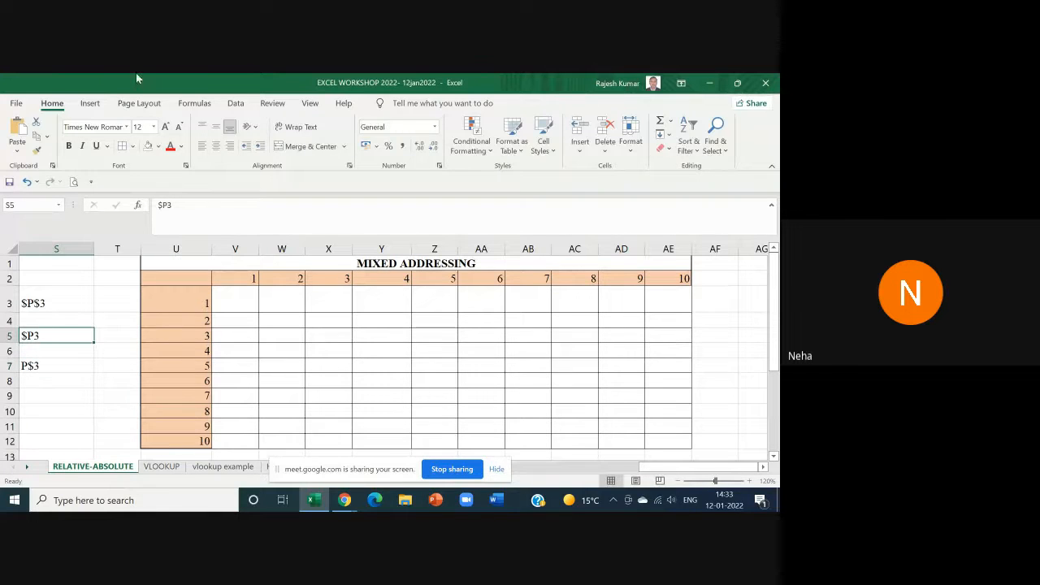
left_click(160, 147)
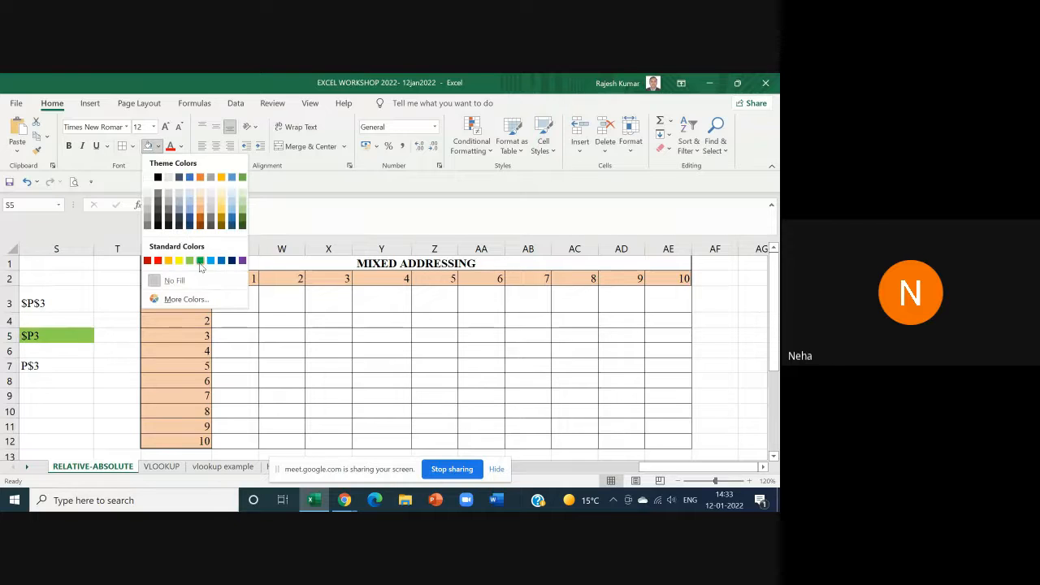
left_click(179, 261)
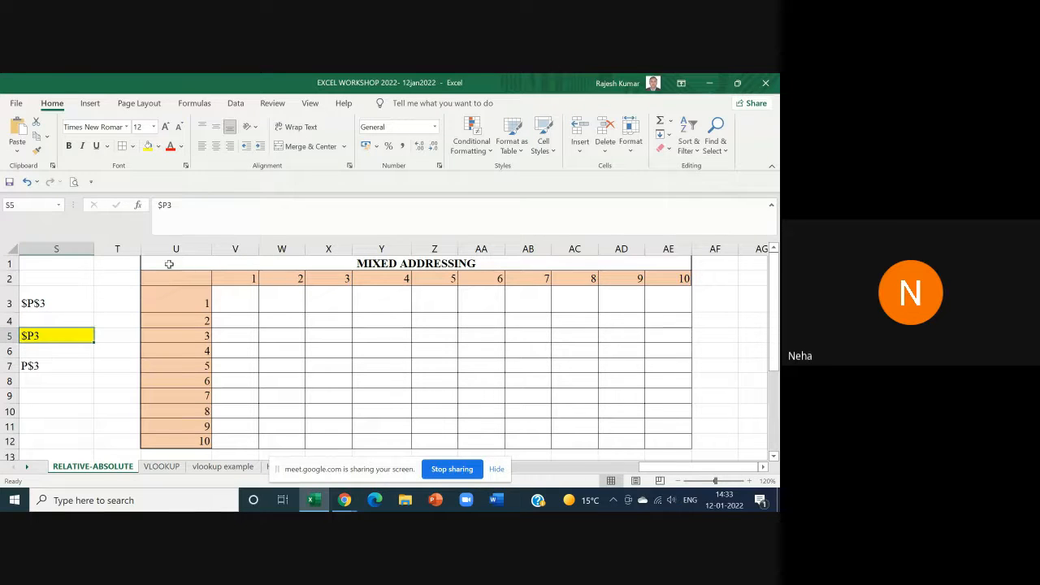
left_click(48, 363)
left_click(149, 146)
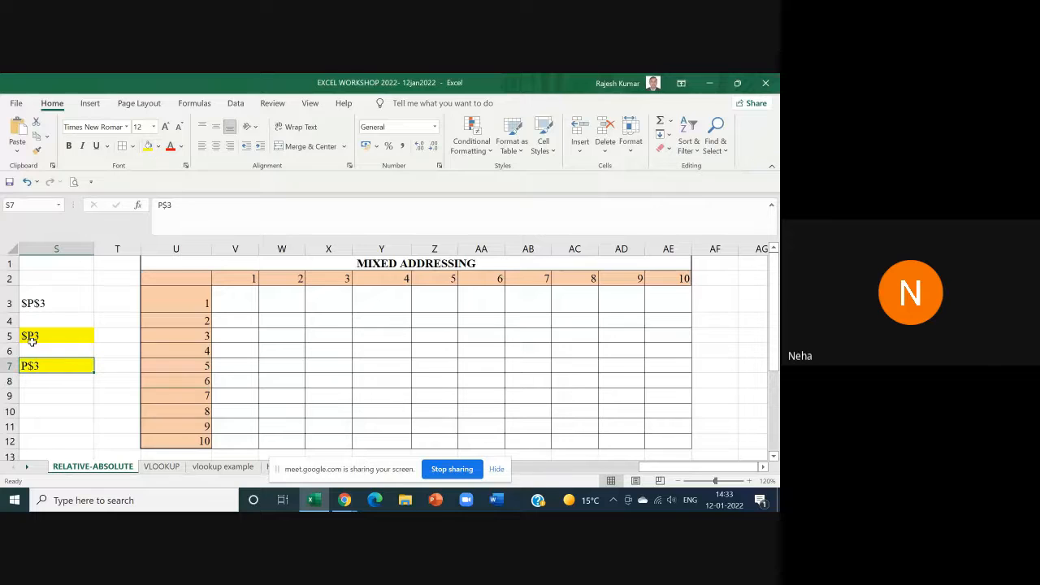
Step: Review the mixed reference examples in S5 and S7, comparing the locked column with the locked row
left_click(35, 334)
left_click(33, 364)
left_click(678, 480)
left_click(86, 382)
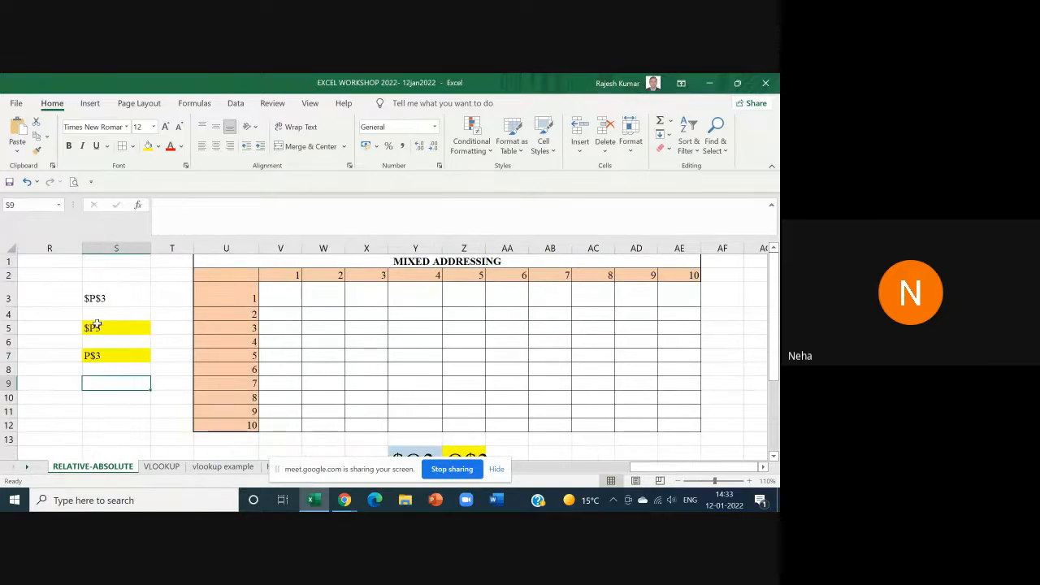
left_click(112, 329)
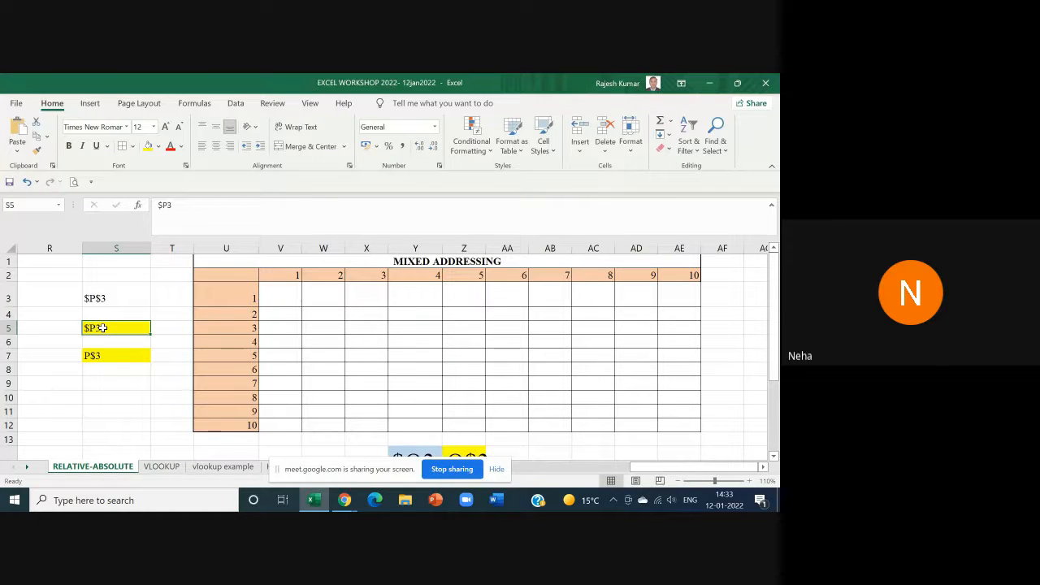
left_click(94, 356)
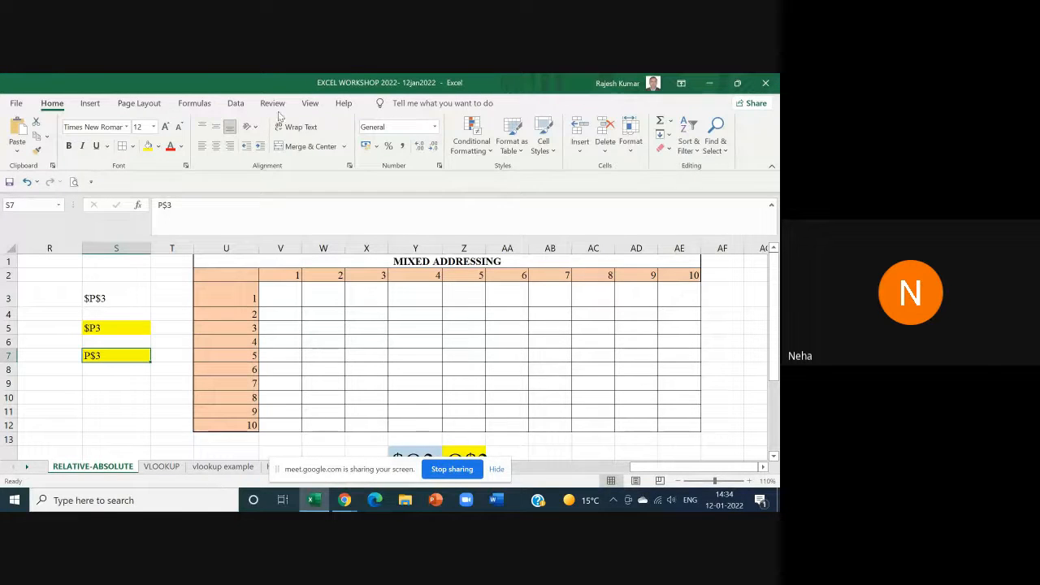
scroll(472, 370, "up", 2)
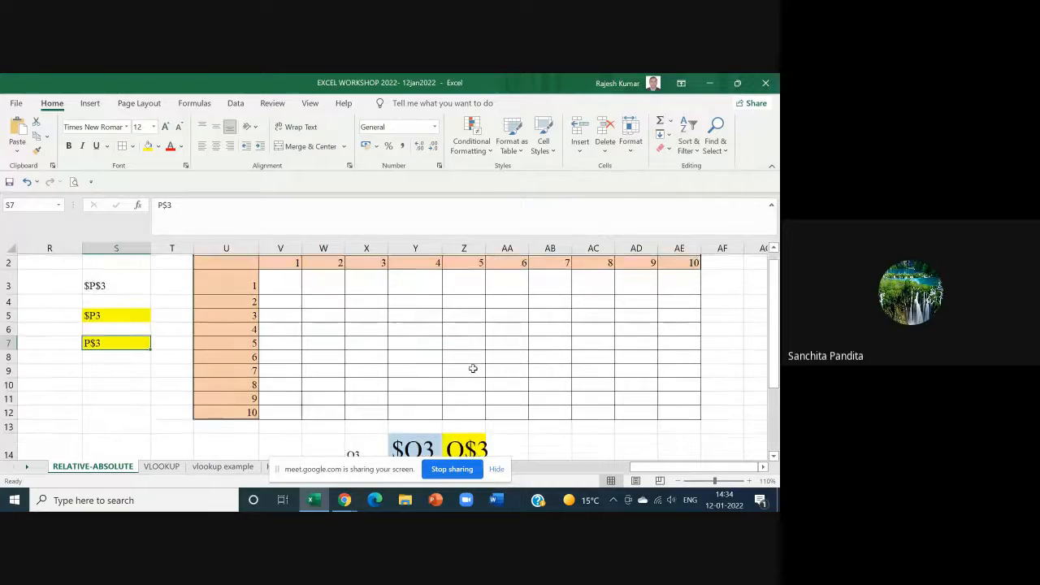
scroll(476, 366, "down", 5)
scroll(479, 363, "up", 1)
scroll(480, 363, "up", 3)
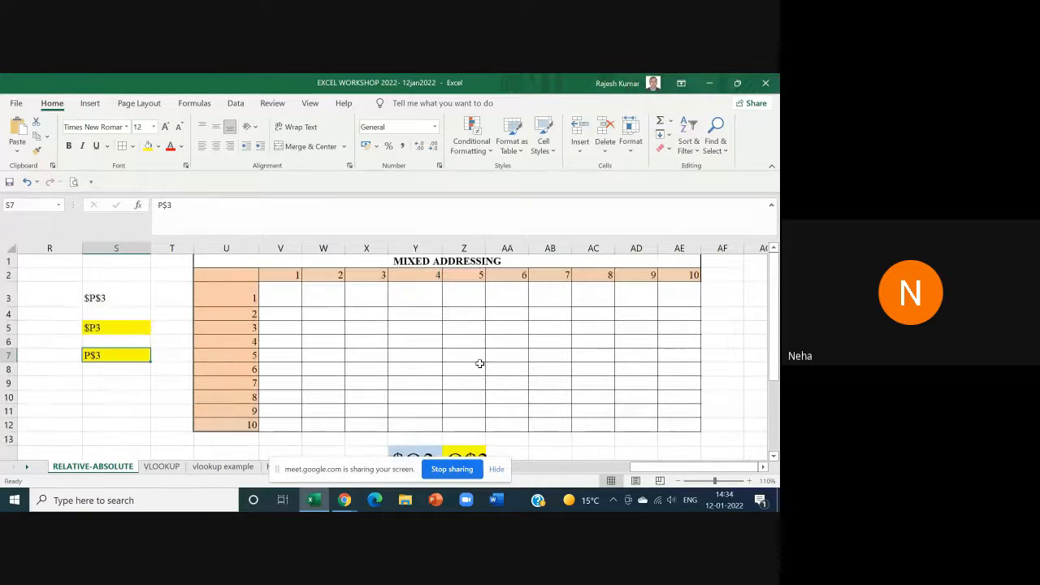
left_click(288, 299)
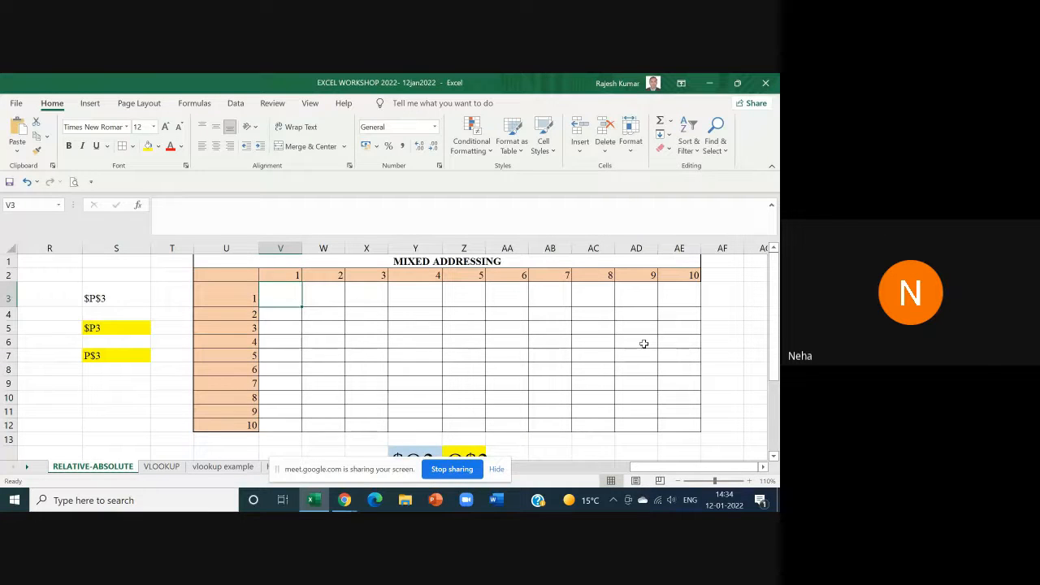
type("=")
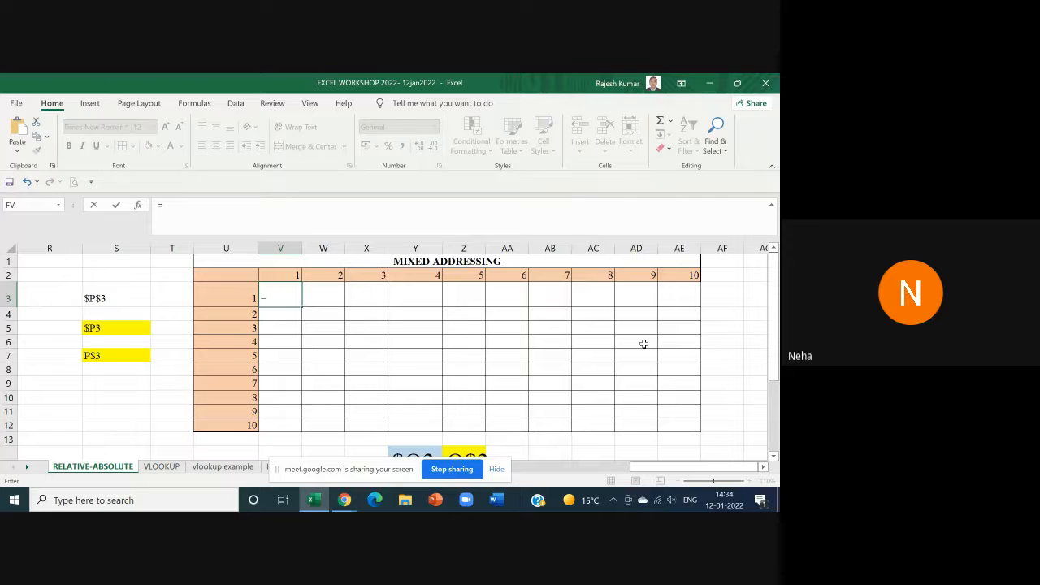
type("$")
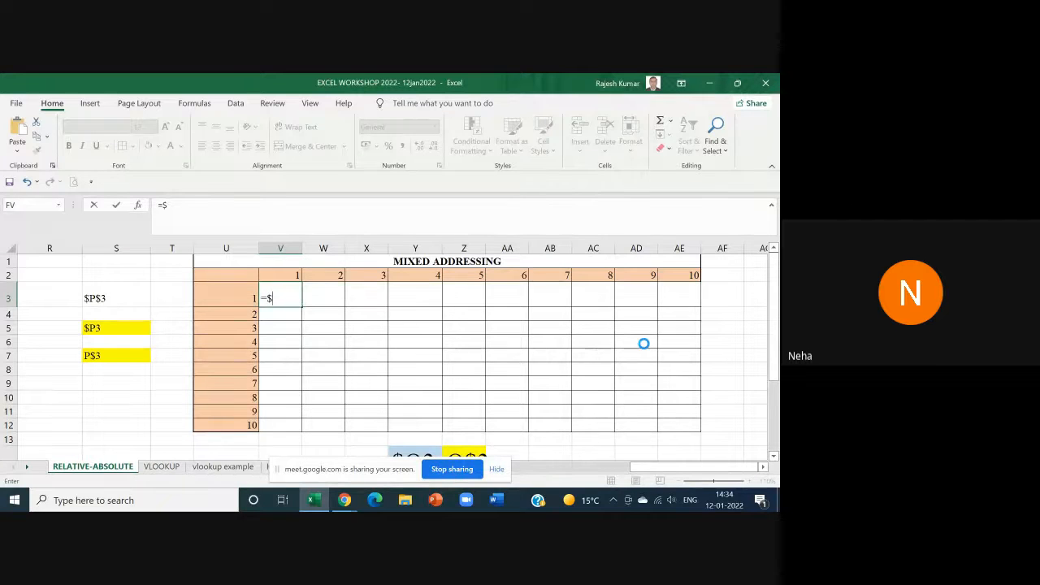
key("Return")
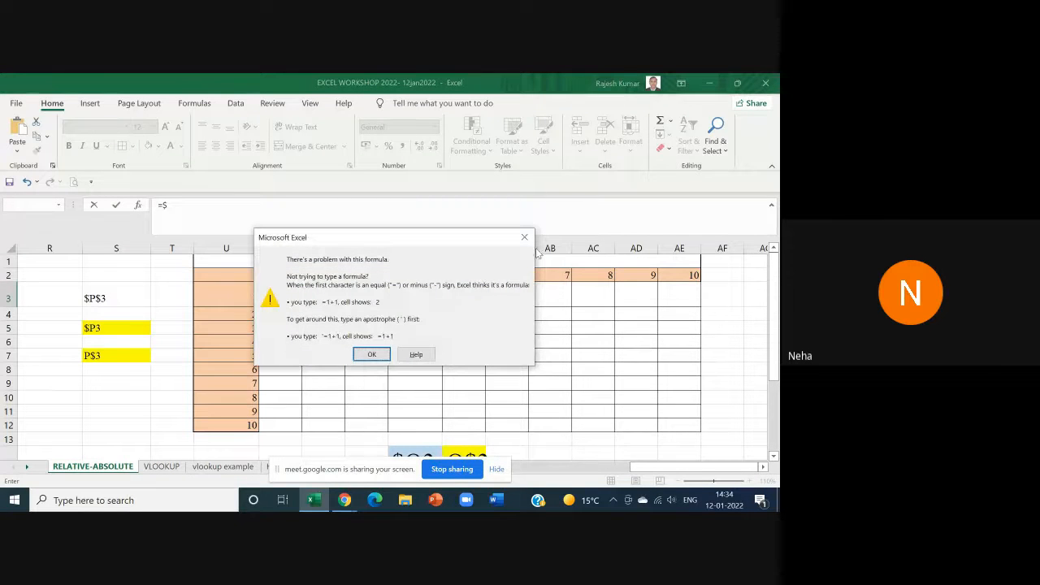
key("Return")
key("BackSpace")
key("BackSpace")
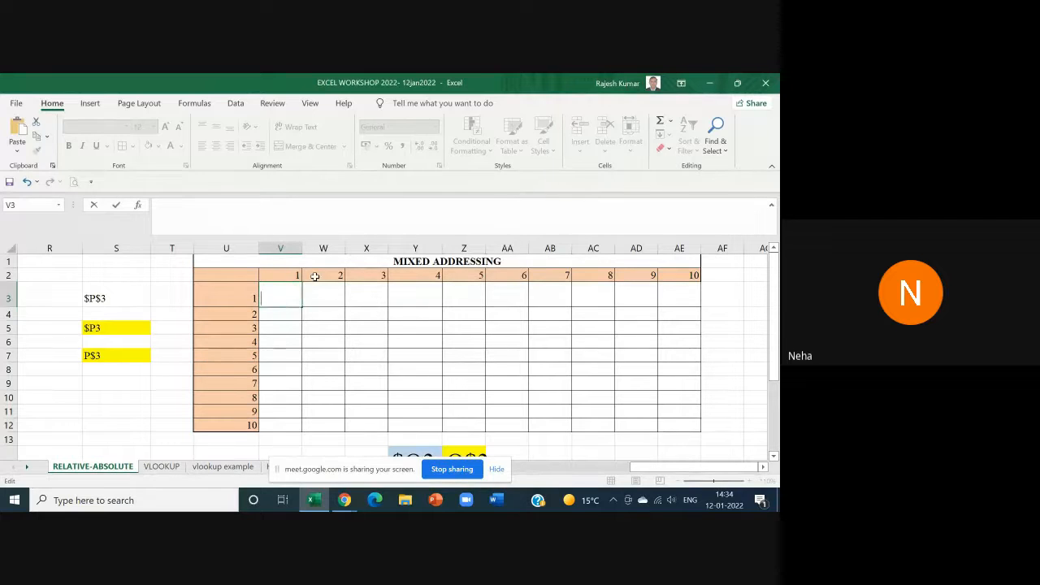
Step: Build a formula in V3 that multiplies row heading U3 by column heading V2
type("=")
left_click(216, 291)
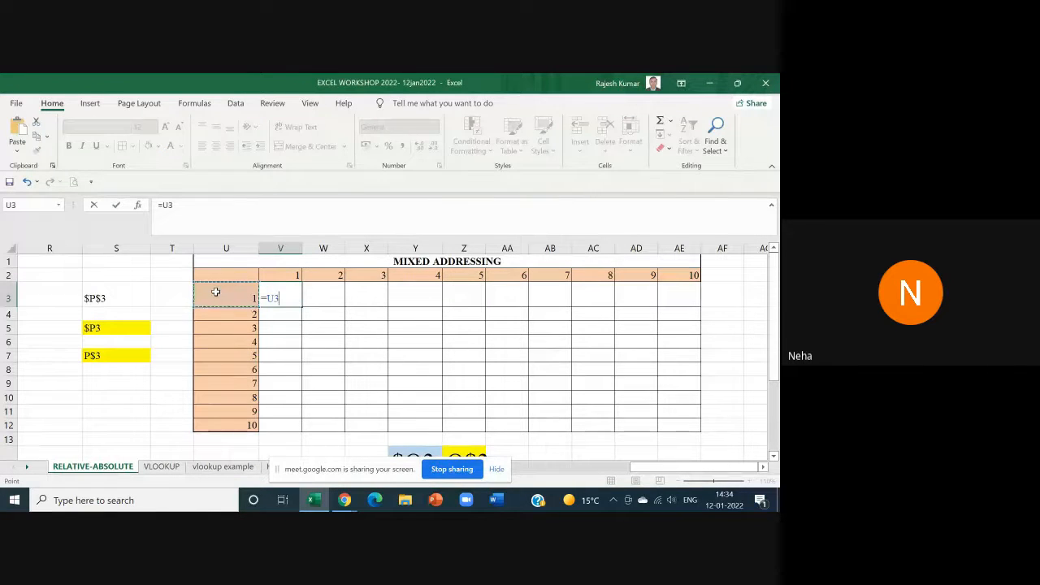
type("*")
left_click(281, 274)
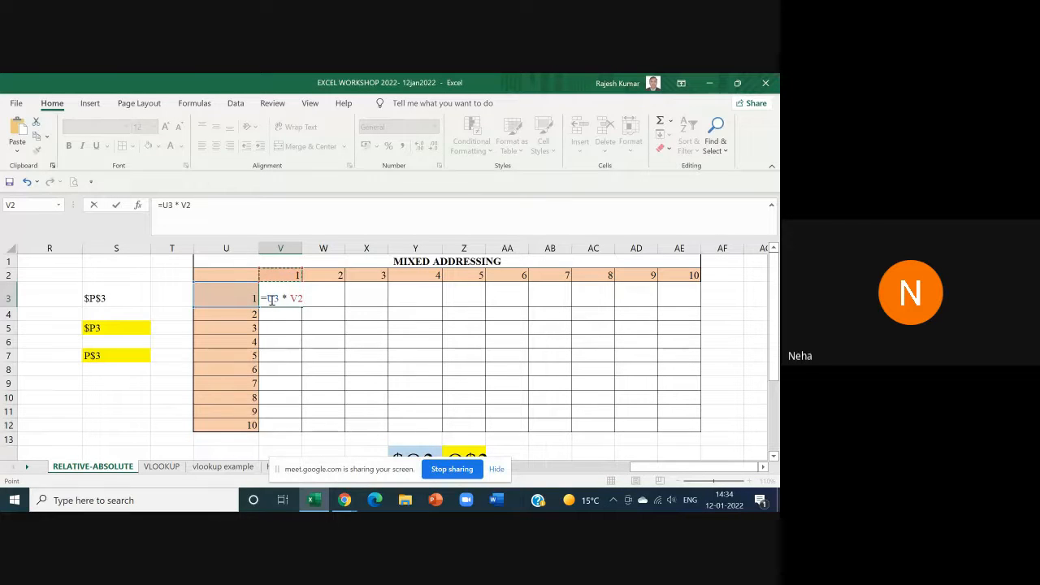
Step: Lock column U in the first reference and row 2 in the second, and enter V3's formula as =$U3 * V$2
left_click(271, 299)
key("F4")
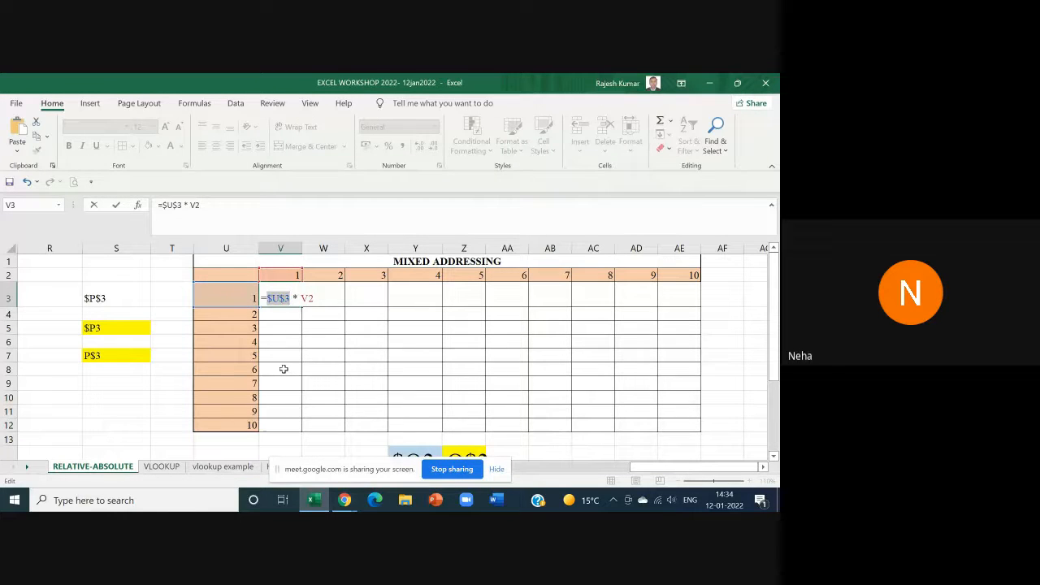
key("F4")
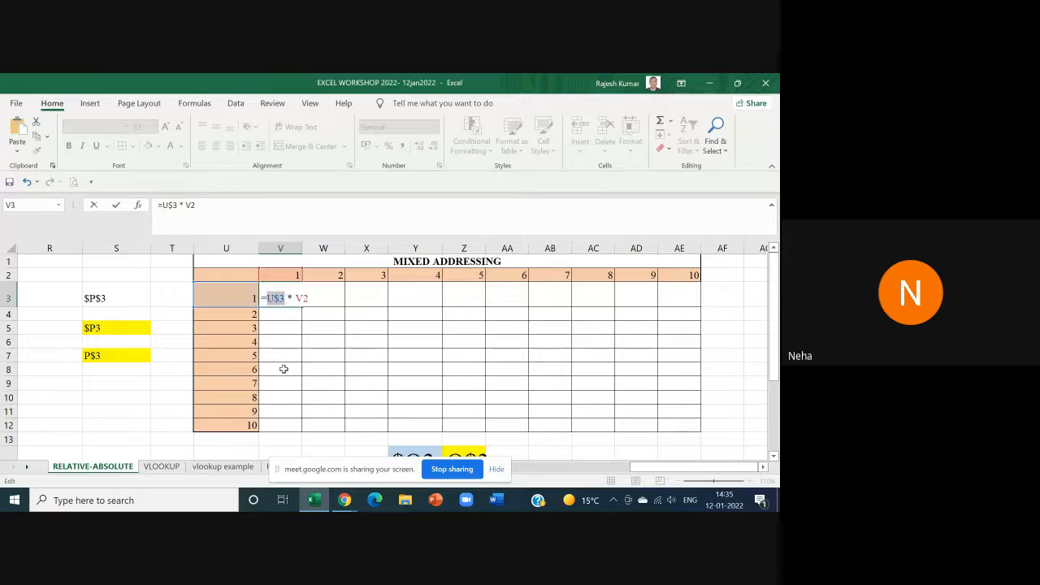
key("F4")
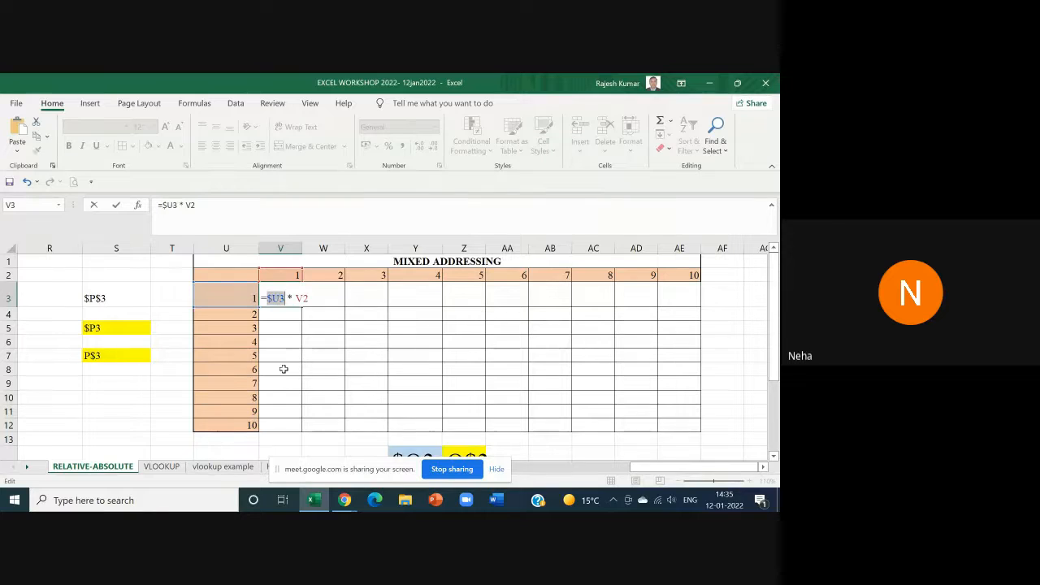
left_click(303, 297)
key("F4")
key("F4")
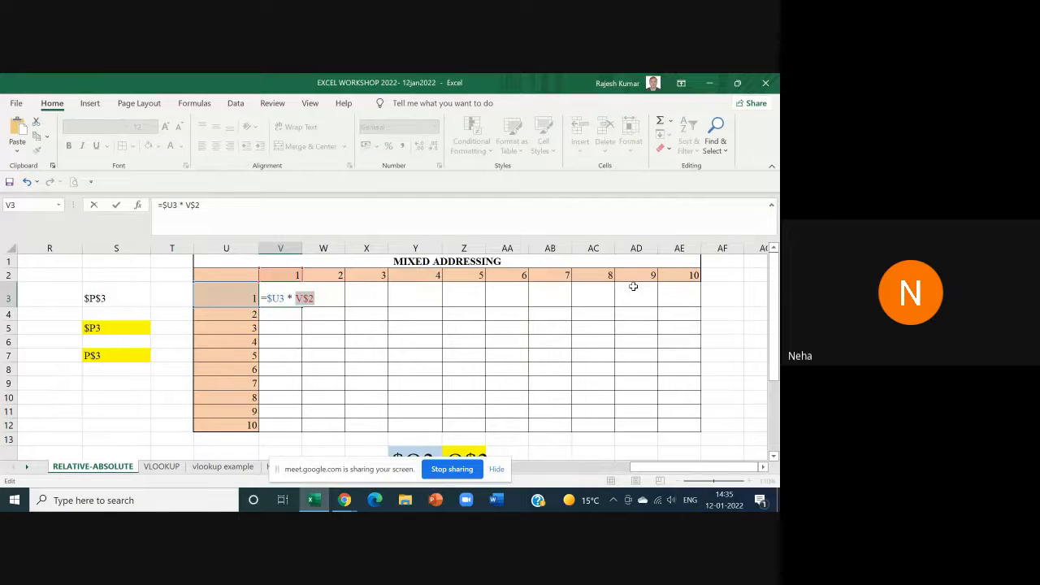
key("Return")
Step: Copy V3's mixed-reference formula across and down to fill V3:AE12, and undo the fill
left_click(292, 299)
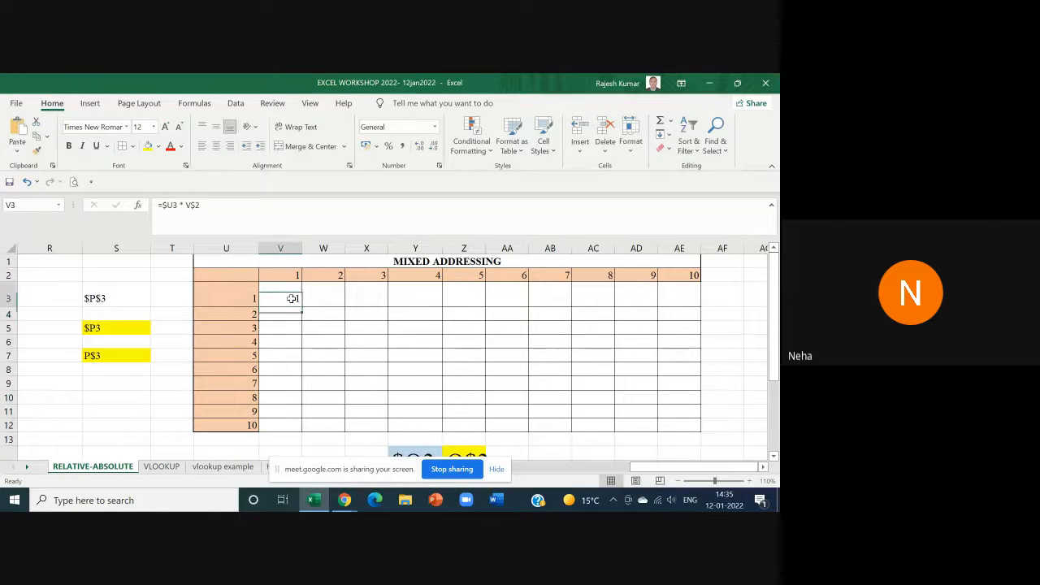
left_click_drag(303, 313, 693, 417)
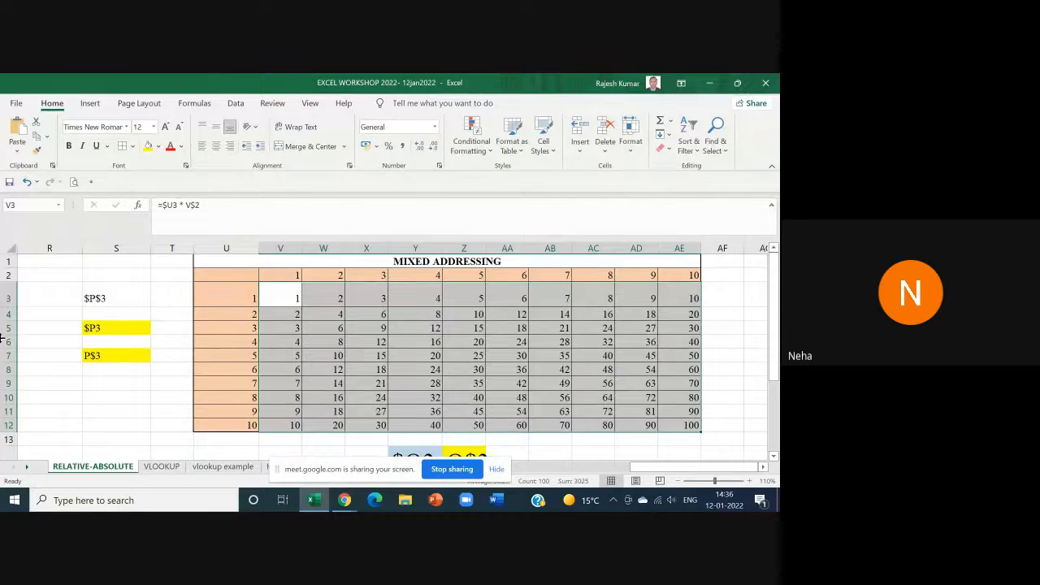
key("ctrl+z")
key("ctrl+z")
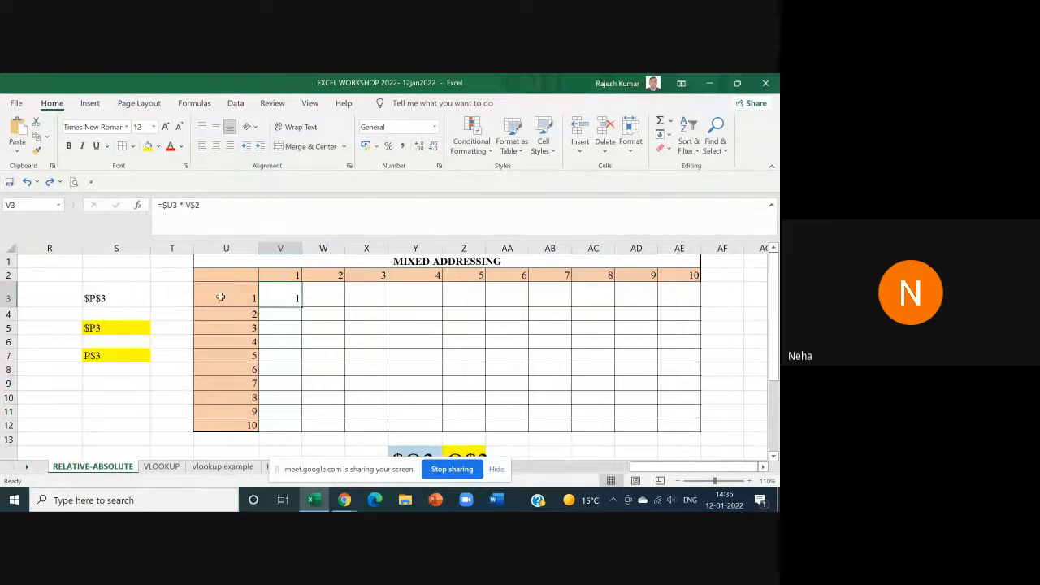
Step: Clear V3 and rebuild its formula to multiply row heading U3 by column heading V2
key("Delete")
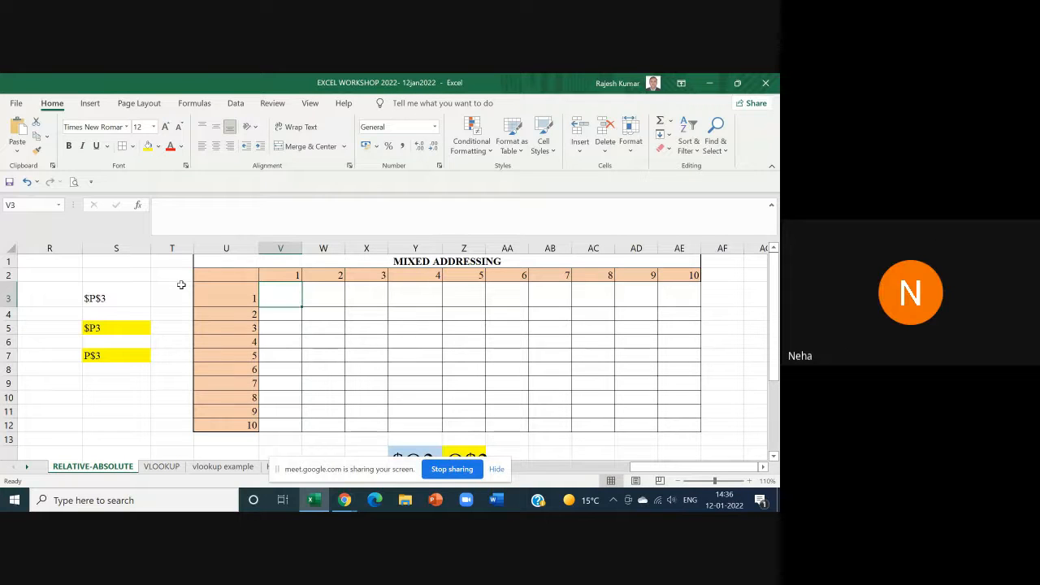
type("=")
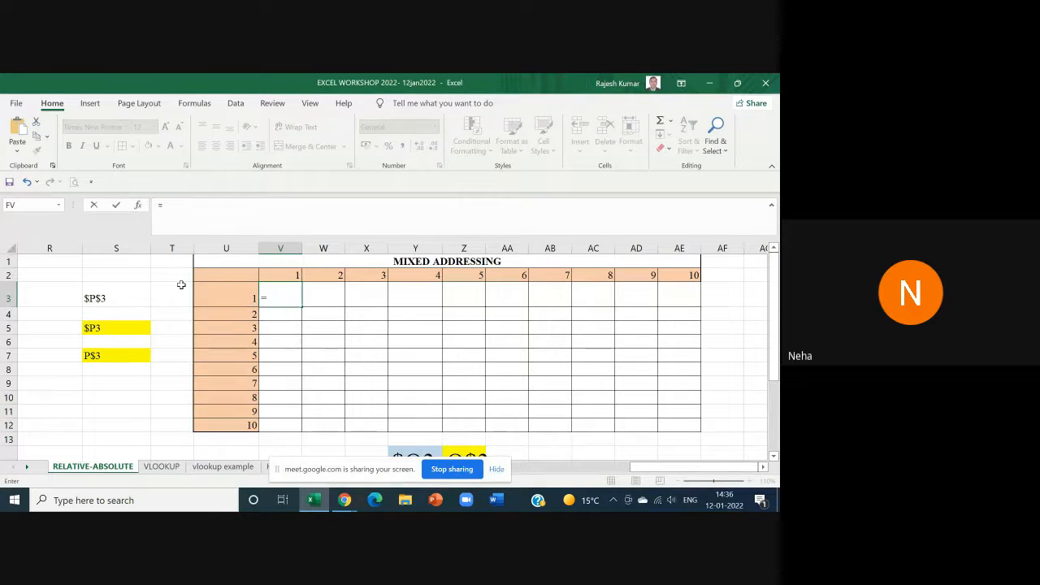
key("Escape")
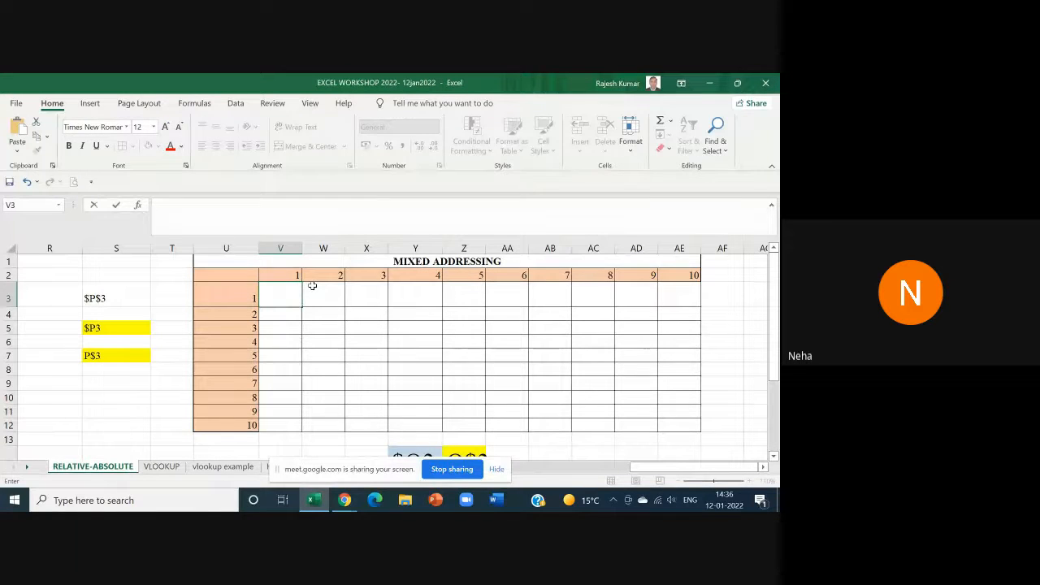
type("=")
left_click(250, 295)
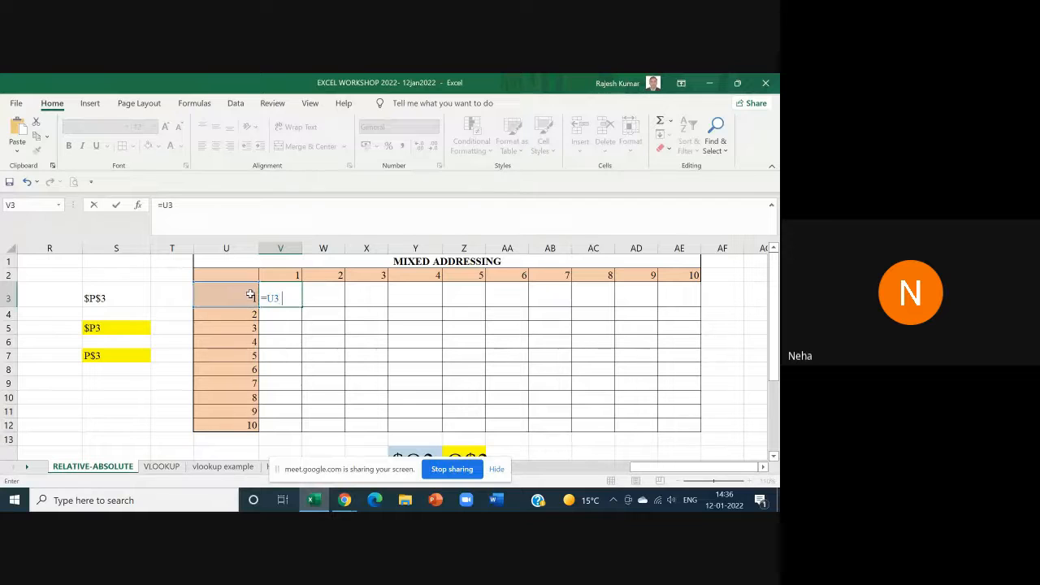
type("*")
left_click(272, 277)
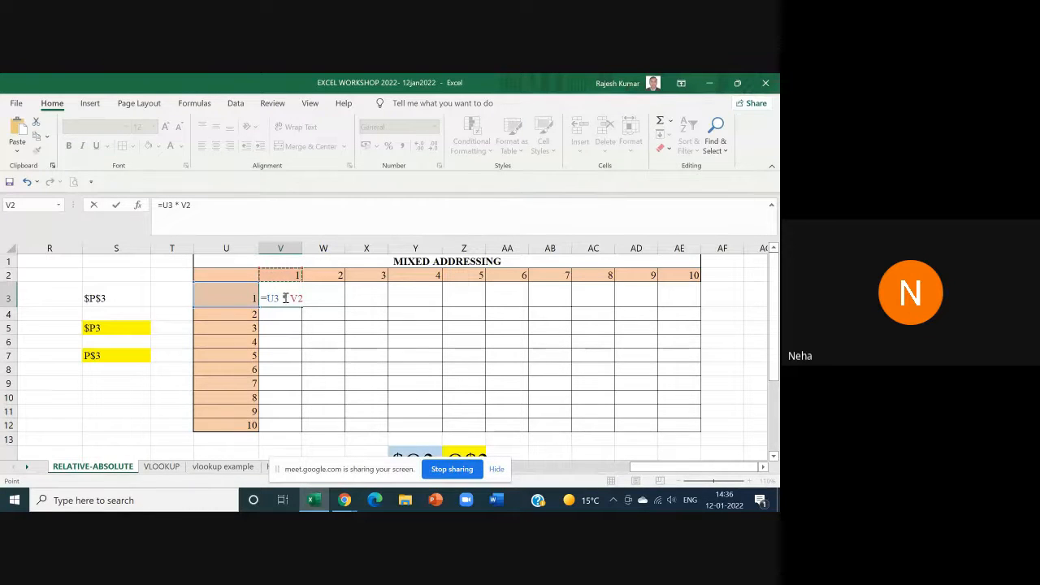
Step: Lock column U in the first reference and row 2 in the second, entering V3's formula as =$U3 * V$2
left_click(275, 298)
key("F4")
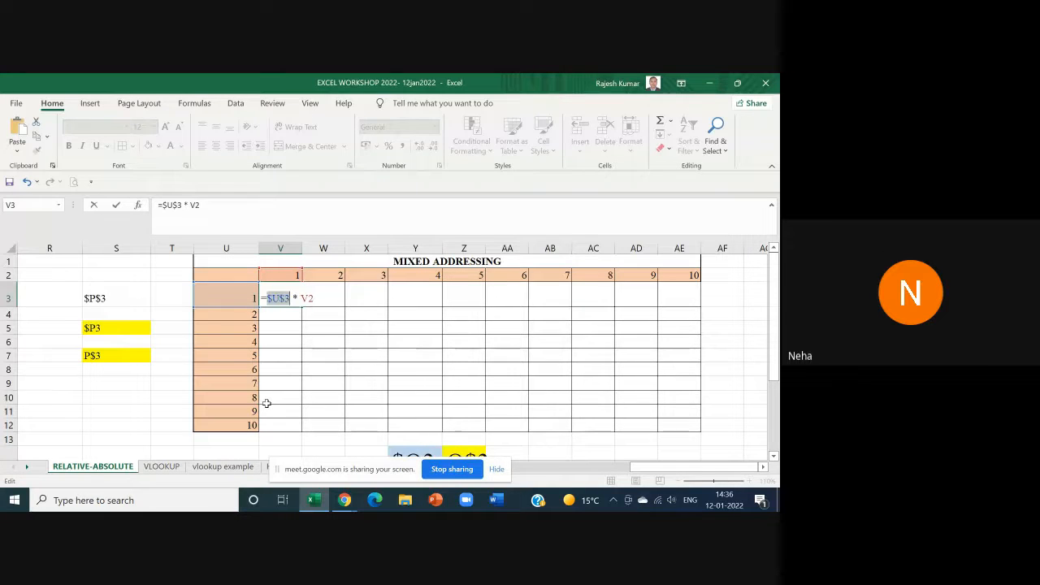
key("F4")
key("F4")
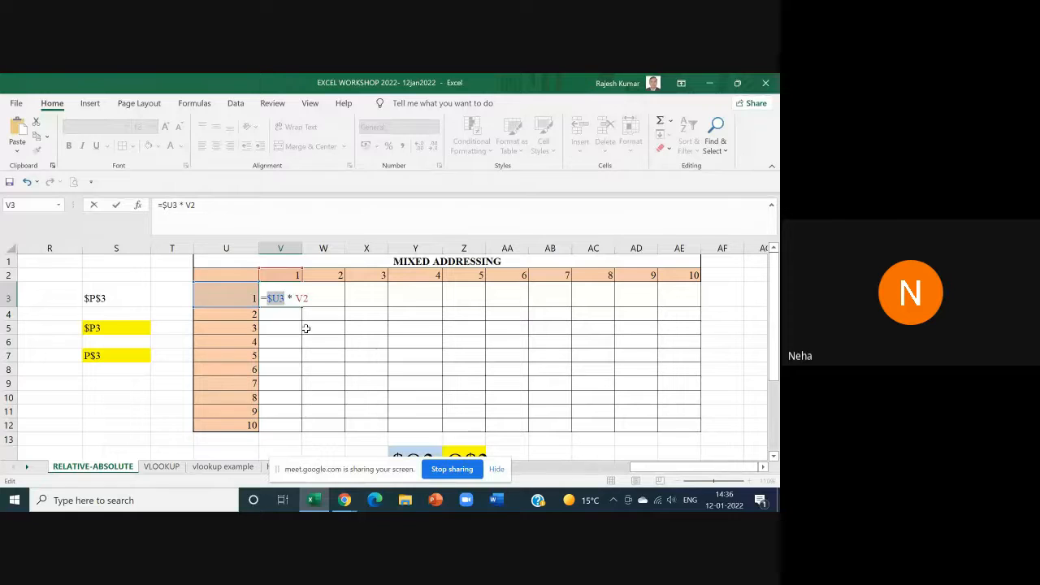
left_click(299, 298)
key("F4")
key("F4")
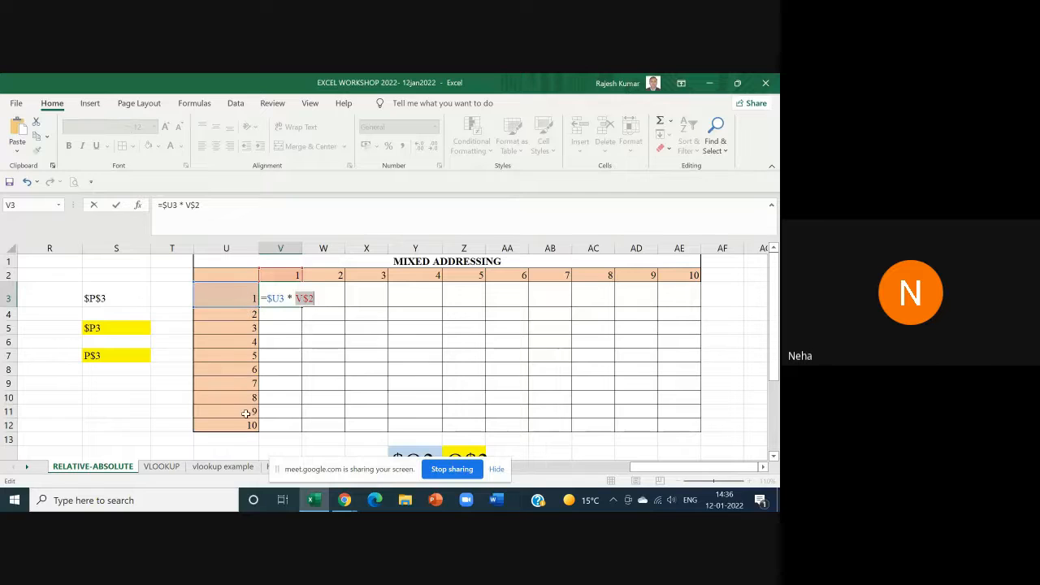
left_click(283, 299)
double_click(283, 299)
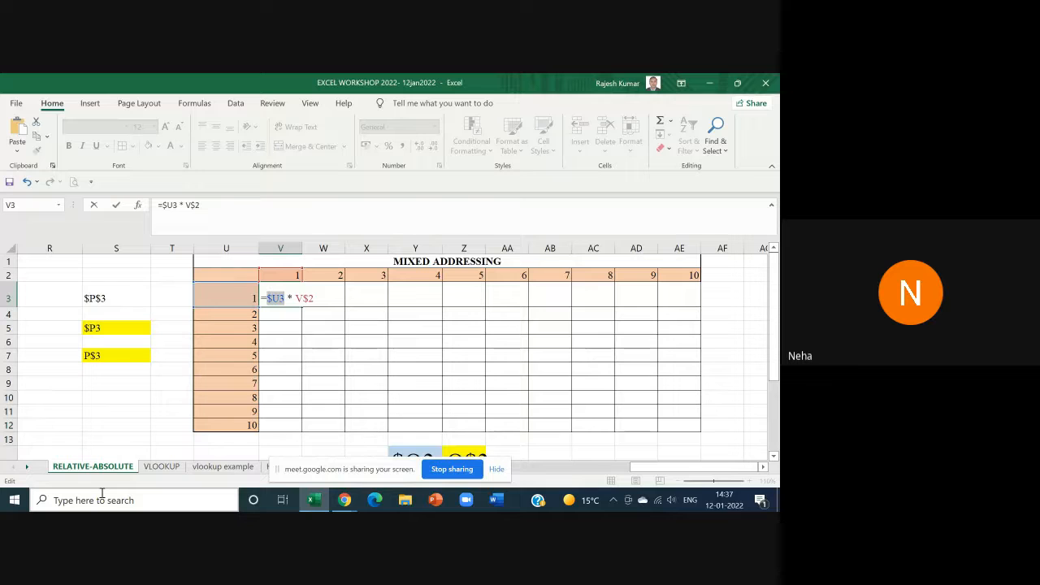
key("Escape")
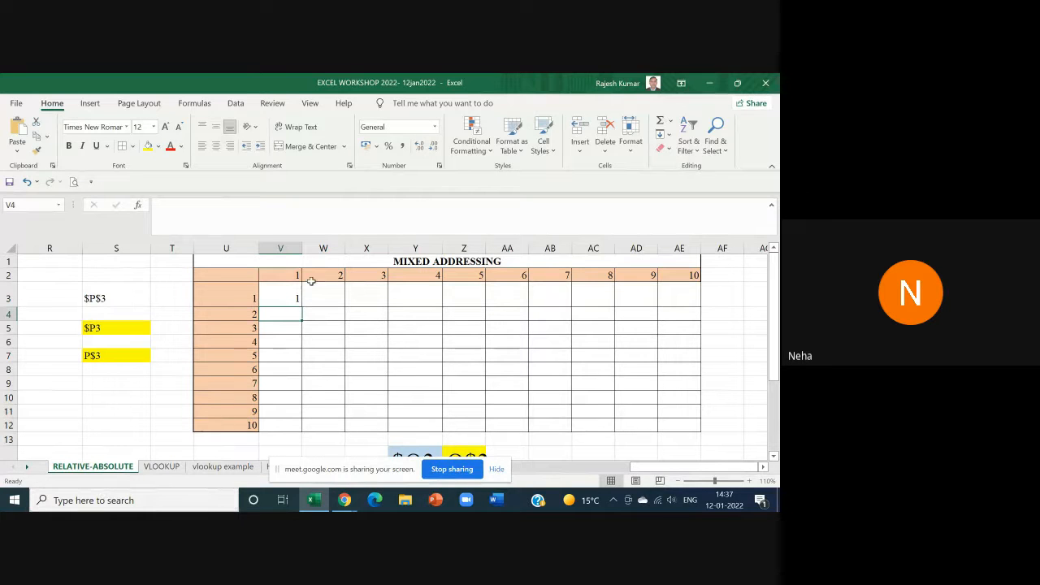
Step: Copy V3's formula across to AE3, and copy that row down to row 12 to complete the multiplication table
left_click_drag(301, 305, 692, 308)
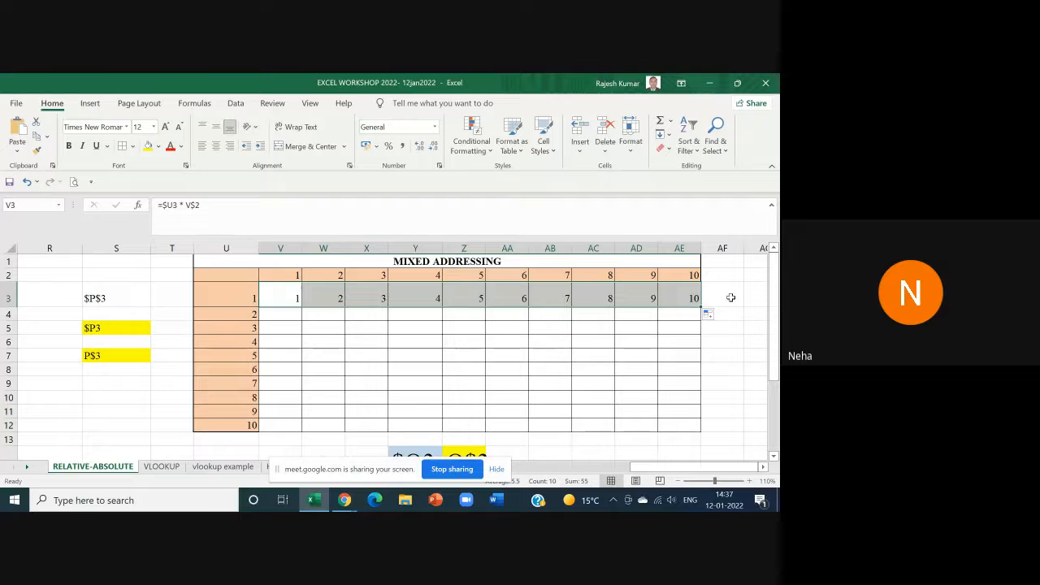
left_click_drag(704, 308, 702, 323)
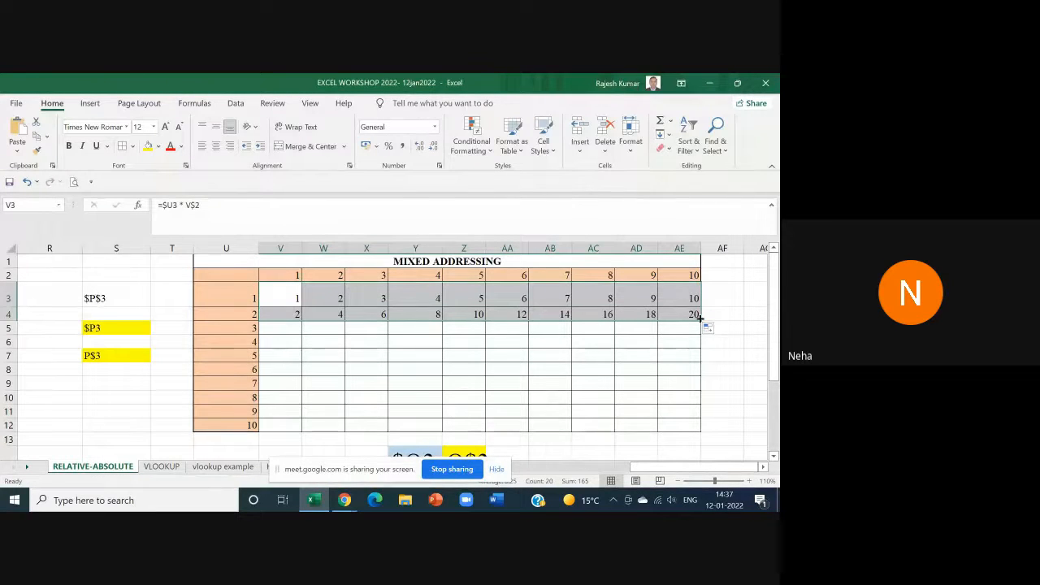
left_click_drag(702, 323, 697, 426)
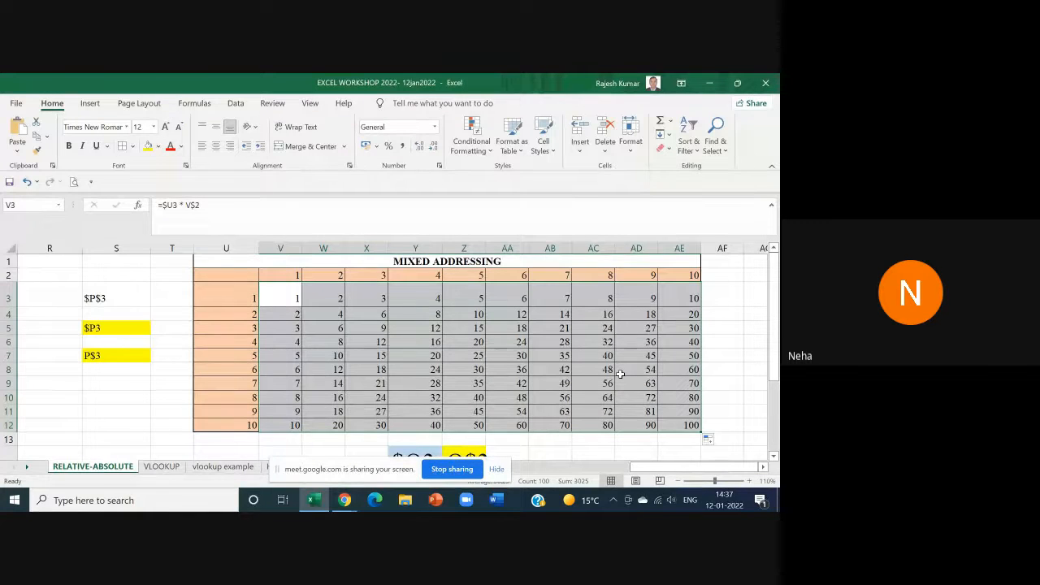
Step: Examine the locked column and locked row references in AE12's copied formula
double_click(690, 426)
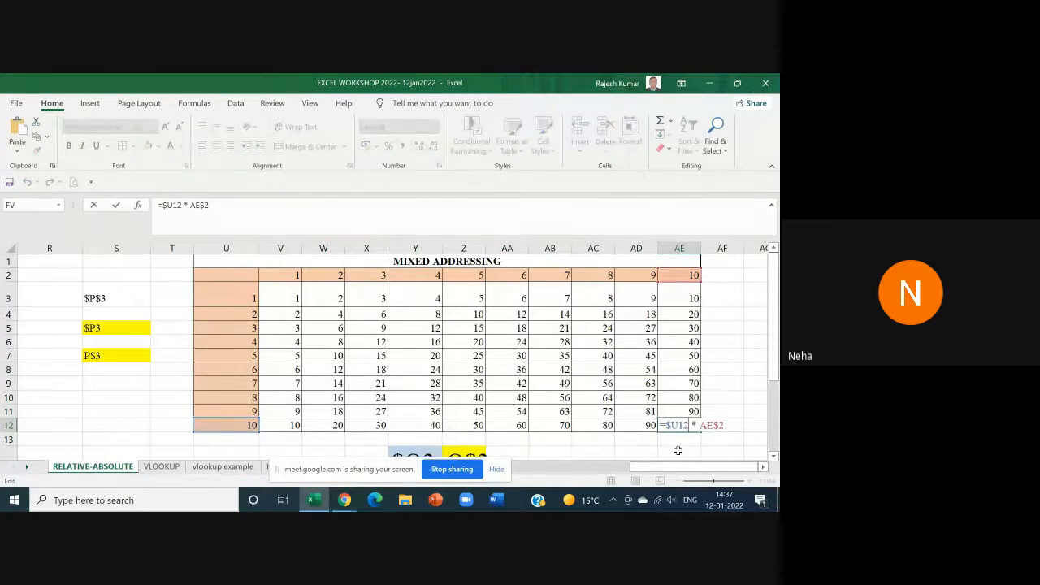
left_click_drag(690, 426, 665, 426)
left_click_drag(701, 426, 723, 426)
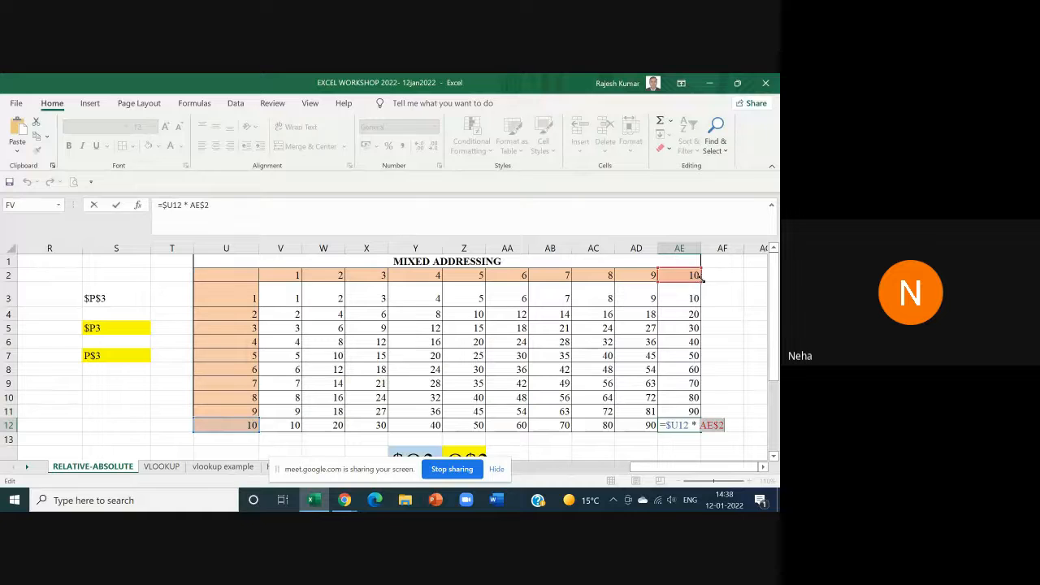
key("ctrl+Return")
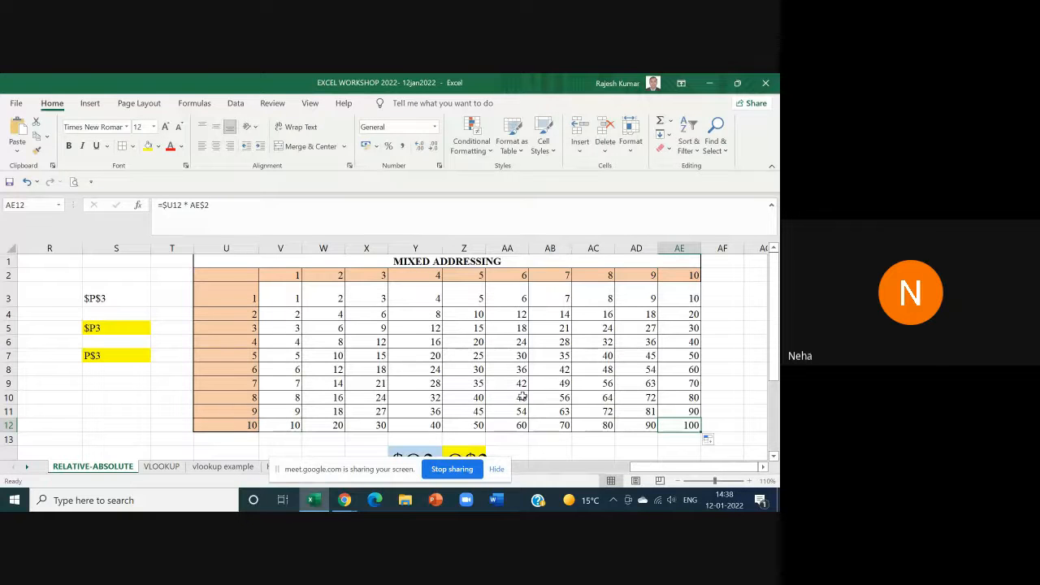
Step: Compare the copied formula in AA10 with the original formula in V3
double_click(522, 397)
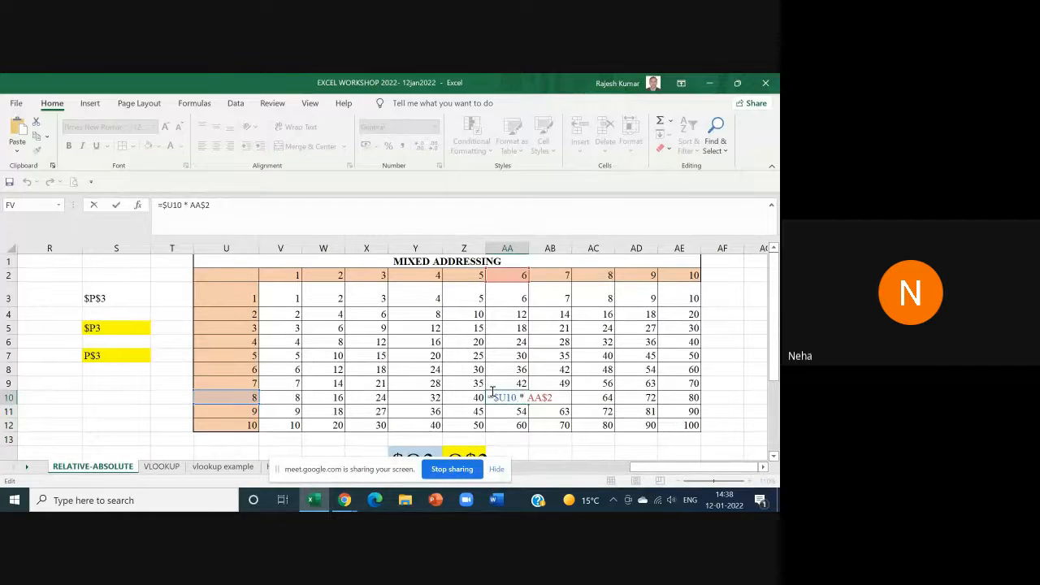
key("Escape")
double_click(272, 295)
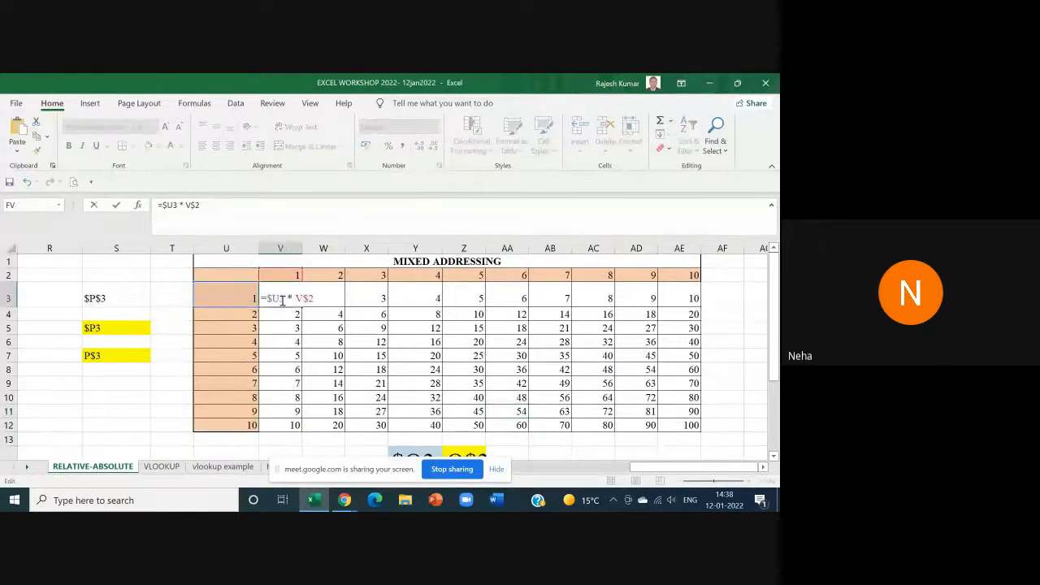
key("Escape")
Step: Examine Z8's copied formula, focusing on its locked-column reference and row 8
double_click(463, 369)
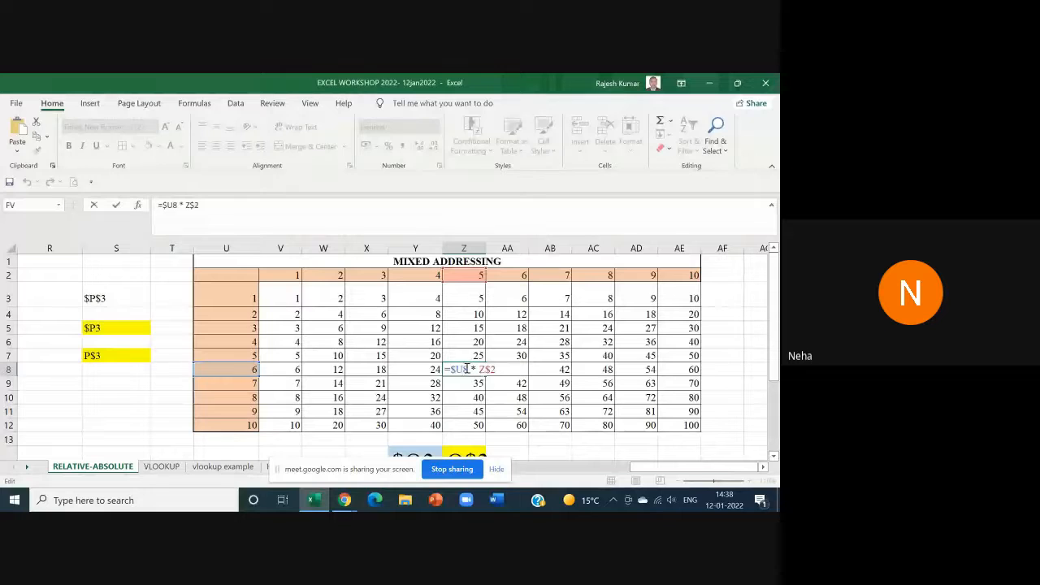
double_click(466, 368)
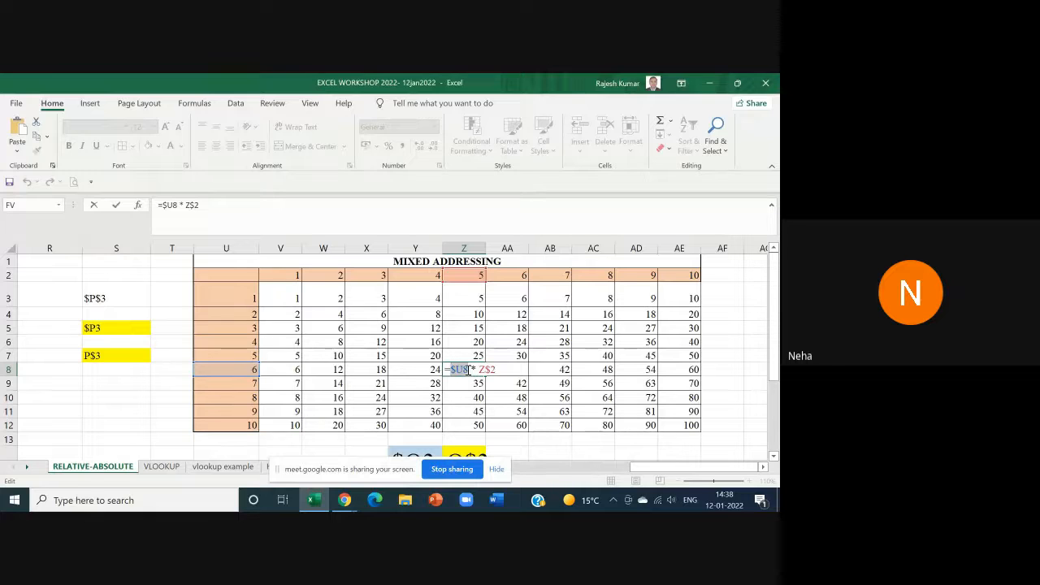
left_click(8, 369)
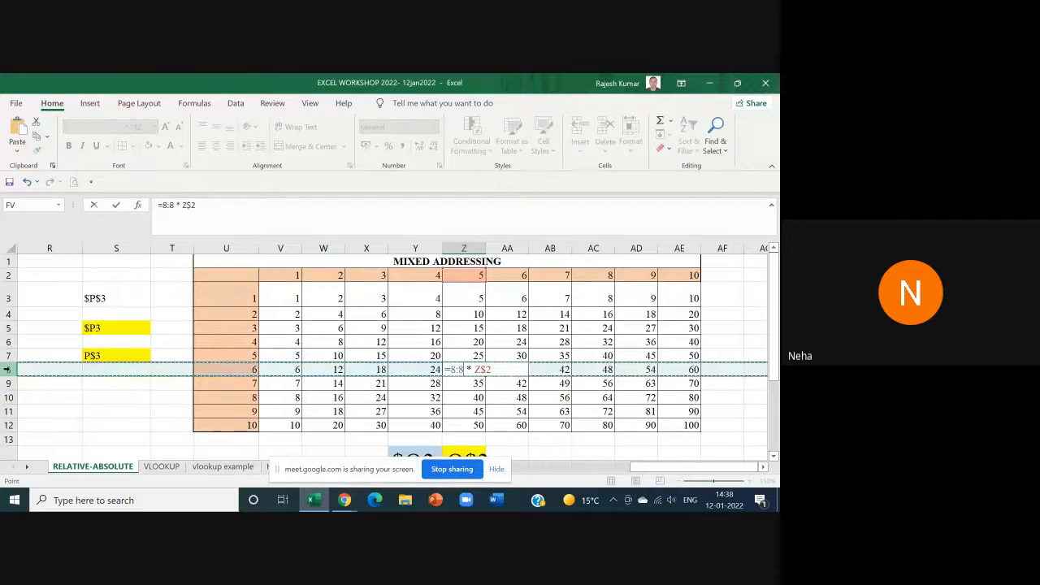
Step: Discard the accidental reference change in cell Z8 and reopen its formula to review the references
key("Escape")
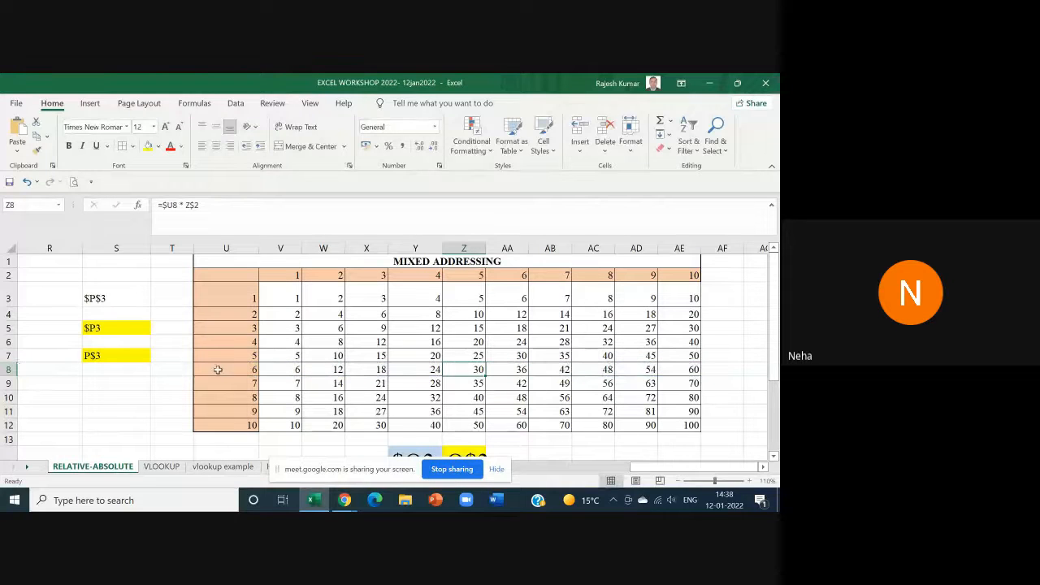
double_click(477, 368)
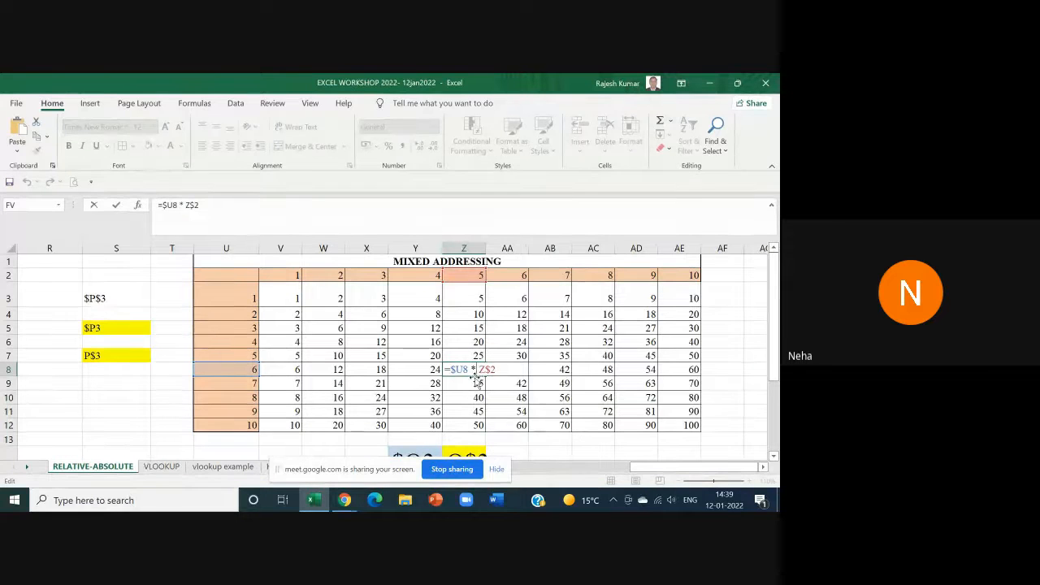
Step: Highlight the column heading cell Z2 of the mixed addressing table with a yellow fill
left_click(479, 276)
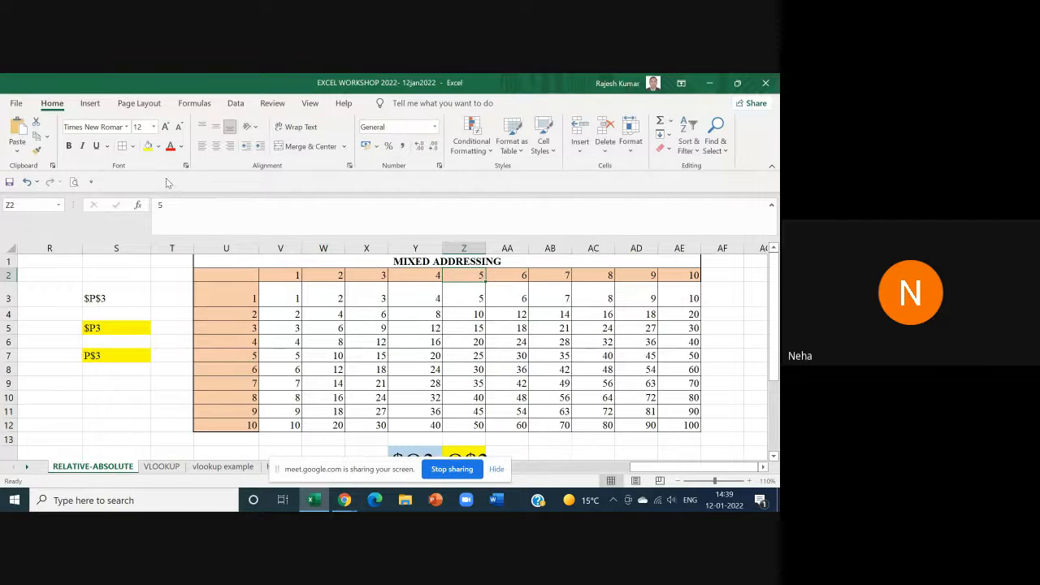
left_click(157, 146)
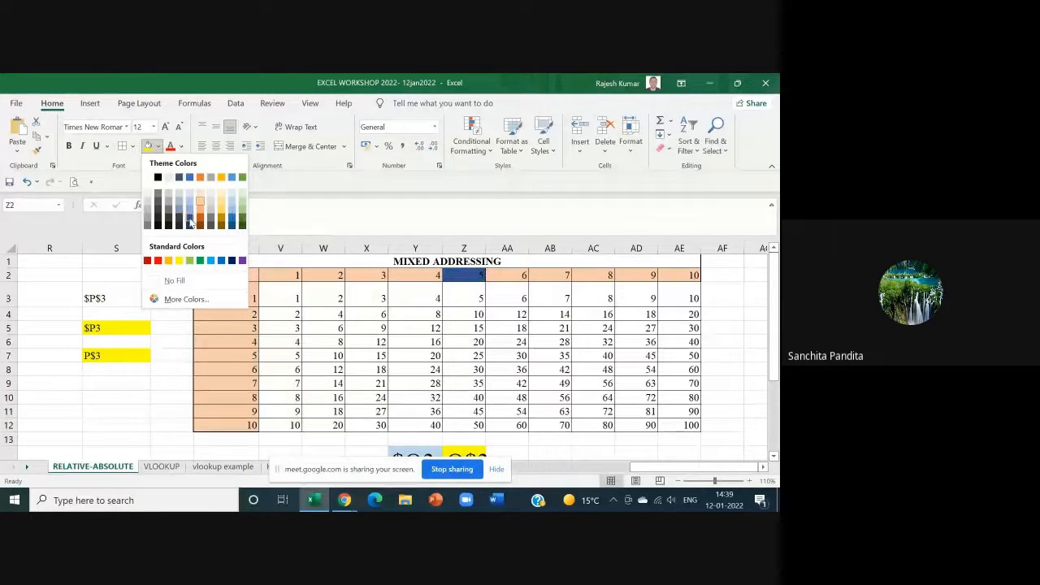
left_click(179, 260)
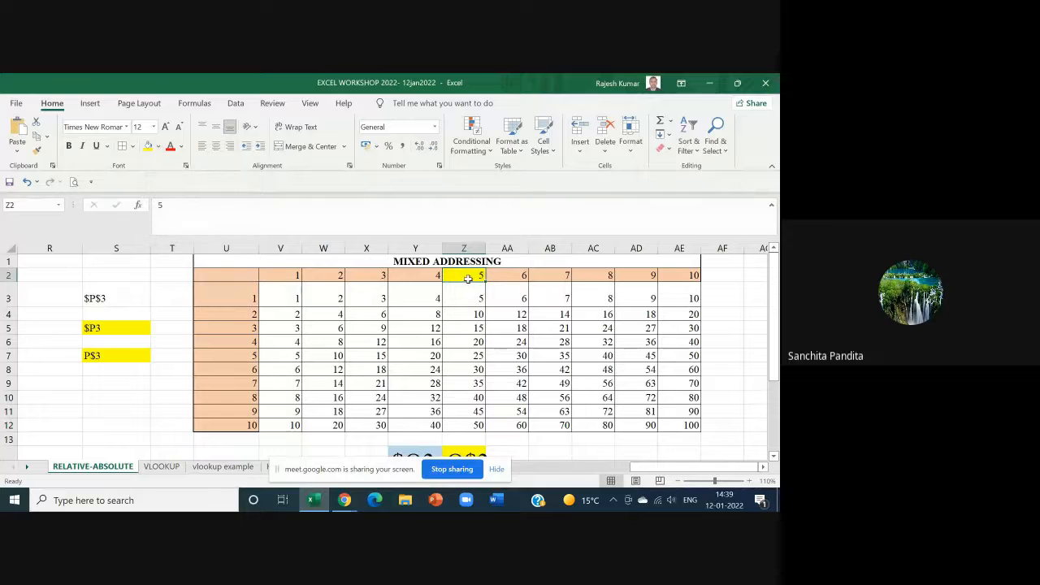
Step: Highlight the row heading cell U10 of the mixed addressing table with the same yellow fill
left_click(7, 276)
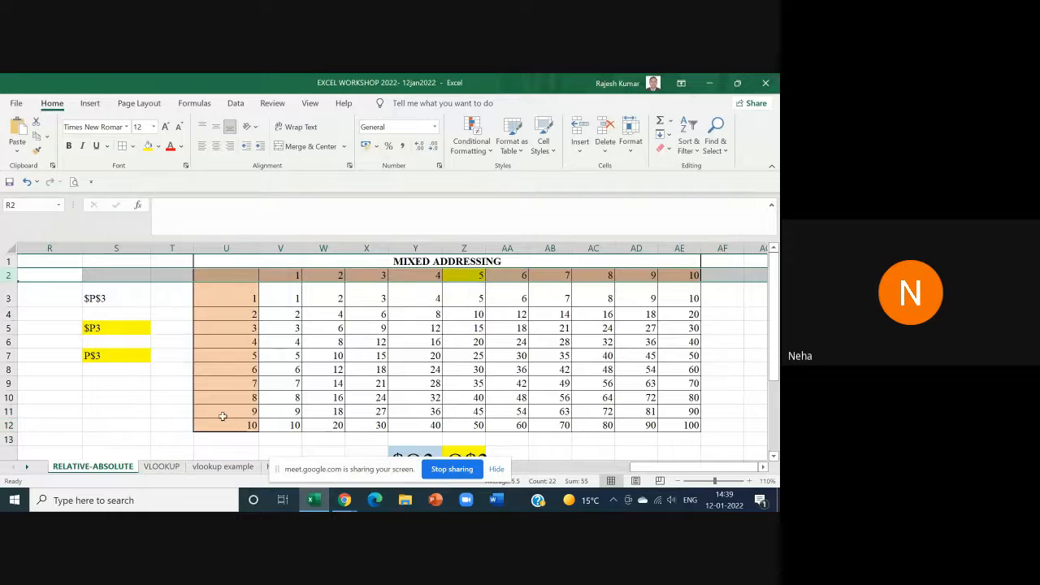
left_click(242, 400)
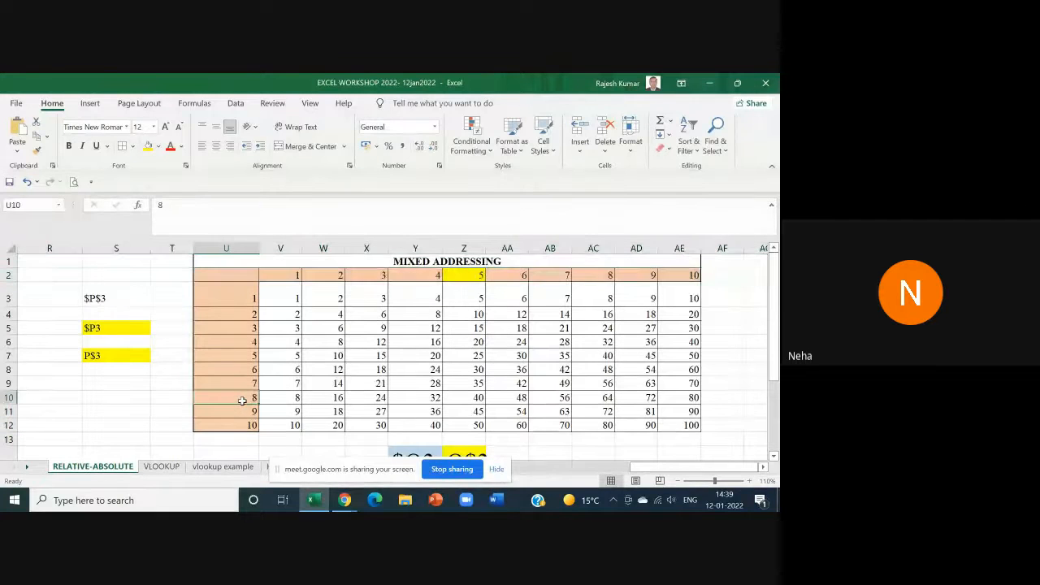
left_click(5, 397)
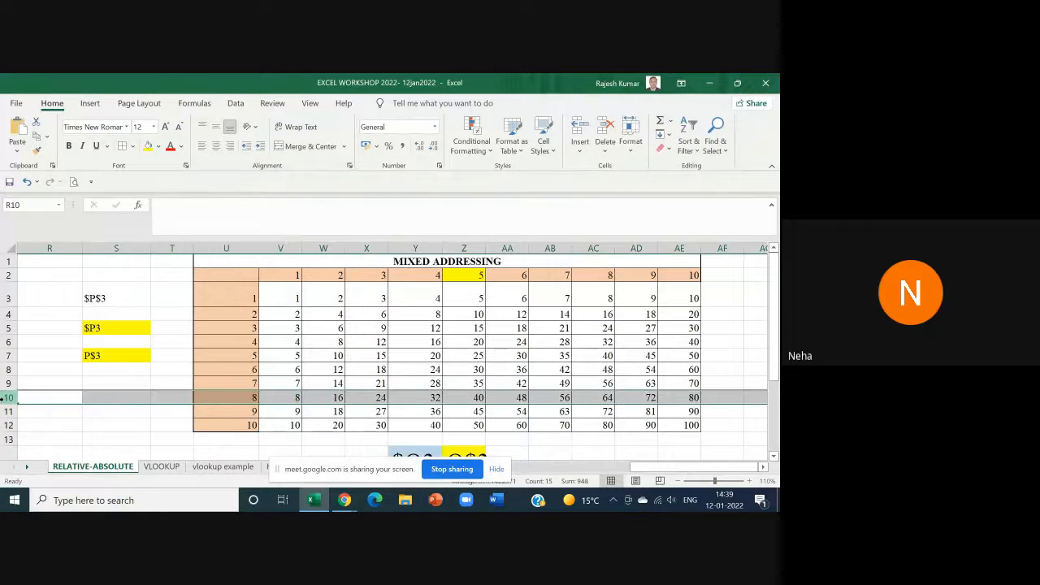
left_click(248, 398)
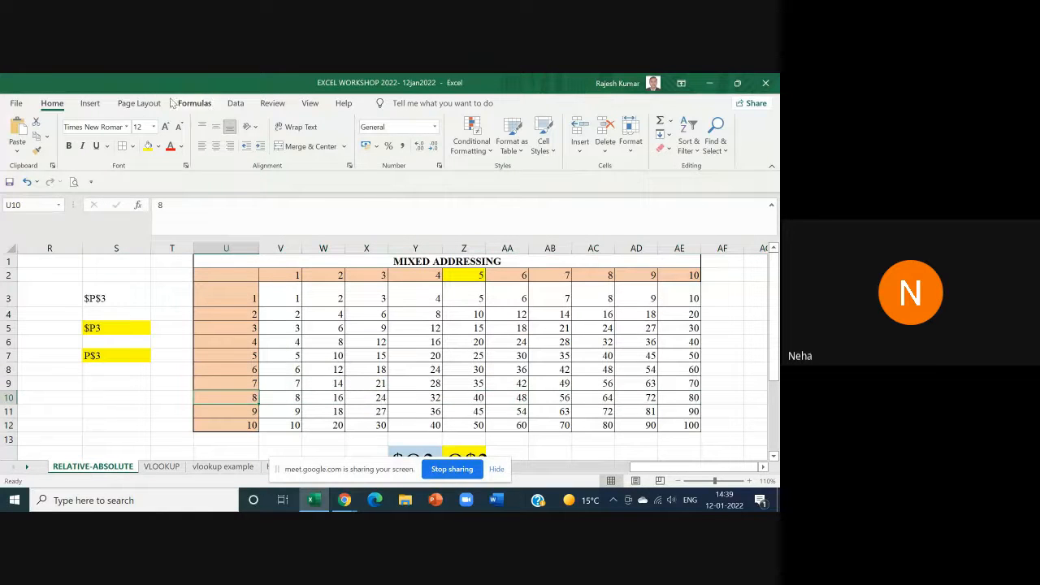
left_click(148, 145)
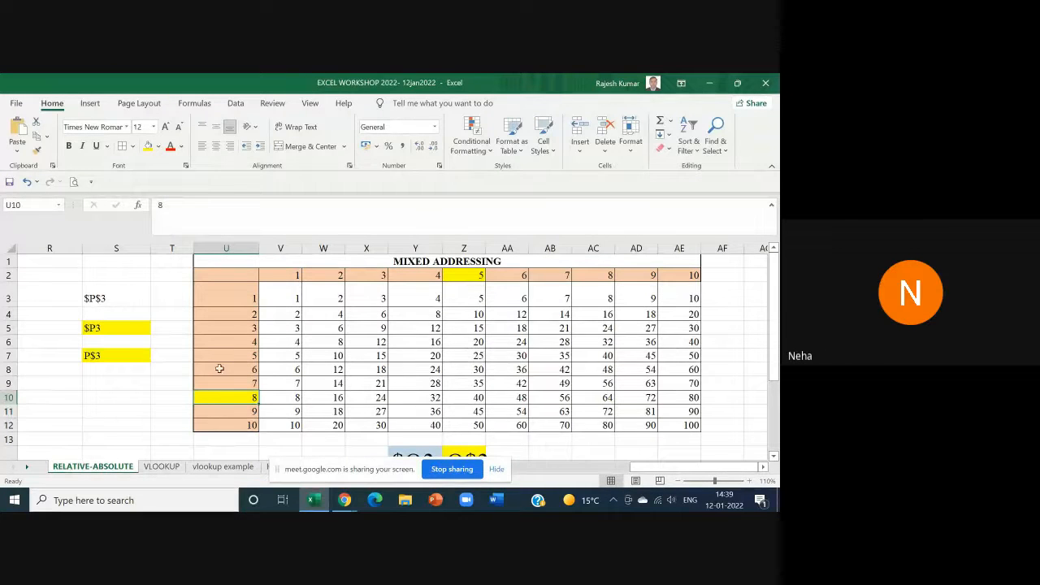
Step: Compare the row and column positions of highlighted cells Z2 and U10, including the whole of column U
left_click(465, 273)
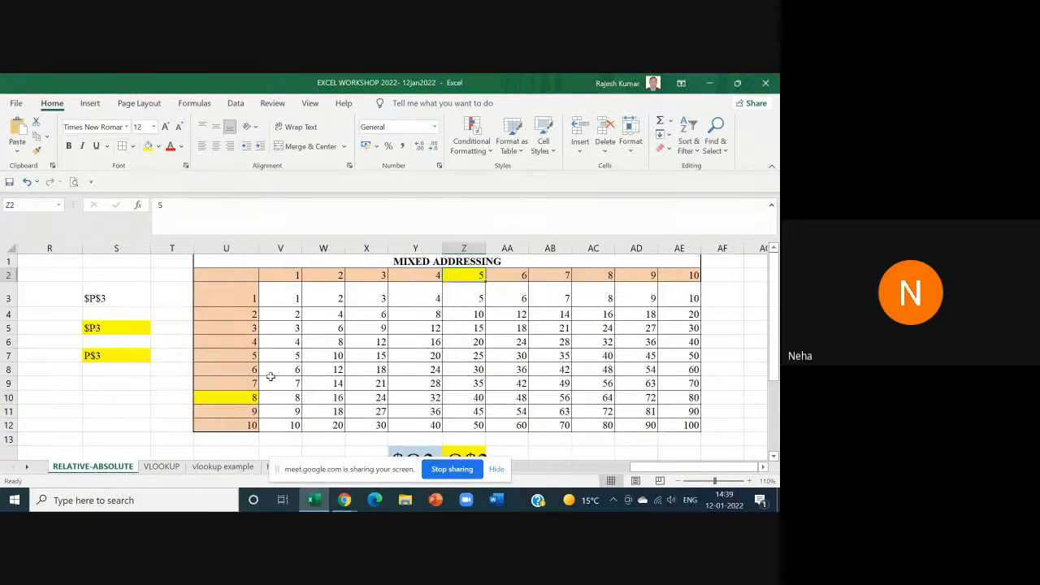
left_click(250, 398)
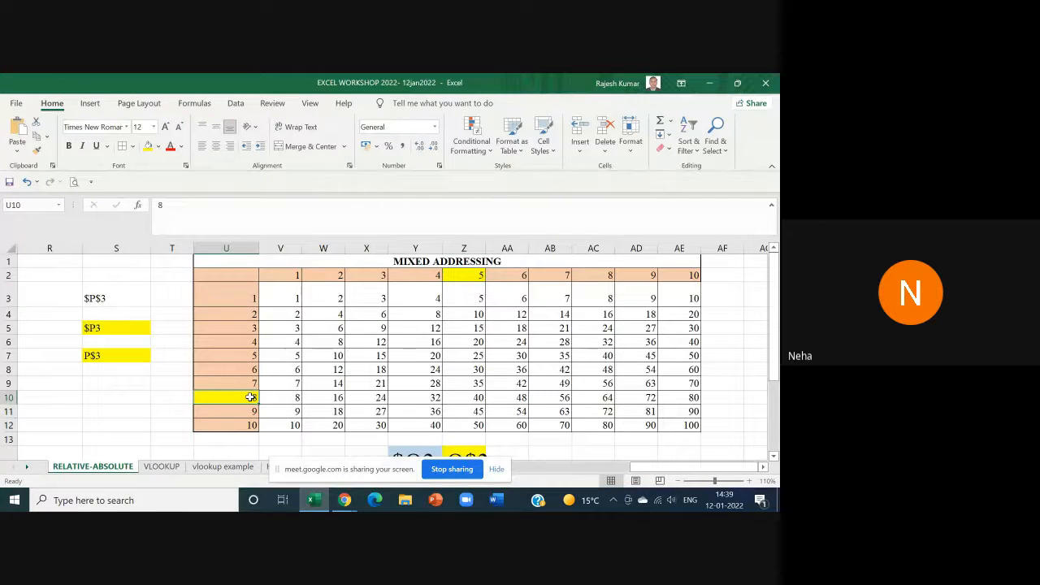
left_click(471, 275)
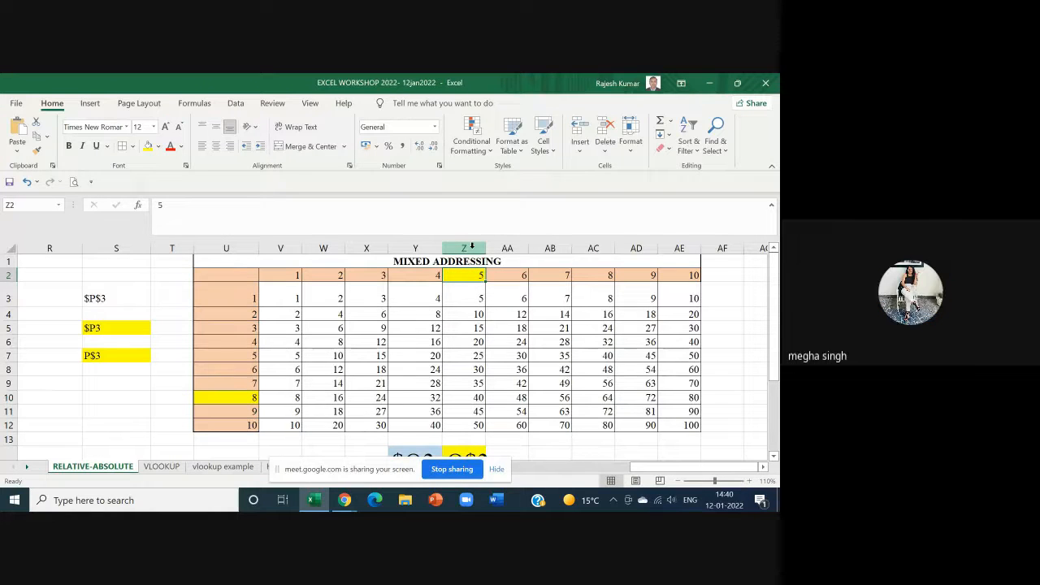
left_click(235, 398)
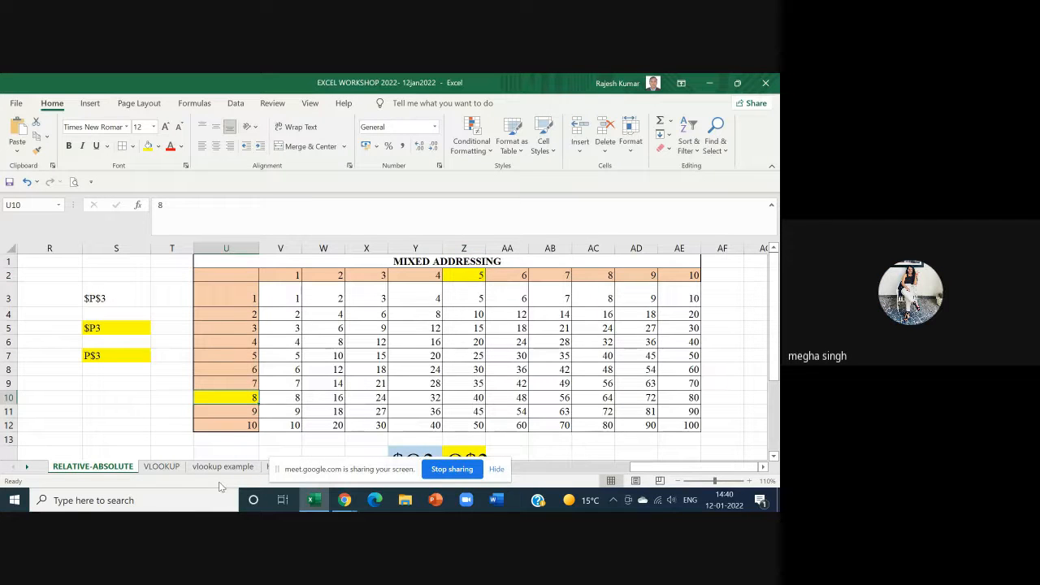
left_click(240, 246)
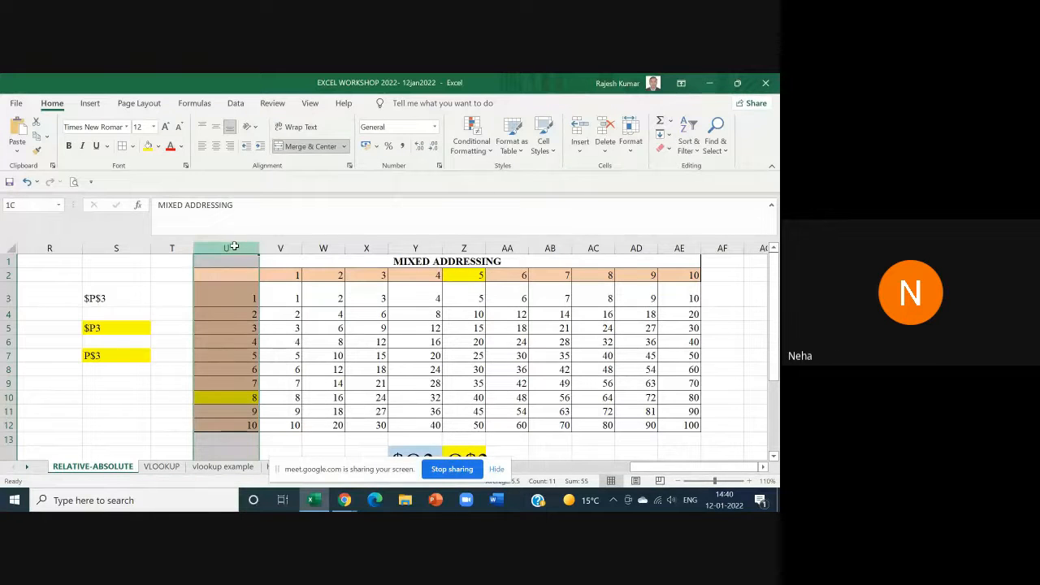
Step: Examine the mixed references $U3 and V$2 in the formula of cell V3
left_click(280, 294)
double_click(280, 294)
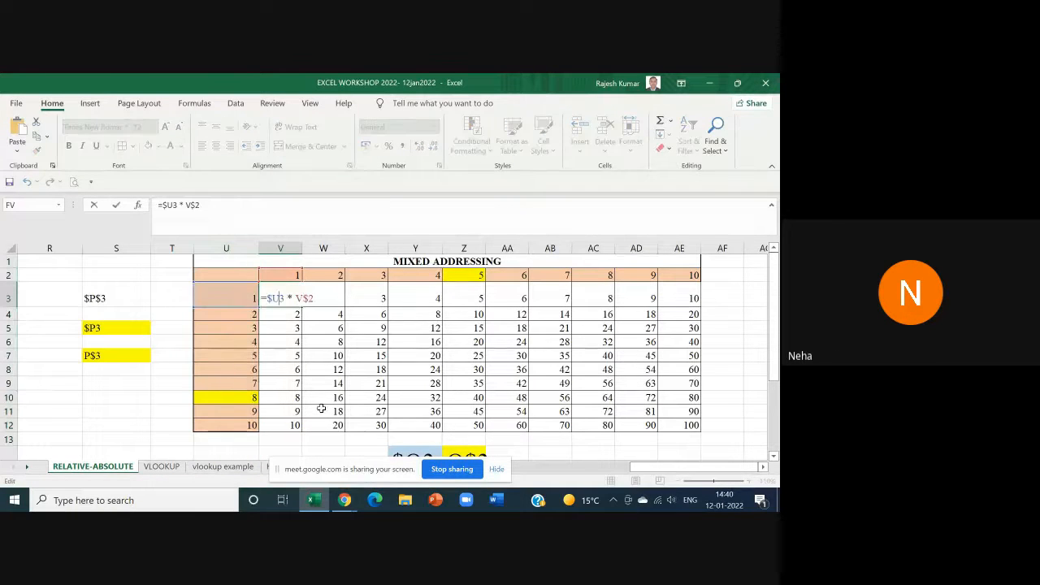
left_click_drag(284, 299, 266, 299)
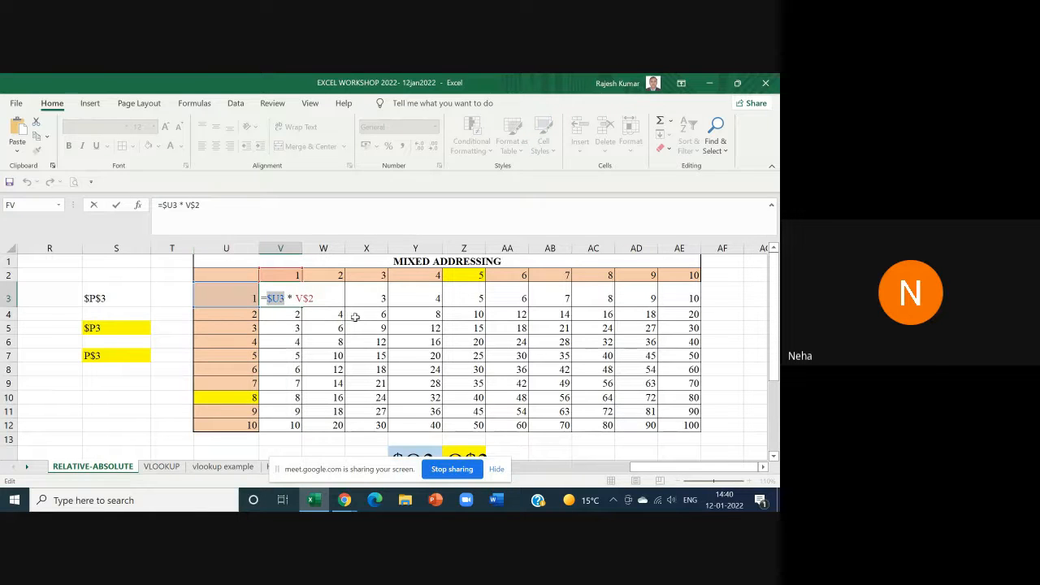
left_click_drag(298, 299, 312, 299)
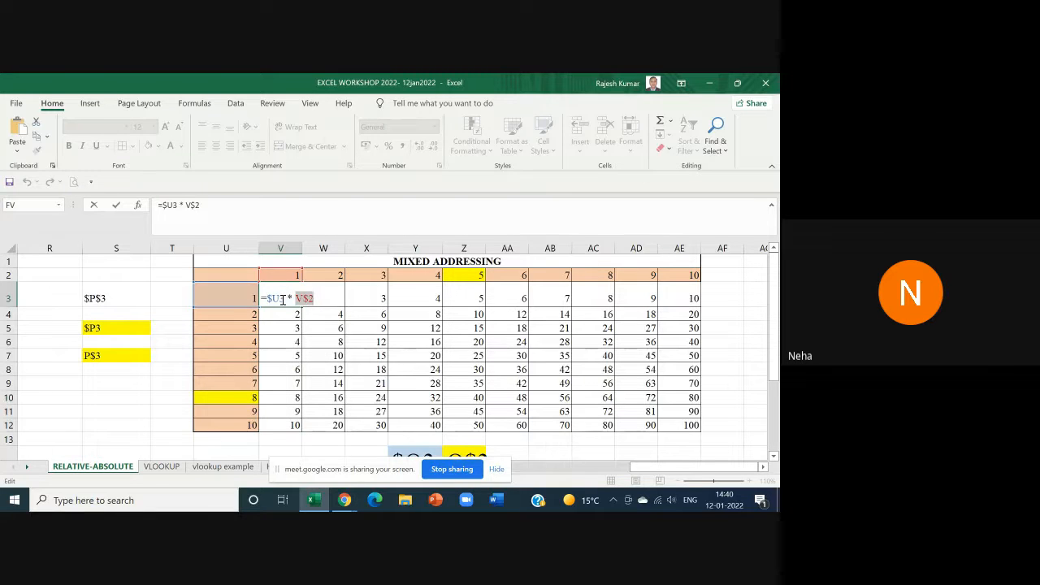
left_click_drag(285, 299, 268, 300)
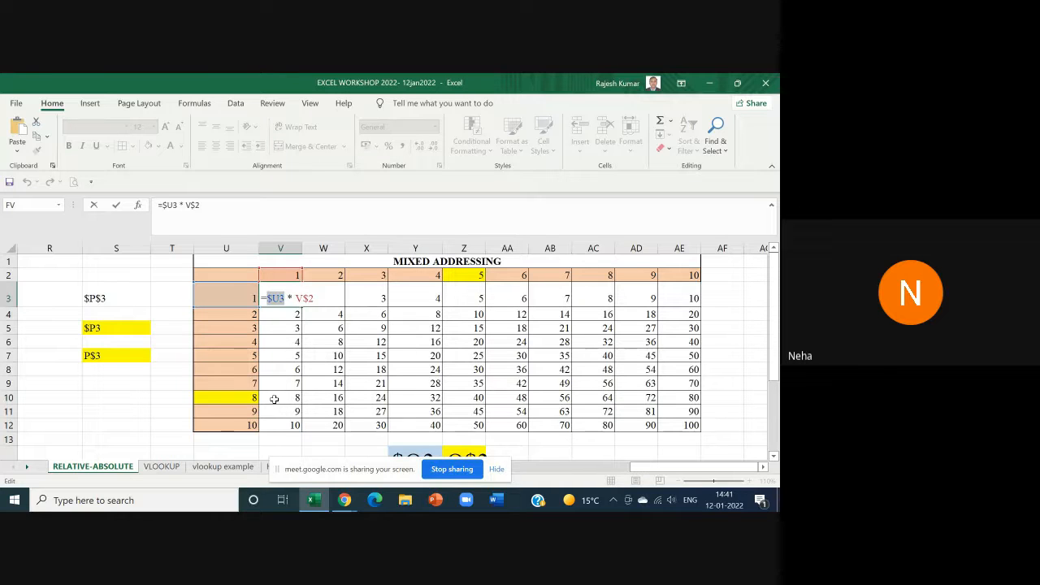
double_click(295, 298)
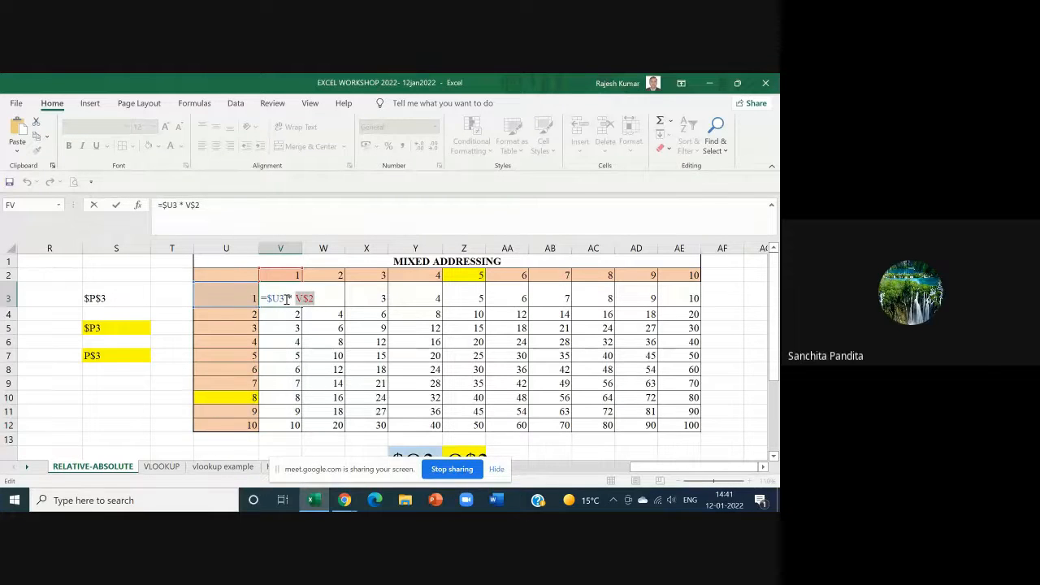
key("Return")
Step: Highlight the product cell Z10, where row 10 meets column Z, with a yellow fill
scroll(486, 358, "down", 1)
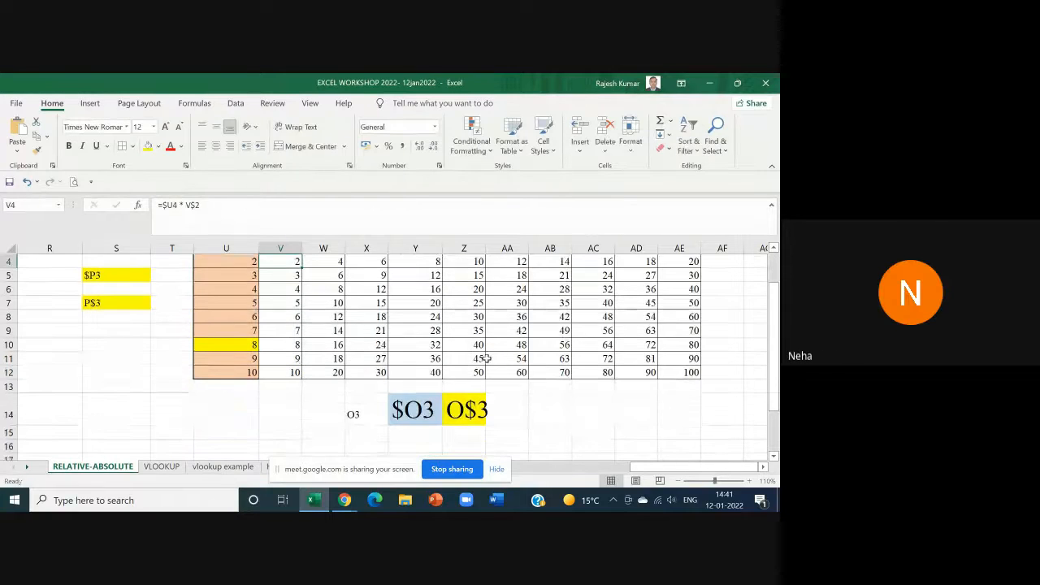
scroll(485, 359, "up", 1)
left_click_drag(465, 275, 477, 398)
left_click(476, 398)
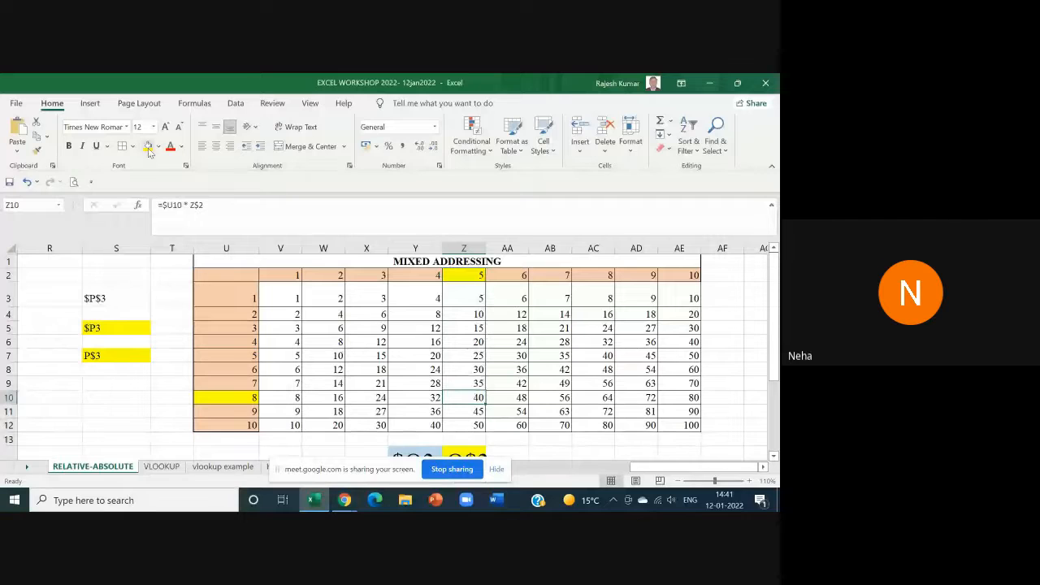
left_click(148, 147)
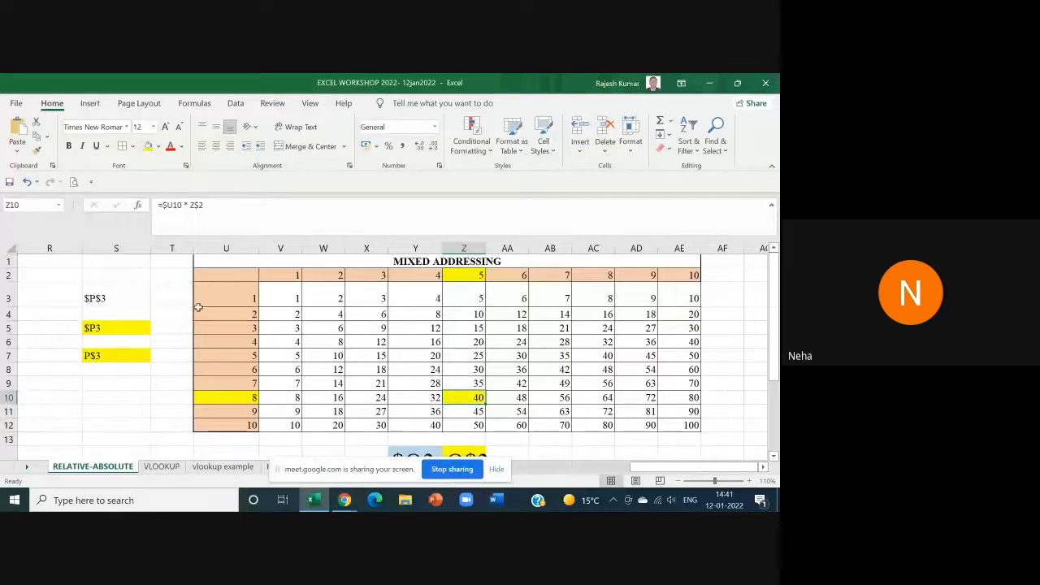
Step: Examine the mixed references $U10 and Z$2 in the formula of cell Z10
double_click(459, 398)
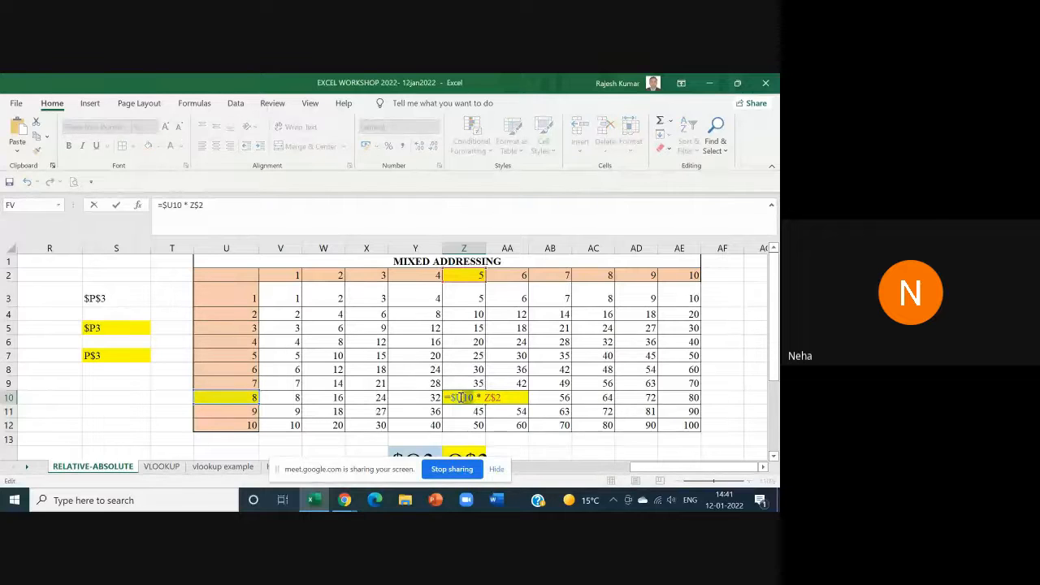
left_click_drag(461, 398, 452, 398)
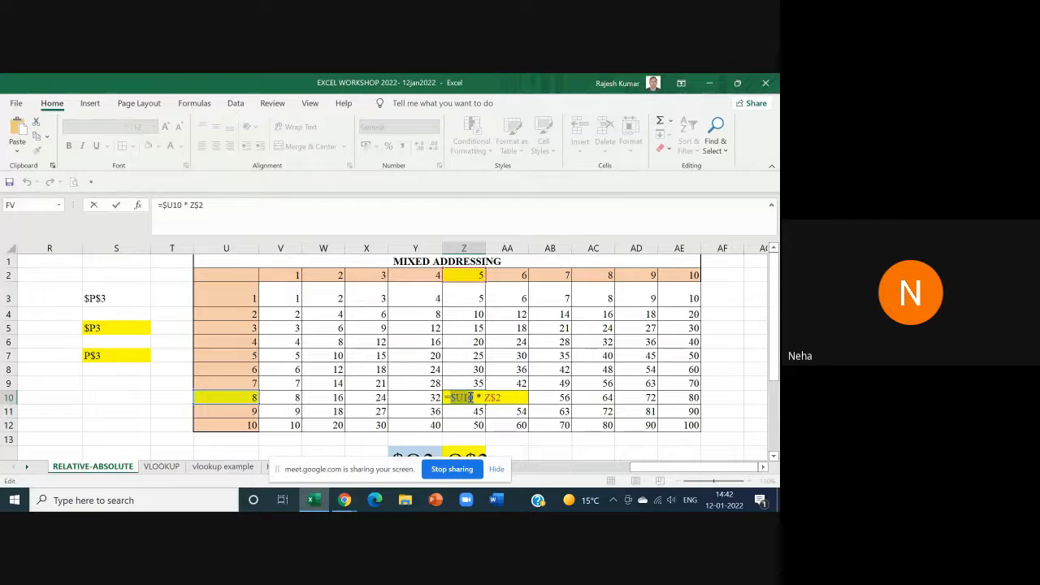
left_click_drag(485, 397, 503, 398)
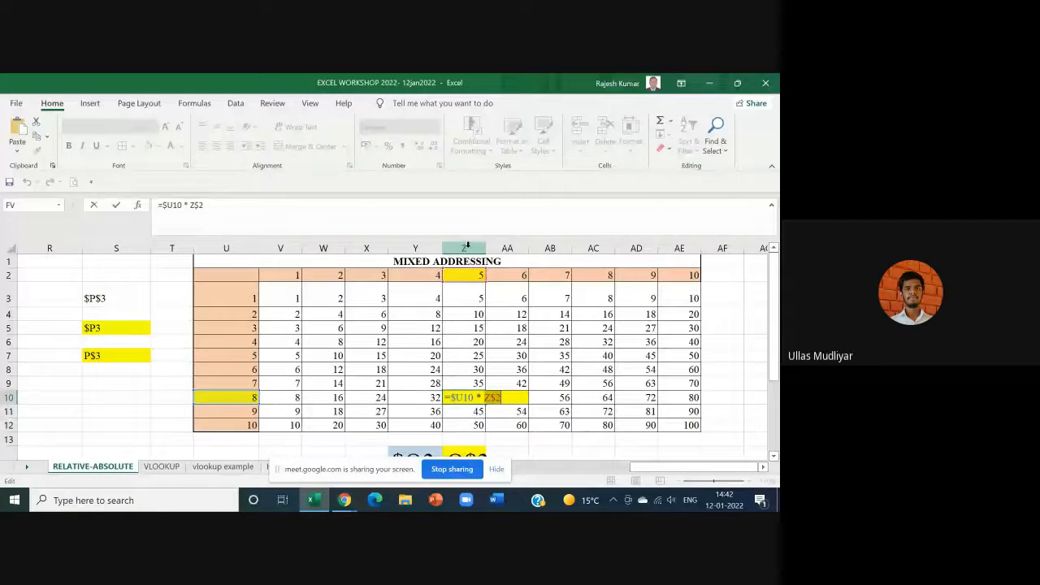
key("Return")
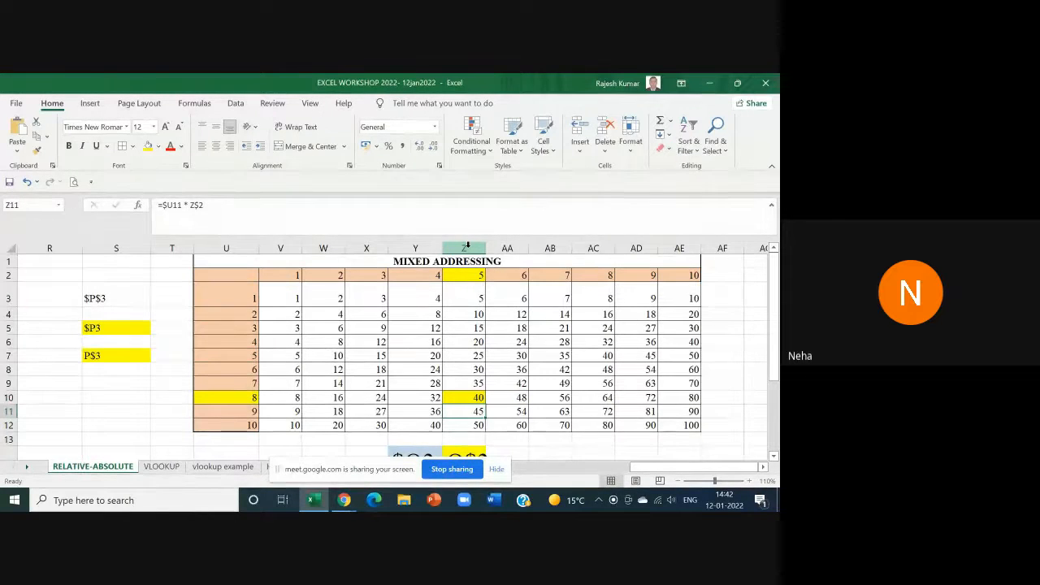
Step: Open the VLOOKUP sheet and delete the Total column D of the office items table
left_click(160, 470)
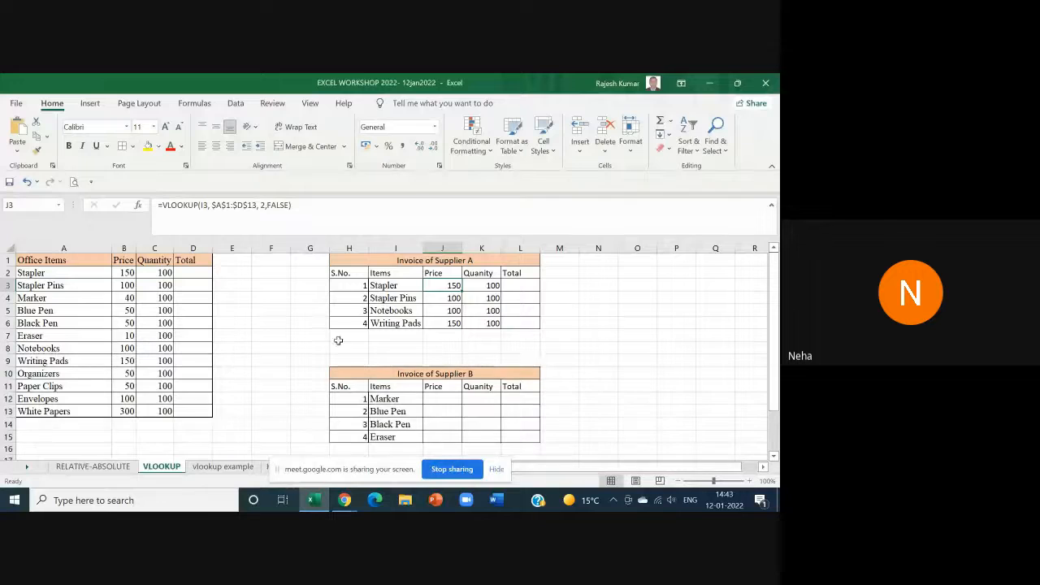
left_click(274, 315)
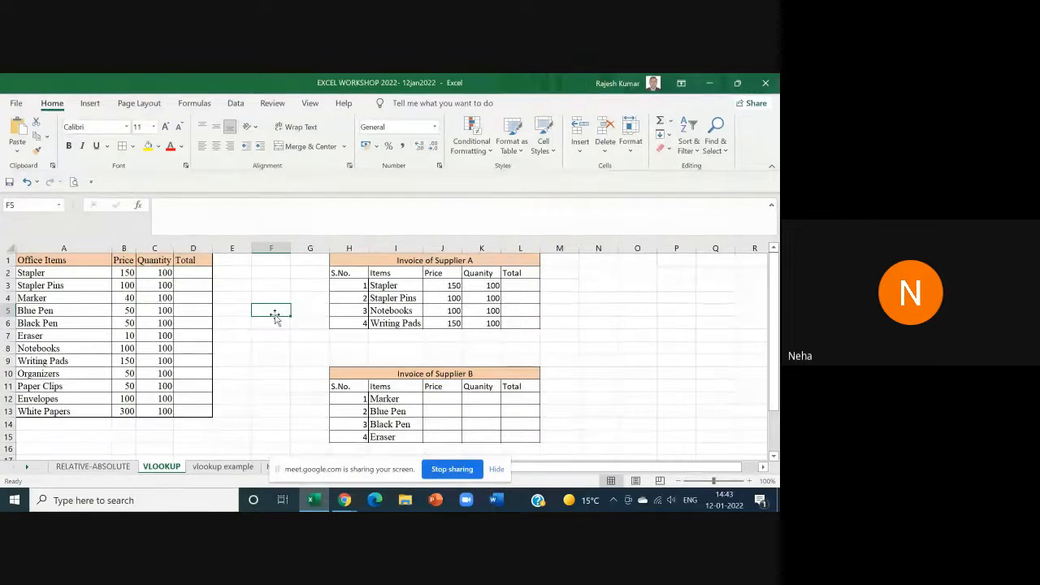
left_click(86, 269)
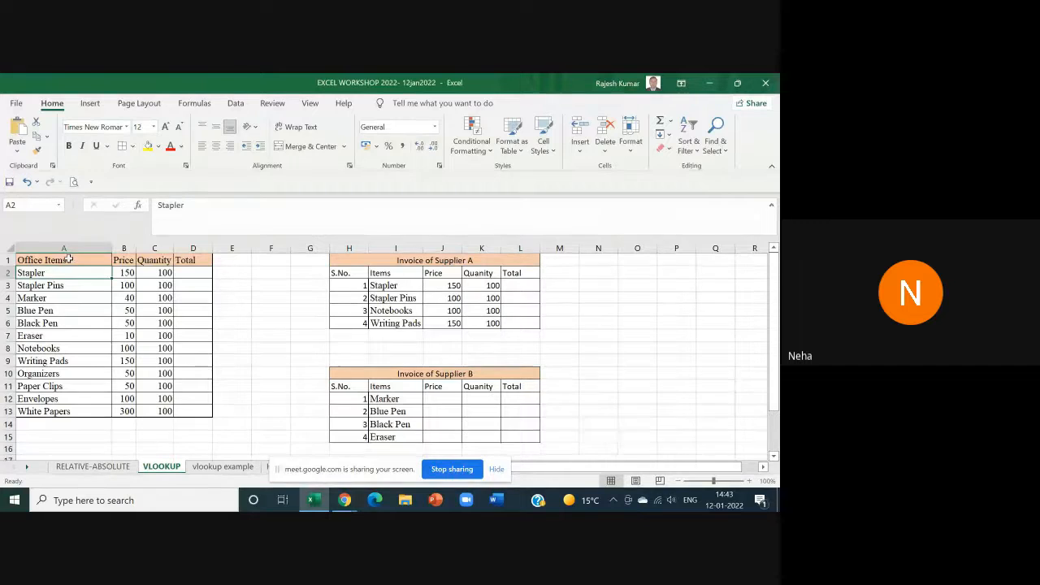
left_click_drag(65, 256, 193, 408)
left_click(193, 248)
right_click(196, 249)
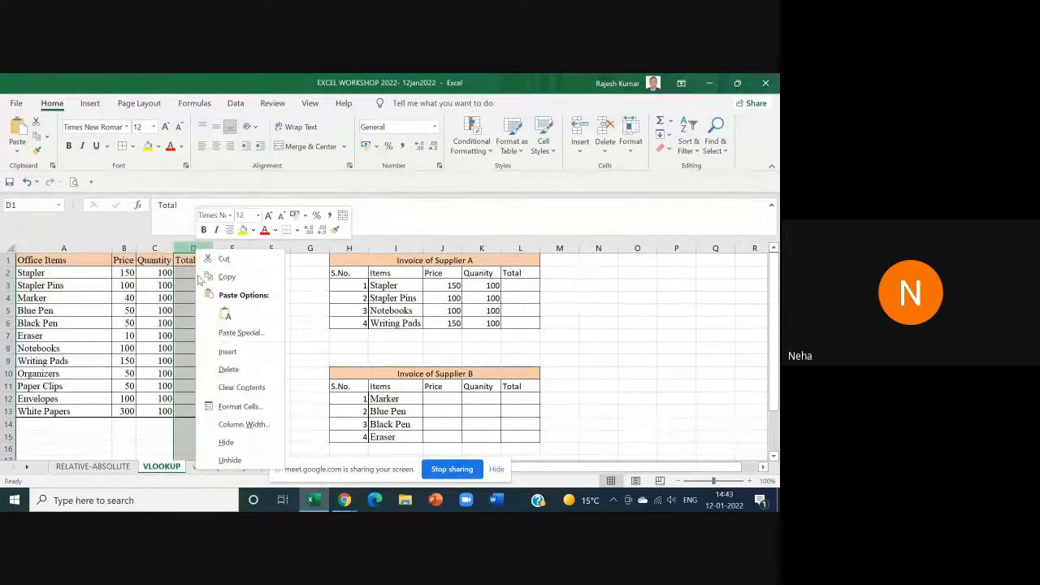
left_click(228, 369)
left_click(218, 335)
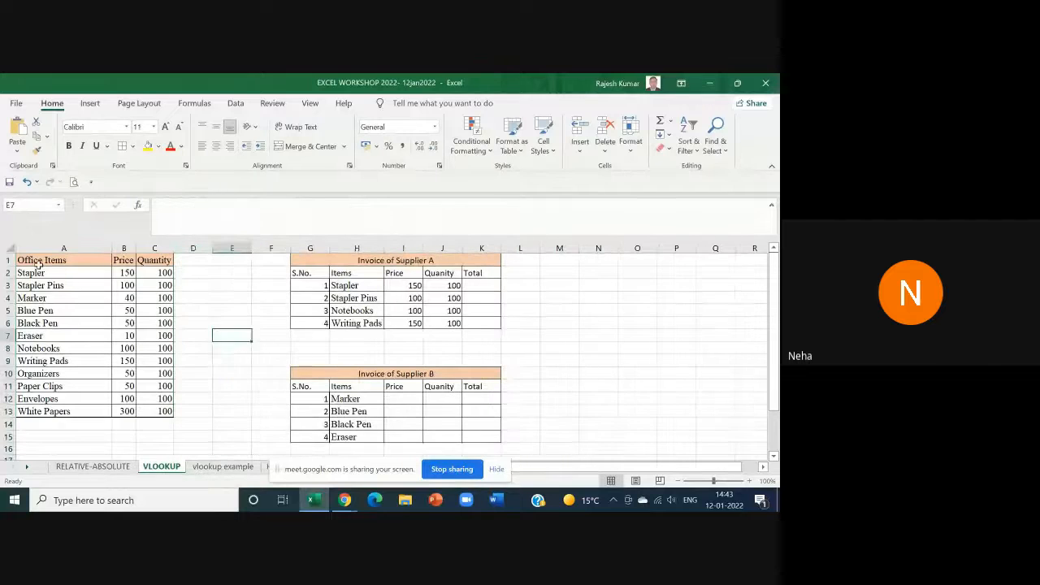
Step: Clear the price and quantity values of all four items in the Supplier A invoice, cells I3:J6
left_click_drag(38, 262, 40, 399)
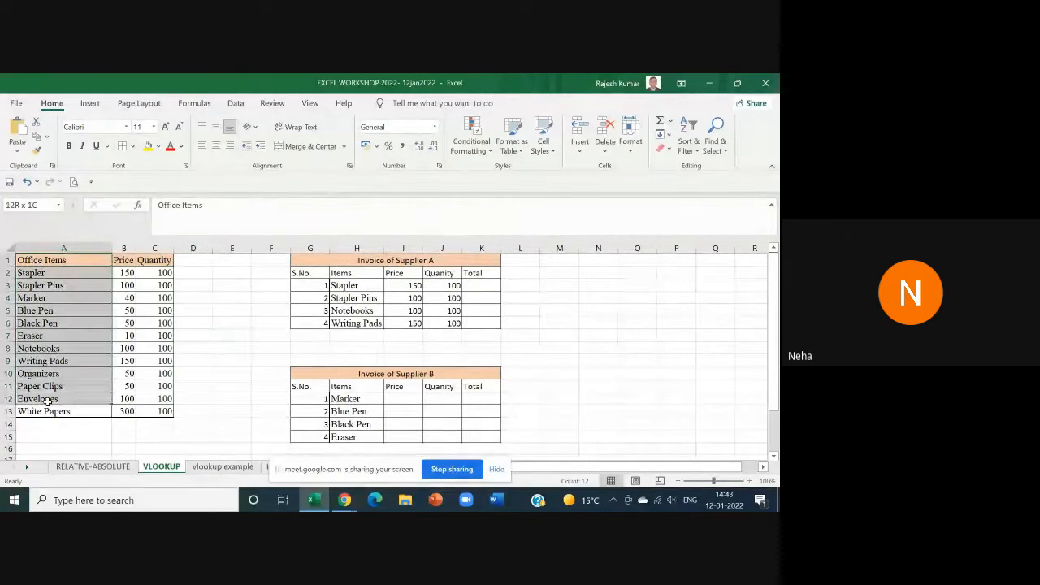
left_click(122, 260)
left_click(151, 260)
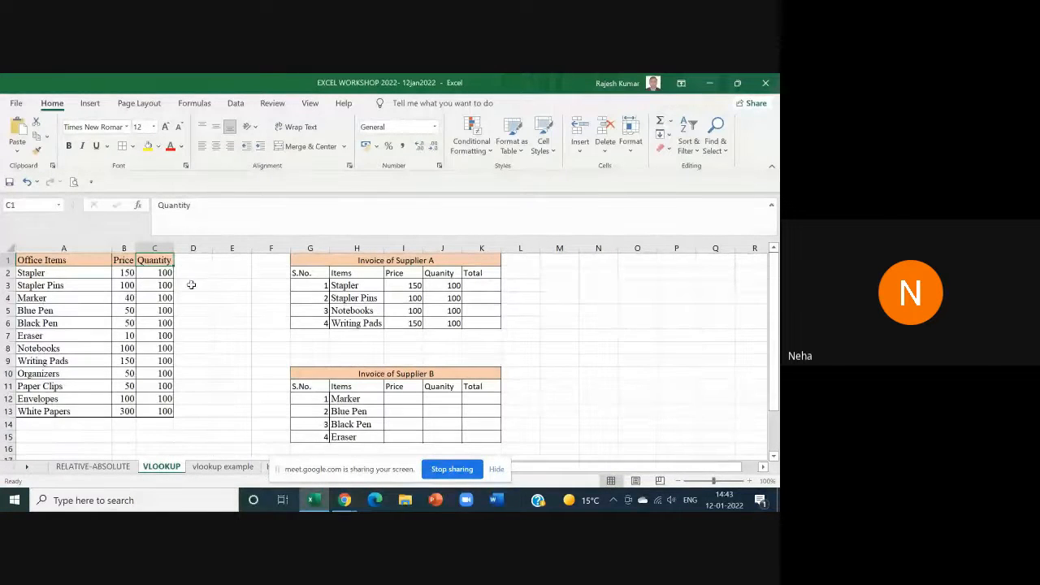
left_click(149, 301)
left_click_drag(413, 285, 445, 323)
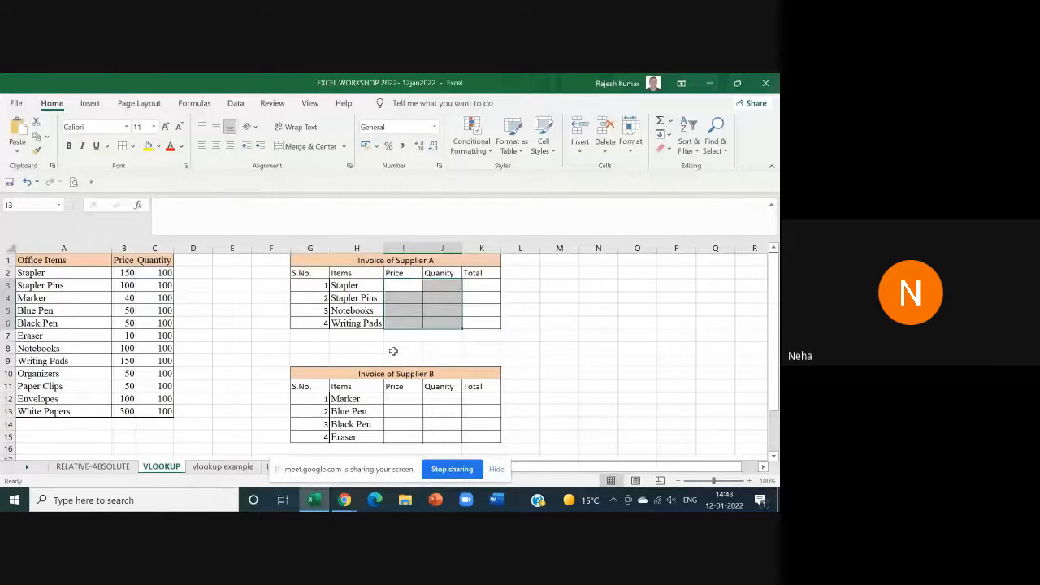
Step: Enter the label Vlookup in cell M3 beside the Supplier A invoice
key("Delete")
left_click(550, 284)
type("V")
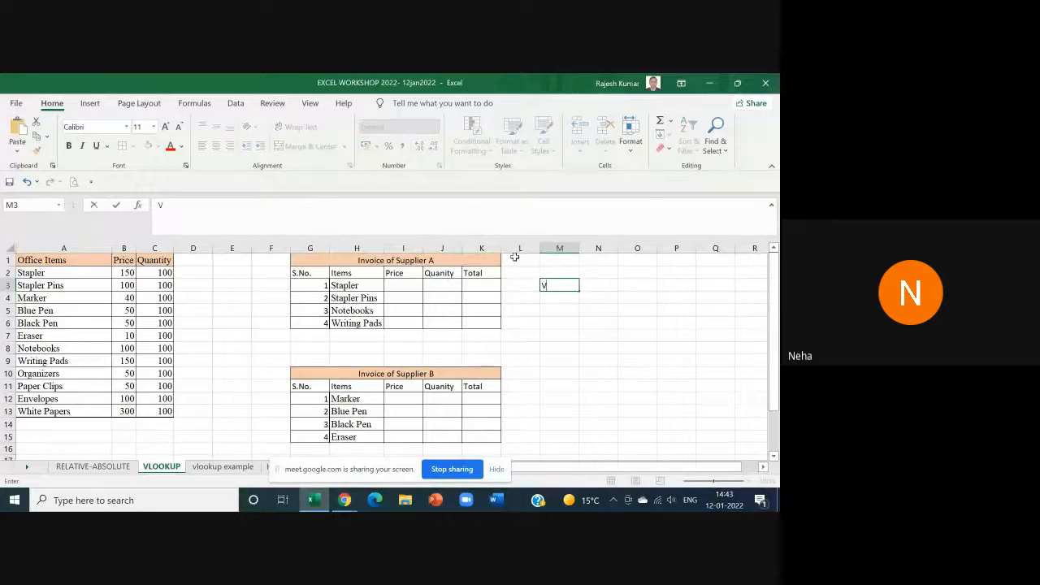
type("Lookup")
left_click(568, 310)
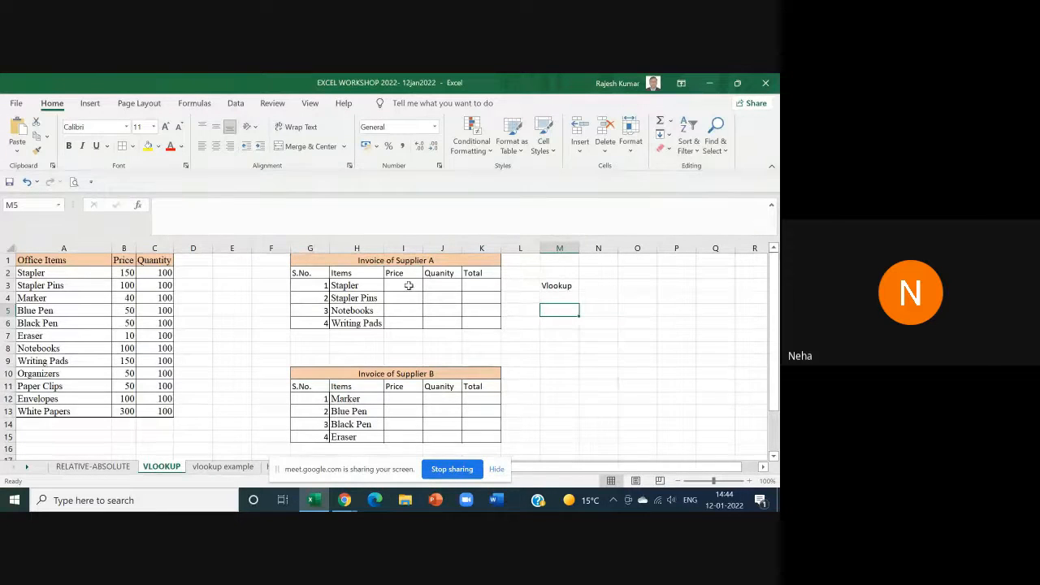
Step: Copy the Stapler price from B2 into price cell I3 of the Supplier A invoice, and undo the paste
left_click_drag(346, 261, 491, 324)
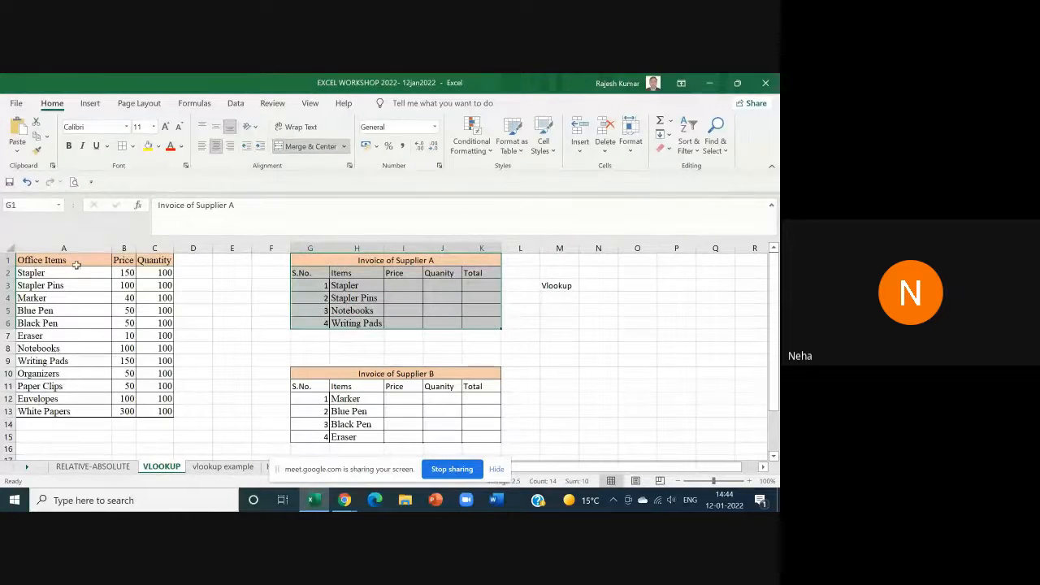
left_click_drag(74, 260, 165, 410)
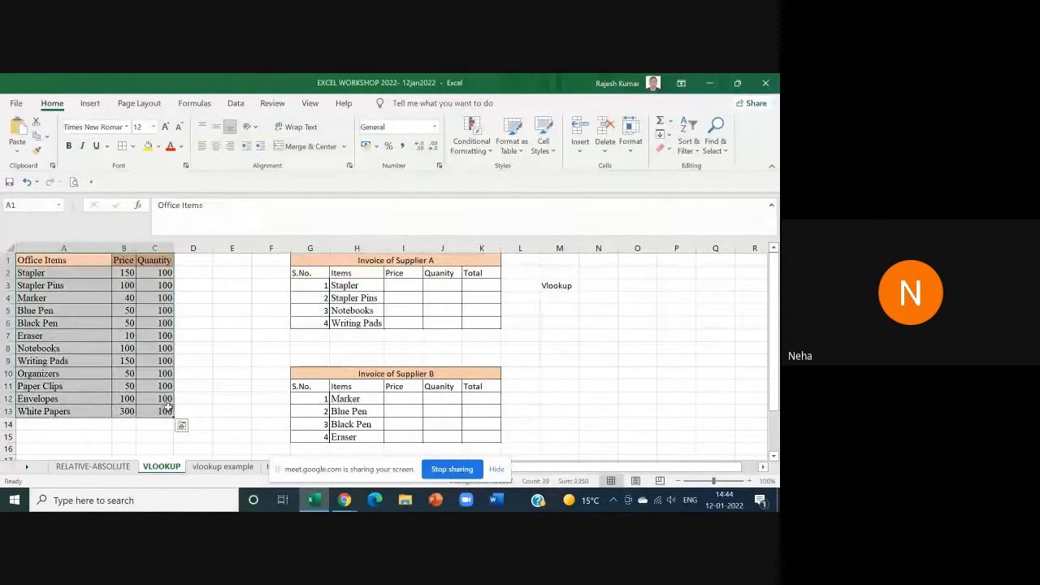
left_click(87, 297)
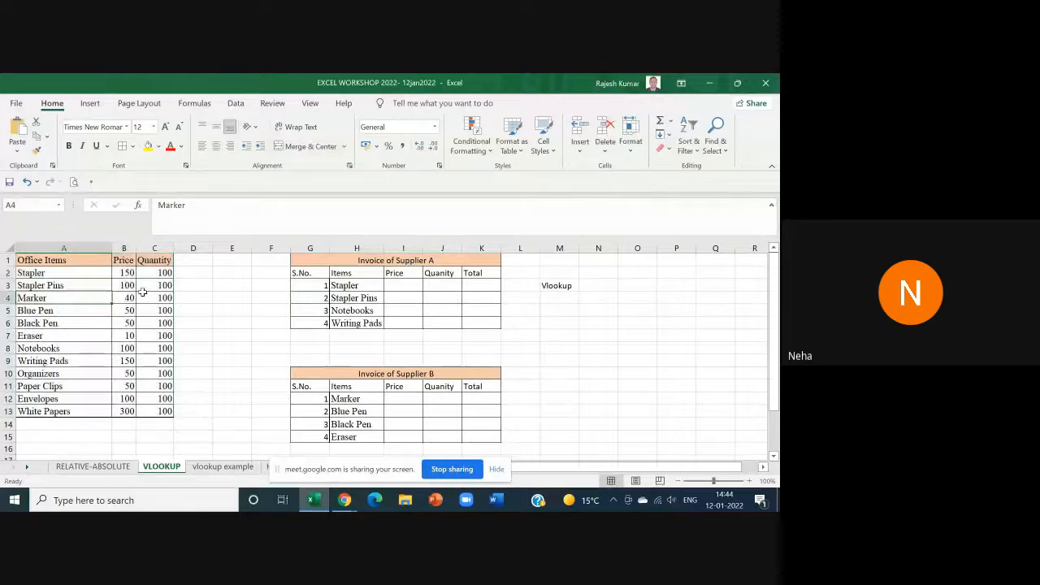
left_click(128, 273)
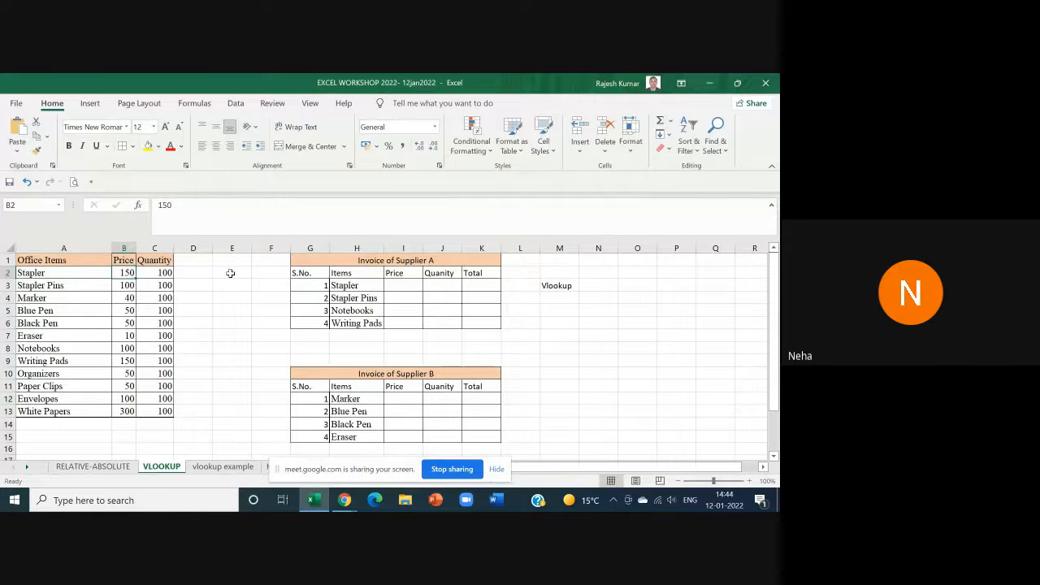
left_click(37, 136)
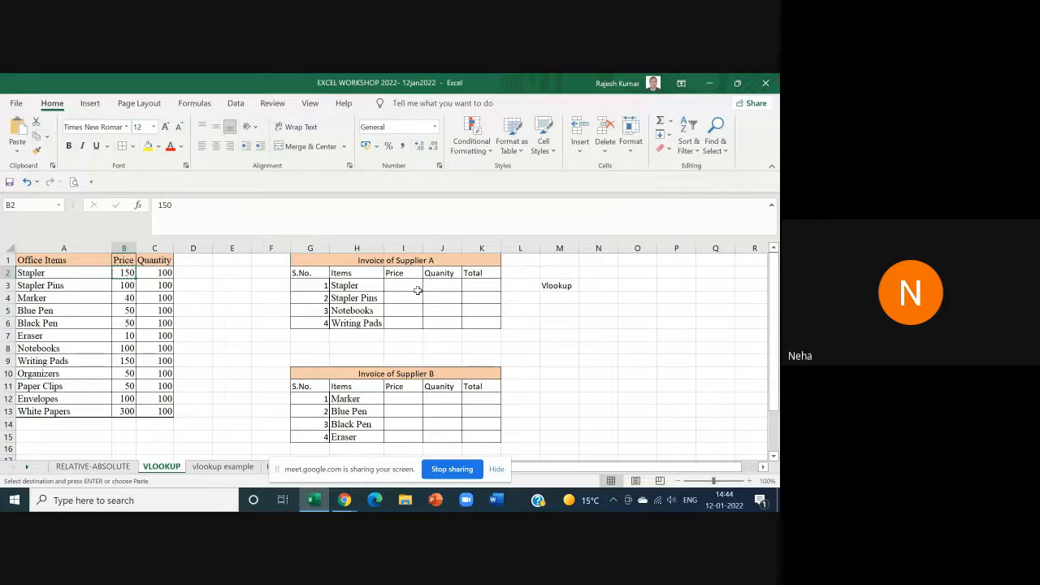
left_click(415, 285)
left_click(17, 132)
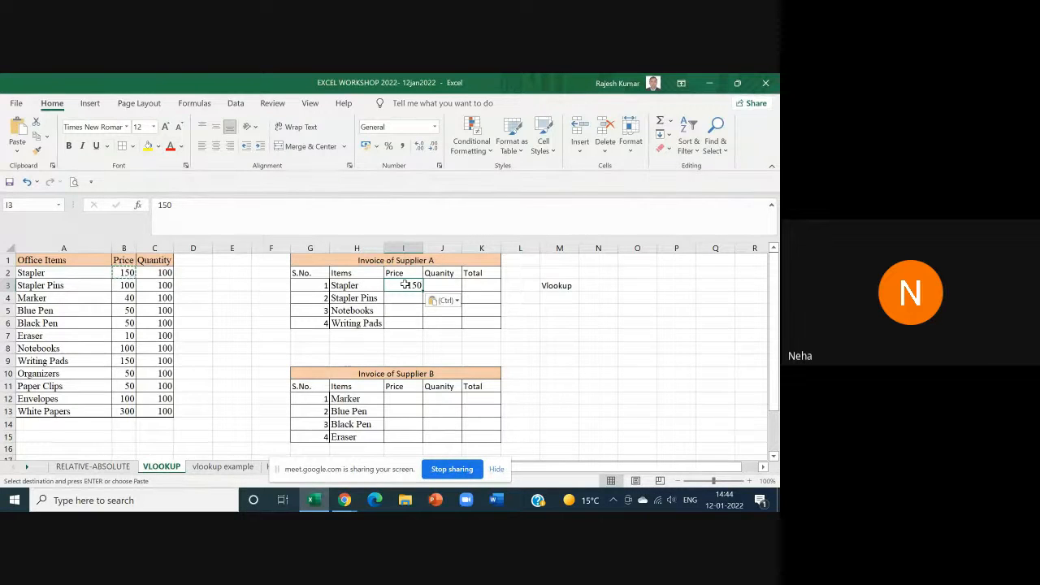
key("ctrl+z")
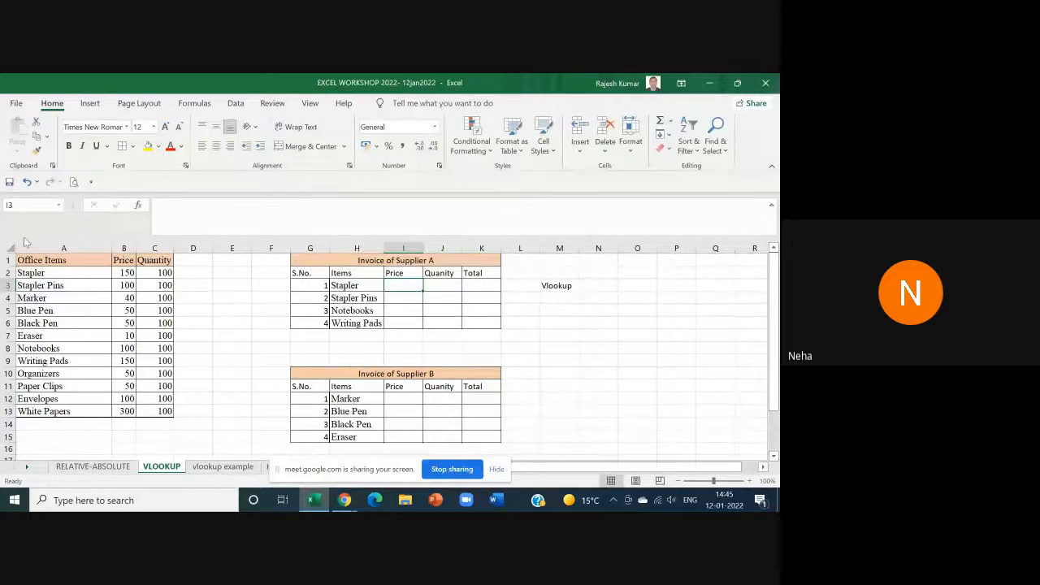
left_click_drag(34, 257, 144, 404)
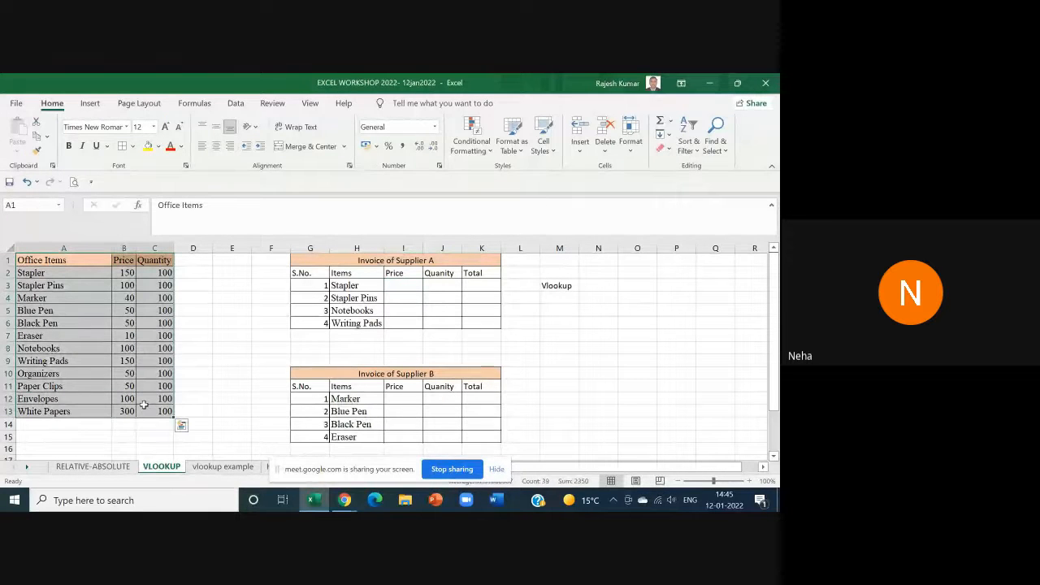
left_click(395, 285)
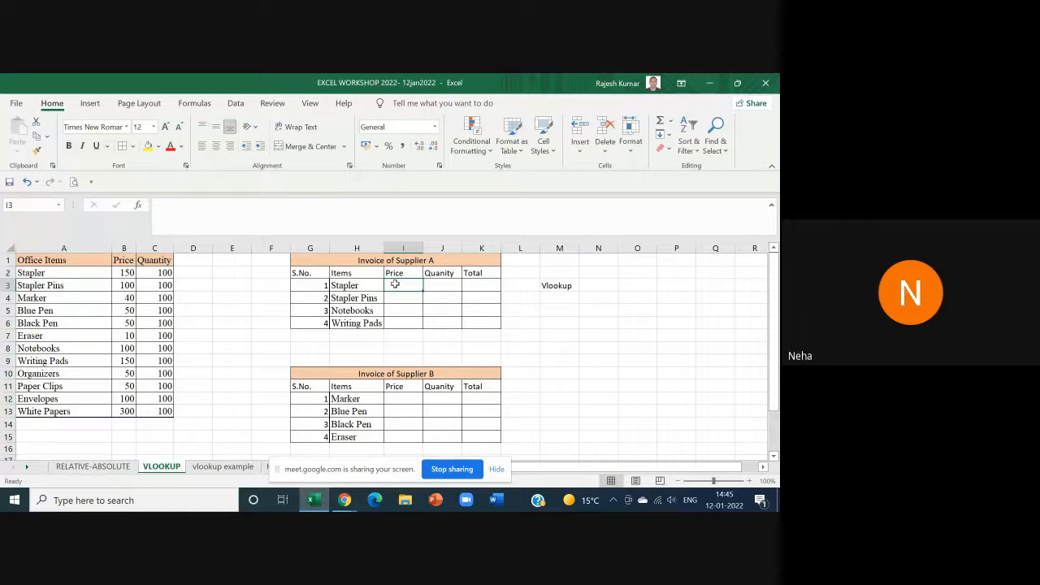
type("=vlo")
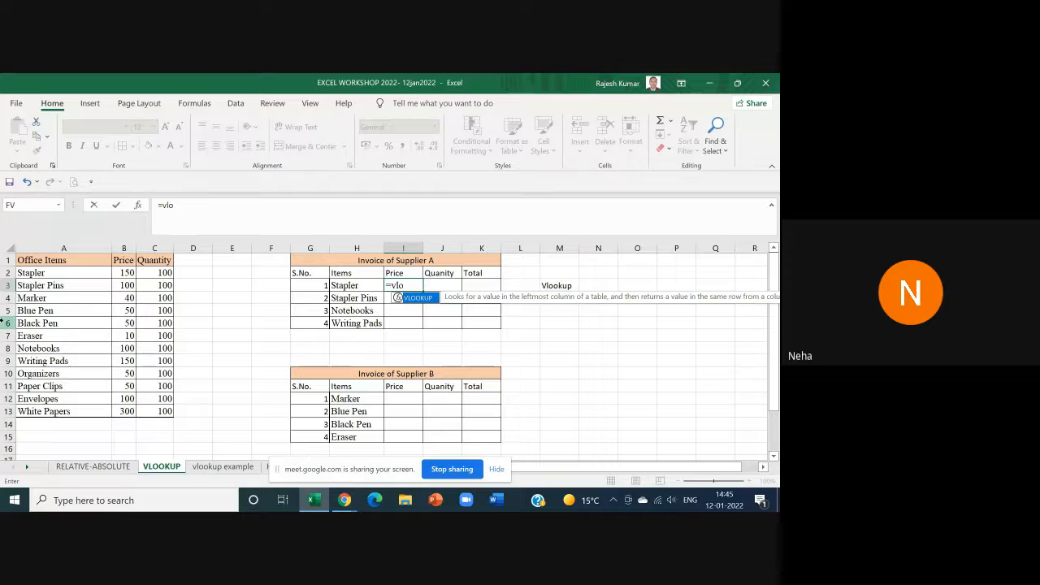
double_click(423, 298)
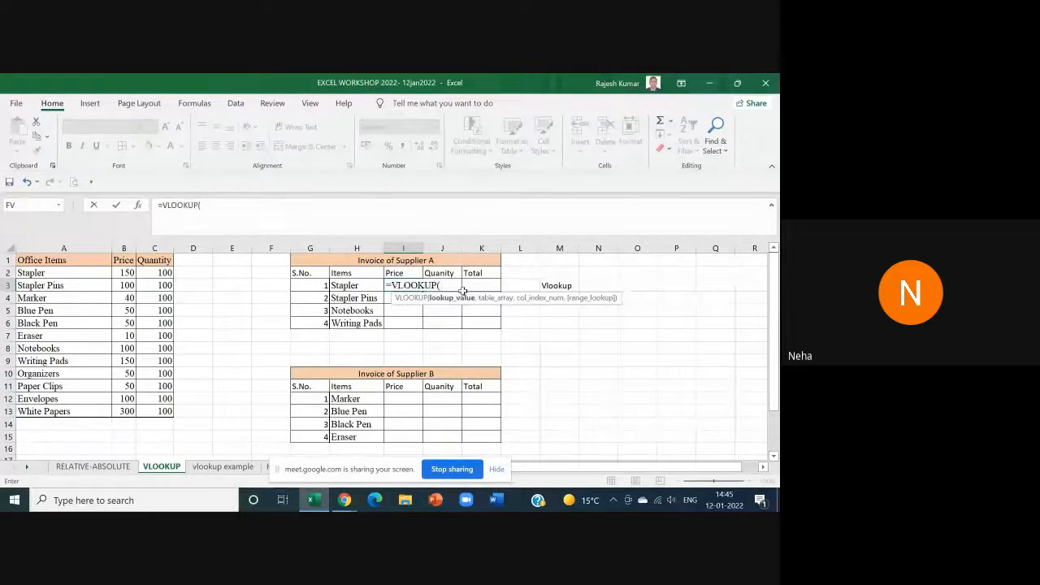
key("BackSpace")
key("BackSpace")
key("BackSpace")
key("BackSpace")
key("BackSpace")
key("BackSpace")
key("BackSpace")
key("BackSpace")
key("BackSpace")
Step: Try a VLOOKUP formula in I3 with lookup value H3 and absolute table array $A$1:$C$13, and cancel the entry
type("=v")
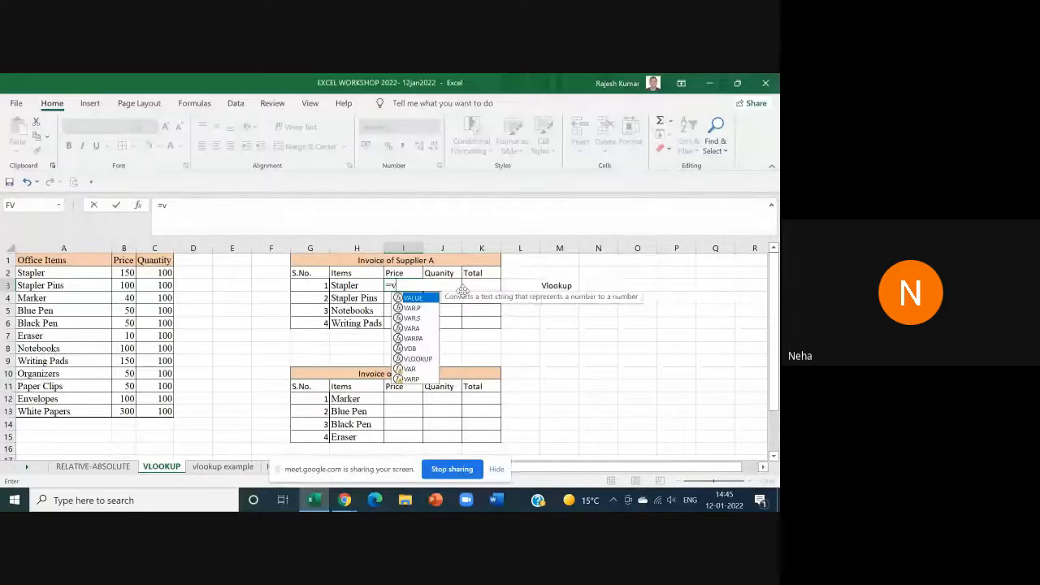
type("loo")
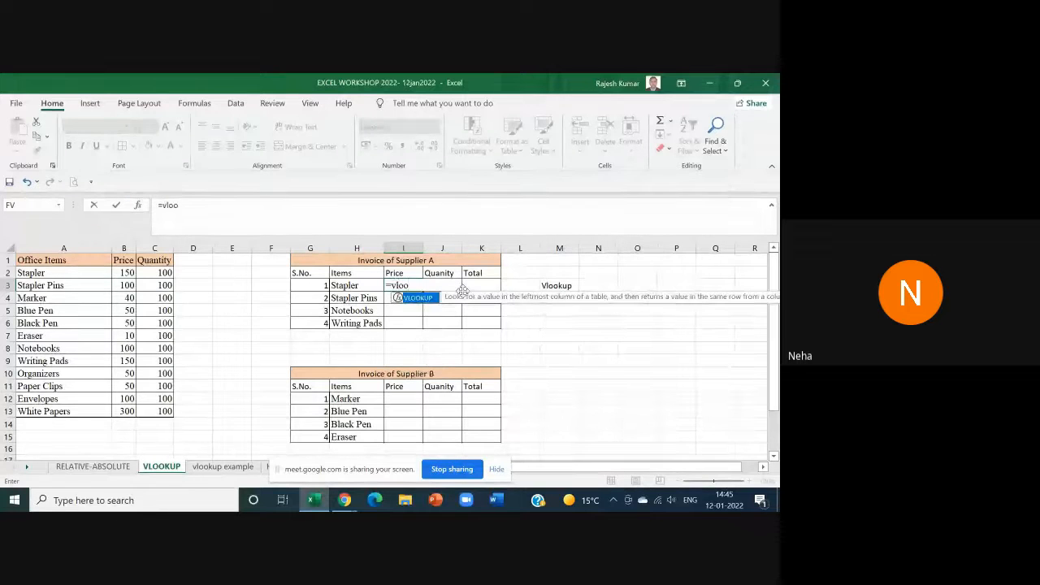
double_click(419, 298)
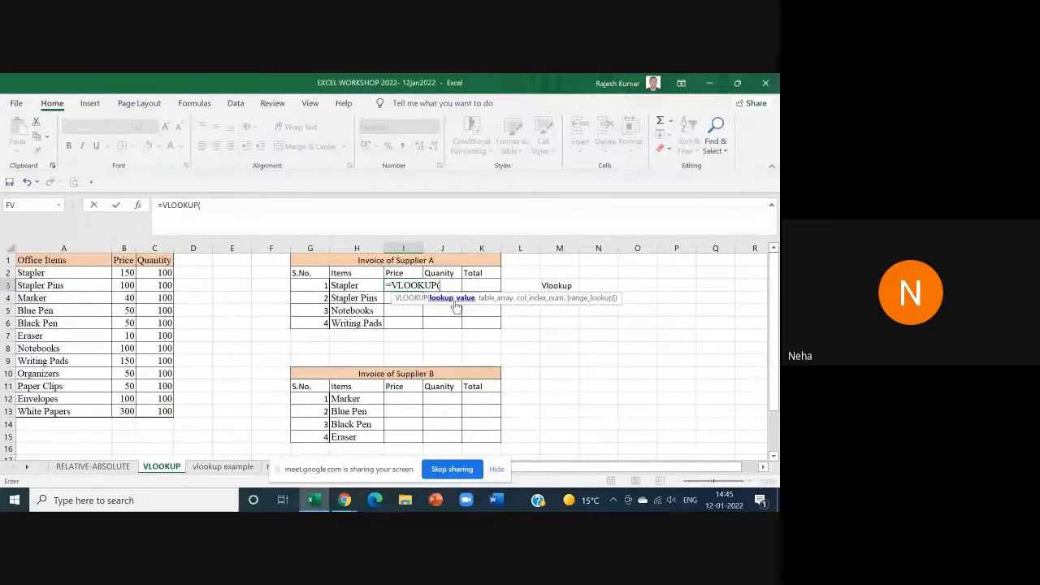
left_click(356, 286)
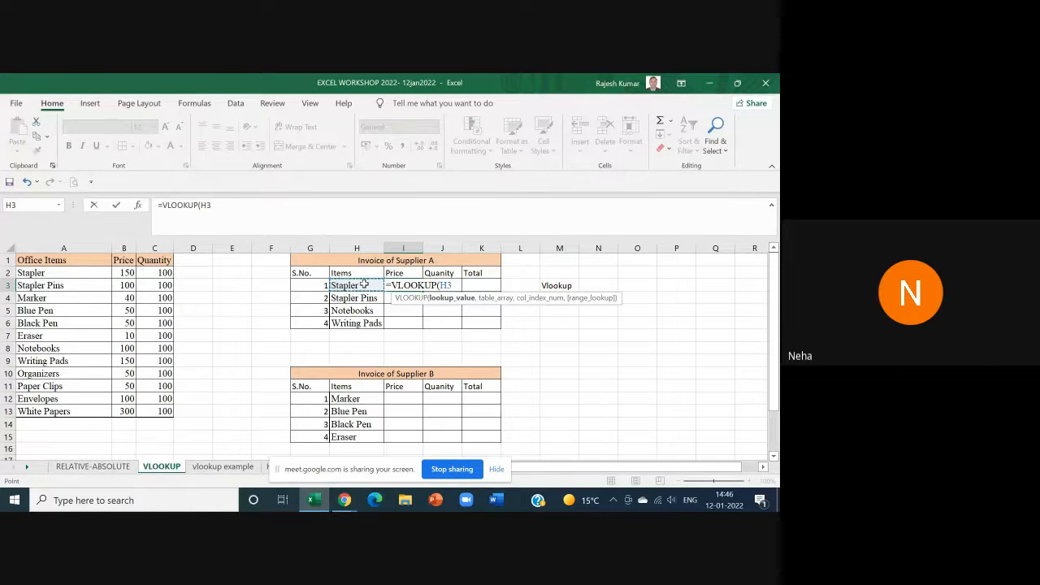
type(",")
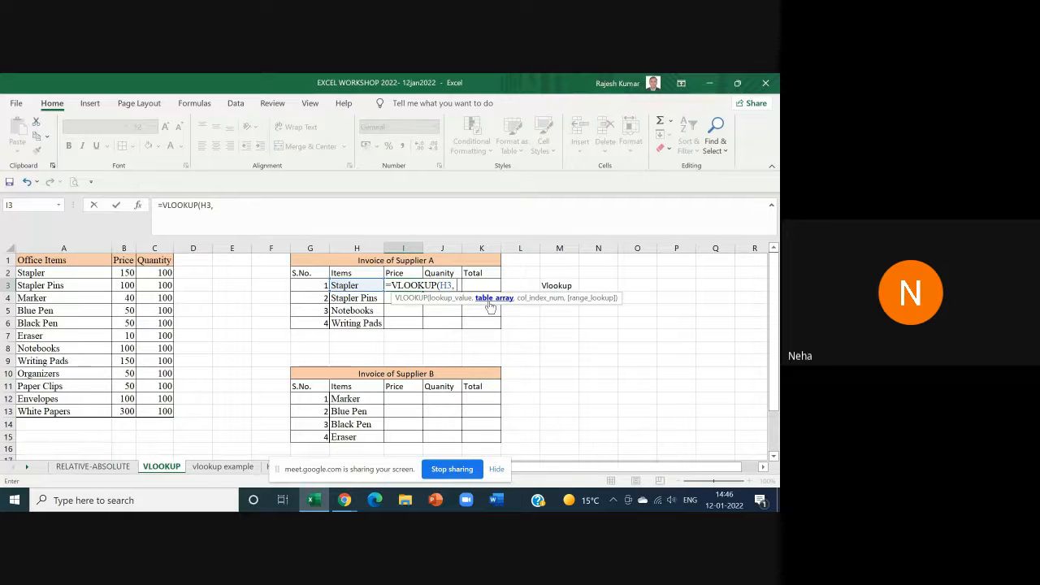
left_click(43, 260)
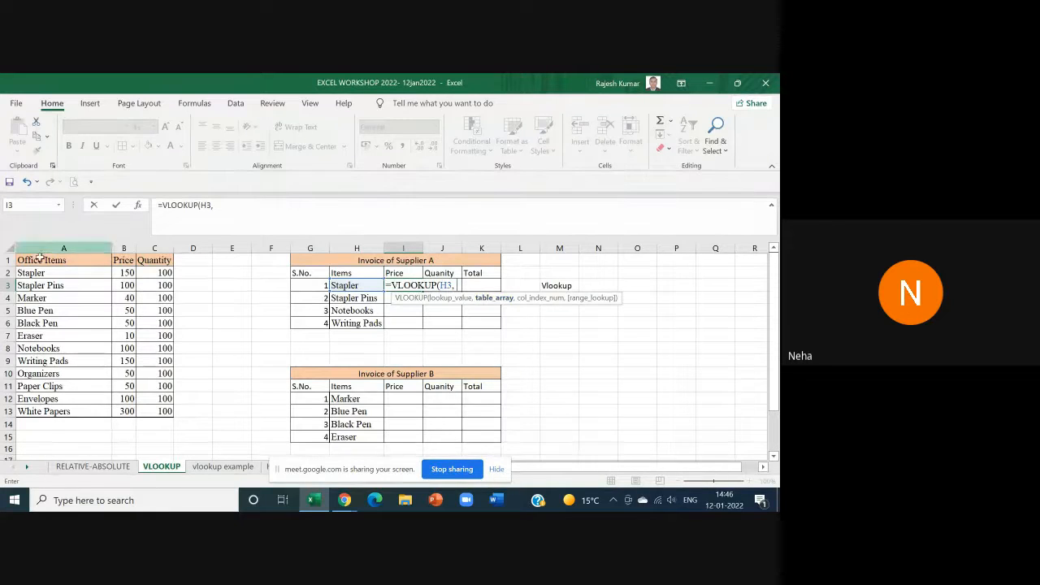
left_click_drag(43, 260, 156, 412)
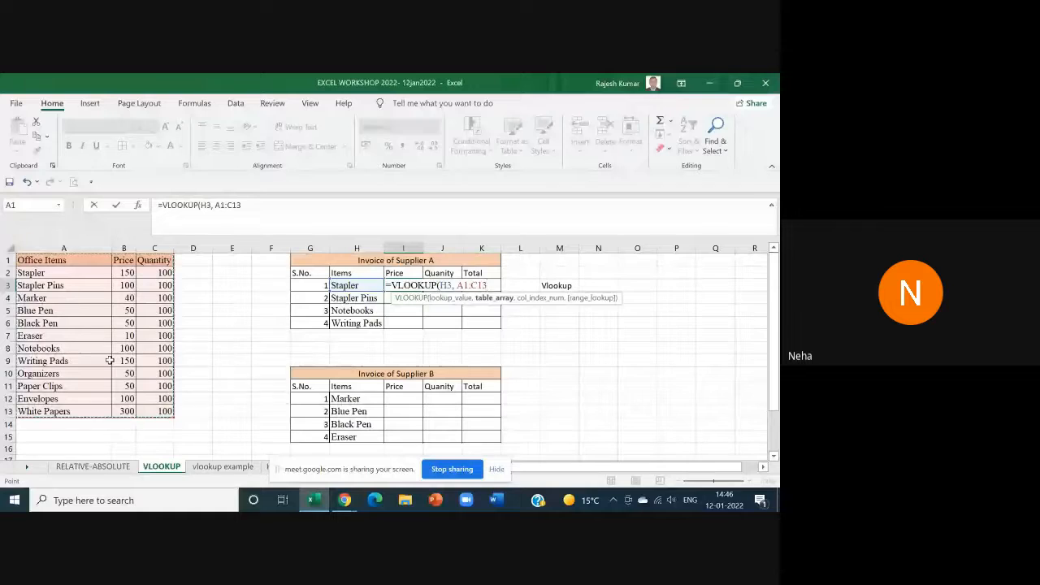
type("4")
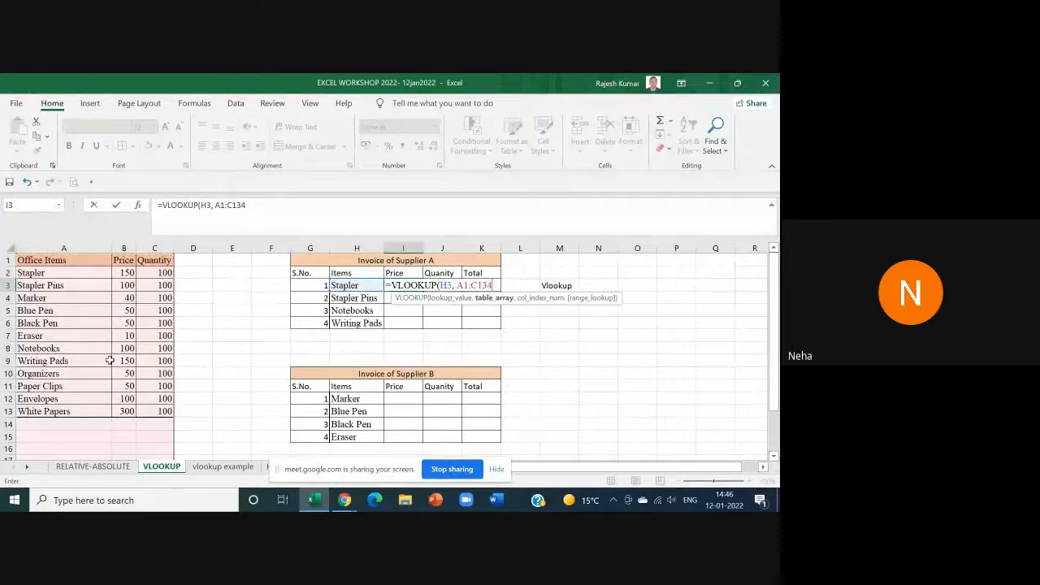
key("BackSpace")
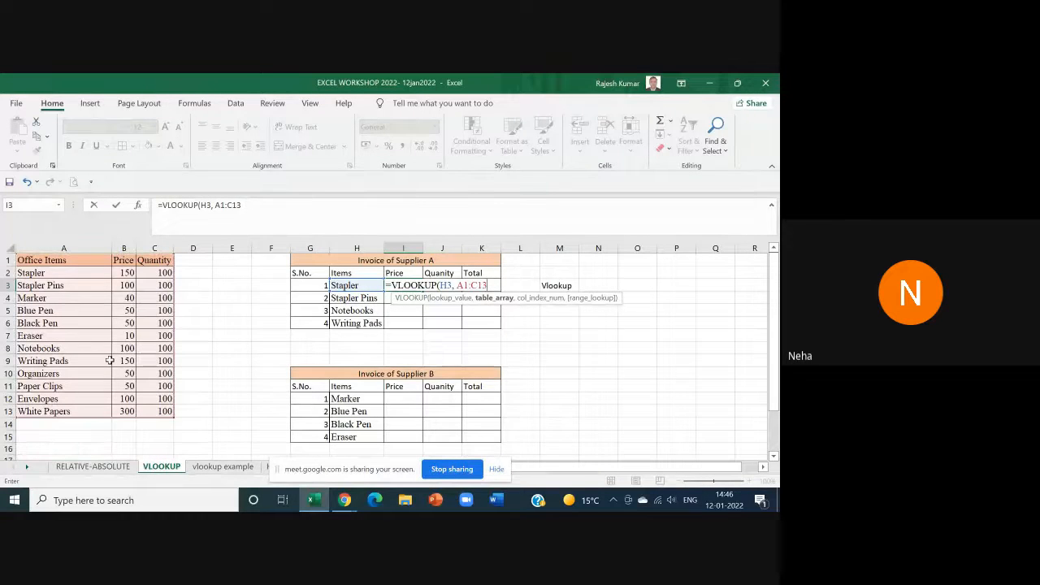
key("F4")
left_click(220, 205)
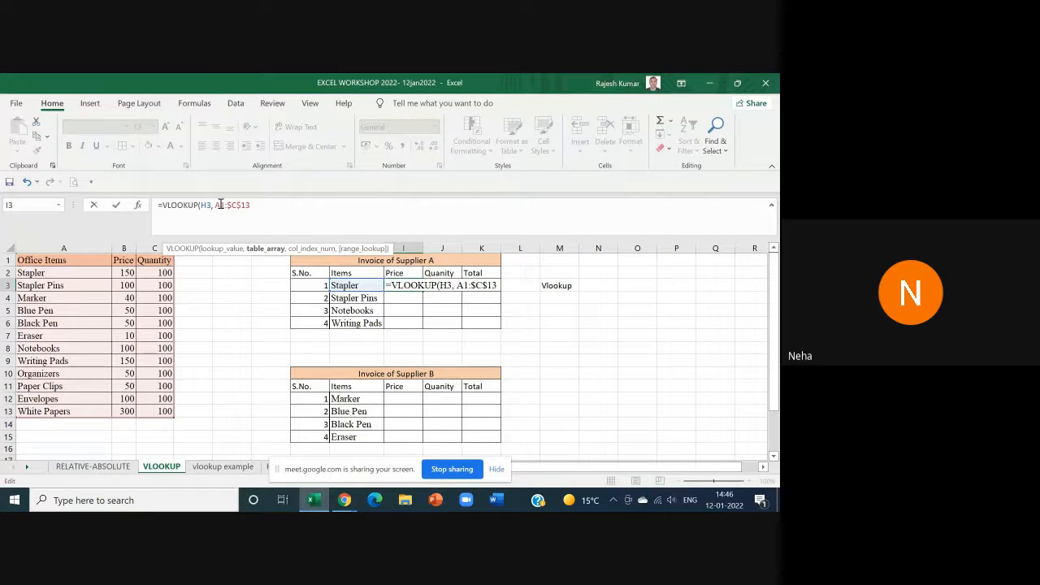
key("F4")
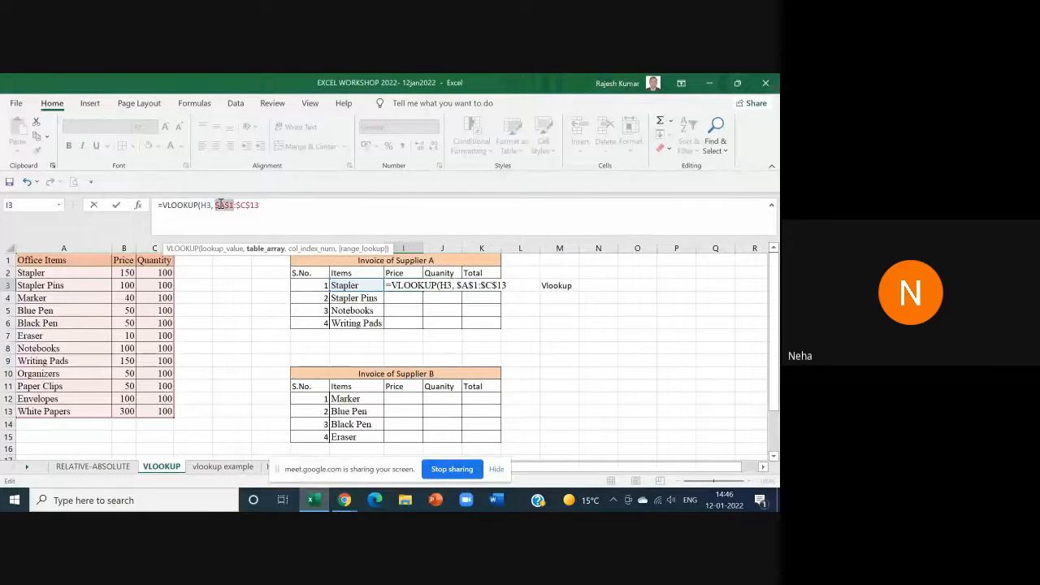
key("Escape")
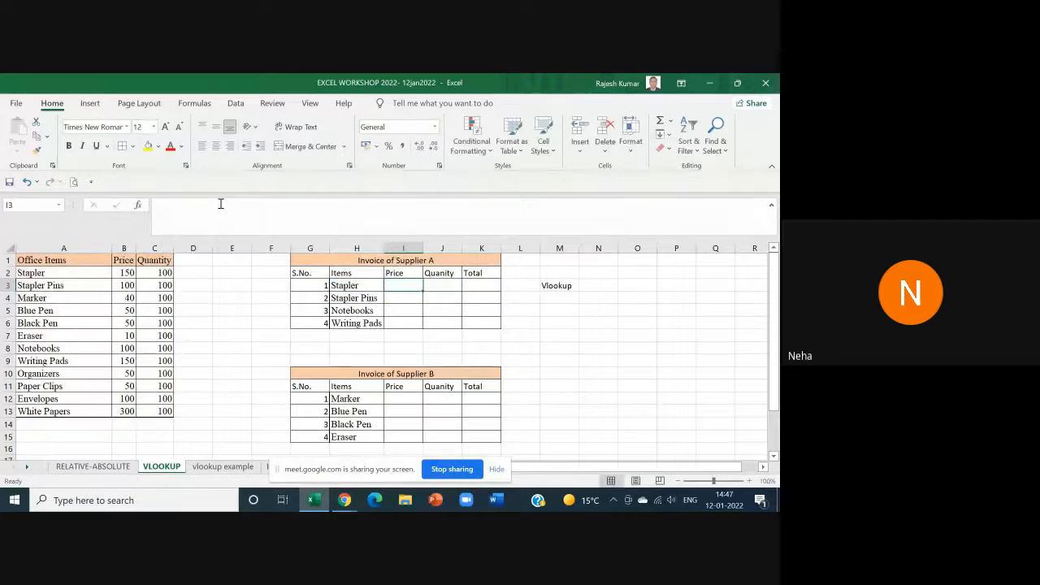
Step: Enter =VLOOKUP(H3, A1:C13, 2,FALSE) in I3 to fetch the Stapler price for the Supplier A invoice
type("=vlook")
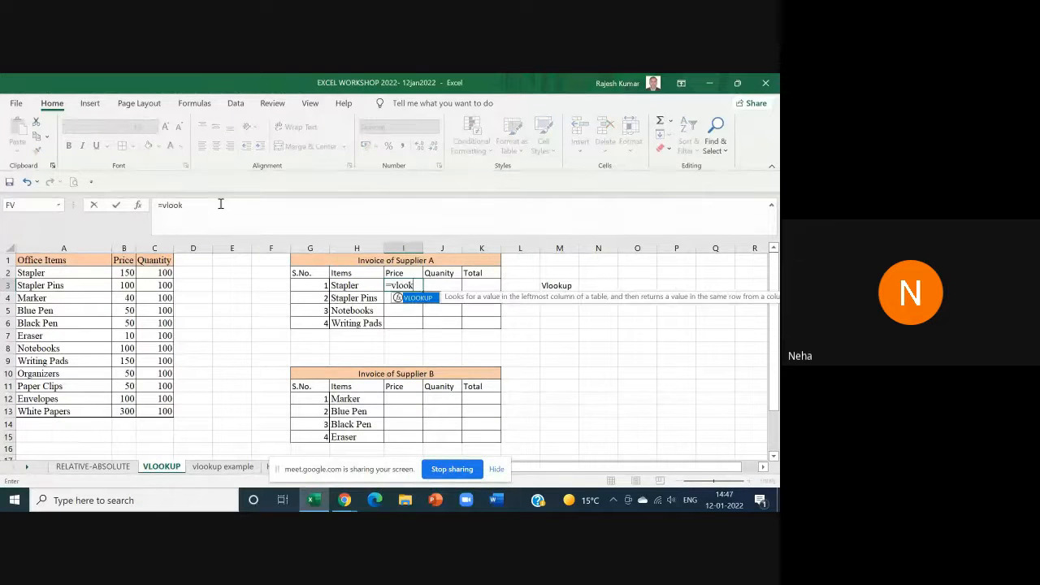
double_click(419, 297)
left_click(360, 285)
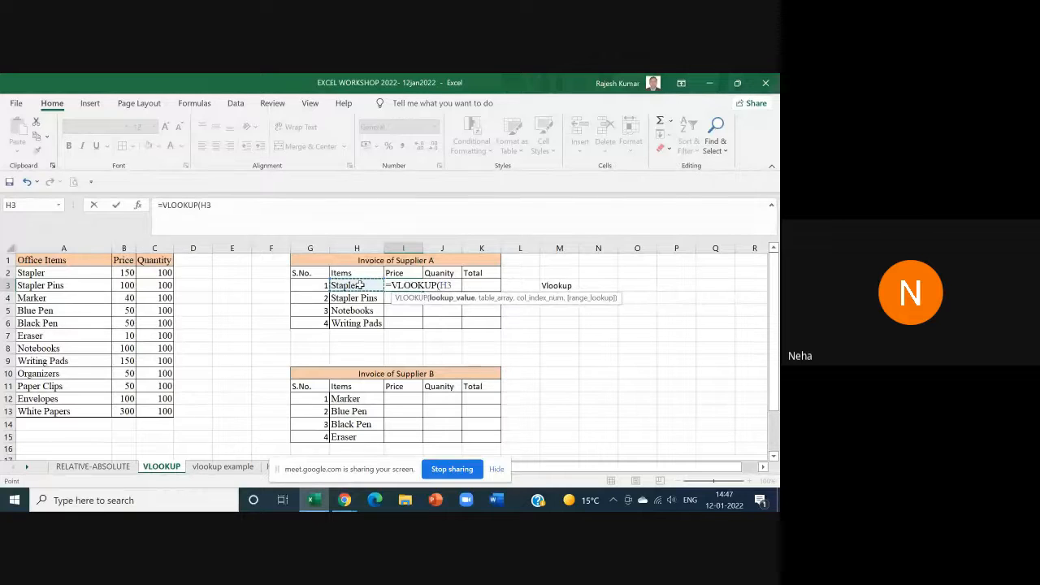
type(",")
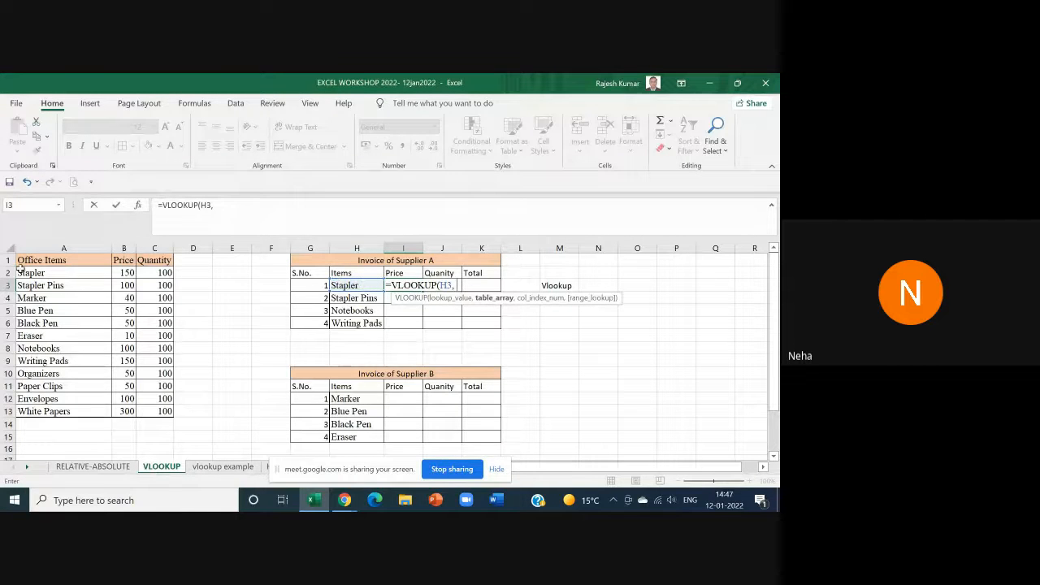
left_click_drag(25, 260, 166, 411)
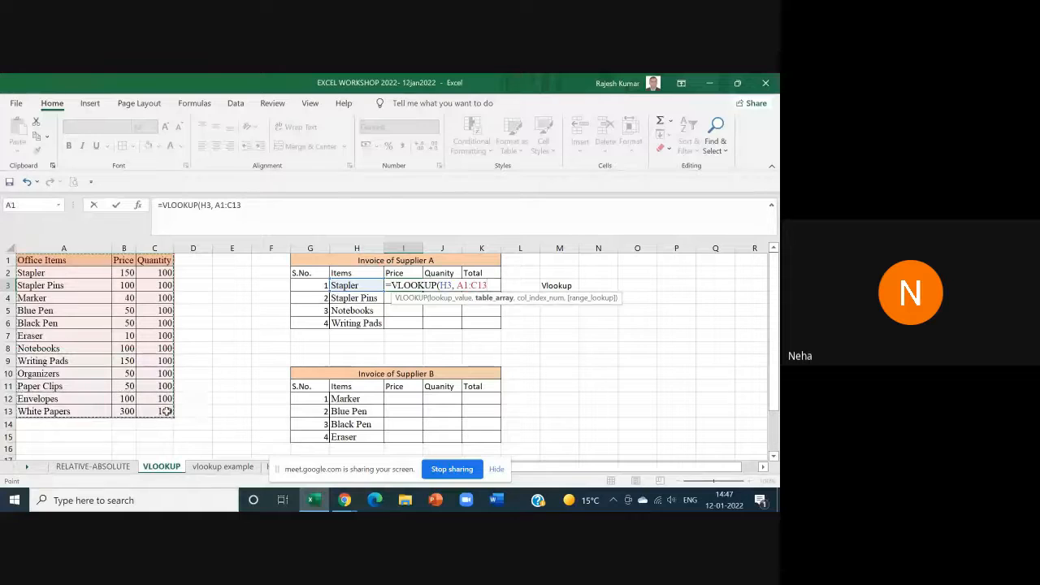
type(",")
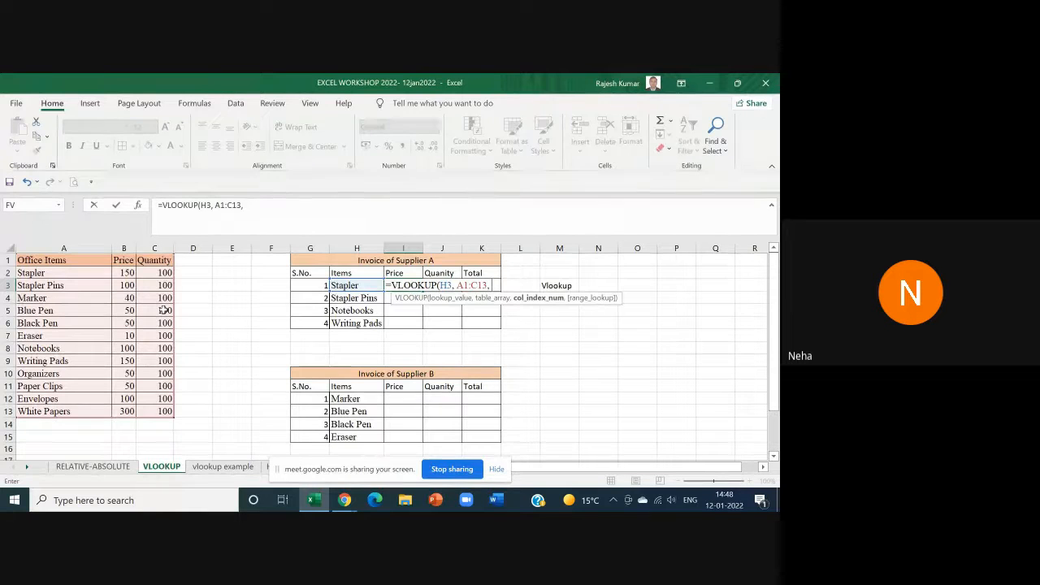
type("2")
type(",")
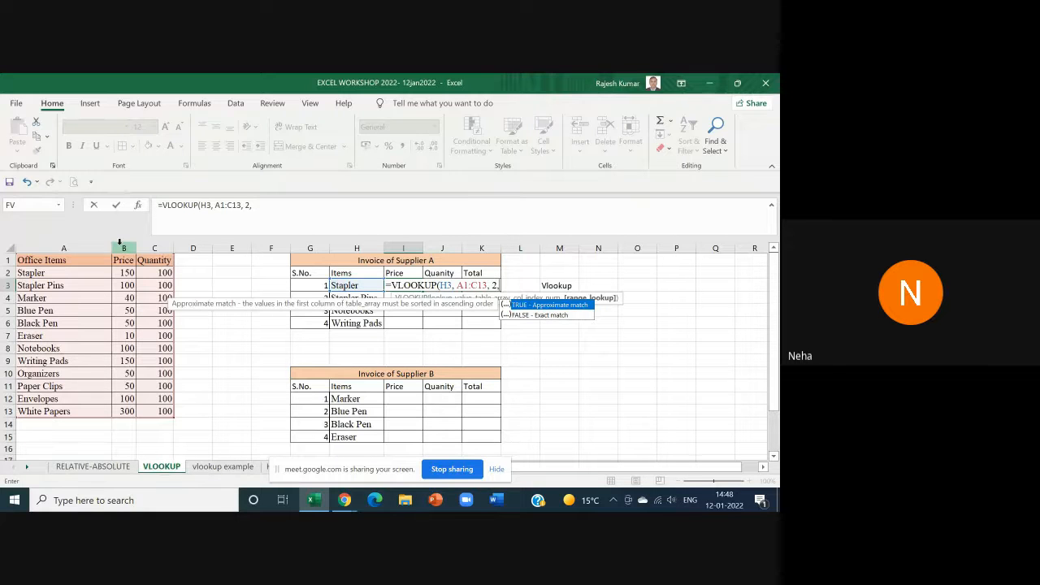
double_click(520, 315)
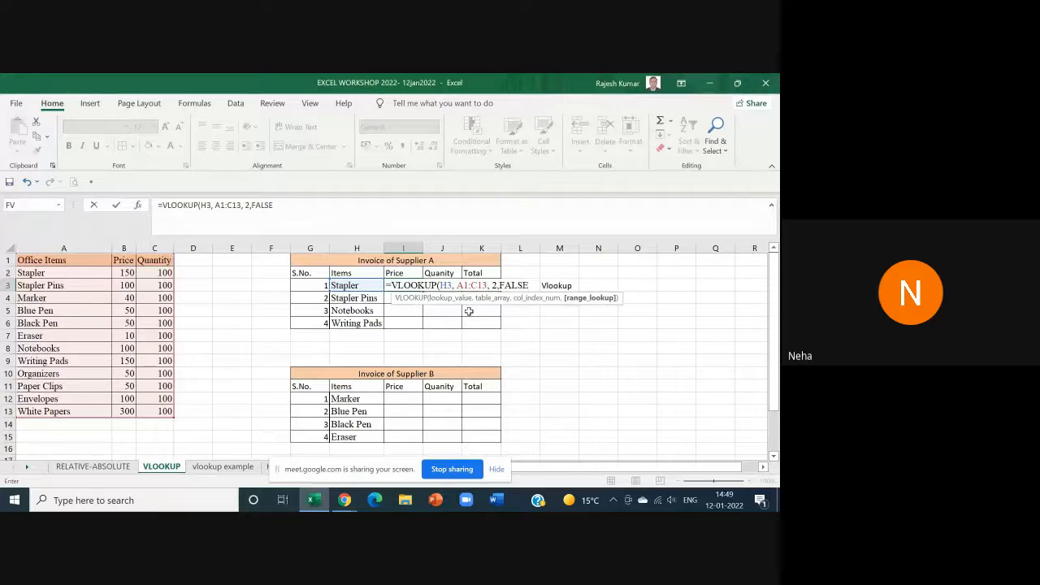
type(")")
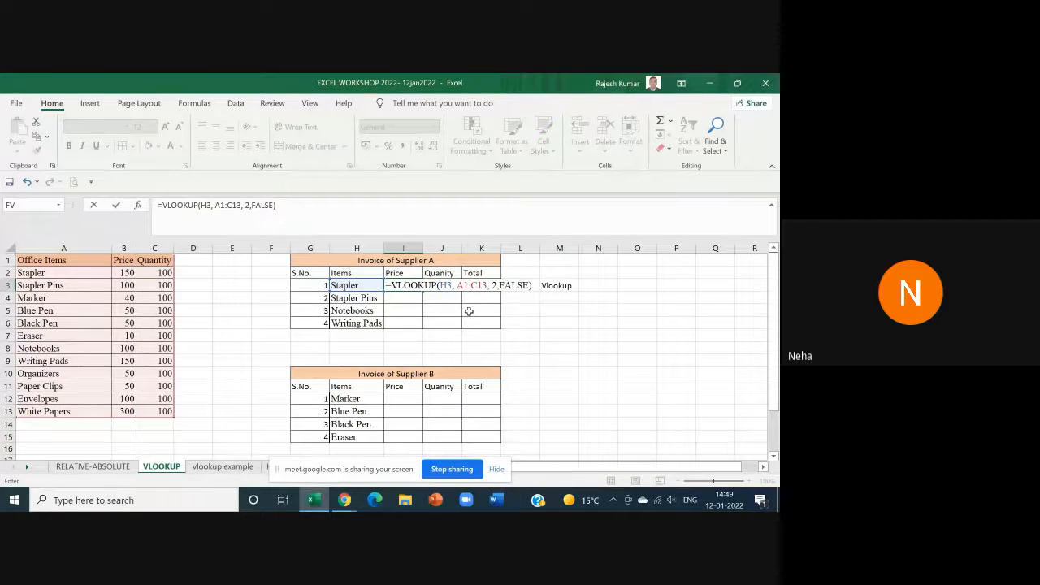
key("Return")
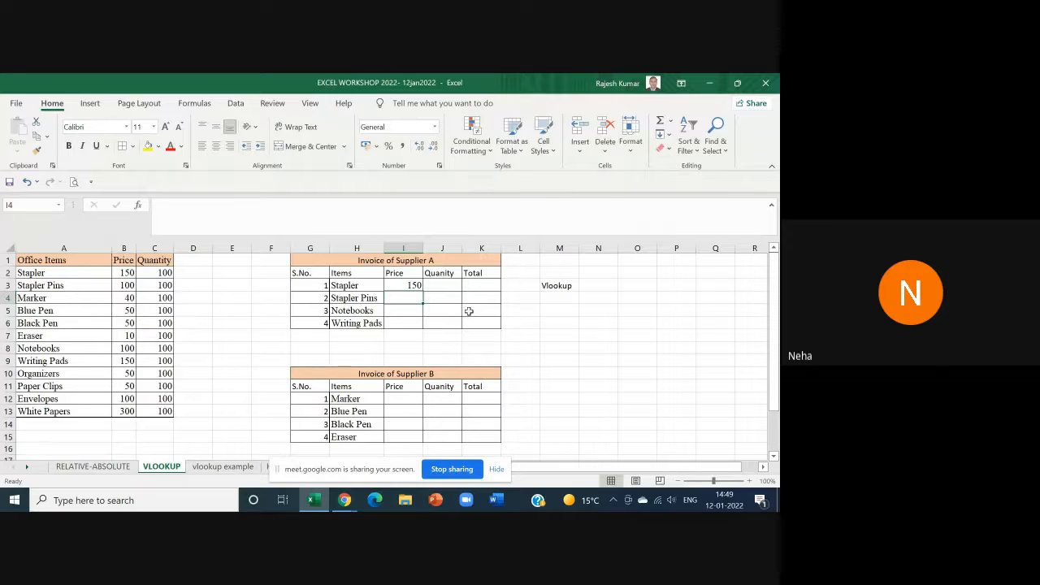
Step: Zoom the worksheet in to 120%
left_click(749, 481)
left_click(750, 481)
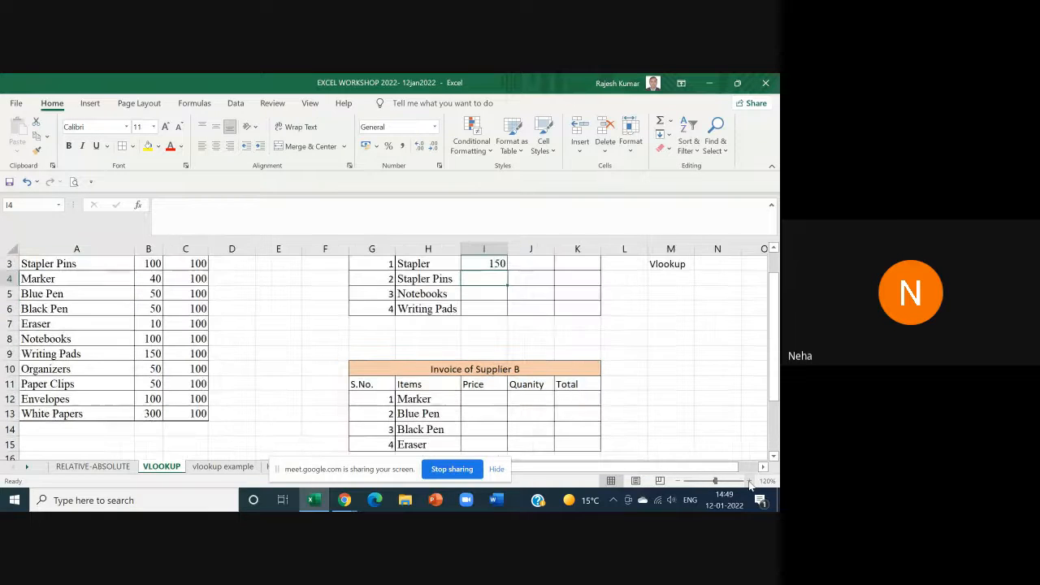
left_click_drag(774, 389, 772, 357)
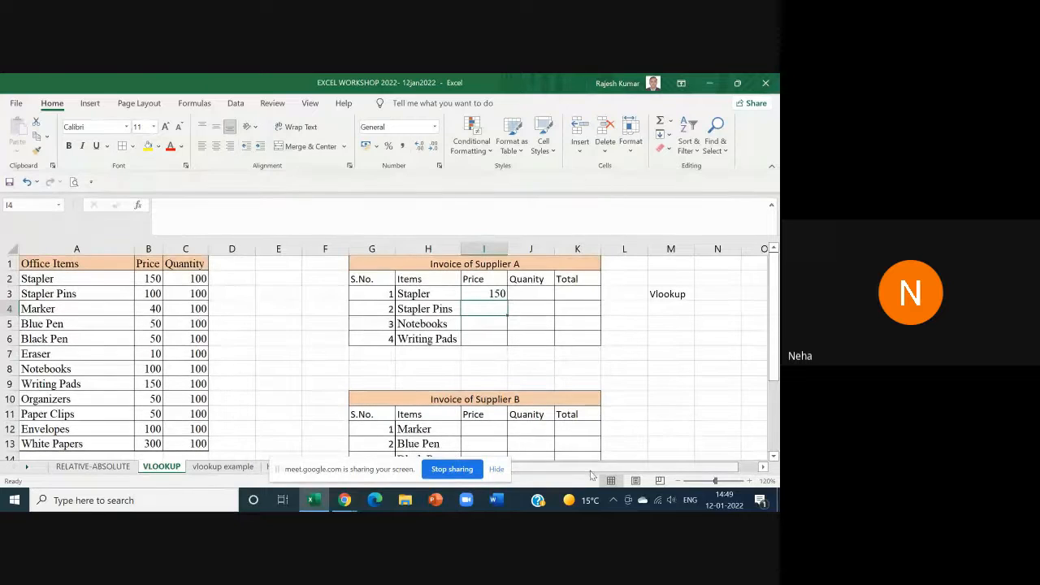
left_click(482, 294)
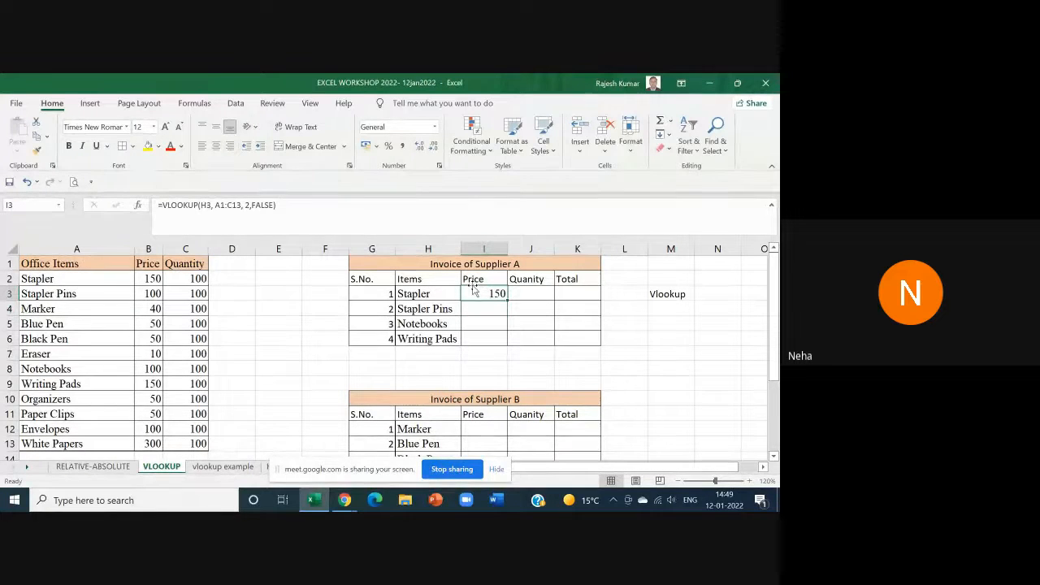
key("Right")
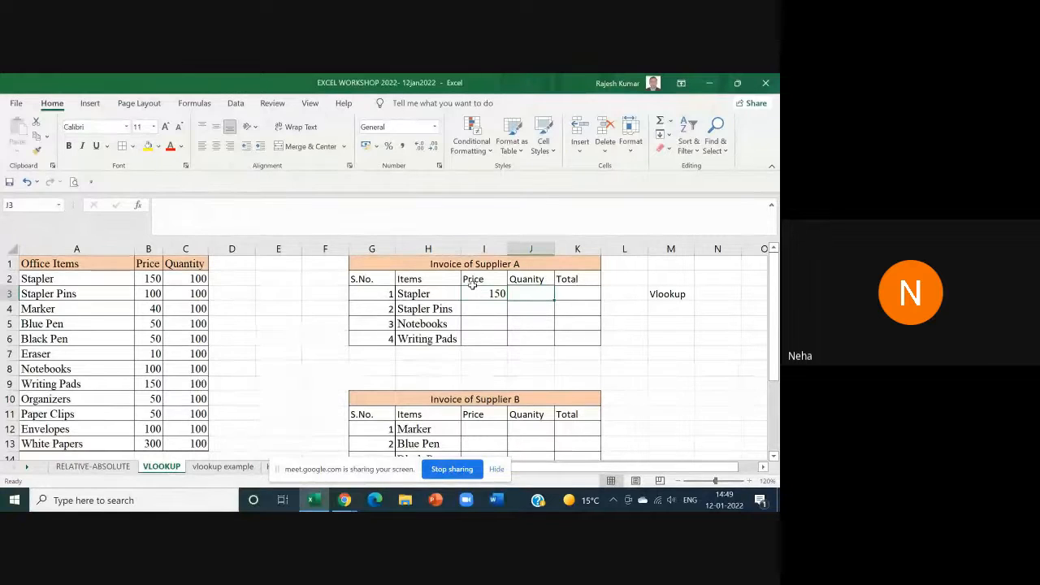
type("=")
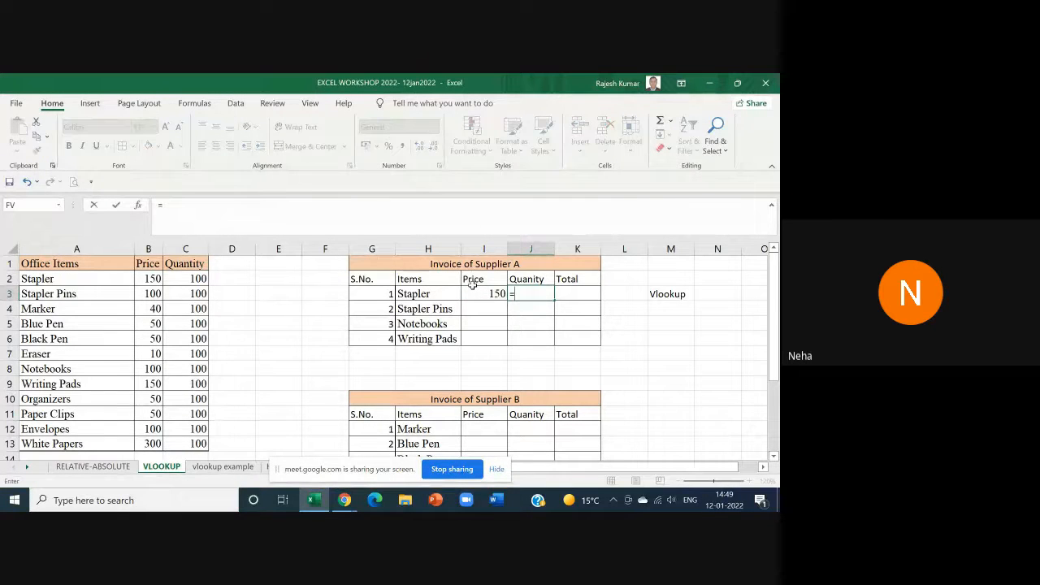
type("v")
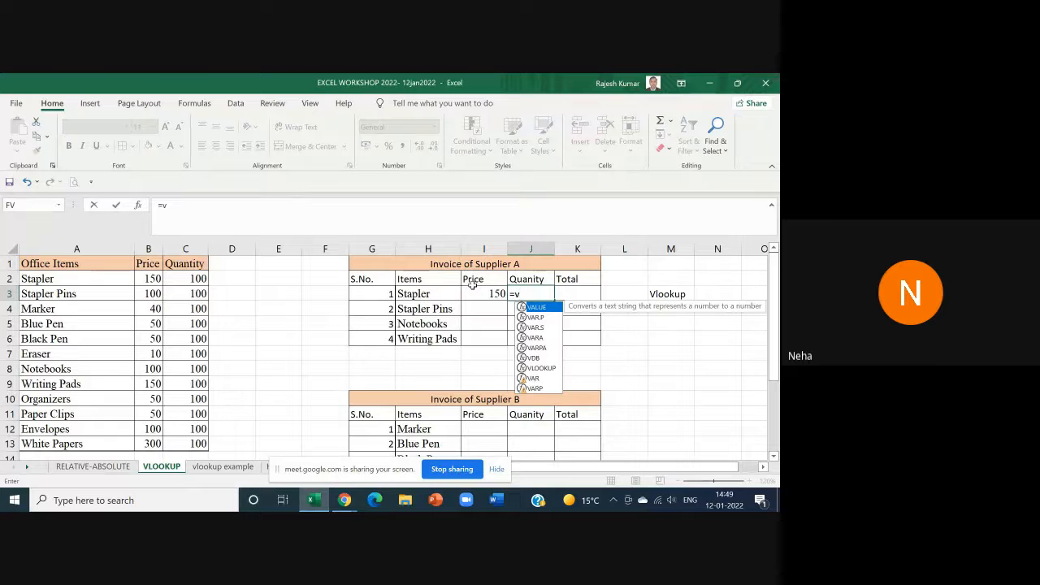
type("l")
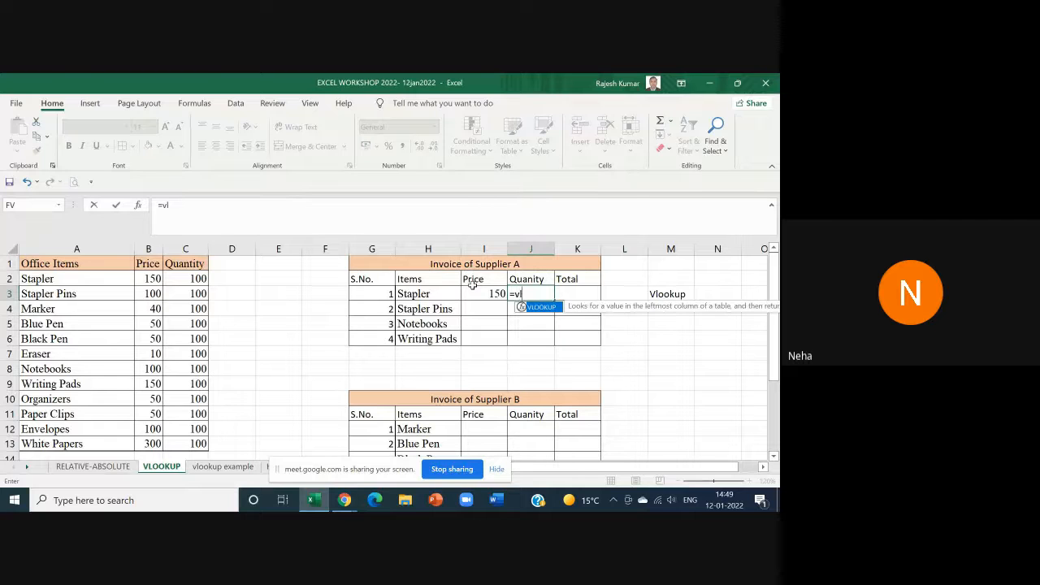
double_click(542, 308)
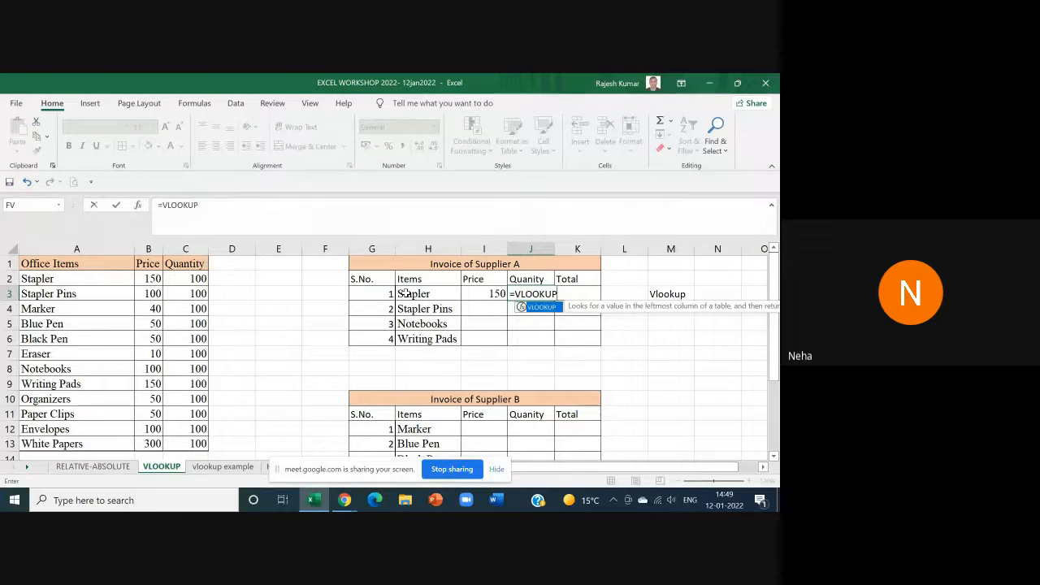
key("Escape")
Step: Start a VLOOKUP formula in J5 for the Notebooks quantity, with lookup value H5 and table array A1:C13
left_click(542, 322)
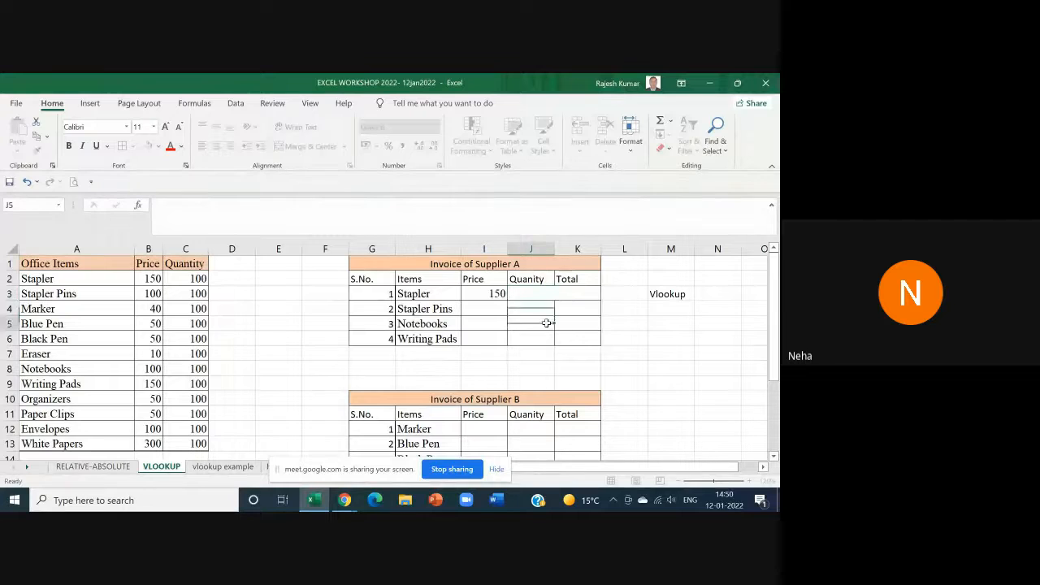
type("=")
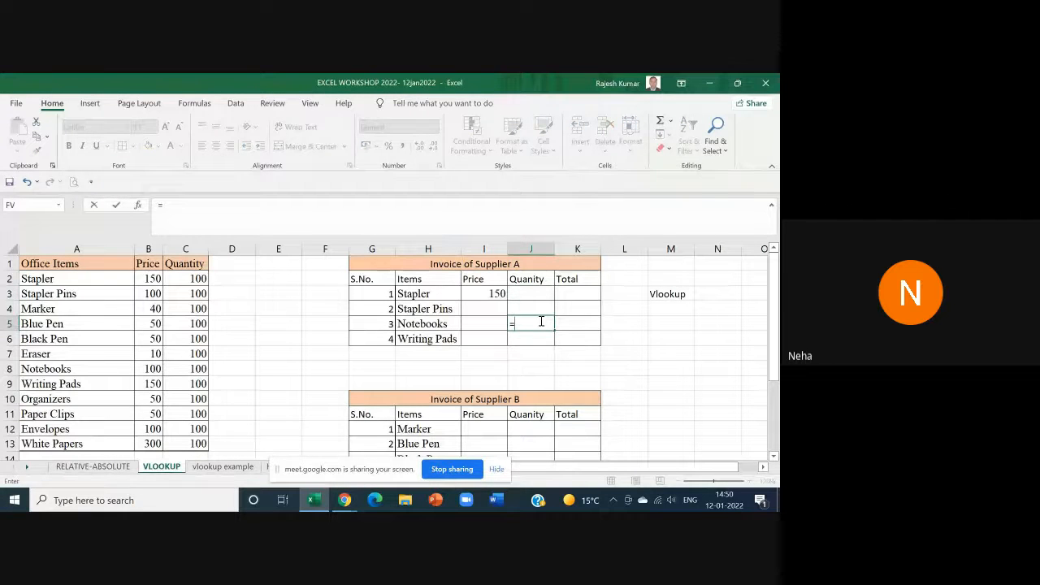
type("vlook")
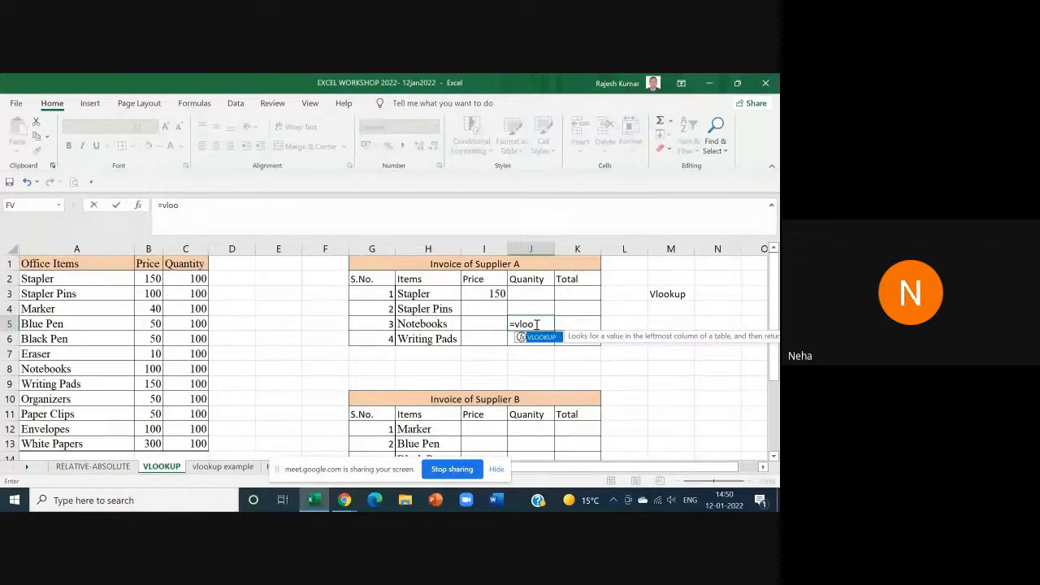
key("Tab")
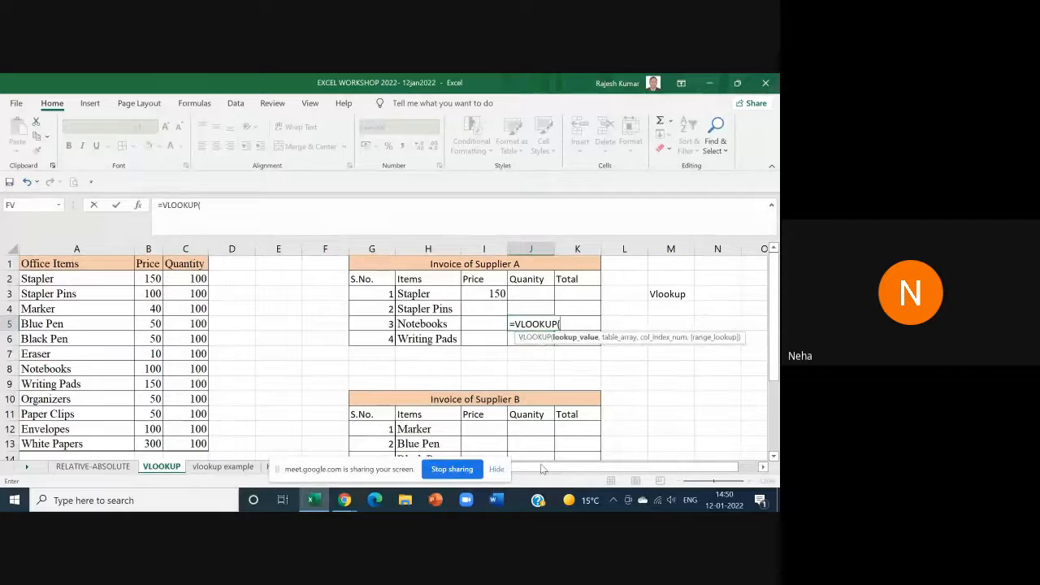
left_click(411, 325)
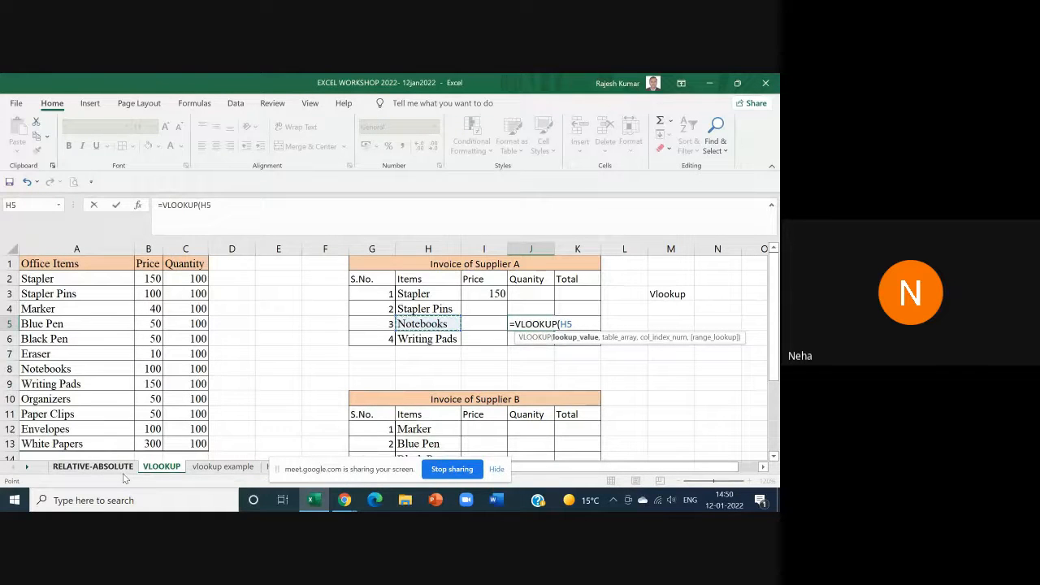
type(",")
left_click(42, 265)
left_click_drag(123, 265, 186, 444)
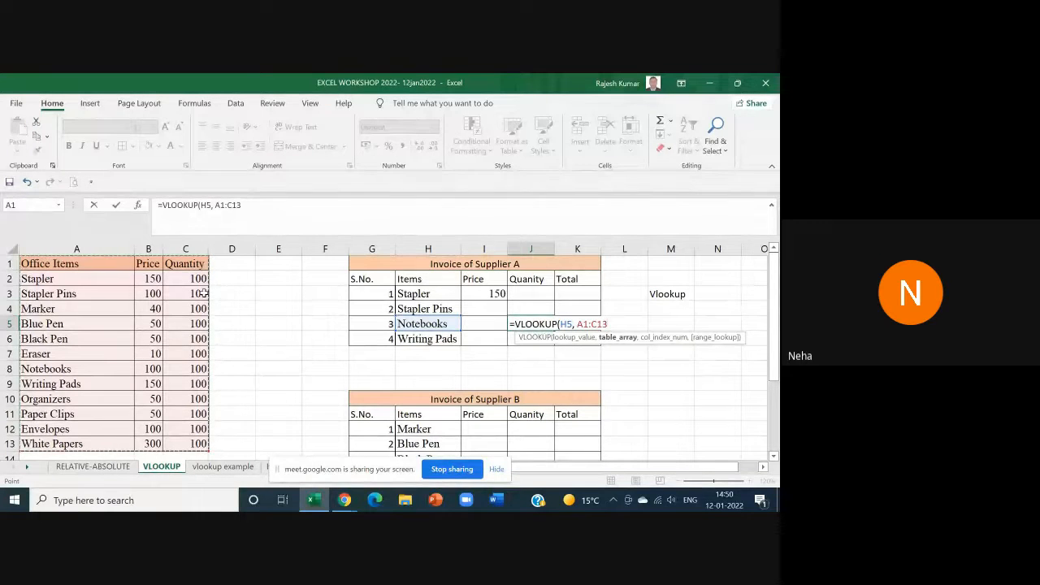
Step: Complete the J5 VLOOKUP formula with column index 3 and FALSE for an exact match
type(",")
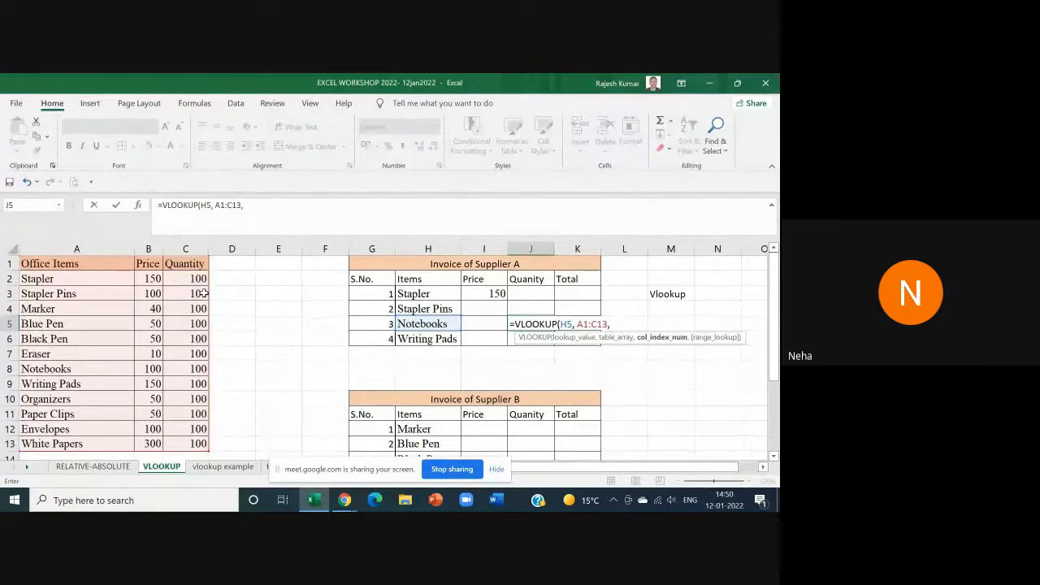
type("3")
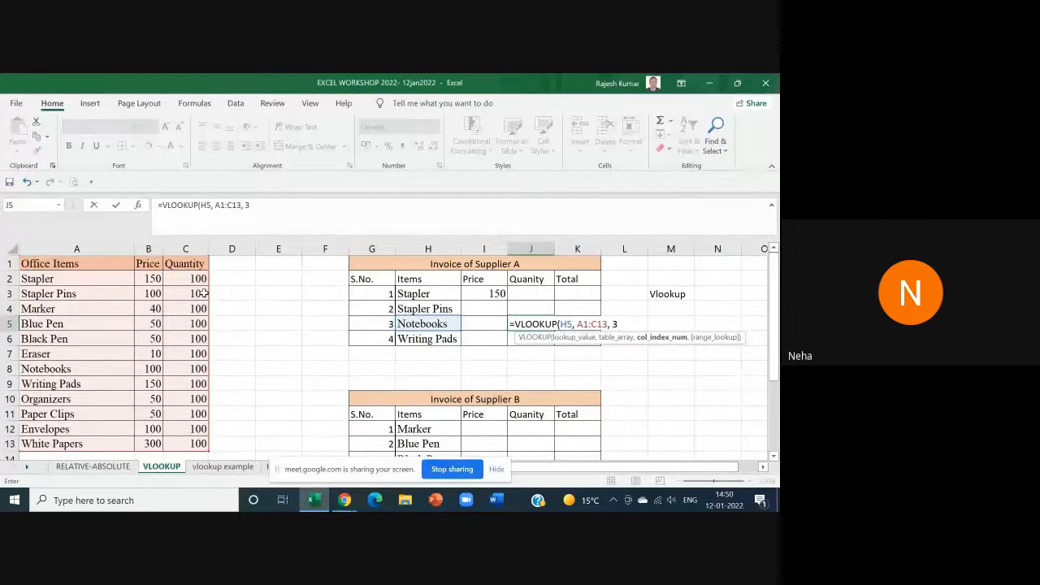
type(",")
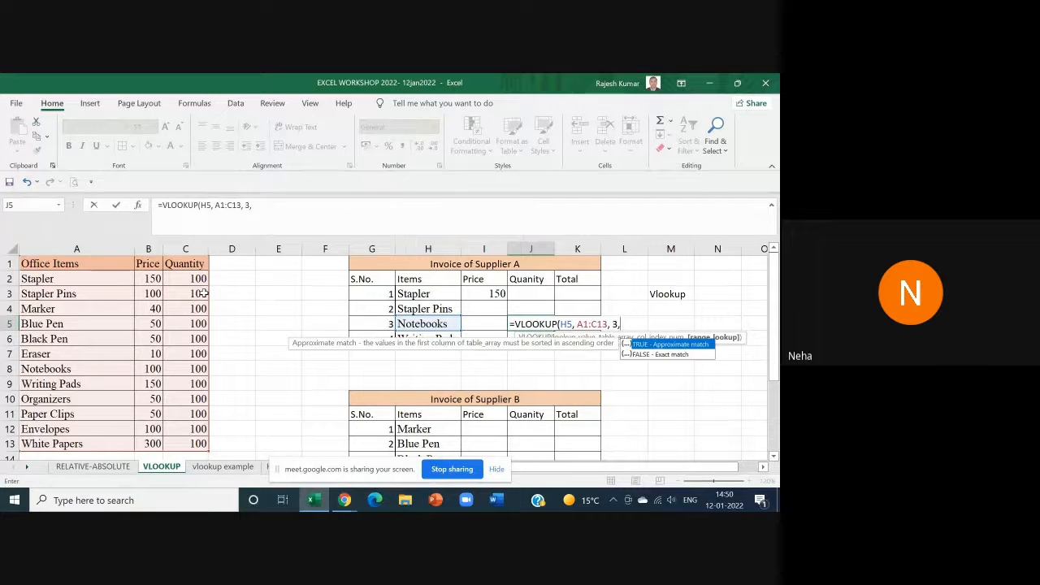
left_click(676, 355)
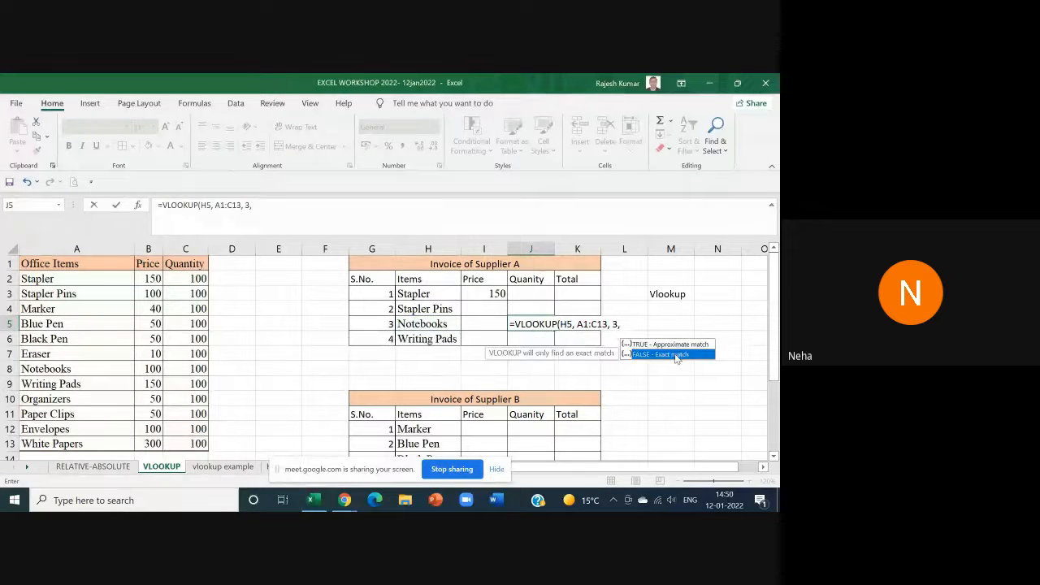
double_click(676, 355)
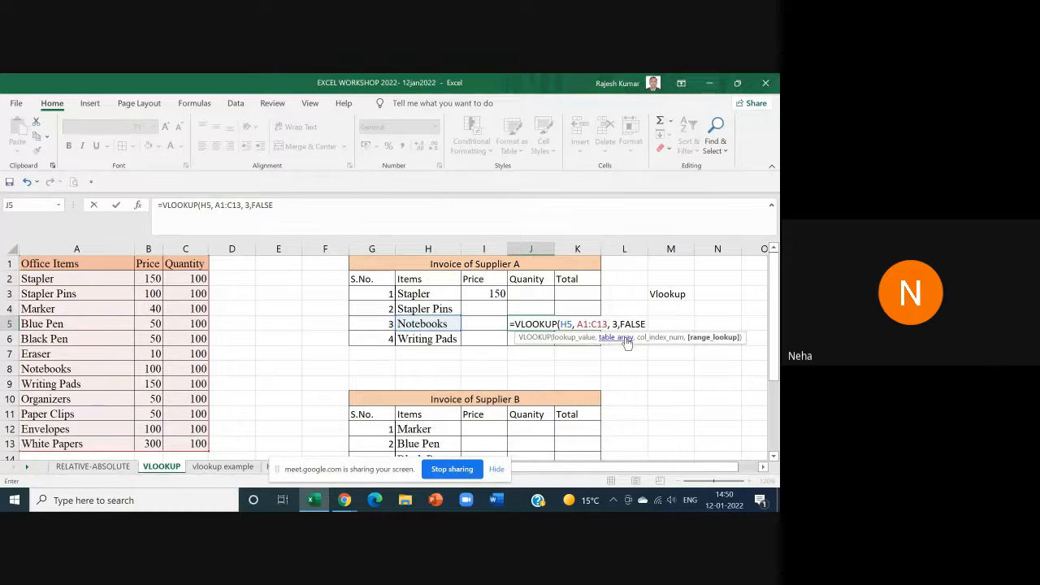
type(")")
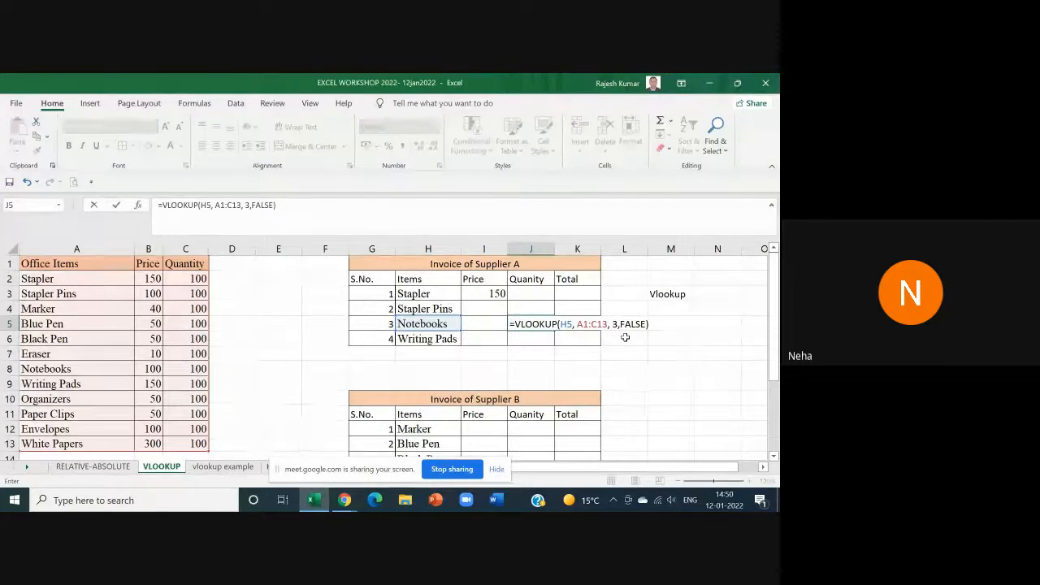
key("Return")
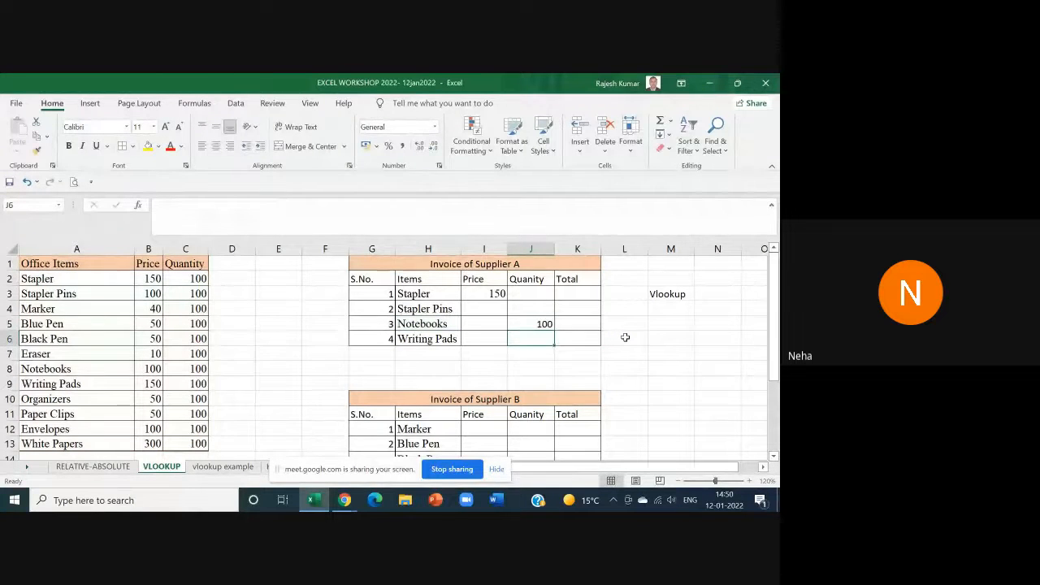
Step: Set the Notebooks quantity in C8 of the office items table to 50
left_click_drag(78, 366, 223, 367)
left_click(182, 368)
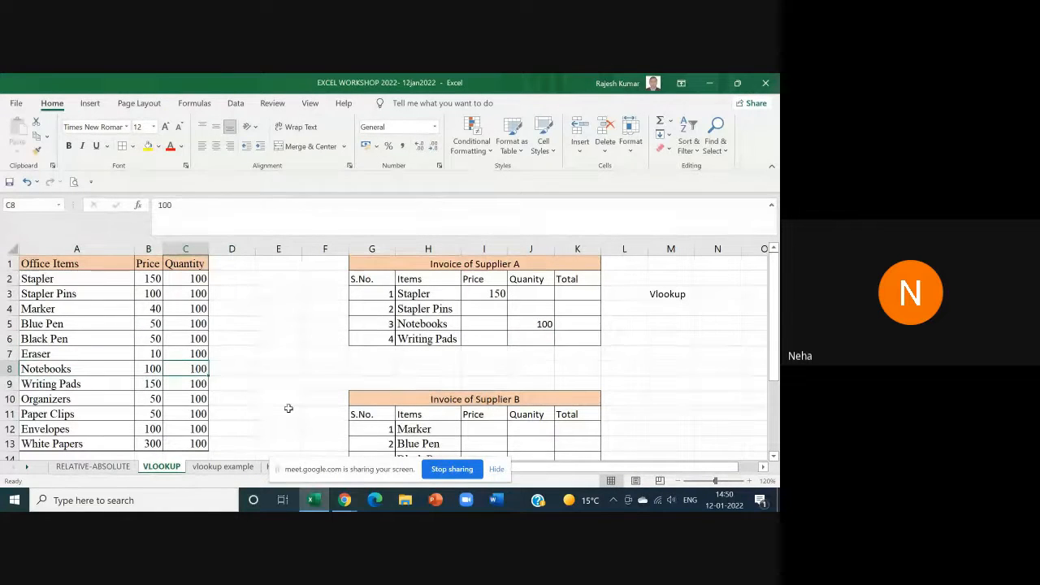
type("50")
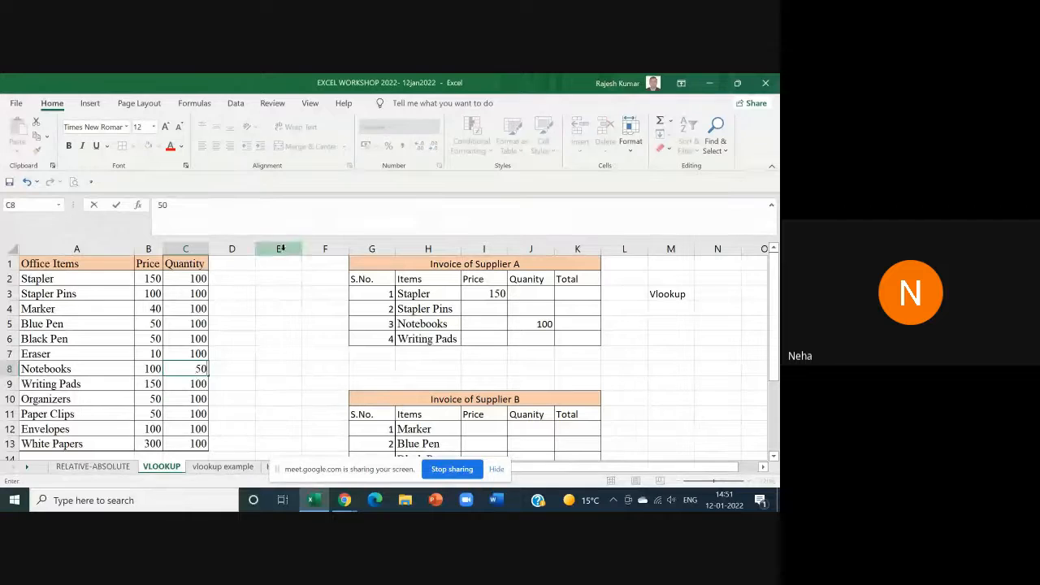
left_click(278, 279)
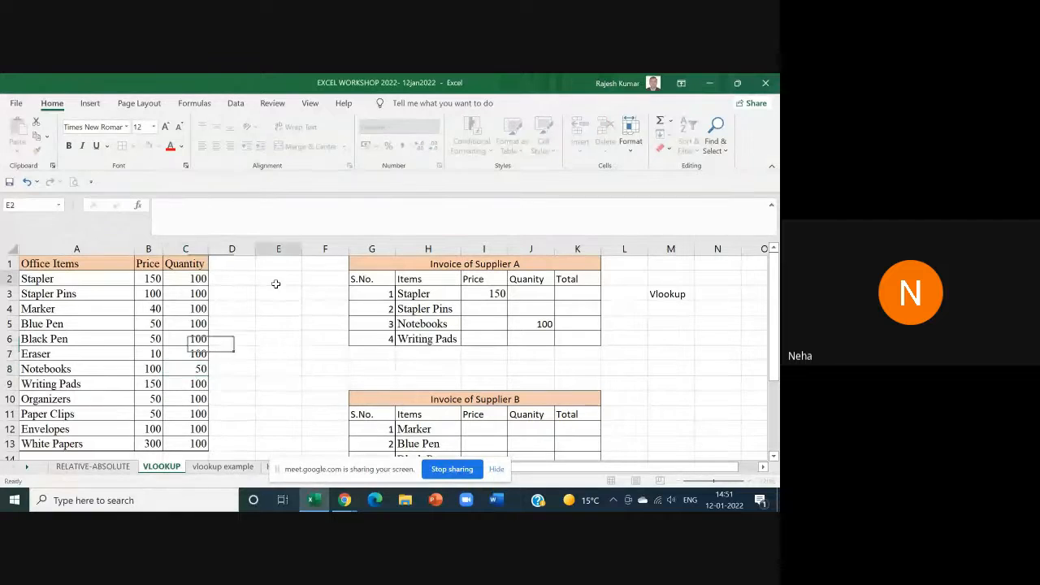
Step: Set the Notebooks quantity in C8 to 20 and the Stapler price in B2 to 23 in the office items table
left_click(188, 370)
type("20")
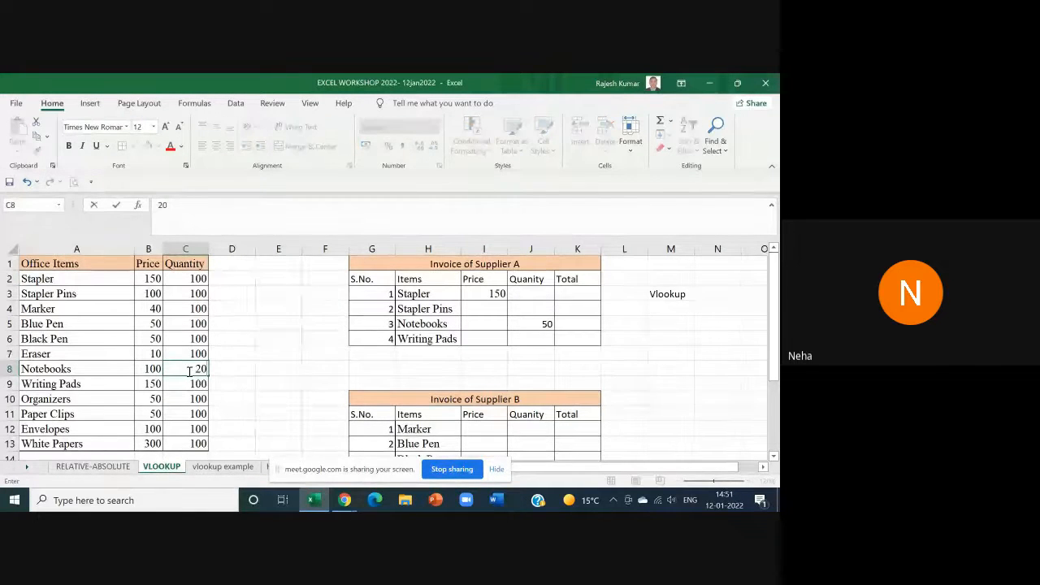
left_click(273, 380)
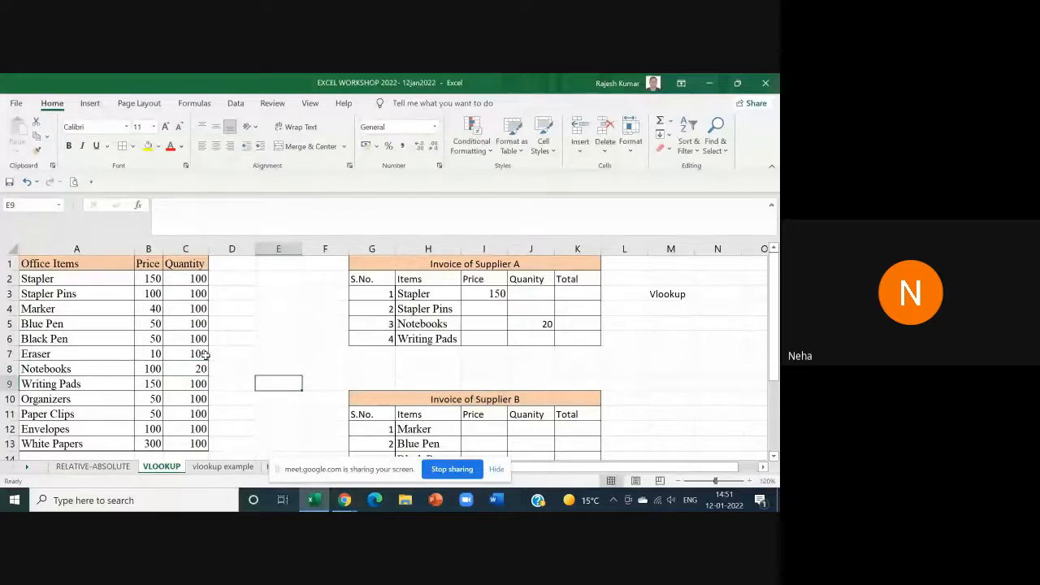
left_click(139, 276)
type("23")
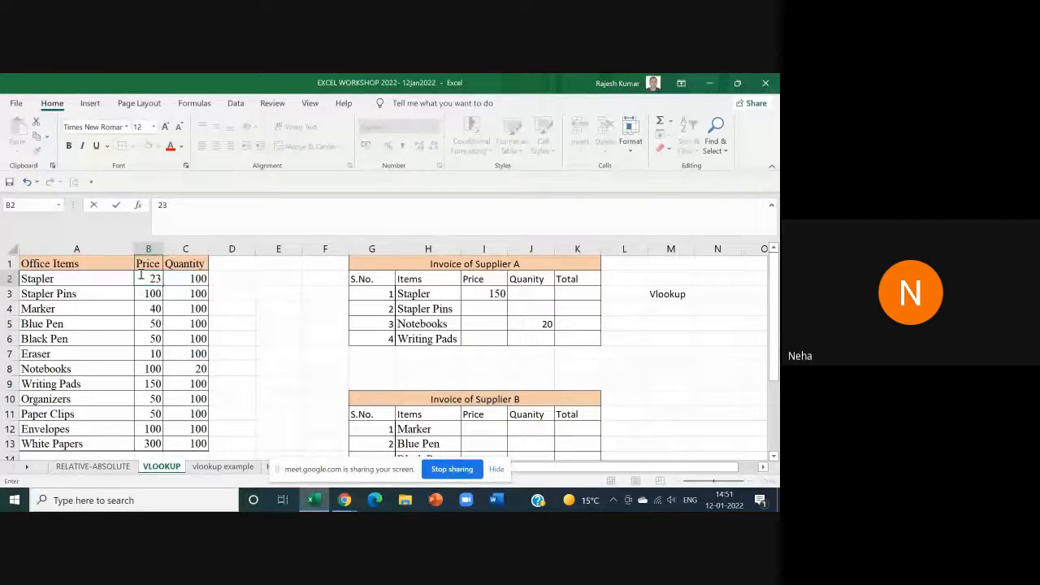
left_click(285, 327)
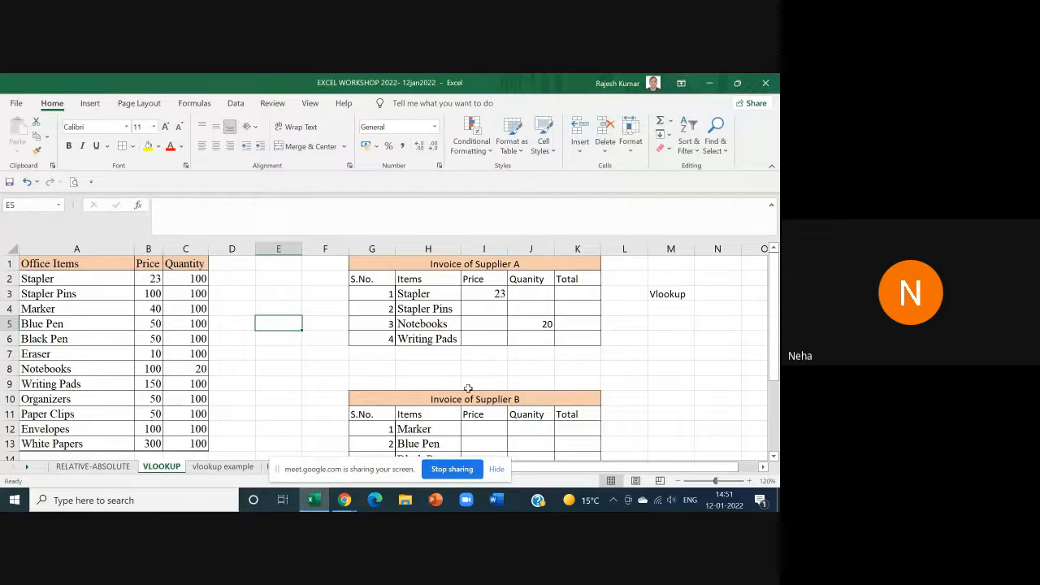
Step: Start a VLOOKUP formula in I15 for the Eraser price in Supplier B's invoice, with lookup value H15
scroll(468, 388, "down", 2)
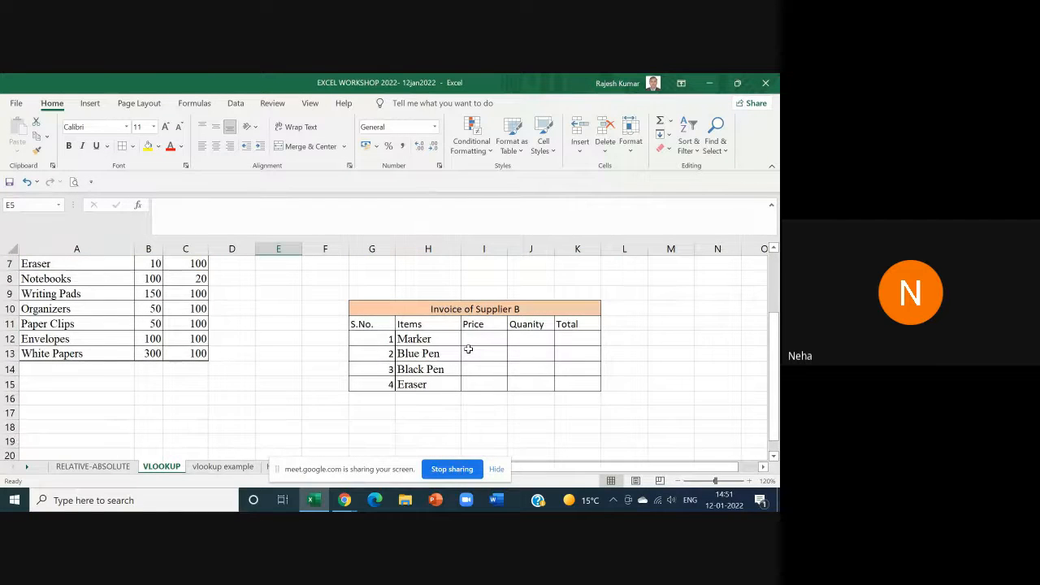
scroll(458, 376, "up", 2)
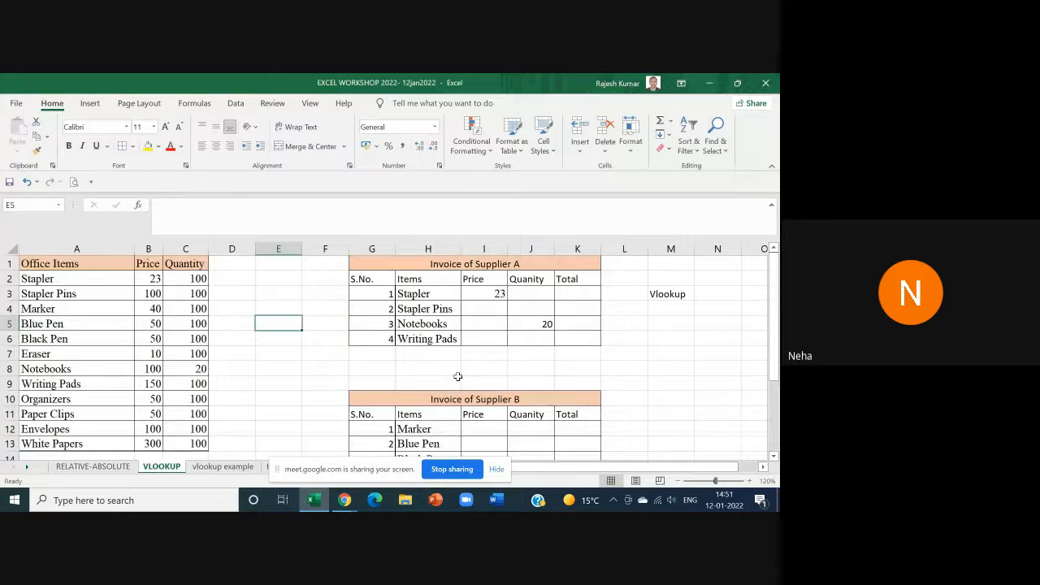
scroll(457, 377, "down", 2)
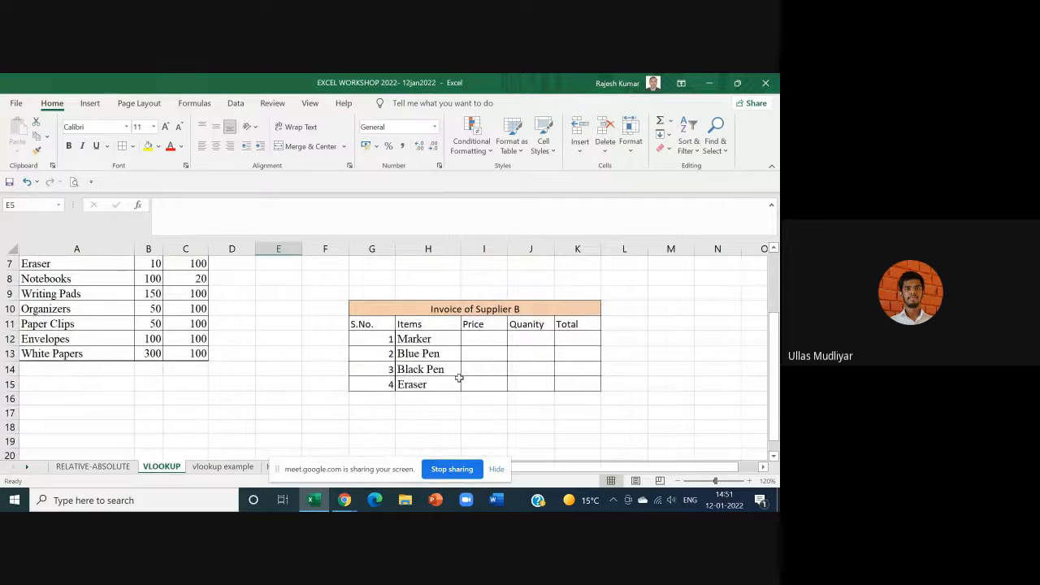
scroll(458, 375, "up", 1)
scroll(468, 410, "down", 1)
left_click(479, 384)
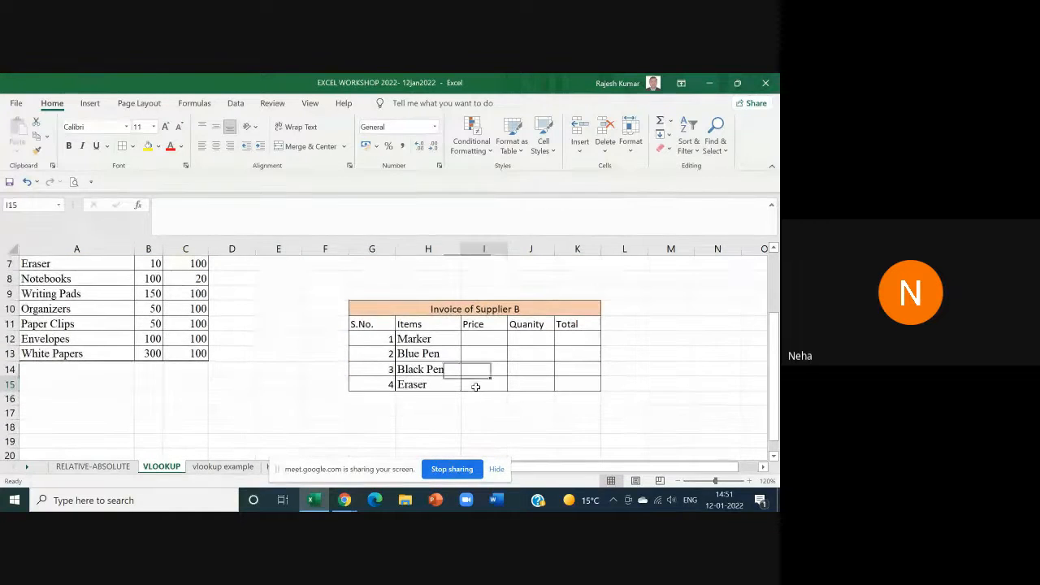
type("=")
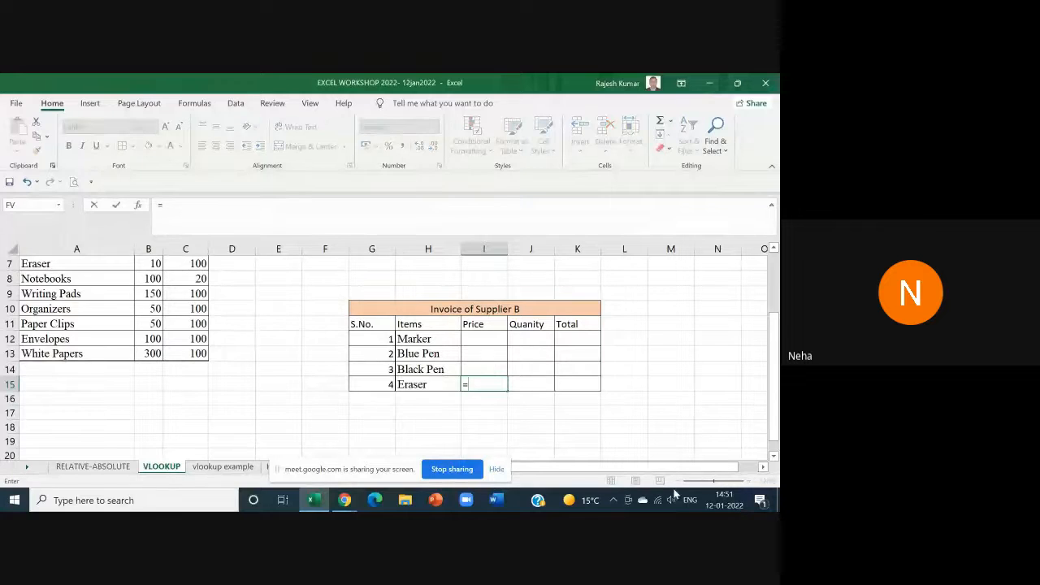
type("vl")
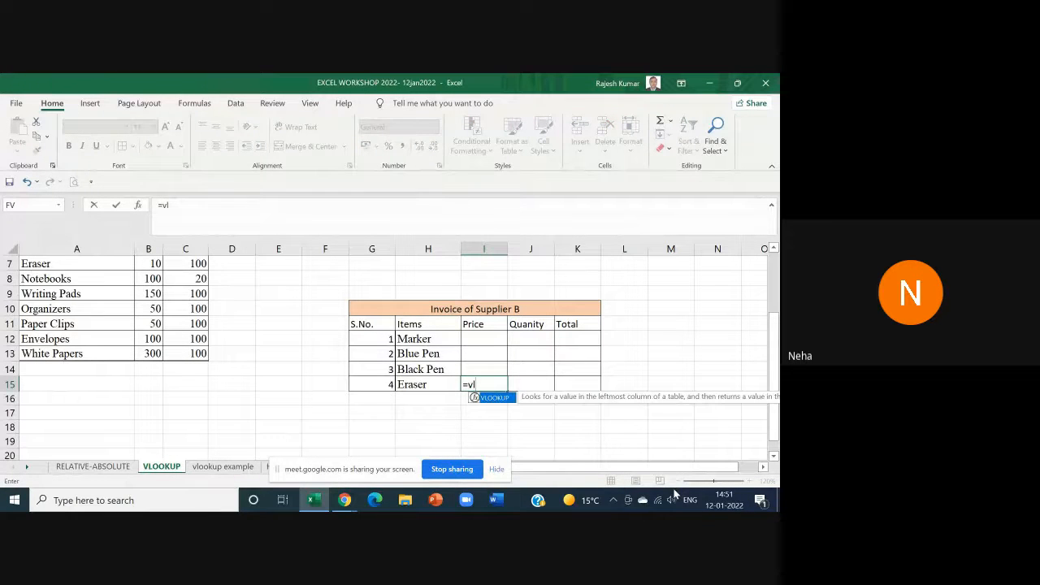
double_click(479, 398)
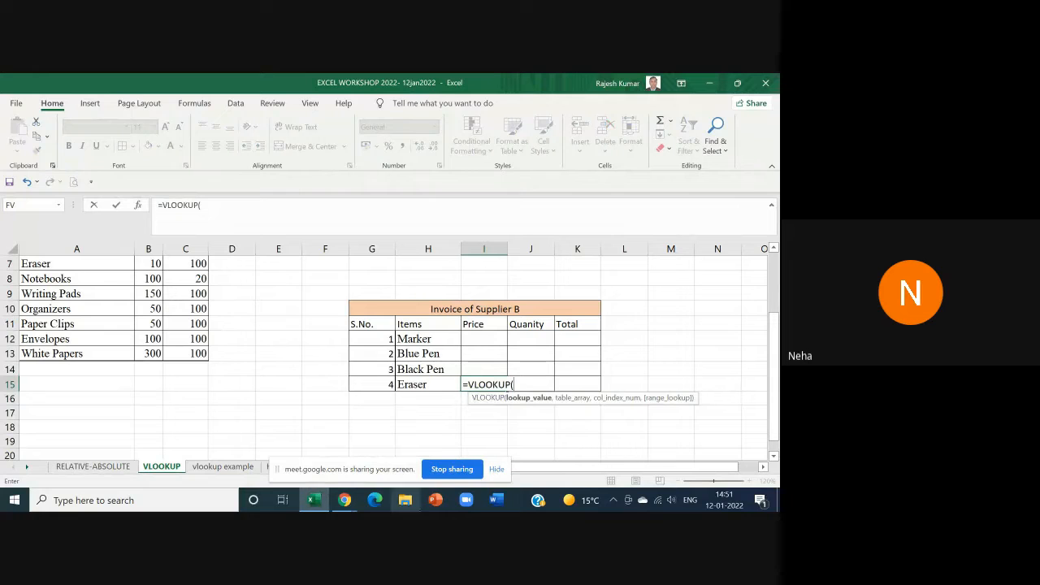
left_click(415, 385)
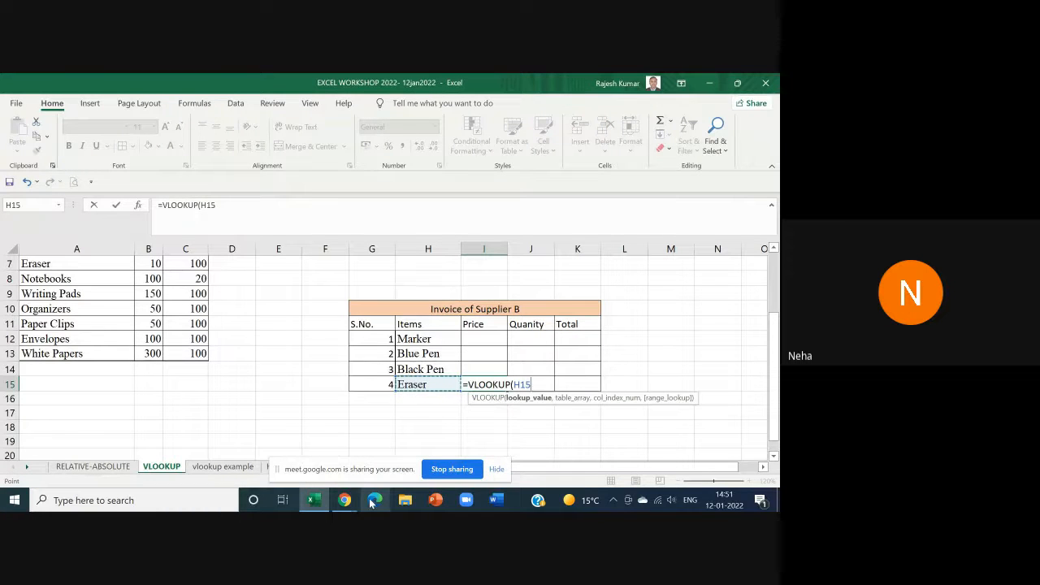
type(",")
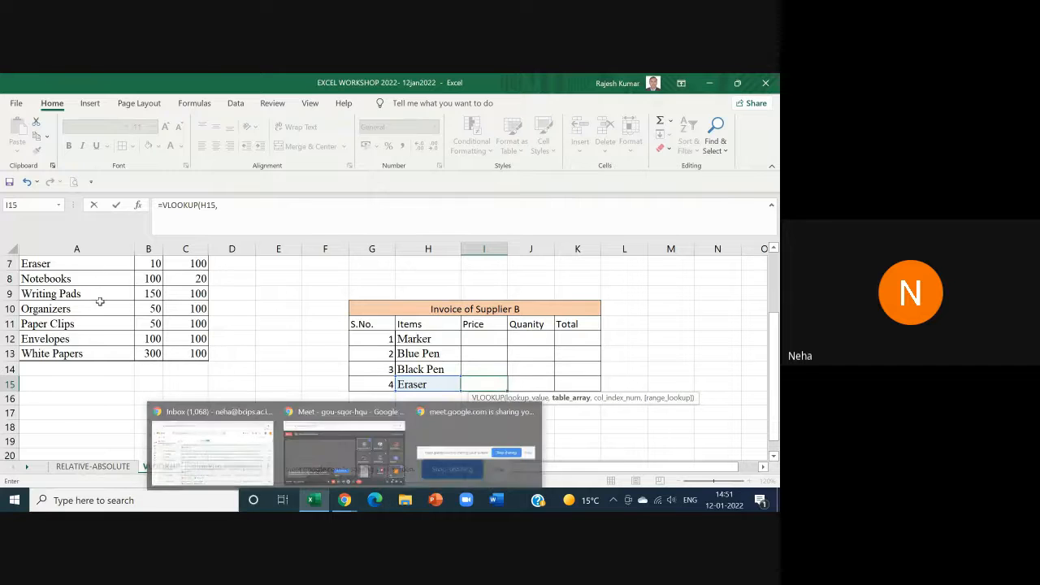
Step: Complete the I15 VLOOKUP formula with table array A1:C13, column index 2 and FALSE for an exact match
scroll(100, 302, "up", 2)
left_click_drag(61, 264, 187, 444)
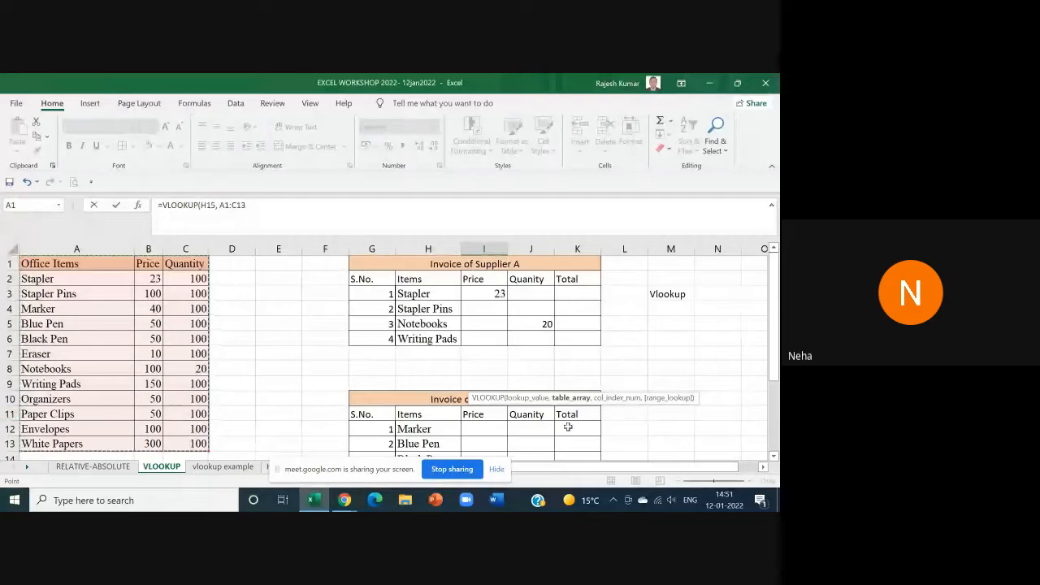
scroll(560, 424, "down", 2)
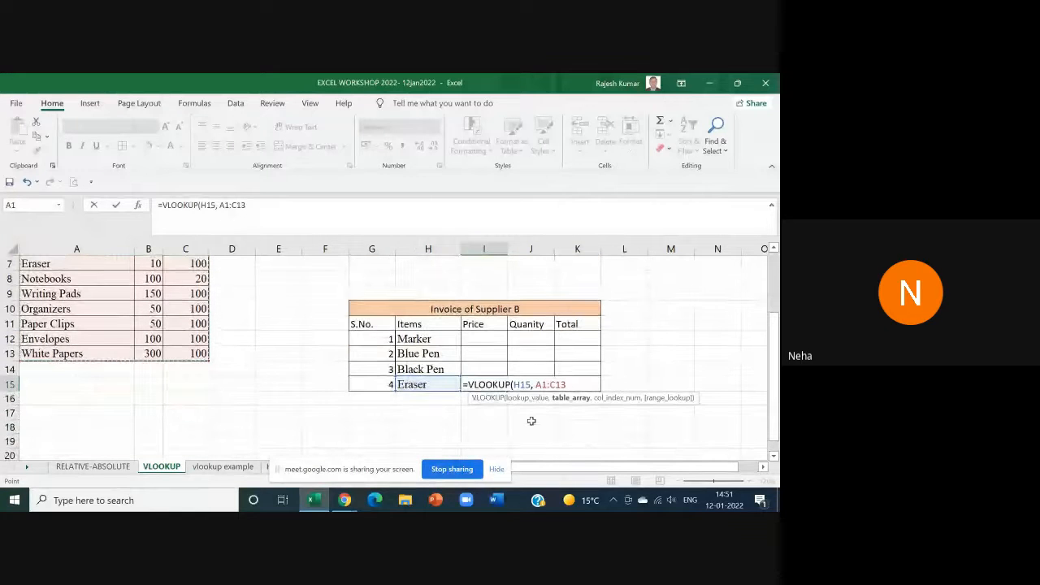
type(",")
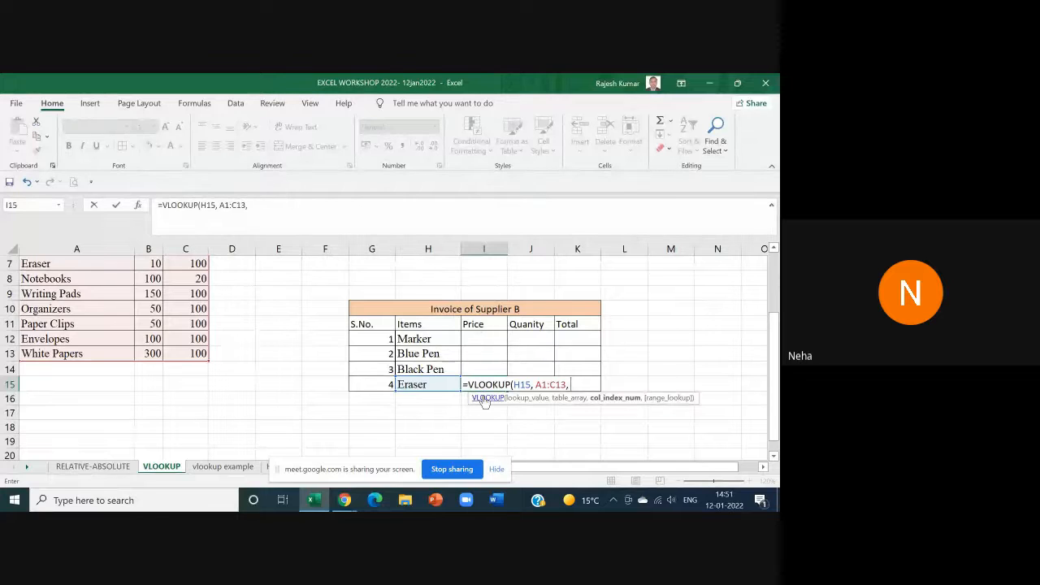
type(" 2,")
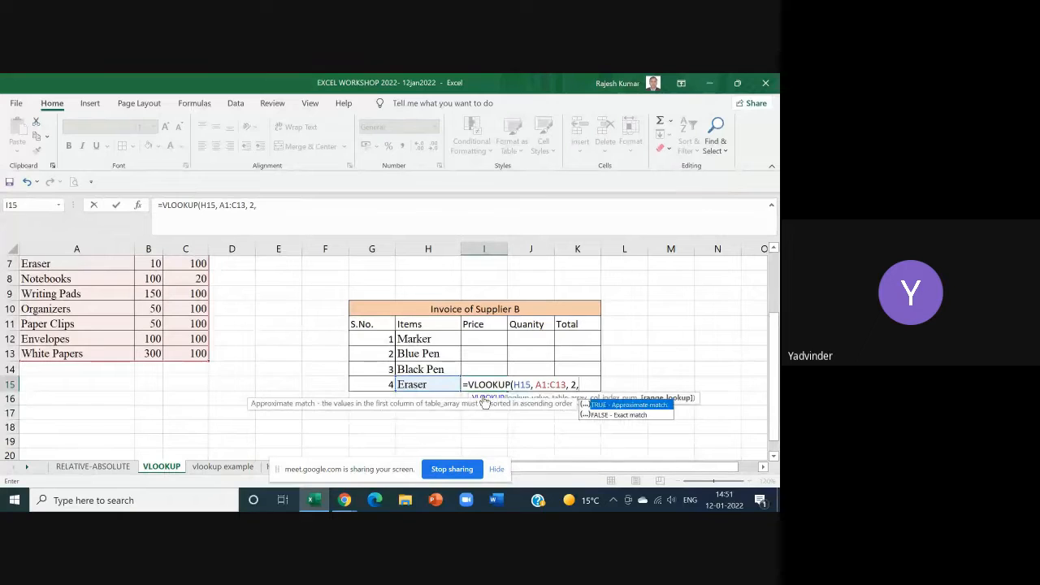
double_click(621, 414)
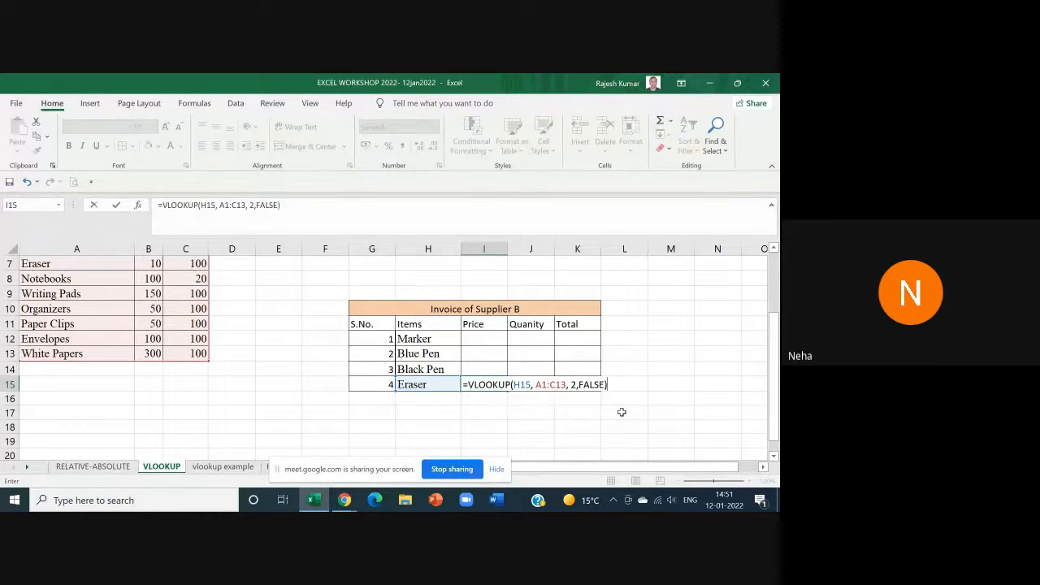
key("Return")
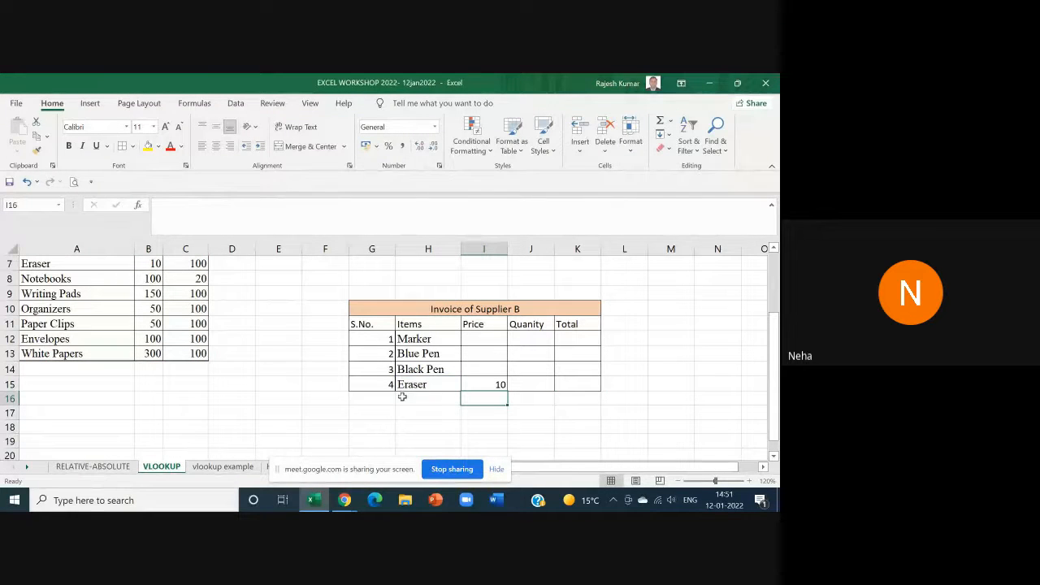
Step: Set the Eraser price in B7 of the office items table to 2 and check the formula cell I15
left_click(487, 384)
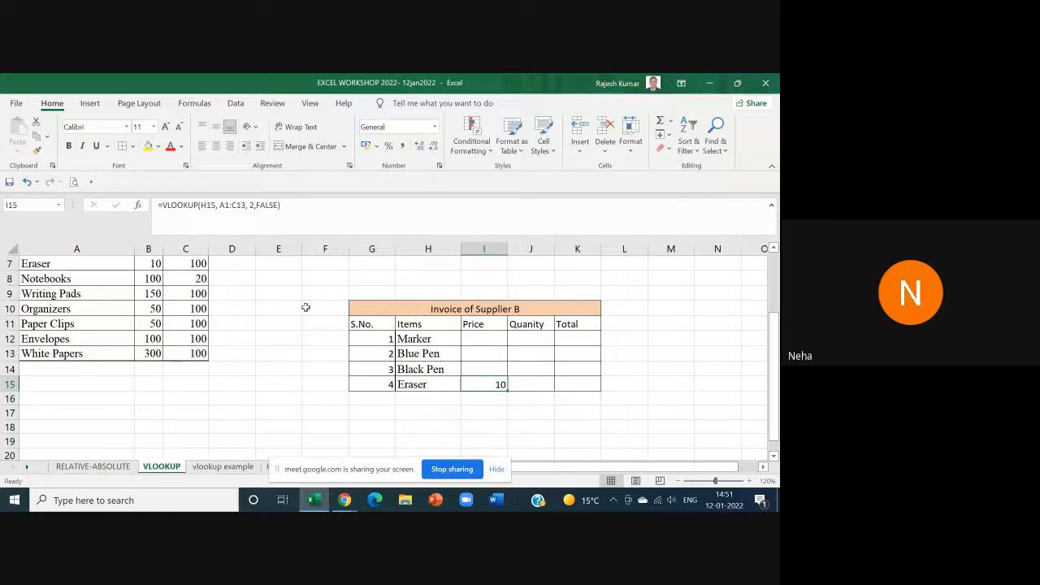
left_click(154, 263)
type("2")
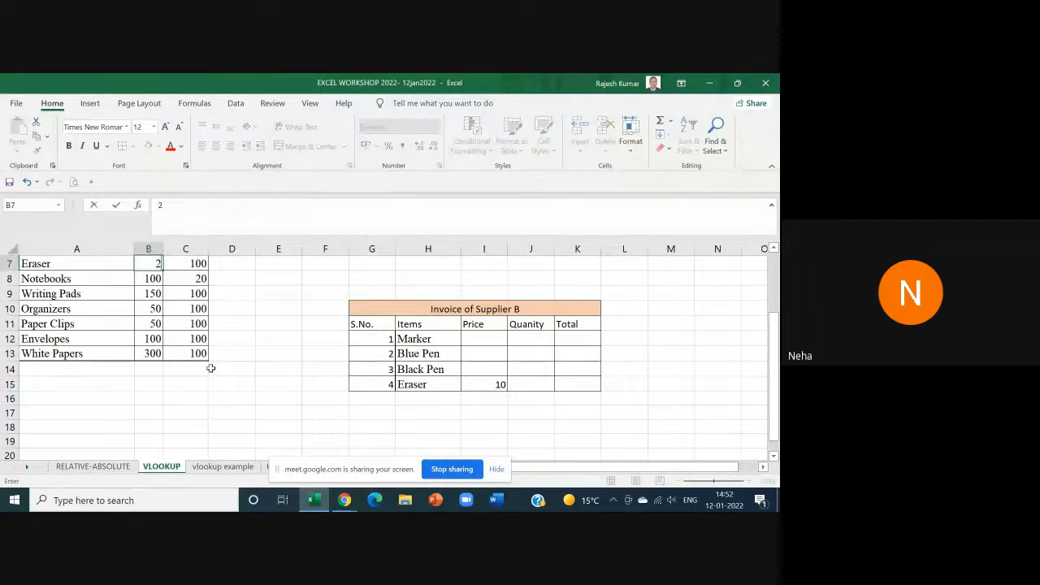
left_click(253, 342)
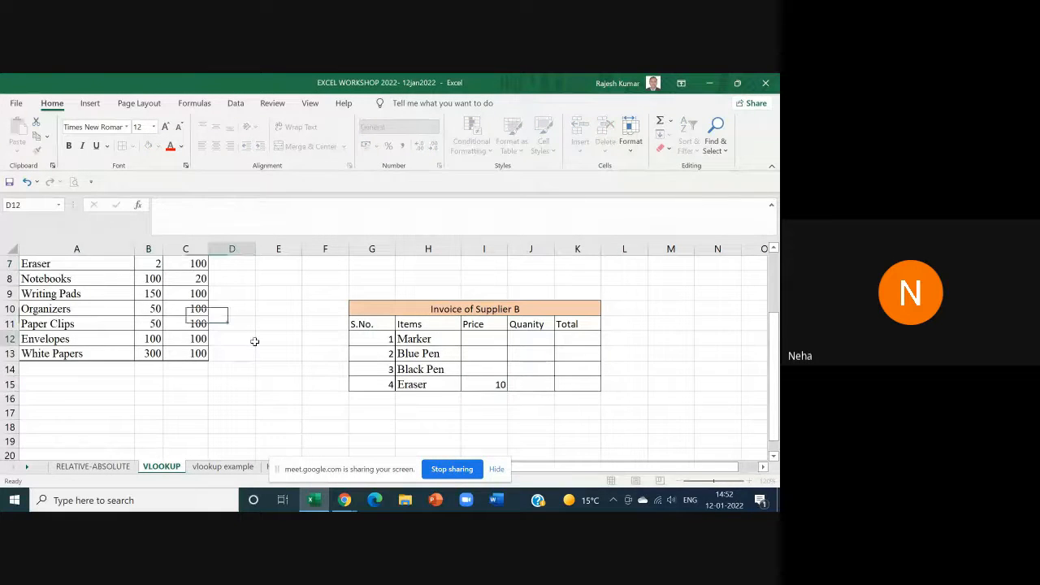
left_click(486, 385)
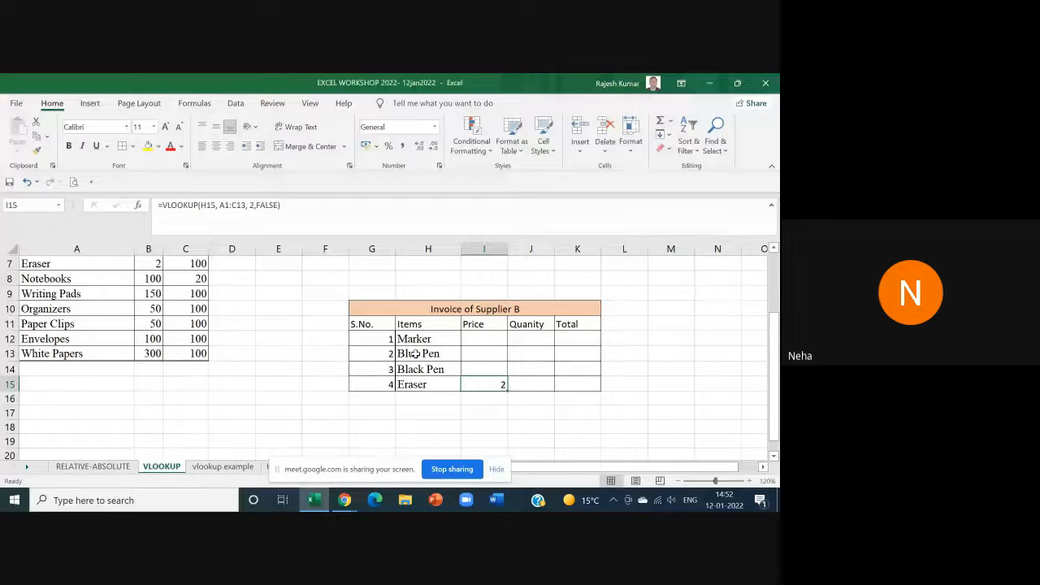
Step: Clear the Notebooks quantity in J5 and fill the I3 VLOOKUP formula across Supplier A's invoice through K6
scroll(590, 439, "up", 2)
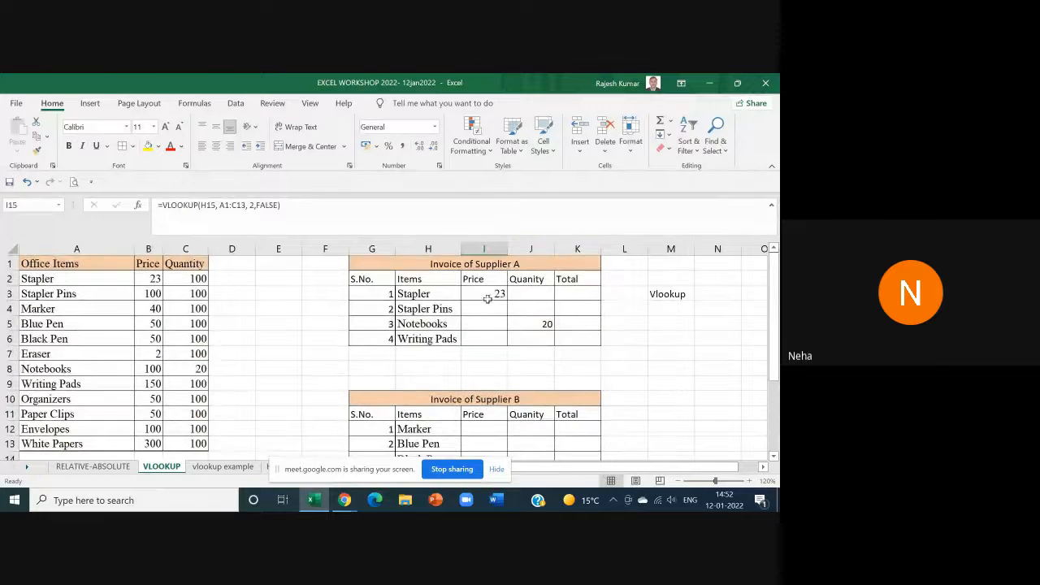
left_click_drag(484, 294, 573, 343)
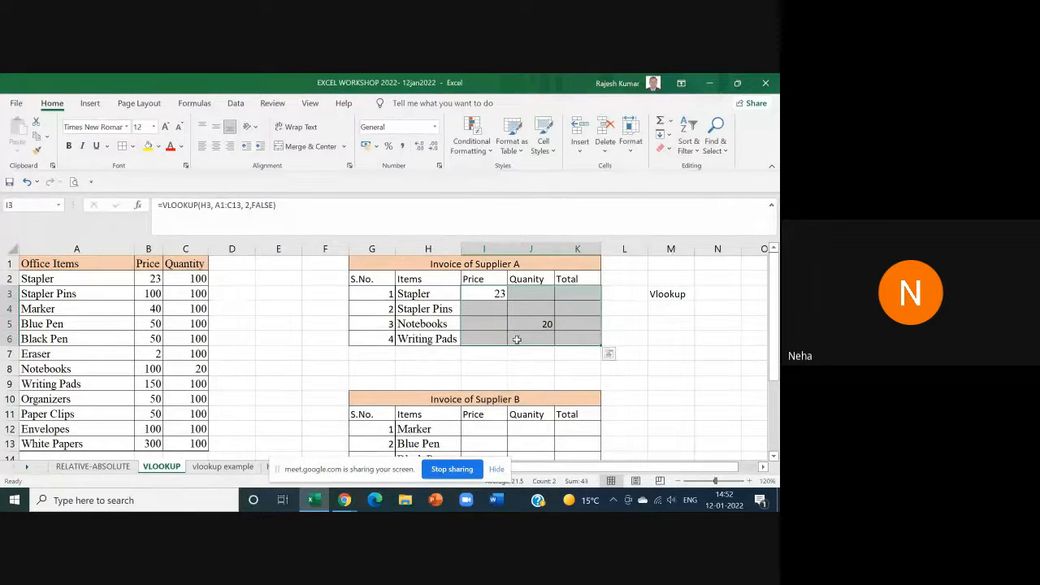
left_click(528, 329)
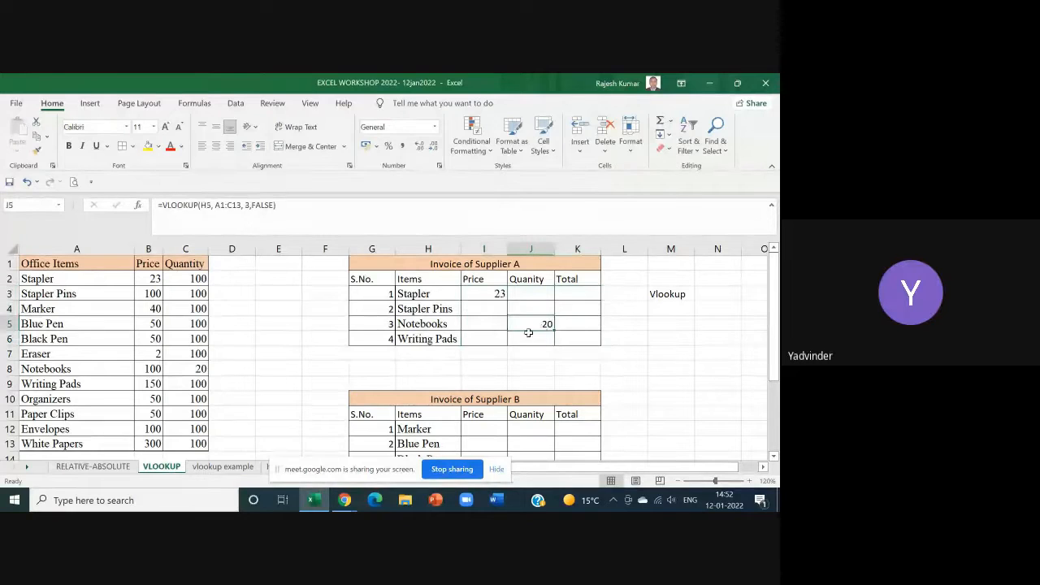
key("Delete")
left_click(488, 294)
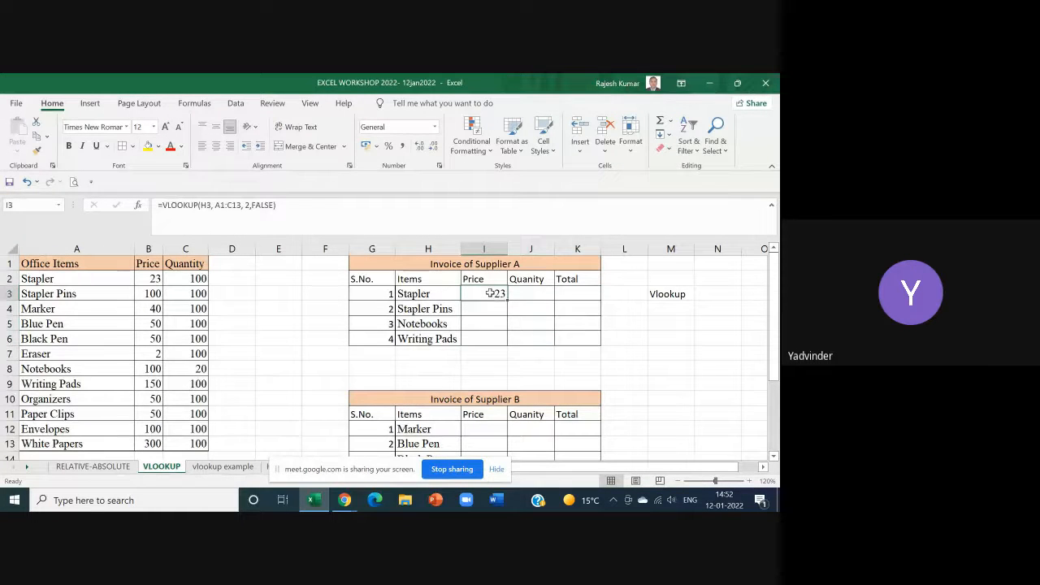
left_click_drag(506, 299, 583, 344)
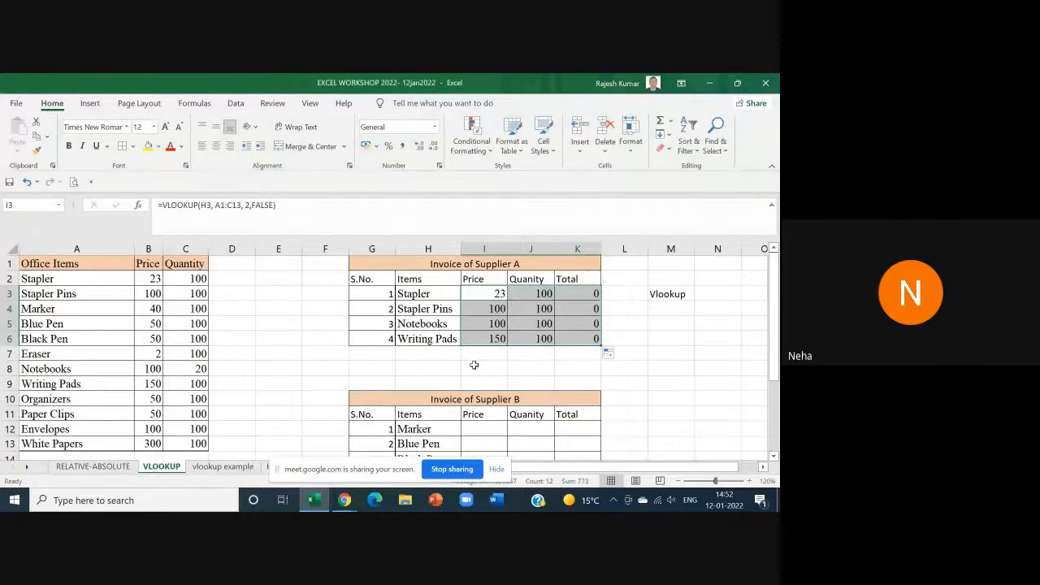
Step: Clear the copied formulas from Supplier A's Total column and check the formulas in the price and quantity cells
left_click_drag(574, 293, 580, 344)
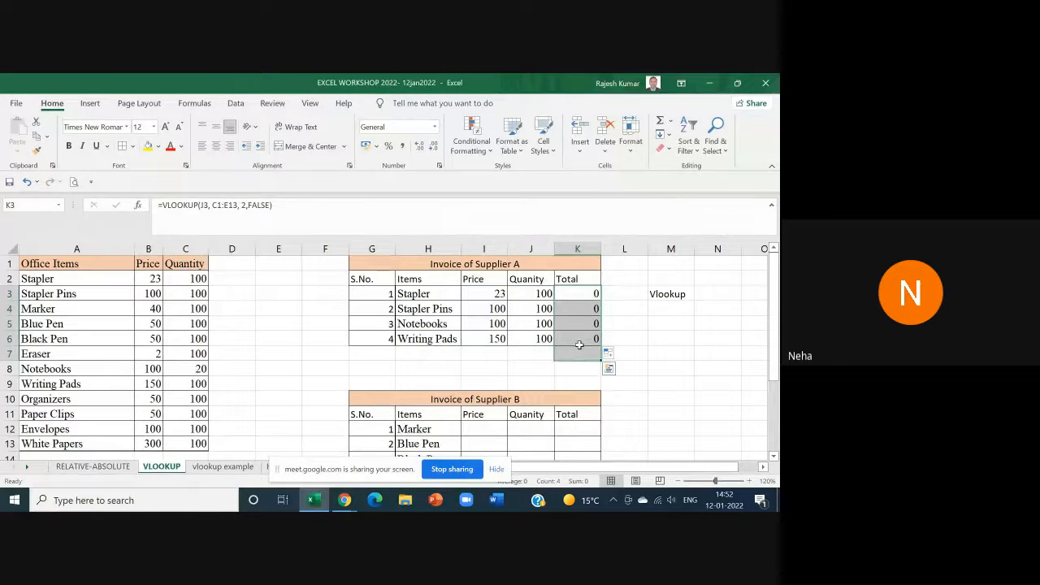
key("Delete")
left_click(586, 339)
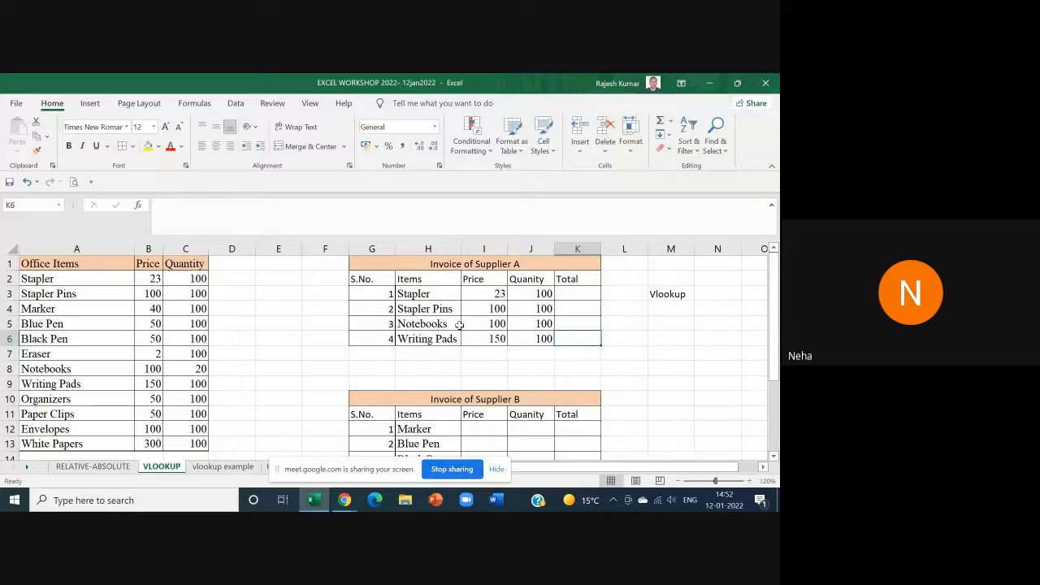
left_click(486, 294)
left_click(532, 321)
left_click(483, 340)
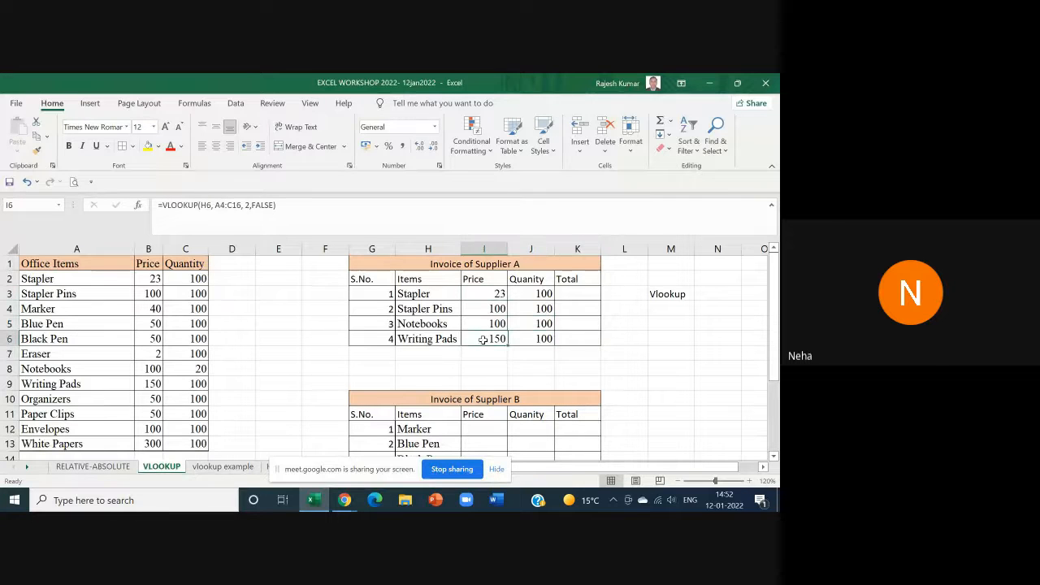
left_click(548, 338)
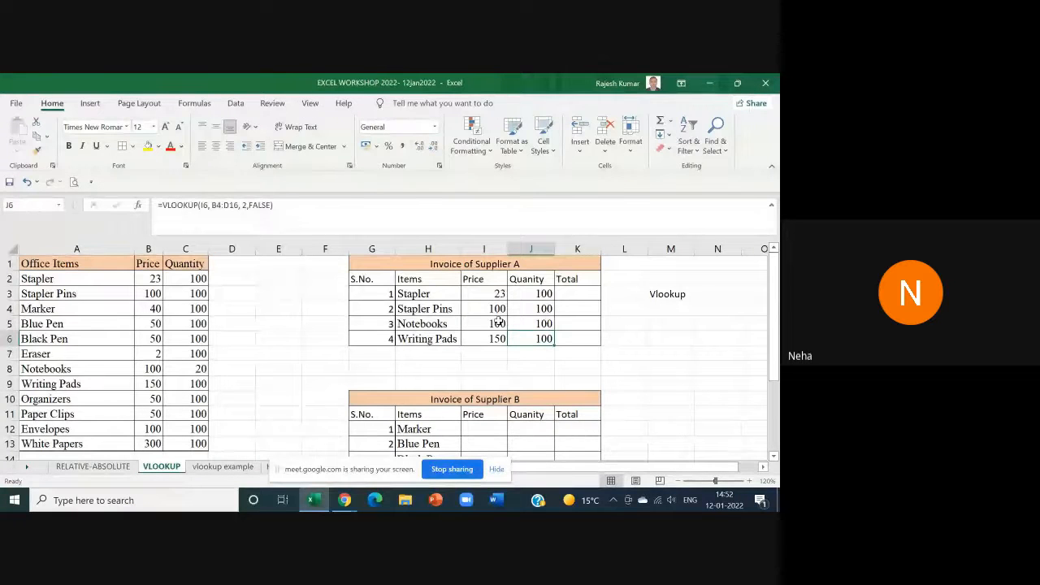
Step: Make the table array in the I3 VLOOKUP formula absolute as $A$1:$C$13 and fill the formula down through I6
double_click(493, 293)
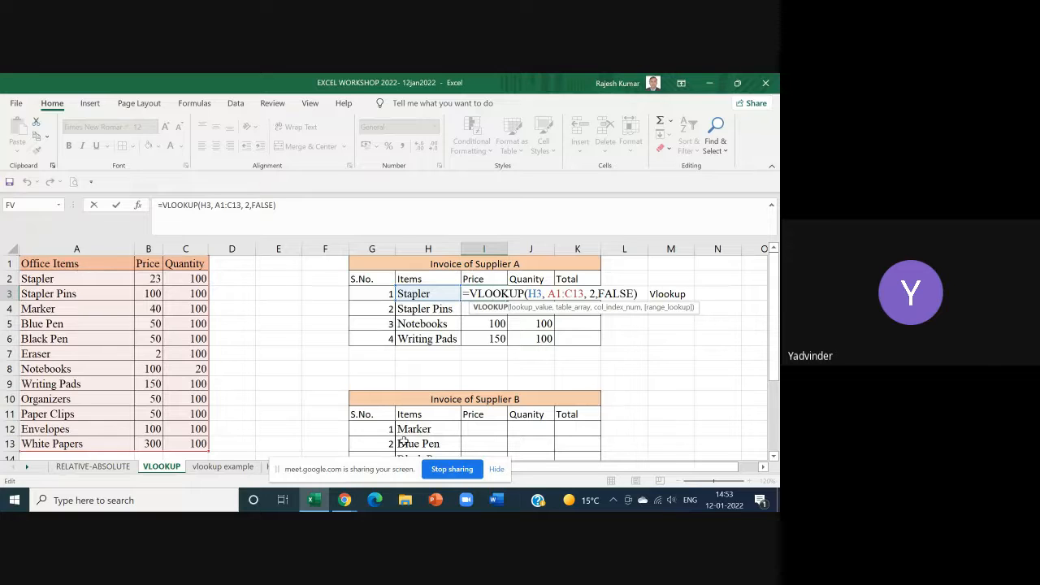
left_click(553, 293)
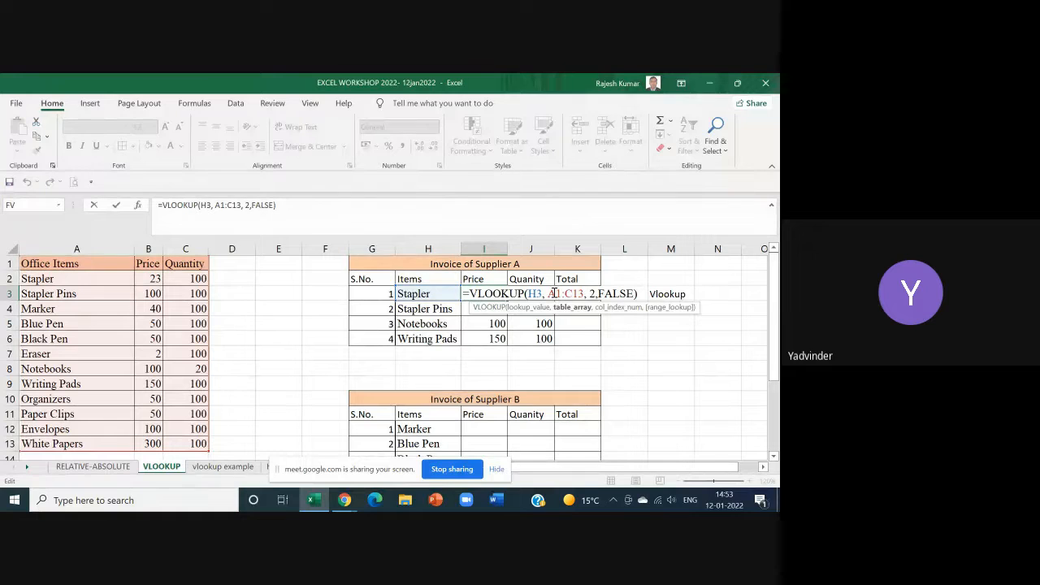
key("F4")
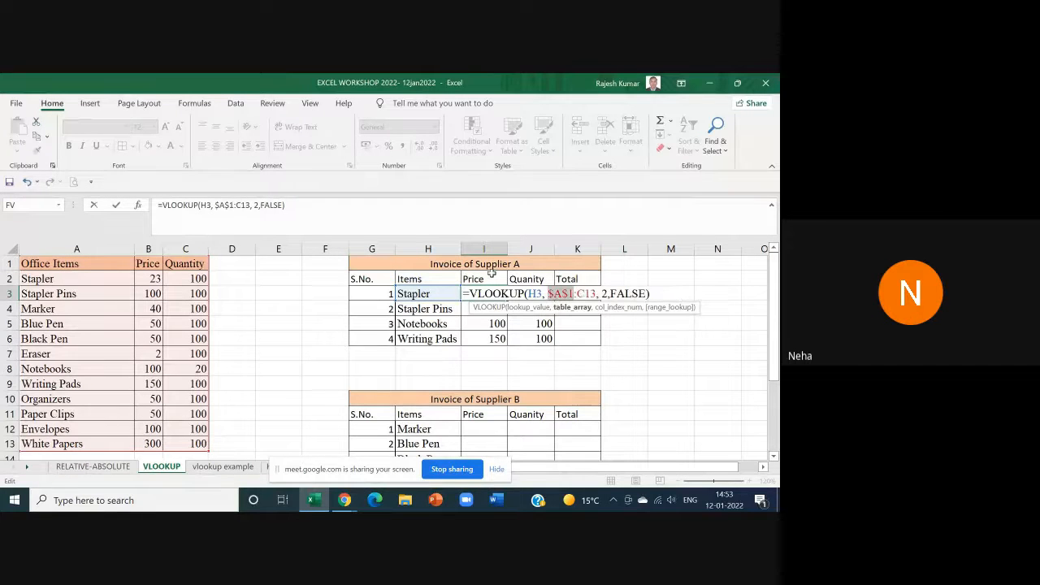
left_click(585, 292)
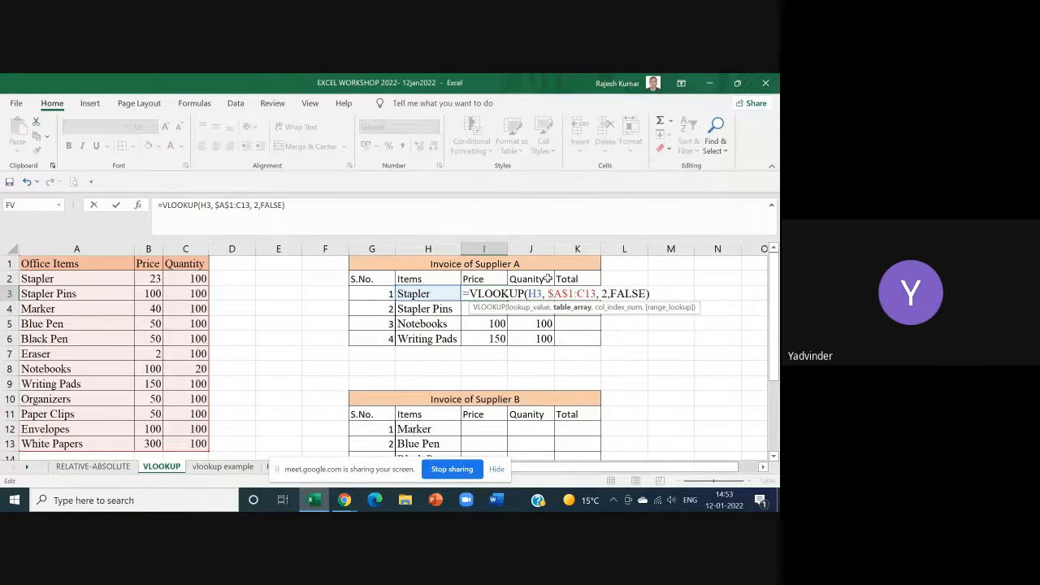
key("F4")
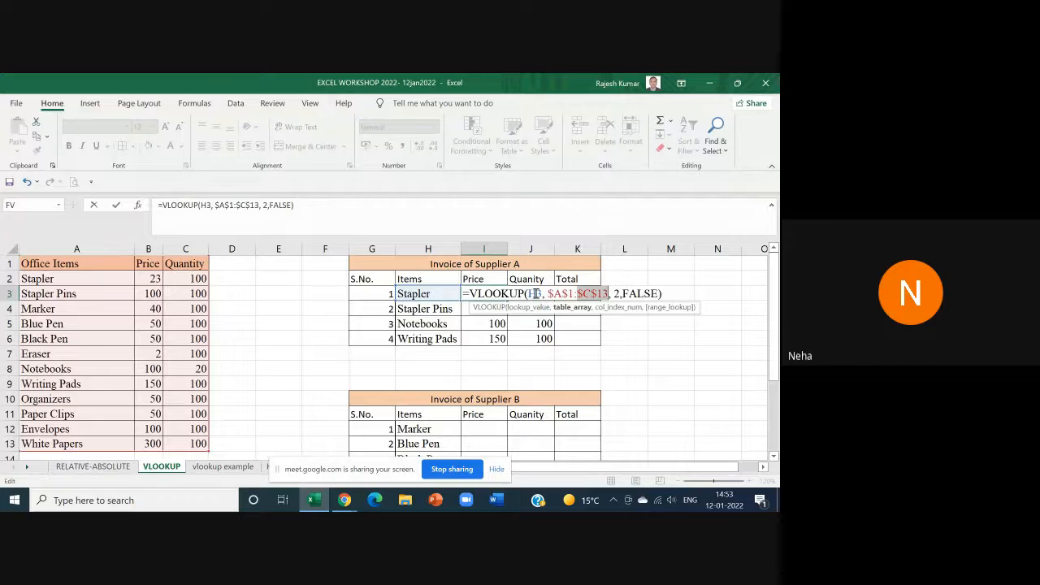
key("Return")
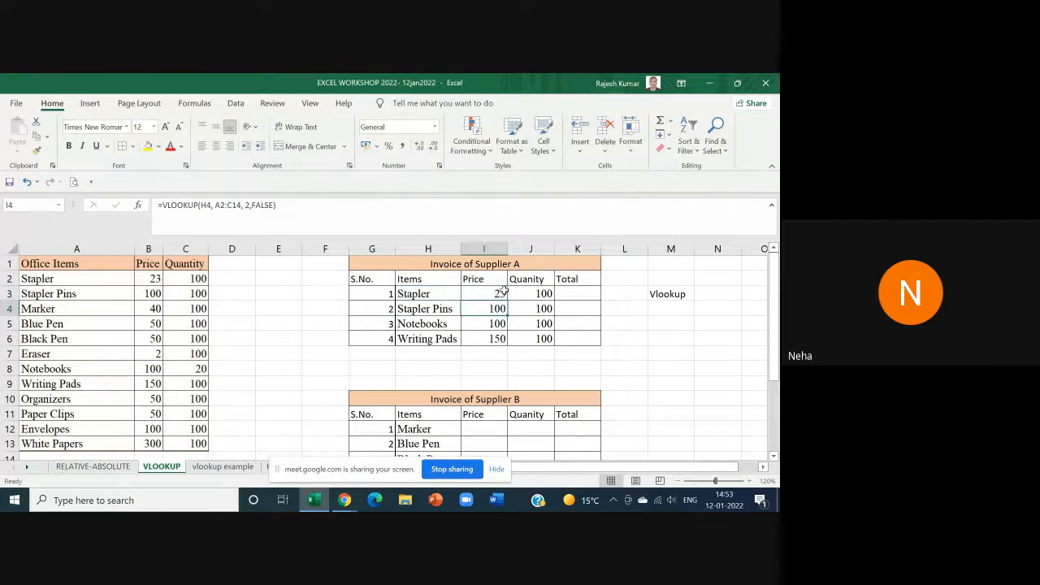
left_click(503, 293)
left_click_drag(507, 301, 506, 342)
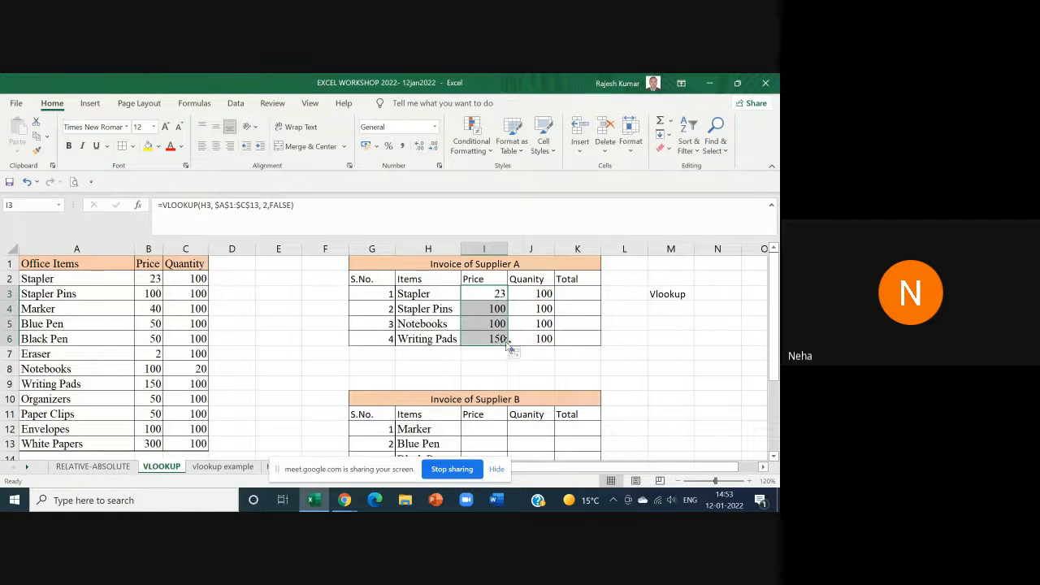
Step: Clear all the arguments from the VLOOKUP formula in Supplier A's Stapler quantity cell J3
left_click(537, 294)
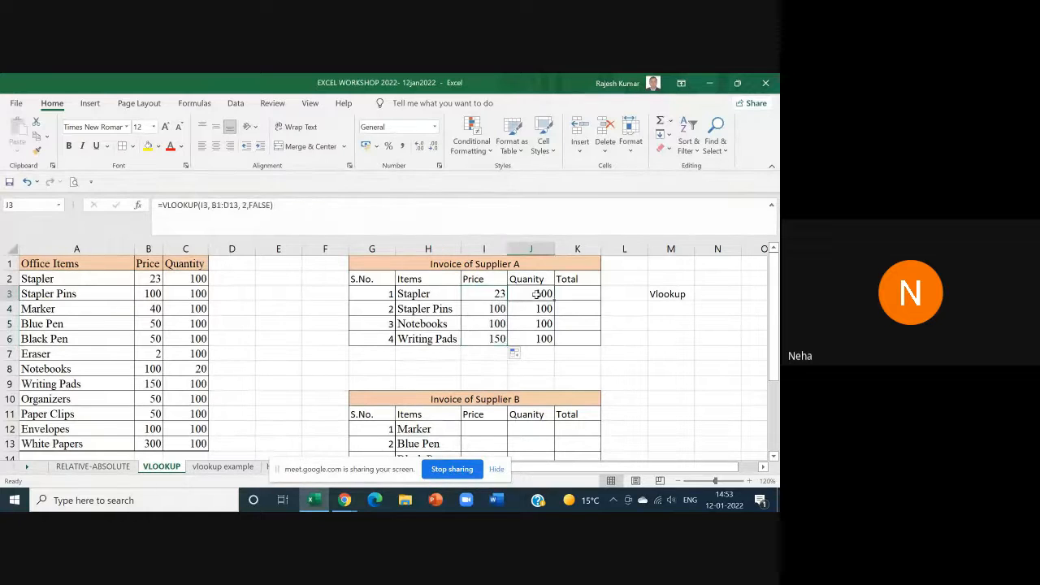
key("F2")
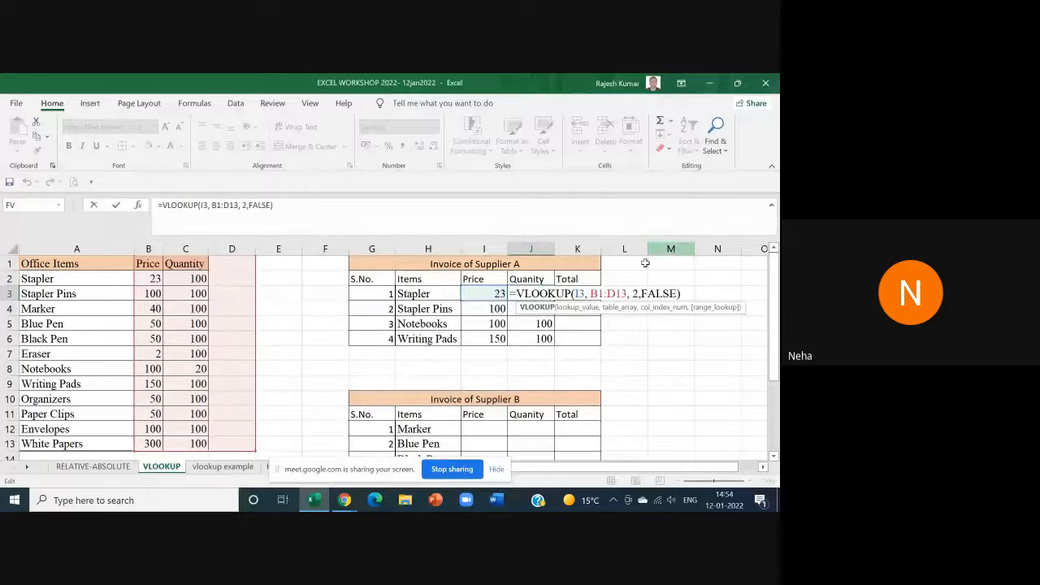
double_click(637, 293)
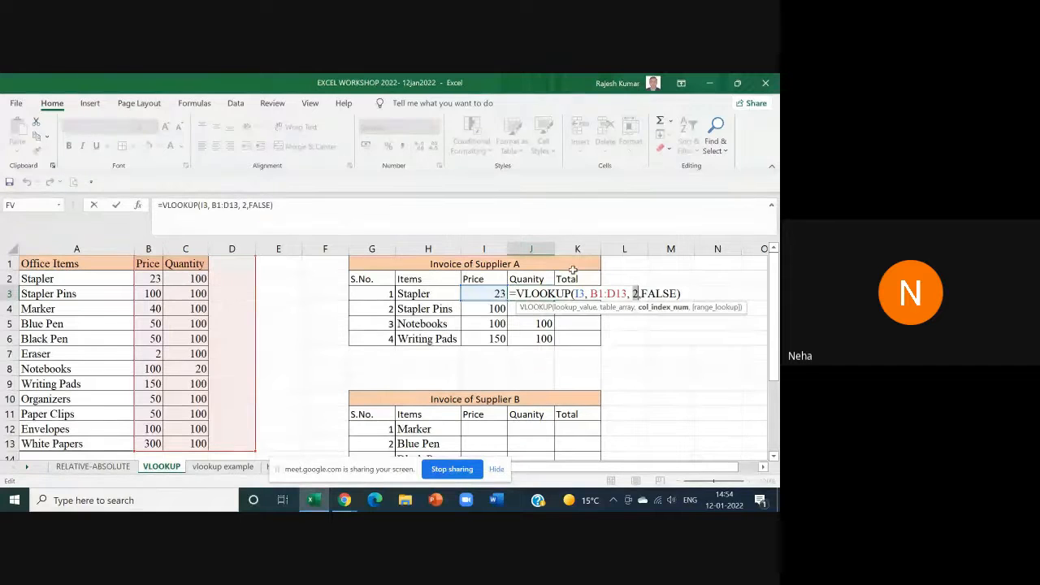
left_click_drag(573, 295, 677, 297)
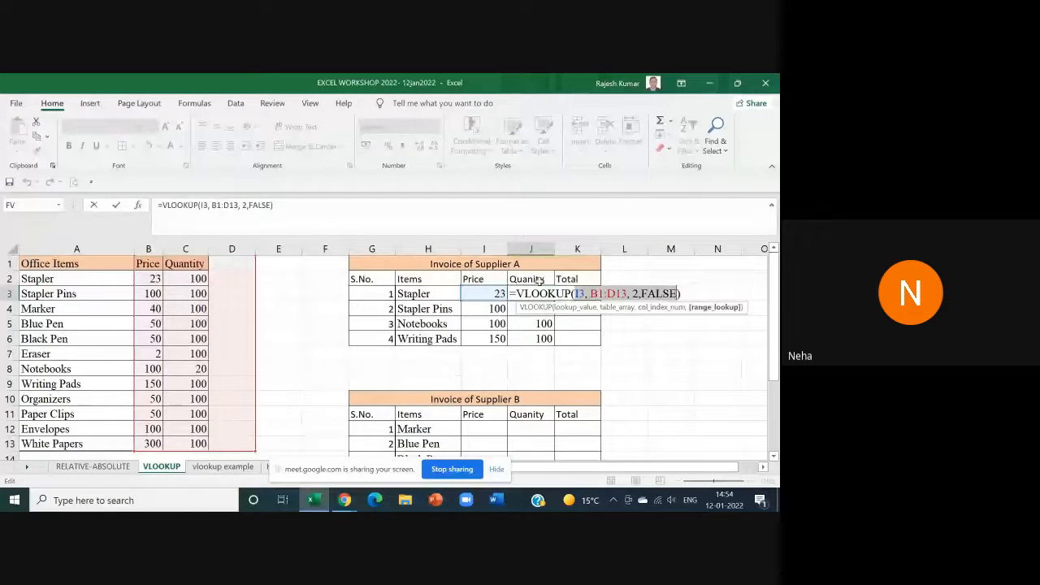
key("BackSpace")
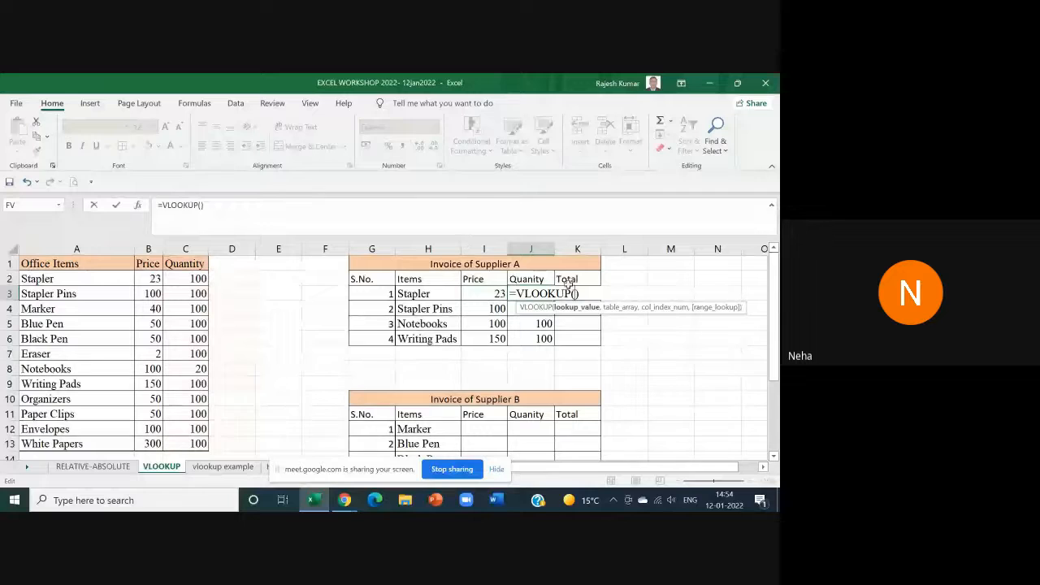
Step: Complete the J3 formula as =VLOOKUP(H3, $A$1:$C$13, 3,FALSE) with an absolute table array
left_click(449, 293)
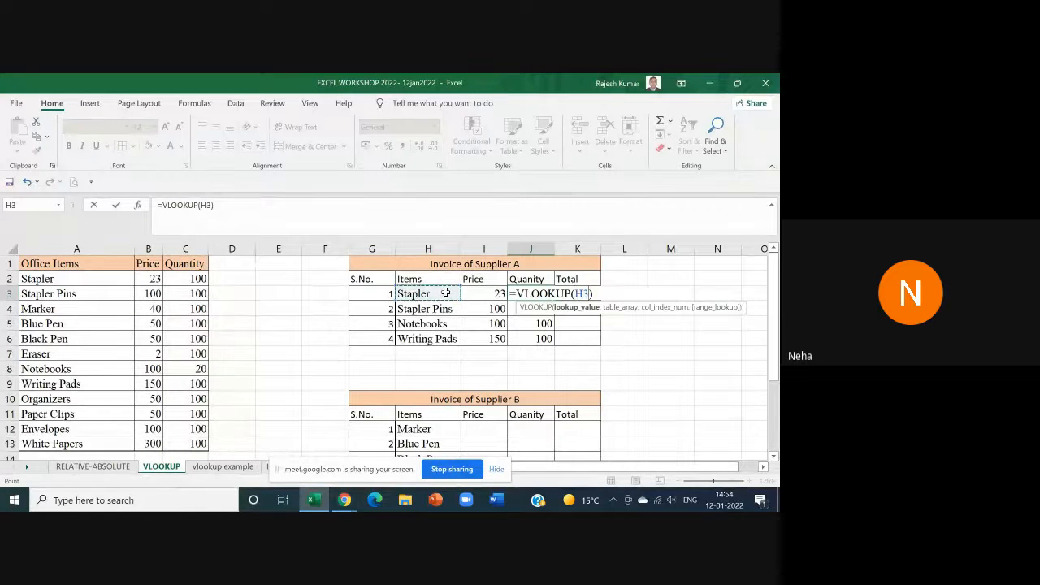
type(",")
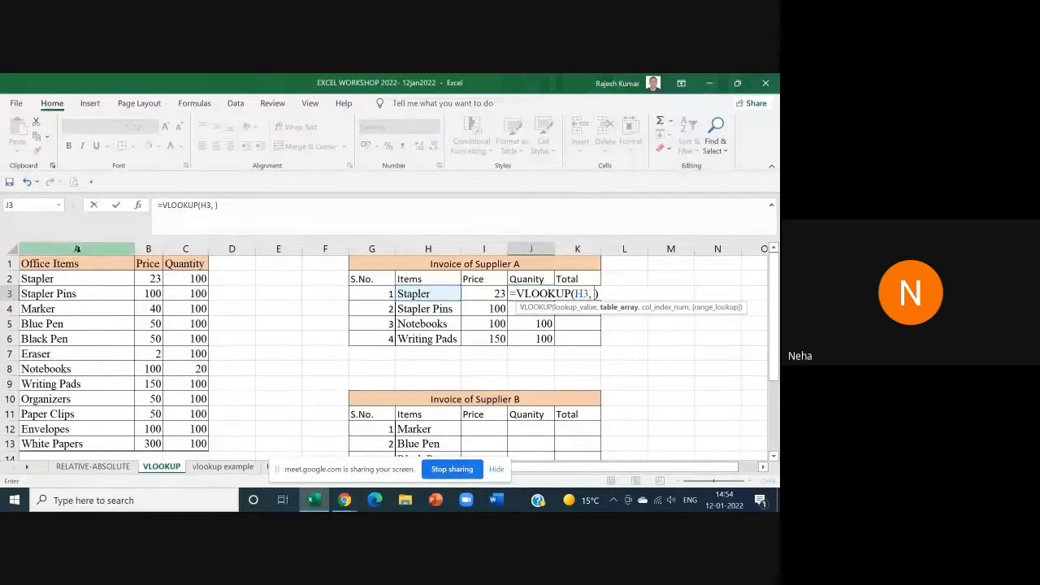
left_click_drag(77, 263, 190, 444)
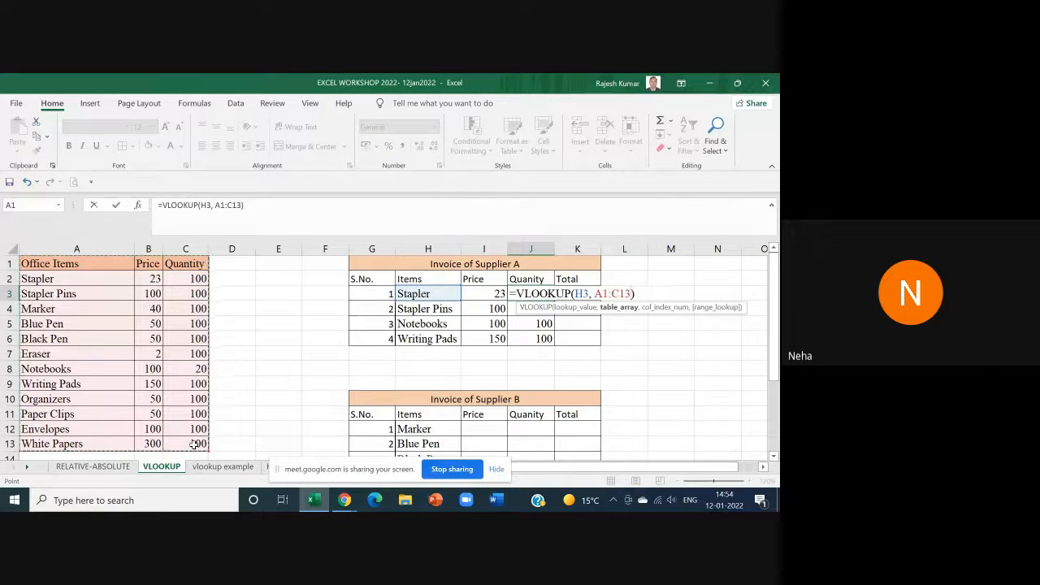
key("F4")
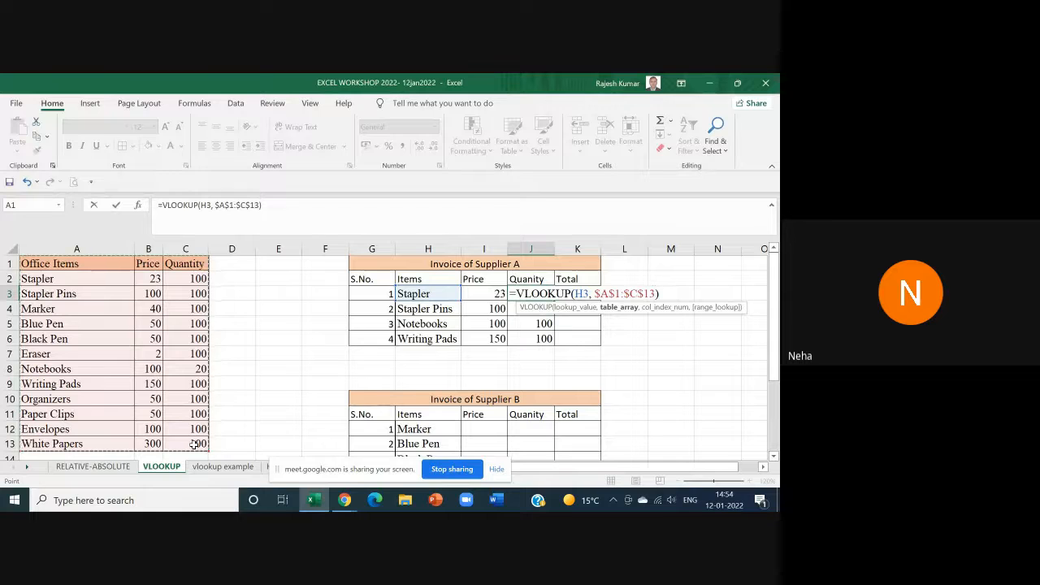
type(", ")
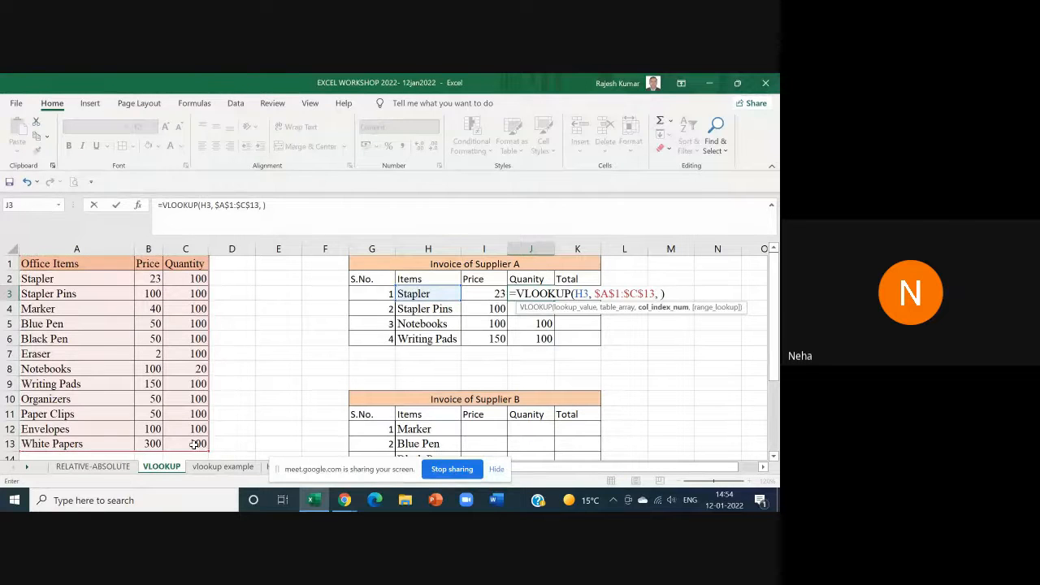
type("3,f")
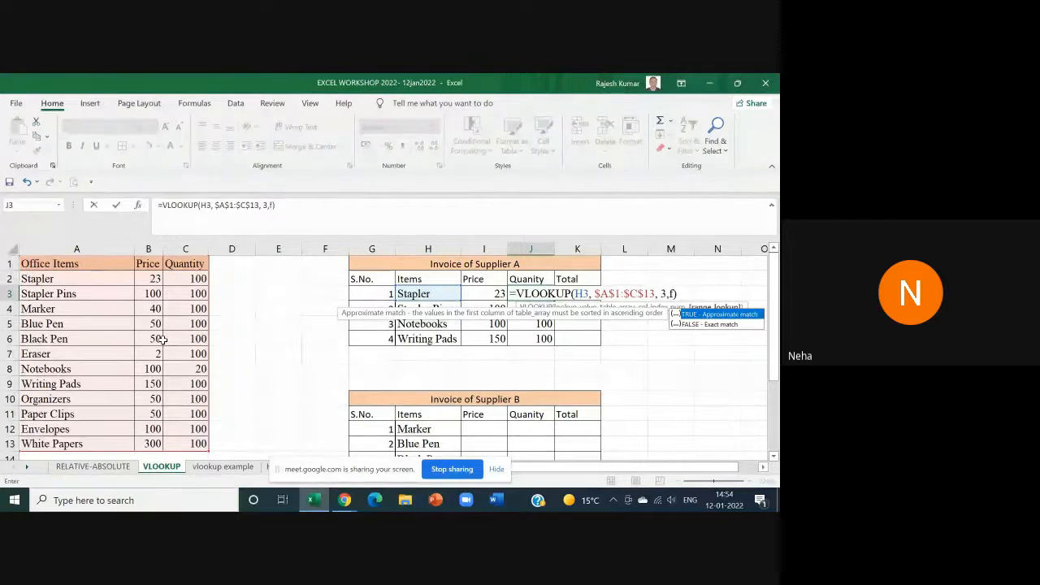
double_click(706, 324)
type(")")
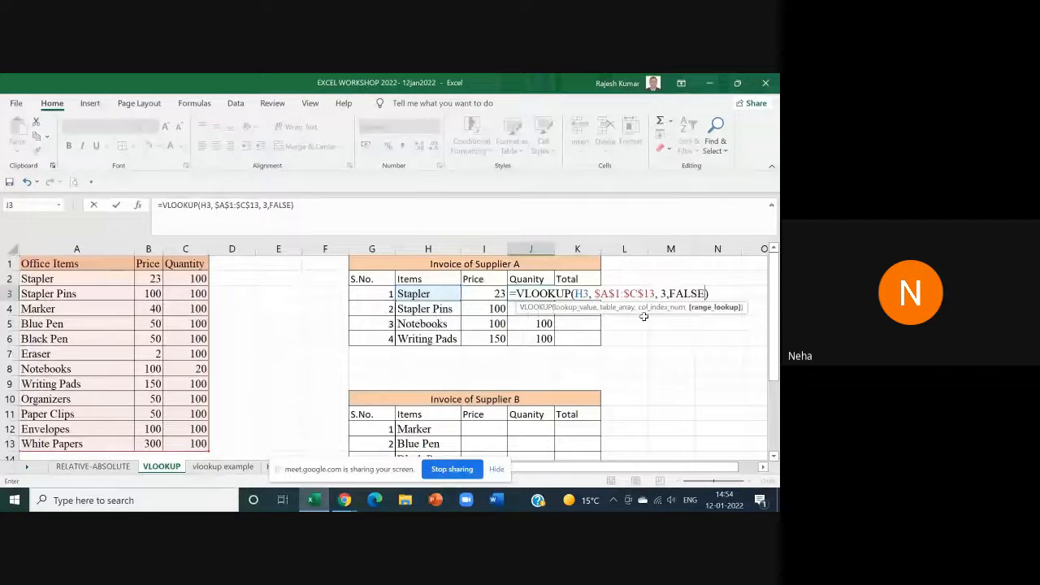
key("Return")
Step: Fill the J3 quantity formula down through J6 and check the copied formula in J6
left_click(536, 294)
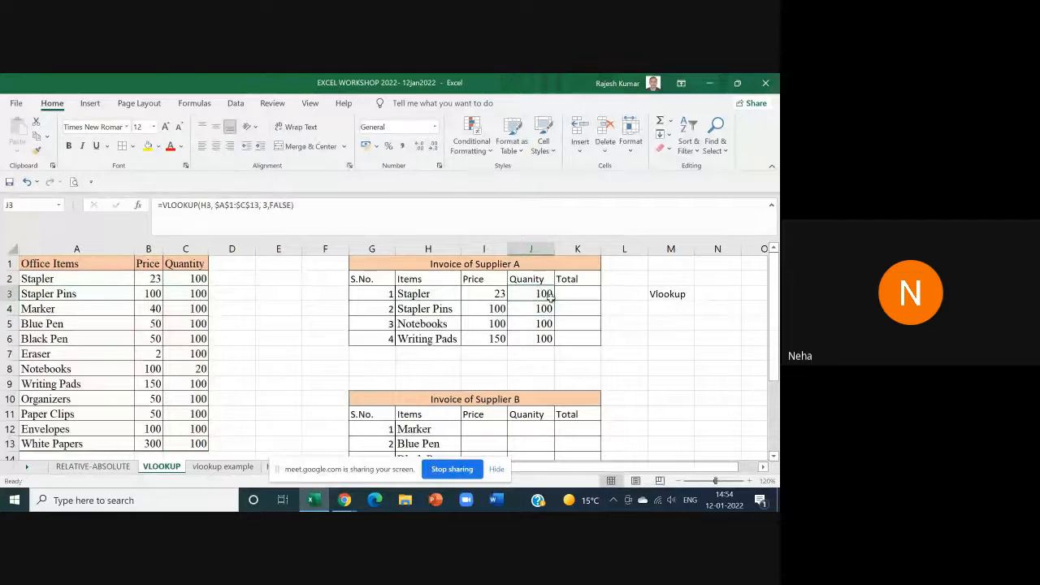
left_click_drag(554, 300, 556, 345)
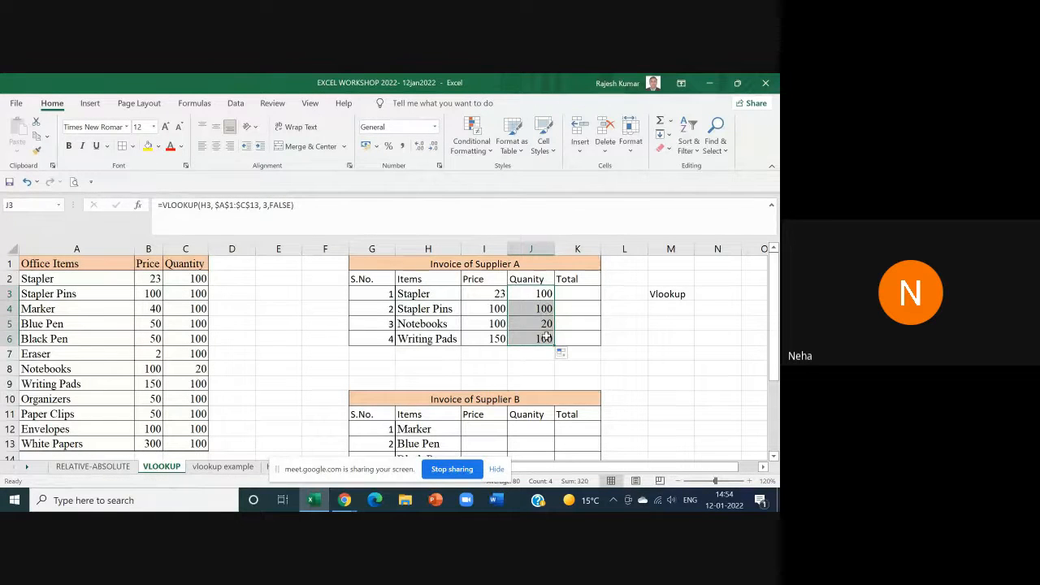
double_click(544, 339)
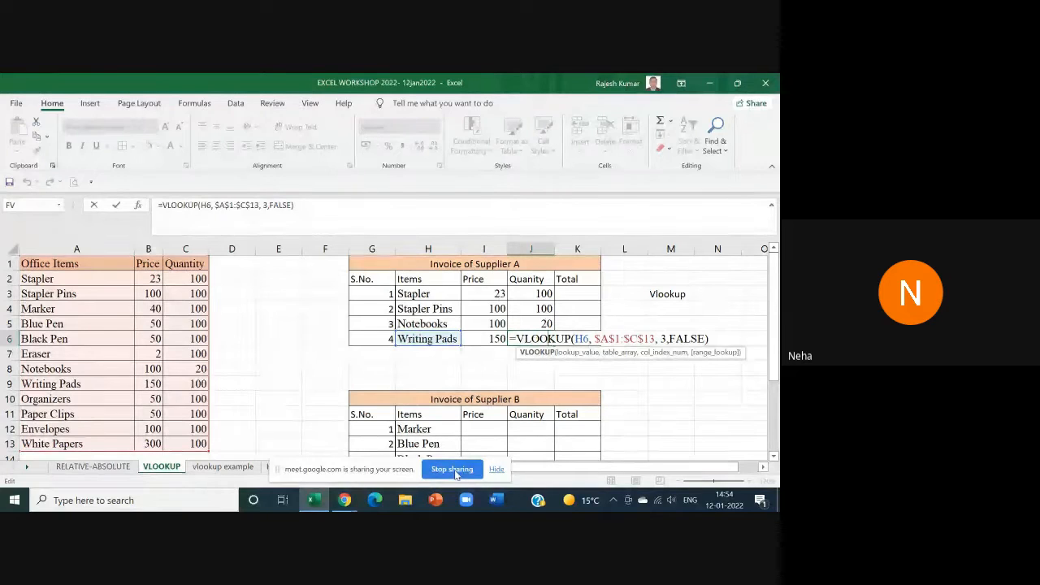
key("Escape")
Step: Open the vlookup example sheet and look over the customer records table in columns A to I
left_click(233, 468)
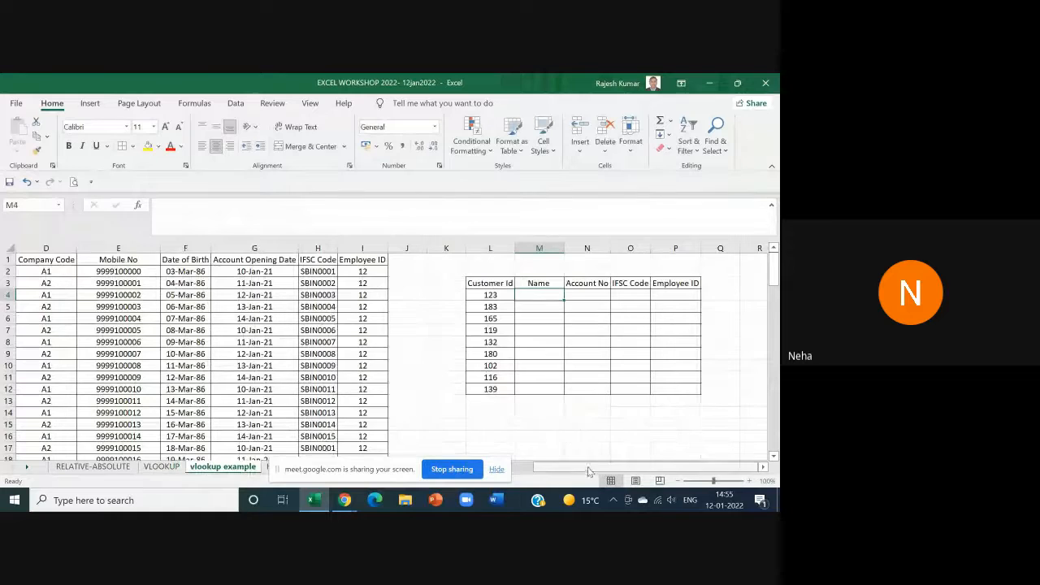
left_click(521, 469)
left_click(121, 342)
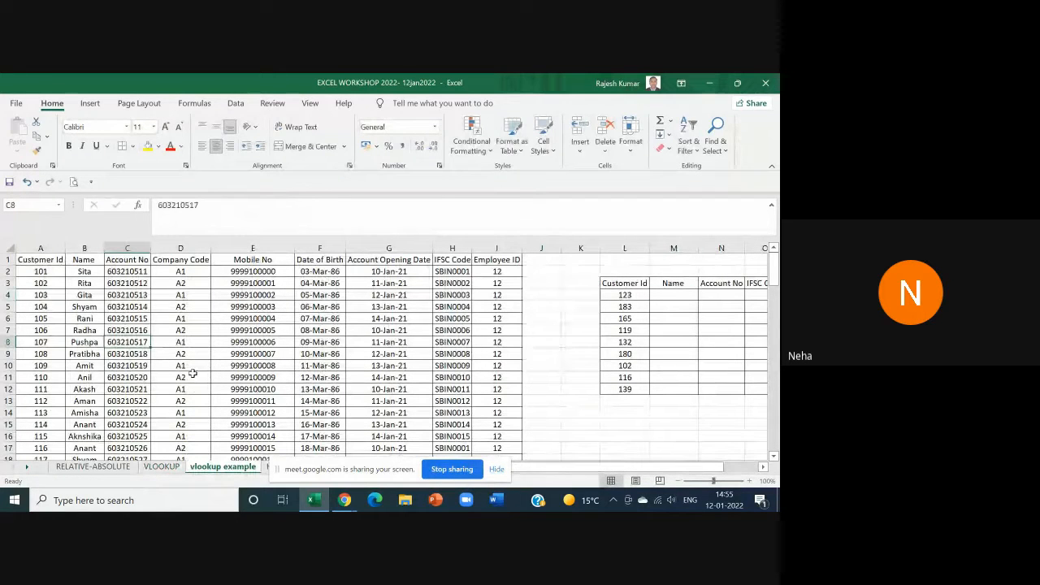
left_click_drag(27, 259, 498, 402)
scroll(214, 397, "up", 4)
scroll(213, 397, "up", 20)
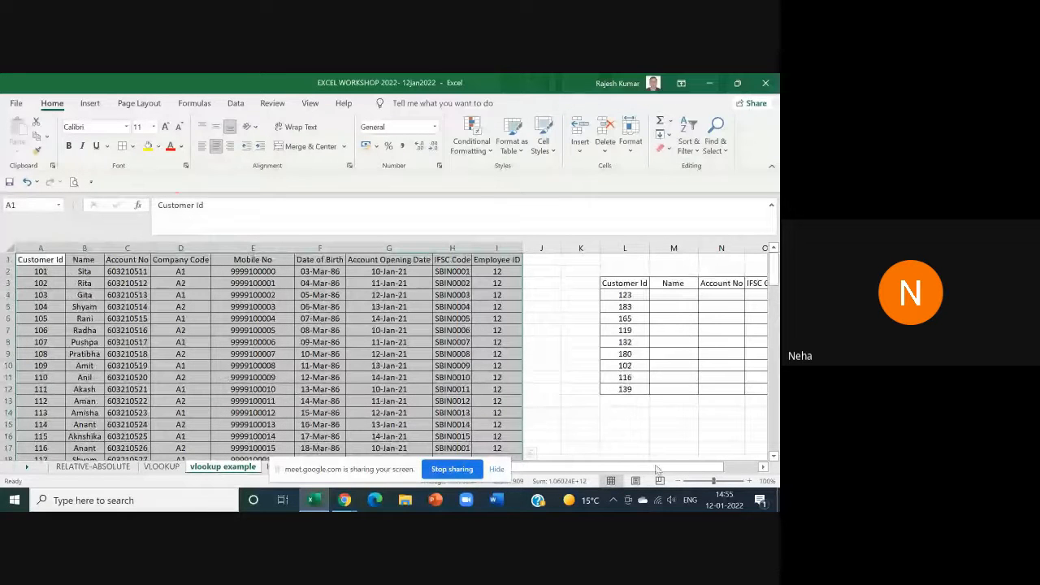
Step: Review the empty Name, Account No, IFSC Code and Employee ID cells beside the customer IDs, and stop sharing the screen
left_click_drag(626, 467, 701, 465)
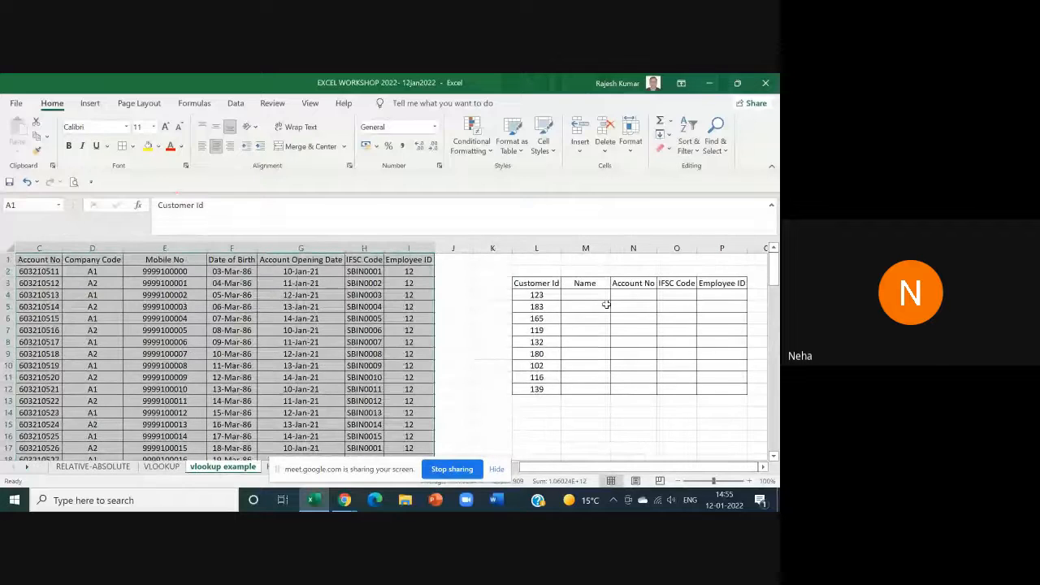
left_click_drag(594, 306, 719, 391)
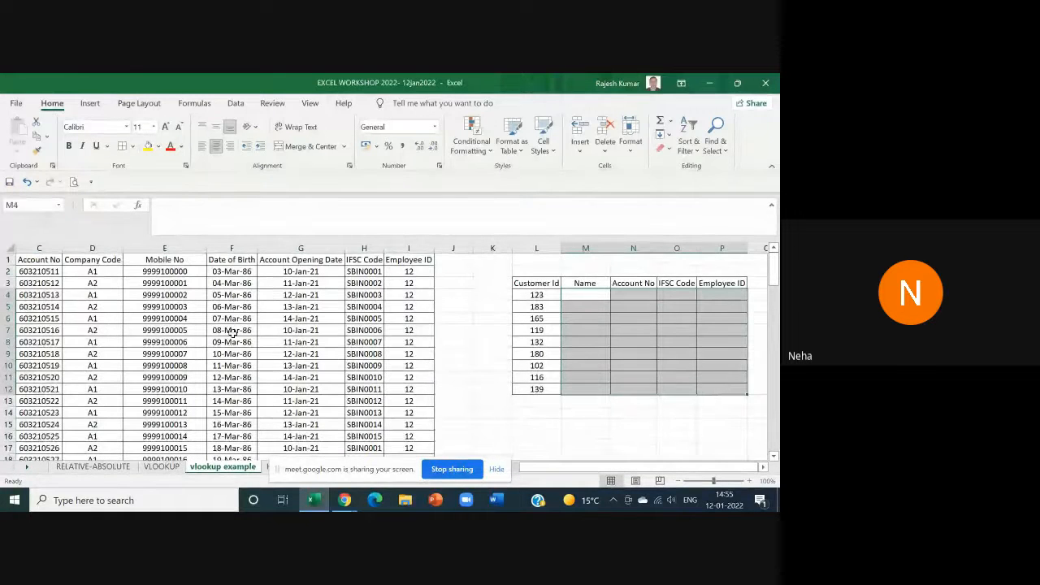
left_click(592, 296)
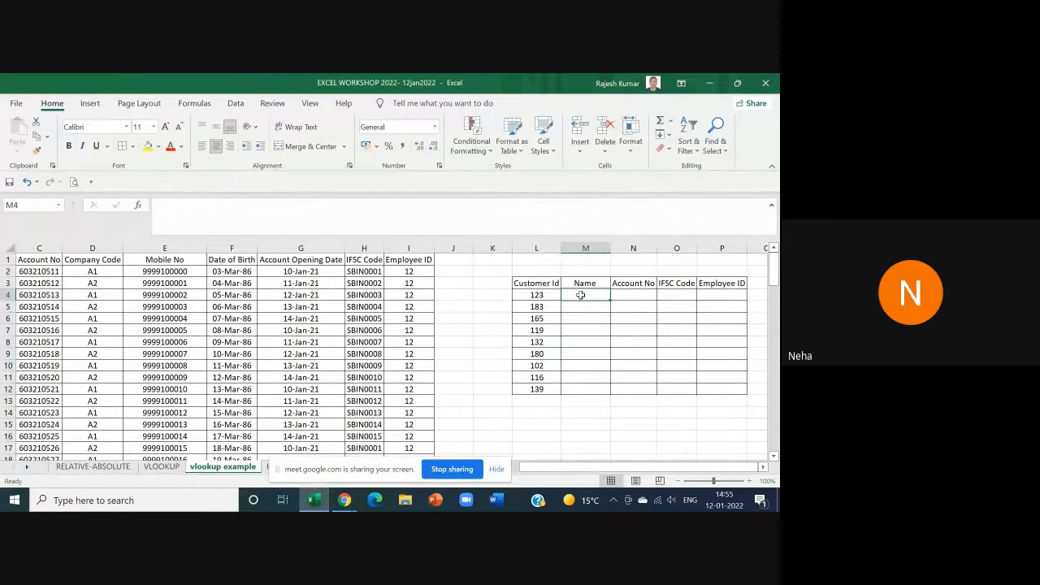
left_click(716, 297)
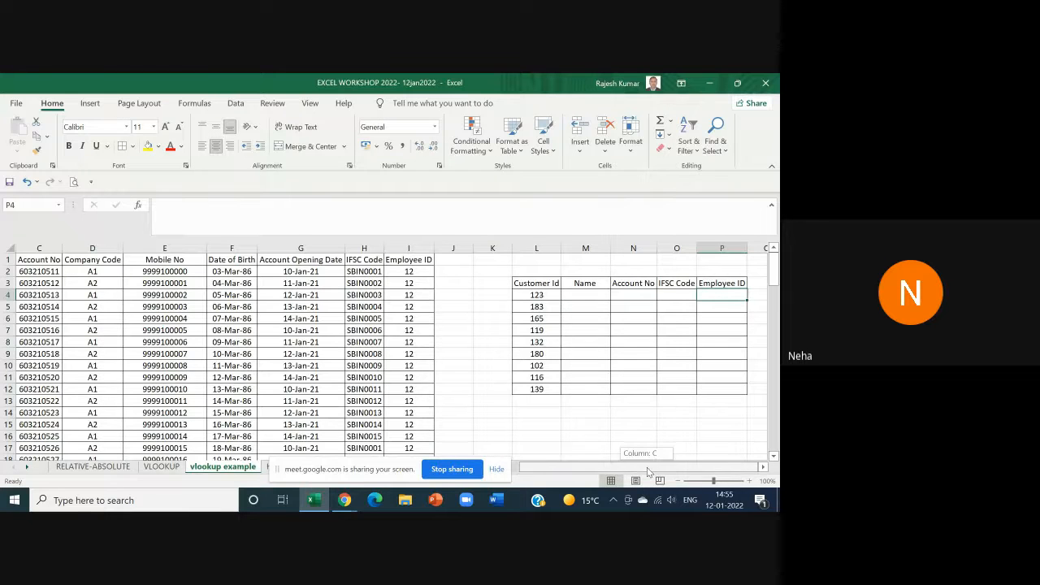
left_click_drag(642, 469, 572, 474)
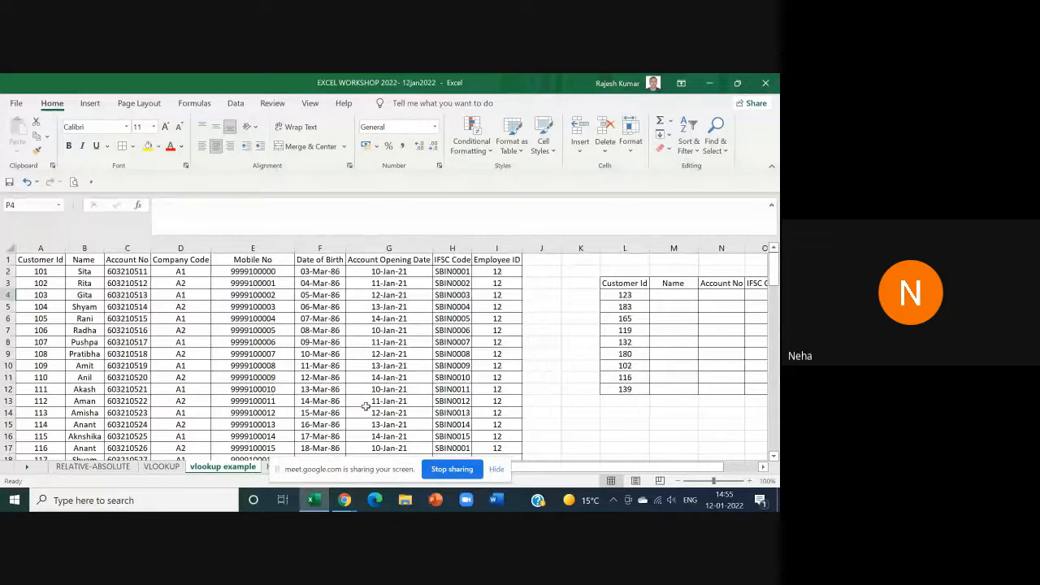
left_click(461, 472)
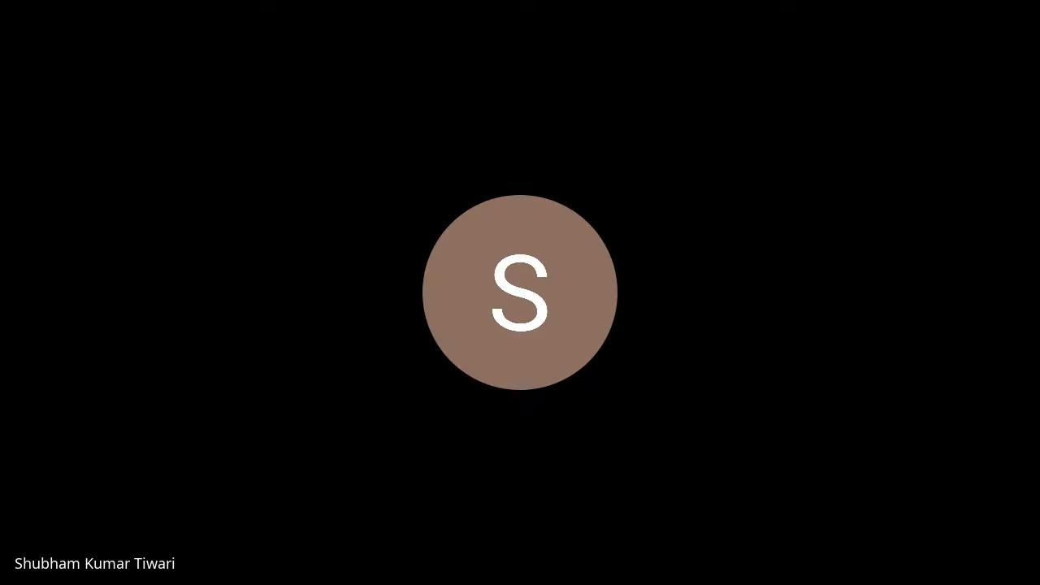
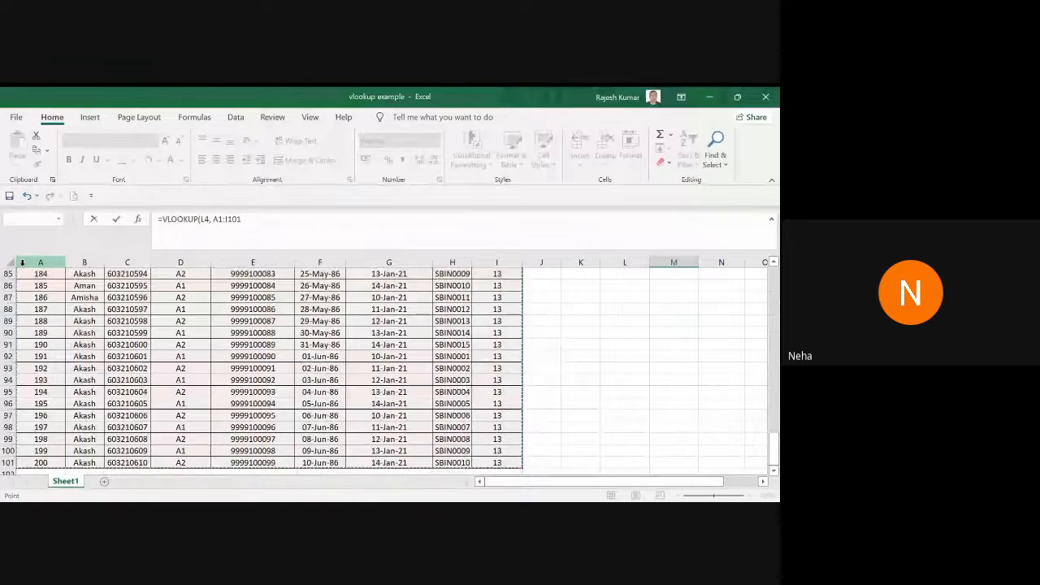
Step: Complete the VLOOKUP formula in Name cell M4 with the absolute table array $A$1:$I$101, column index 1 and FALSE
key("F4")
type(",")
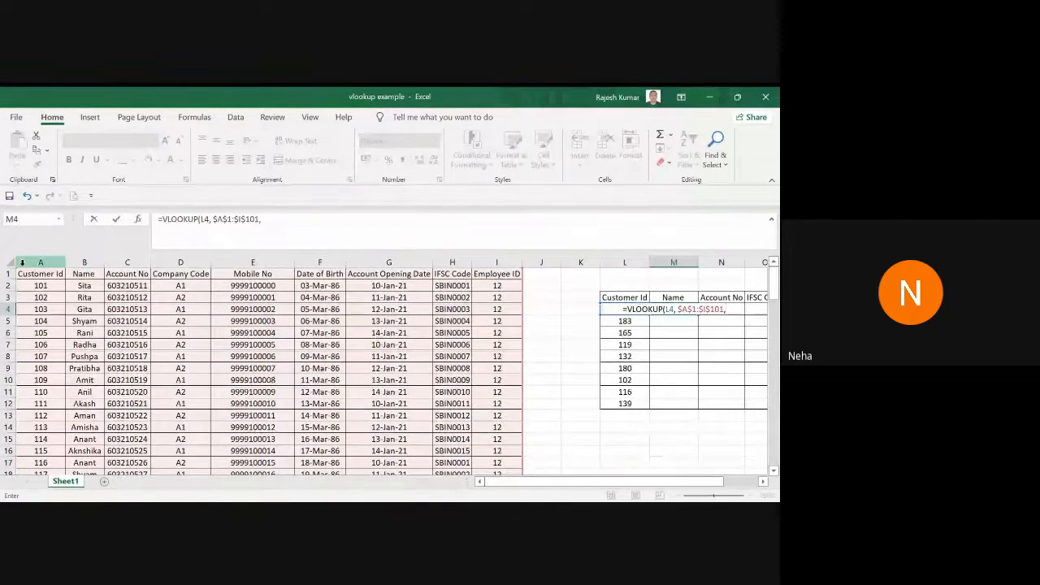
type("1,")
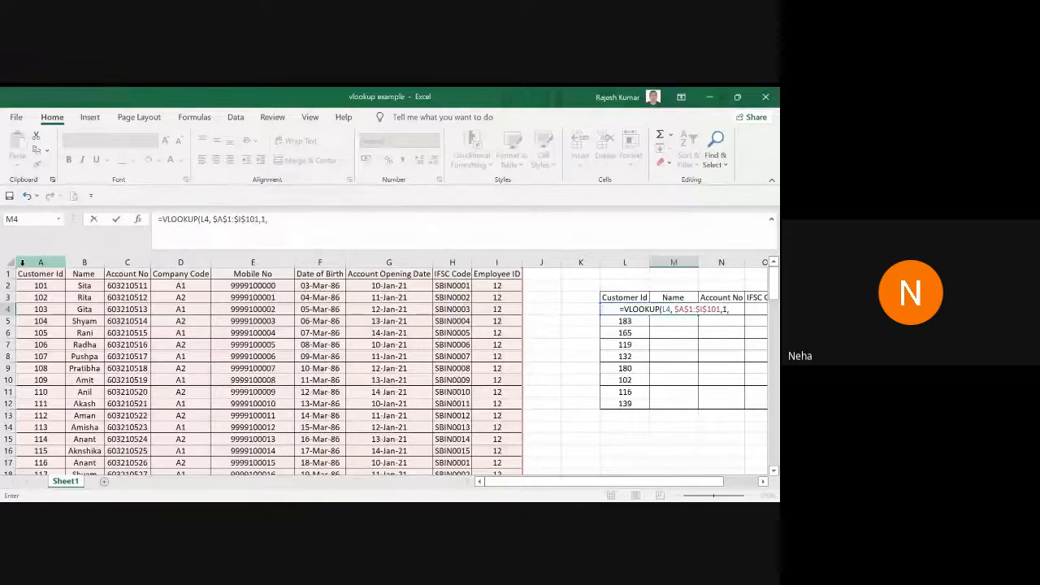
type("FALSE)")
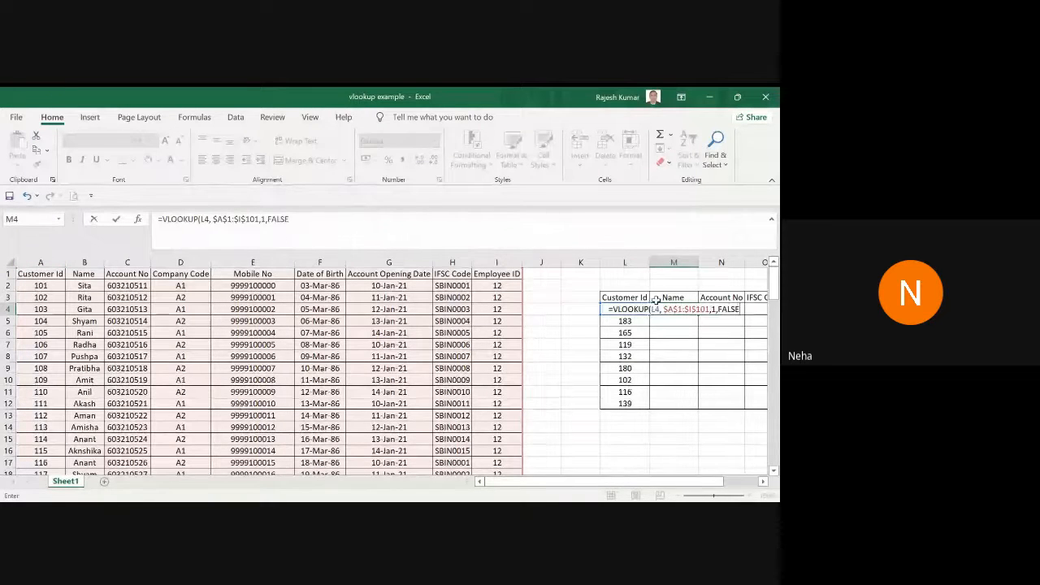
key("Return")
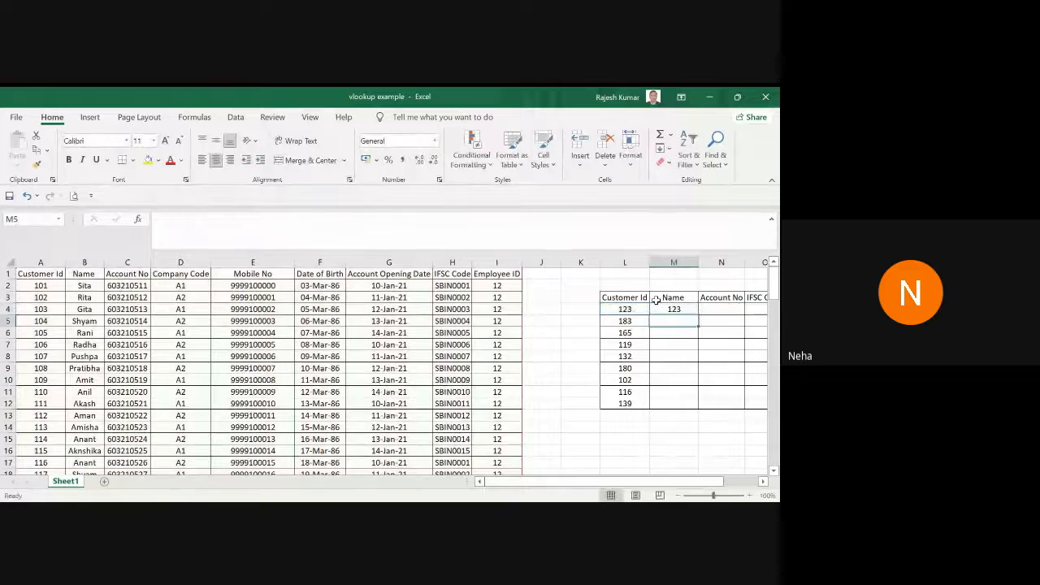
Step: Set the column index in the M4 formula to 2 and fill the formula down the Name column through M12
left_click(678, 309)
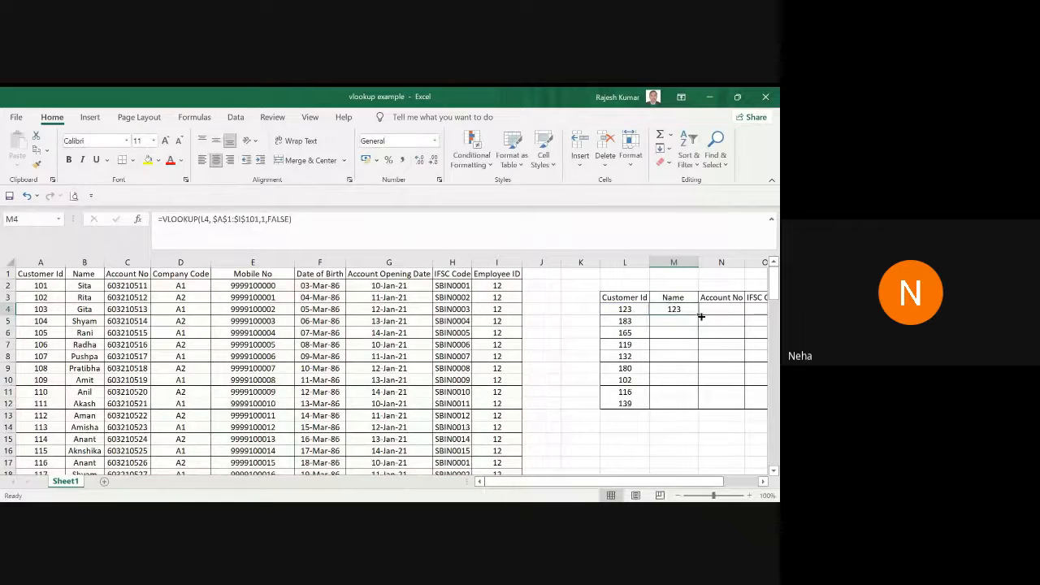
left_click(701, 316)
double_click(690, 309)
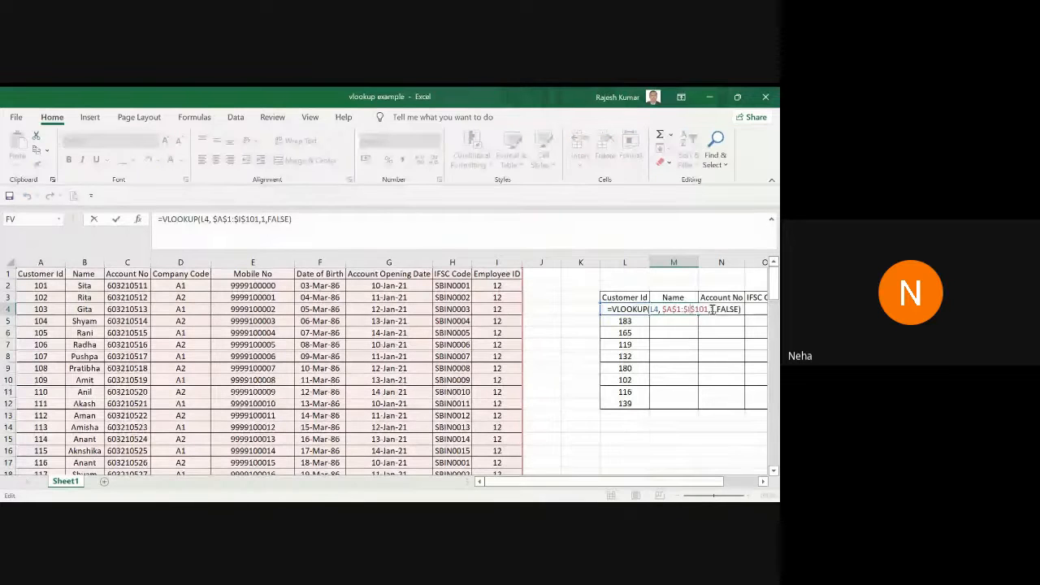
type("2")
key("Return")
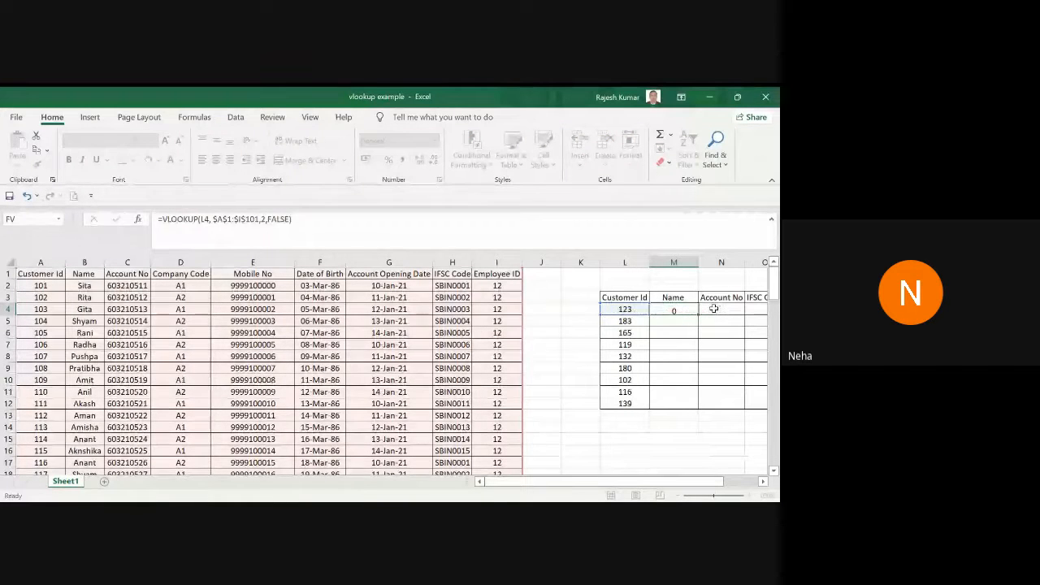
left_click(678, 310)
left_click_drag(699, 316, 697, 404)
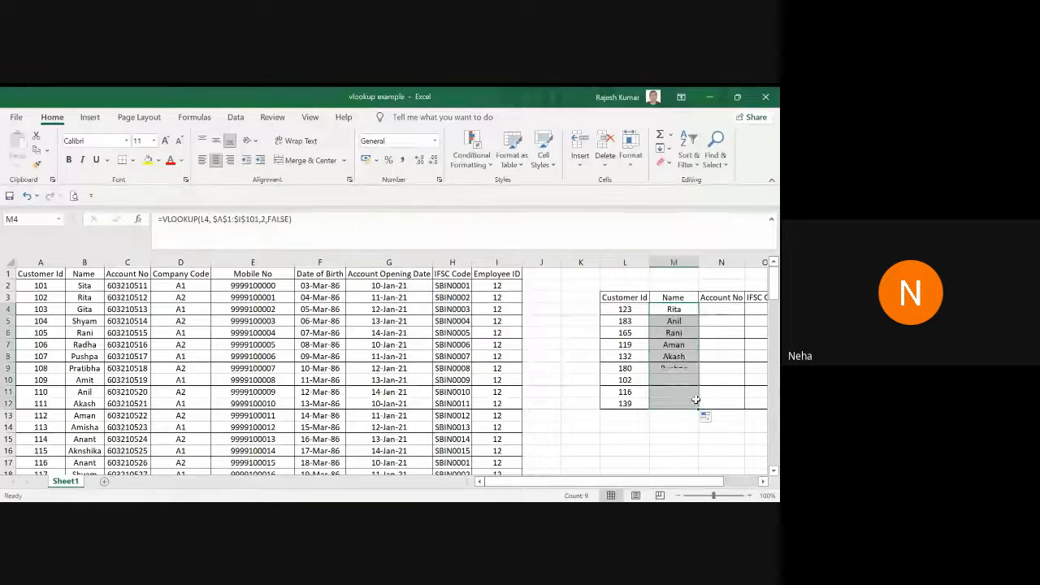
Step: Try to reuse the Name formula from M4 in Account No cell N4 and inspect the pasted formula
left_click(722, 311)
left_click(679, 310)
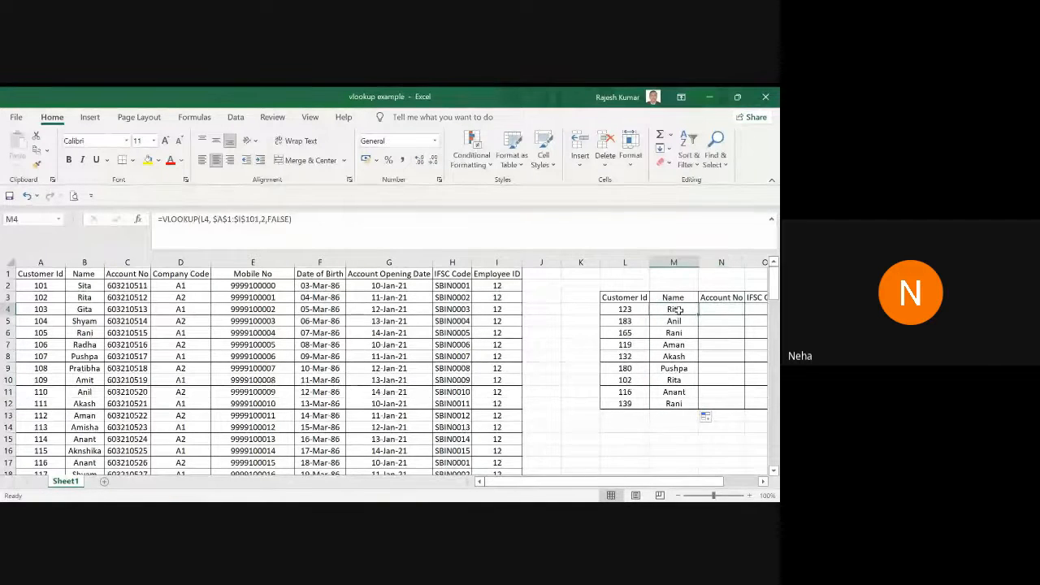
key("ctrl+c")
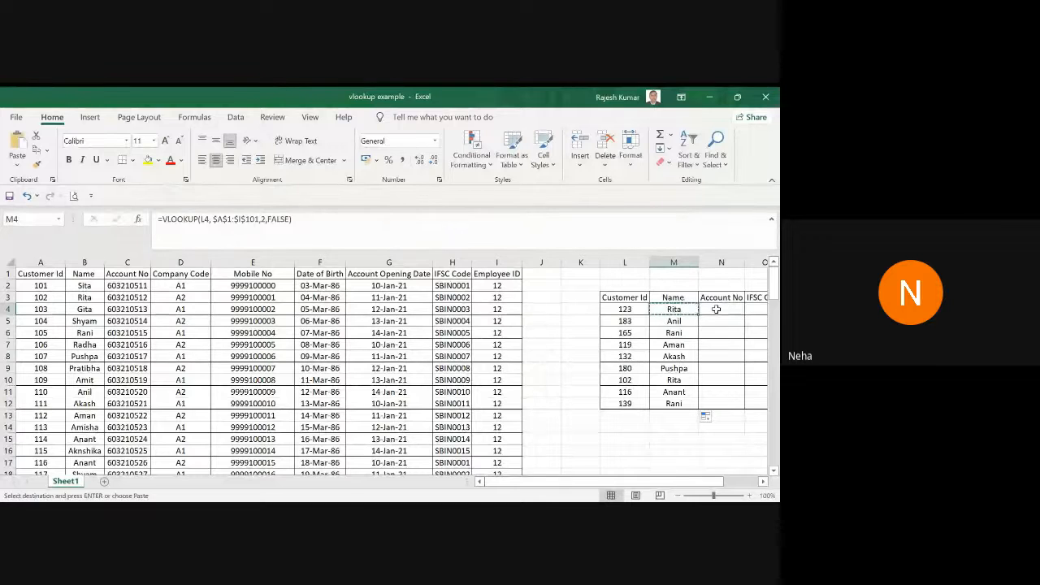
left_click(717, 310)
key("ctrl+v")
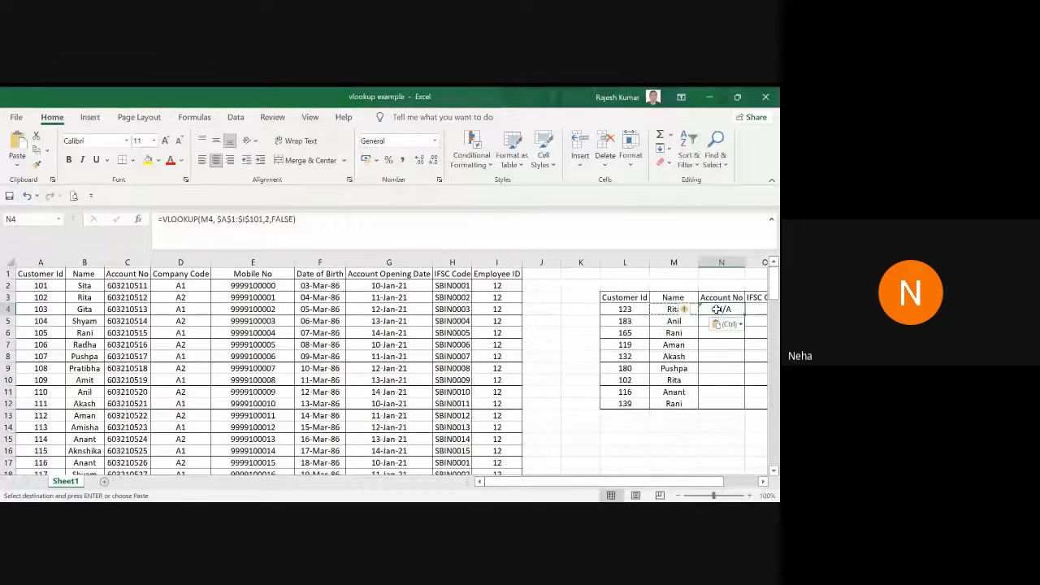
double_click(728, 310)
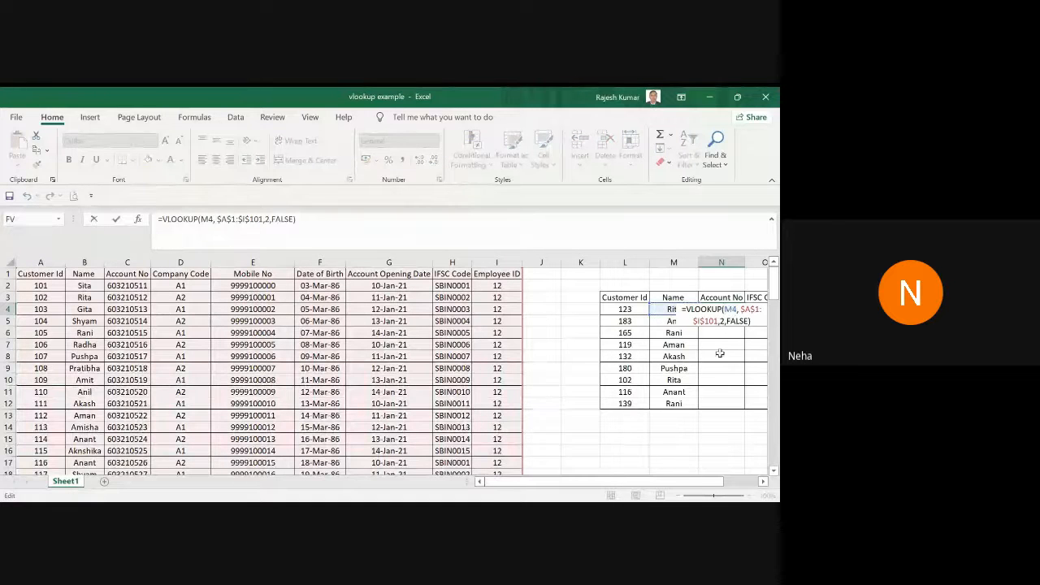
key("Escape")
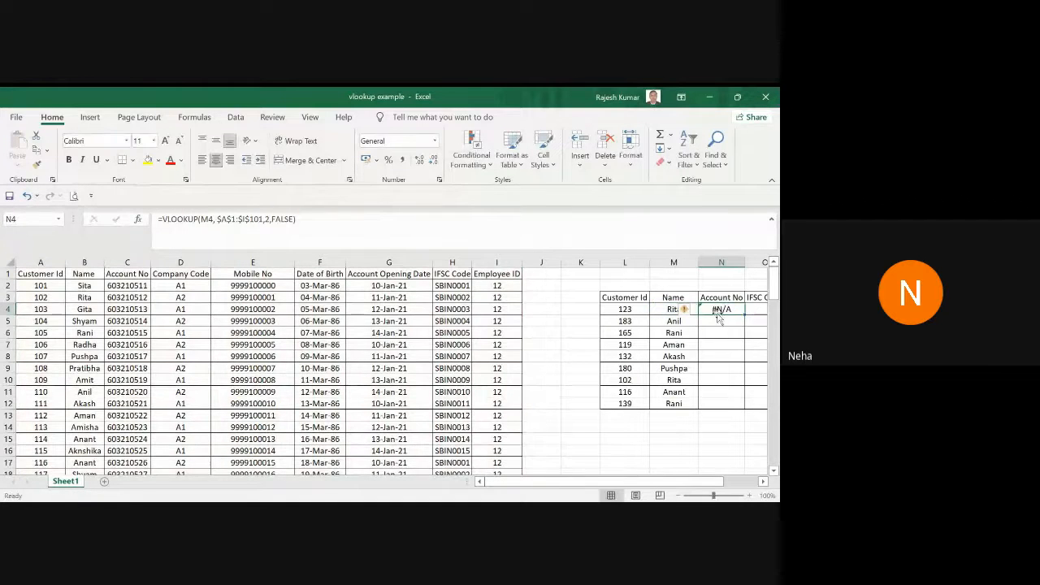
Step: Lock the column of the lookup value in the M4 VLOOKUP formula so it reads $L4
double_click(654, 311)
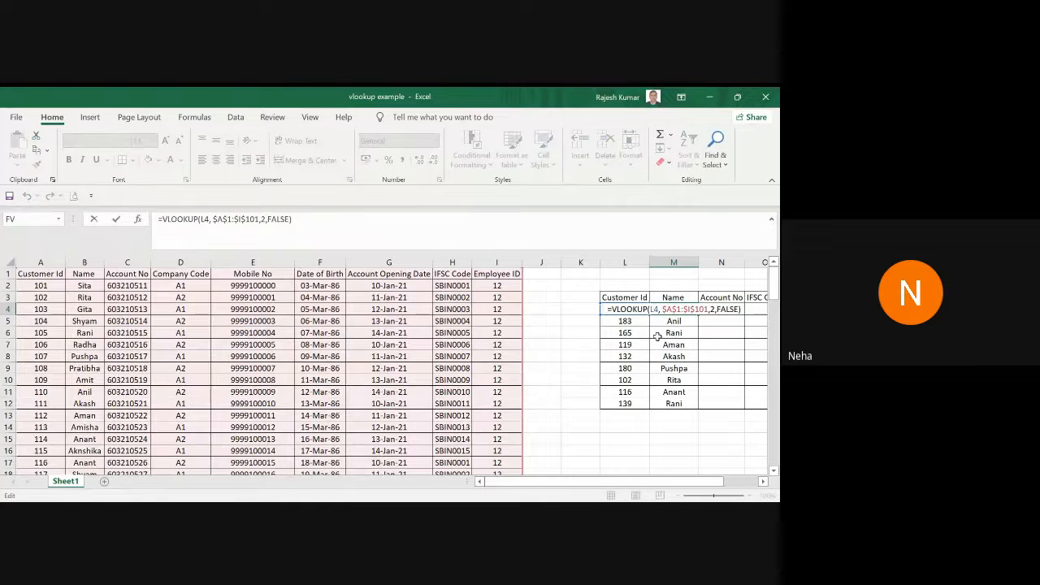
key("F4")
key("F4")
key("F4")
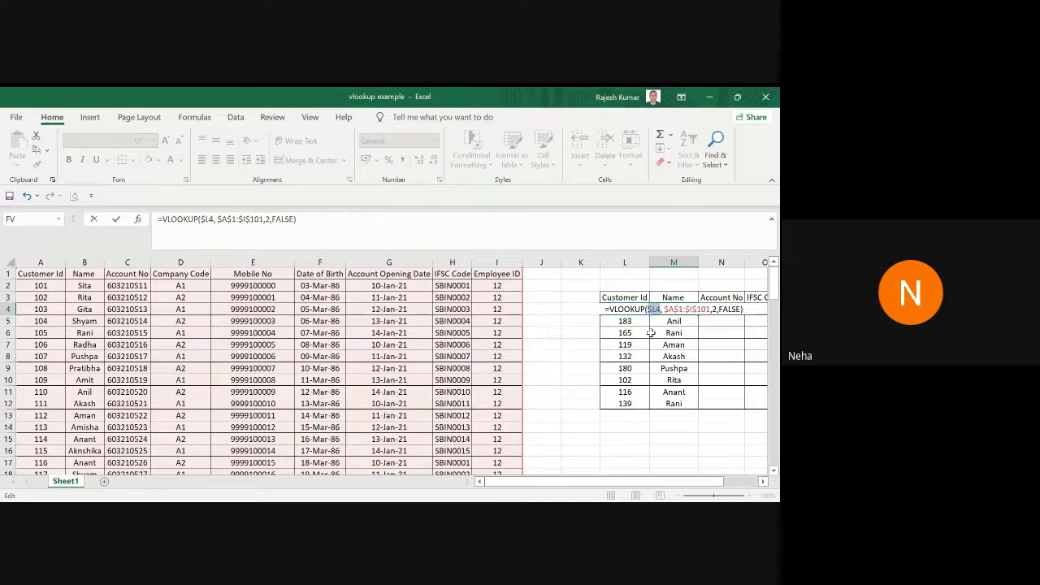
key("Return")
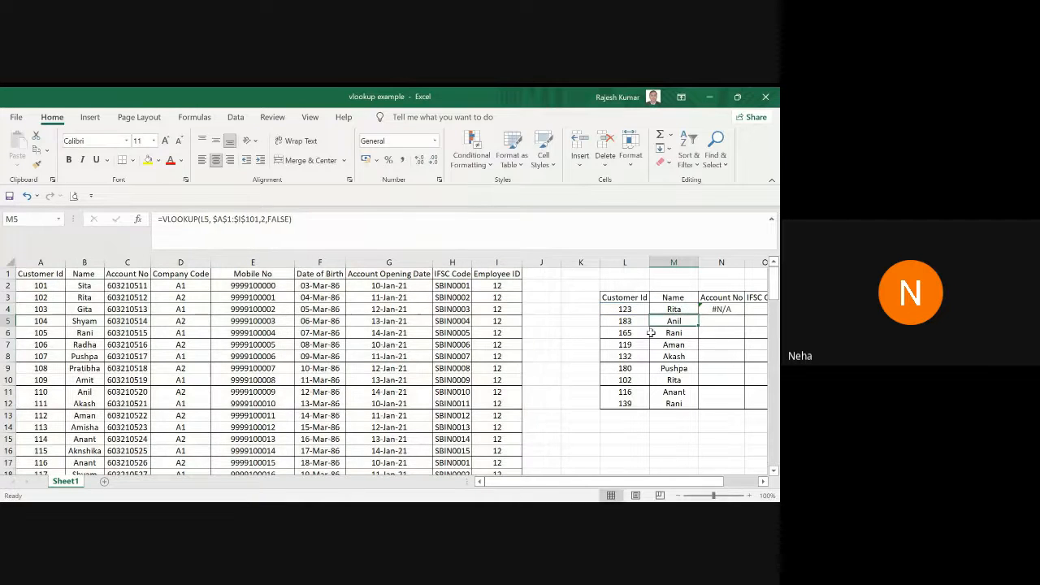
Step: Copy the M4 formula into Account No cell N4, set its column index to 3 and fill it down through N12
left_click(677, 311)
key("ctrl+c")
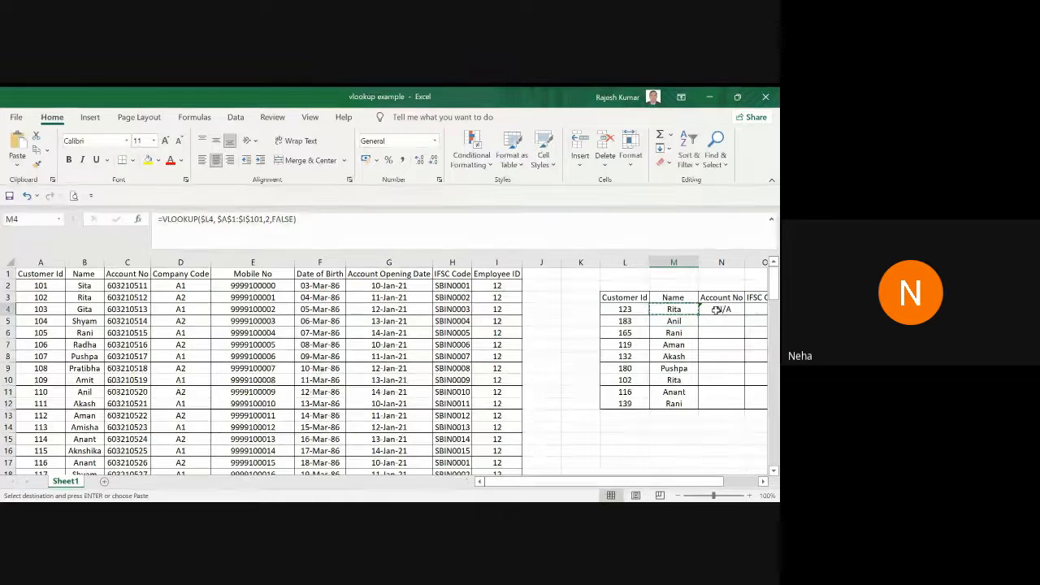
left_click(716, 310)
key("ctrl+v")
double_click(726, 310)
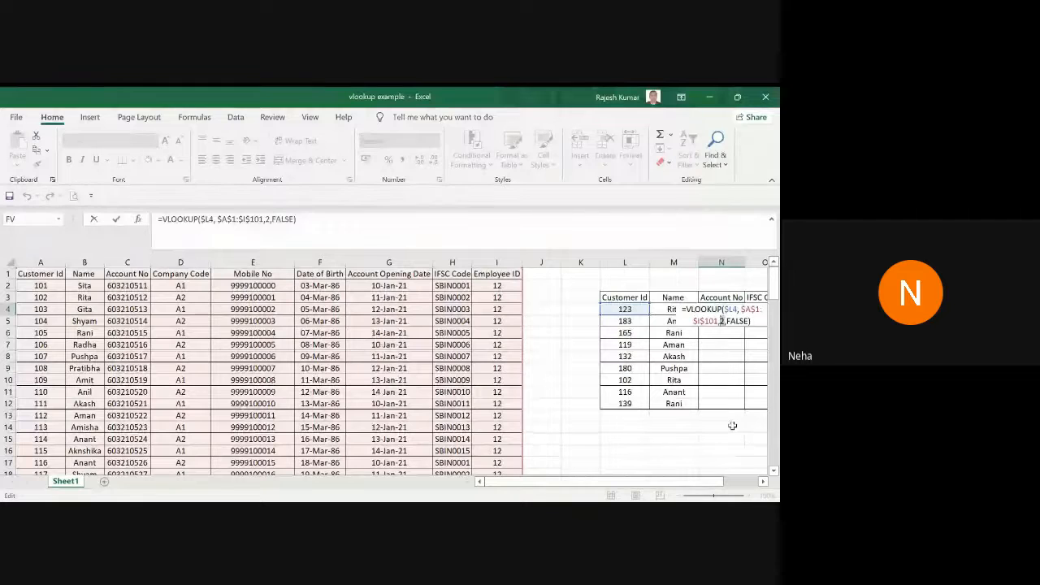
type("3")
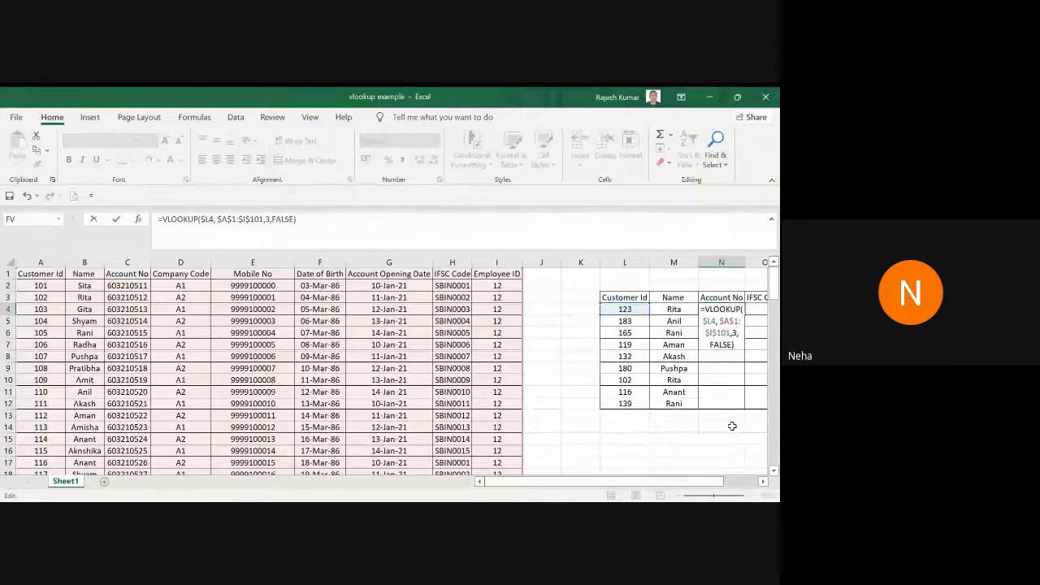
key("Return")
key("Up")
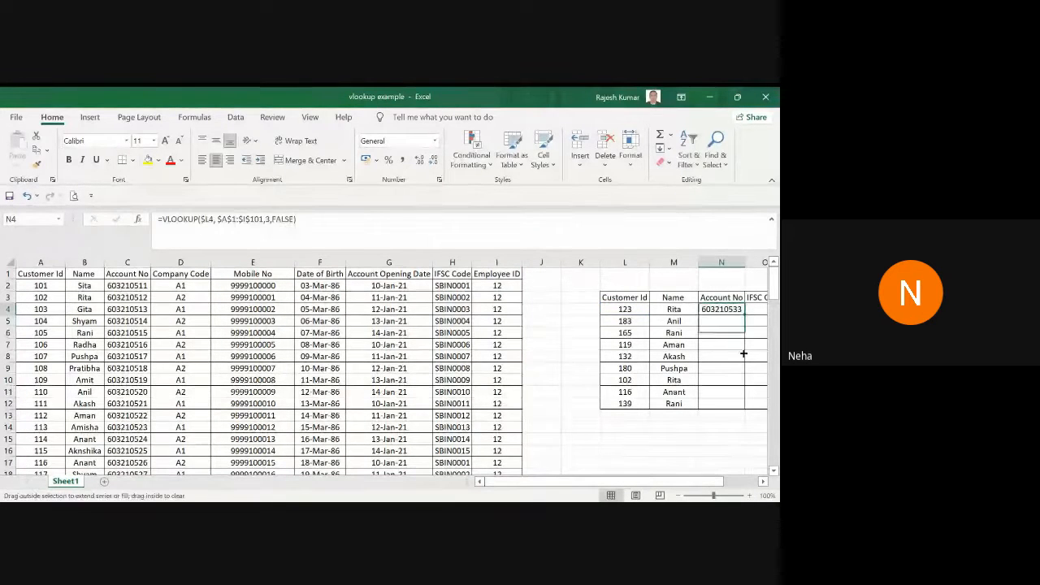
left_click_drag(743, 353, 743, 404)
Step: Copy the N4 formula into IFSC Code cell O4, set its column index to 8 and fill it down through O12
mouse_move(704, 482)
left_mouse_down()
mouse_move(737, 486)
mouse_move(699, 485)
left_mouse_up()
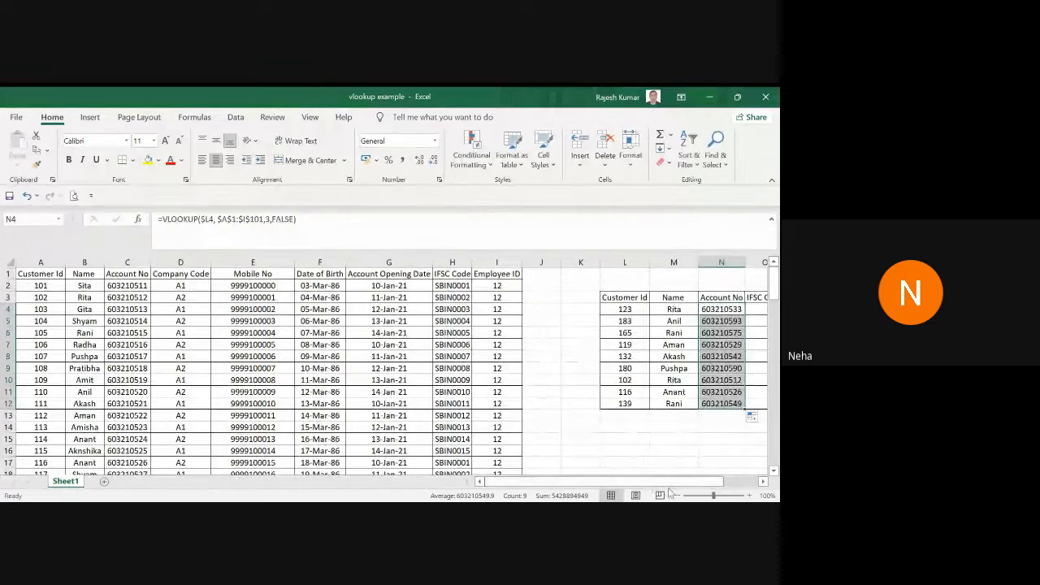
left_click(711, 310)
key("ctrl+c")
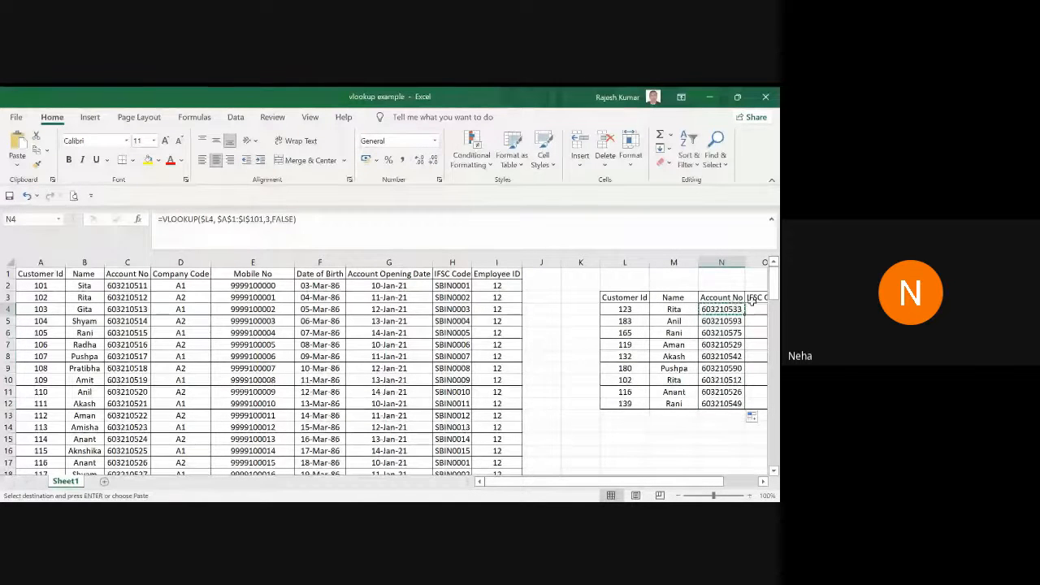
left_click(756, 310)
key("ctrl+v")
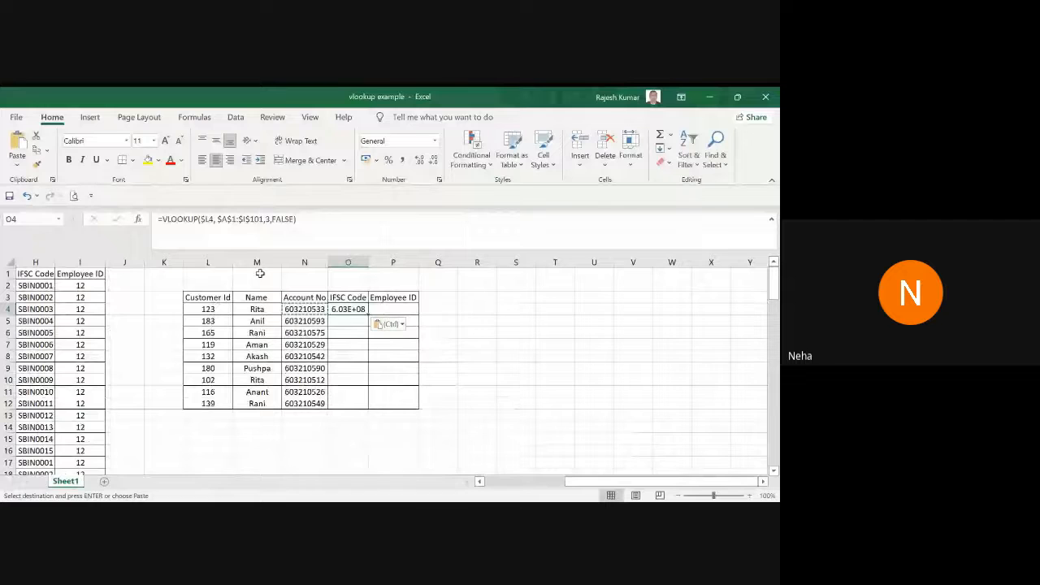
left_click(269, 219)
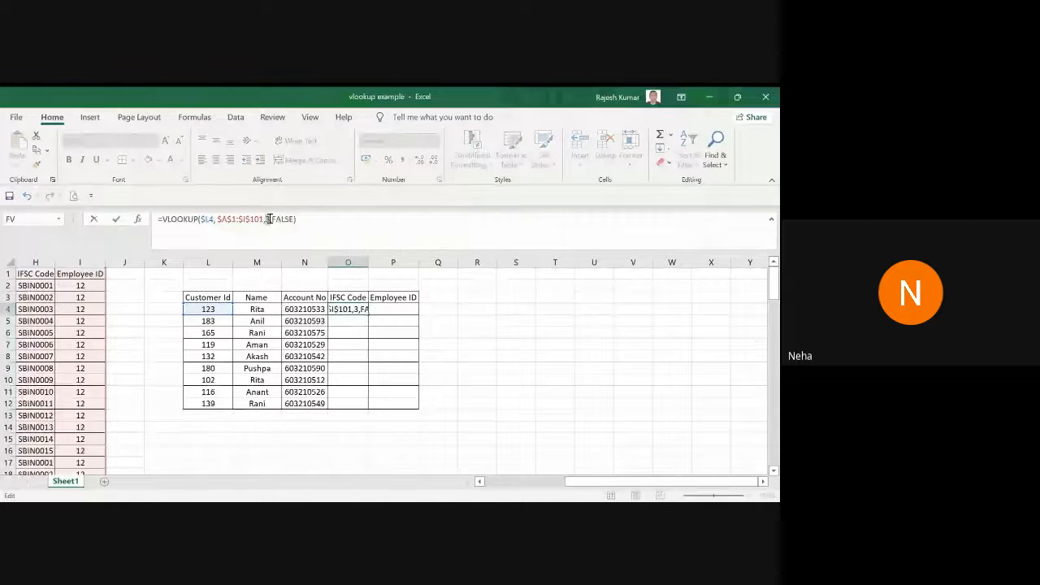
key("Return")
left_click(361, 310)
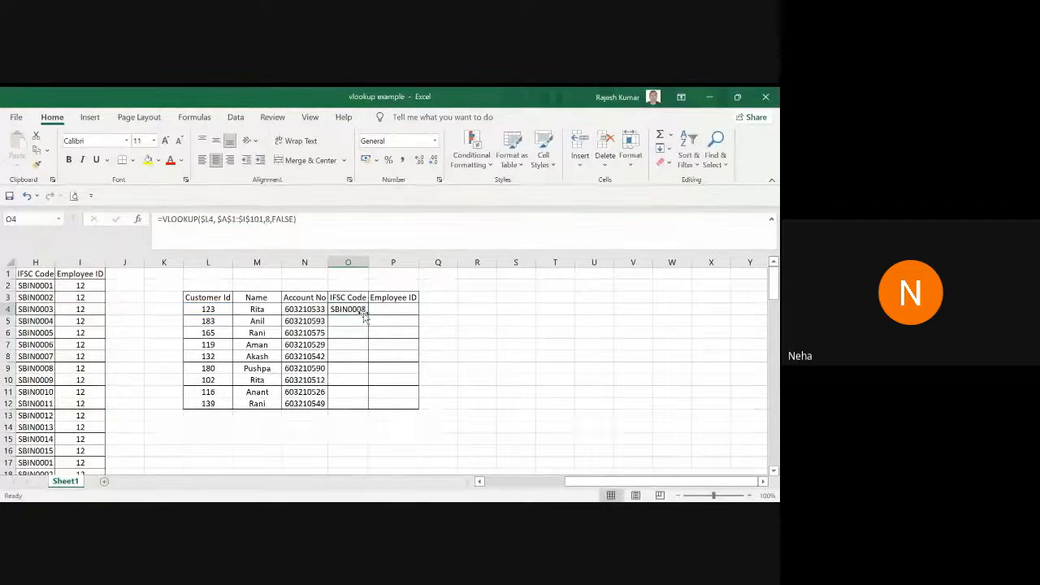
left_click_drag(369, 316, 365, 407)
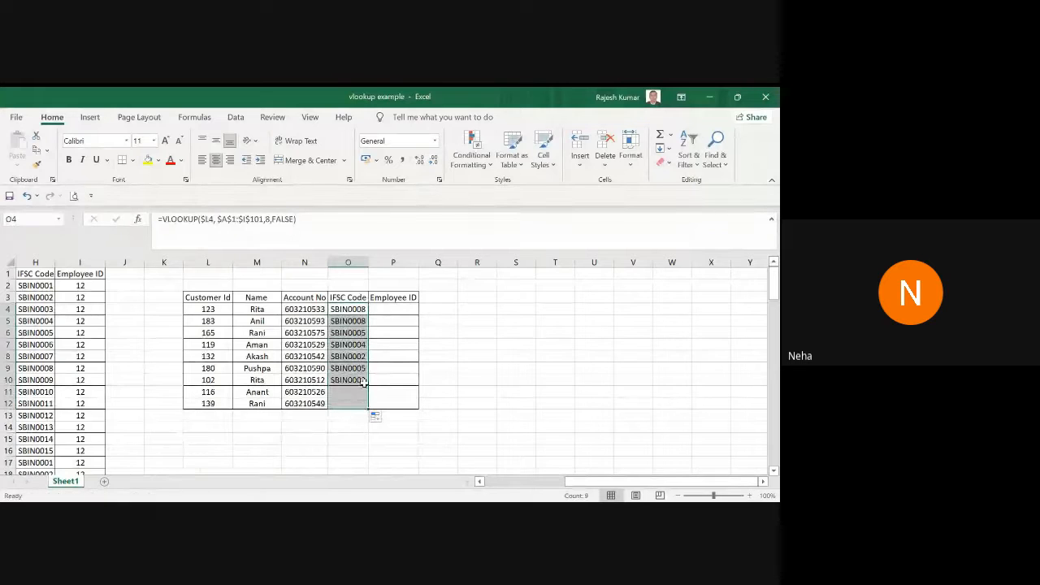
Step: Copy the O4 formula into Employee ID cell P4, set its column index to 9 and fill it down through P12
left_click(387, 311)
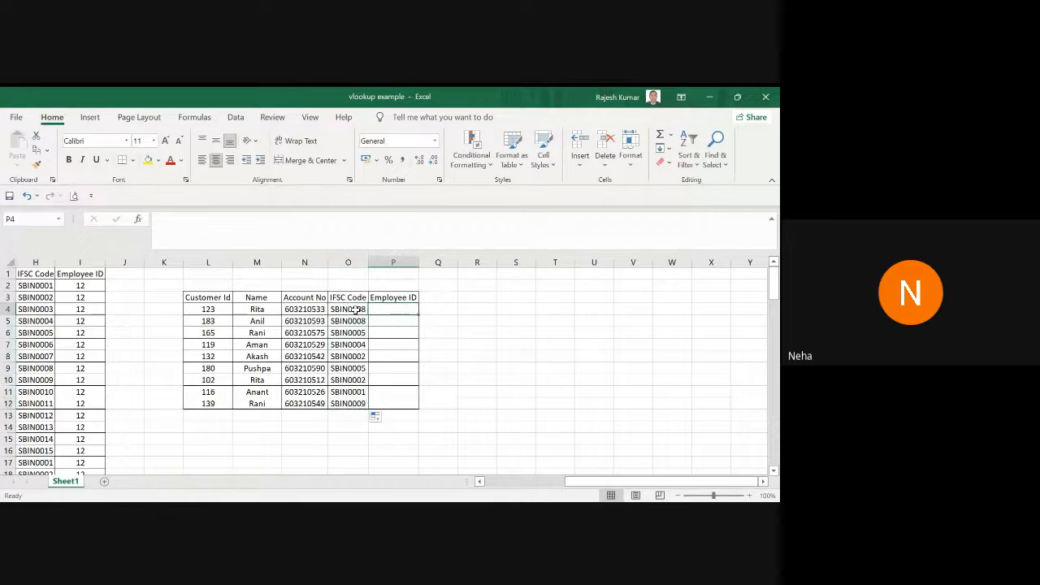
left_click(355, 310)
key("ctrl+c")
left_click(391, 309)
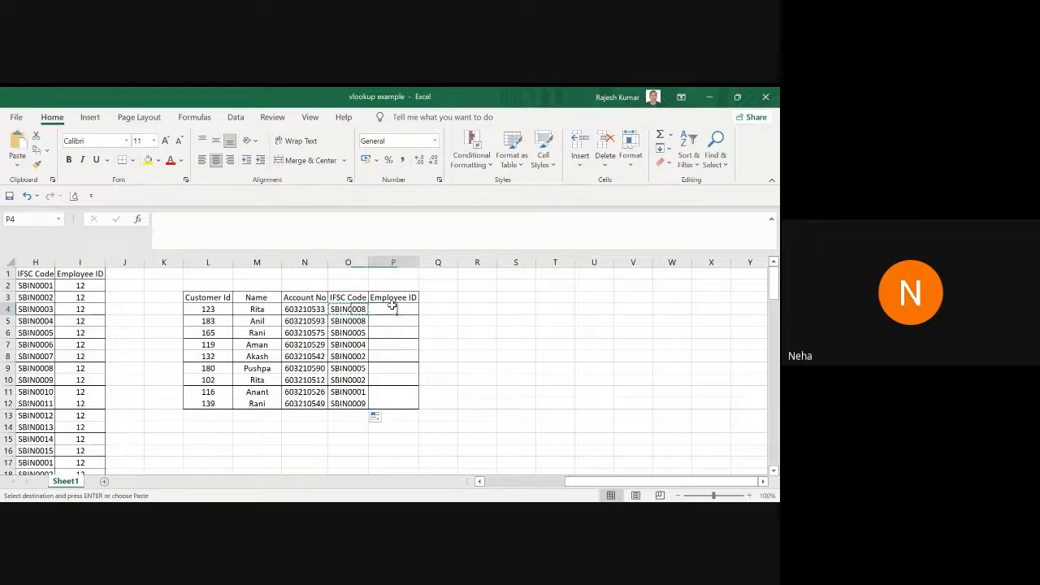
key("ctrl+v")
left_click(267, 219)
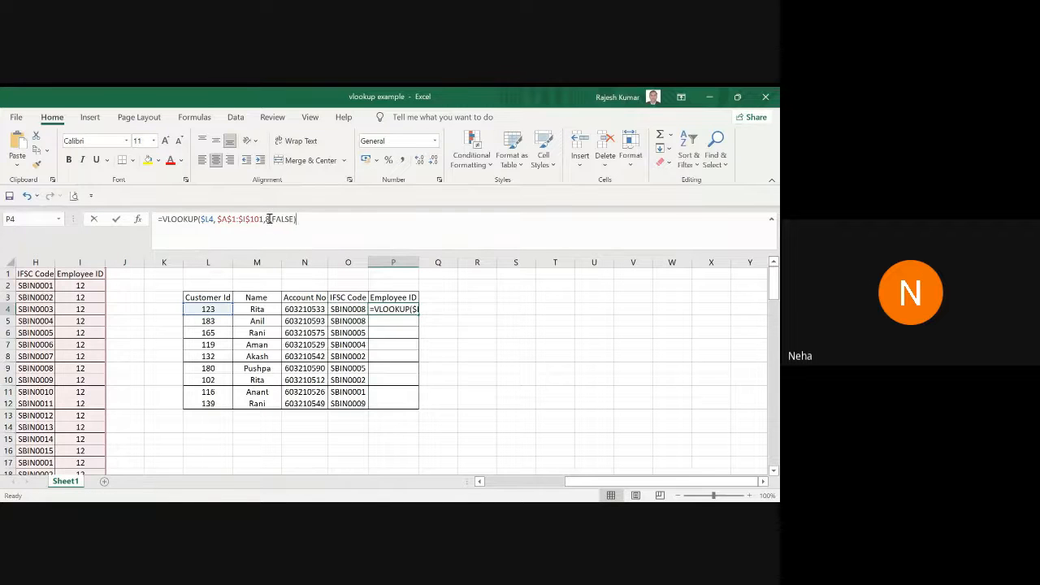
type("9")
key("Return")
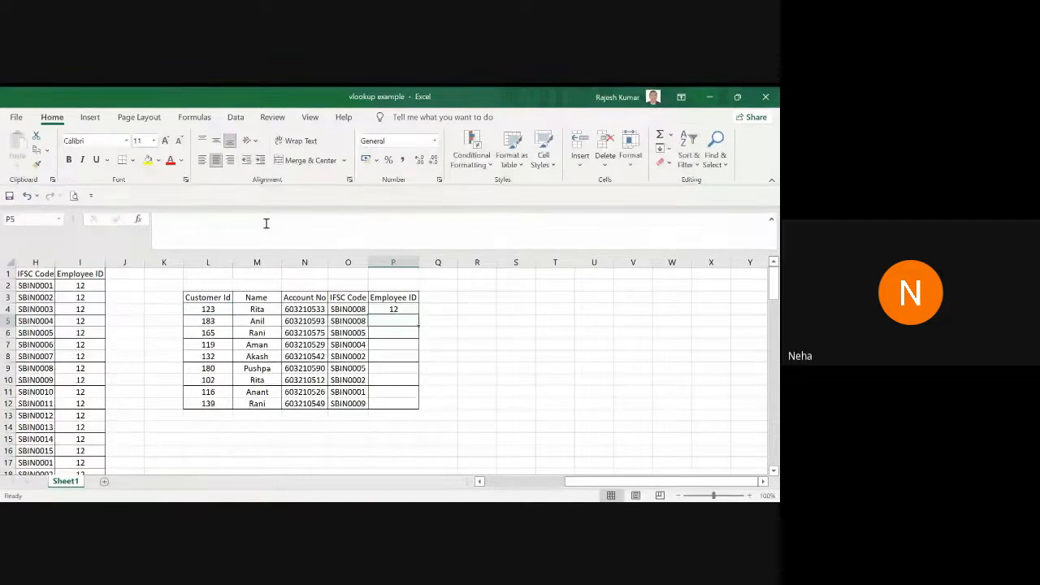
left_click(394, 310)
left_click_drag(418, 316, 418, 408)
left_click(526, 391)
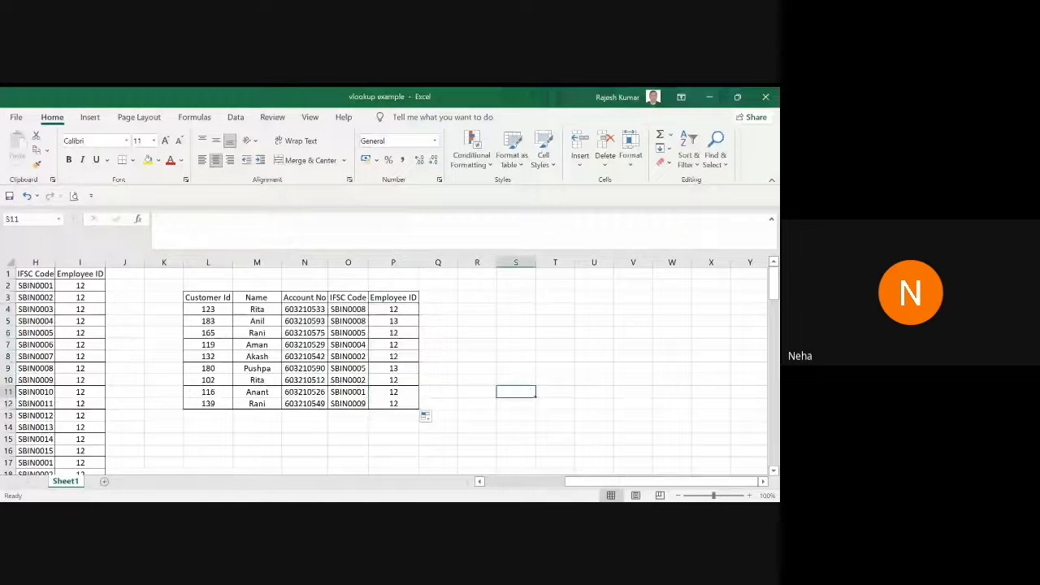
Step: Switch to the vlookup example sheet of the EXCEL WORKSHOP 2022- 12jan2022 workbook and move the screen-sharing bar aside
key("alt+Tab")
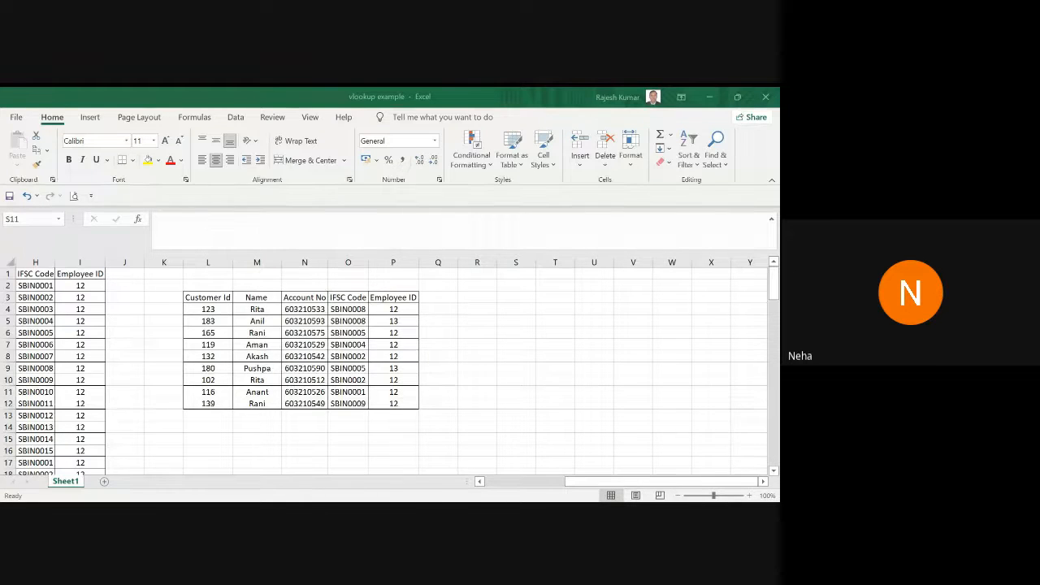
left_click(359, 479)
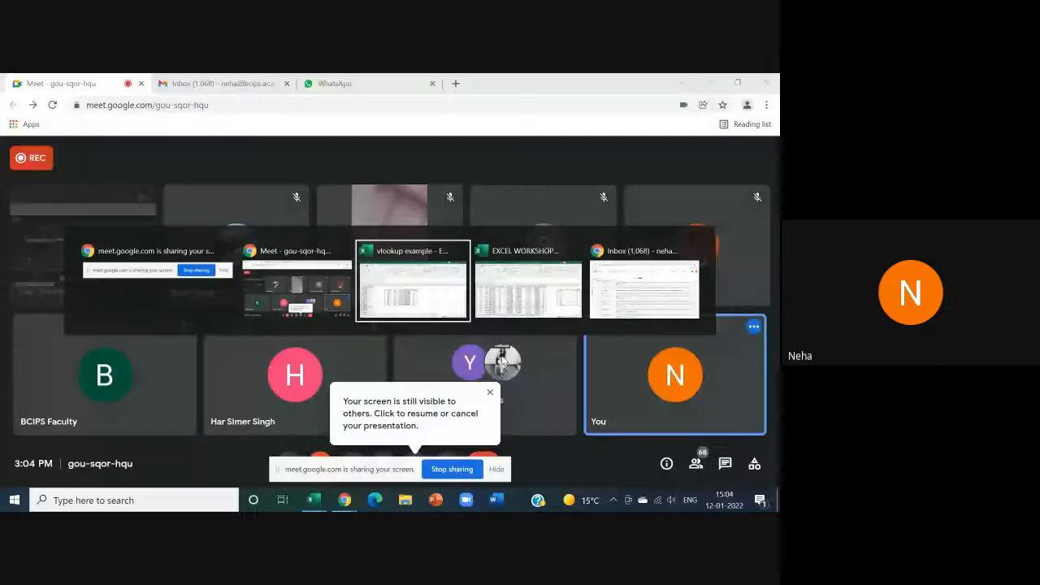
key("ctrl+a")
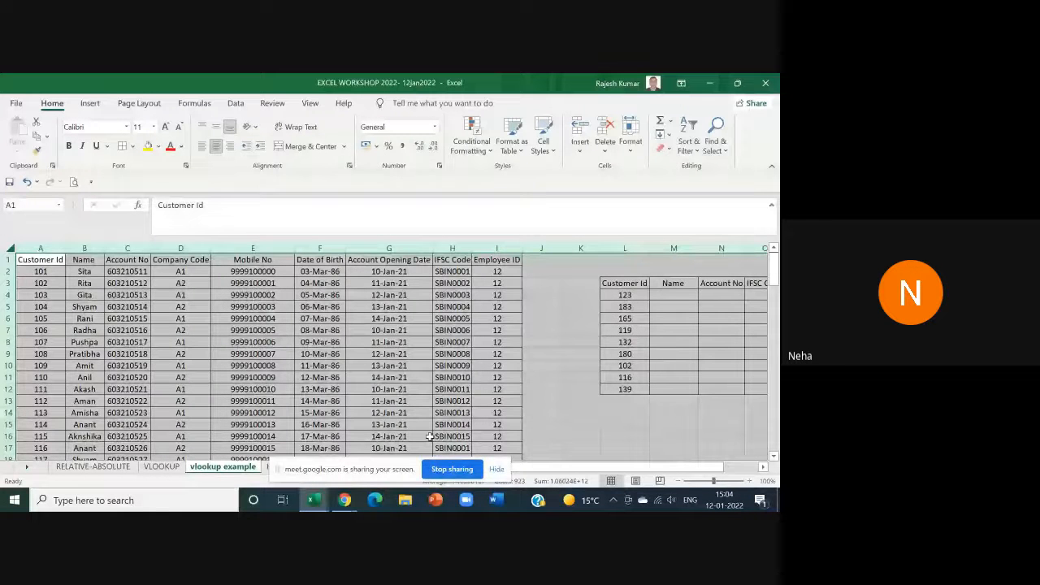
left_click_drag(365, 473, 548, 495)
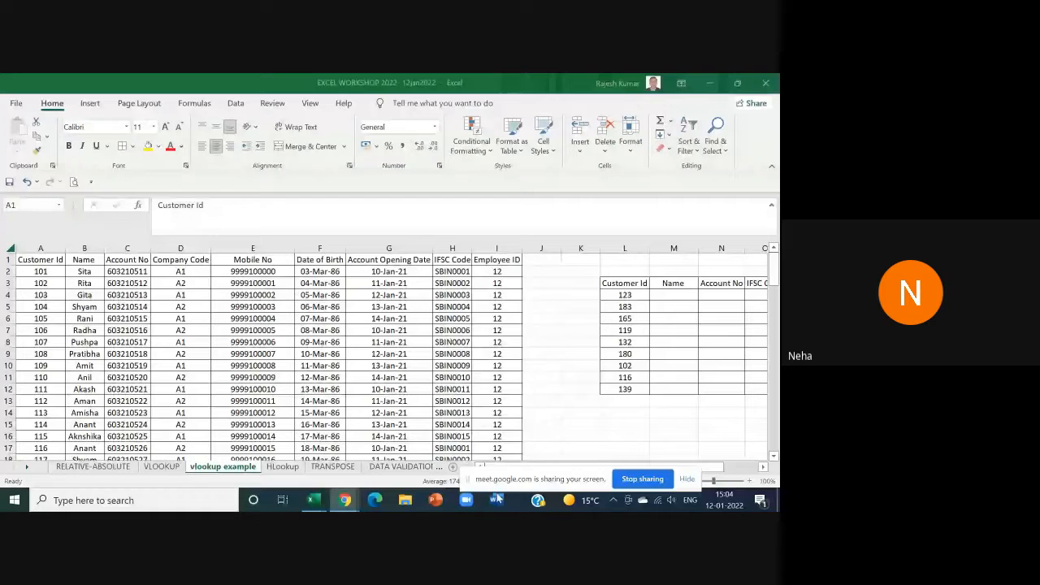
left_click(42, 259)
left_click(497, 283)
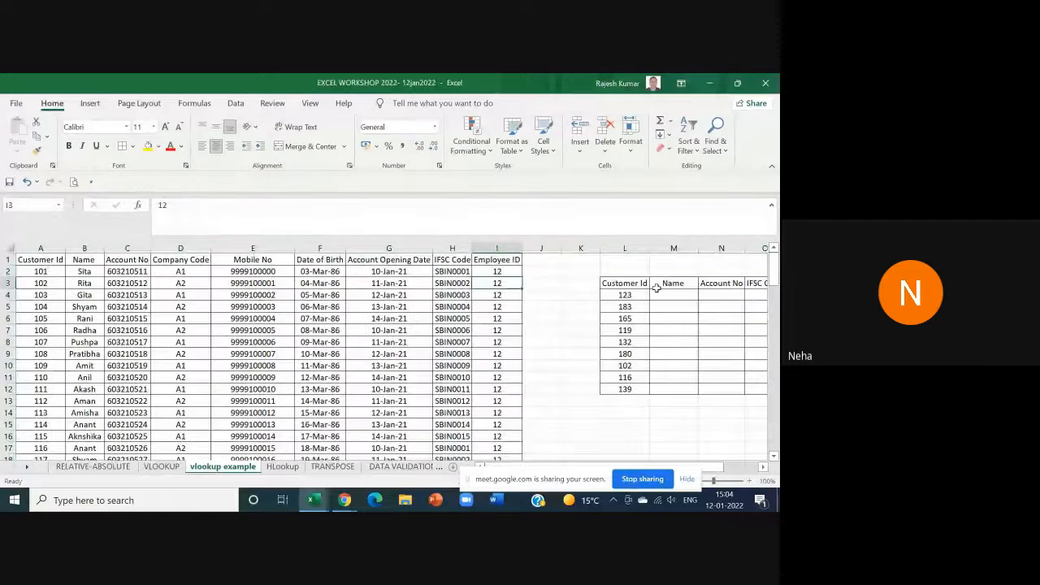
left_click_drag(719, 468, 749, 468)
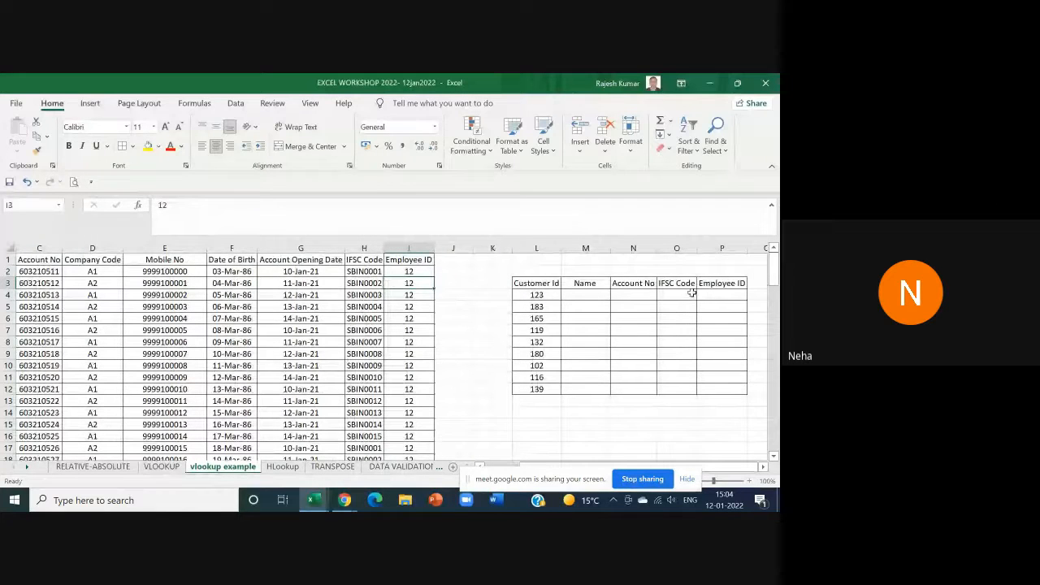
left_click(585, 294)
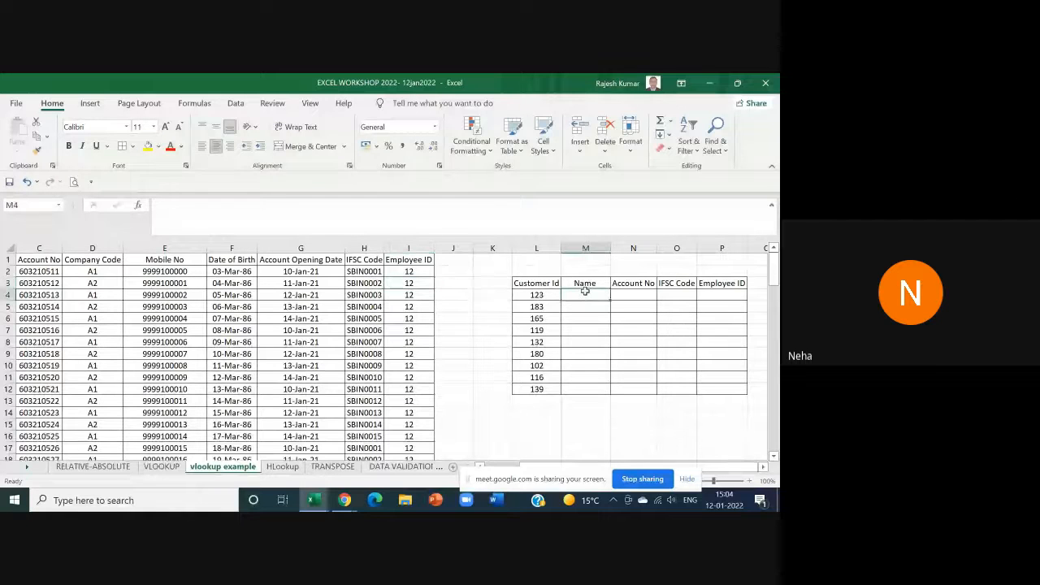
type("=v")
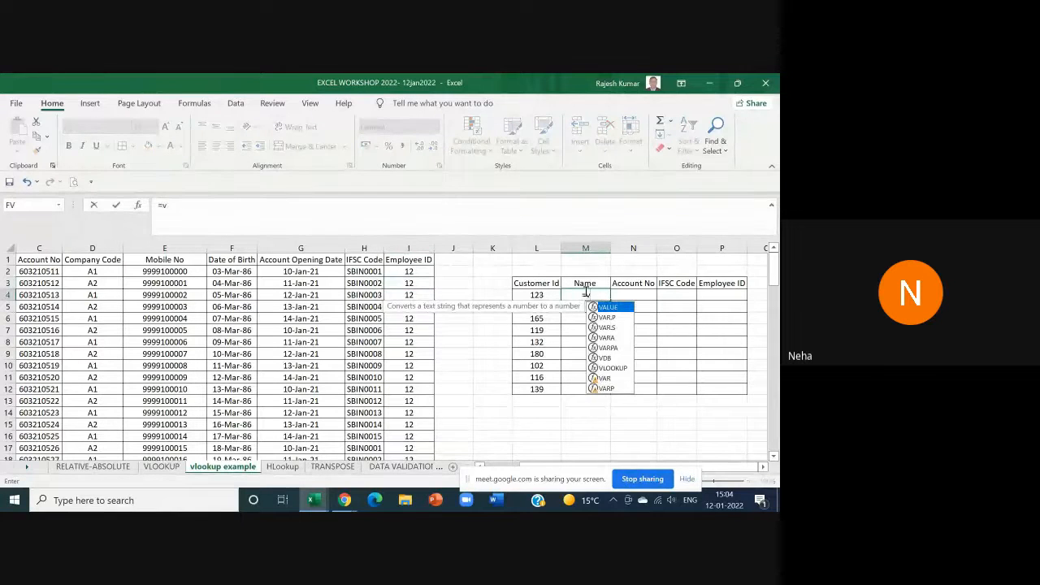
type("l")
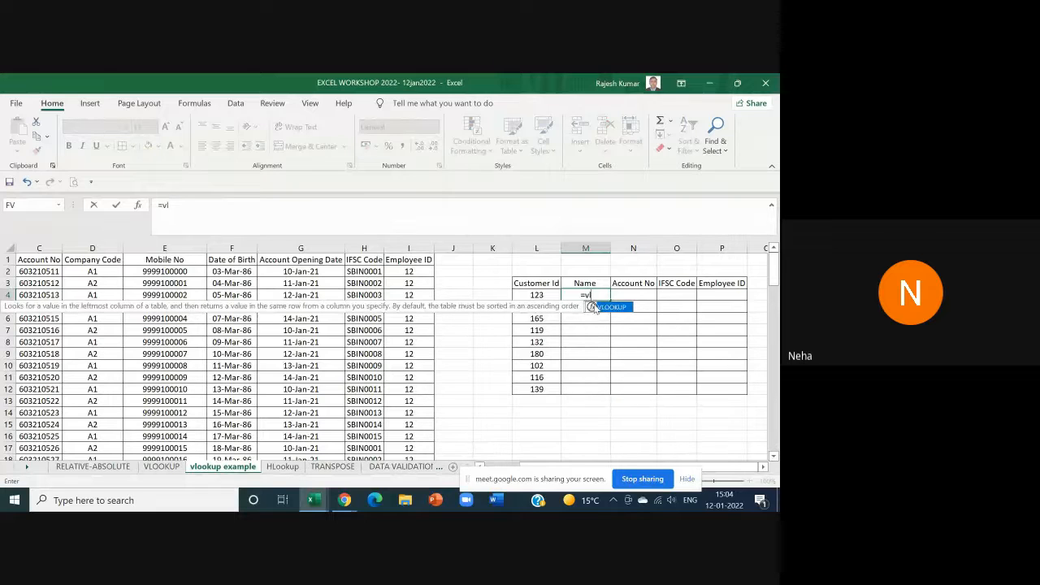
double_click(603, 307)
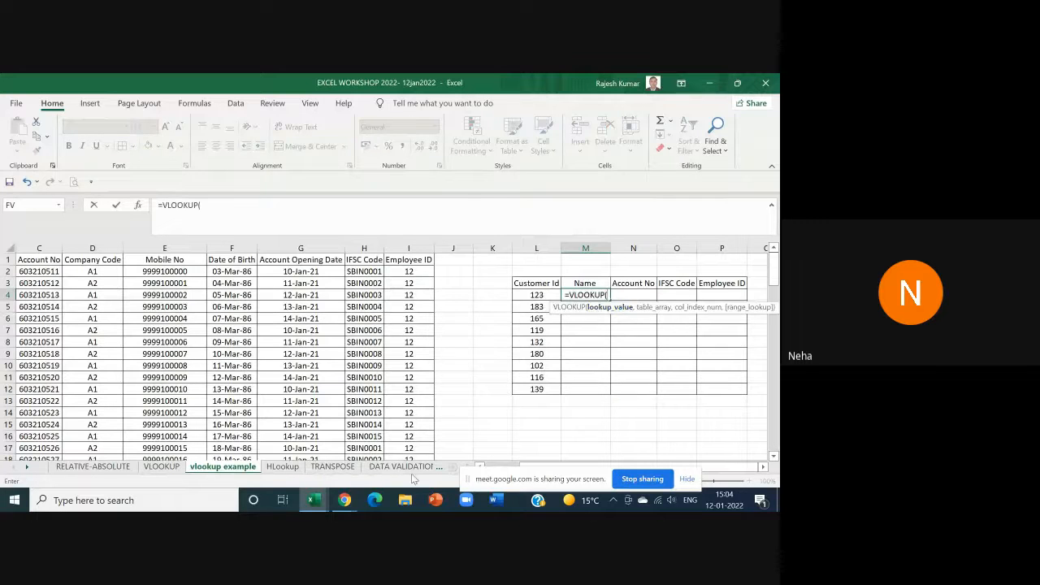
left_click(537, 295)
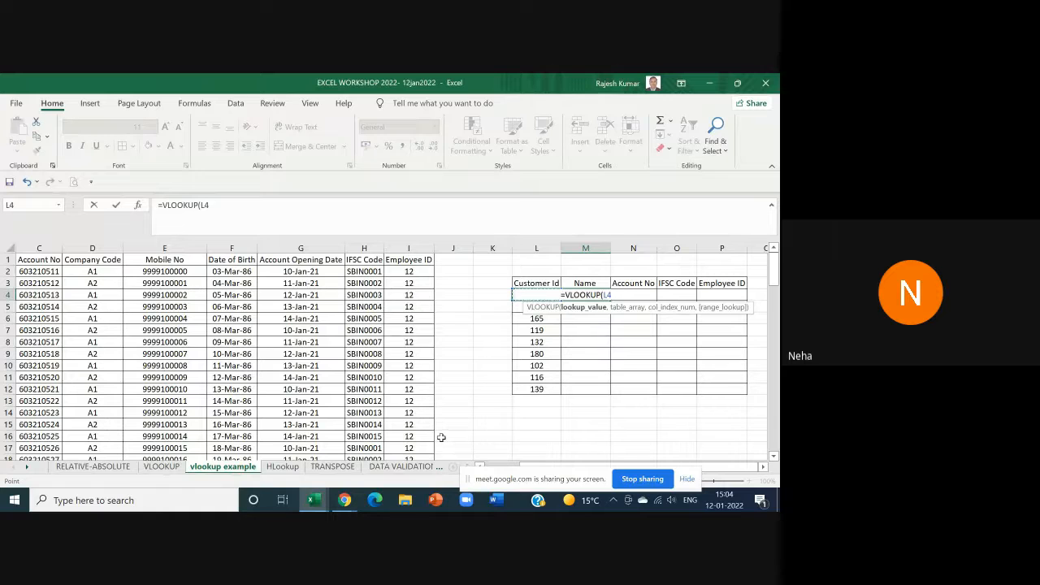
key("Escape")
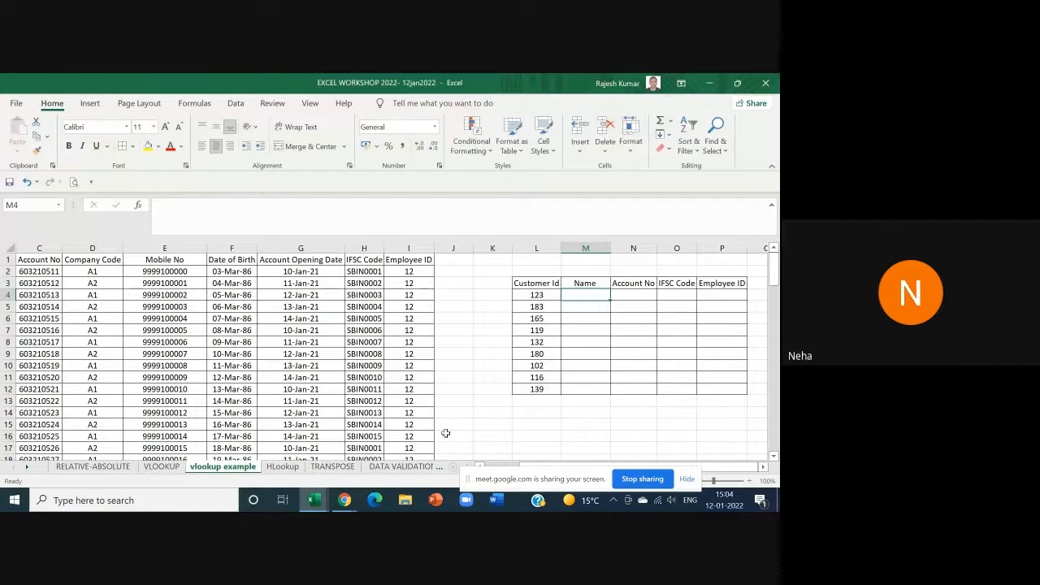
Step: Begin a VLOOKUP formula in Name cell M4 with lookup value L4 and table array A1:I101
type("=")
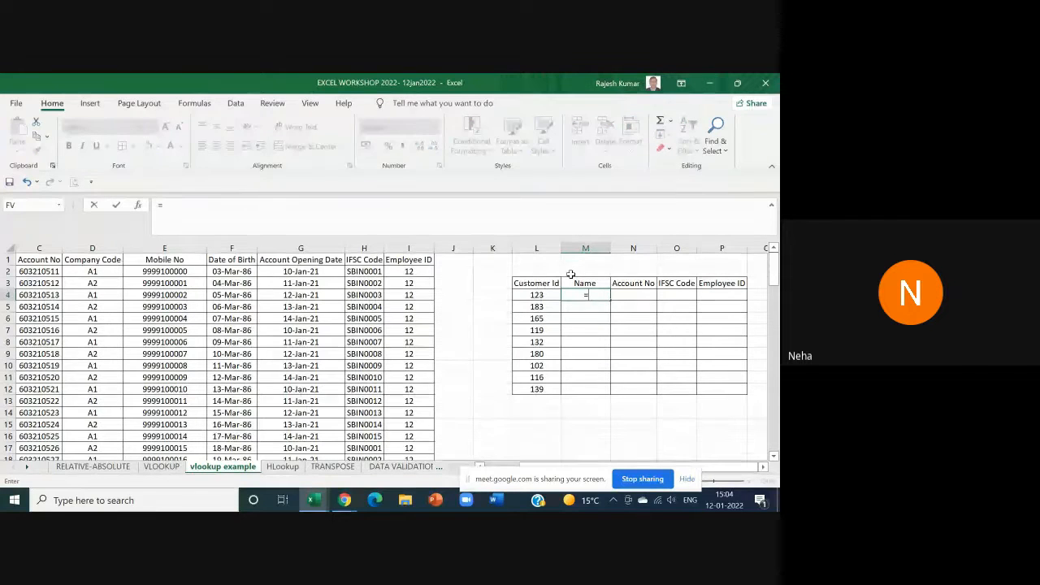
type("vl")
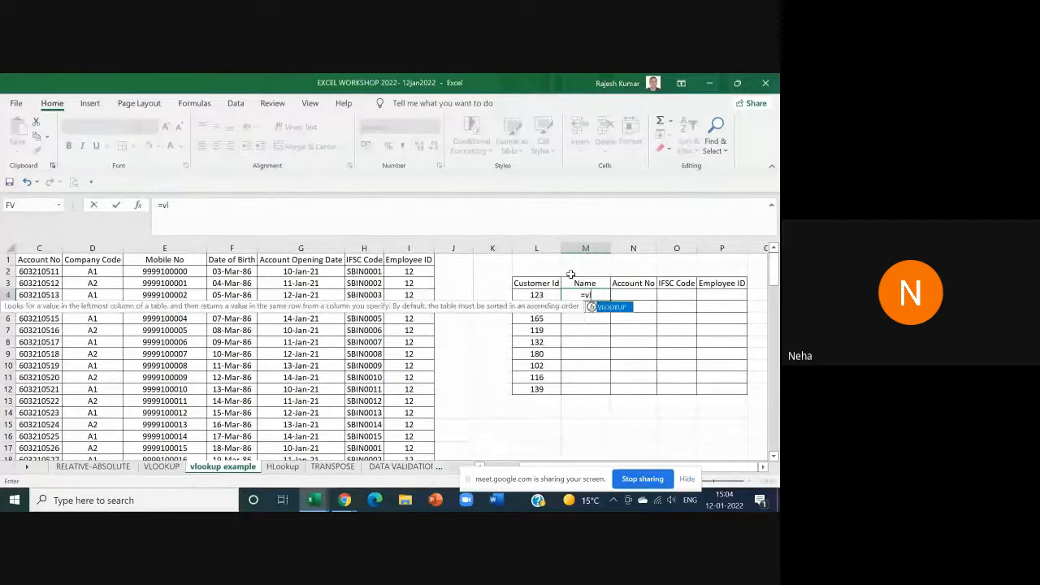
double_click(625, 307)
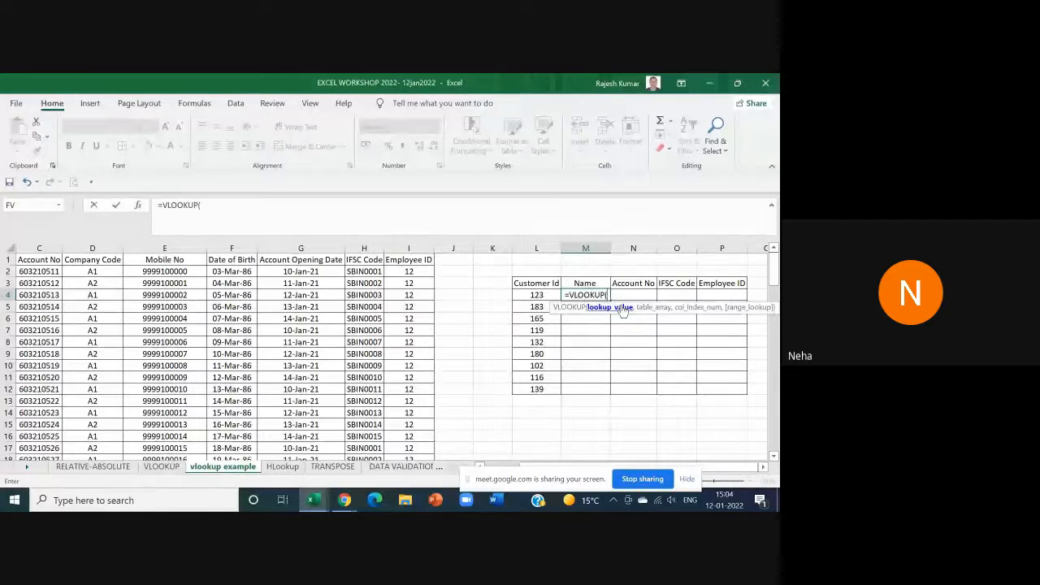
left_click(536, 295)
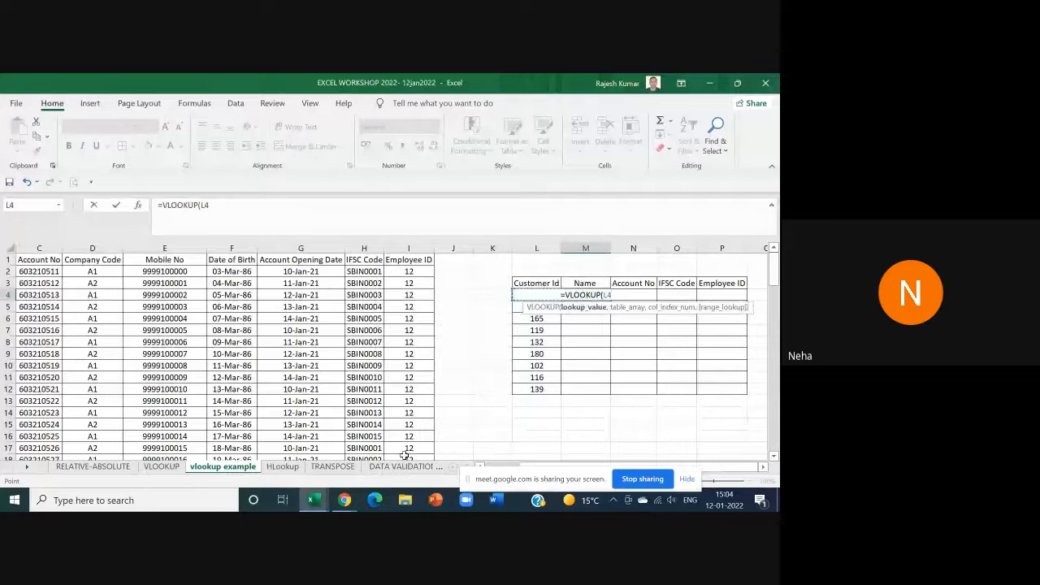
type(",")
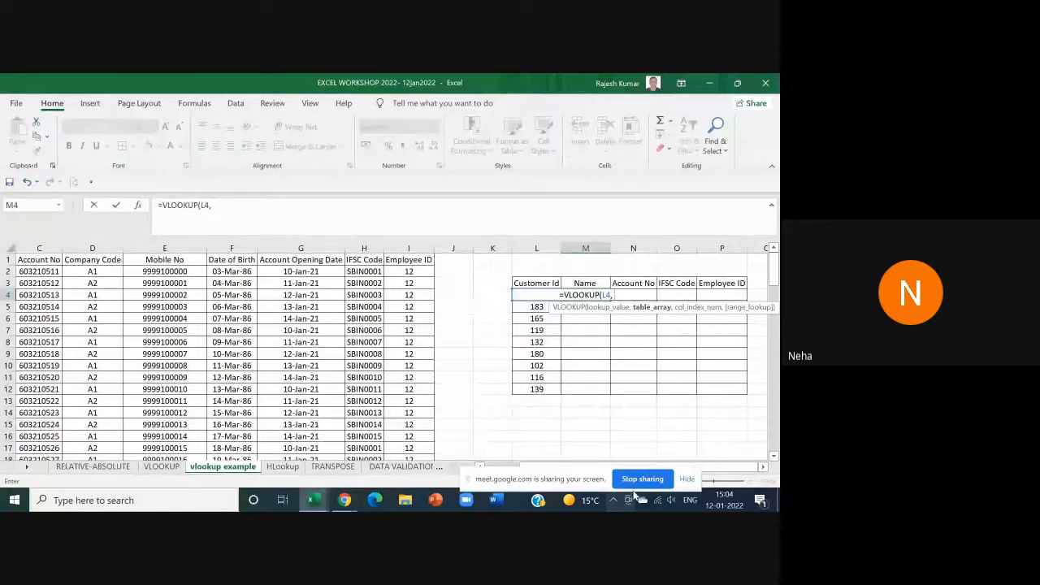
left_click_drag(577, 482, 486, 471)
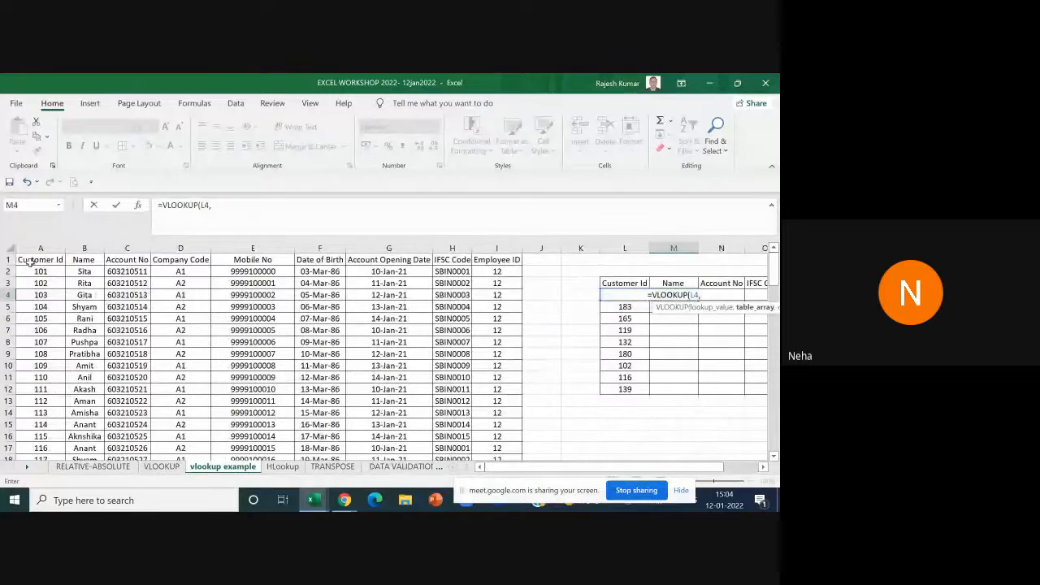
left_click_drag(40, 260, 497, 437)
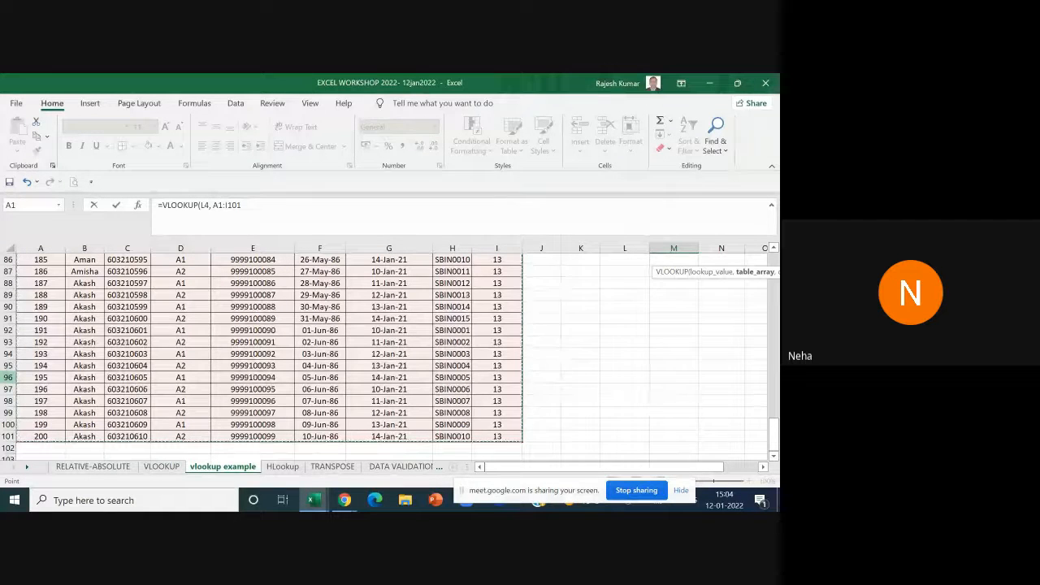
type(",")
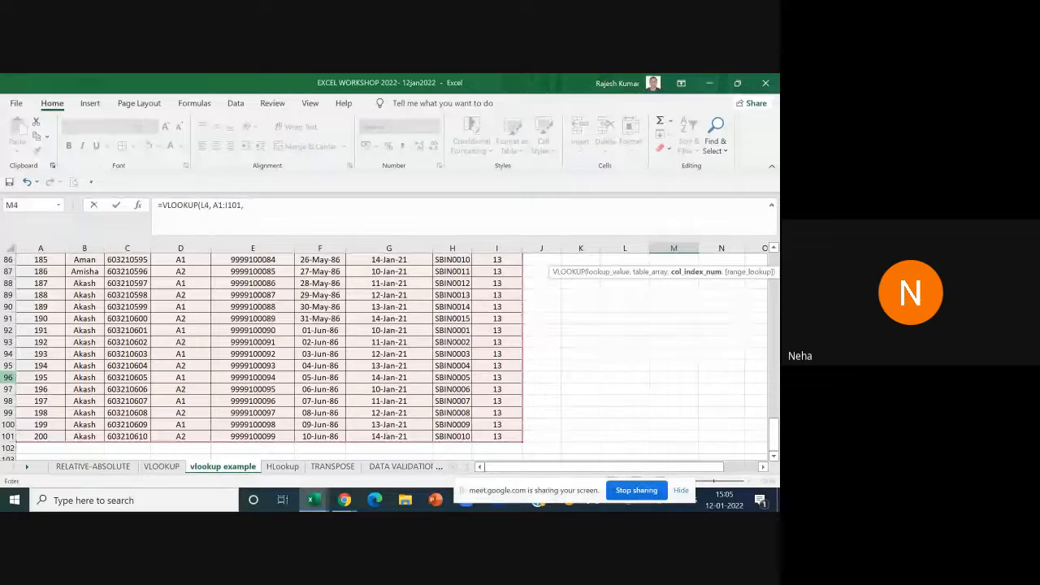
Step: Complete the M4 formula with column index 2 and the FALSE exact-match option
left_click_drag(607, 467, 695, 474)
scroll(539, 412, "up", 20)
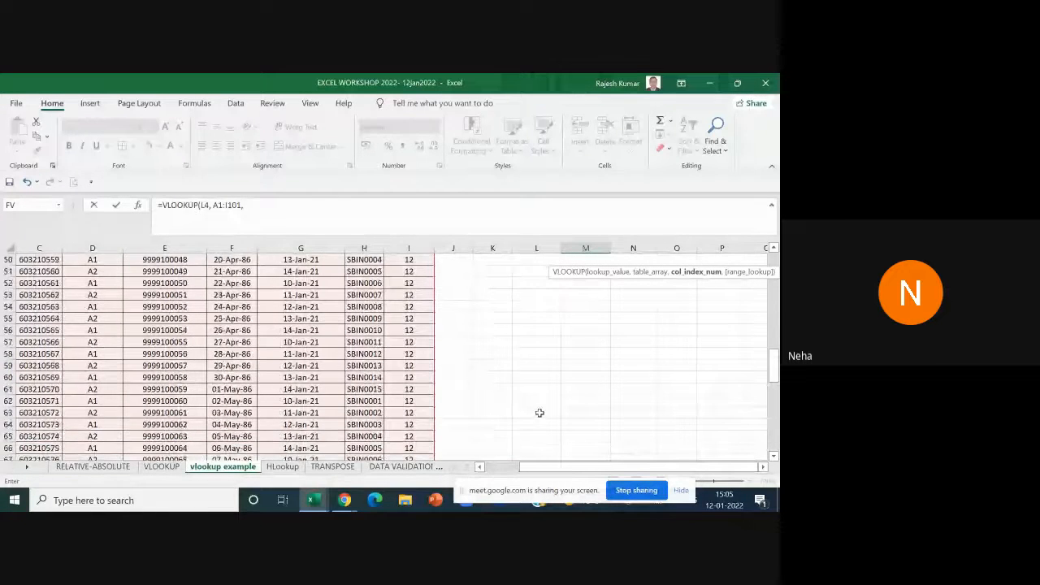
scroll(540, 410, "up", 8)
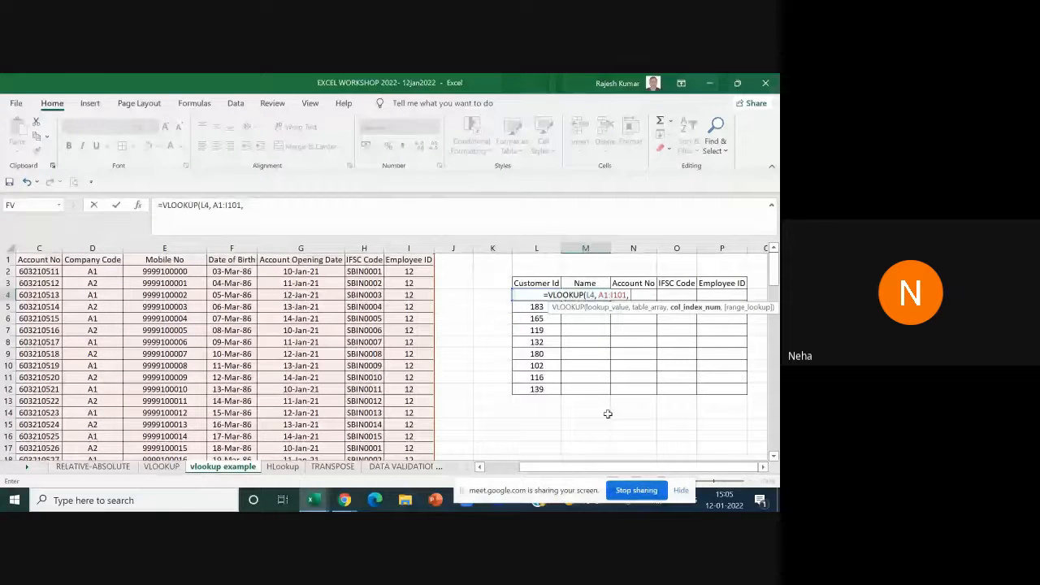
left_click_drag(581, 470, 550, 470)
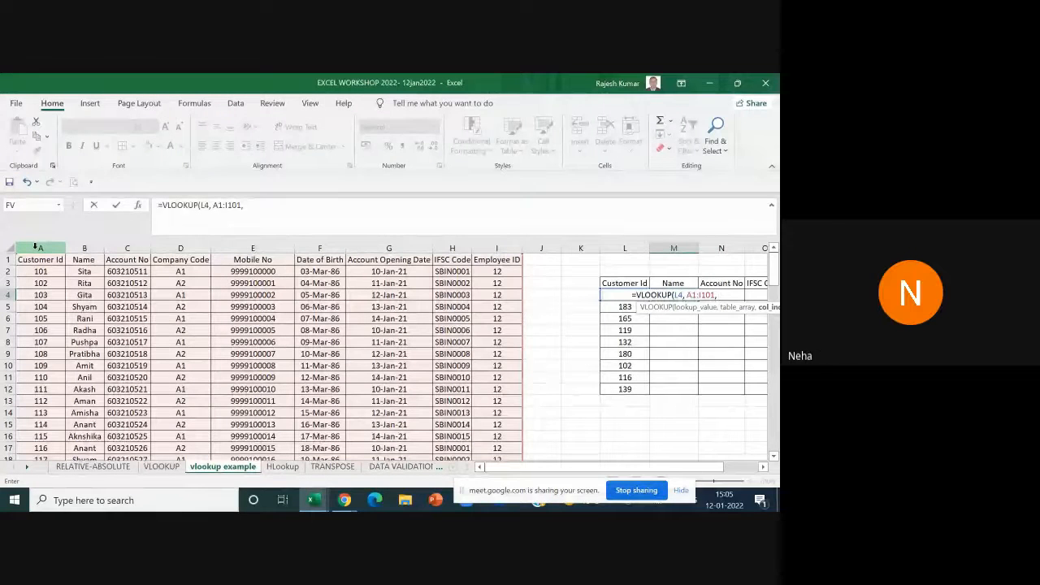
type("2")
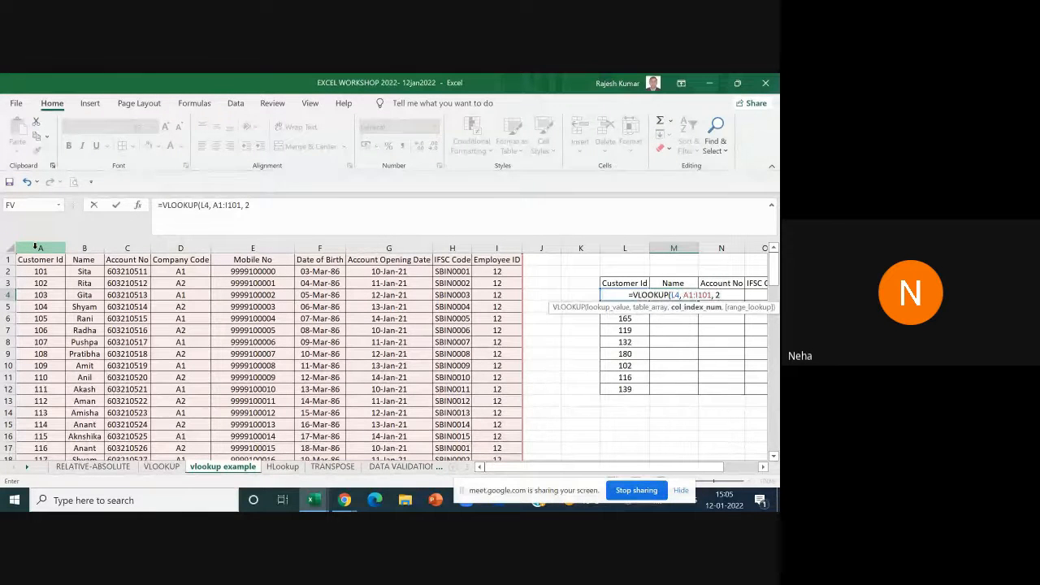
type(",")
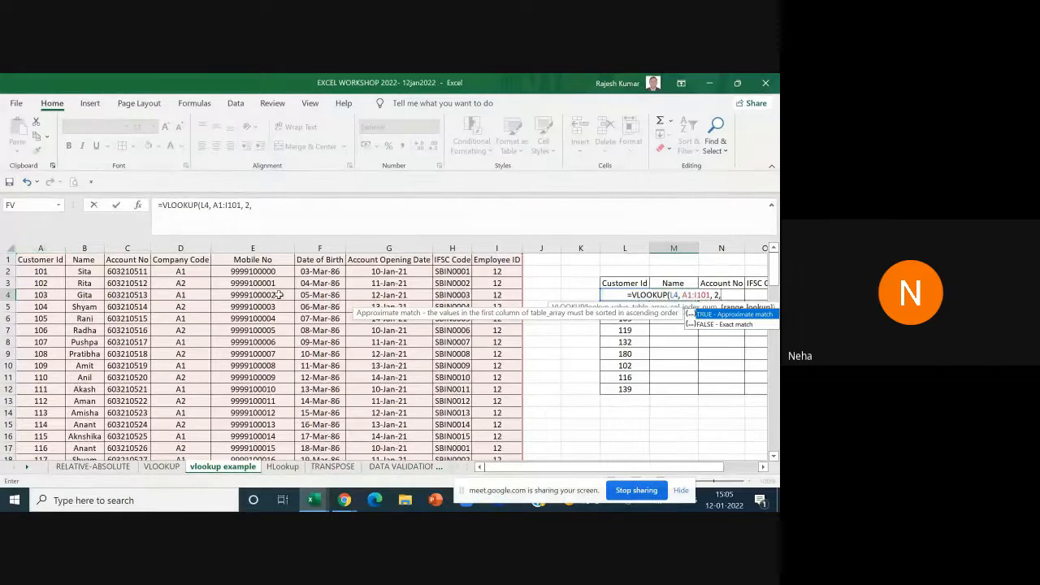
double_click(700, 324)
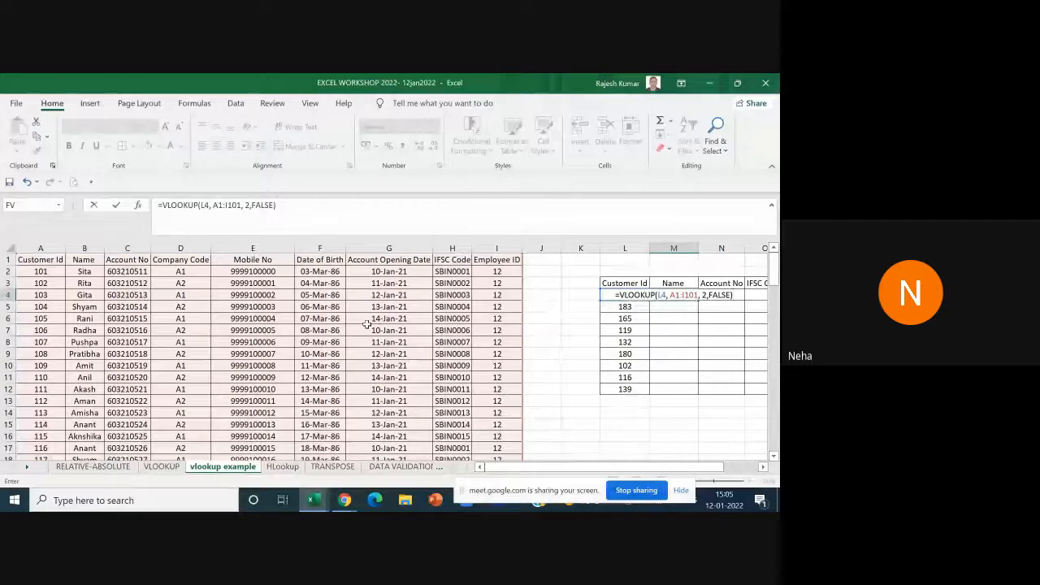
key("Return")
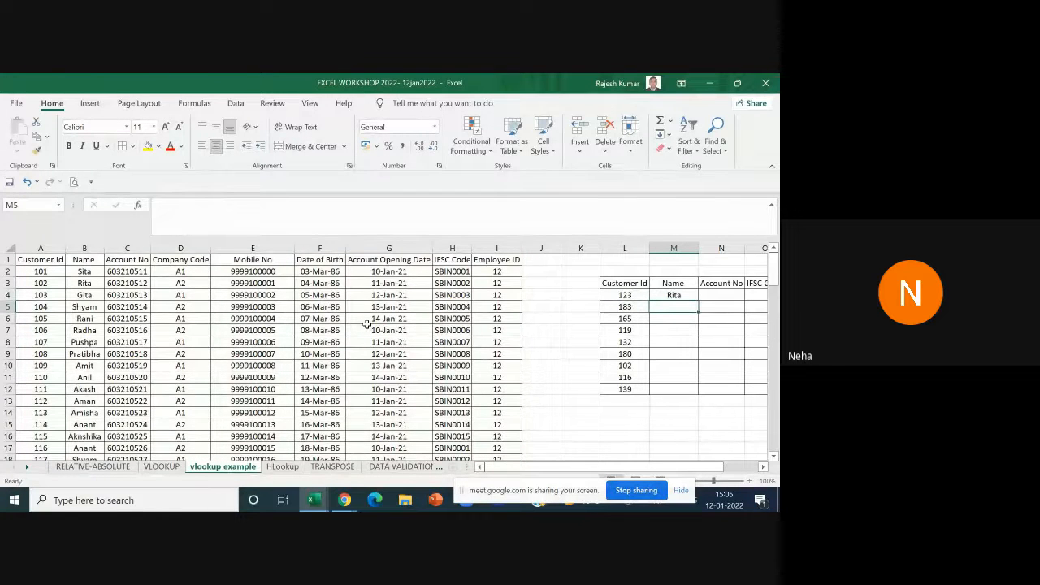
Step: Check the name returned in M4 against the matching customer's record in row 24 of the source table
scroll(64, 411, "down", 2)
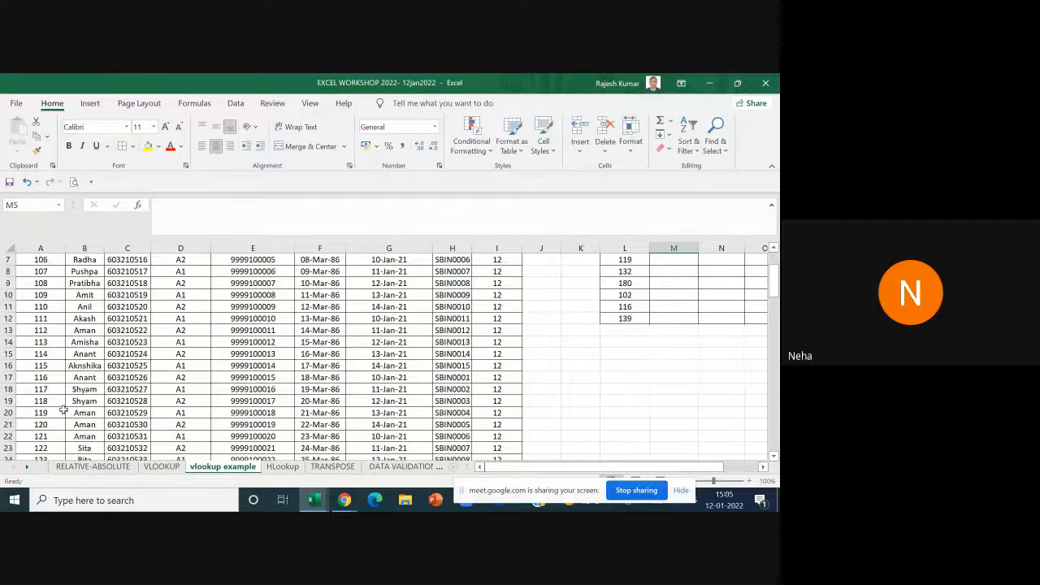
scroll(64, 410, "down", 1)
left_click_drag(58, 424, 79, 424)
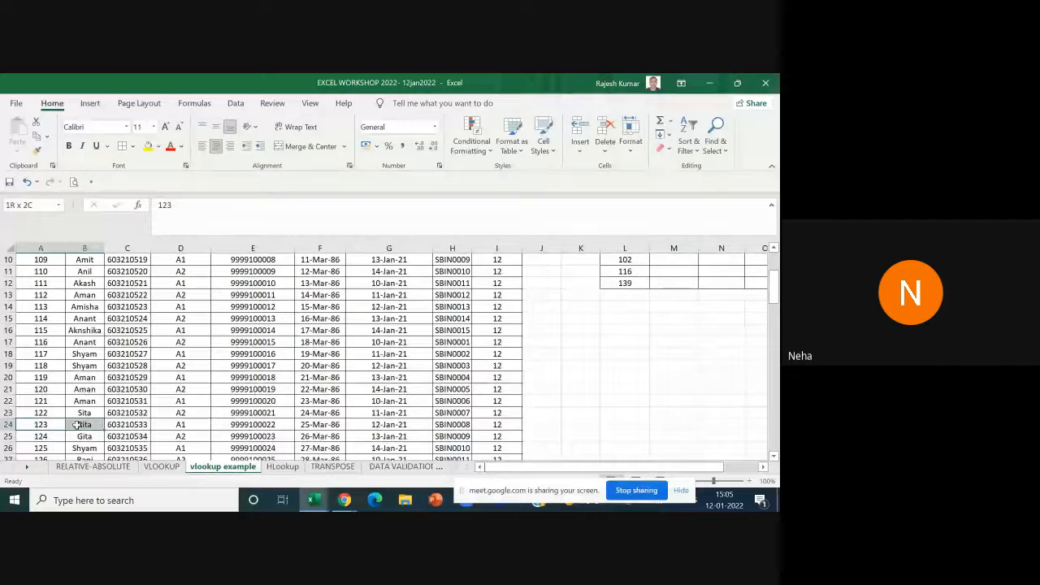
scroll(631, 363, "up", 3)
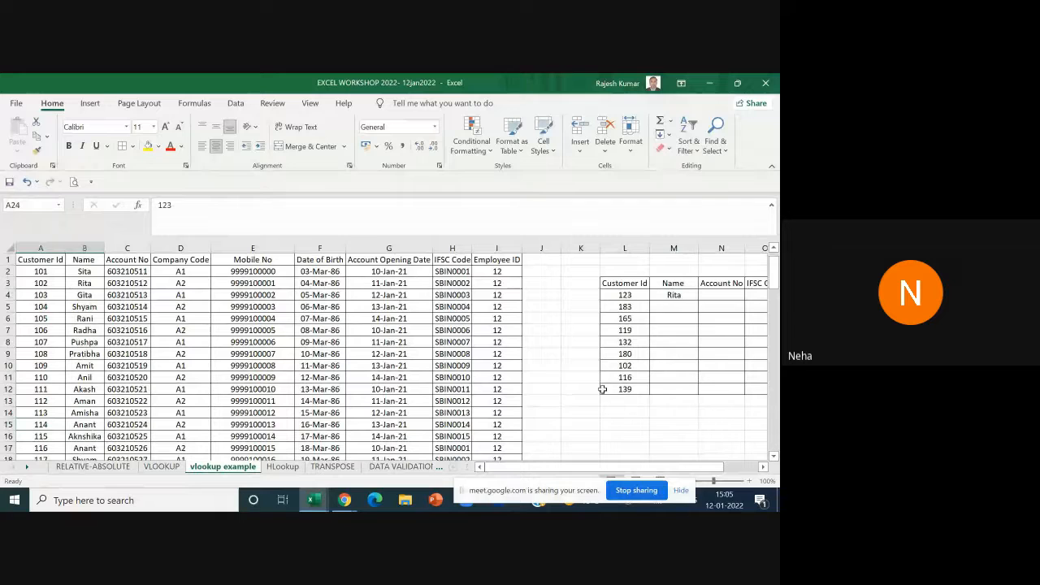
left_click(674, 295)
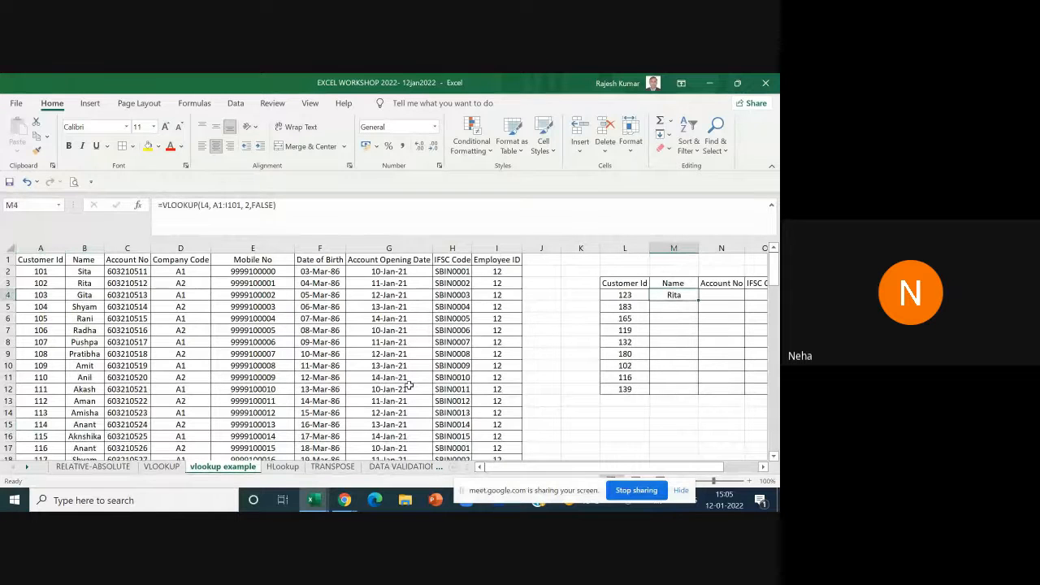
Step: Begin a VLOOKUP formula in Account No cell N4 with lookup value L4 and table array A1:I101
left_click(725, 292)
type("=")
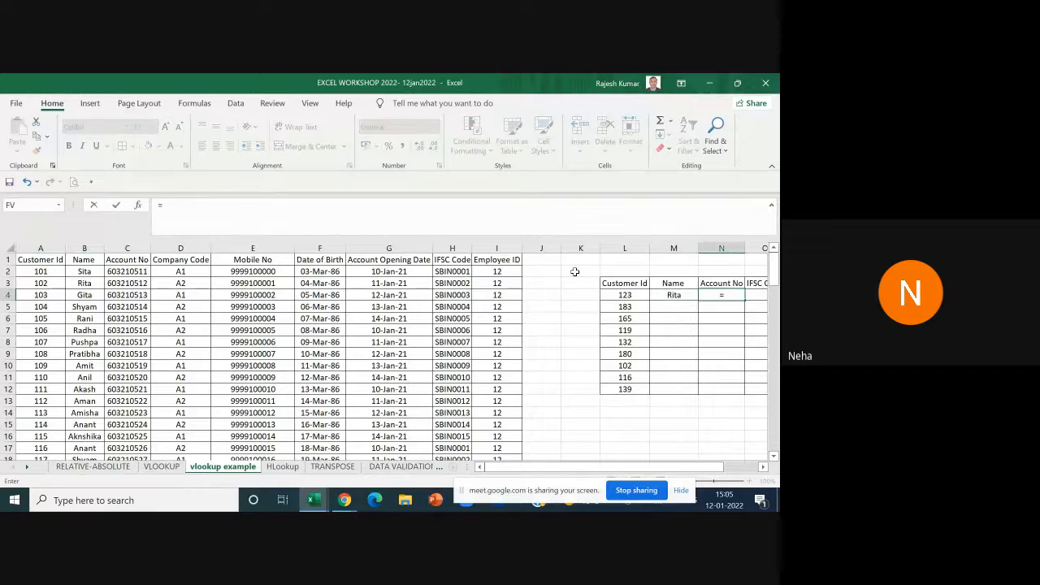
type("vl")
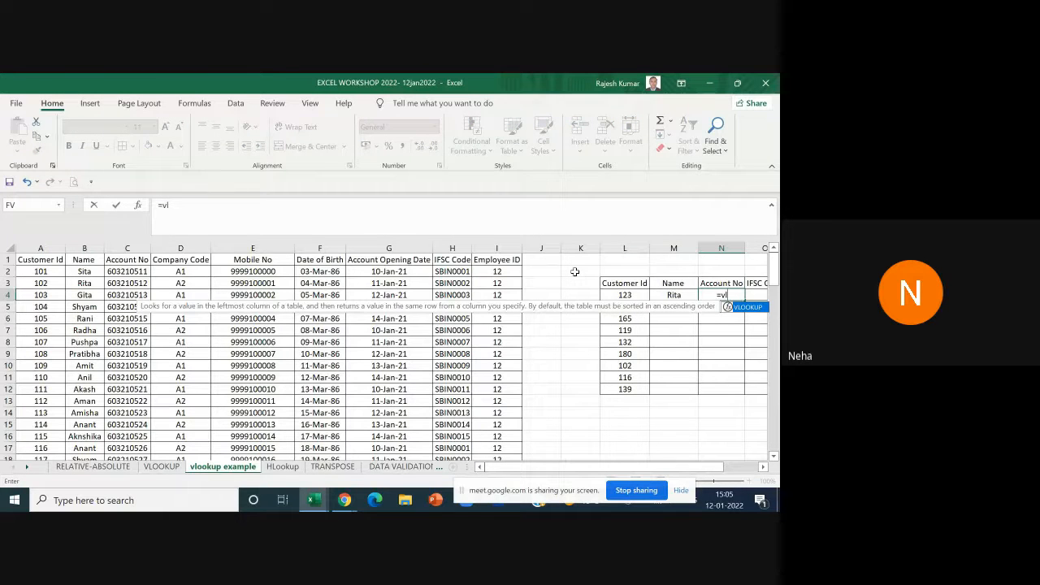
double_click(742, 306)
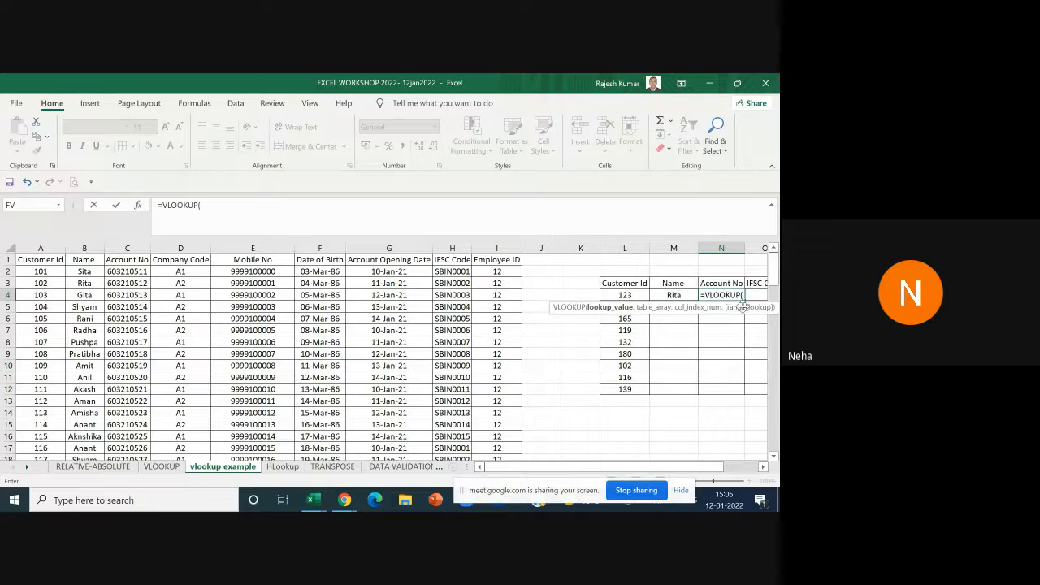
left_click(616, 294)
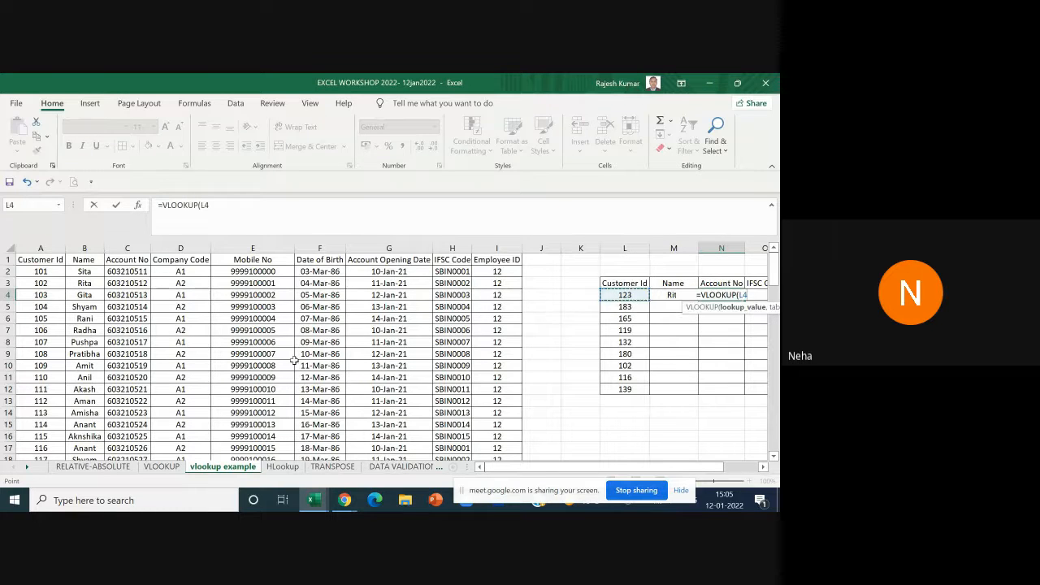
type(",")
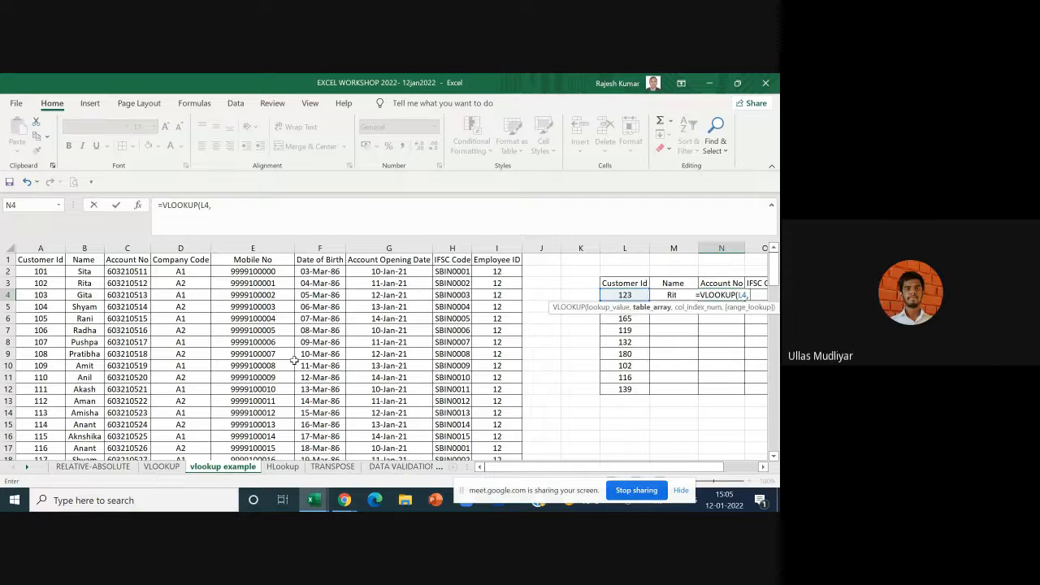
left_click_drag(41, 259, 497, 425)
type(",")
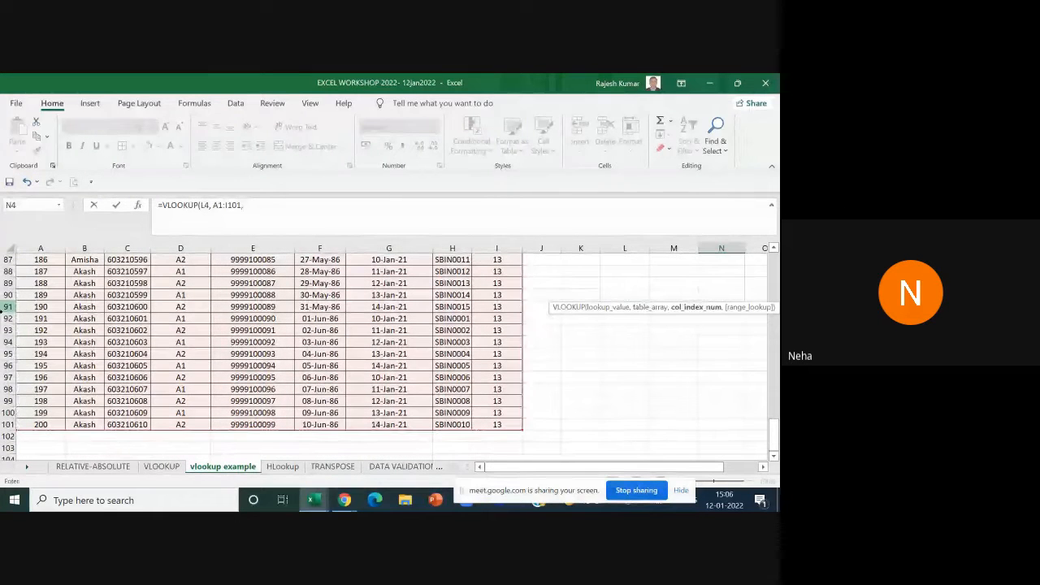
Step: Complete the N4 formula with column index 3 and the FALSE exact-match option
scroll(681, 326, "up", 16)
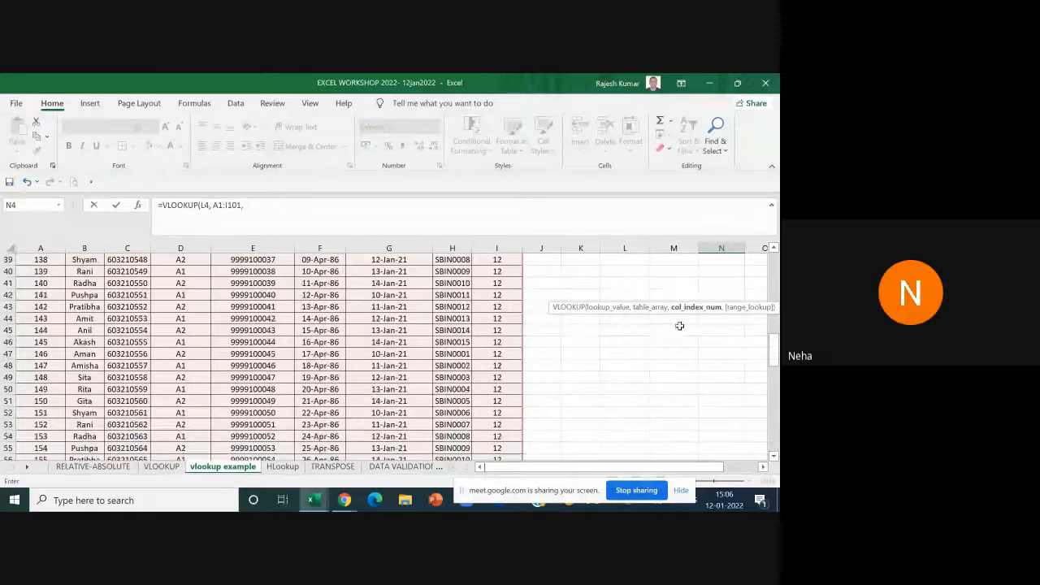
scroll(680, 326, "up", 13)
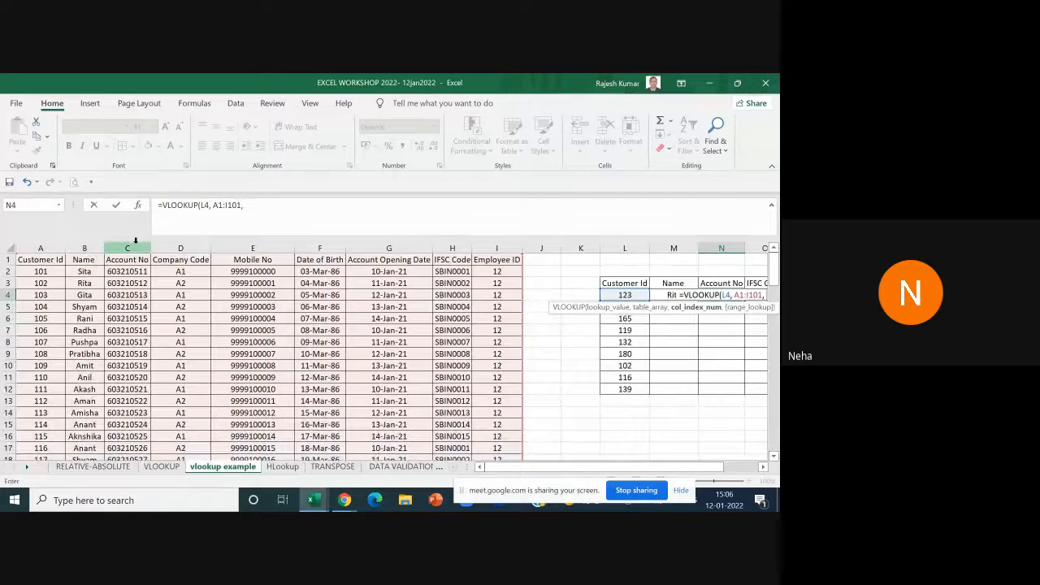
type("3")
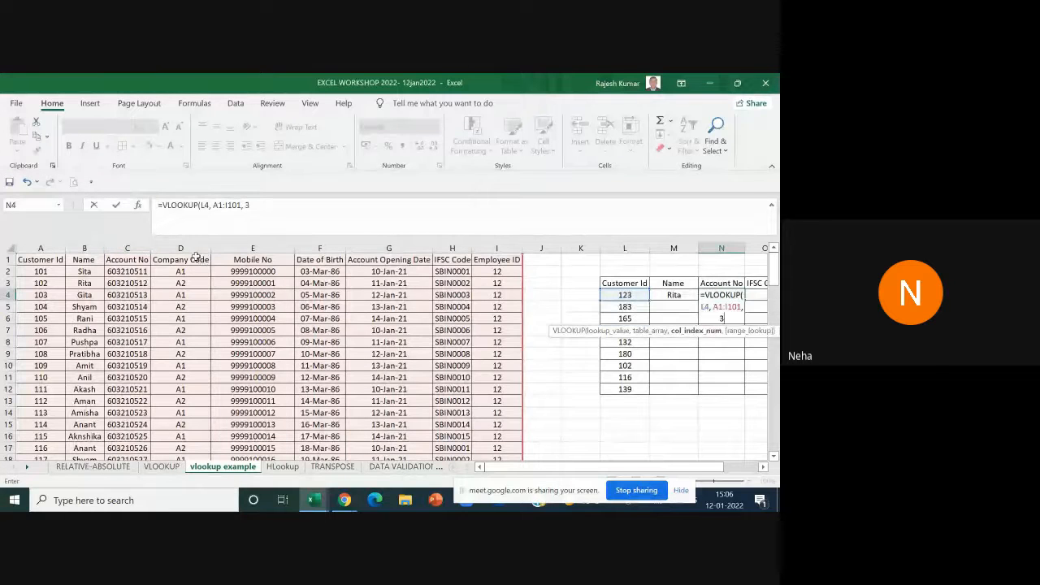
type(",")
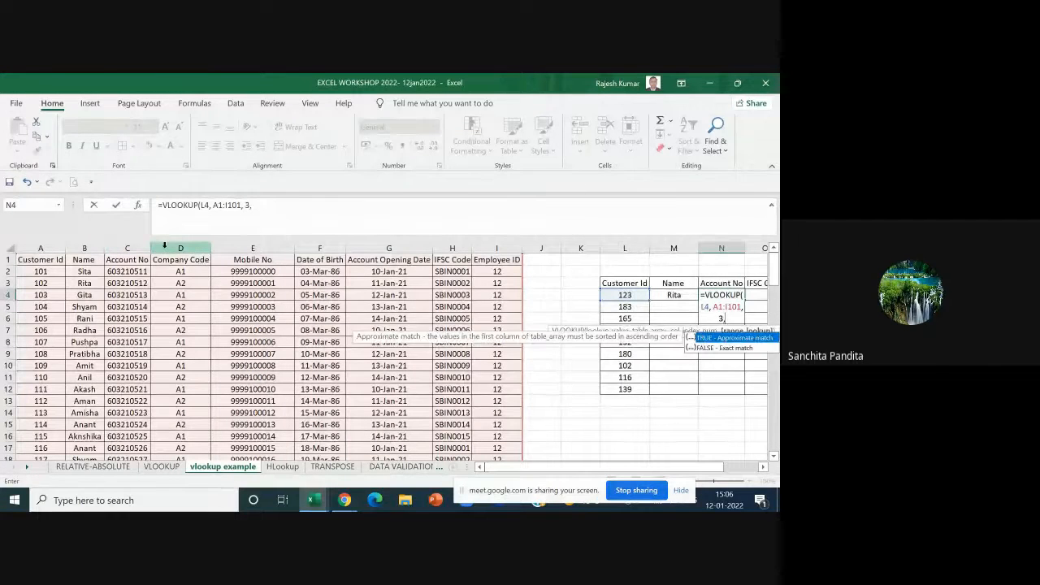
double_click(731, 347)
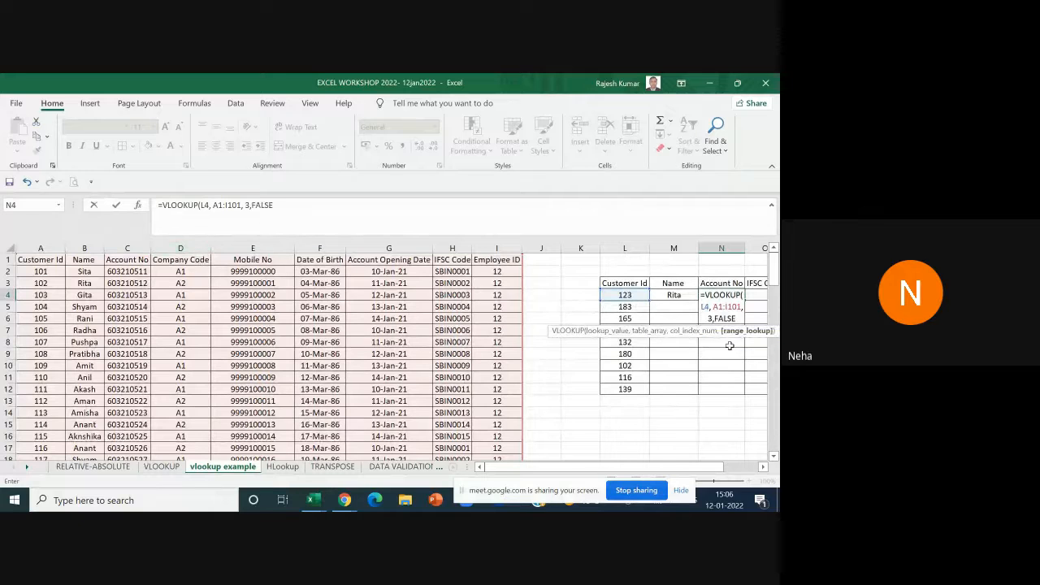
type(")")
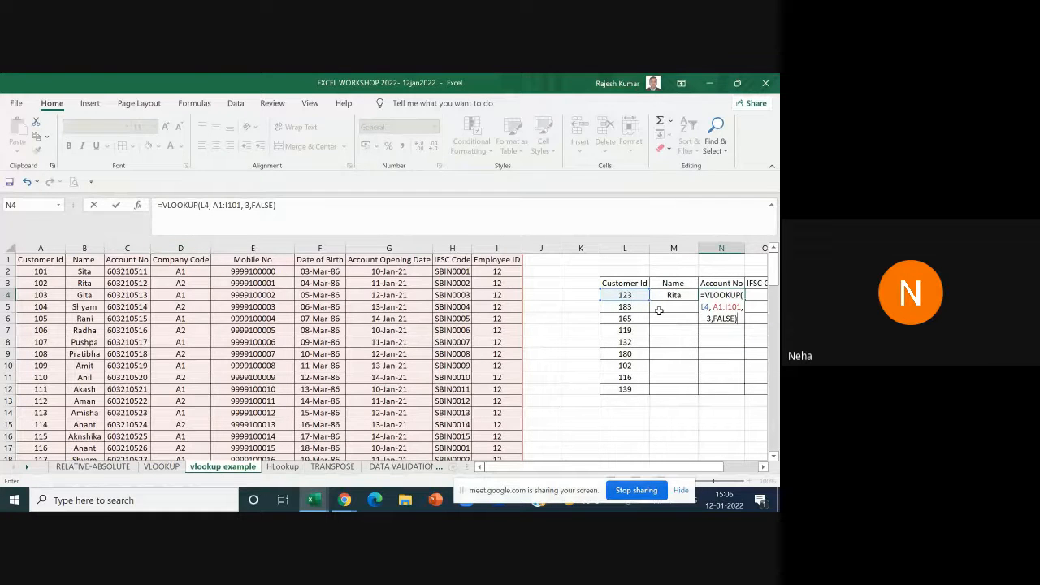
key("Return")
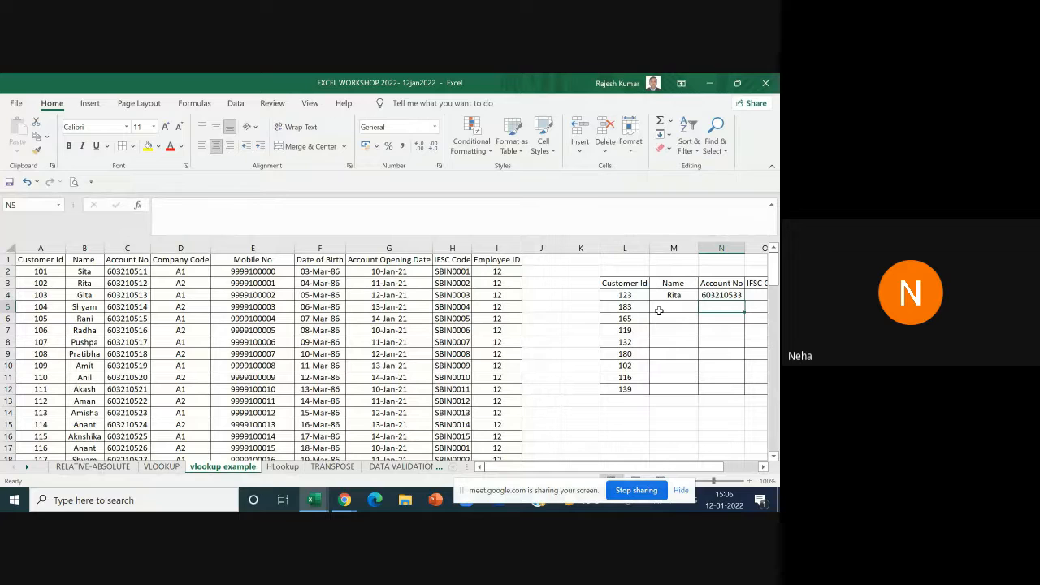
Step: Compare the account number returned in N4 with the customer's source record in row 24
left_click(723, 295)
scroll(145, 418, "down", 3)
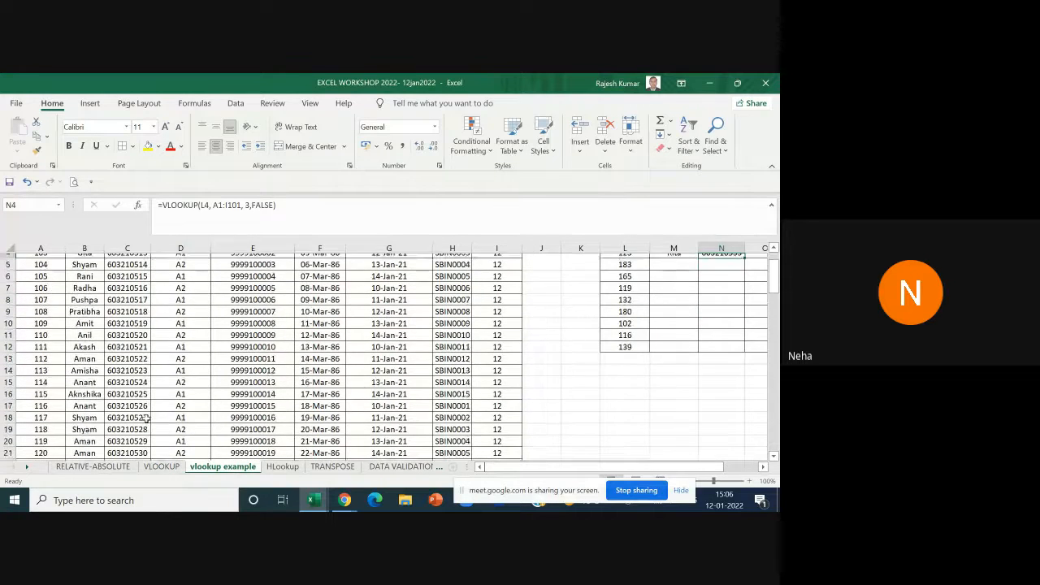
left_click_drag(45, 424, 143, 426)
left_click(143, 426)
scroll(529, 379, "up", 3)
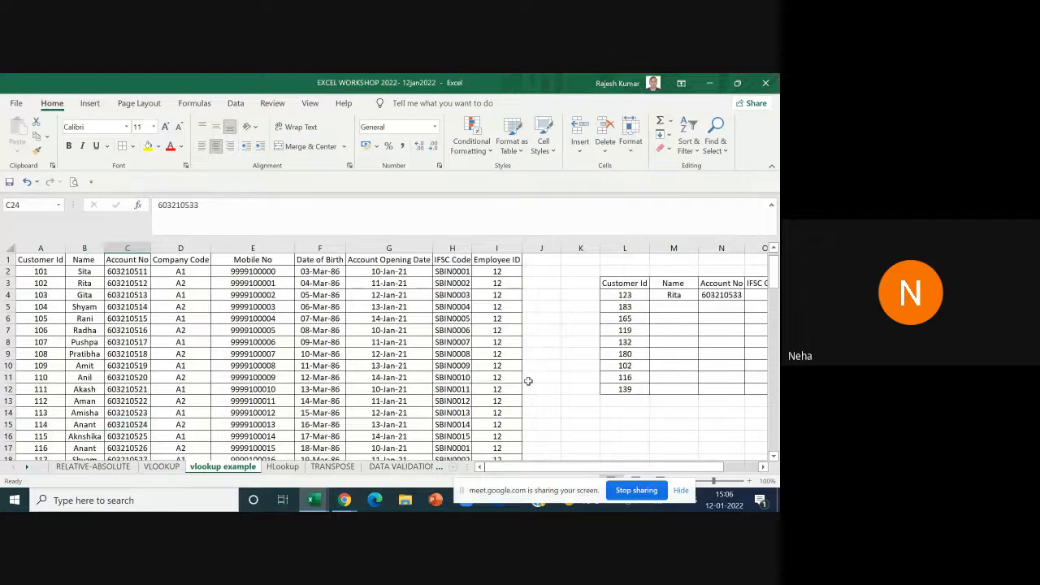
left_click(721, 295)
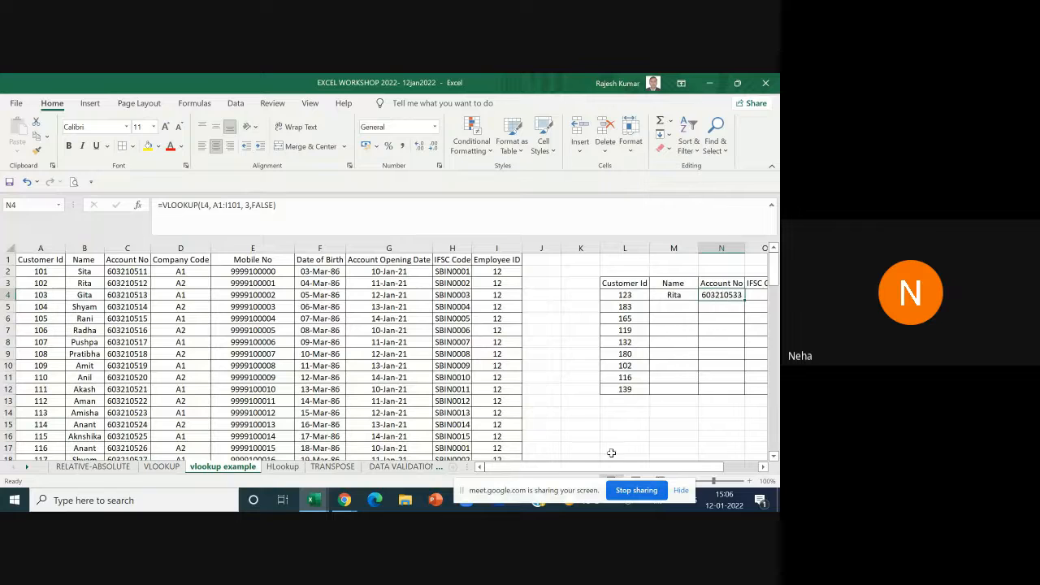
Step: Begin a VLOOKUP formula in IFSC Code cell O4 with lookup value L4 and table array A1:I101
left_click_drag(609, 467, 644, 467)
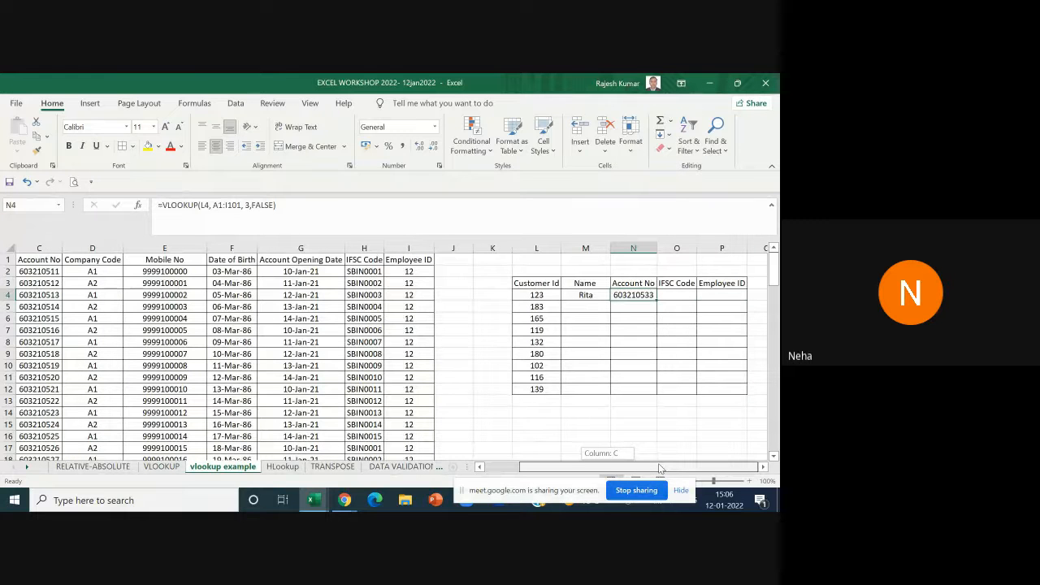
left_click(672, 293)
type("=vloo")
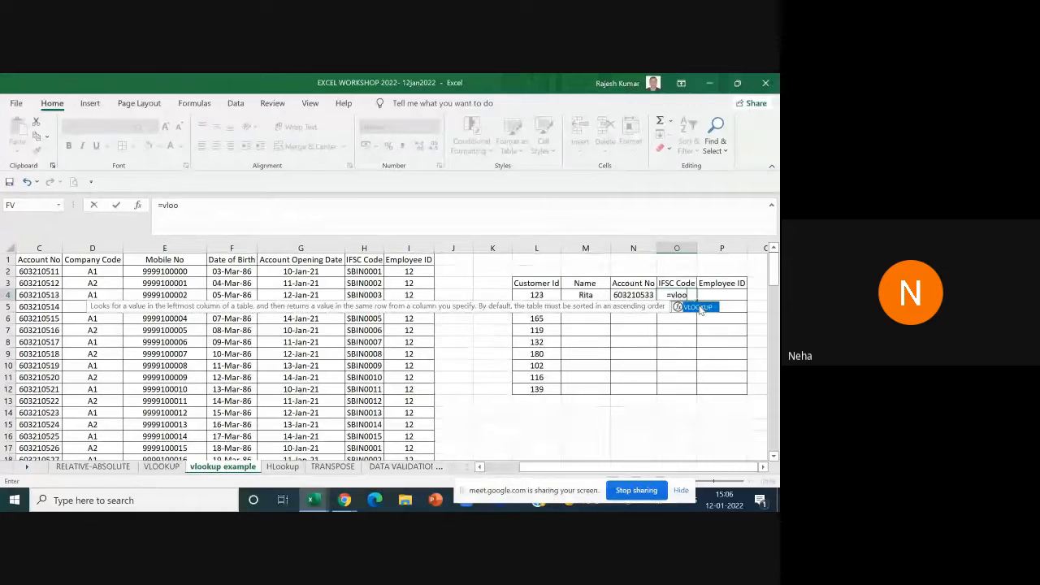
key("Tab")
left_click(536, 295)
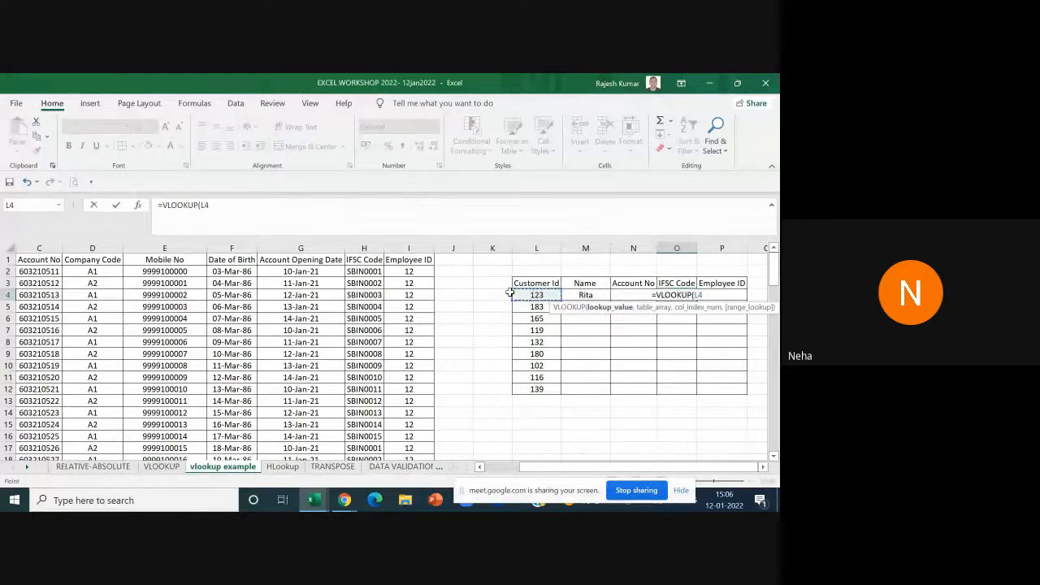
type(",")
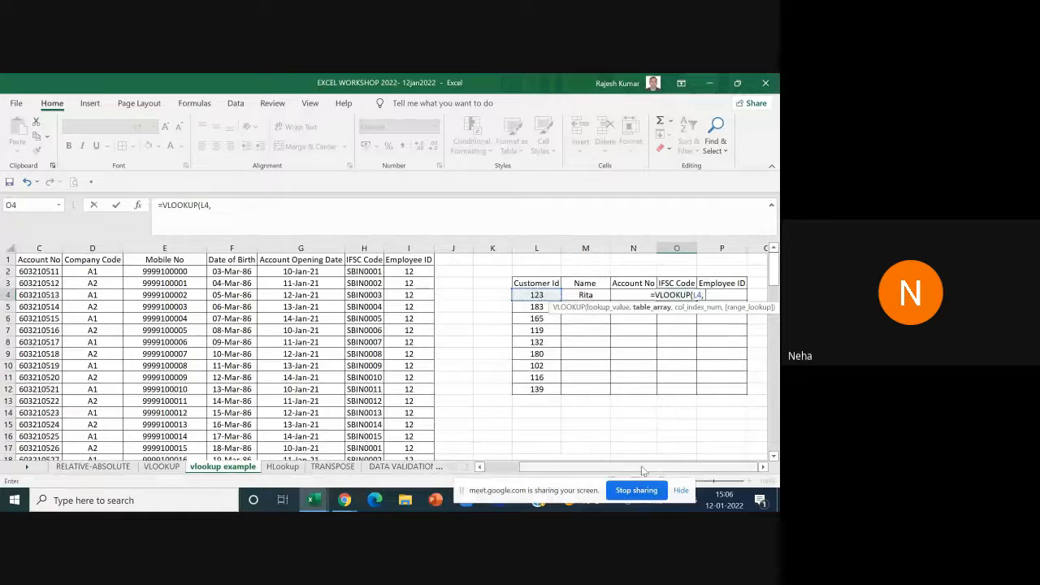
left_click_drag(536, 468, 456, 473)
left_click_drag(40, 259, 506, 426)
type(",")
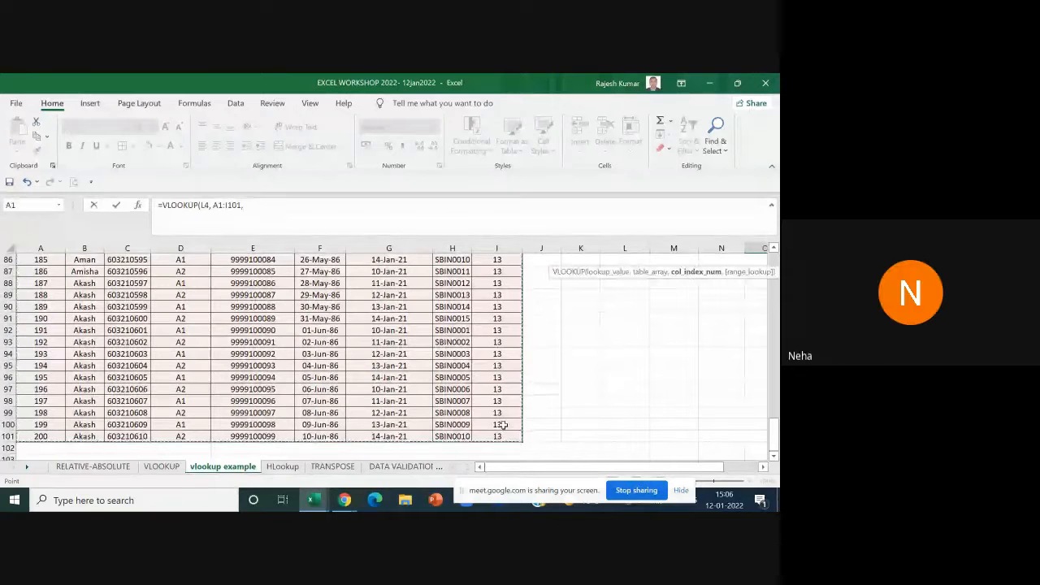
Step: Complete the O4 formula with column index 8 and the FALSE exact-match option
scroll(538, 333, "up", 20)
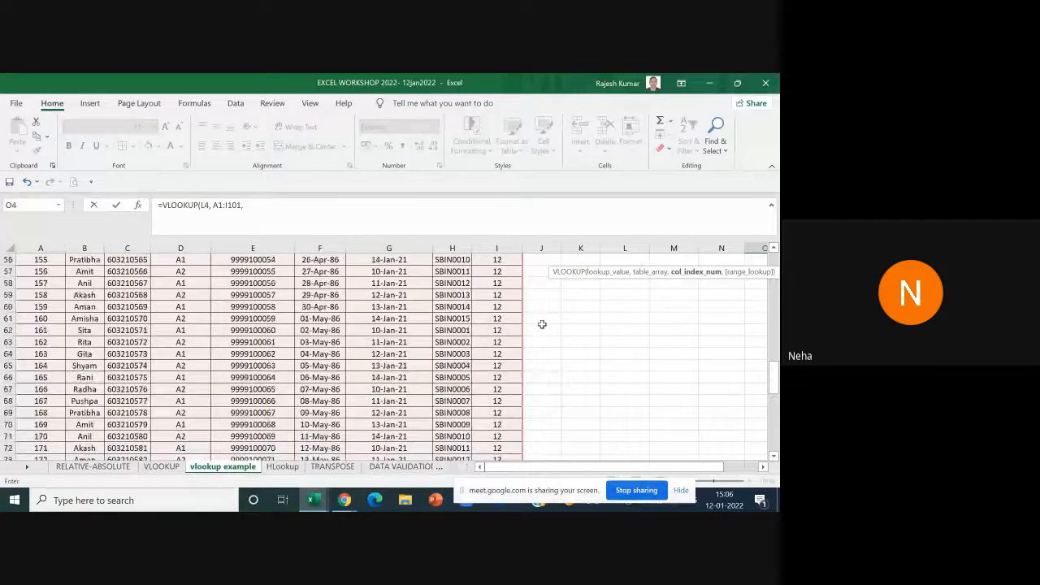
scroll(544, 312, "up", 5)
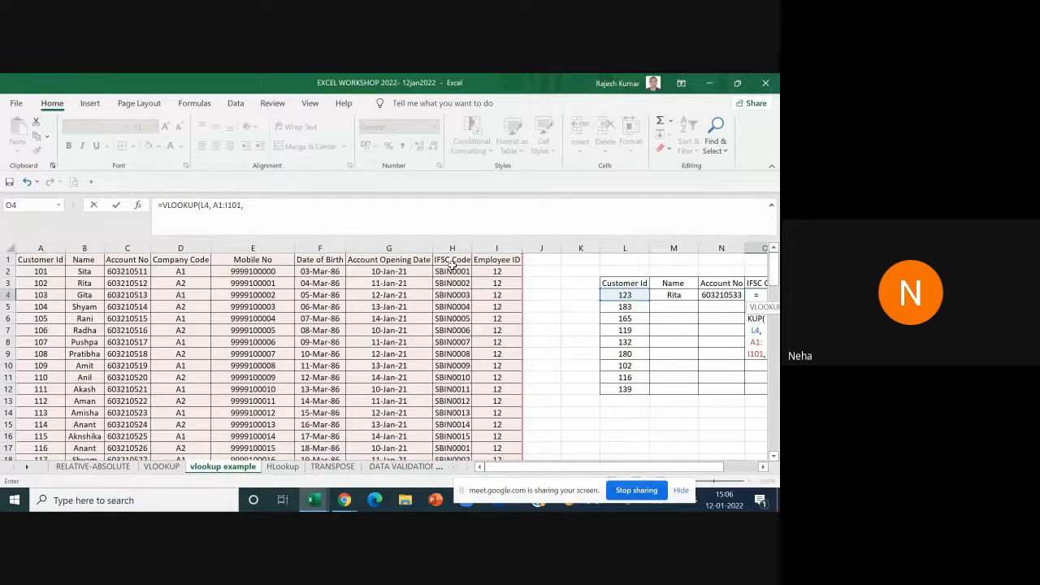
left_click(258, 203)
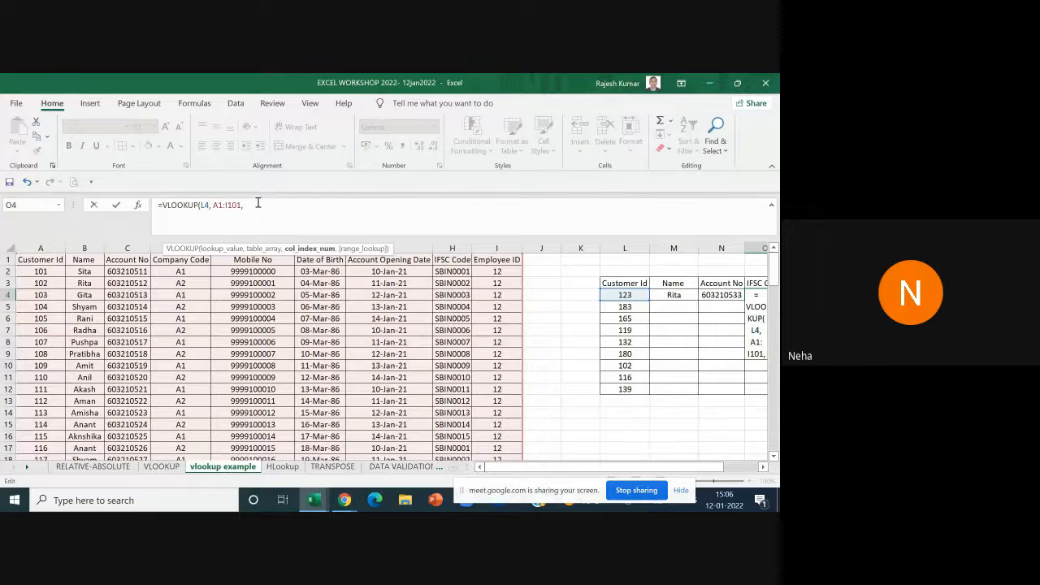
type("8,")
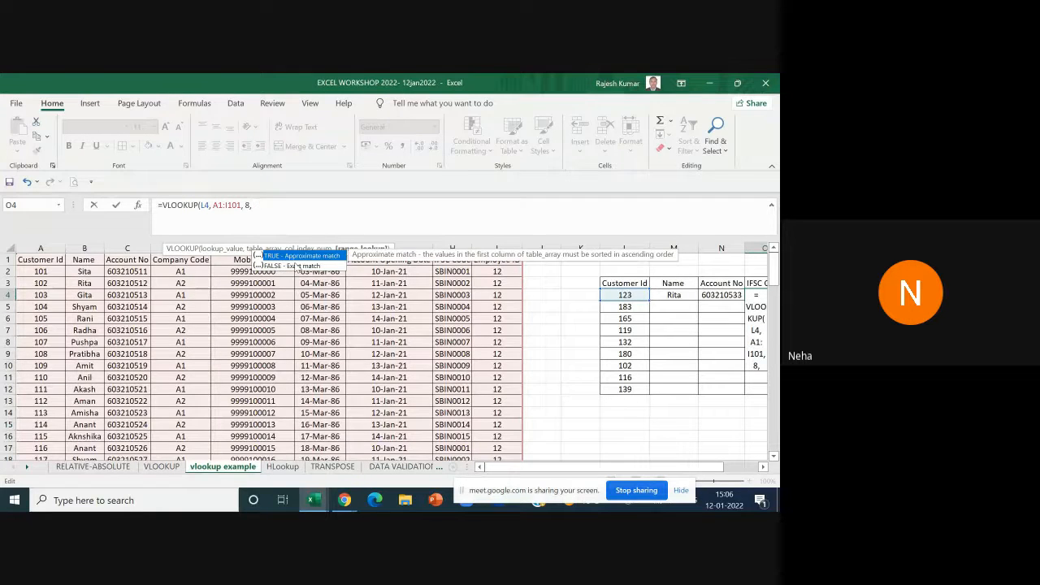
double_click(298, 266)
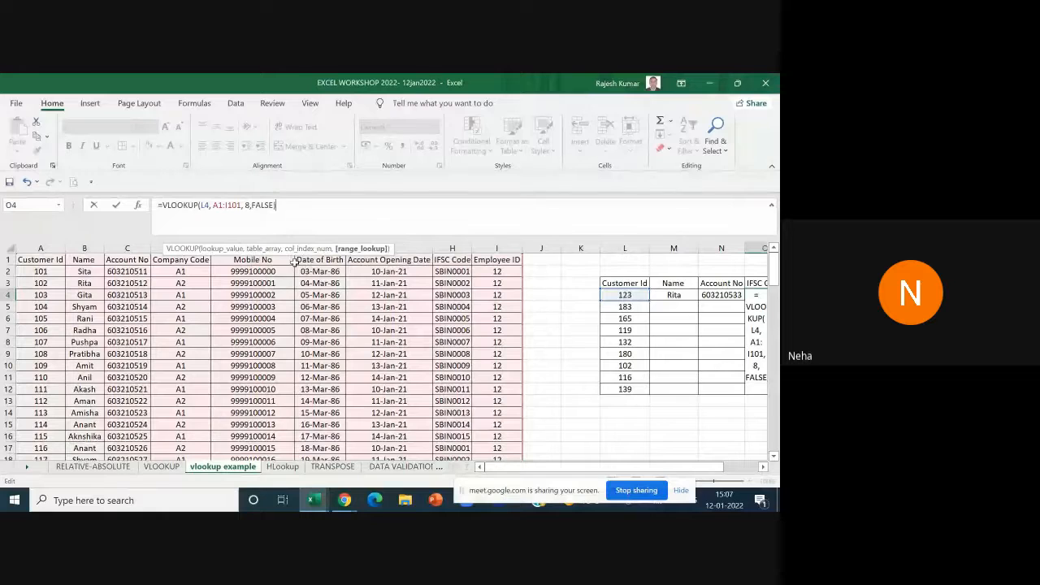
type(")")
key("Return")
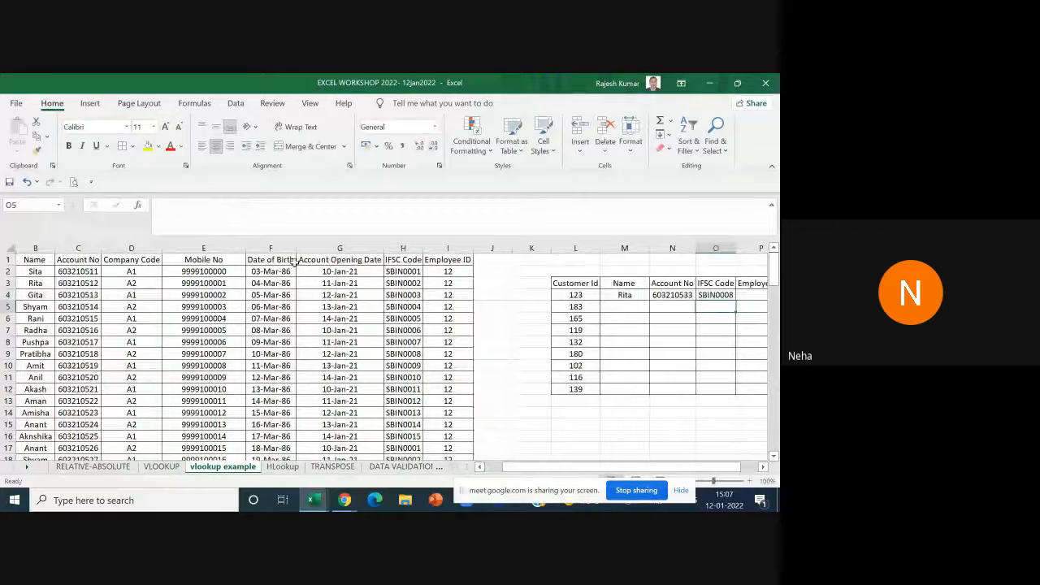
left_click(716, 294)
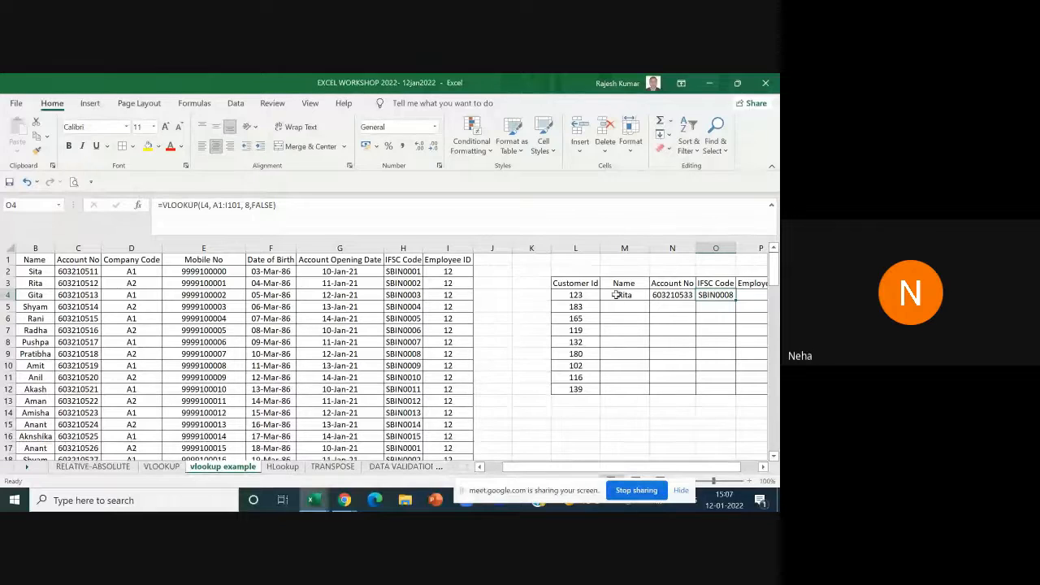
Step: Clear M4:O7 and begin a new VLOOKUP formula in Name cell M4 with the column-locked lookup value $L4
left_click_drag(618, 294, 709, 333)
key("Delete")
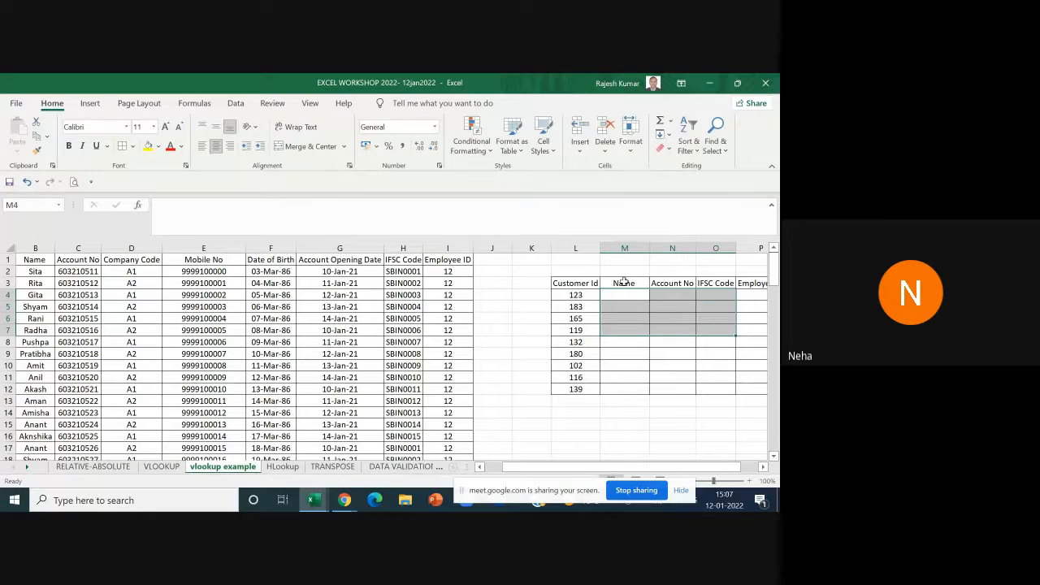
left_click(621, 295)
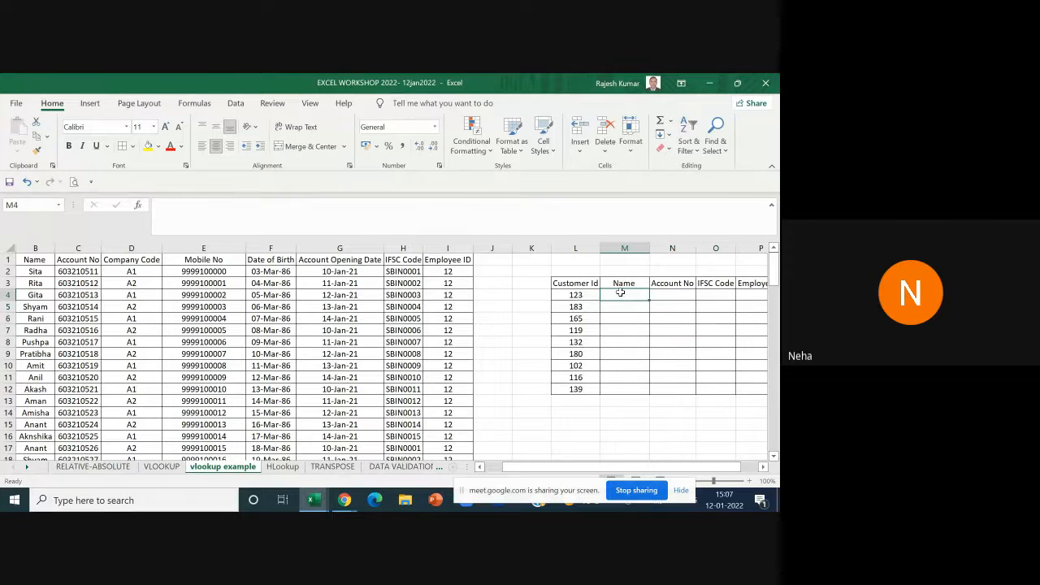
type("=vloo")
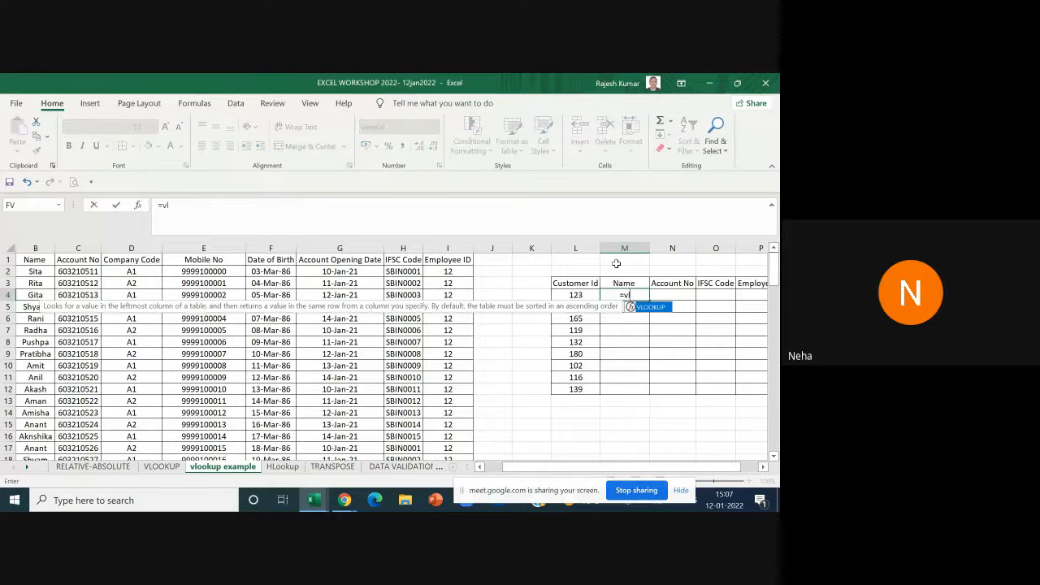
double_click(633, 309)
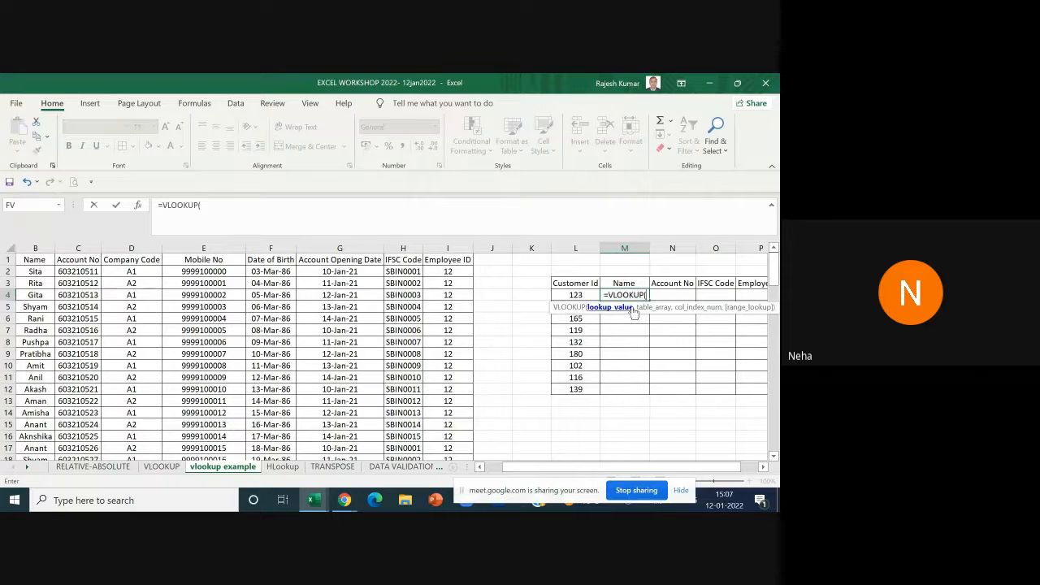
left_click(574, 295)
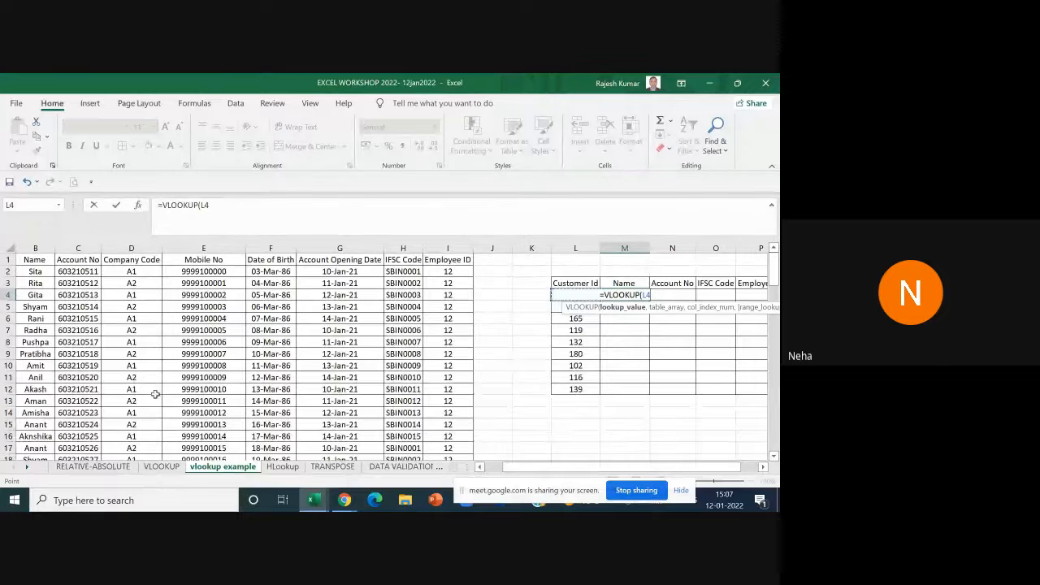
key("F4")
key("F4")
key("F4")
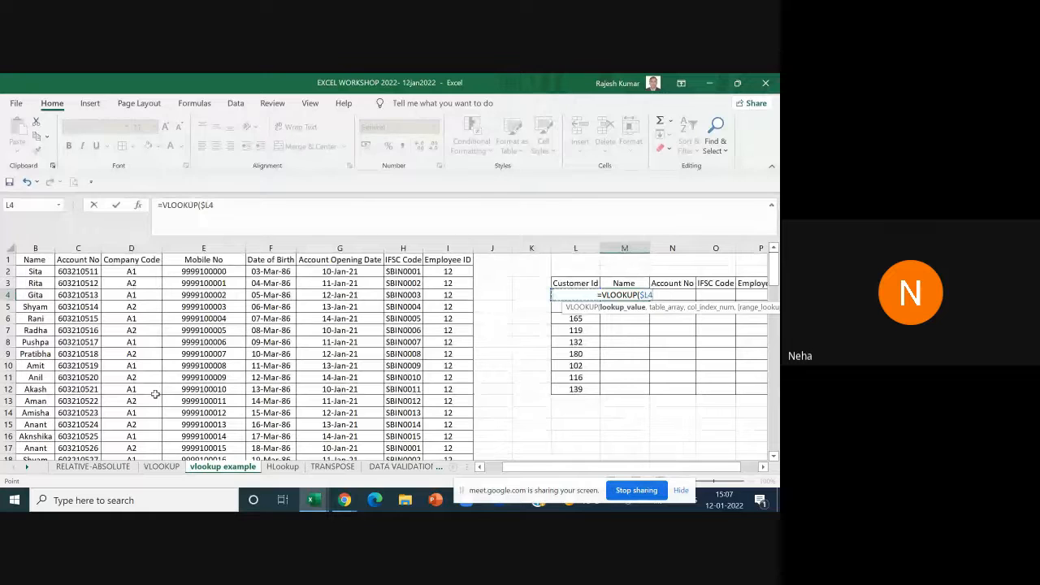
type(",")
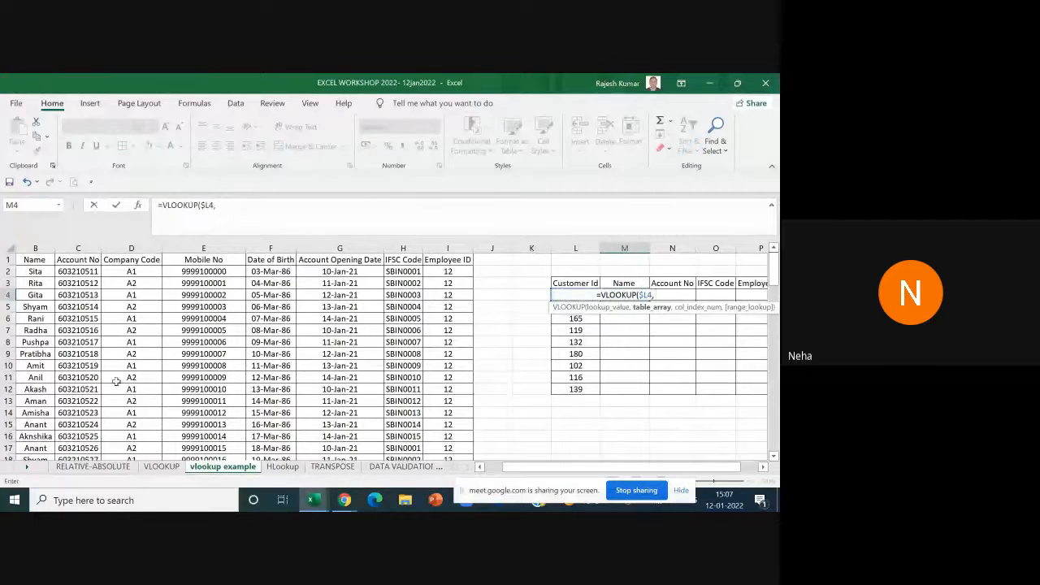
left_click_drag(517, 468, 486, 471)
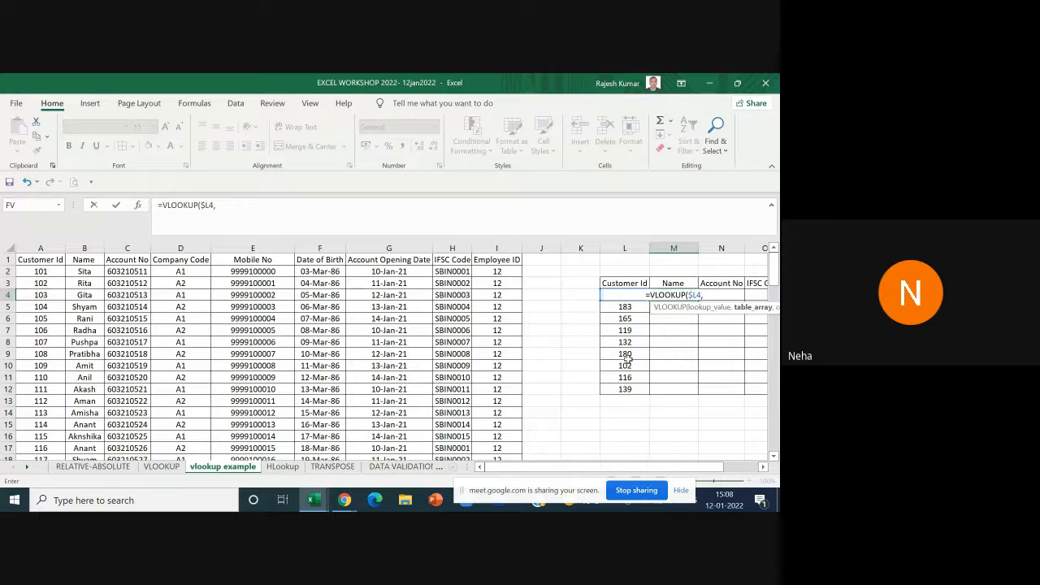
left_click(626, 244)
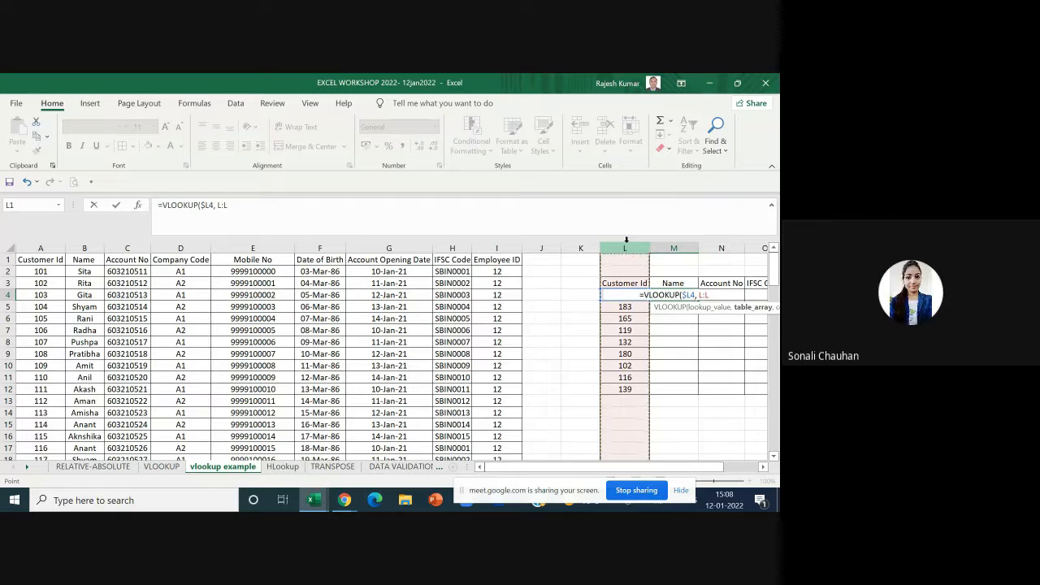
key("BackSpace")
key("BackSpace")
key("BackSpace")
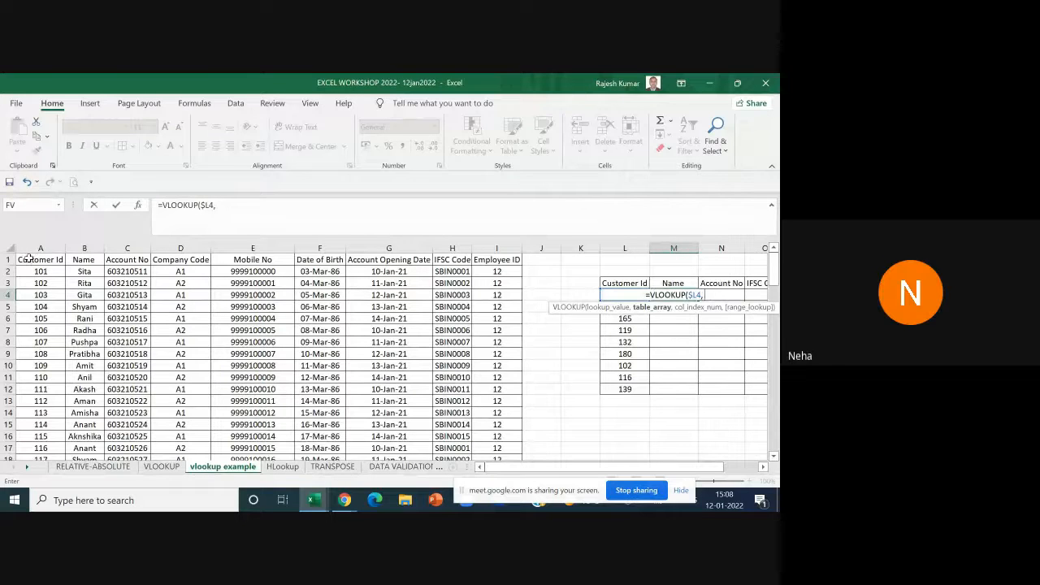
Step: Complete the M4 formula with the absolute table array $A$1:$I$101, column index 2 and the FALSE exact-match option
left_click_drag(28, 259, 504, 424)
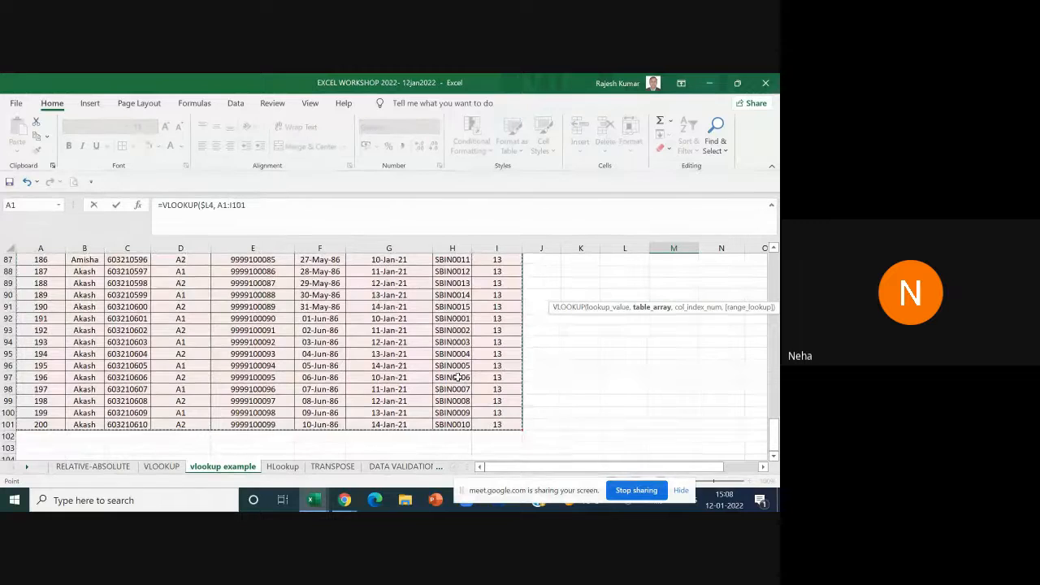
key("F4")
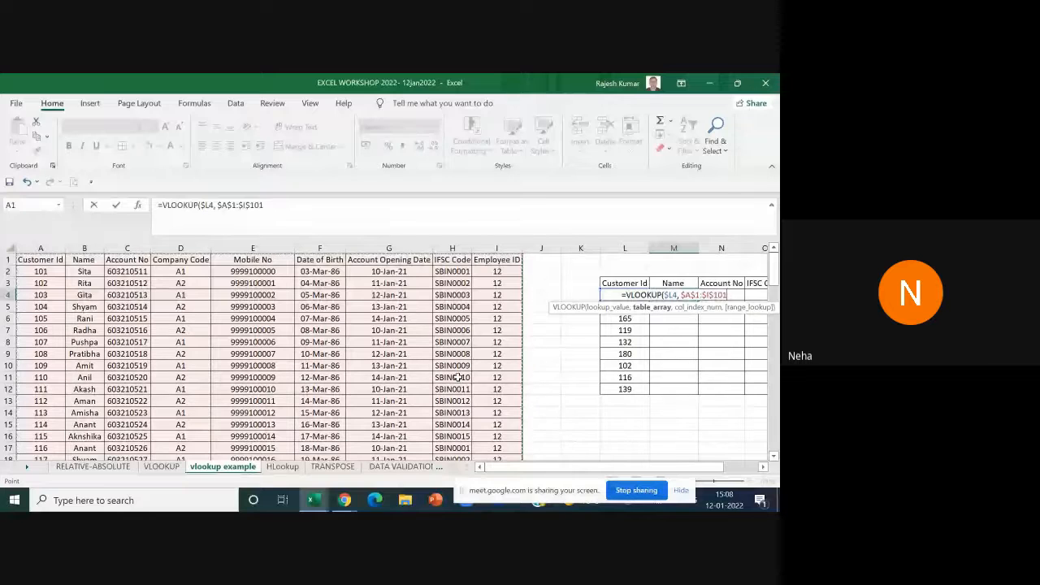
type(",")
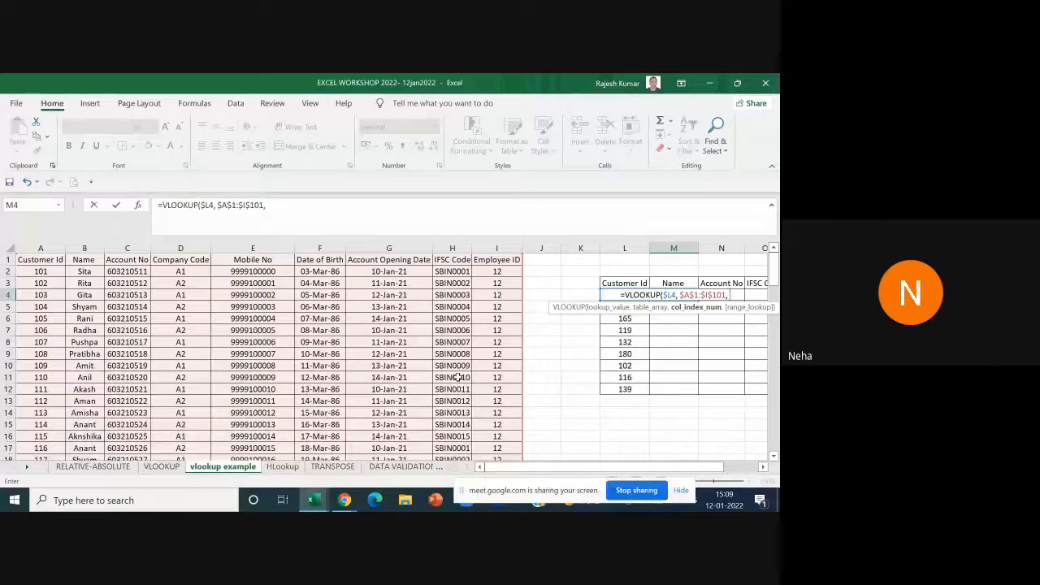
type(" 2")
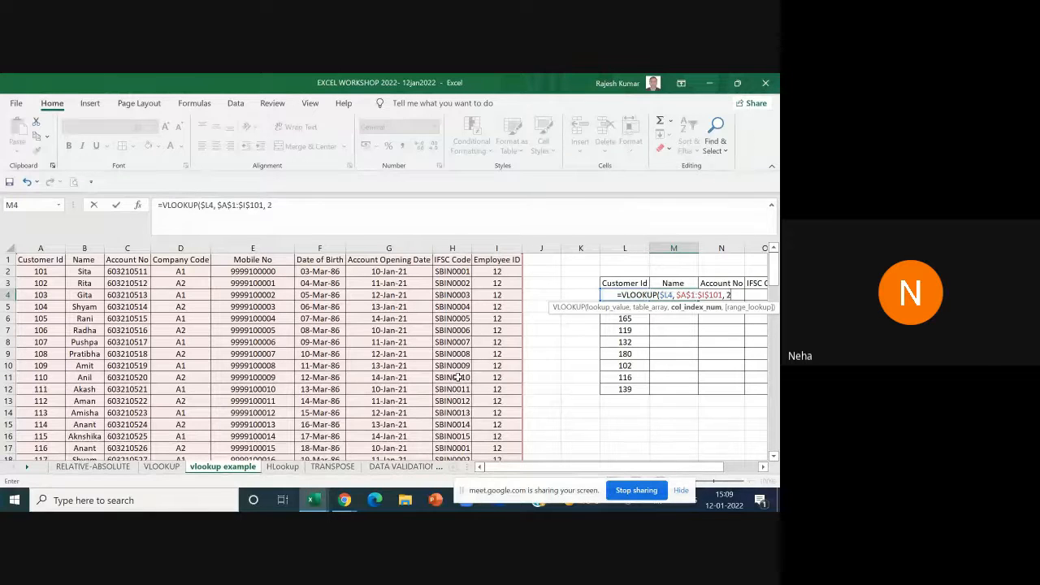
type(",")
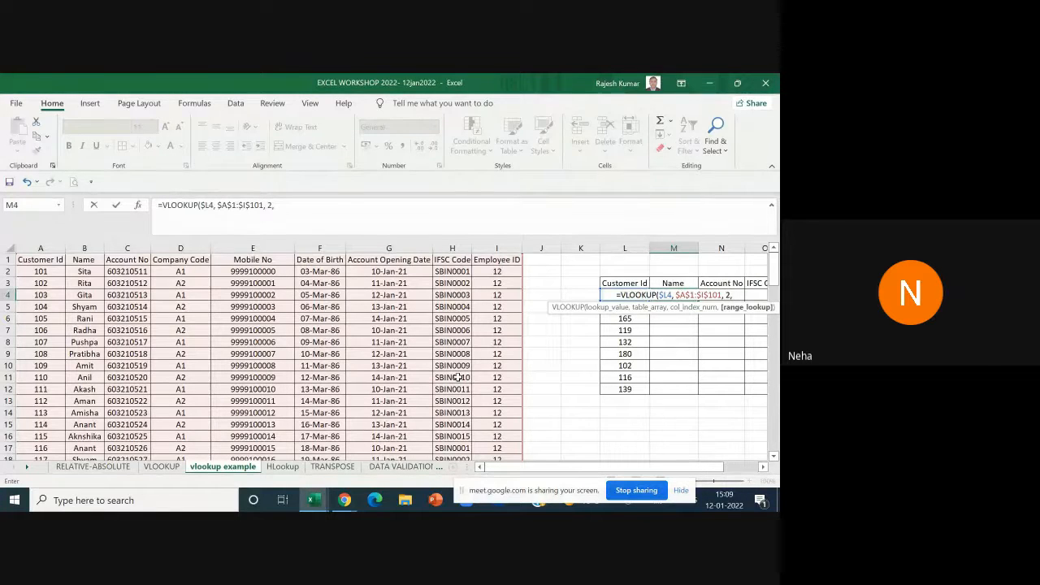
type(" f")
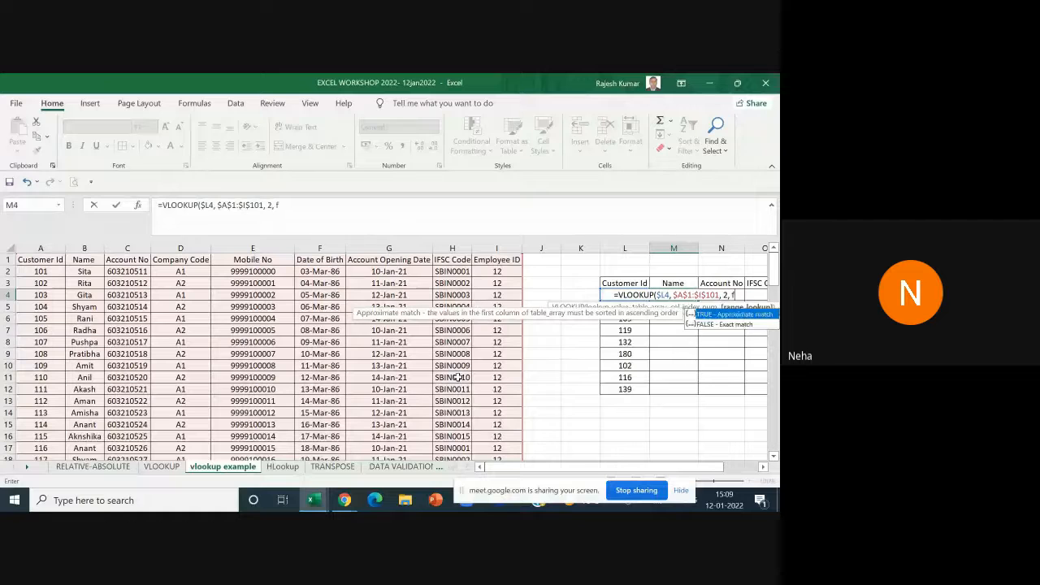
double_click(713, 325)
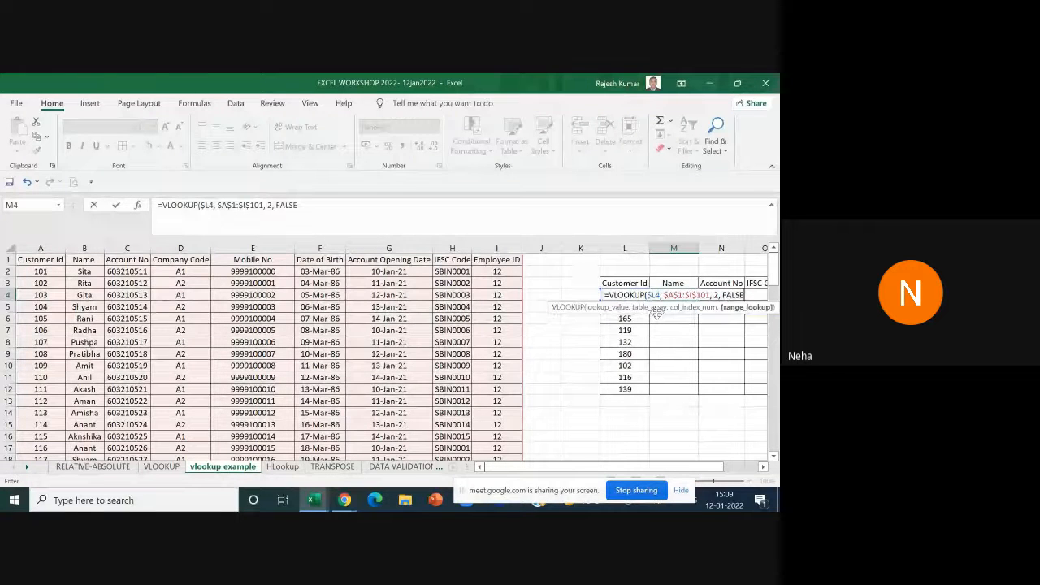
type(")")
key("Return")
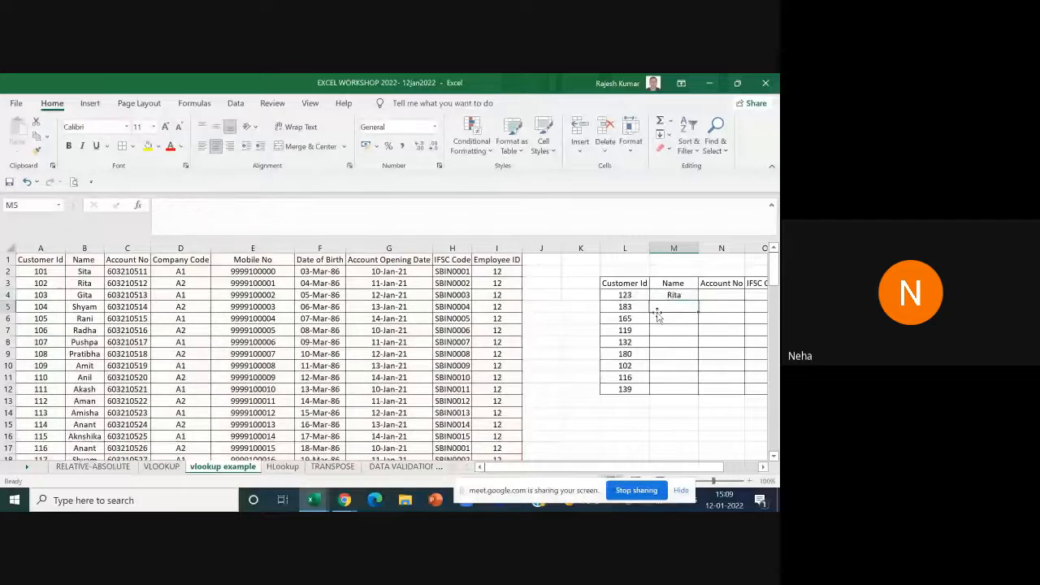
Step: Fill the M4 lookup formula down the Name column to M12
left_click(672, 294)
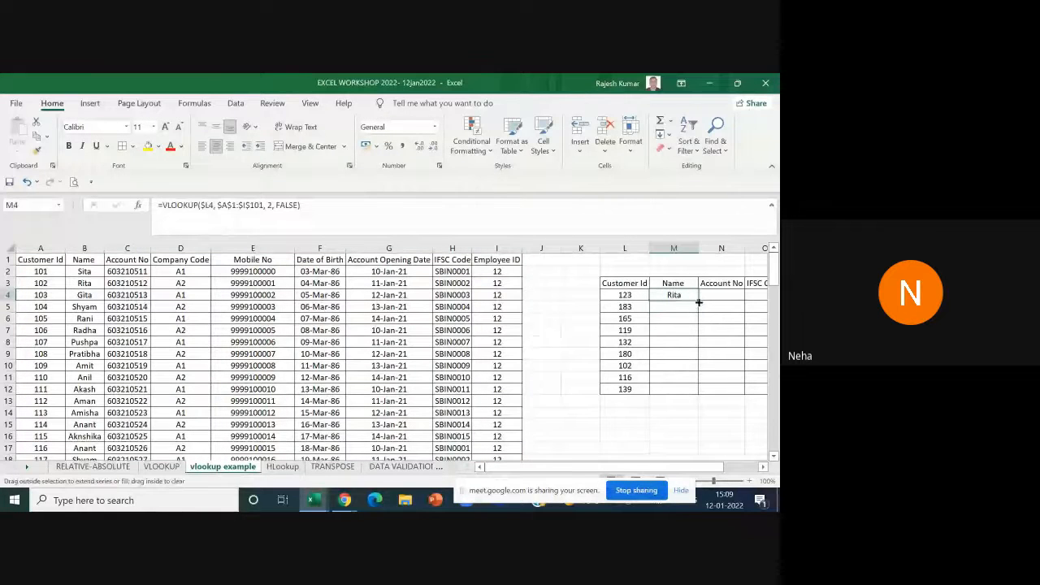
left_click_drag(699, 301, 699, 393)
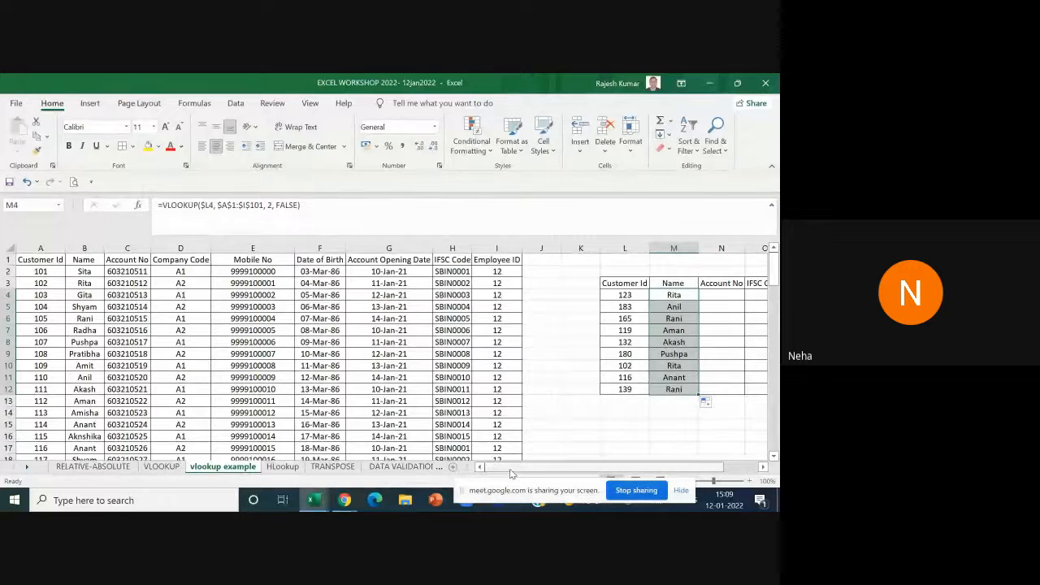
Step: Copy the lookup formula from Name cell M4 into Account No cell N4
left_click_drag(512, 474, 547, 474)
left_click(586, 296)
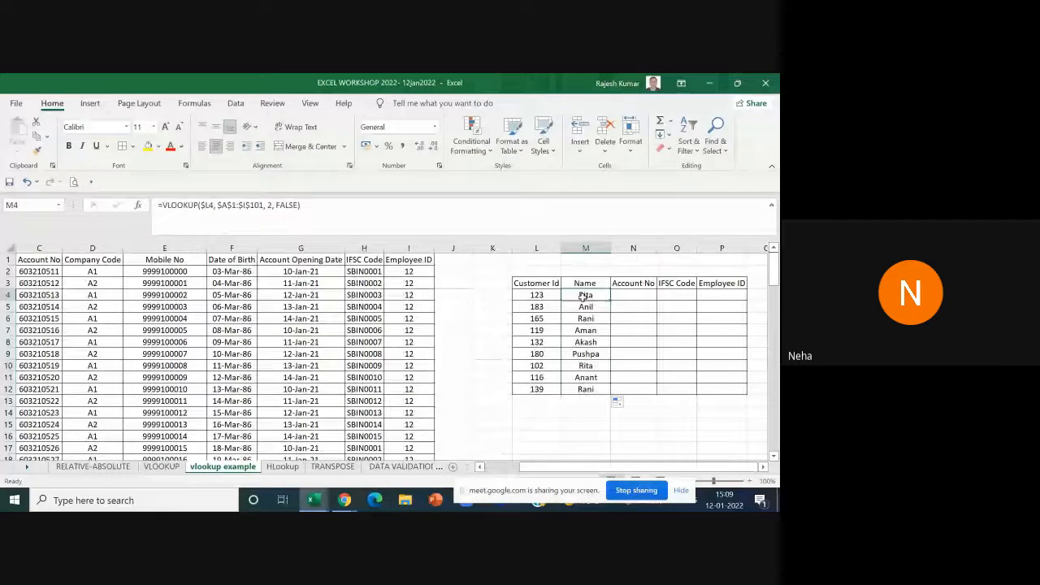
key("ctrl+c")
left_click(633, 295)
key("ctrl+v")
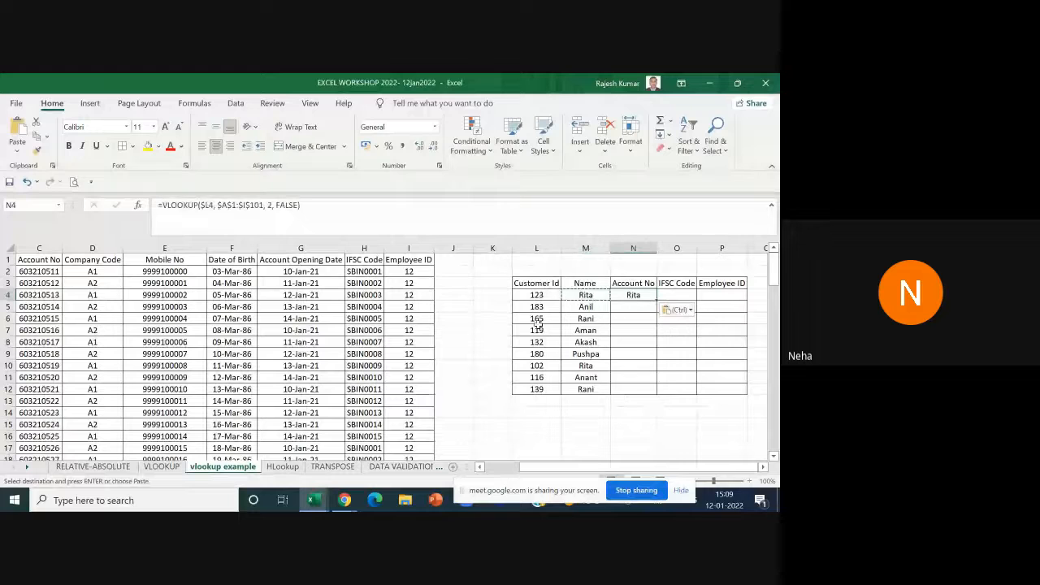
Step: Set the column index in the N4 formula to 3 and fill it down the Account No column to N12
double_click(642, 296)
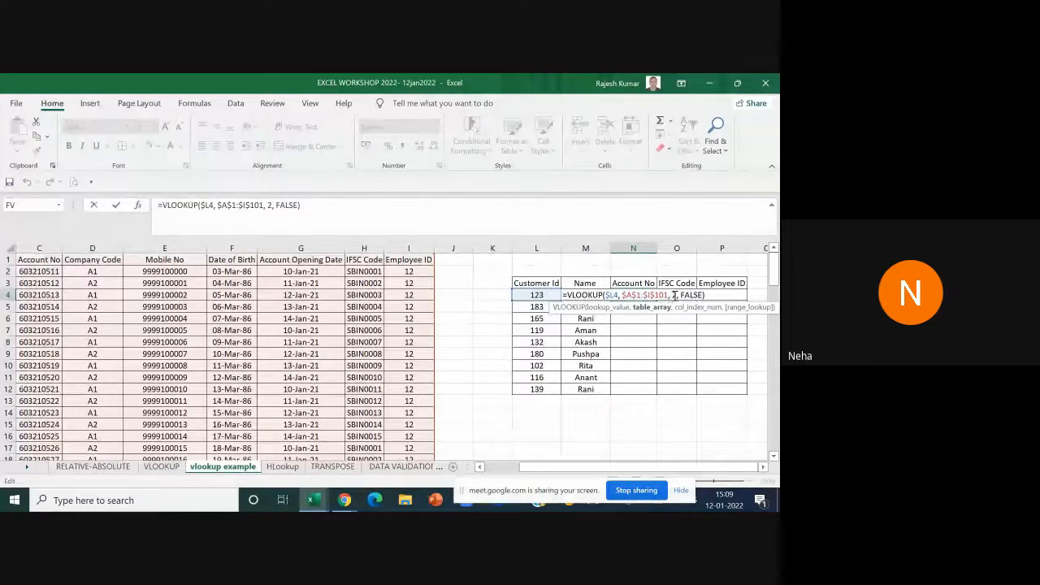
double_click(674, 295)
type("3")
key("Return")
left_click(650, 296)
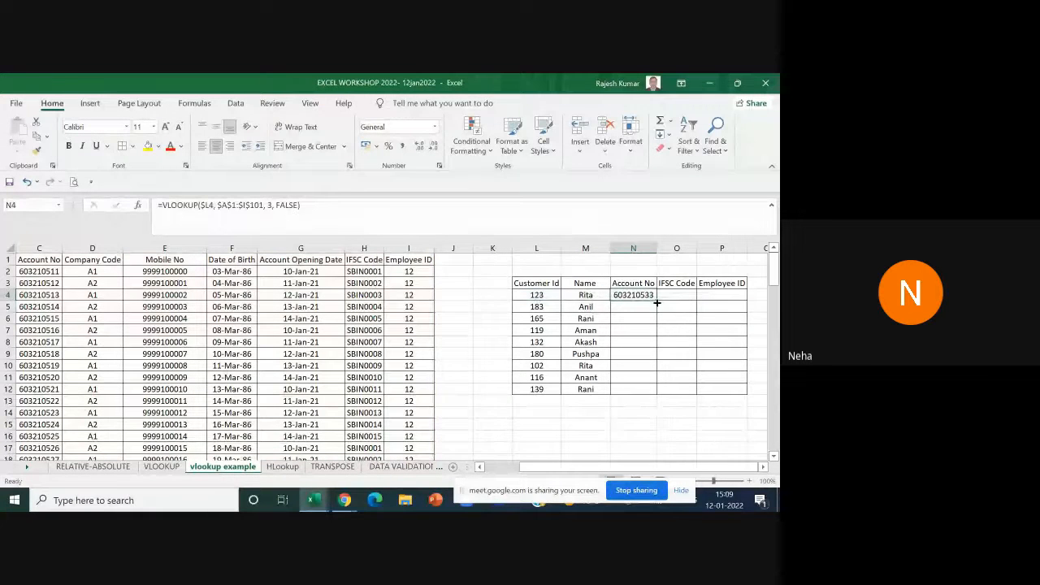
left_click_drag(657, 303, 654, 391)
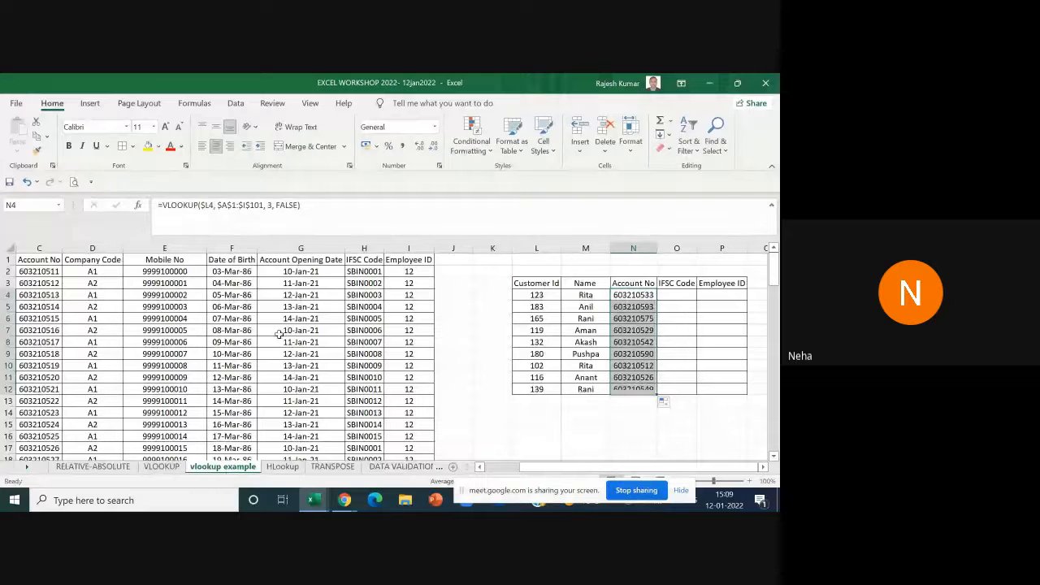
Step: Copy the lookup formula from Account No cell N4 into IFSC Code cell O4
left_click(619, 294)
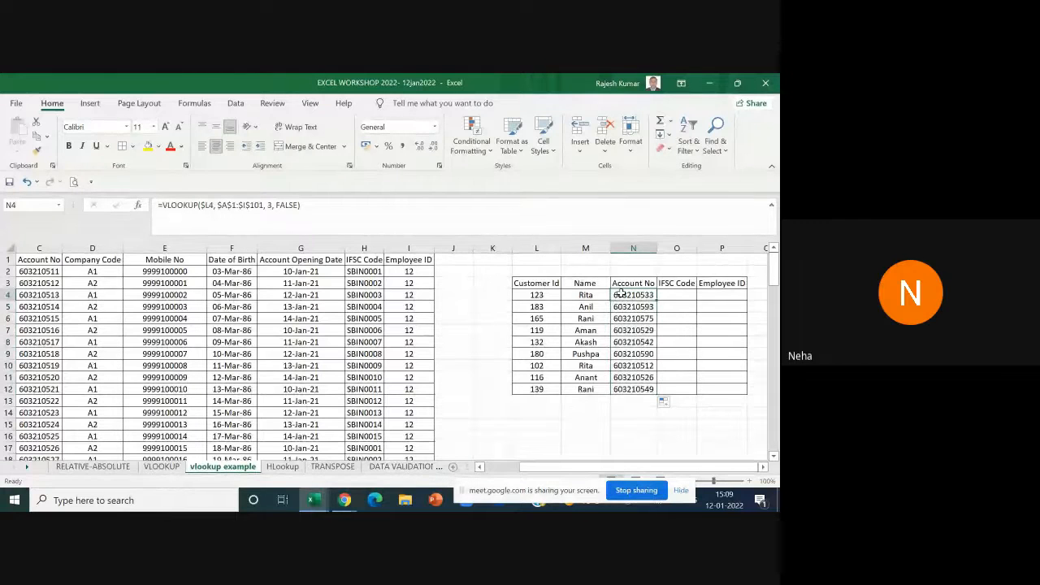
key("ctrl+c")
left_click(678, 295)
key("ctrl+v")
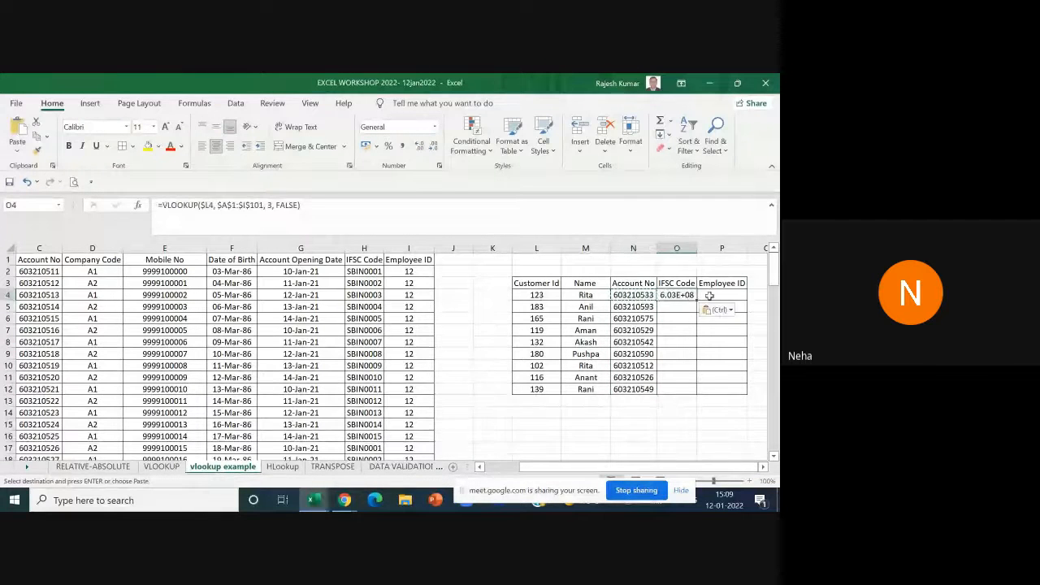
Step: Set the column index in the O4 formula to 8 and fill it down the IFSC Code column to O12
double_click(684, 295)
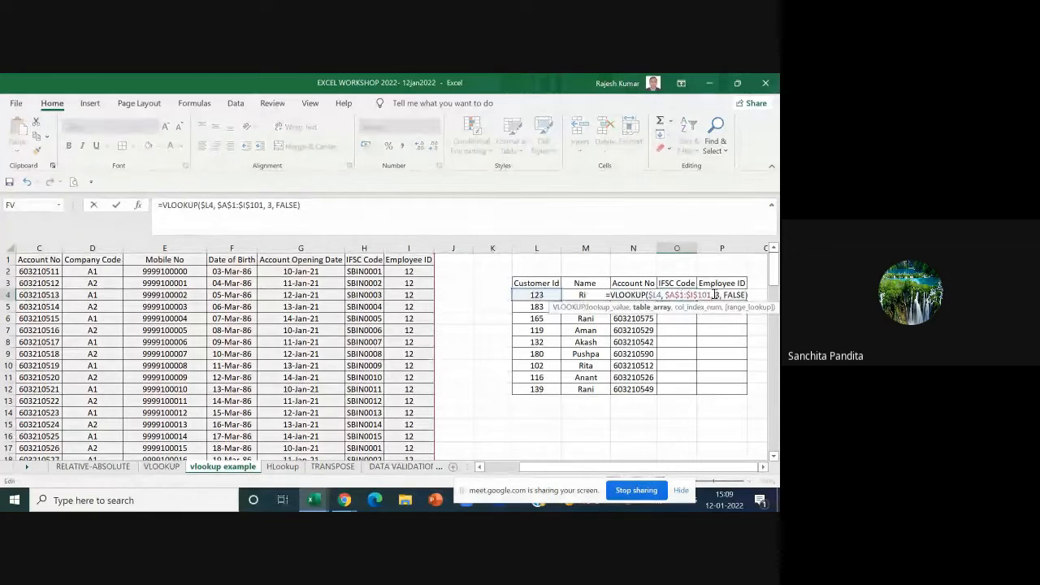
left_click(718, 295)
type("8")
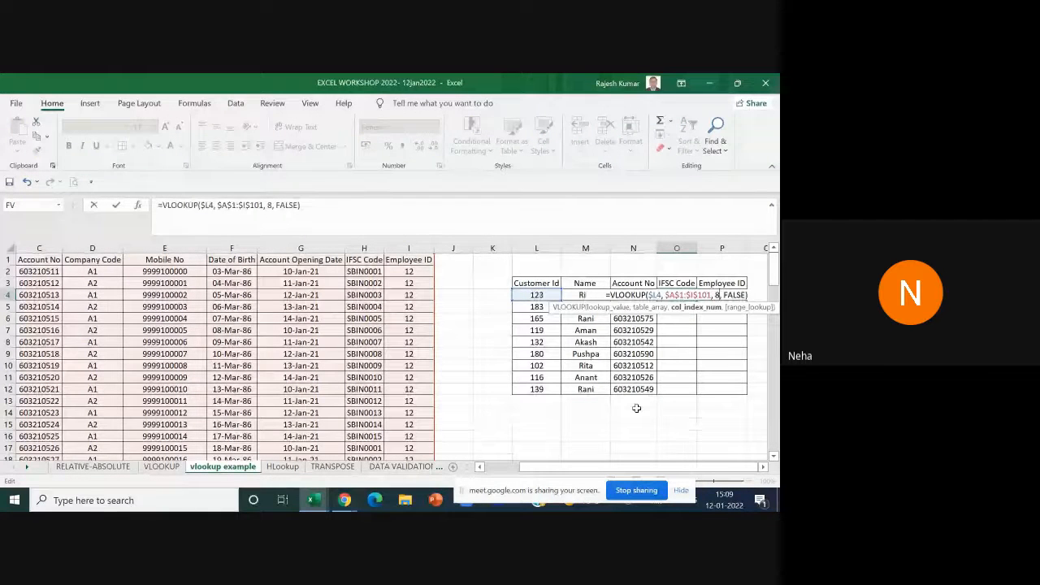
key("Return")
left_click(688, 295)
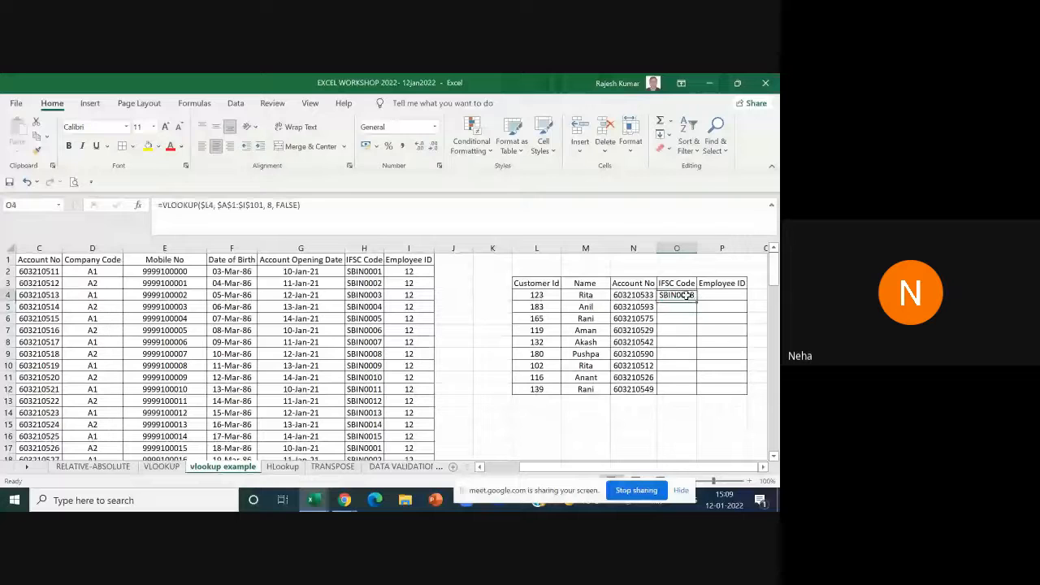
left_click_drag(696, 301, 696, 393)
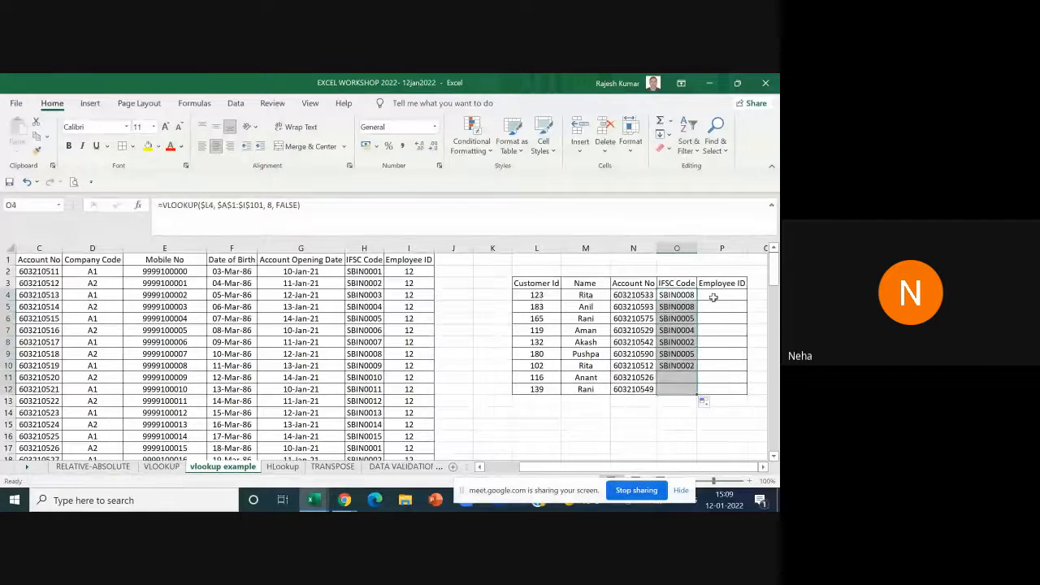
Step: Copy the lookup formula from IFSC Code cell O4 into Employee ID cell P4
left_click(715, 297)
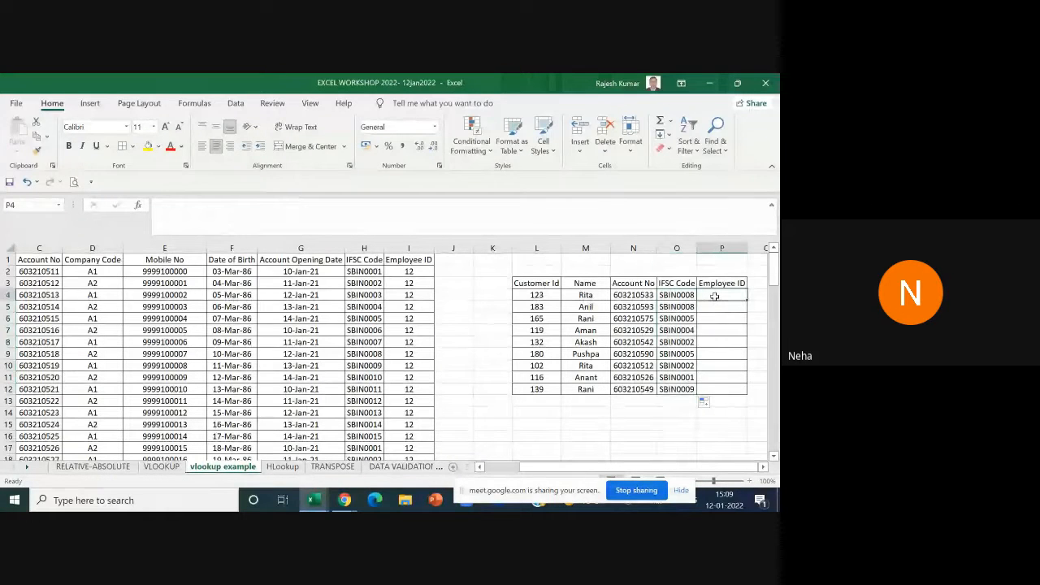
key("Left")
key("ctrl+c")
key("Right")
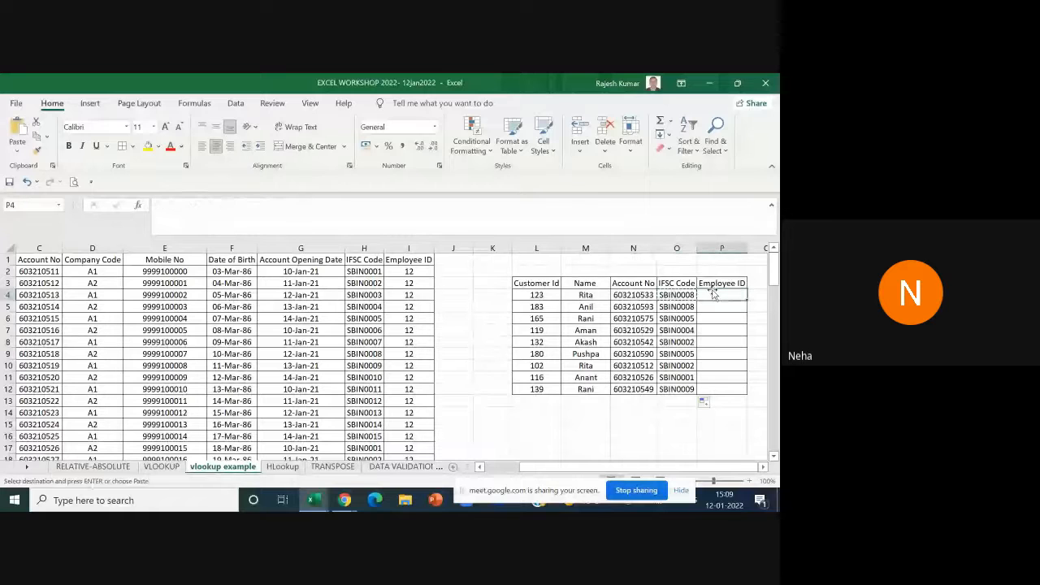
key("ctrl+v")
Step: Set the column index in the P4 formula to 9 and fill it down the Employee ID column to P12
double_click(715, 297)
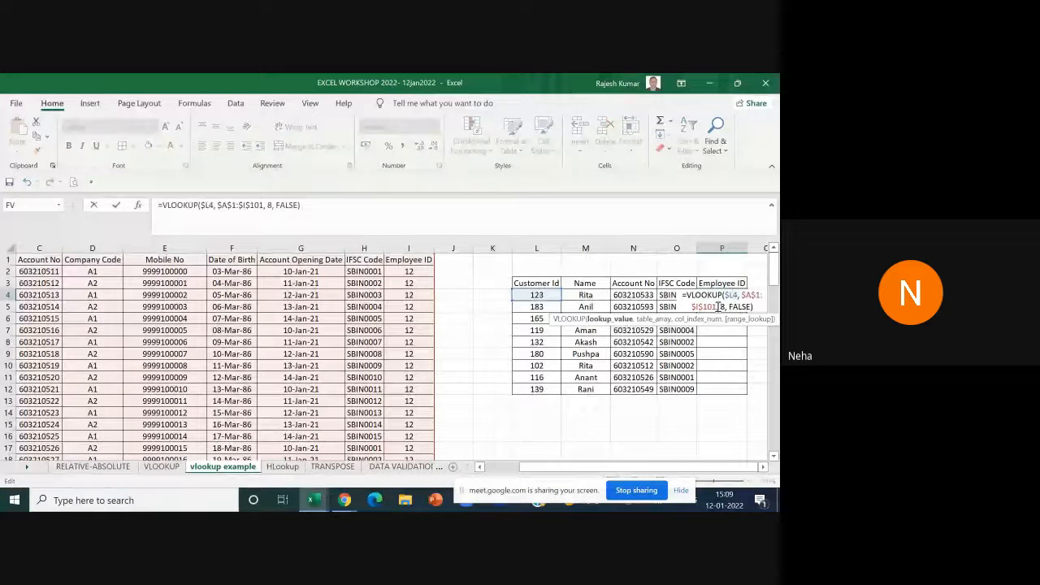
left_click_drag(719, 307, 725, 307)
type("9")
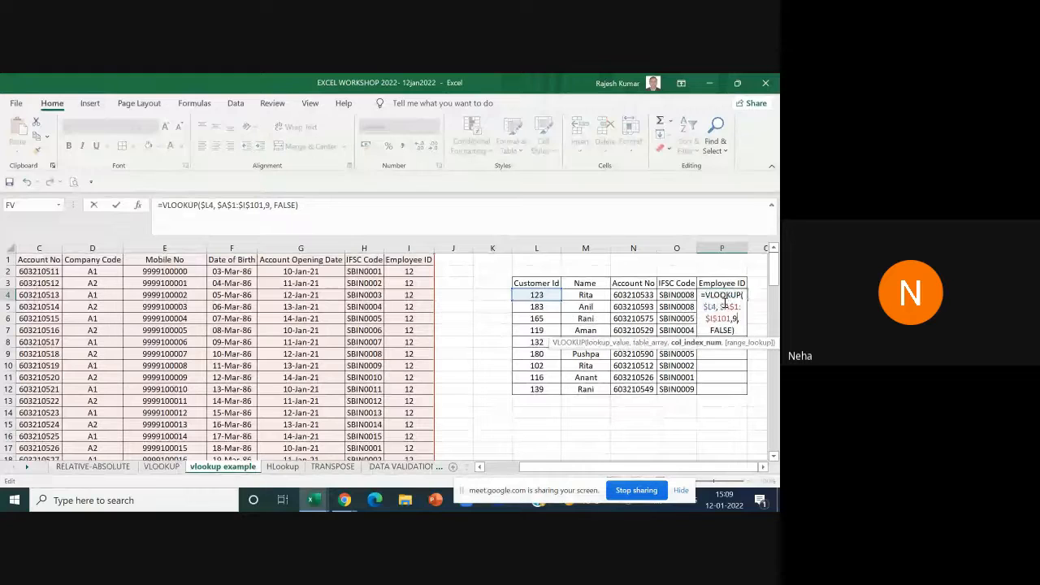
key("Return")
left_click(731, 296)
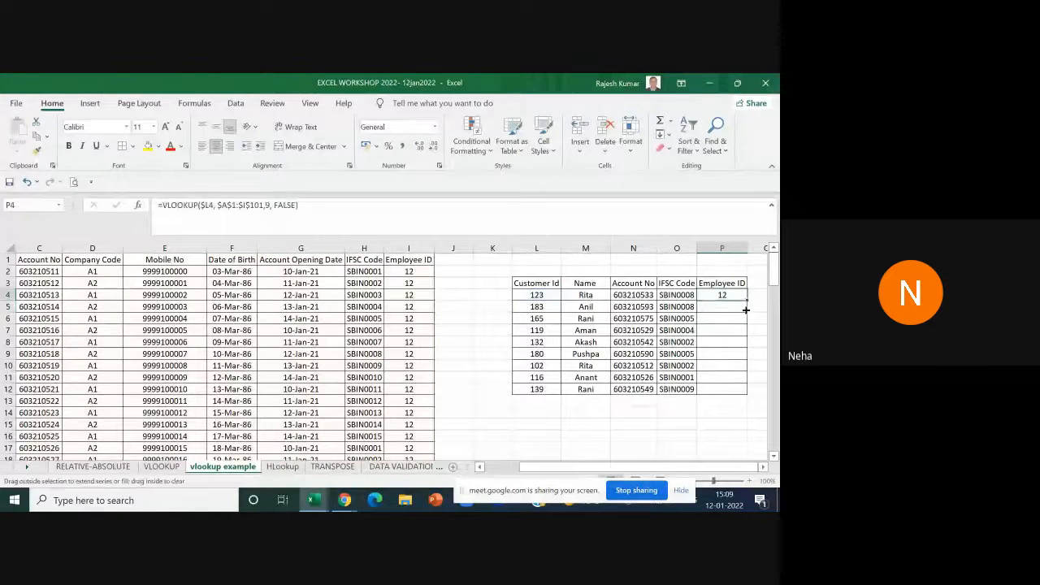
left_click_drag(746, 310, 746, 395)
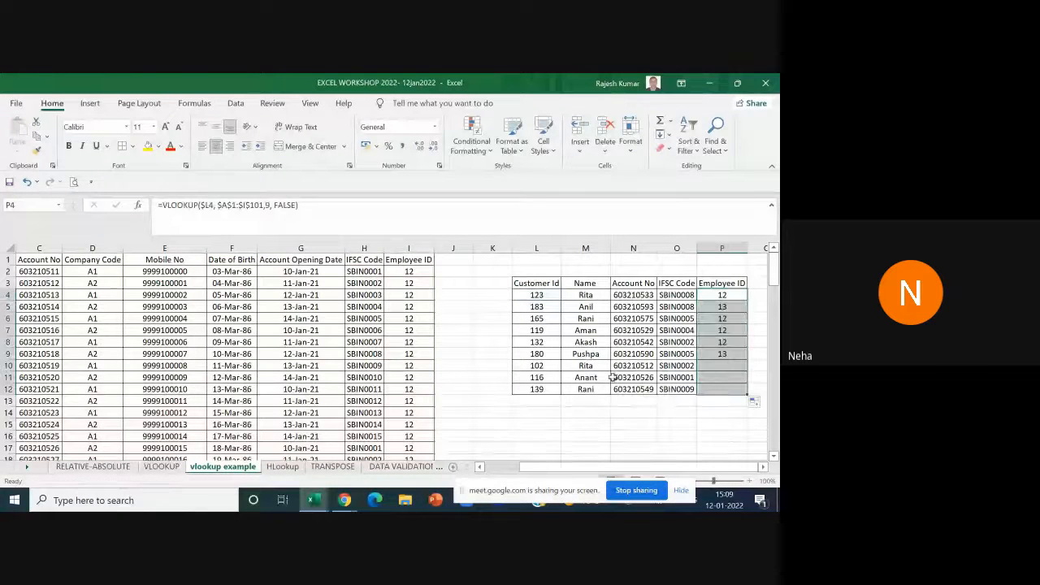
Step: Examine the arguments of the M4 formula, especially its column-locked lookup value, and leave the formula as it is
double_click(586, 295)
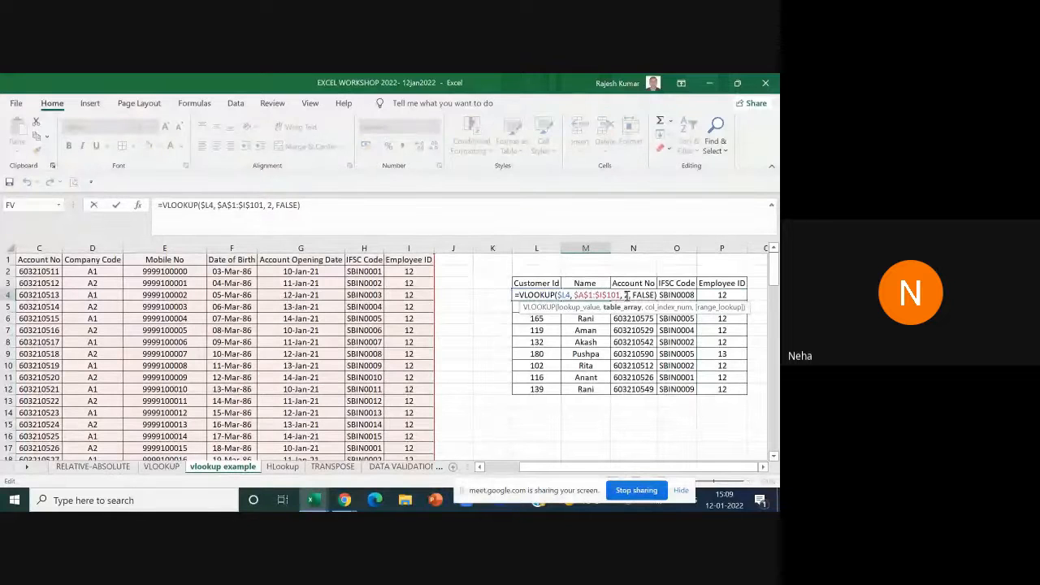
key("Return")
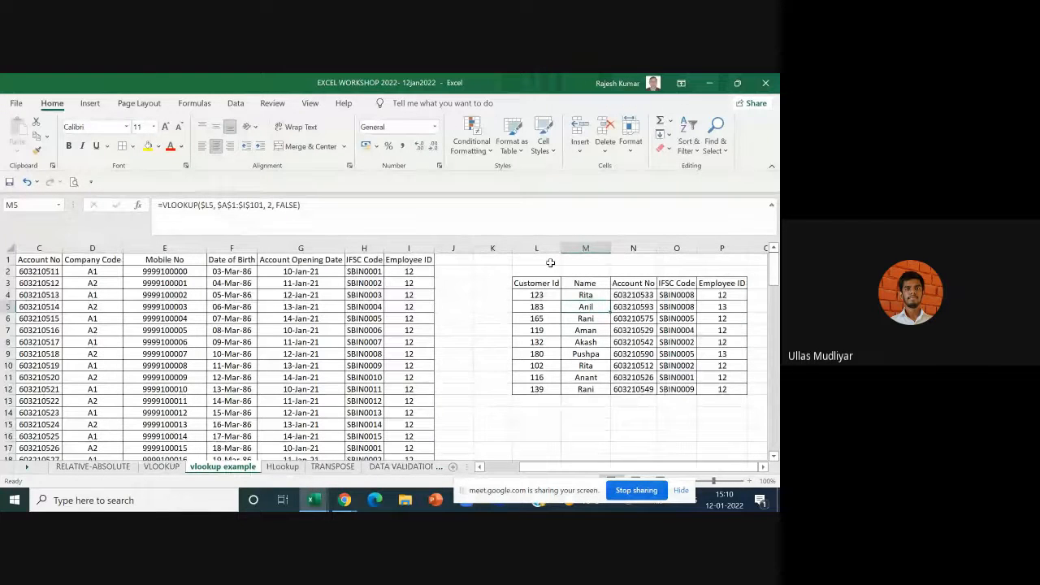
double_click(585, 297)
left_click(579, 376)
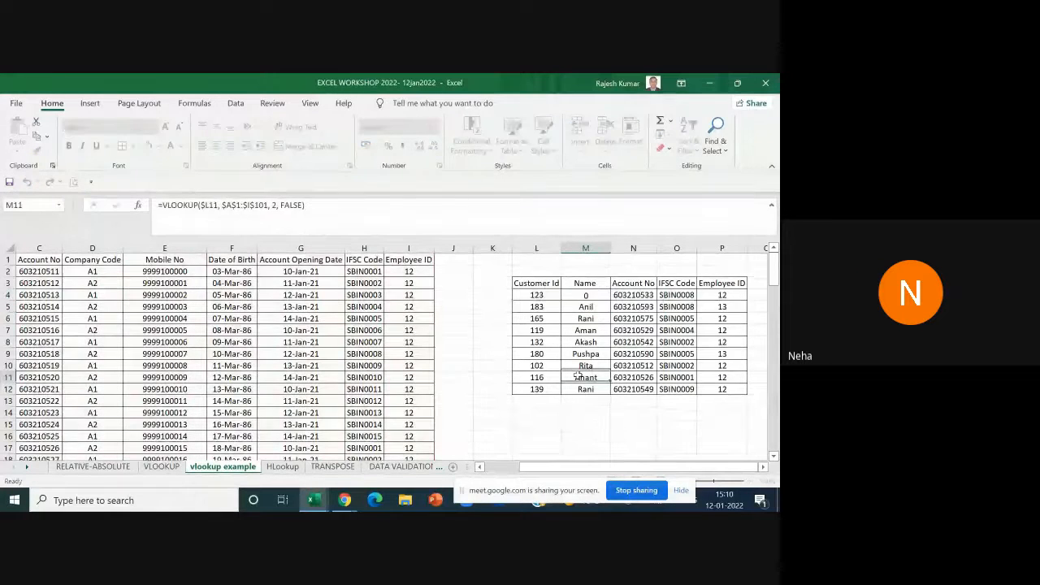
double_click(580, 297)
double_click(564, 295)
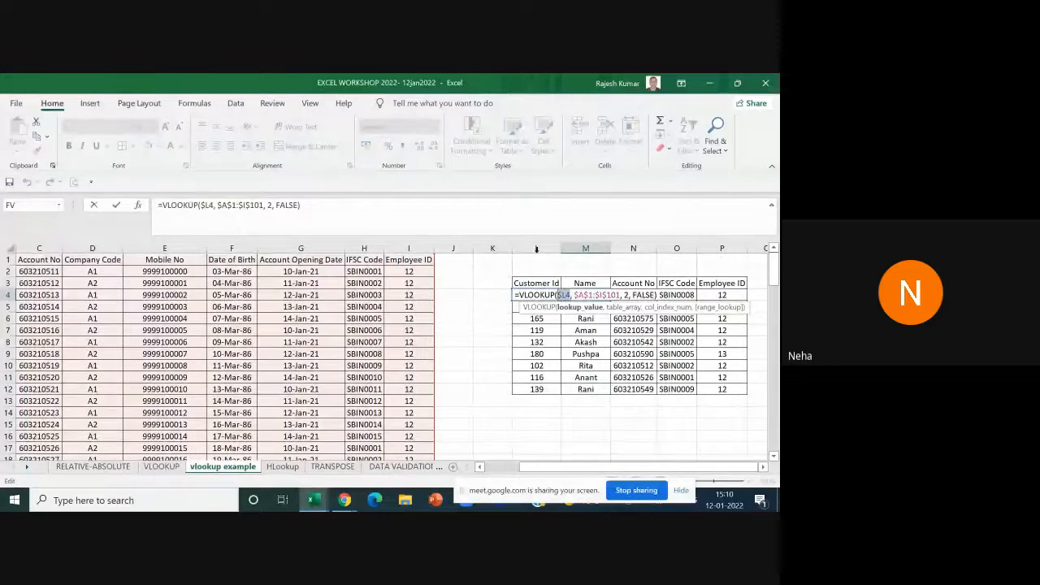
left_click(536, 249)
key("Escape")
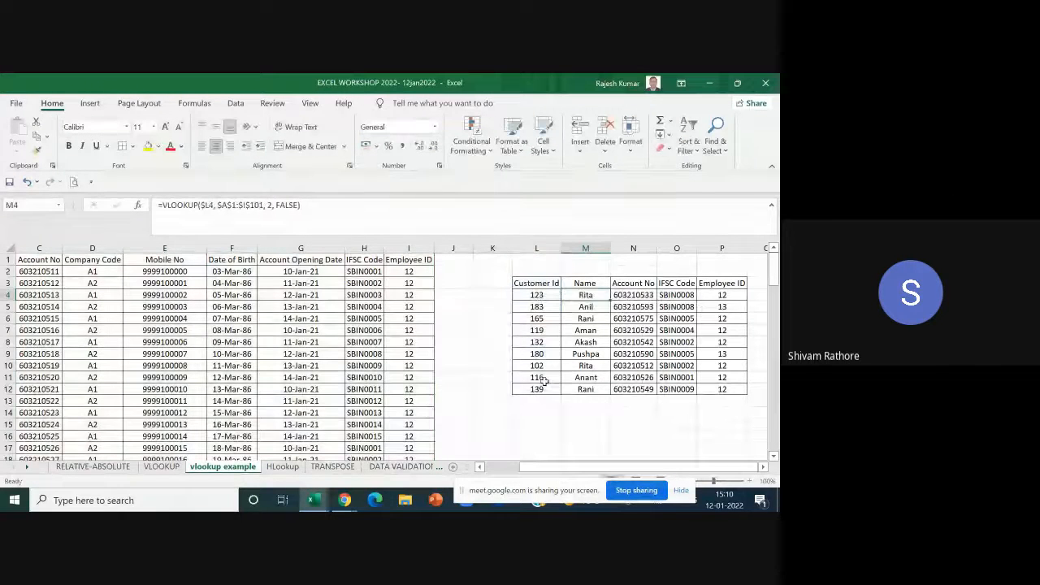
Step: Check the customer IDs in L4:L12 against the lookup values used in the M4 and M12 formulas
left_click_drag(536, 295, 542, 389)
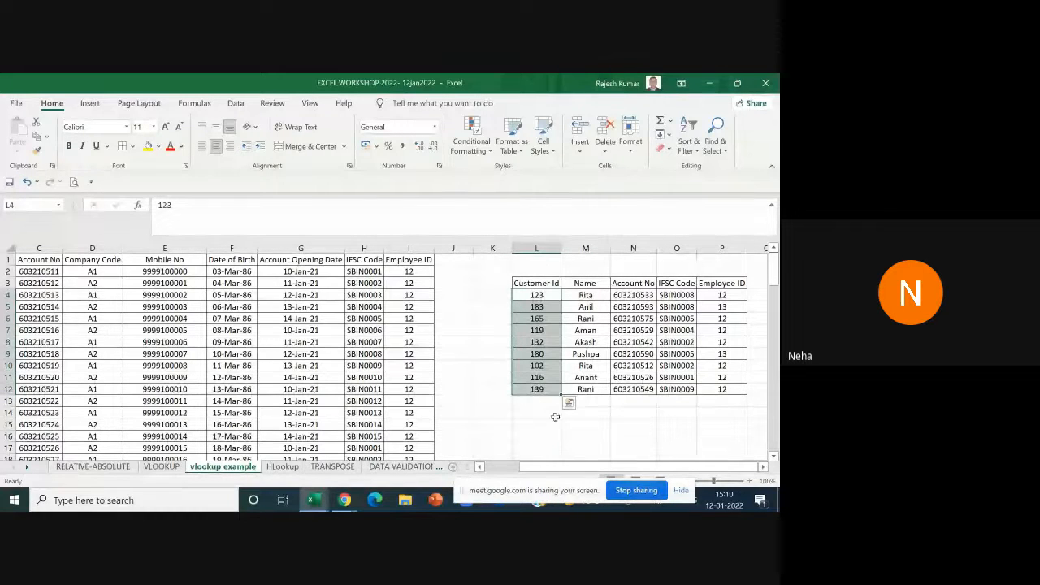
left_click(582, 294)
double_click(582, 294)
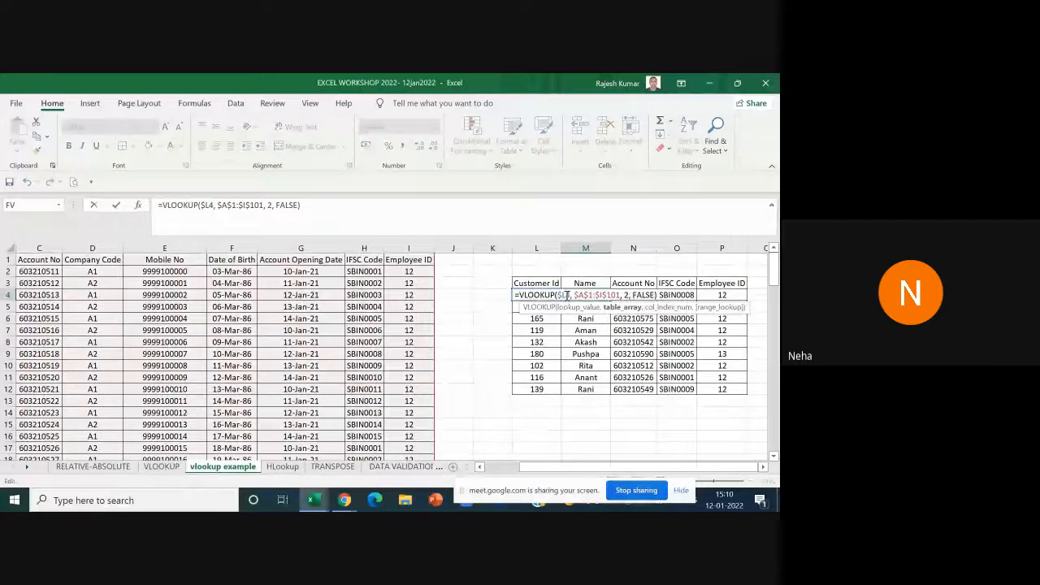
left_click_drag(571, 294, 555, 295)
key("Escape")
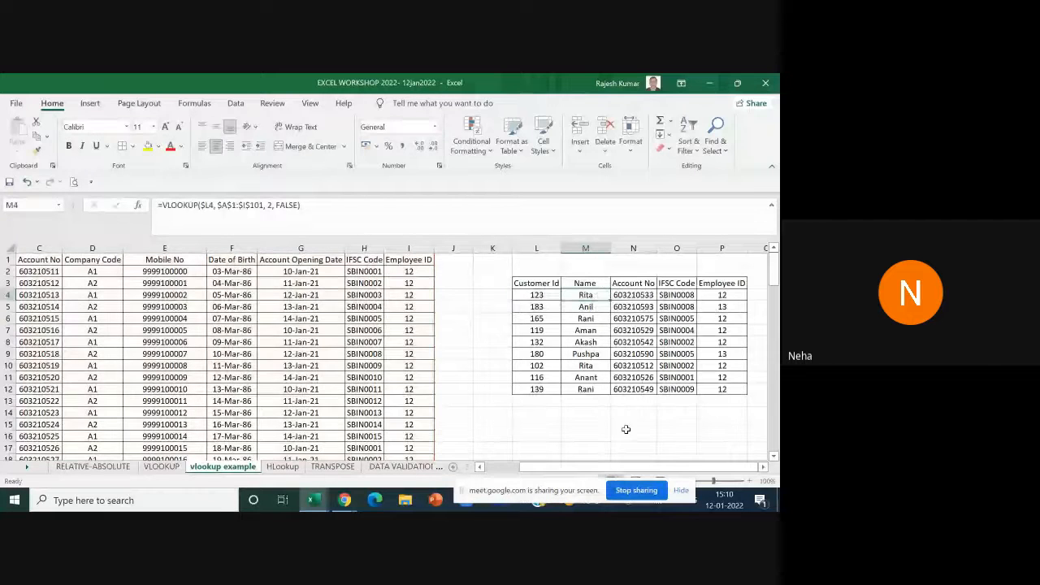
double_click(592, 390)
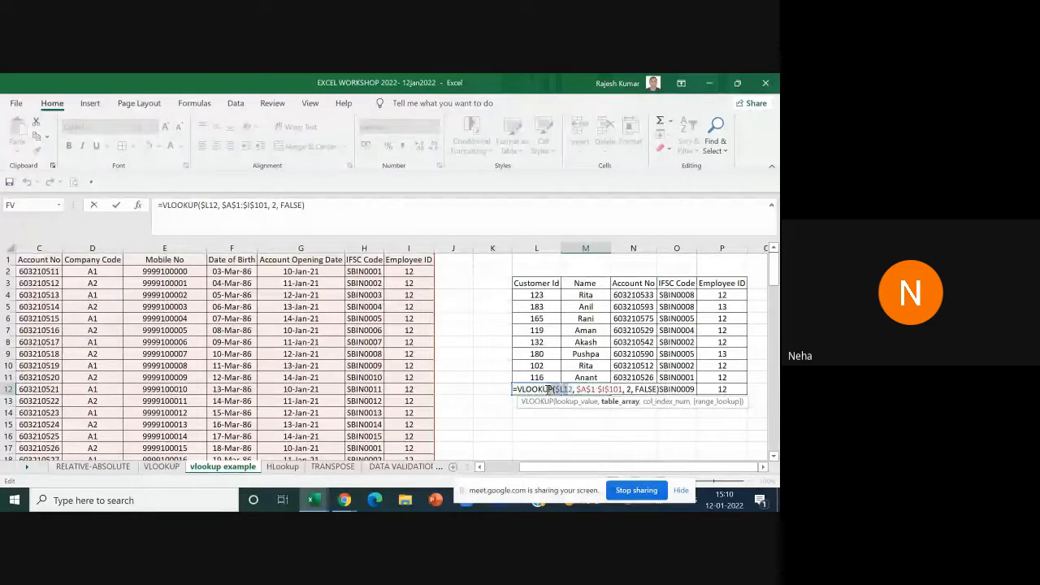
mouse_move(554, 390)
left_mouse_down()
mouse_move(572, 390)
mouse_move(559, 390)
left_mouse_up()
left_click(572, 390)
key("Return")
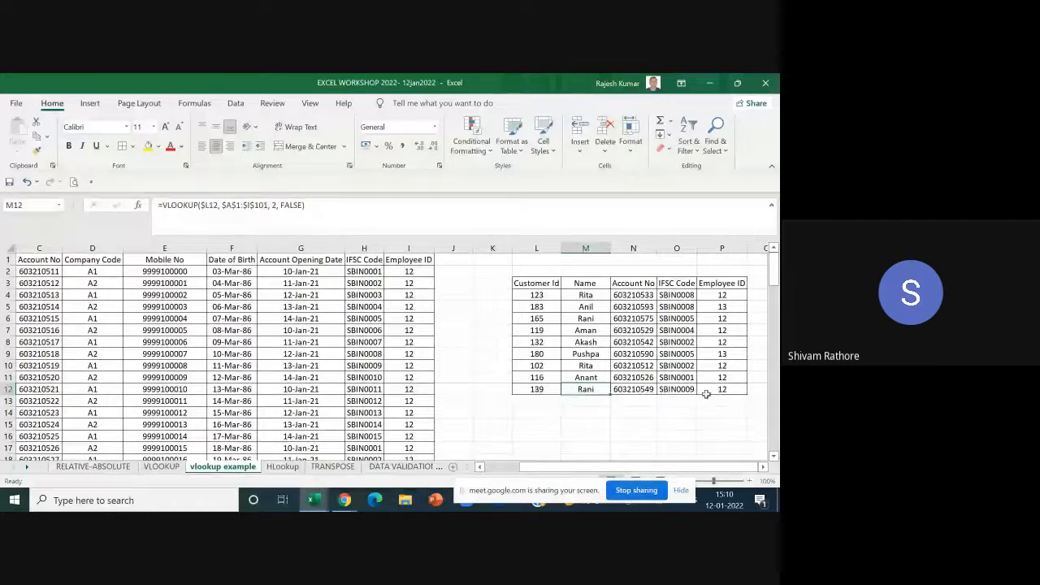
Step: Inspect the lookup value references in the Employee ID formulas in P12 and P4 without editing them
double_click(720, 389)
left_click_drag(741, 389, 722, 390)
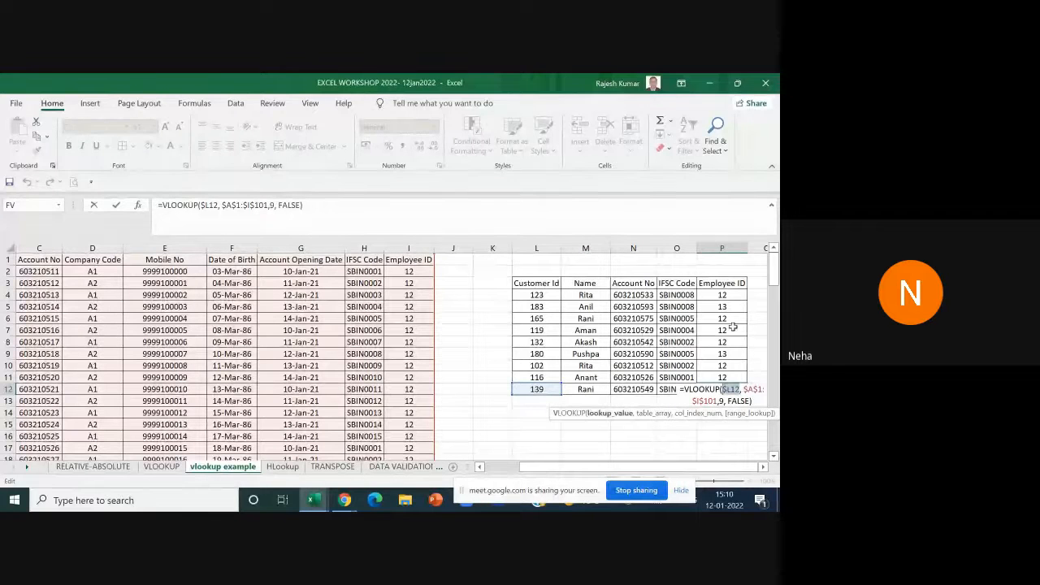
left_click(735, 295)
key("Escape")
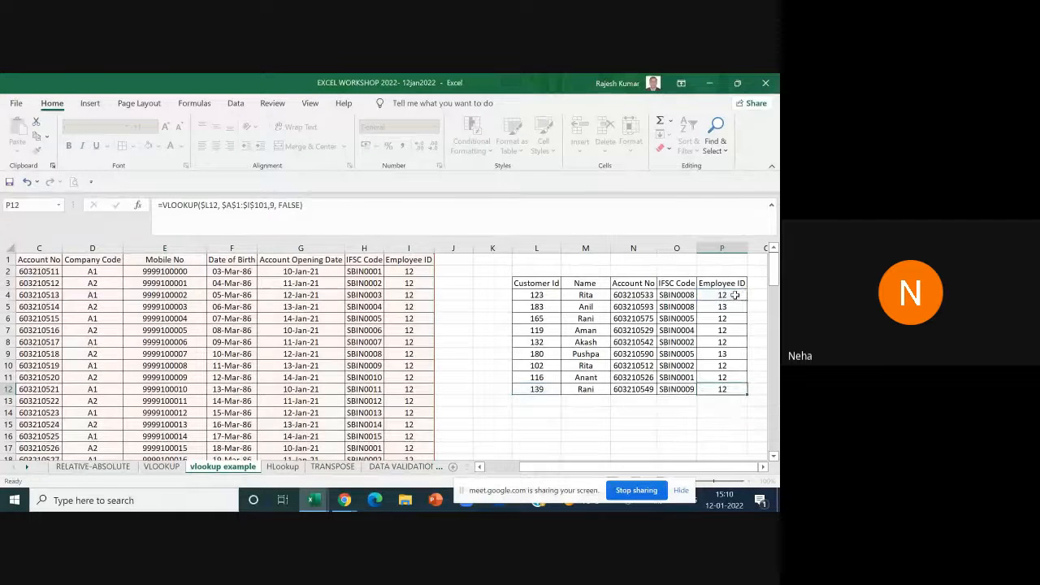
double_click(735, 295)
left_click_drag(741, 296, 723, 295)
key("Escape")
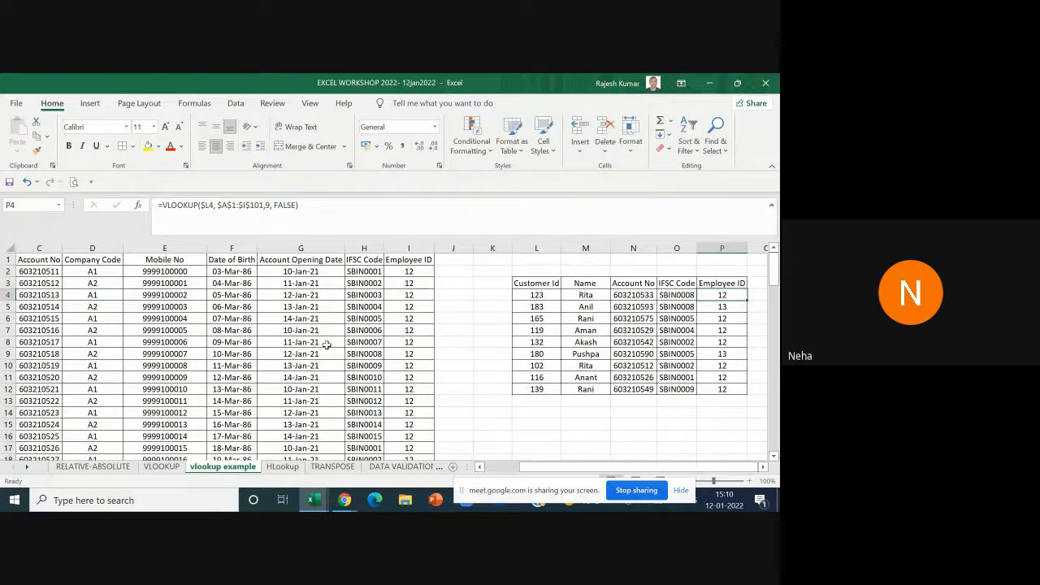
Step: Compare the column index argument in the M4 Name formula with the one in the P4 Employee ID formula
double_click(589, 295)
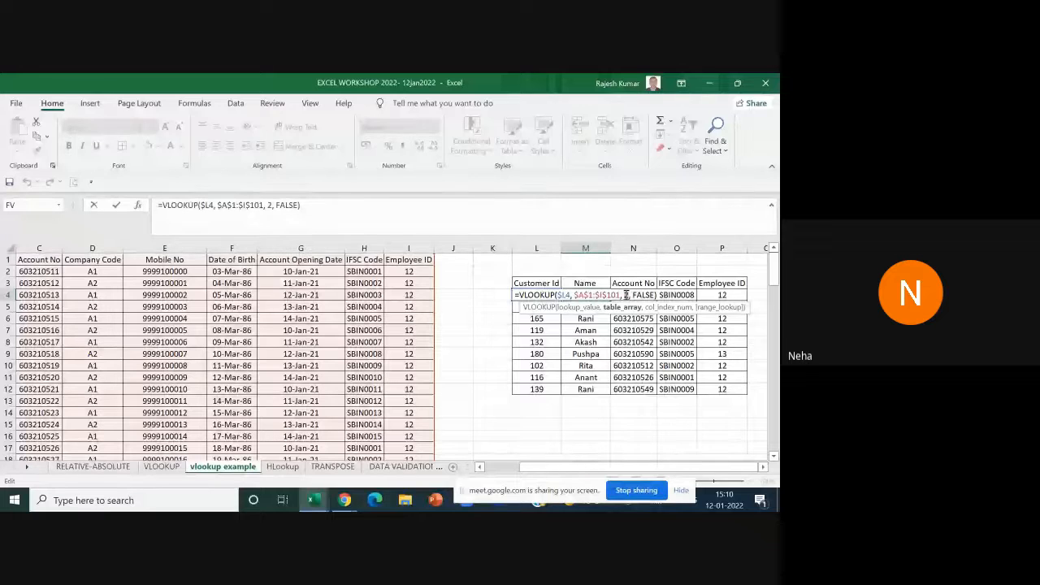
double_click(626, 295)
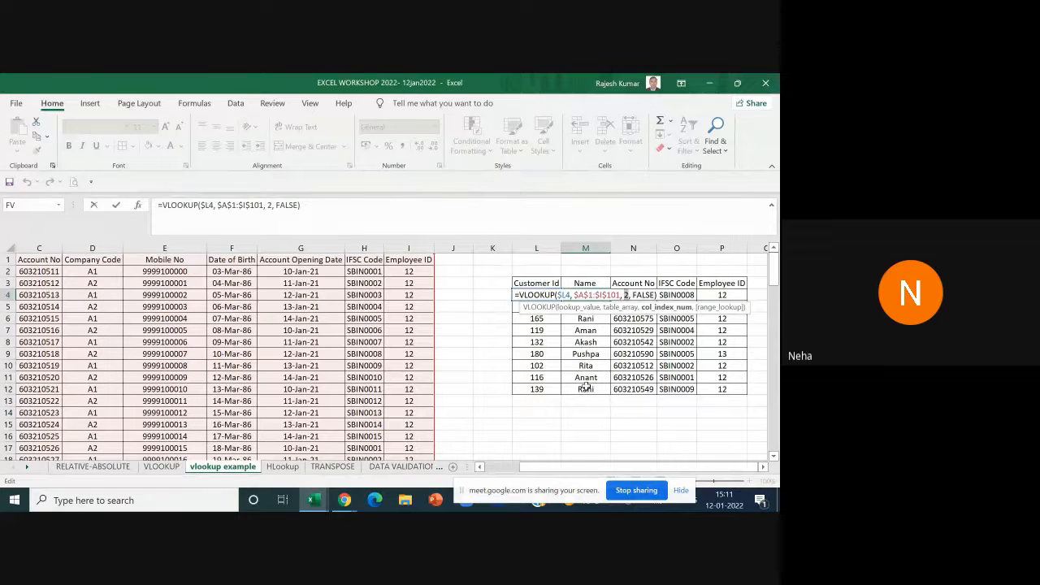
key("Return")
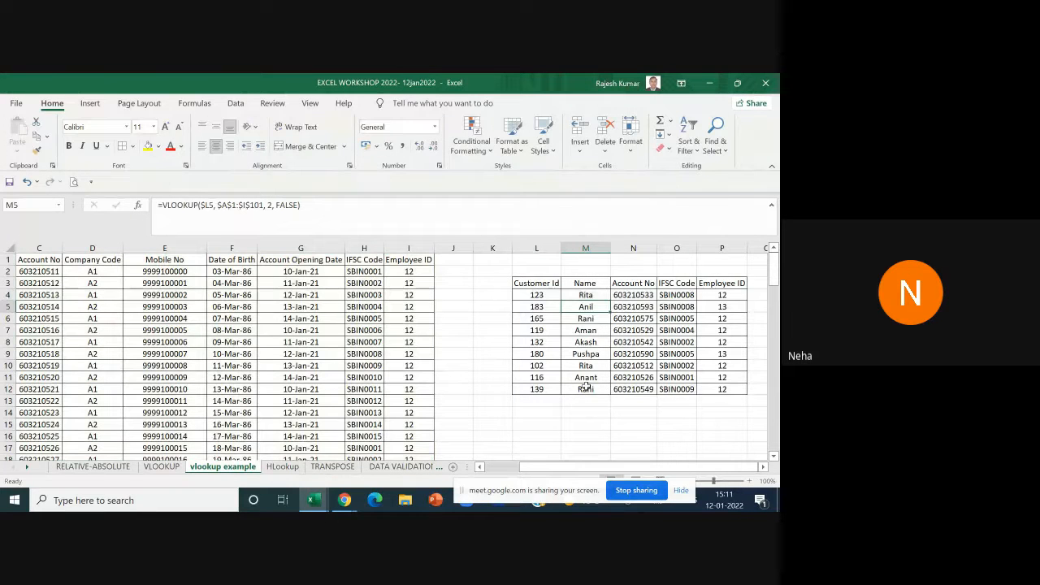
double_click(723, 295)
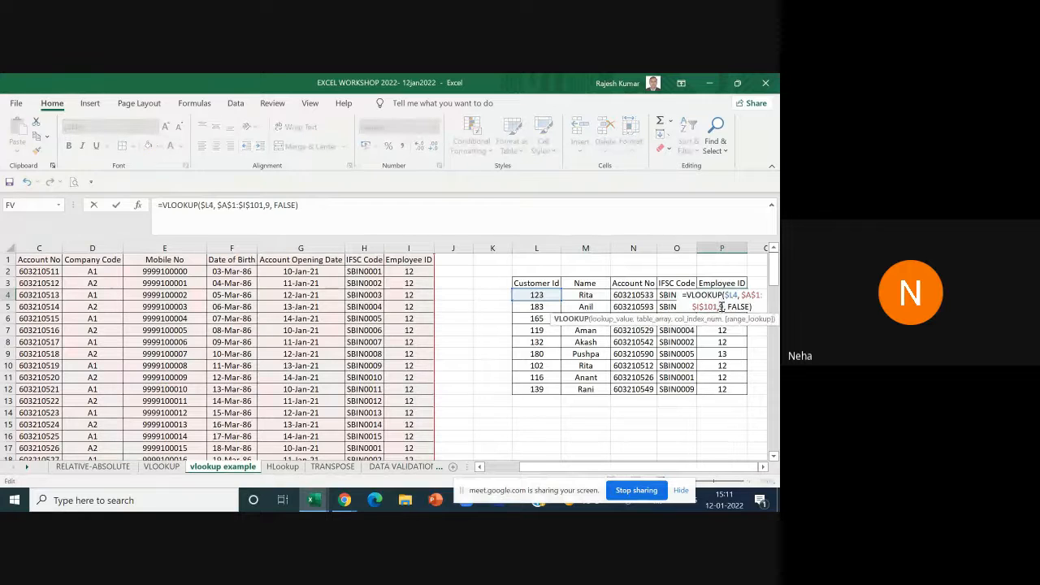
left_click_drag(719, 307, 725, 308)
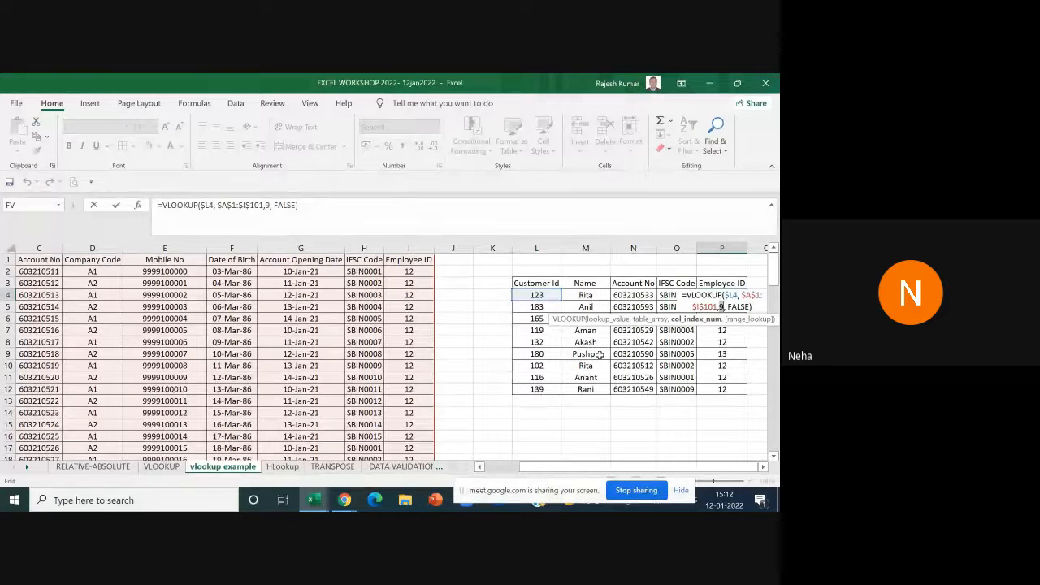
Step: Replace the customer ID in L4 with the text Vodafone to test the row's lookup formulas
key("Return")
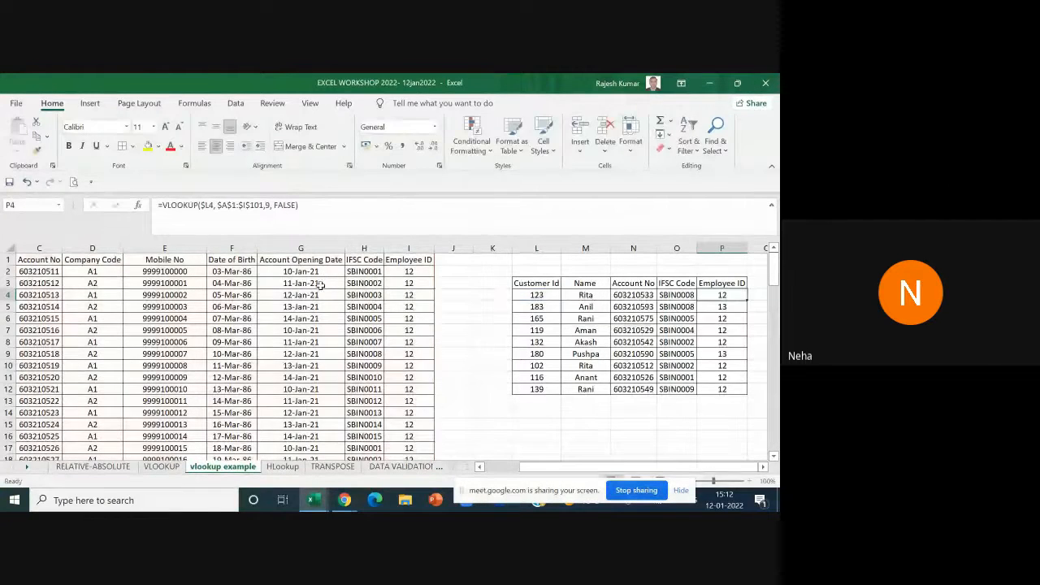
left_click(552, 295)
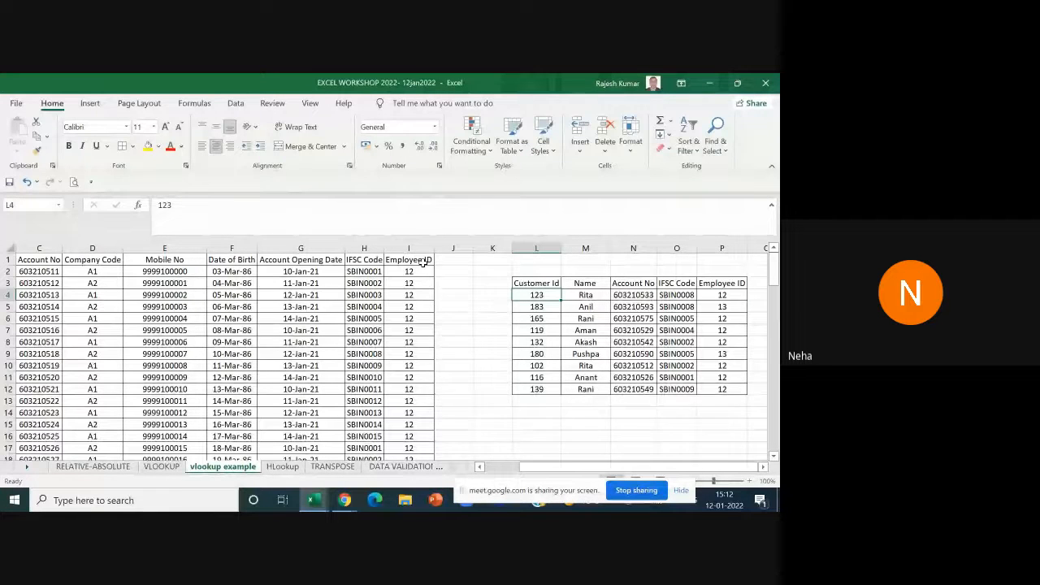
type("Voda")
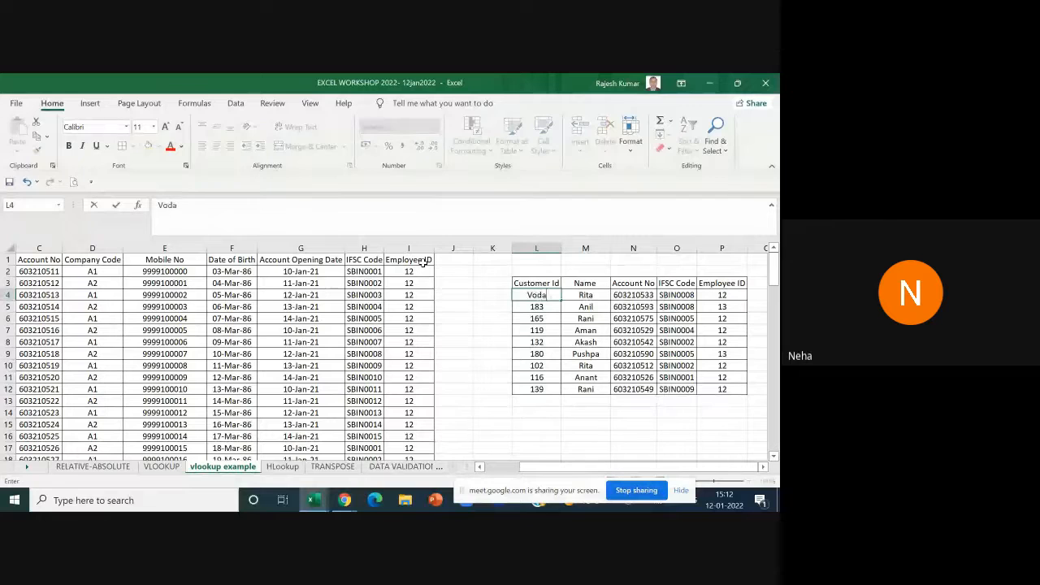
type("fone")
left_click(552, 330)
left_click(552, 298)
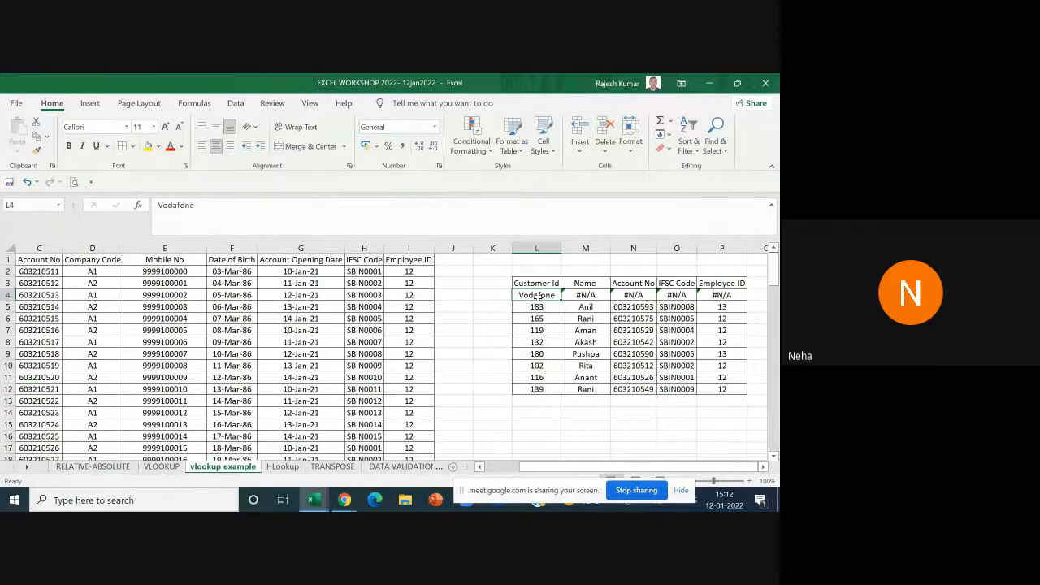
Step: Replace the customer ID in L5 with Vodafone and shorten the entry to Vodafon
key("Down")
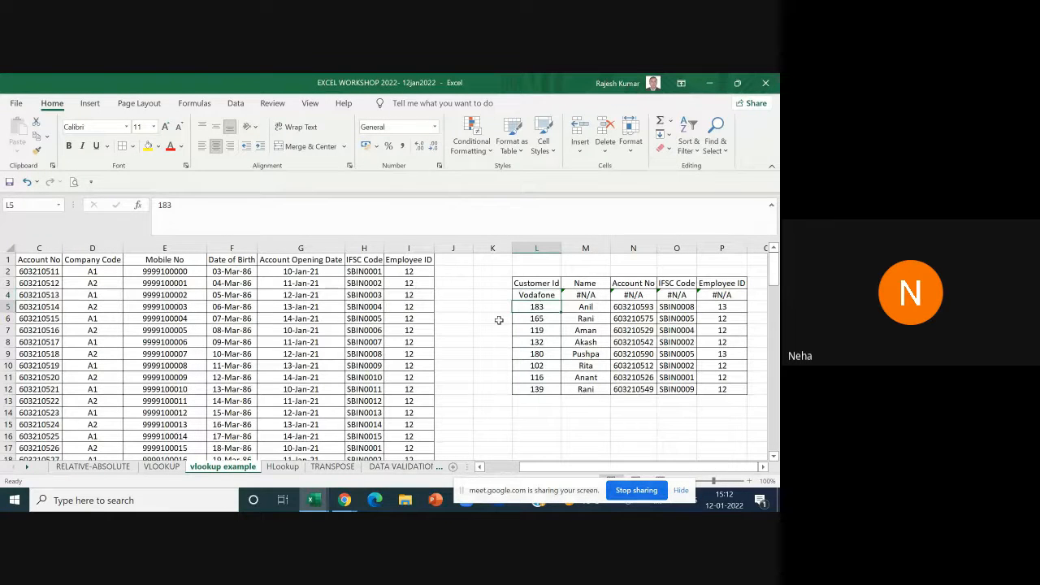
type("Vodafone")
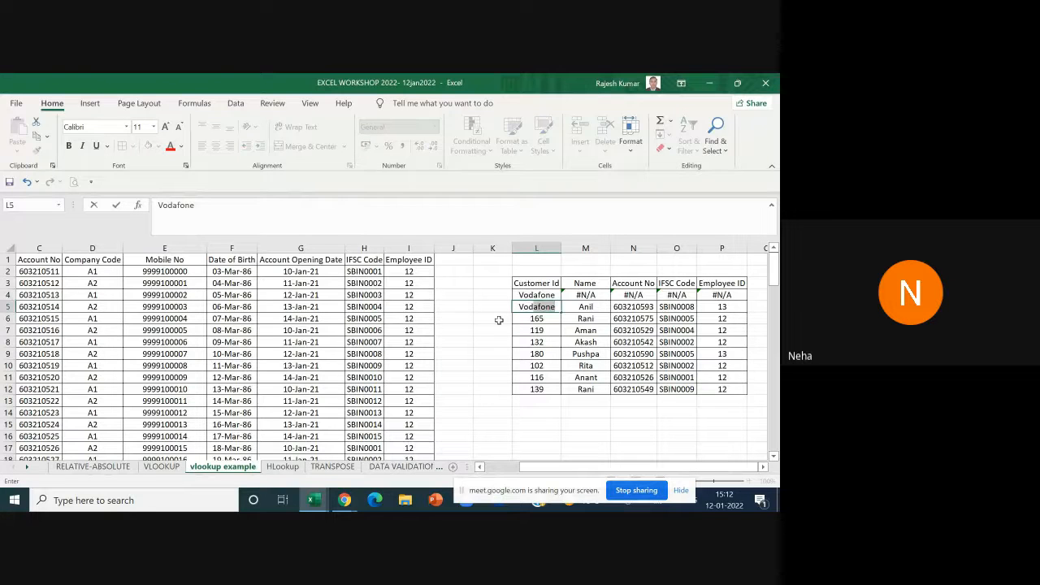
key("Tab")
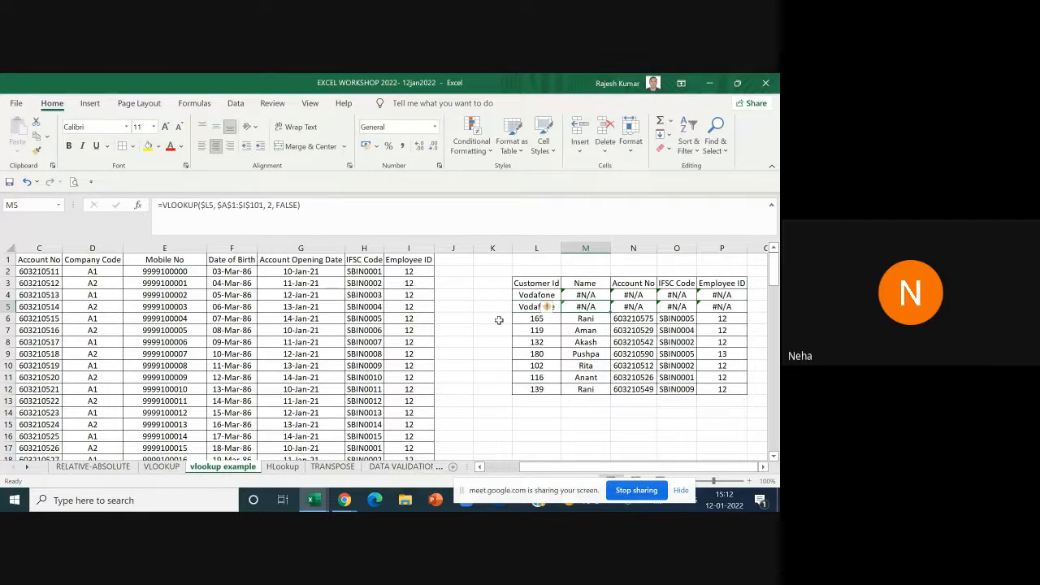
left_click(544, 307)
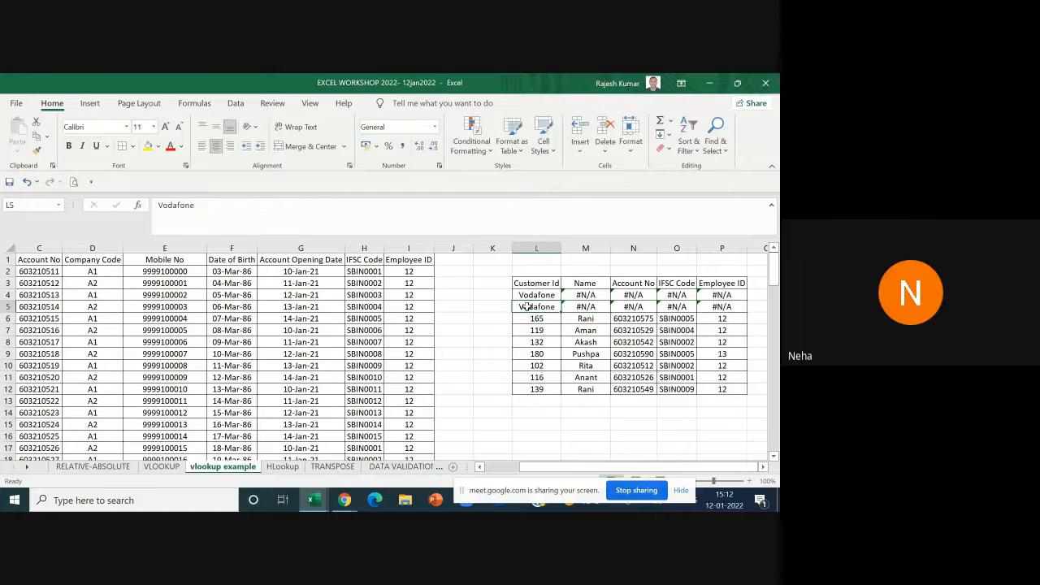
key("F2")
key("BackSpace")
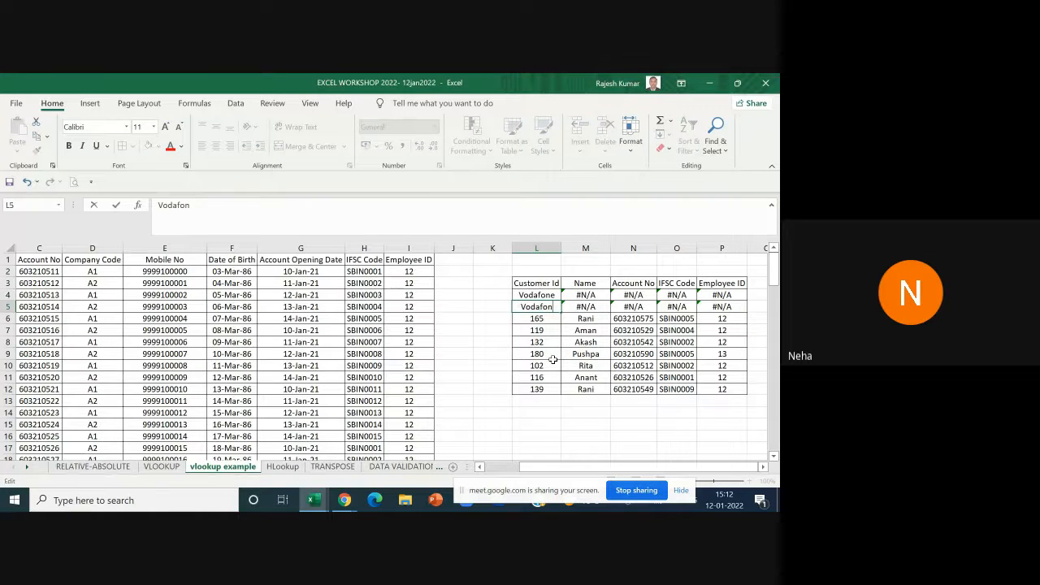
left_click(514, 329)
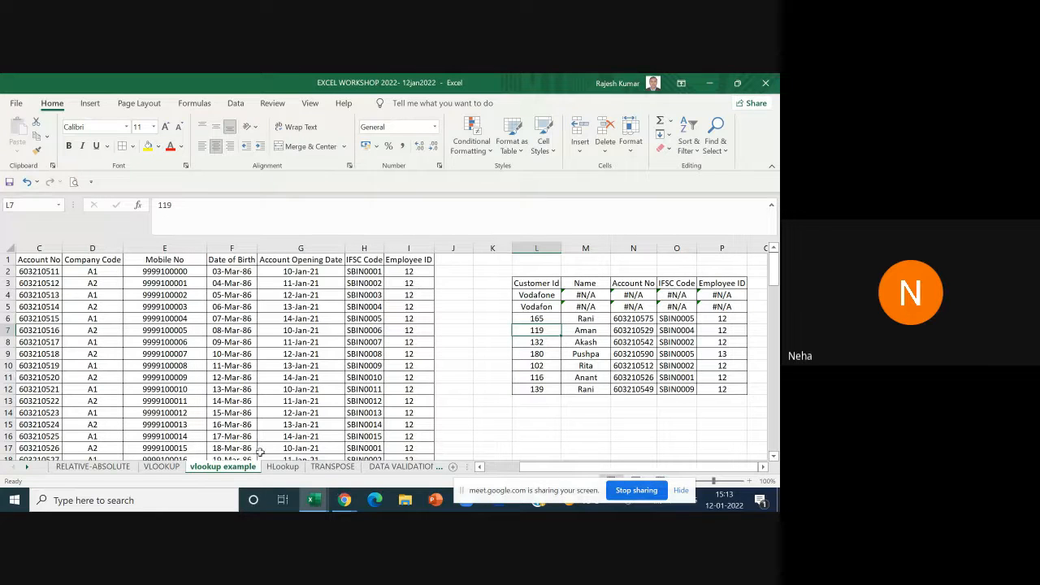
Step: Examine the vertical layout of the office items table on the VLOOKUP sheet, column by column from A to C
left_click(278, 469)
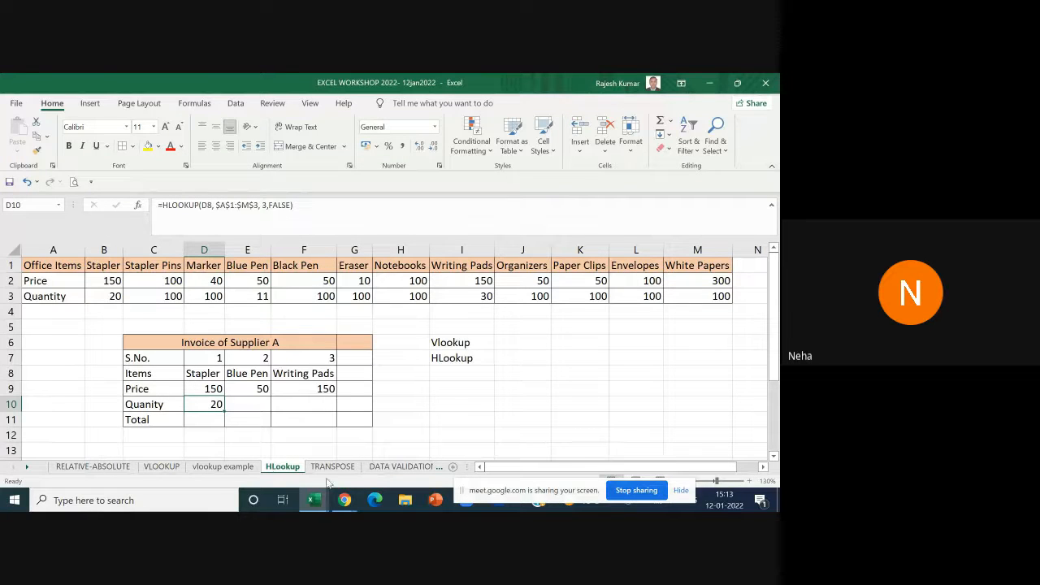
left_click(244, 470)
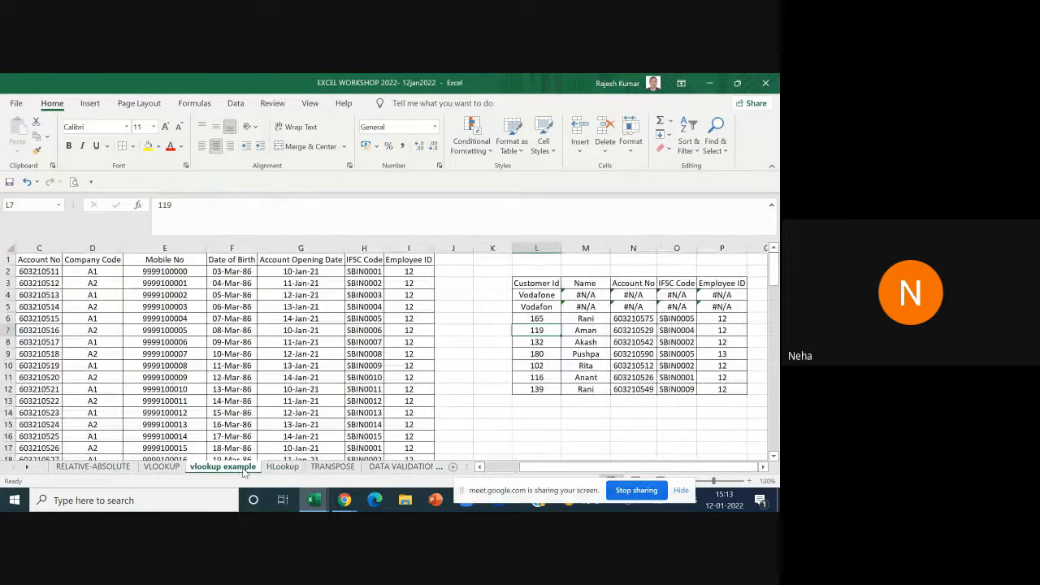
left_click(161, 466)
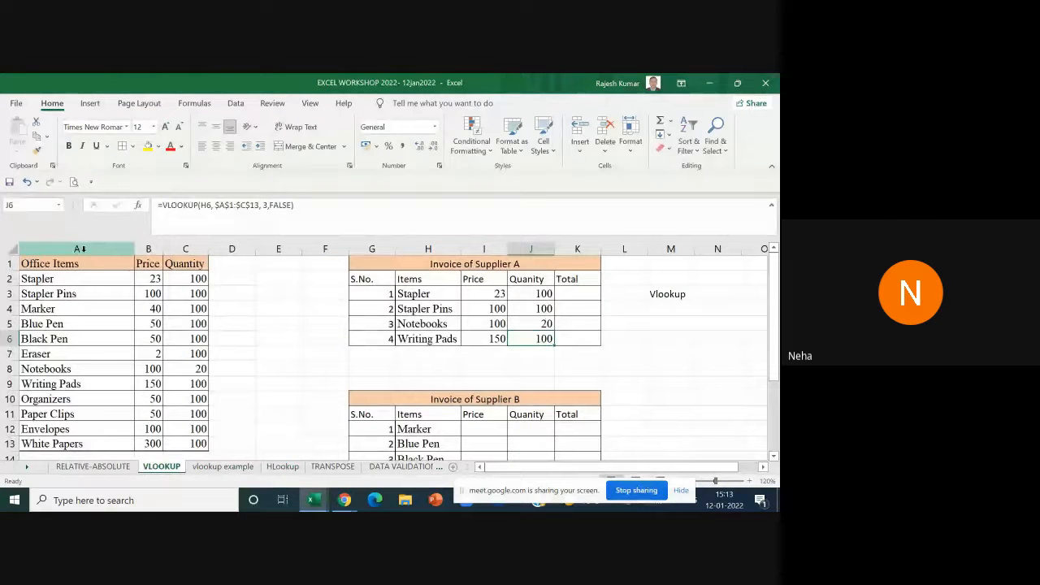
left_click(80, 248)
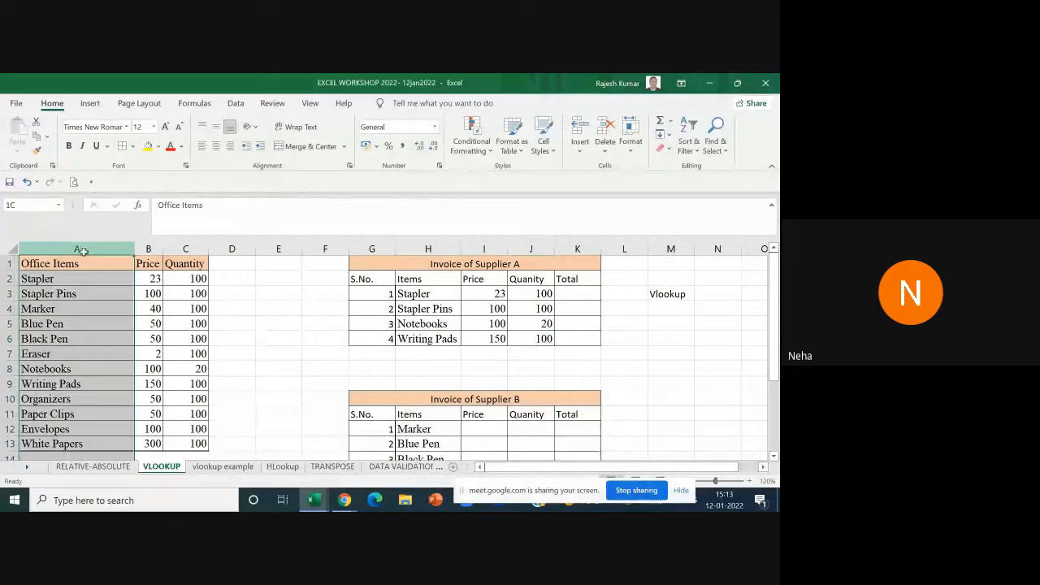
left_click(148, 248)
left_click(187, 249)
left_click(148, 249)
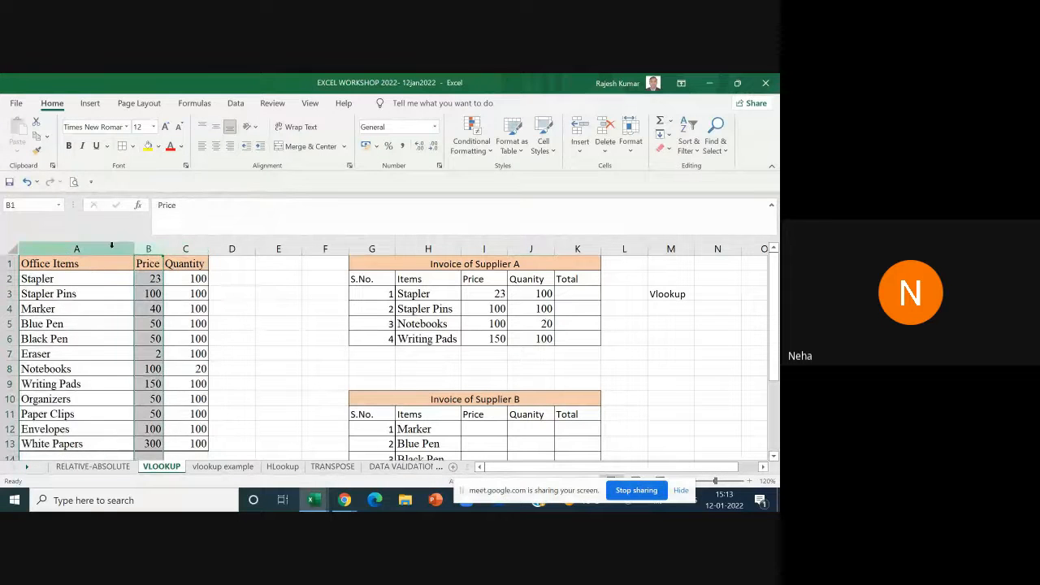
left_click(76, 249)
Step: Examine the horizontal layout of the item, price and quantity data in rows 1 to 3 of the HLookup sheet
left_click(297, 470)
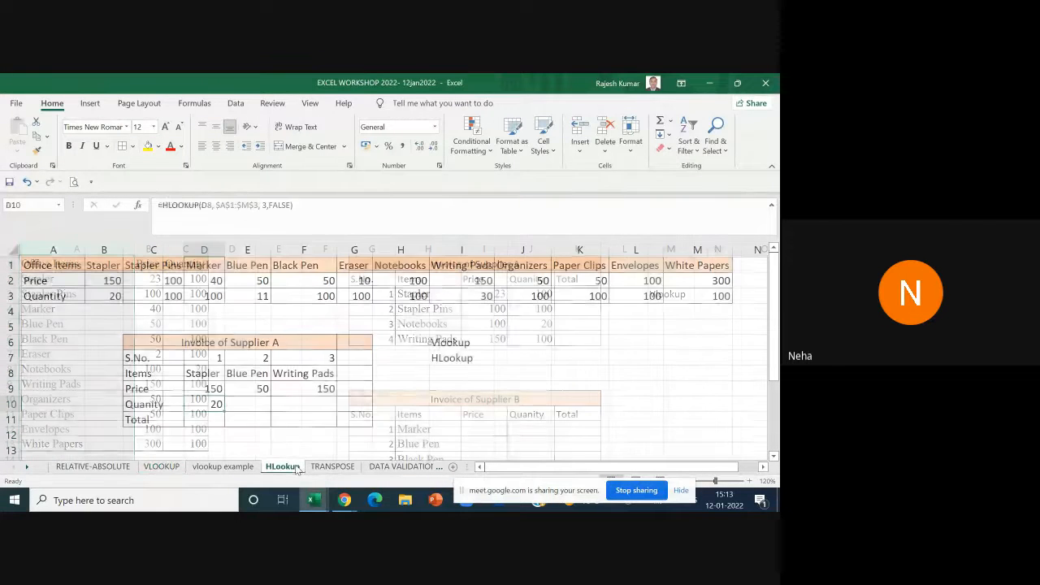
left_click(8, 265)
left_click(10, 281)
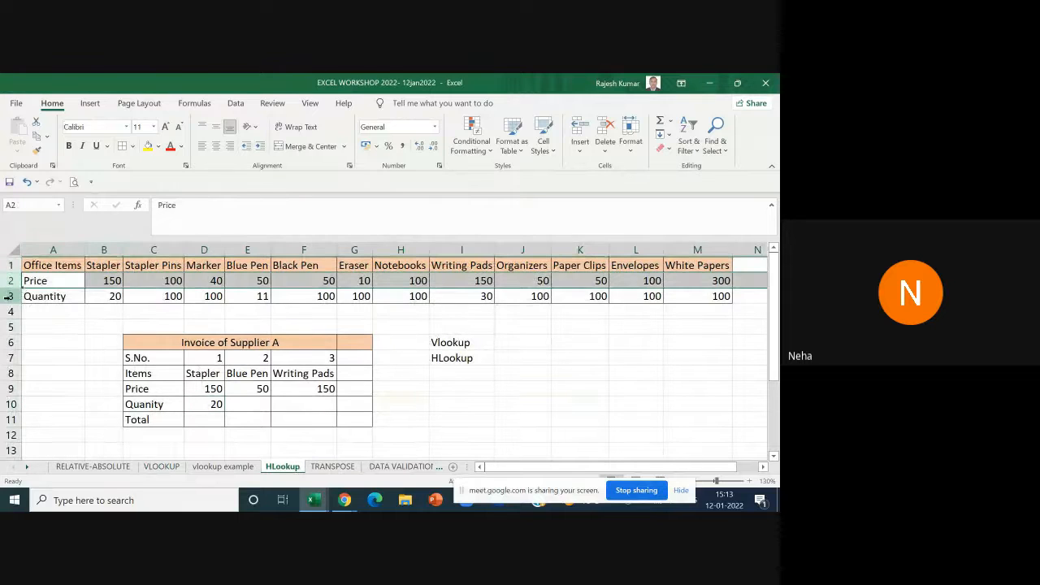
left_click(10, 296)
left_click(10, 265)
left_click(10, 281)
left_click(12, 296)
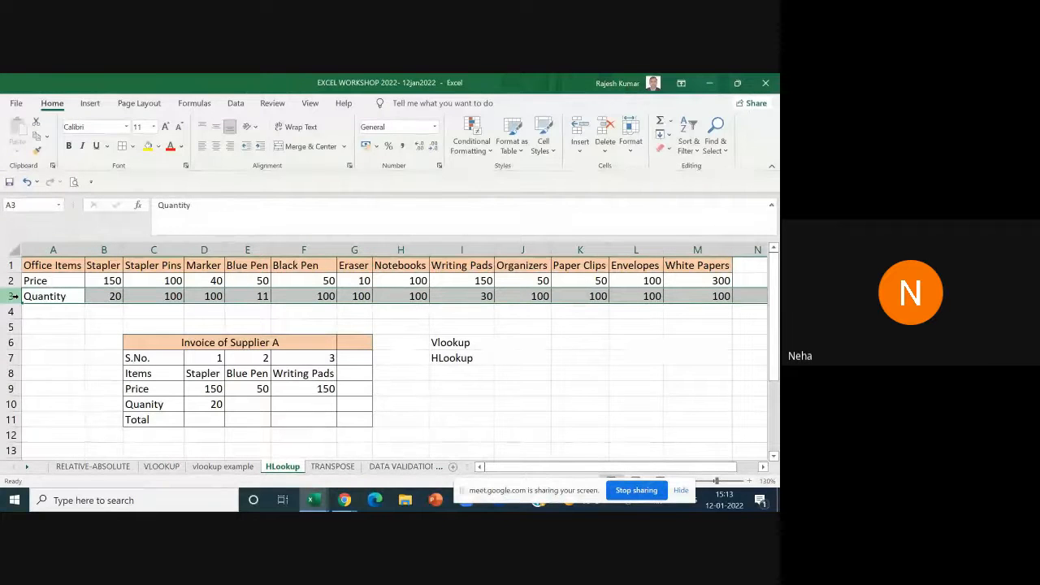
Step: Compare the price and quantity columns on the VLOOKUP sheet with the row-based table on the HLookup sheet
left_click(157, 467)
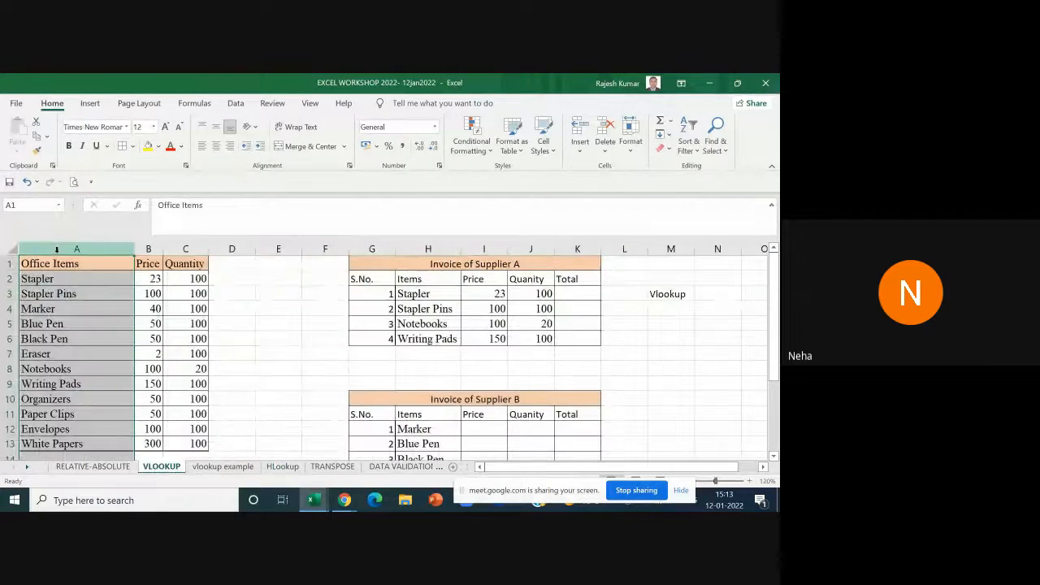
left_click(148, 248)
left_click(185, 249)
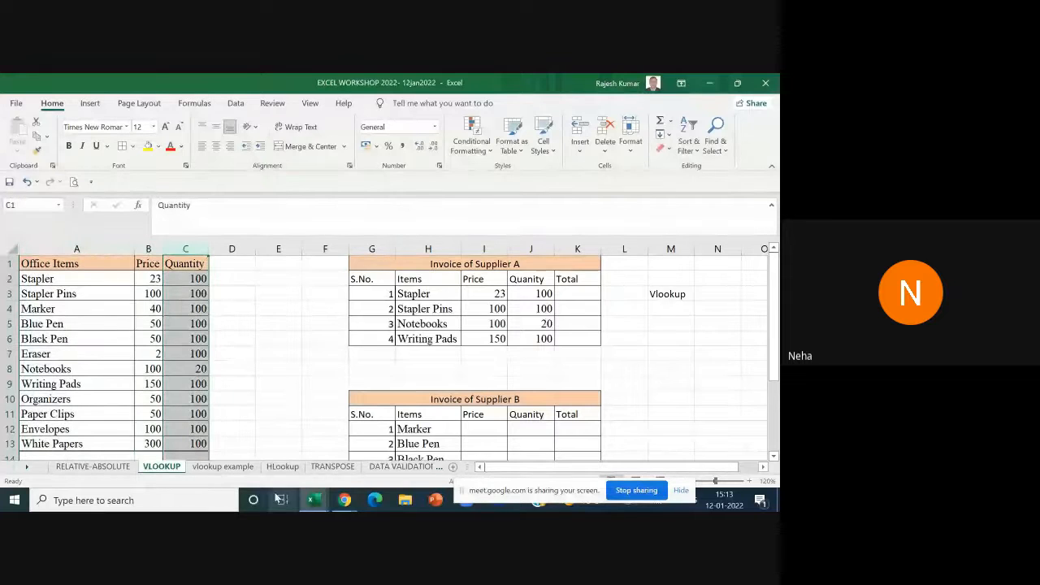
left_click(283, 468)
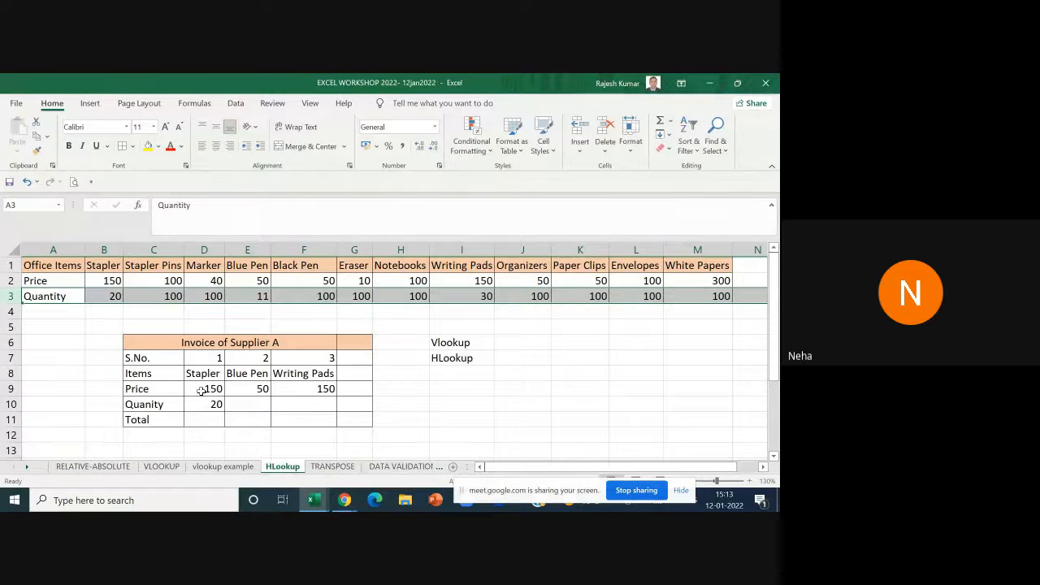
Step: Clear the price and quantity cells D9:G10 in the Supplier A invoice
left_click_drag(204, 388, 356, 405)
key("Delete")
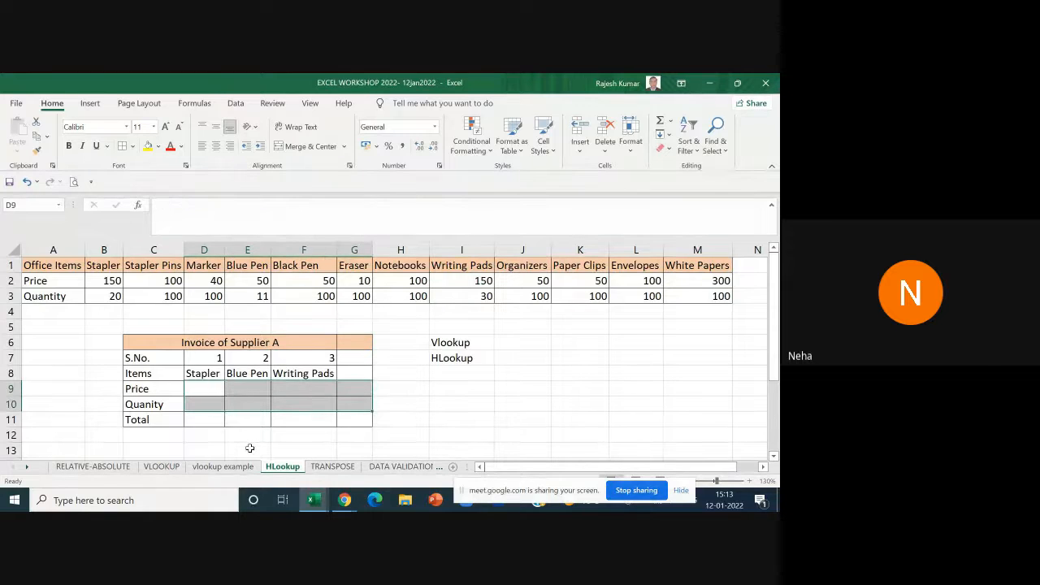
Step: Enter =HLOOKUP(D8, A1:M3, 2,FALSE) in D9 to look up the Stapler price with an exact match
left_click(207, 385)
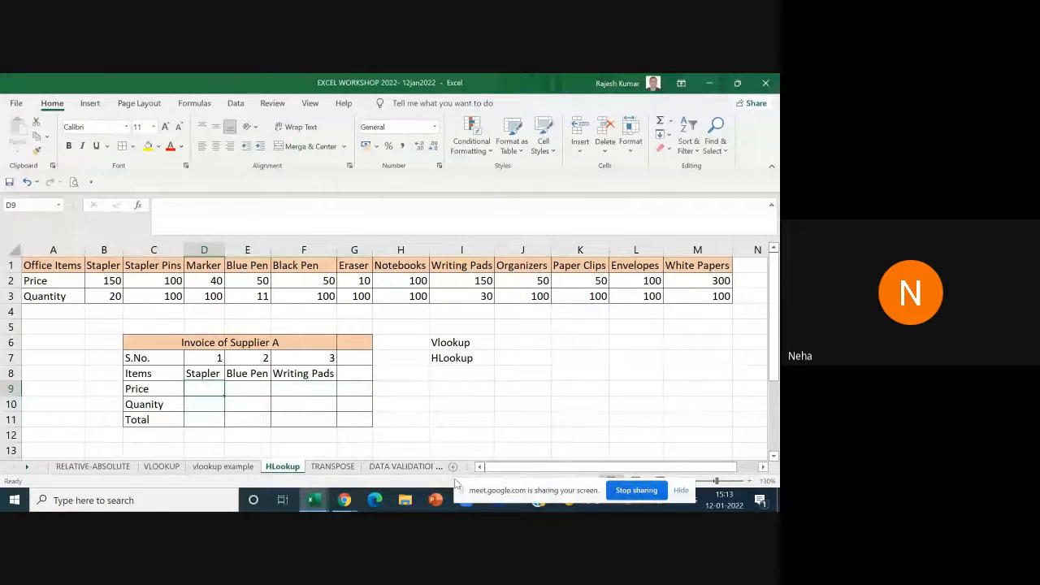
type("=")
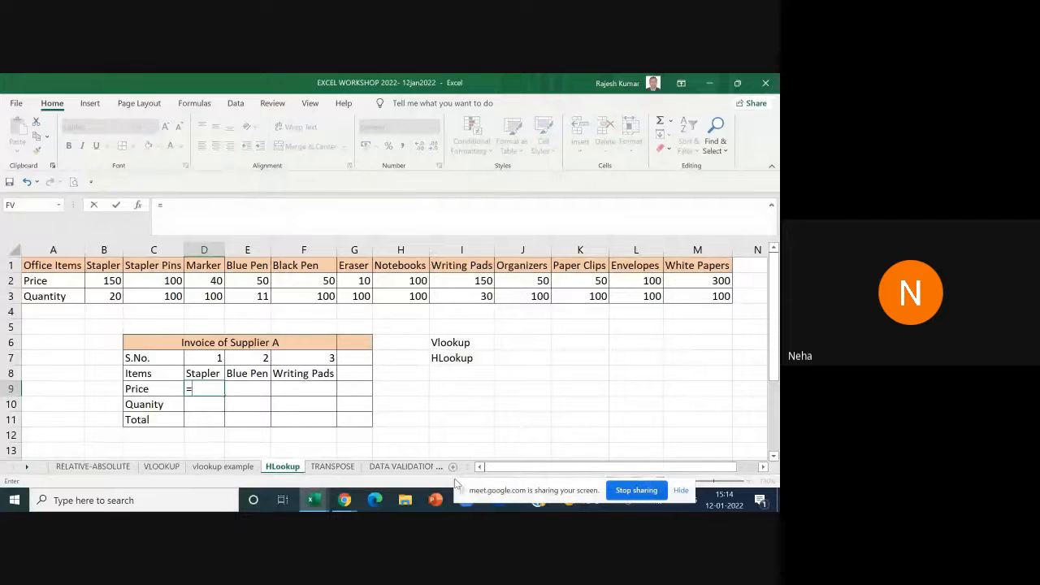
type("hl")
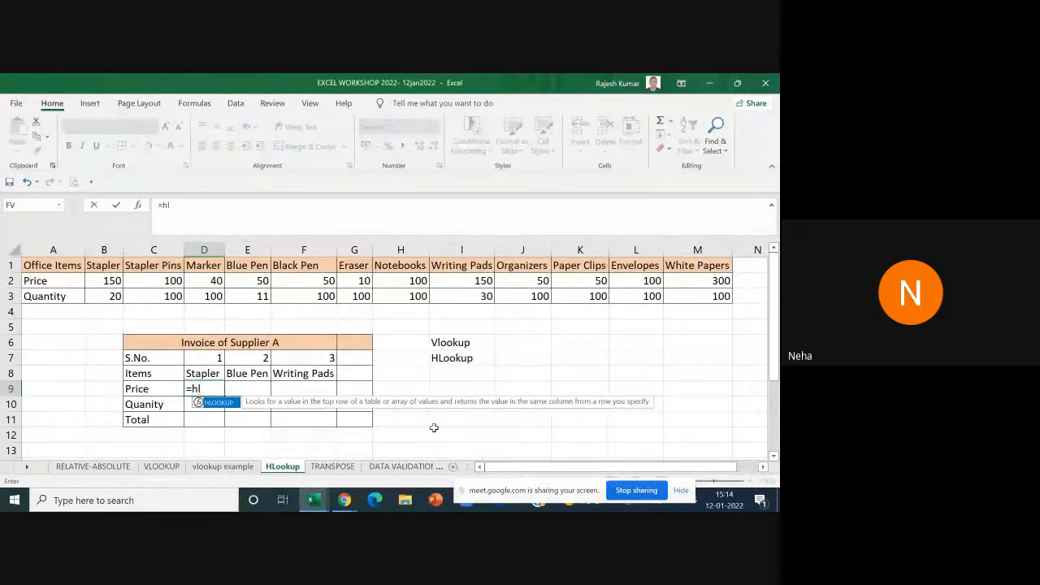
double_click(218, 403)
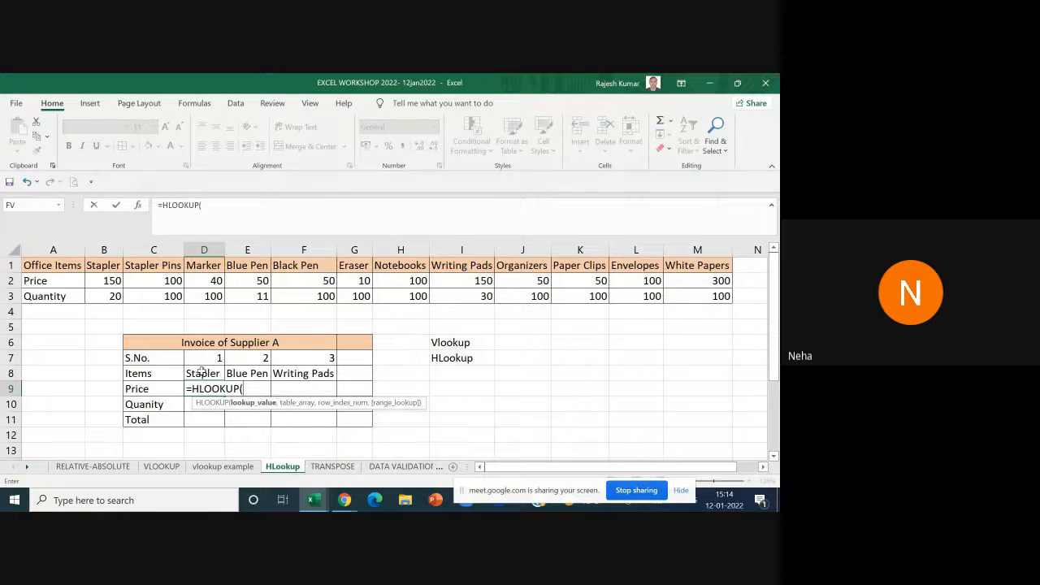
left_click(201, 370)
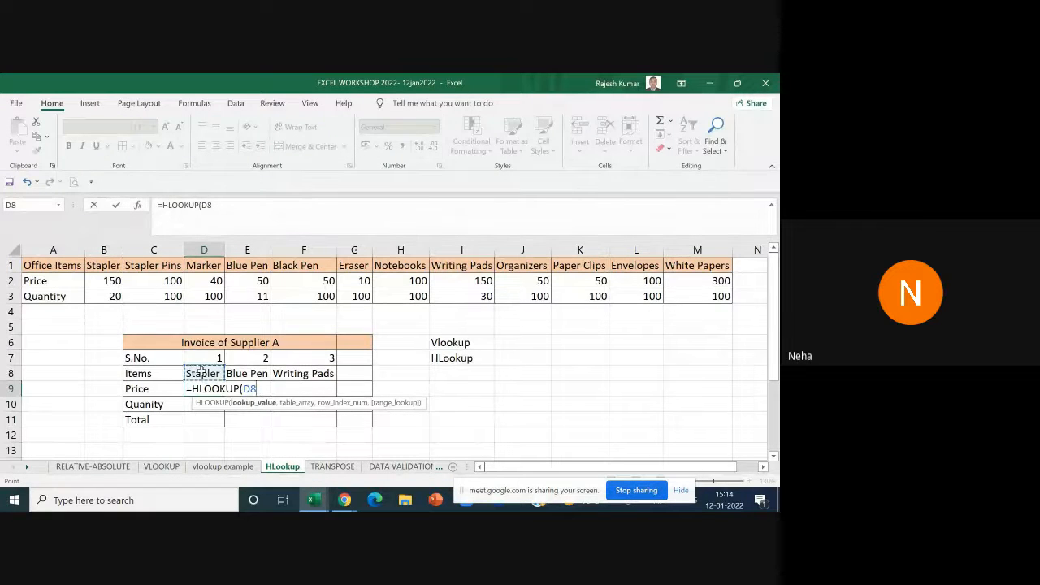
type(",")
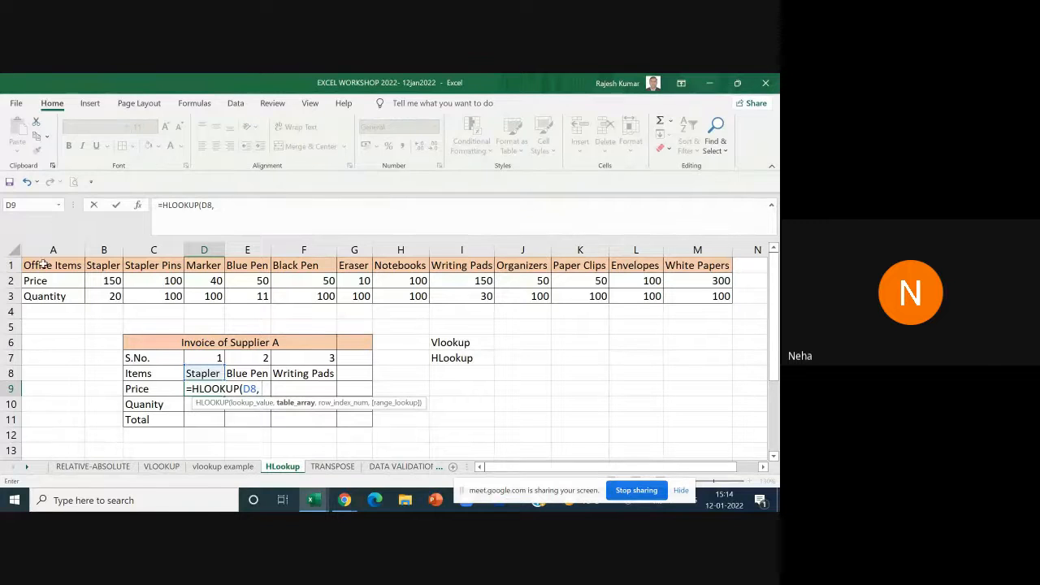
left_click_drag(45, 267, 695, 290)
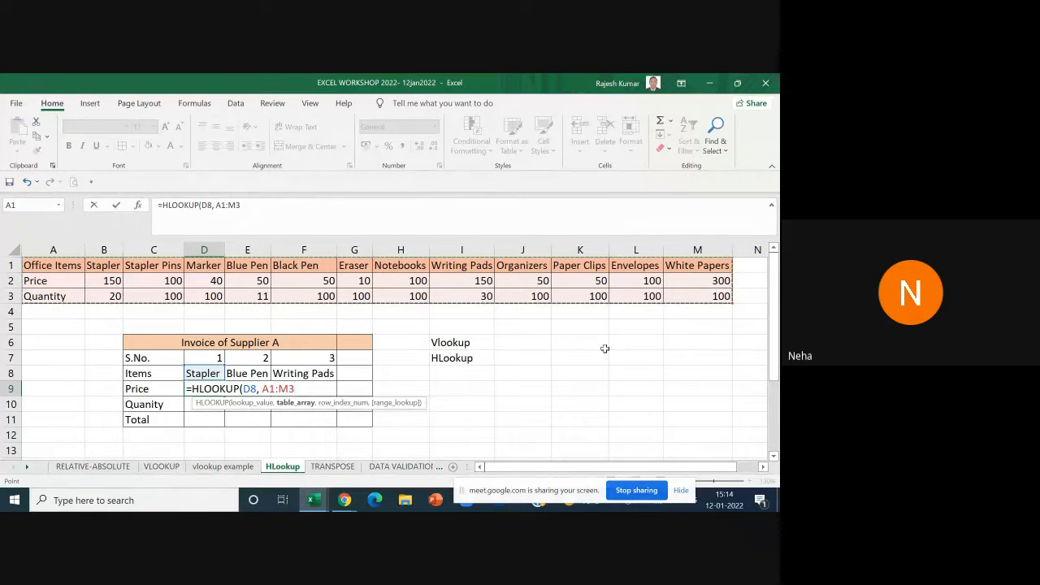
type(",")
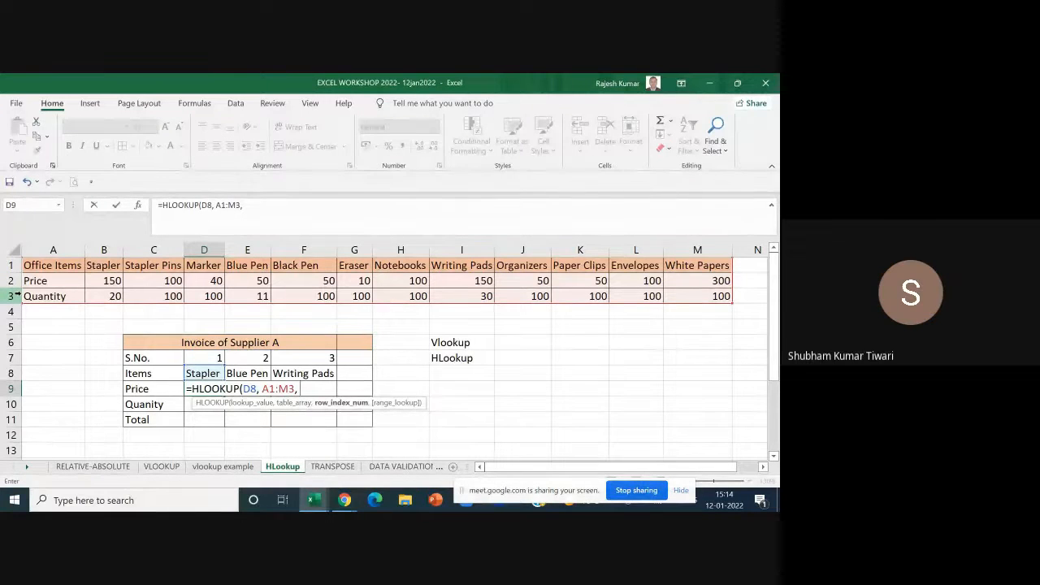
type("2")
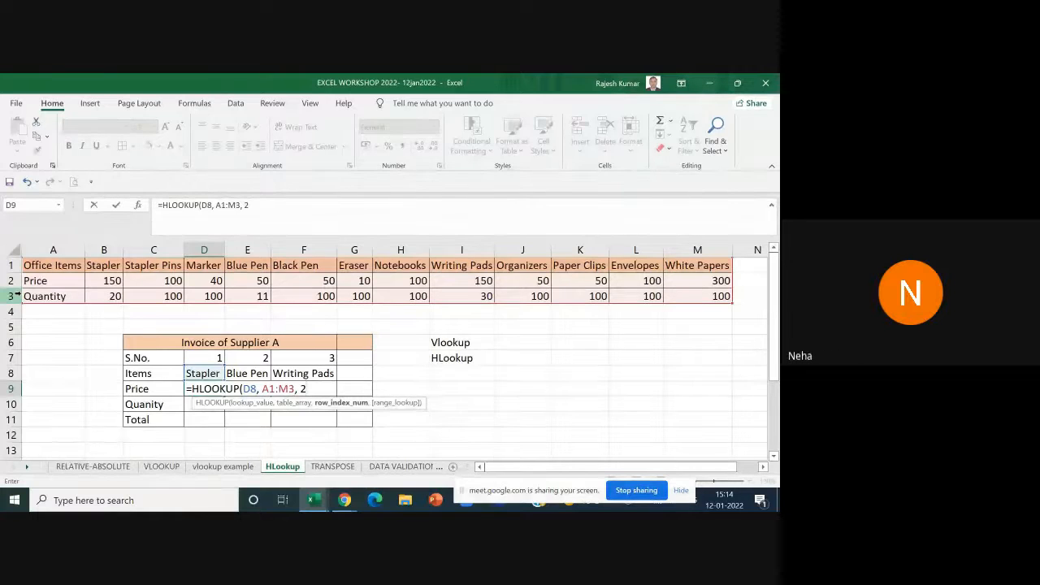
type(",")
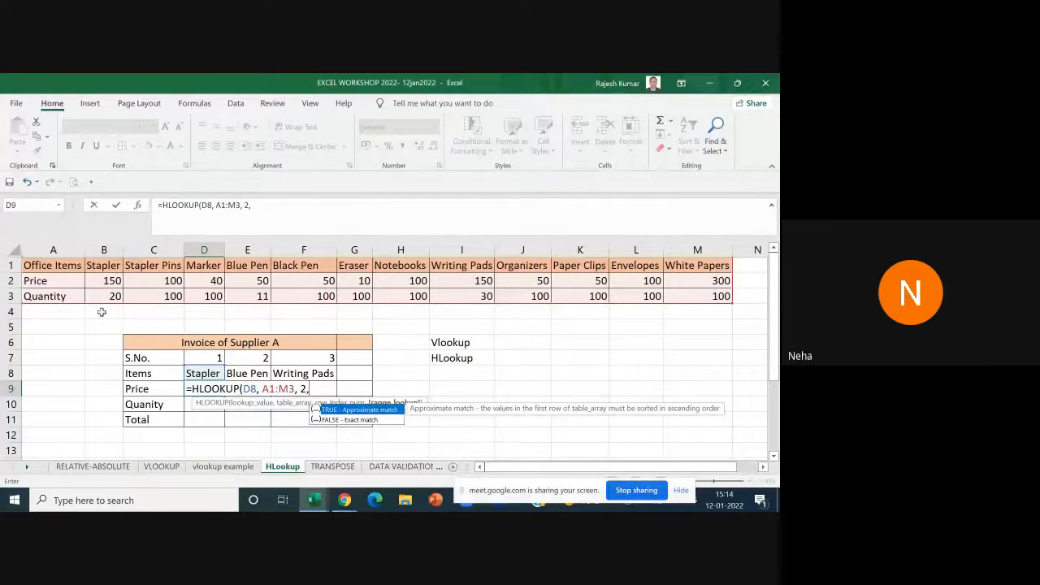
double_click(339, 420)
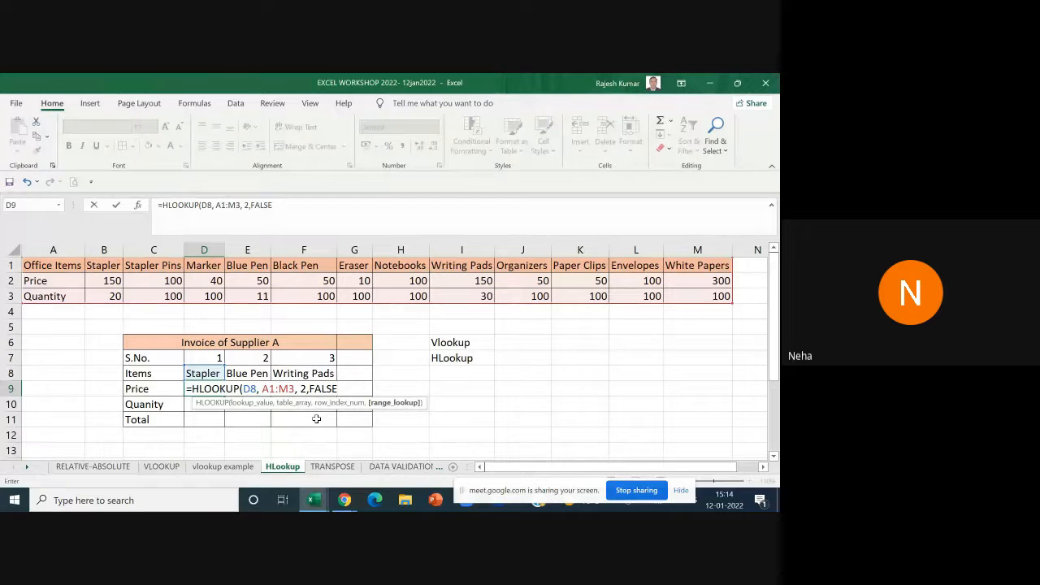
type(")")
key("Return")
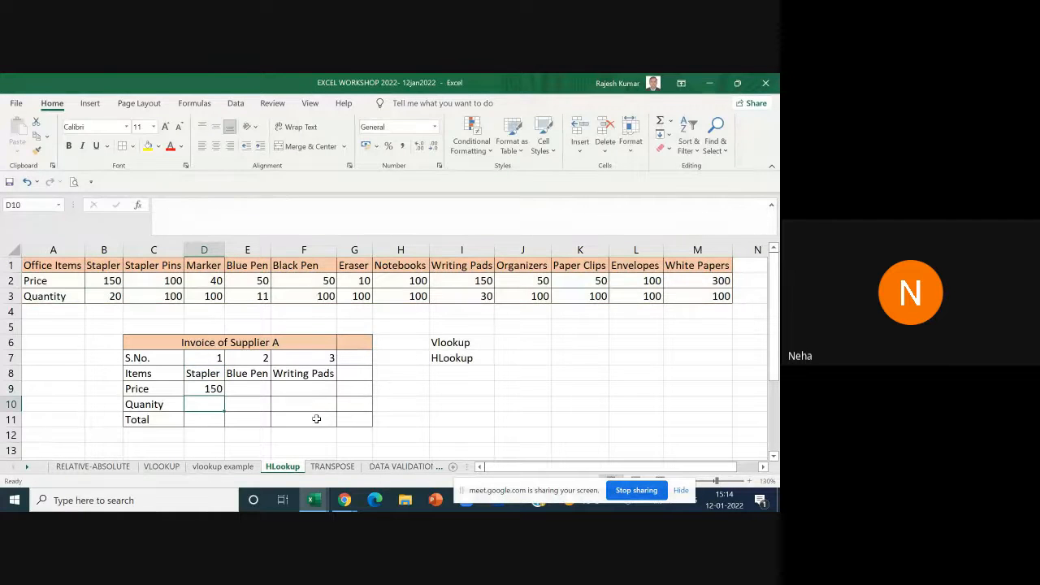
left_click(211, 388)
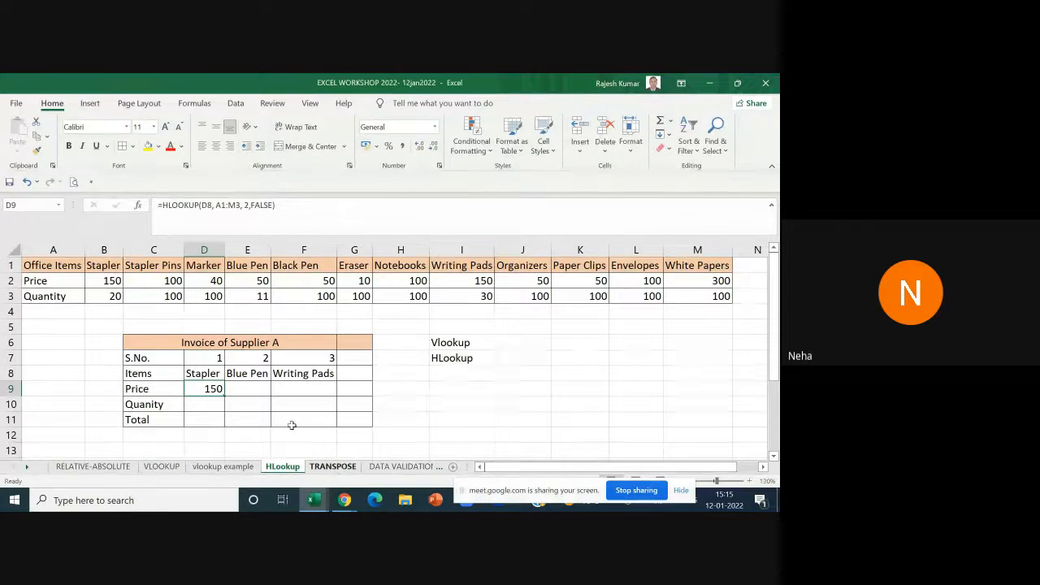
left_click(312, 390)
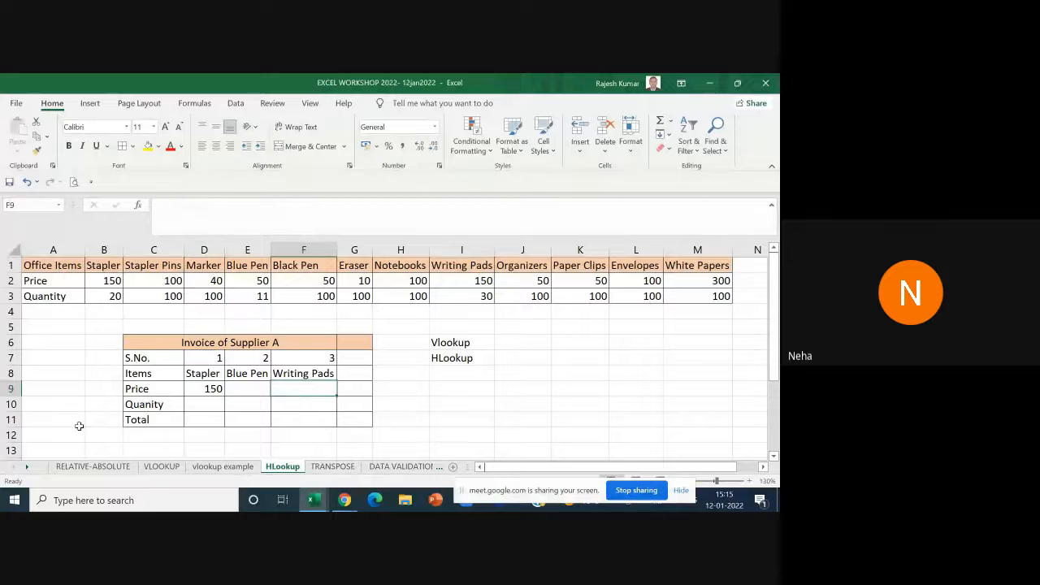
type("=")
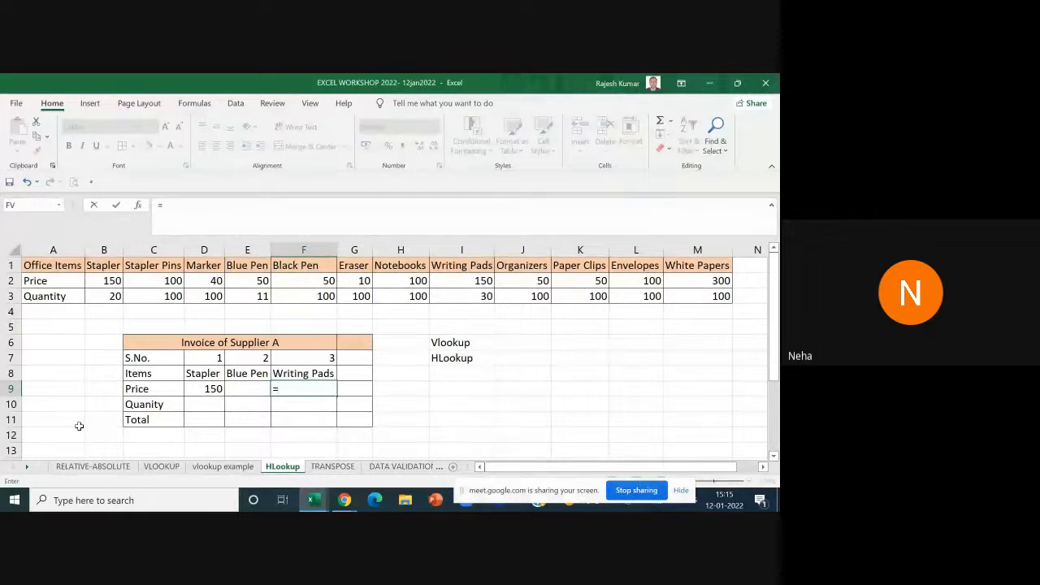
key("Escape")
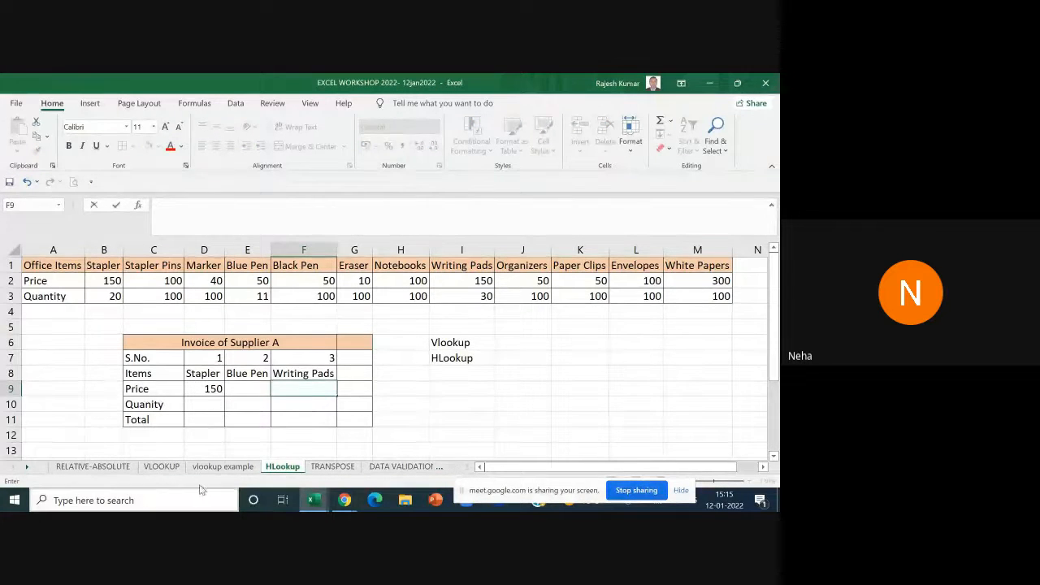
Step: Enter =HLOOKUP(F8, A1:M3,3,FALSE) in F10 to look up the Writing Pads quantity with an exact match
left_click(285, 404)
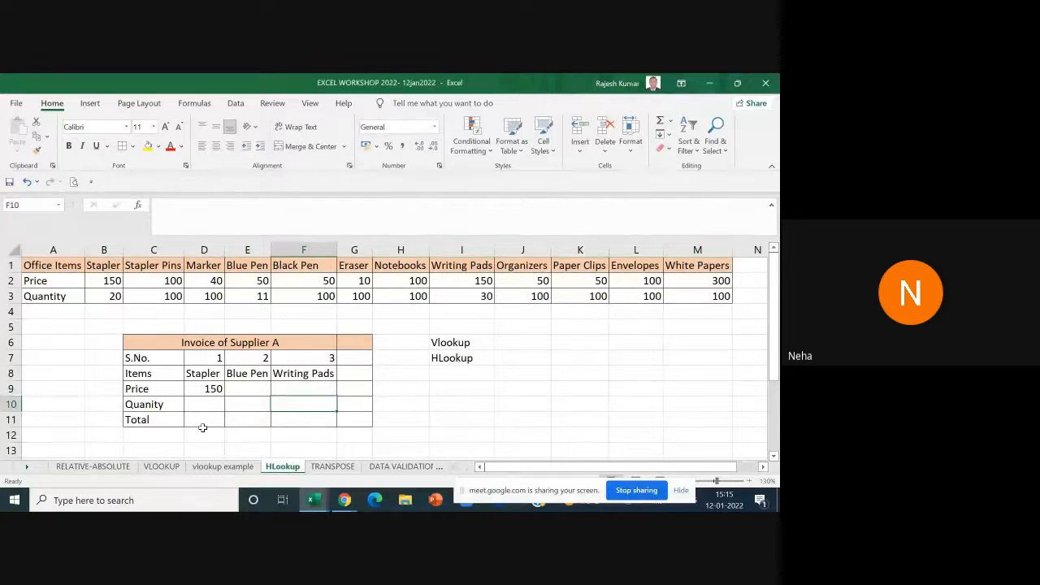
type("=")
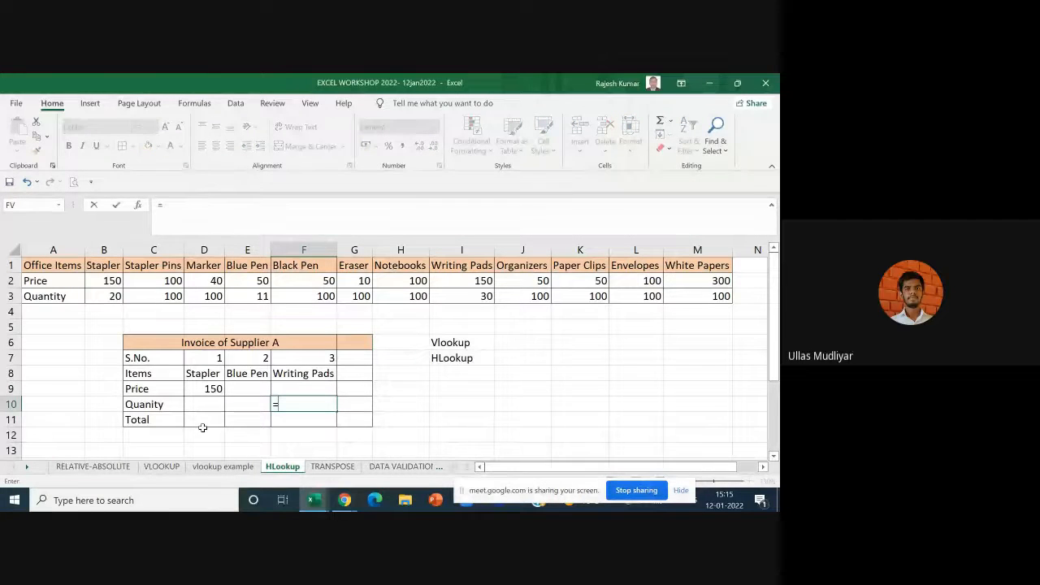
type("h")
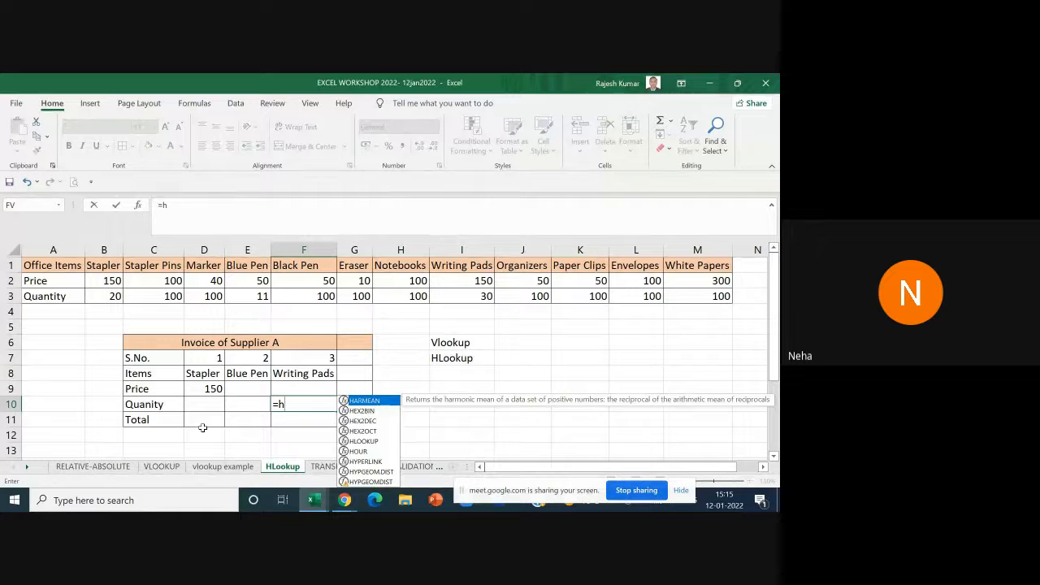
type("l")
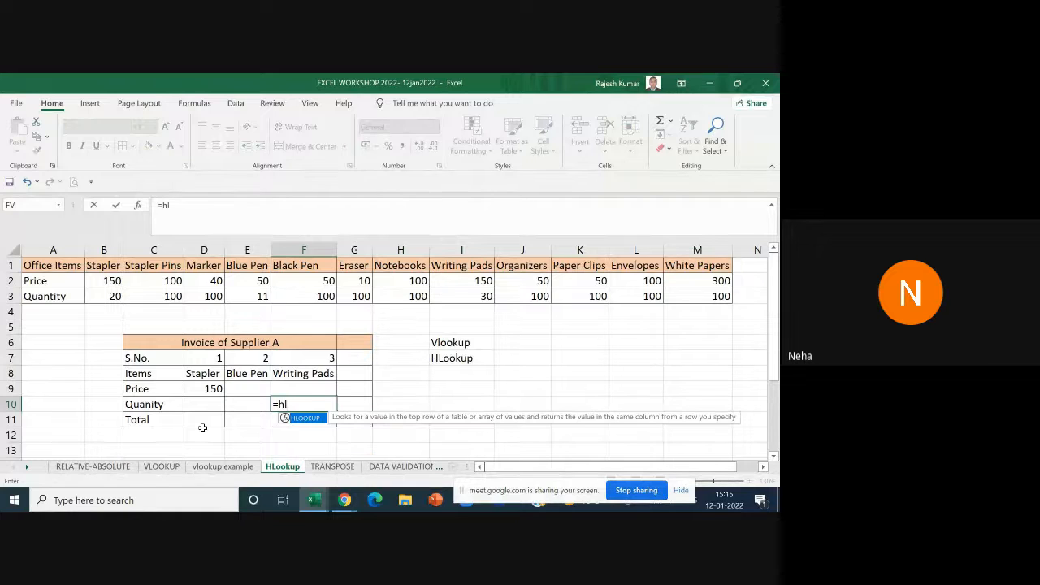
double_click(301, 420)
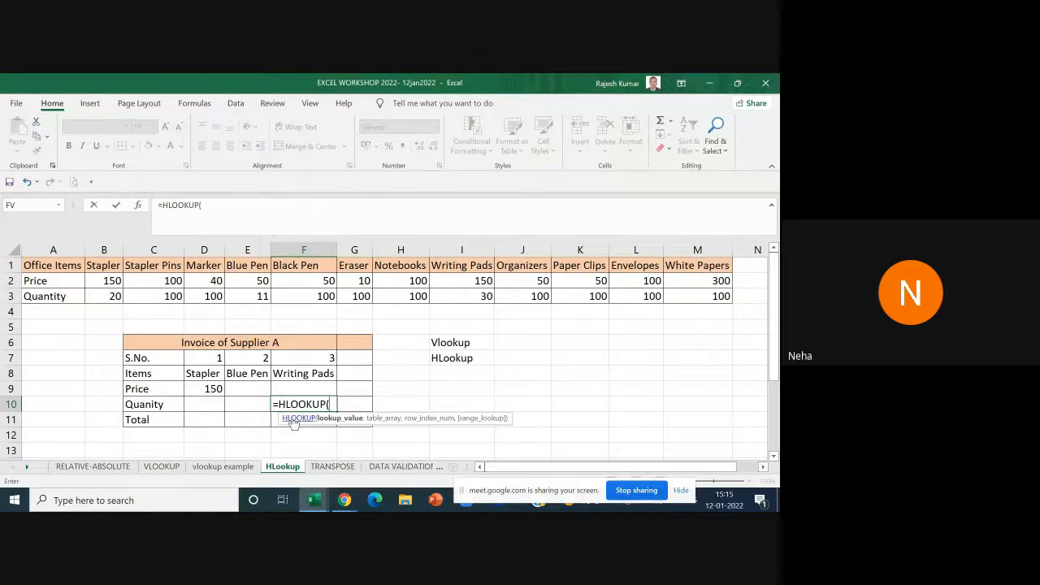
left_click(304, 376)
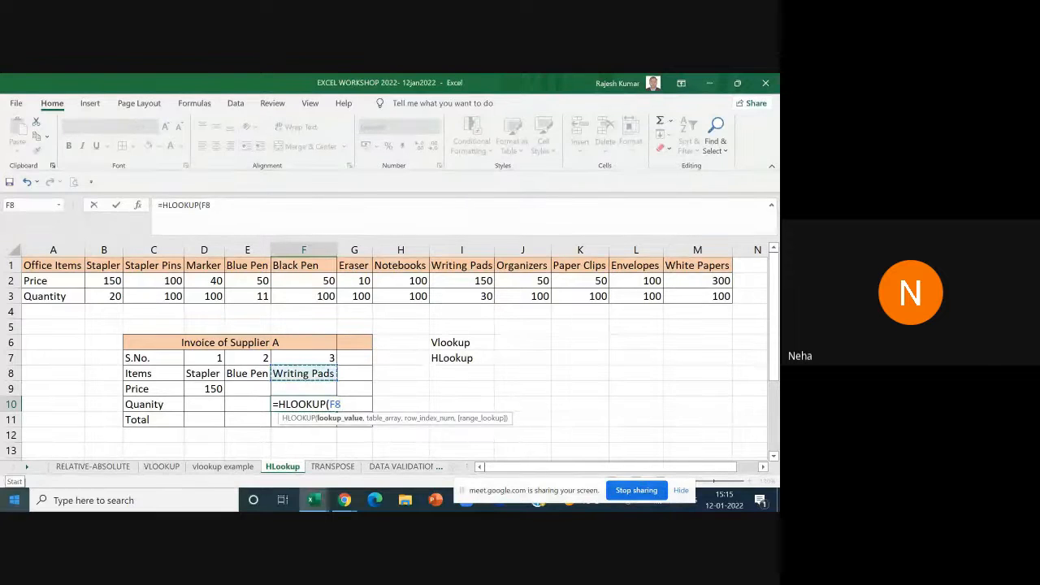
type(",")
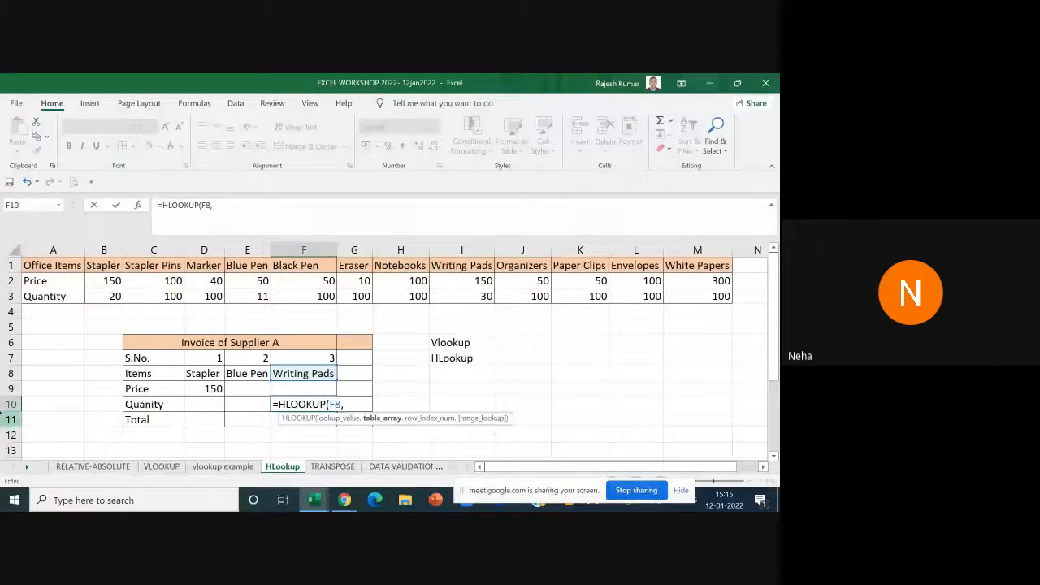
left_click_drag(51, 266, 715, 298)
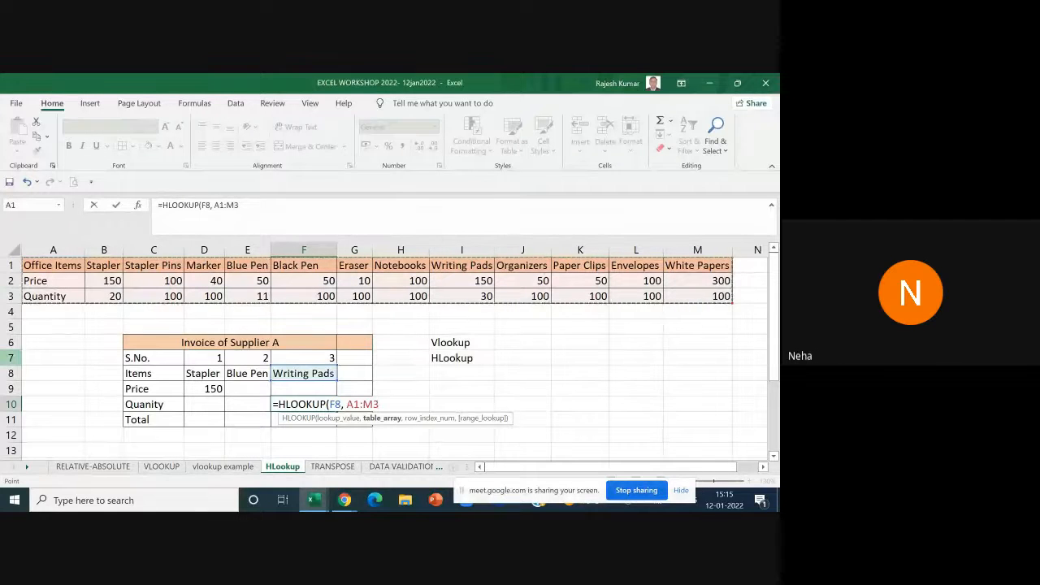
type(",")
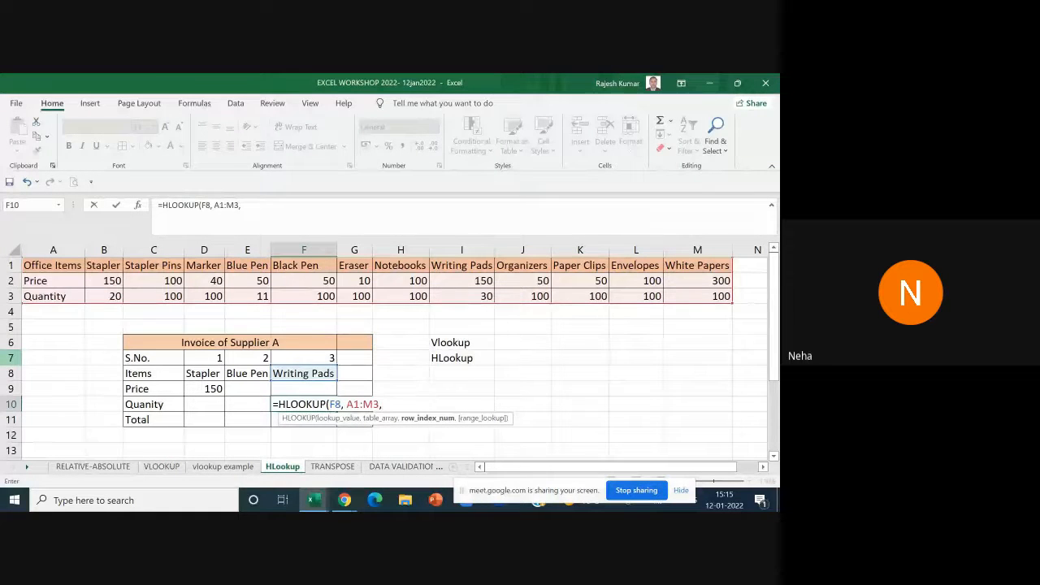
type("3,")
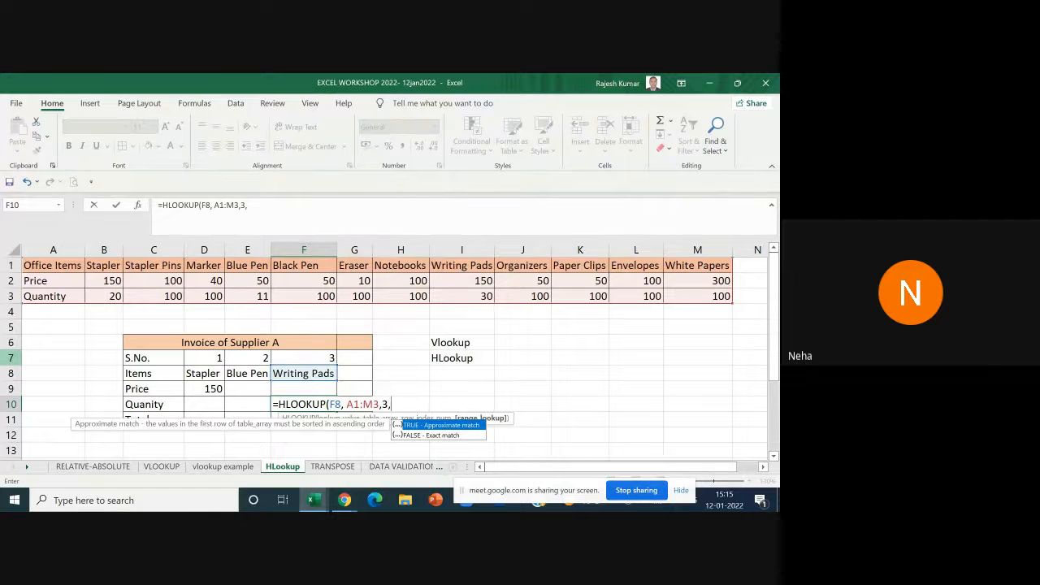
double_click(417, 436)
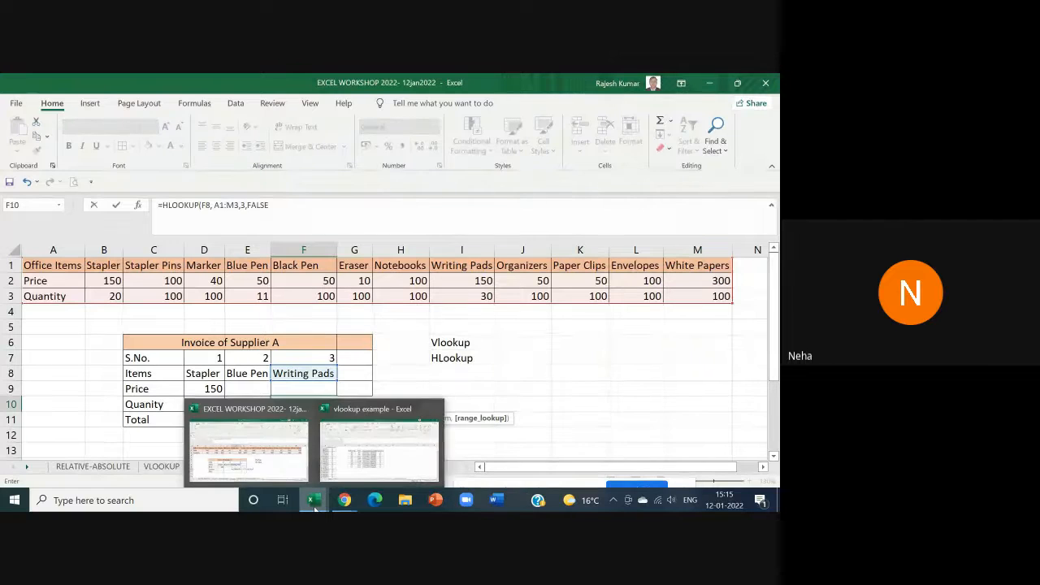
type(")")
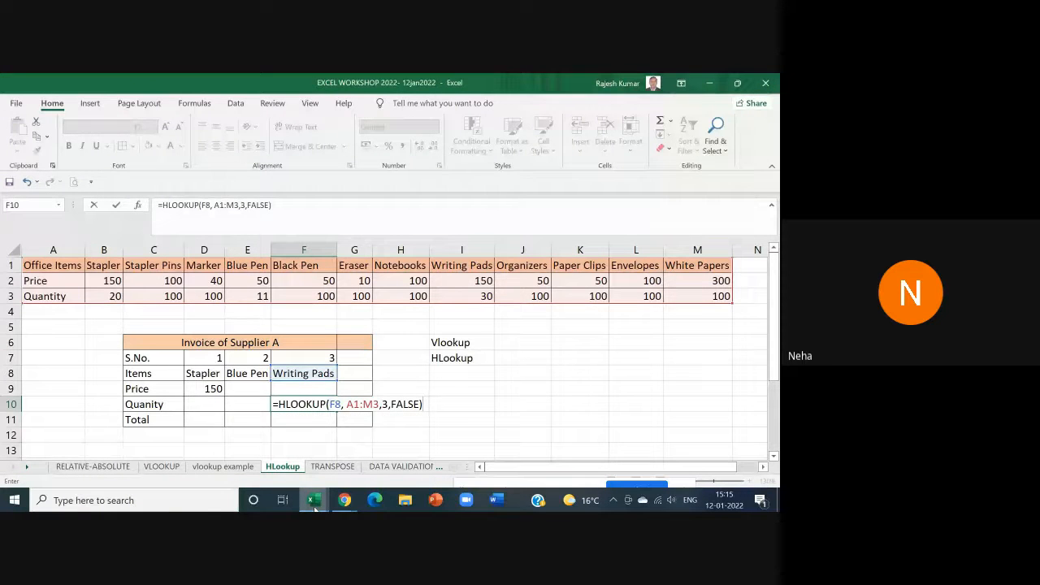
key("Return")
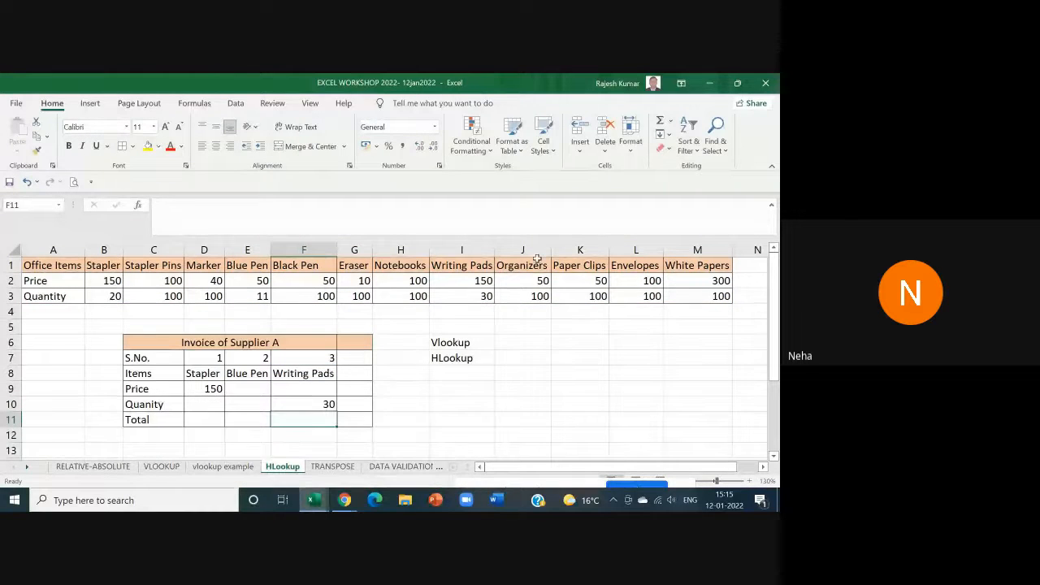
Step: Highlight the Writing Pads quantity in cell I3 with yellow fill
left_click(485, 297)
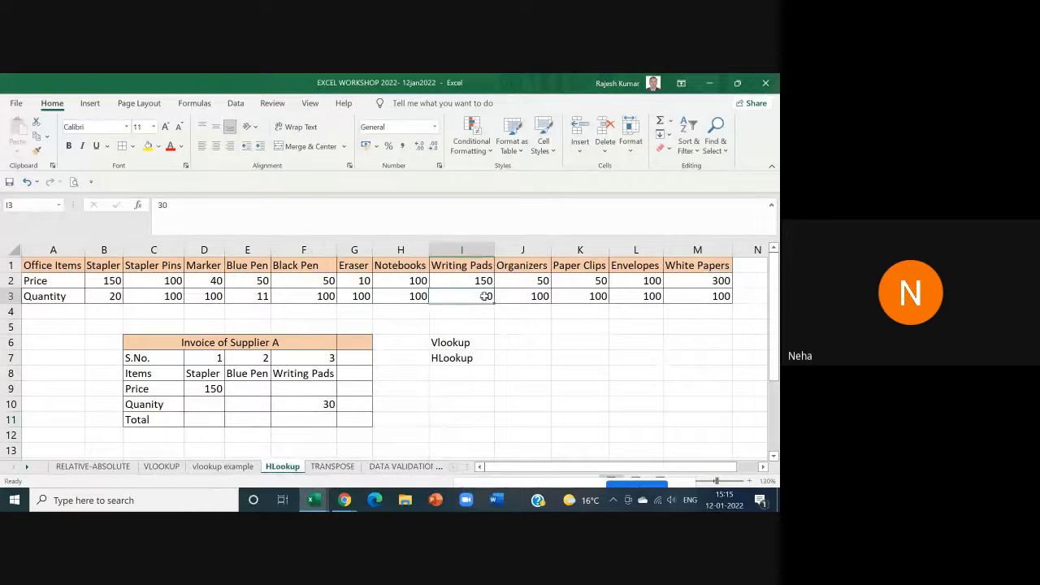
left_click(148, 145)
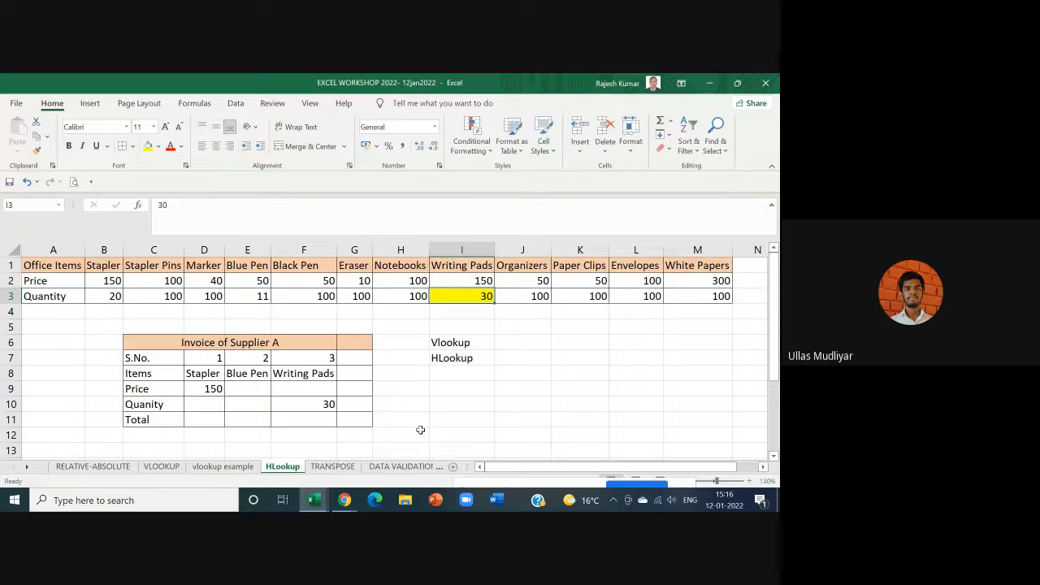
Step: Switch from the HLookup sheet to the TRANSPOSE sheet
left_click(332, 467)
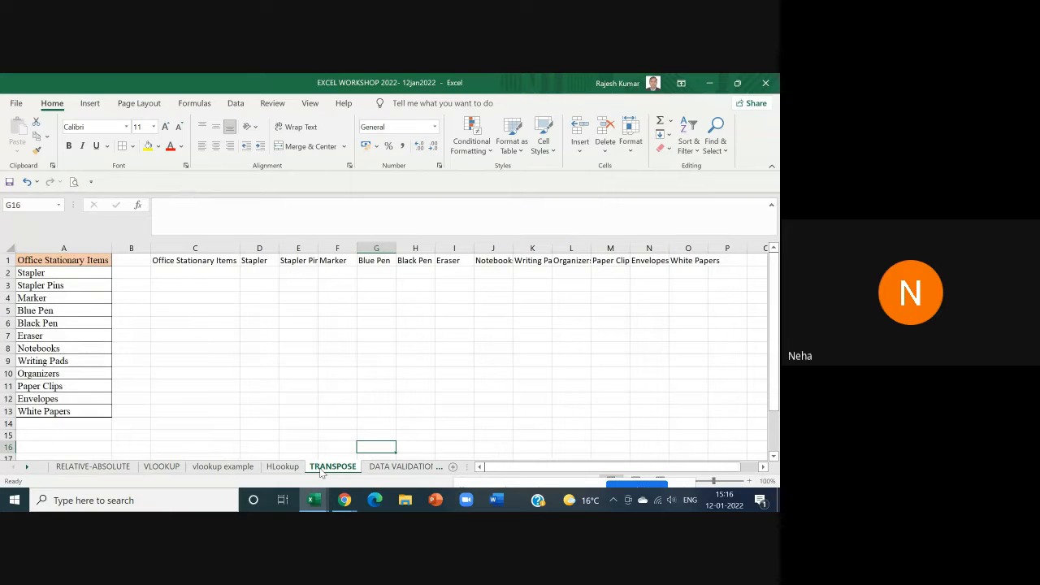
left_click(281, 467)
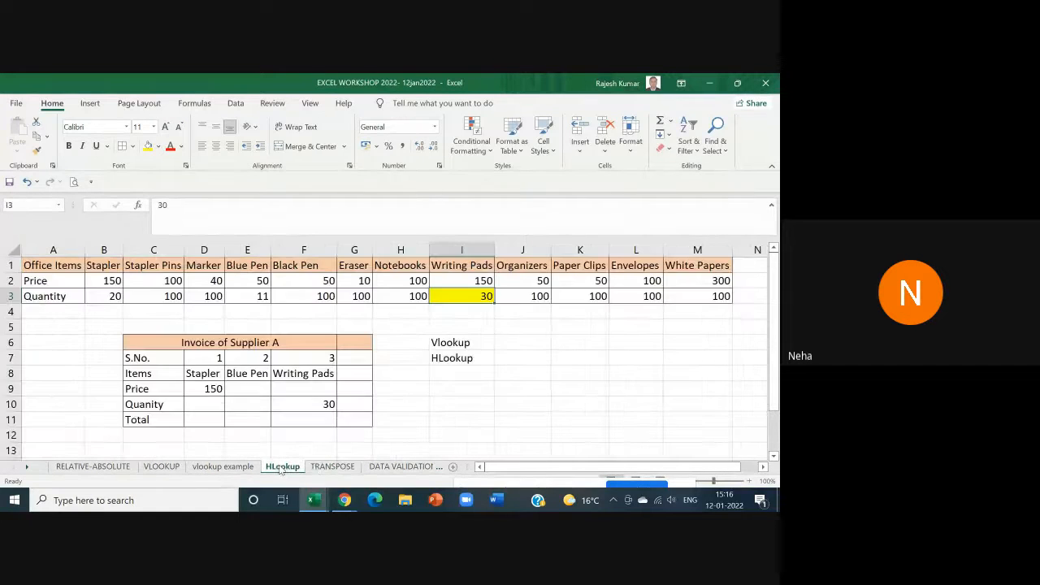
left_click(315, 468)
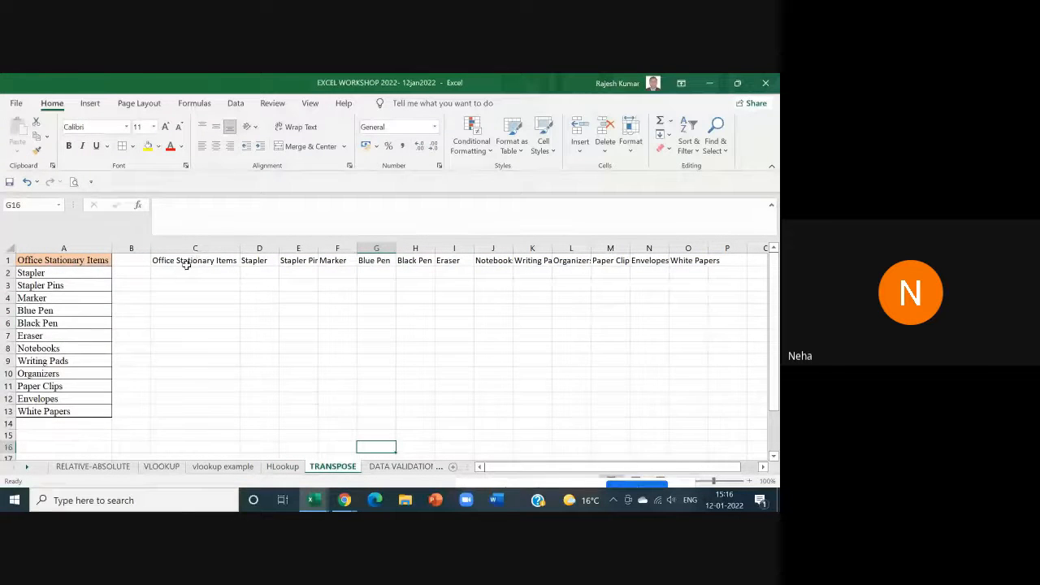
Step: Clear the existing transposed items from row 1, from C1 rightward, and select the source list's column A
left_click_drag(186, 261, 757, 262)
key("Delete")
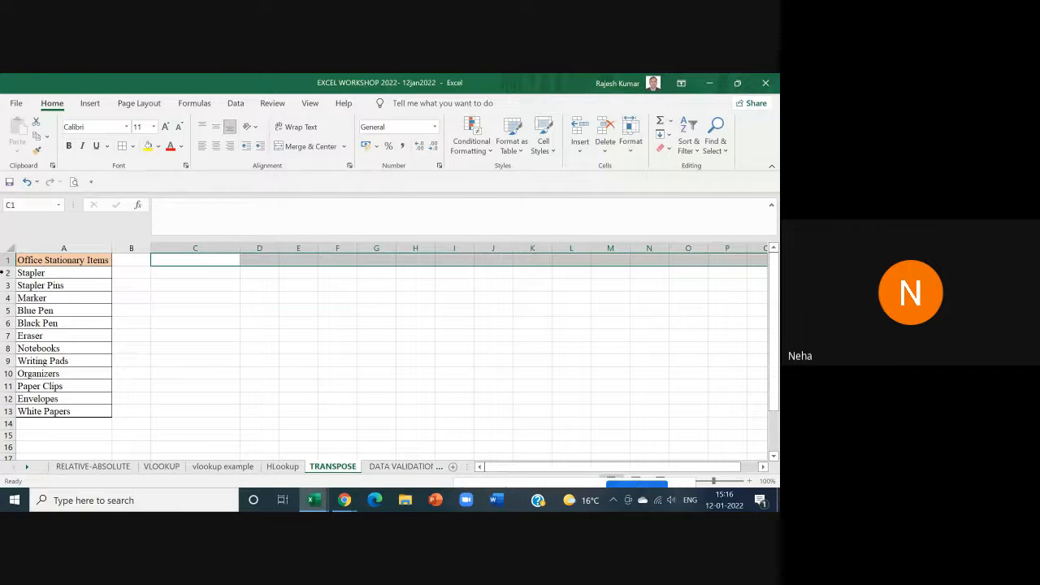
left_click(49, 260)
left_click_drag(49, 260, 47, 411)
left_click(48, 246)
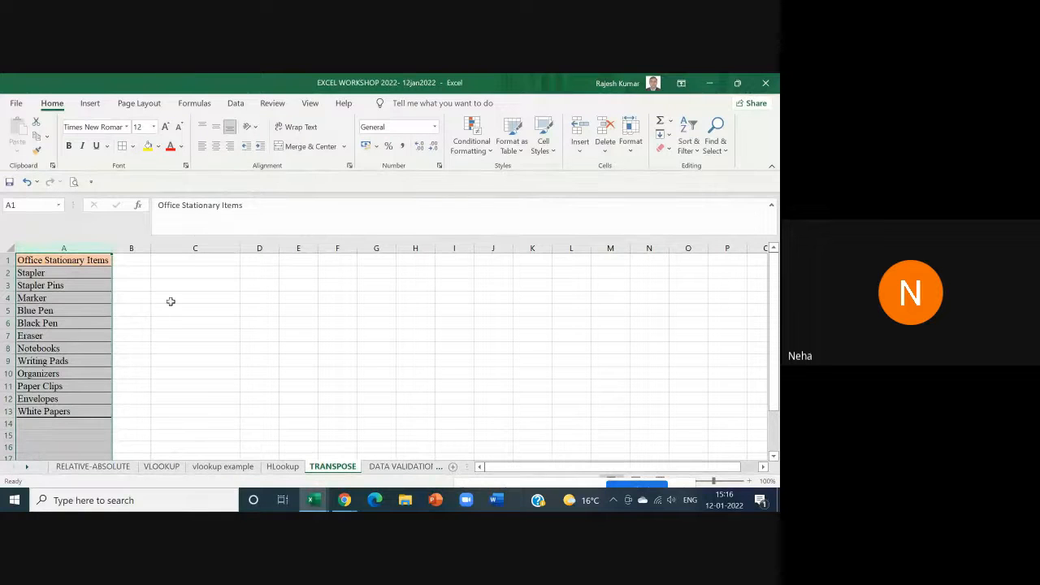
Step: Enter =TRANSPOSE(A1:A13) as an array formula across C1:O1, and clear that range again
left_click(194, 260)
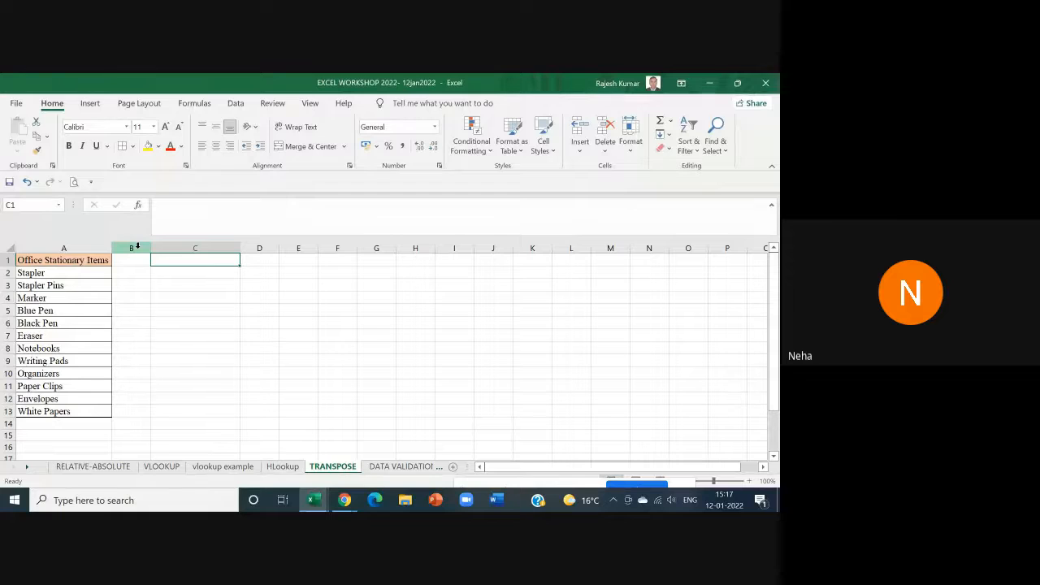
key("shift+Right")
key("shift+Right")
key("shift+Right")
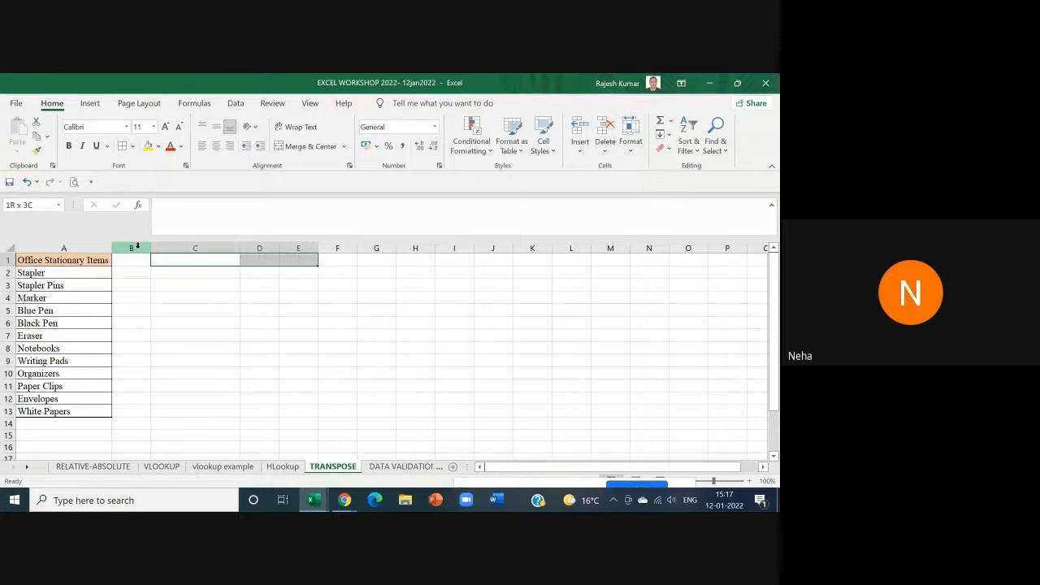
key("shift+Left")
key("shift+Left")
key("shift+Left")
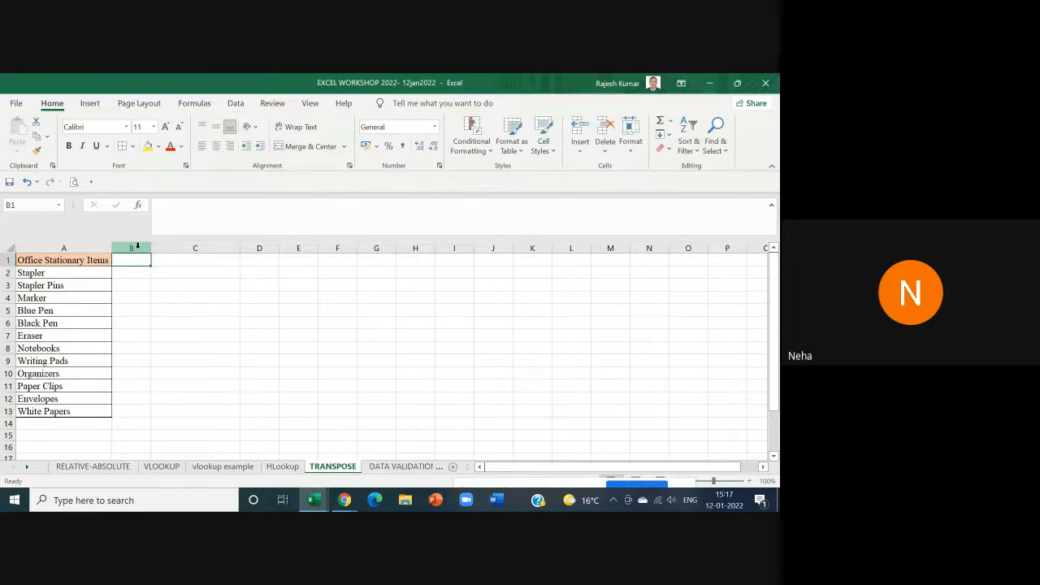
key("shift+Right")
key("shift+Right")
key("shift+Right")
key("shift+Right")
key("shift+Right")
key("shift+Right")
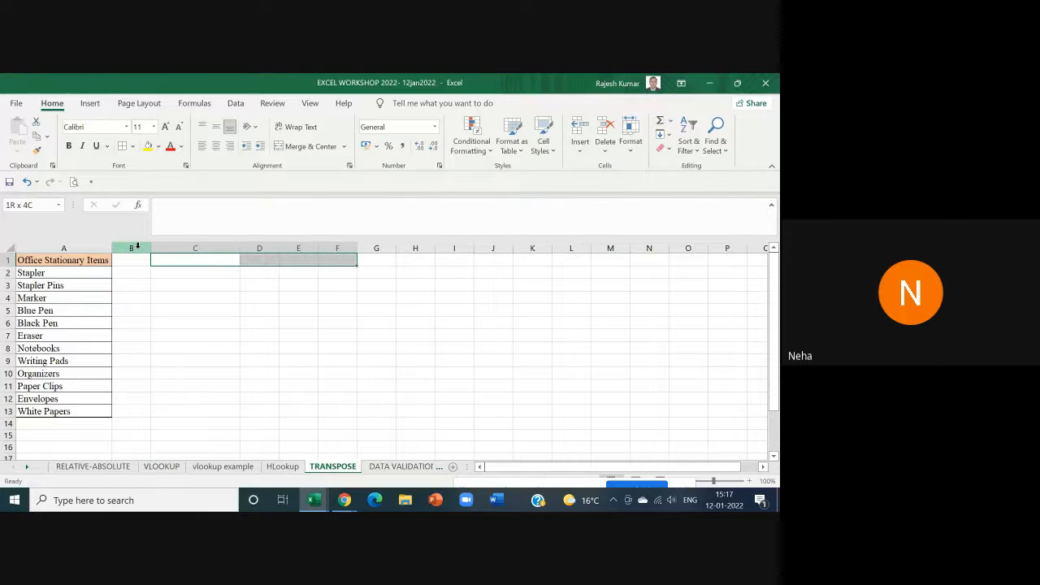
key("shift+Right")
key("shift+Right")
key("shift+Right")
key("shift+Right")
key("shift+Right")
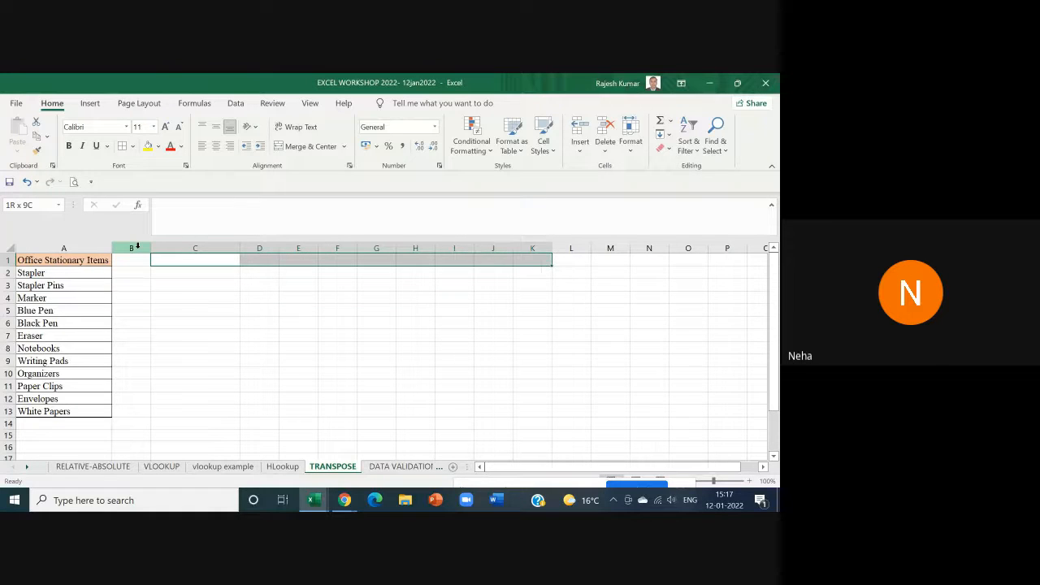
key("shift+Right")
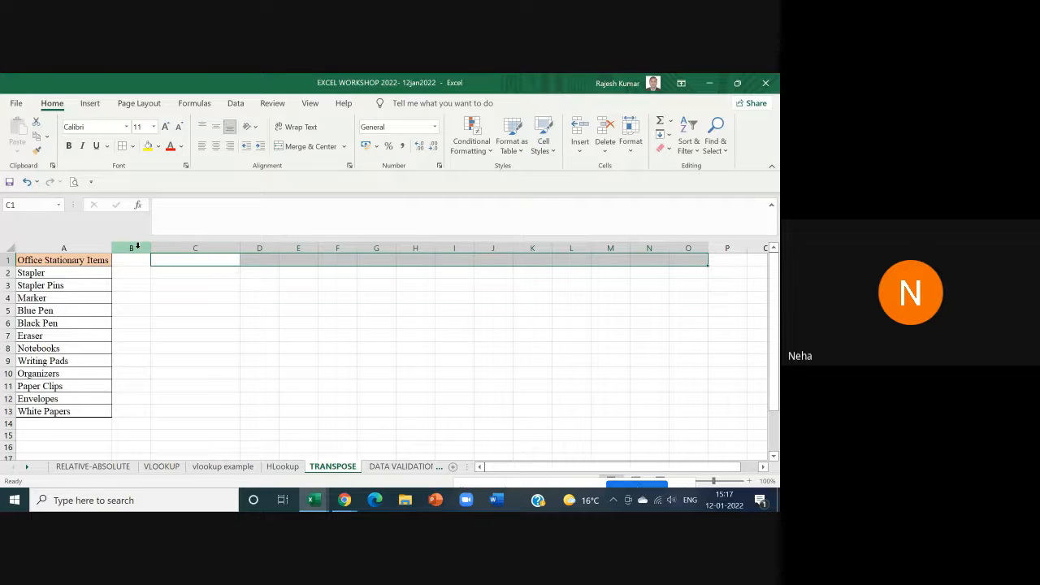
type("=tra")
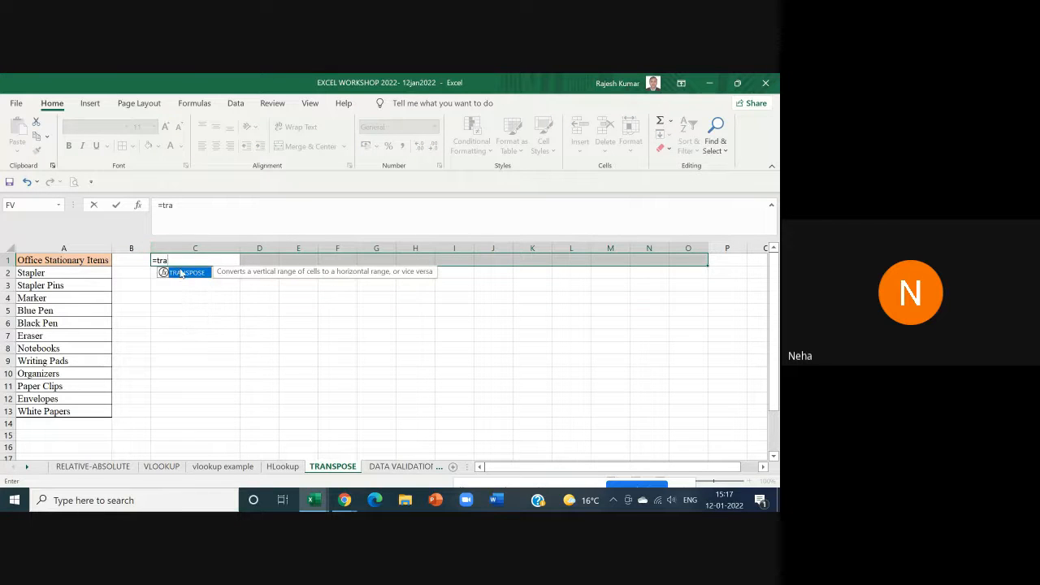
double_click(180, 273)
left_click_drag(106, 260, 84, 406)
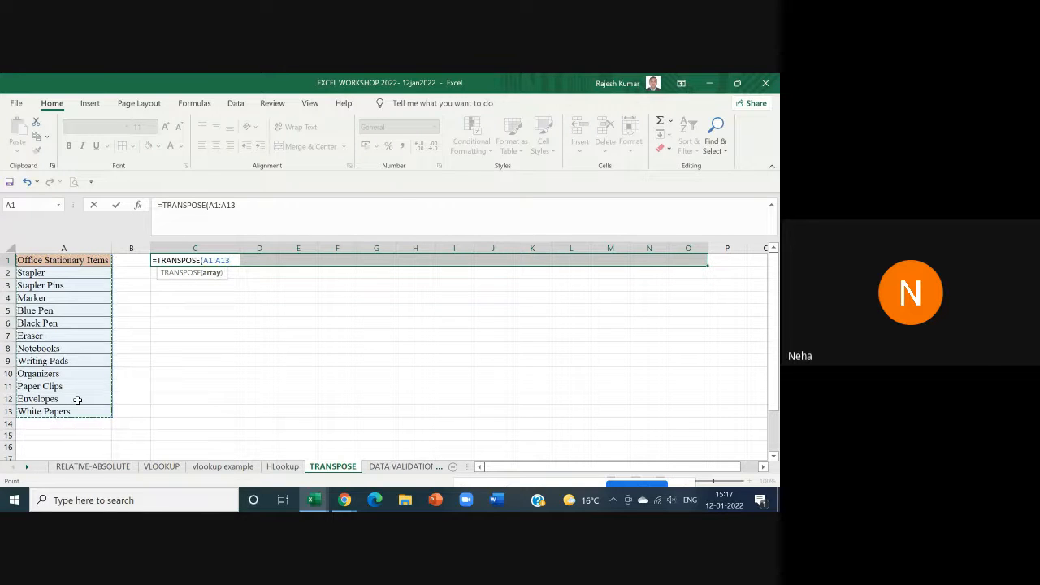
type(")")
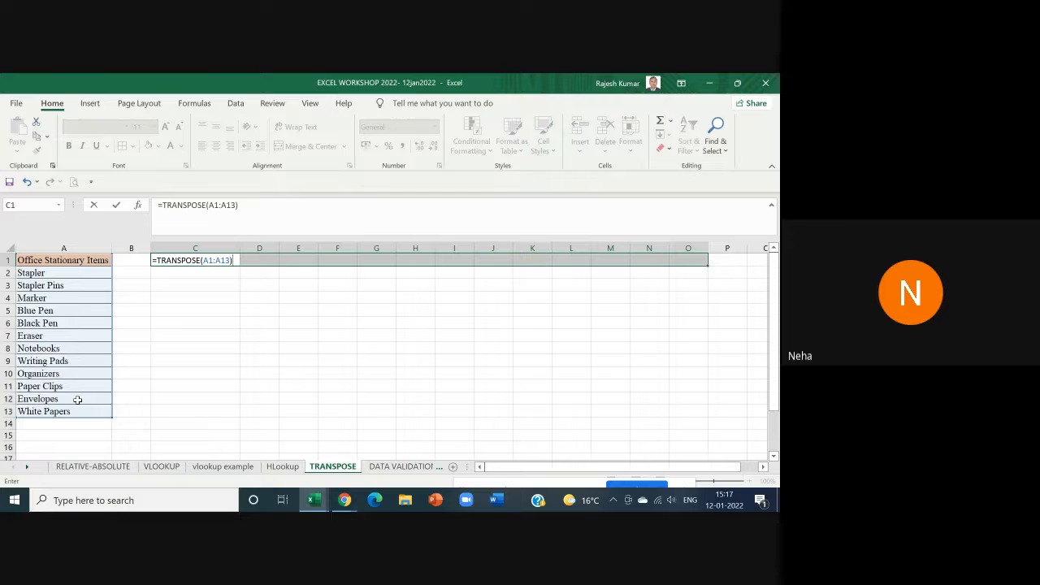
key("ctrl+shift+Return")
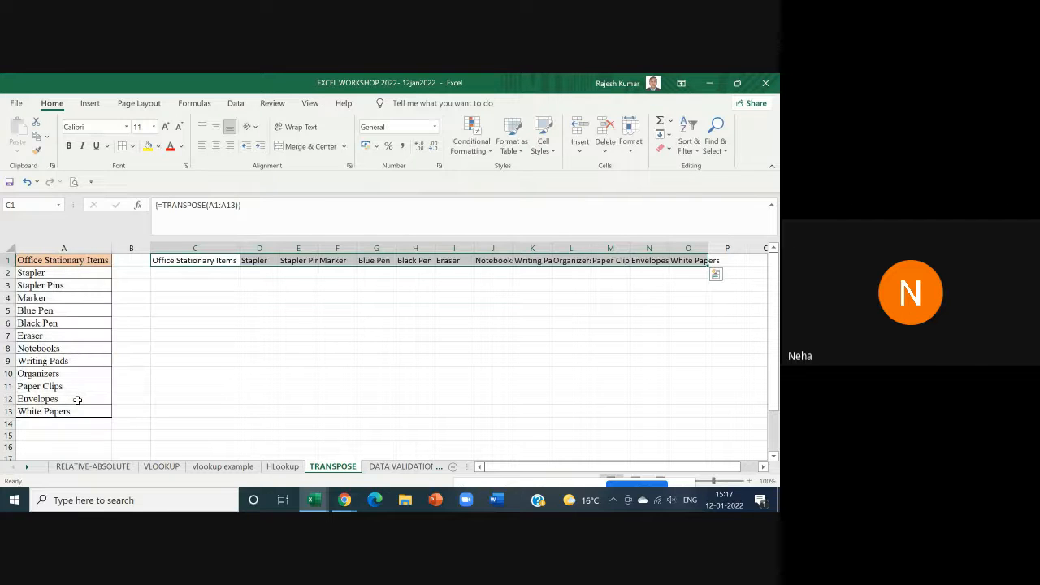
key("Delete")
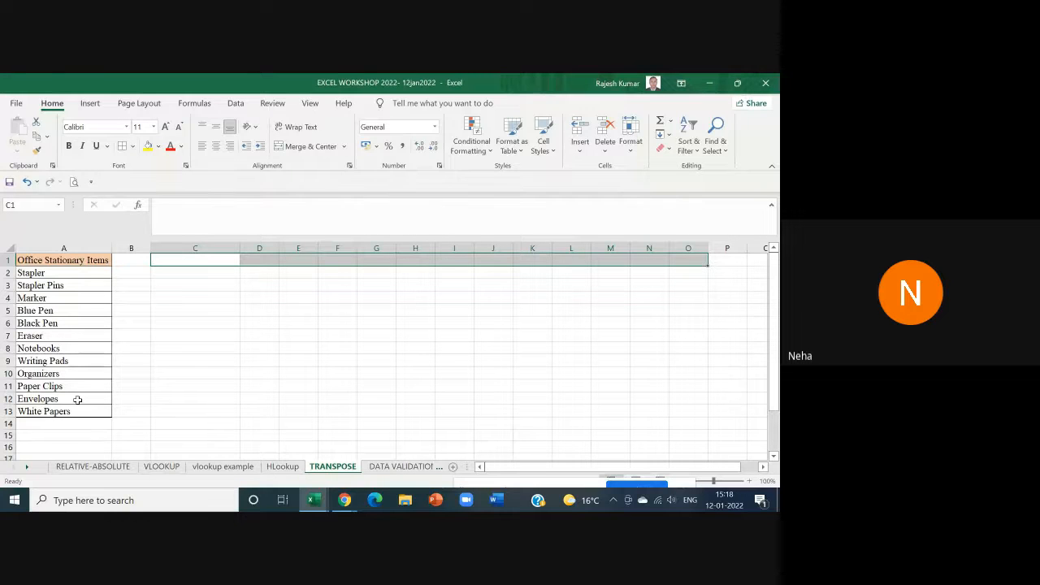
Step: Transpose the Office Stationary Items list into row 1 by entering the array formula =TRANSPOSE(A1:A13) across C1:O1
left_click(186, 299)
left_click_drag(78, 260, 83, 412)
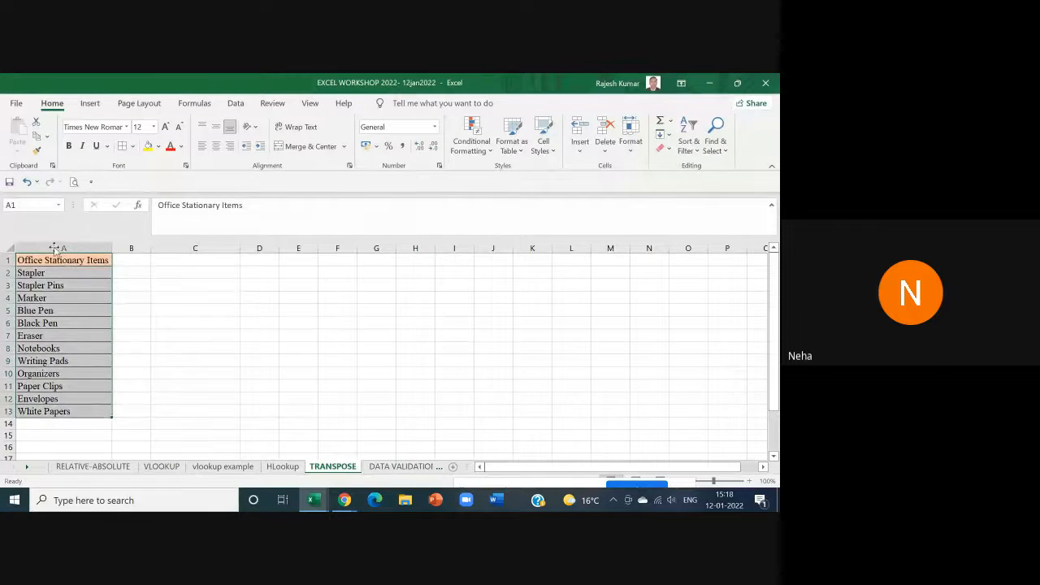
left_click(197, 261)
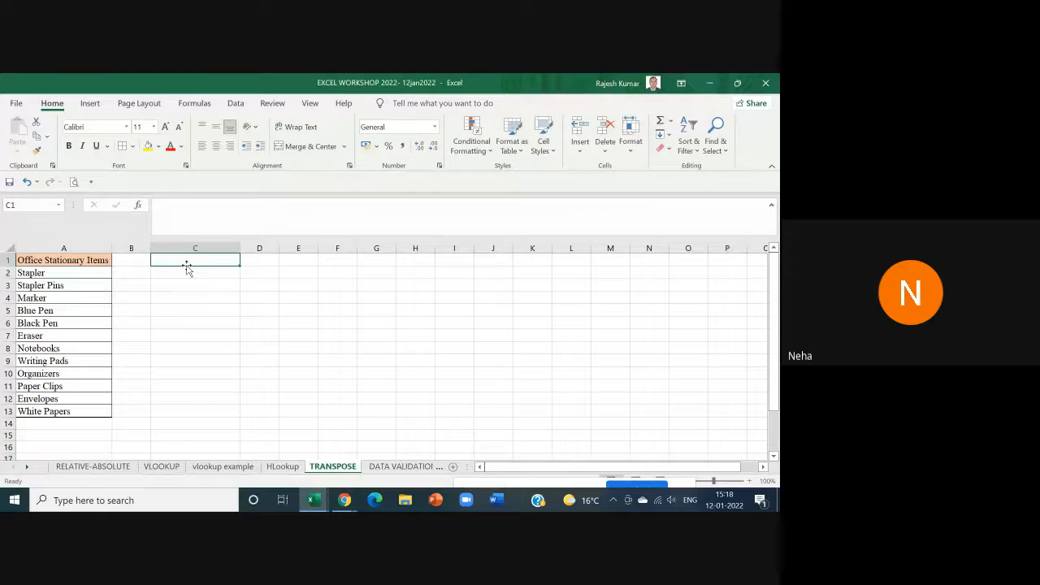
key("shift+Right")
key("shift+Right")
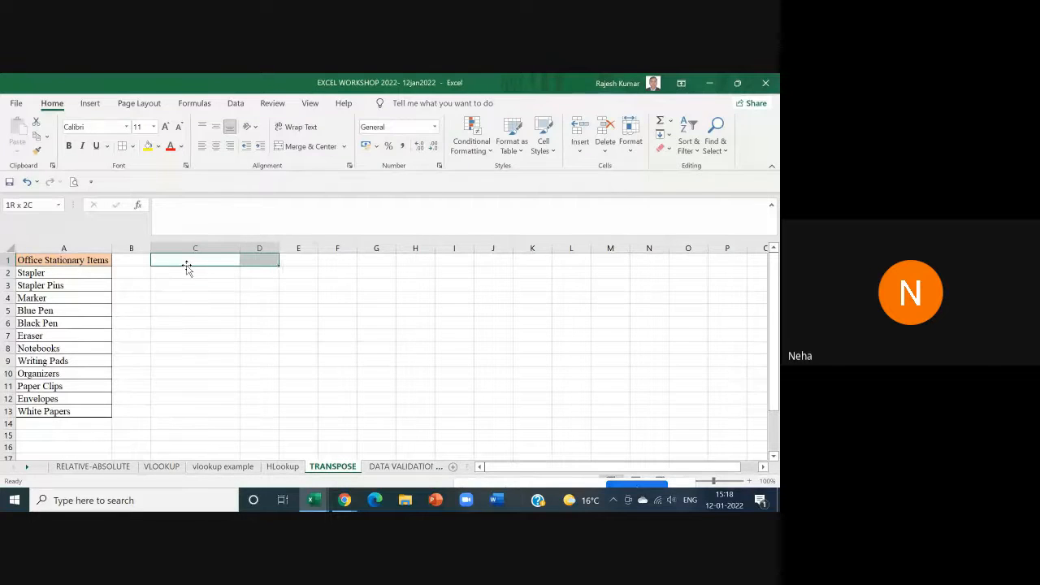
key("shift+Right")
key("shift+Right")
key("shift+Right")
key("shift+Right")
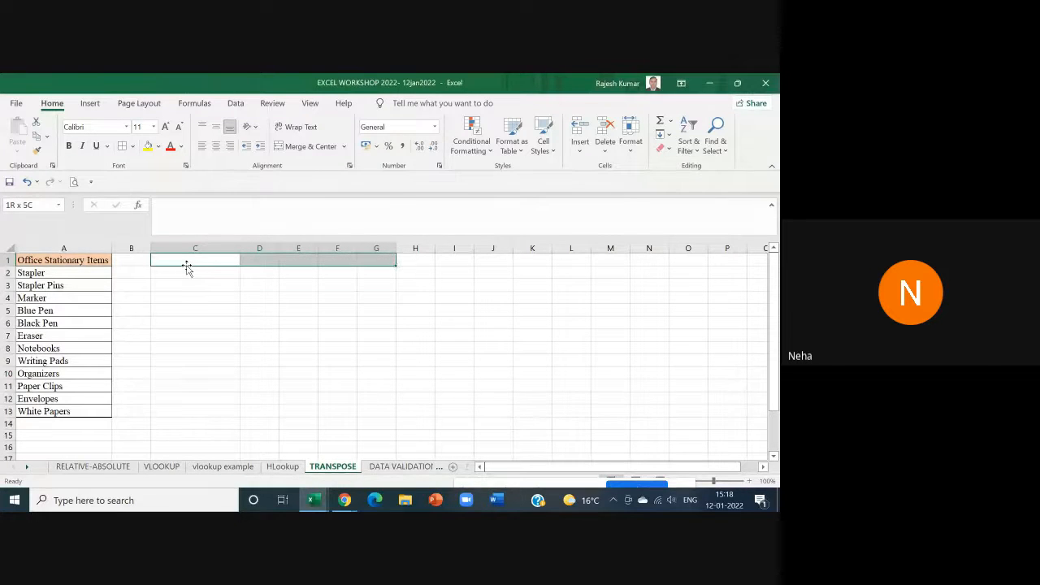
key("shift+Right")
key("shift+Right")
key("shift+Right")
key("shift+Right")
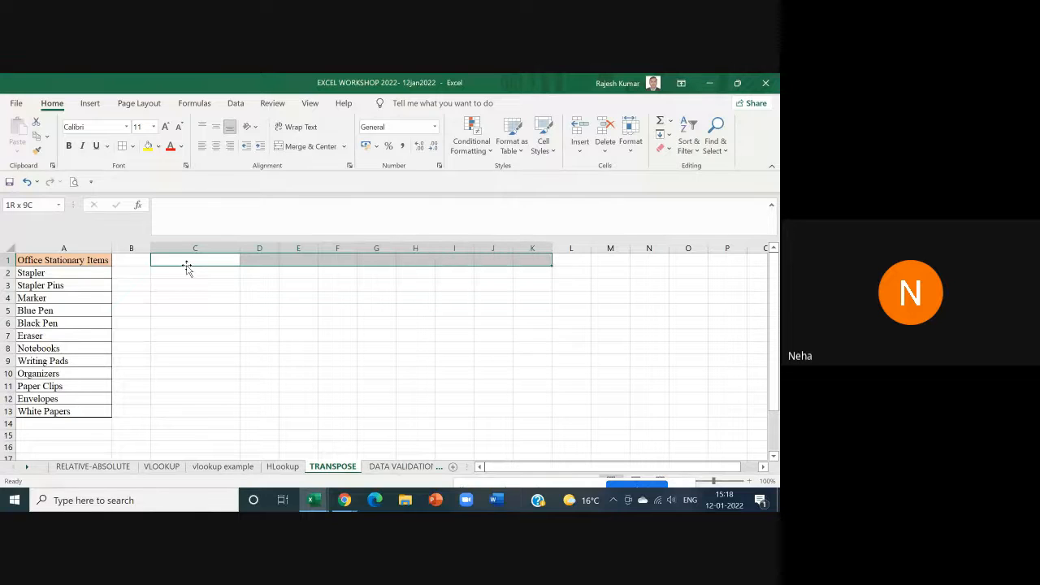
key("shift+Right")
key("shift+Right")
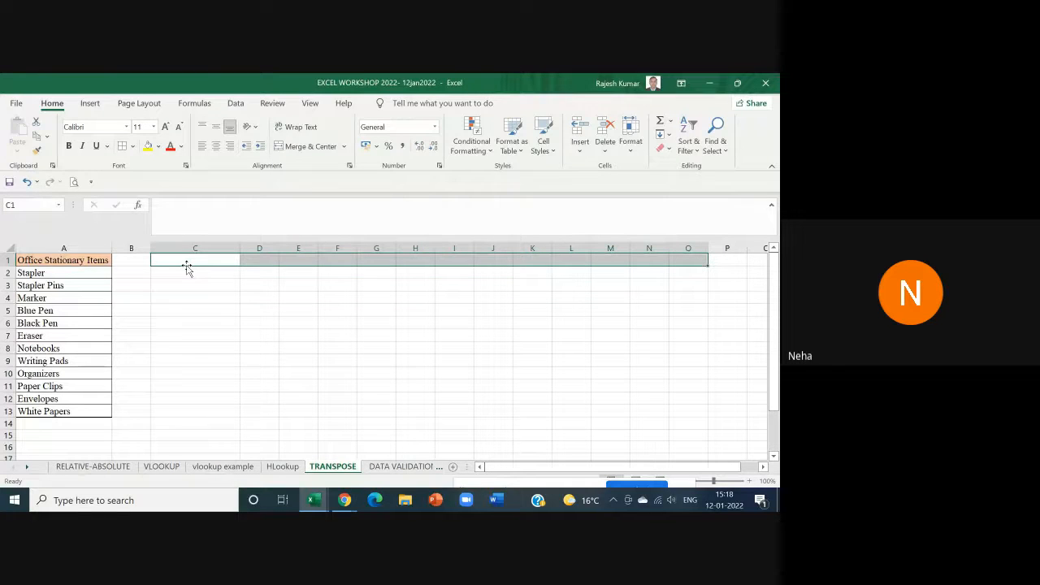
type("=")
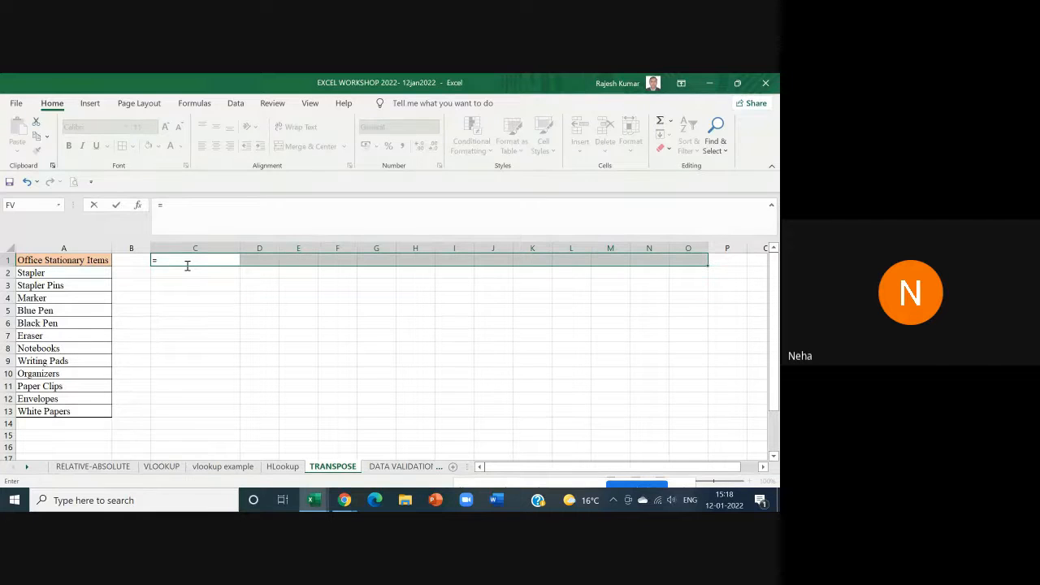
type("tr")
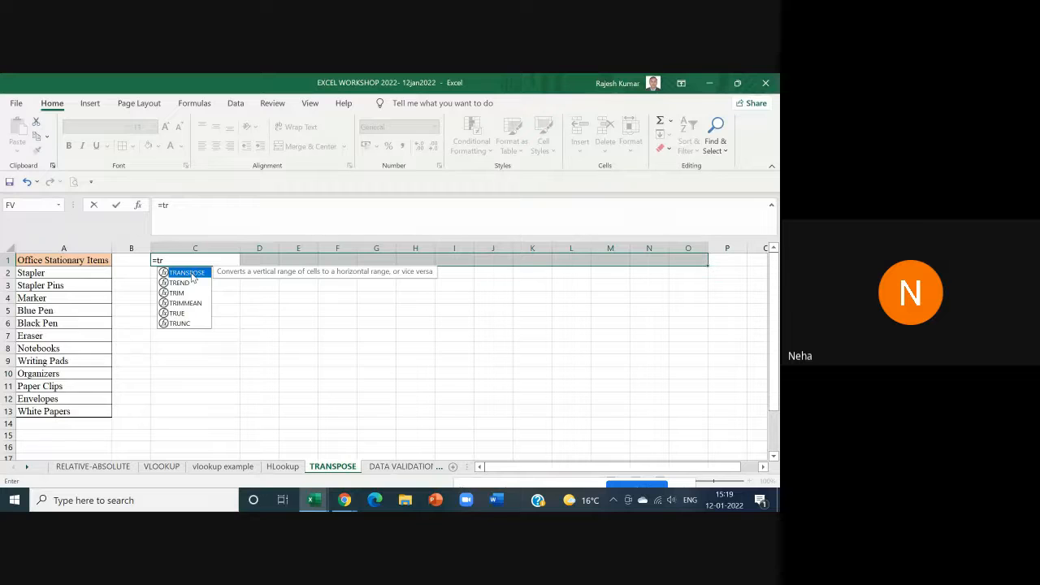
double_click(193, 273)
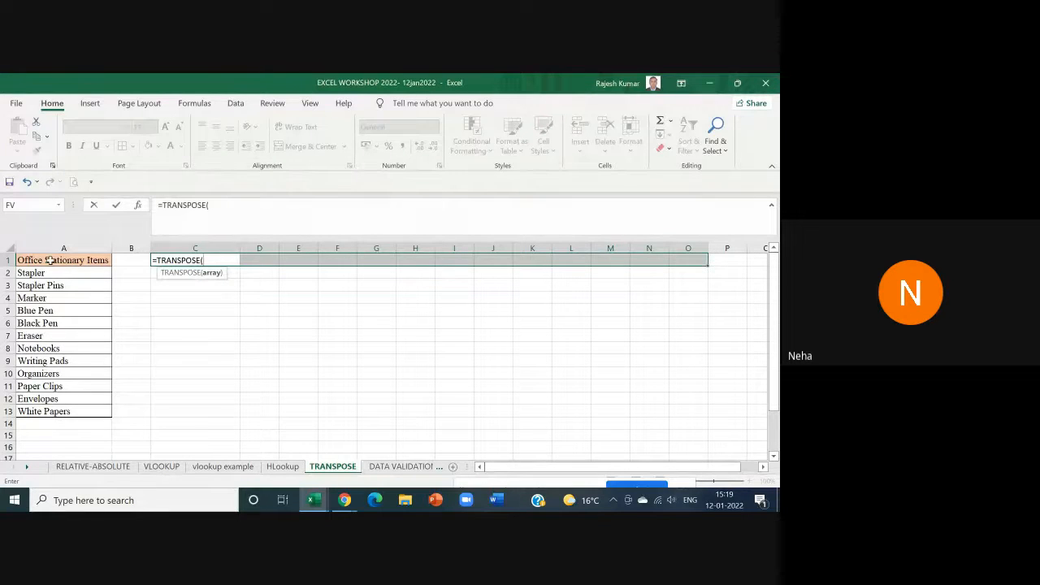
left_click_drag(48, 261, 51, 410)
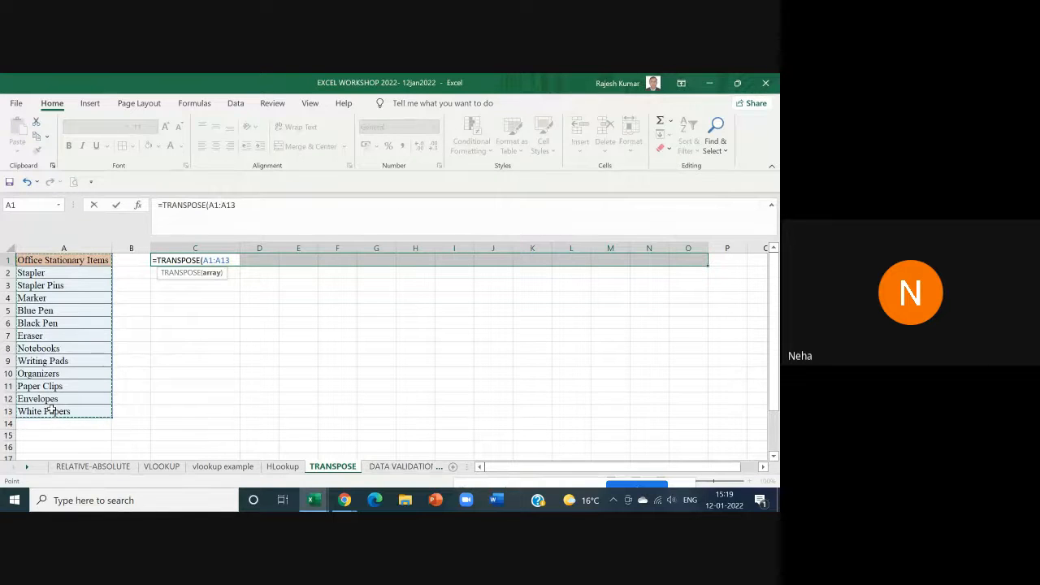
type(")")
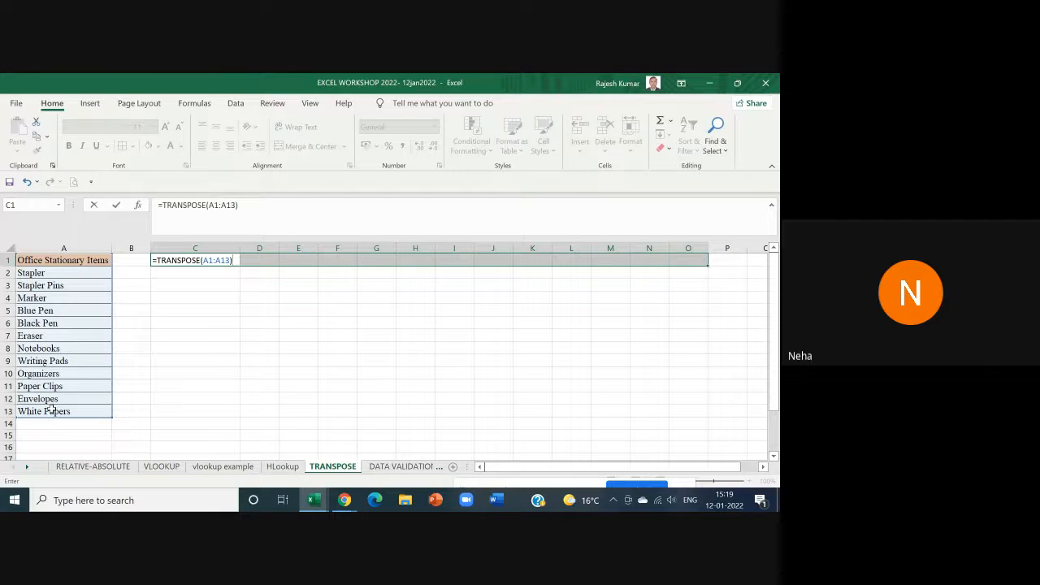
key("ctrl+shift+Return")
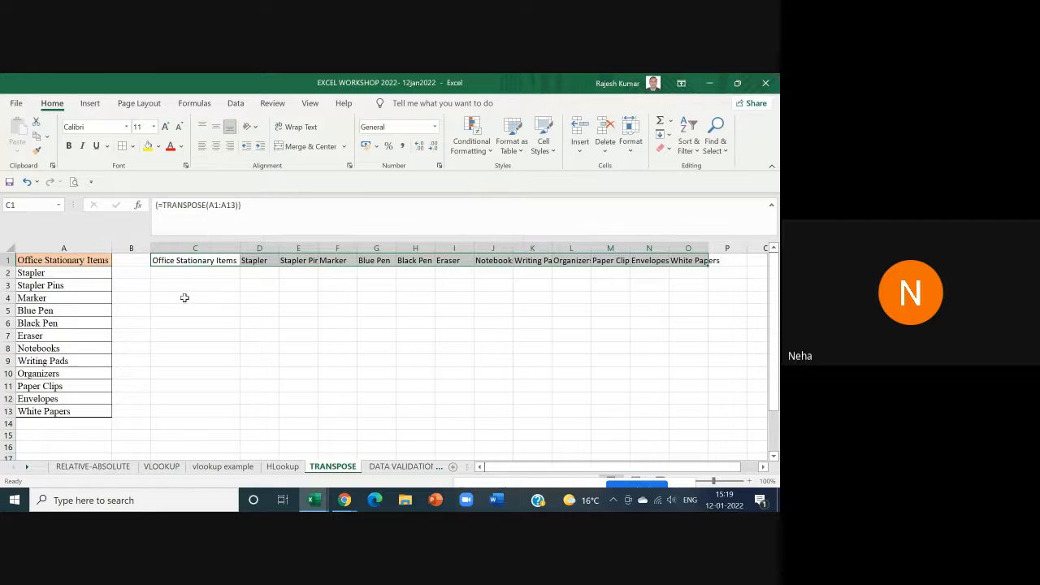
Step: Create a second horizontal copy of the list by entering the array formula =TRANSPOSE(A1:A13) across C4:O4
left_click_drag(185, 297, 695, 303)
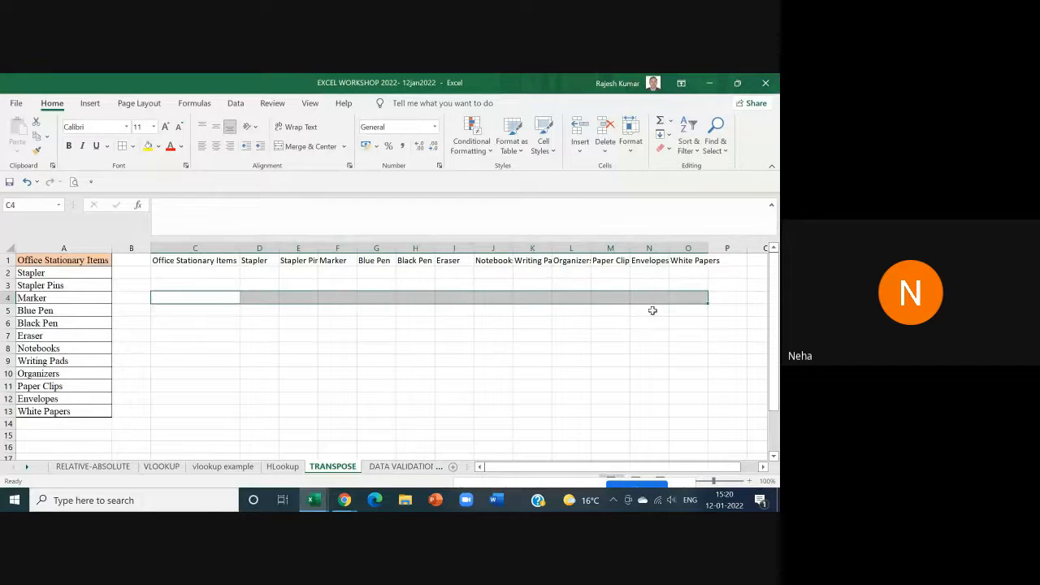
type("=t")
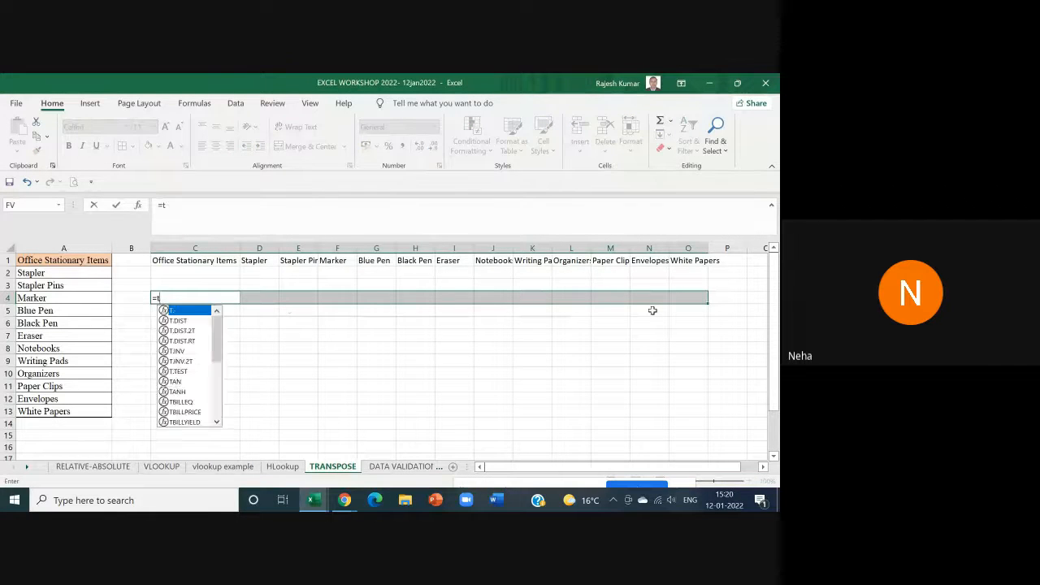
type("ran")
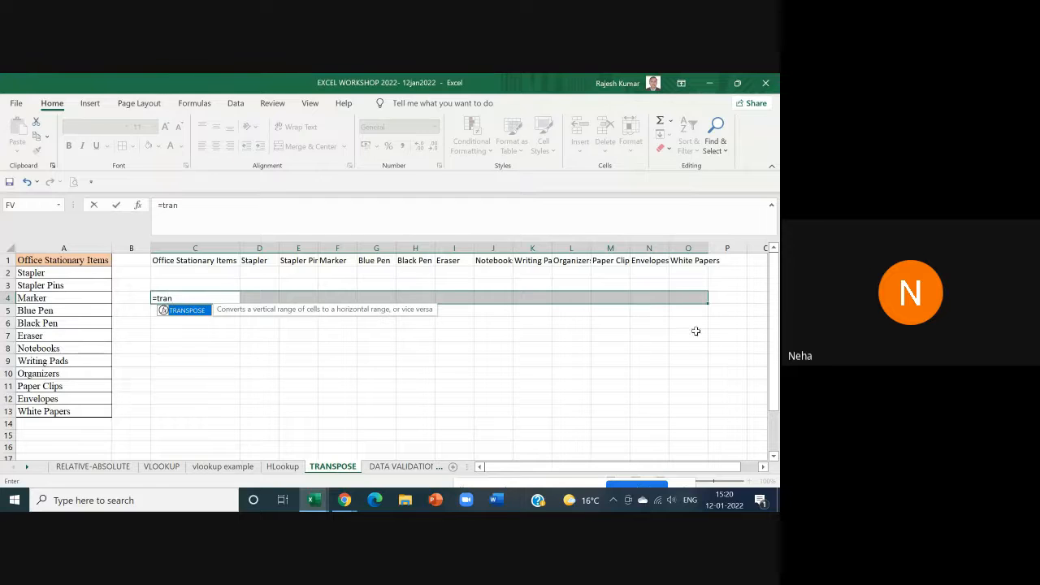
double_click(184, 310)
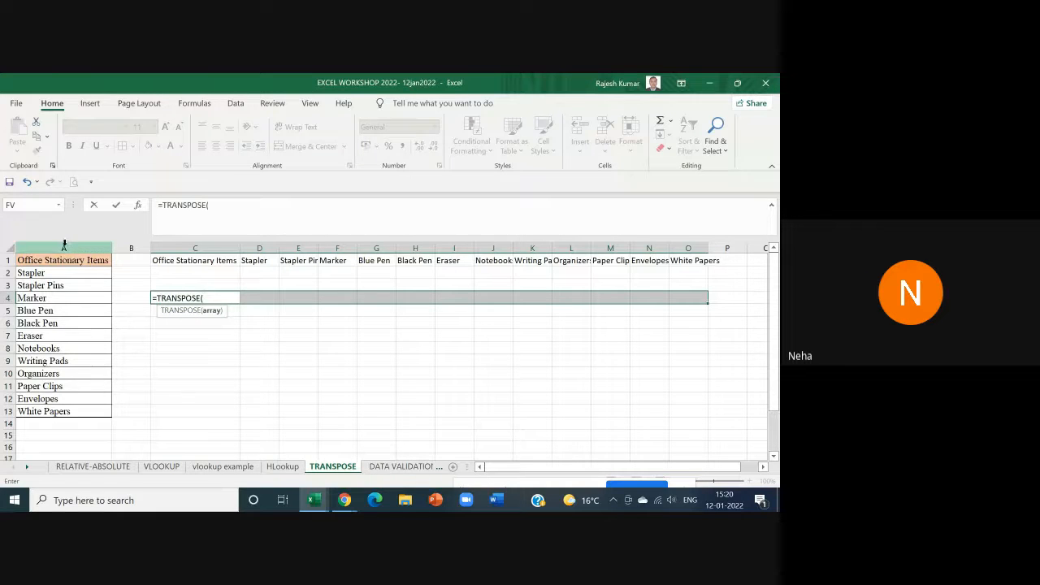
left_click_drag(58, 260, 60, 412)
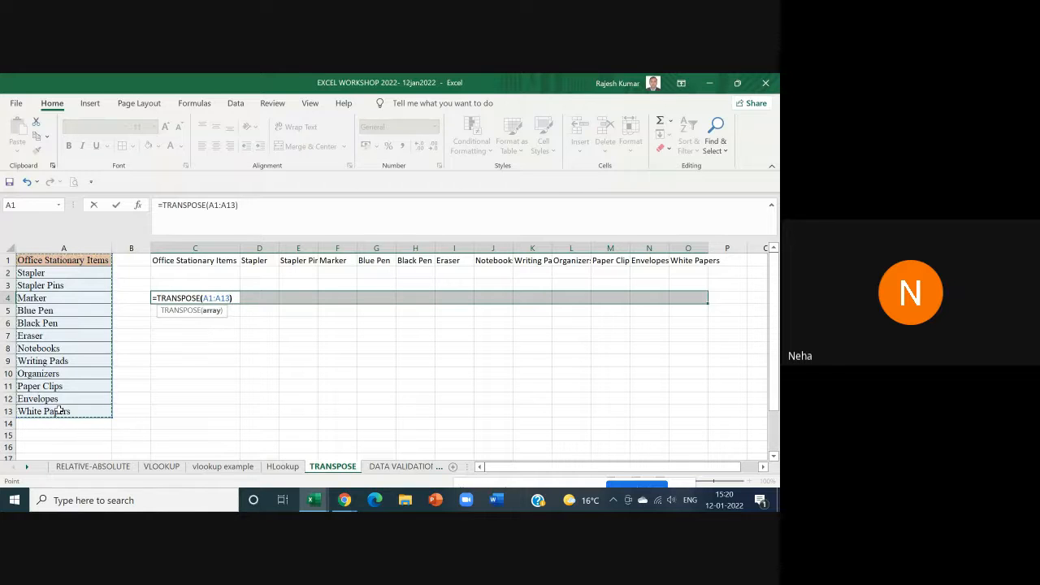
type(")")
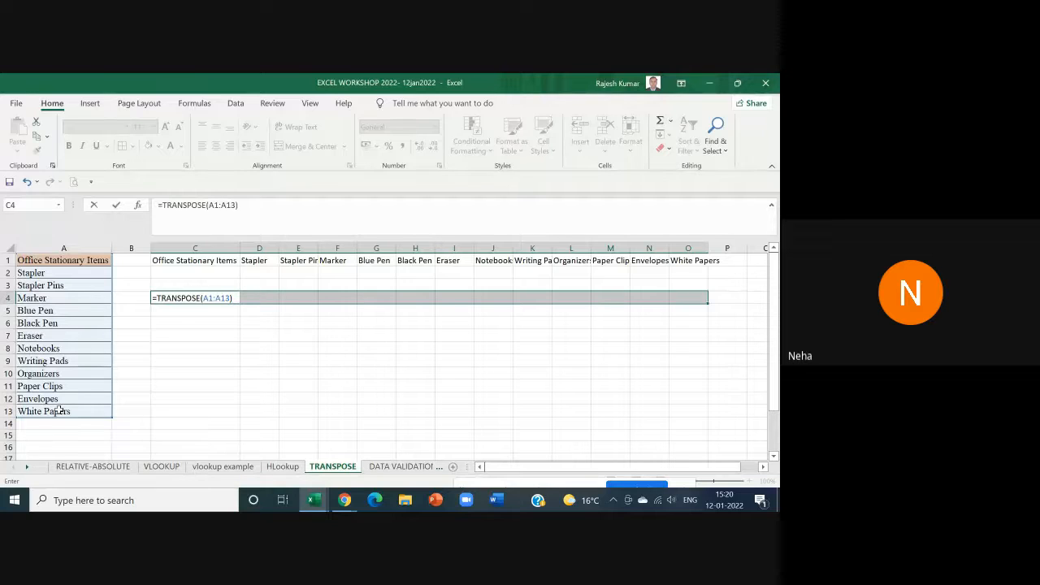
key("ctrl+shift+Return")
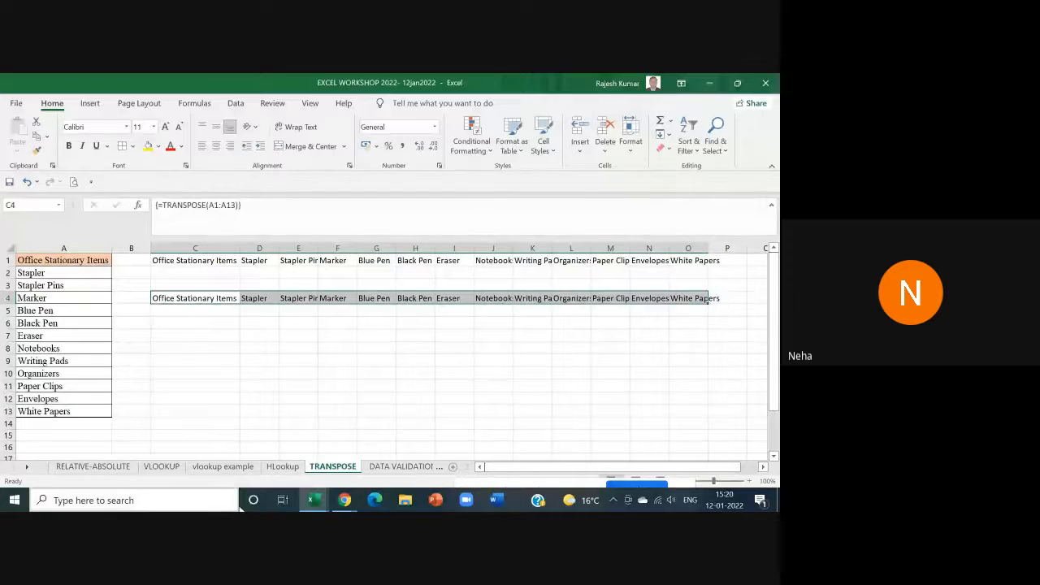
Step: Switch to the Google Meet call in Chrome
mouse_move(343, 506)
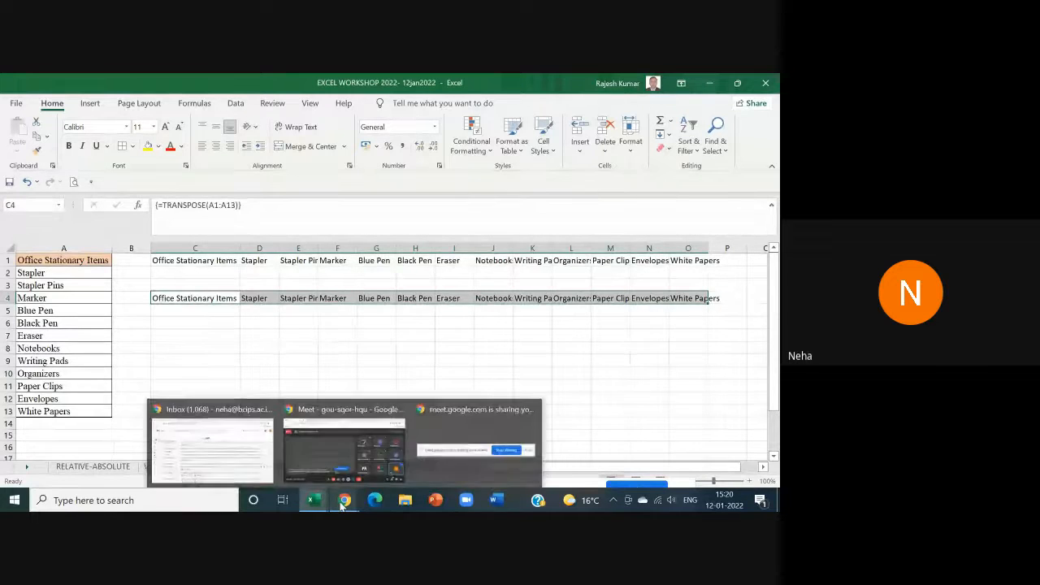
left_click(325, 462)
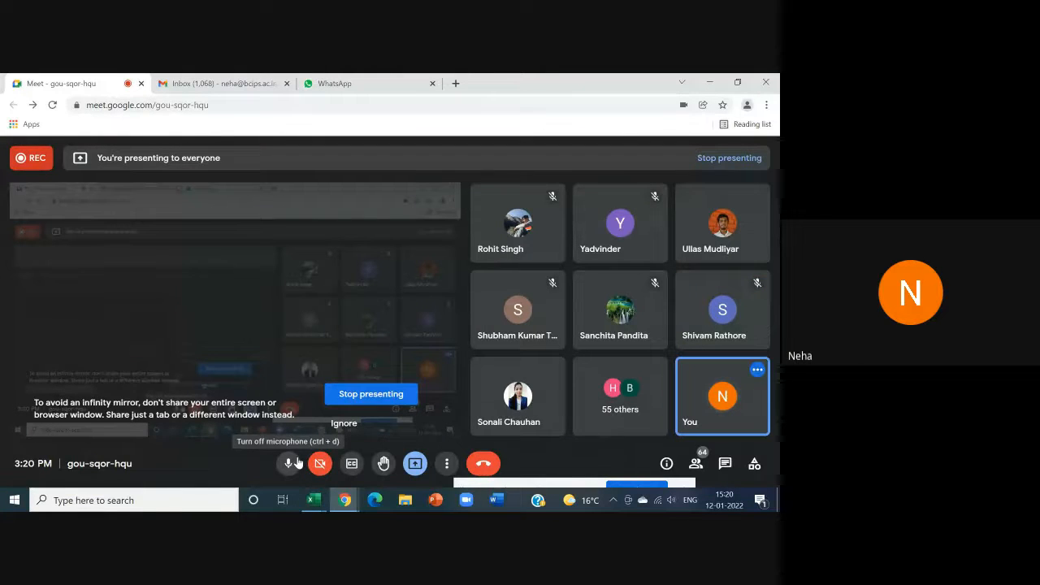
left_click(370, 394)
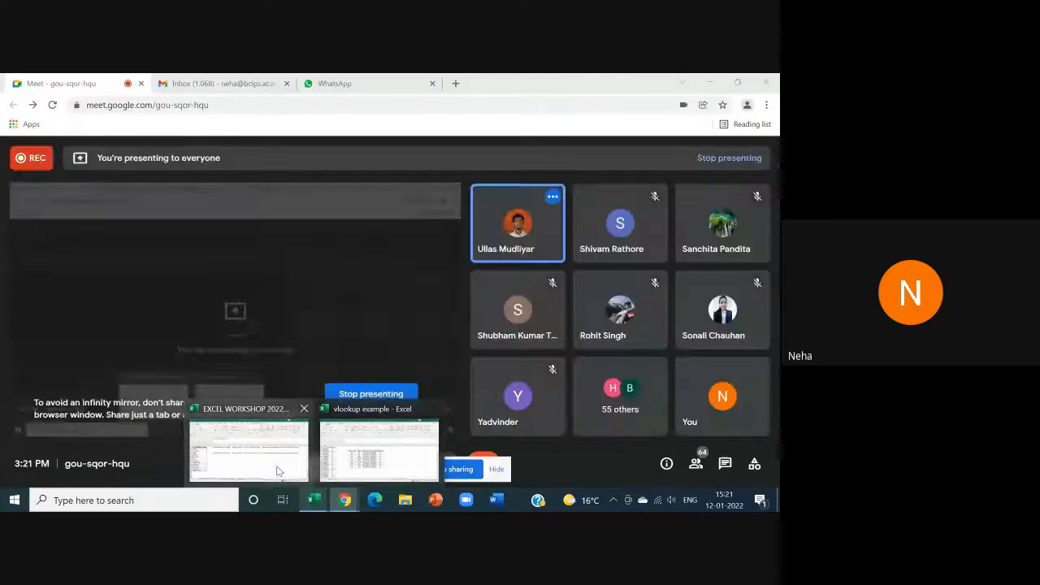
Step: Switch back to the EXCEL WORKSHOP 2022 workbook in Excel and enter the array formula =TRANSPOSE(A1:A13) across C6:O6
left_click(278, 470)
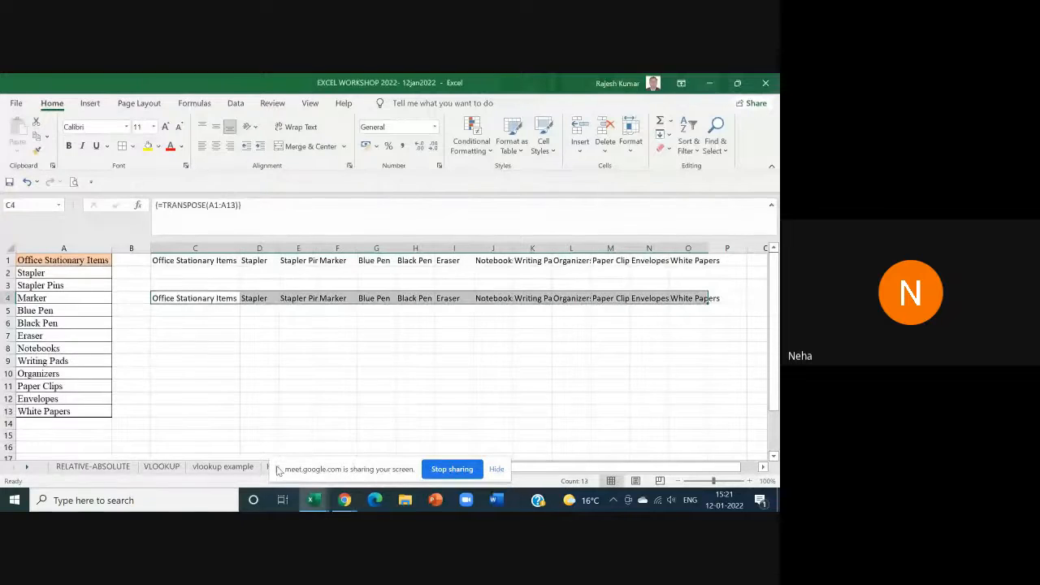
left_click(204, 325)
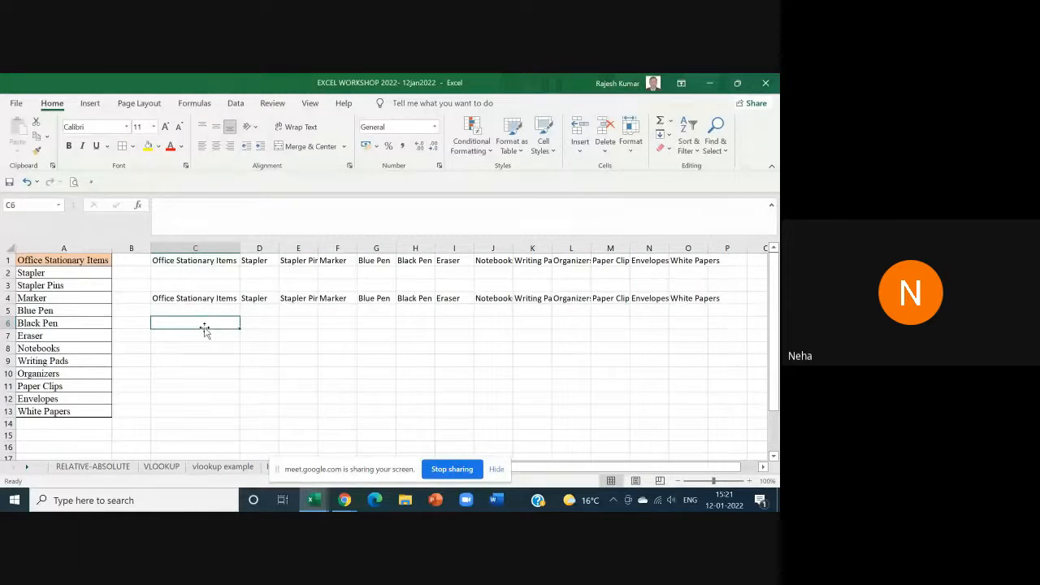
key("shift+Right")
key("shift+Right")
key("shift+Right")
key("shift+Right")
key("shift+Right")
key("shift+Right")
key("shift+Right")
key("shift+Right")
key("shift+Right")
key("shift+Right")
key("shift+Right")
key("shift+Right")
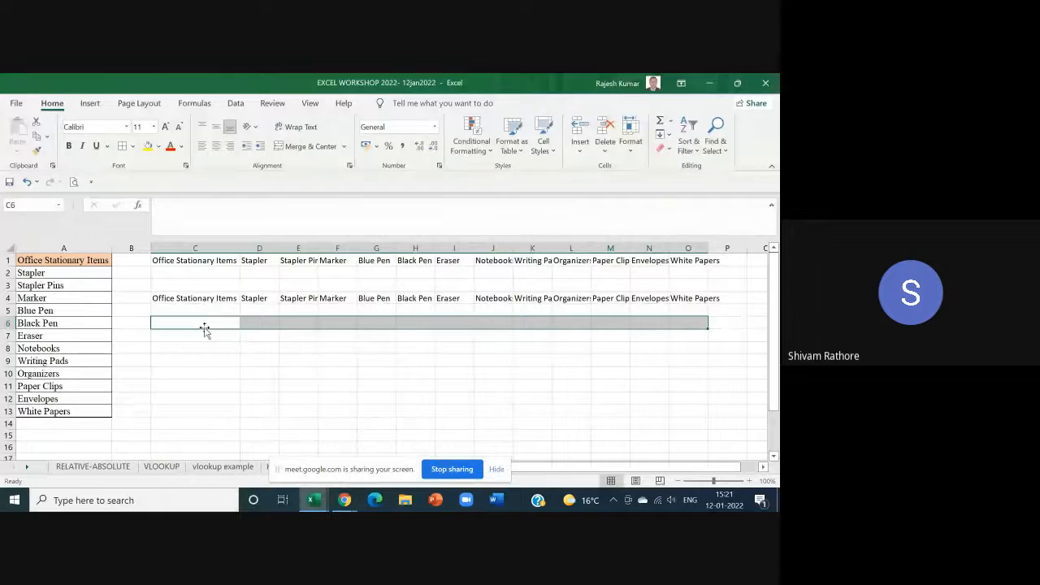
type("=")
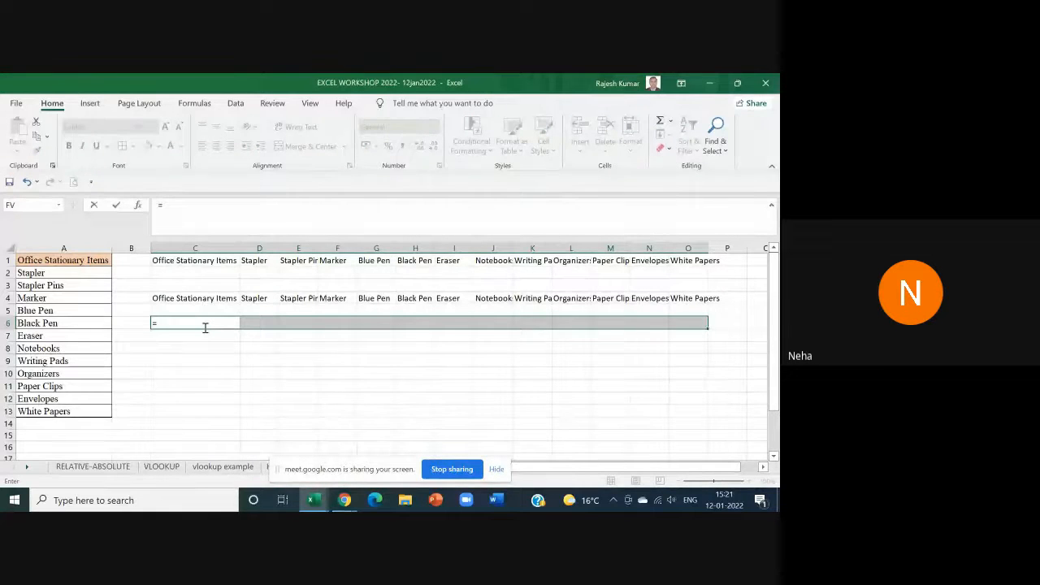
type("t")
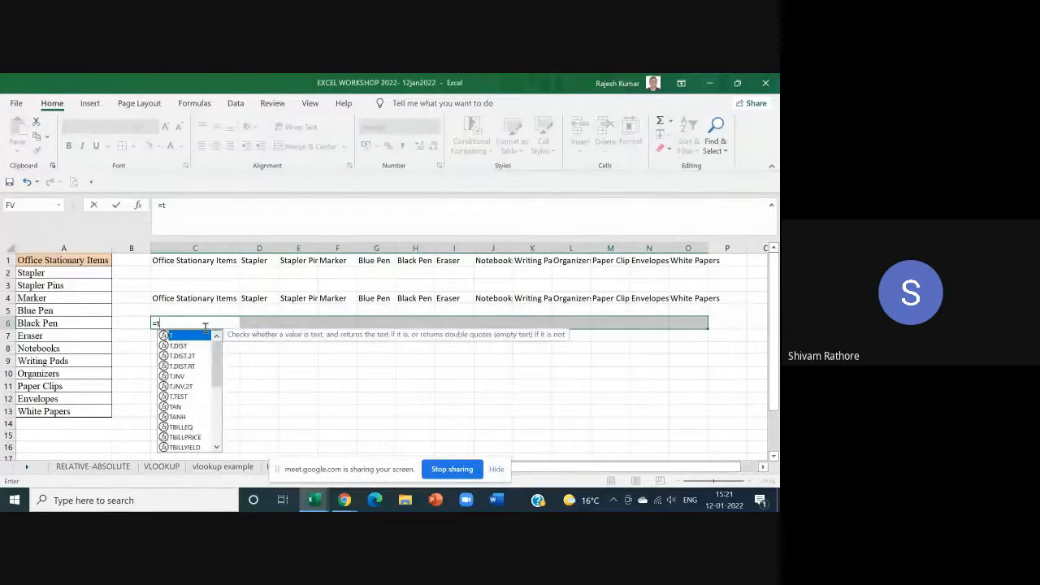
type("ra")
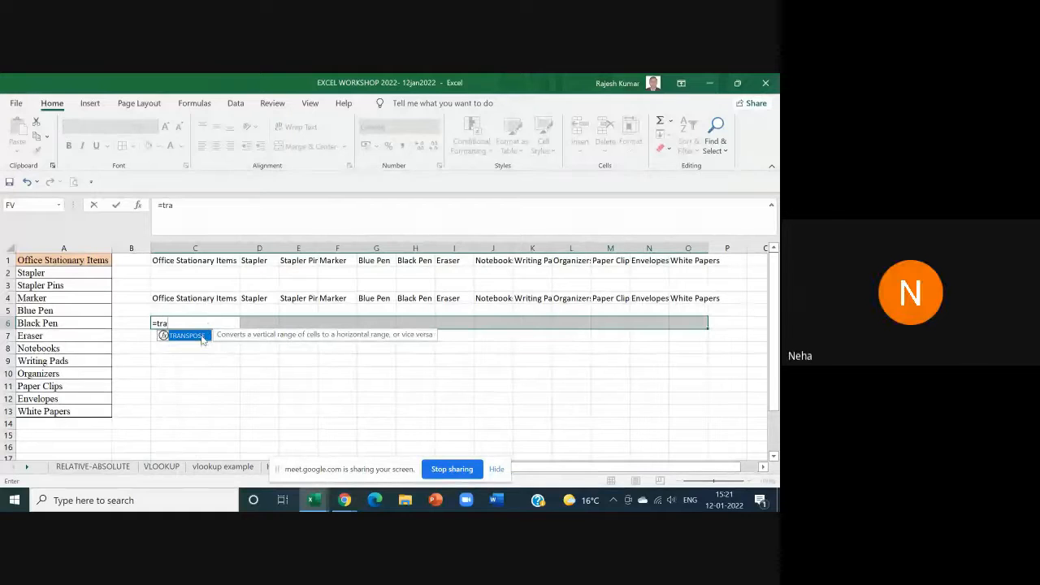
double_click(186, 335)
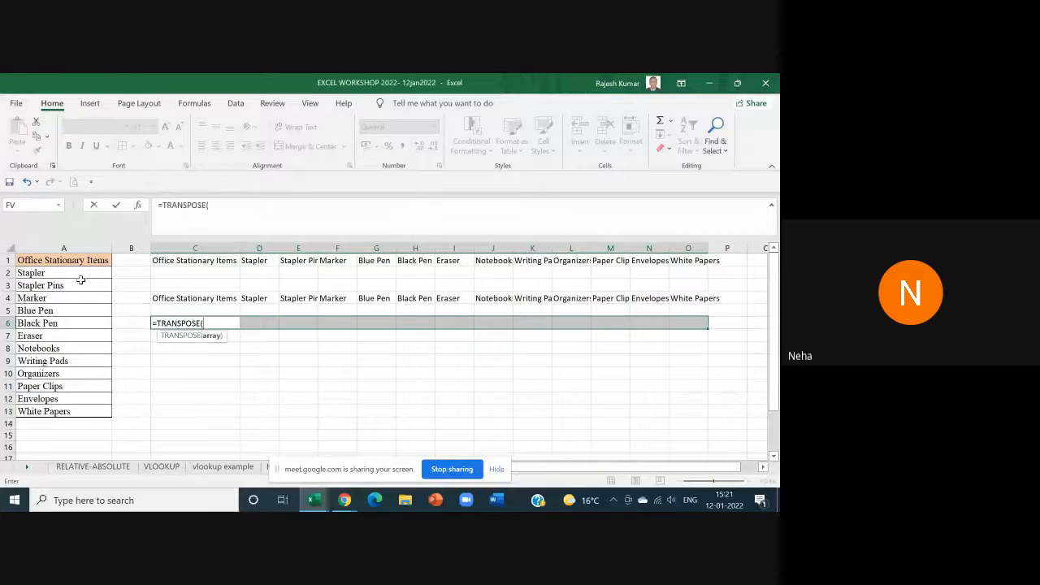
left_click(47, 260)
left_click_drag(48, 260, 40, 401)
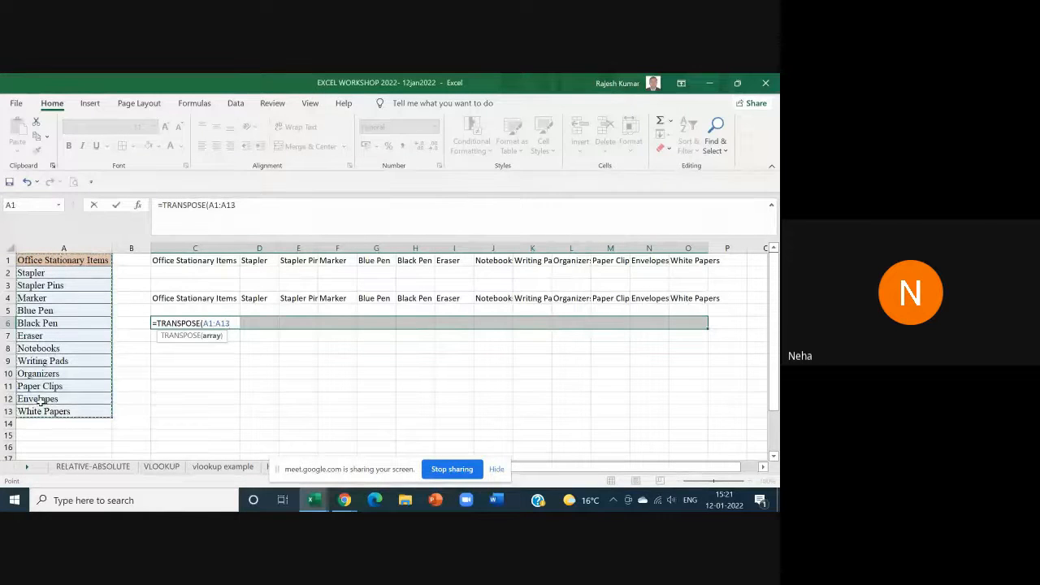
type(")")
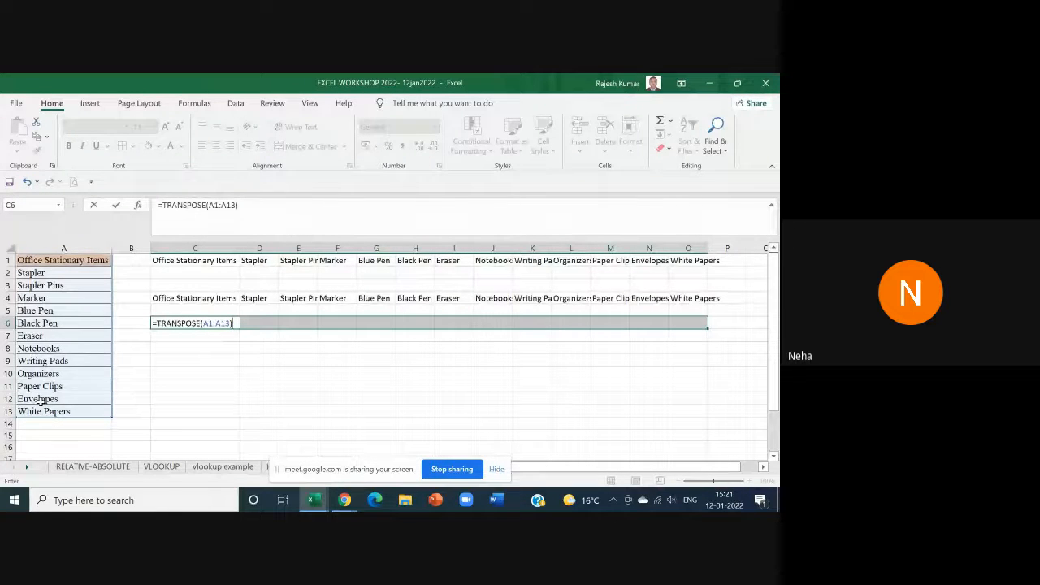
key("ctrl+shift+Return")
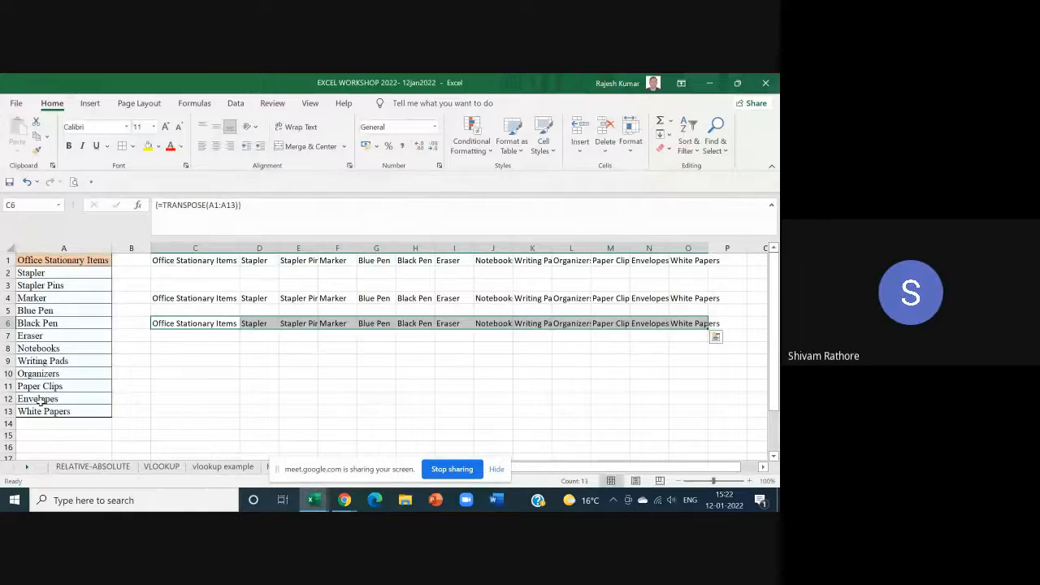
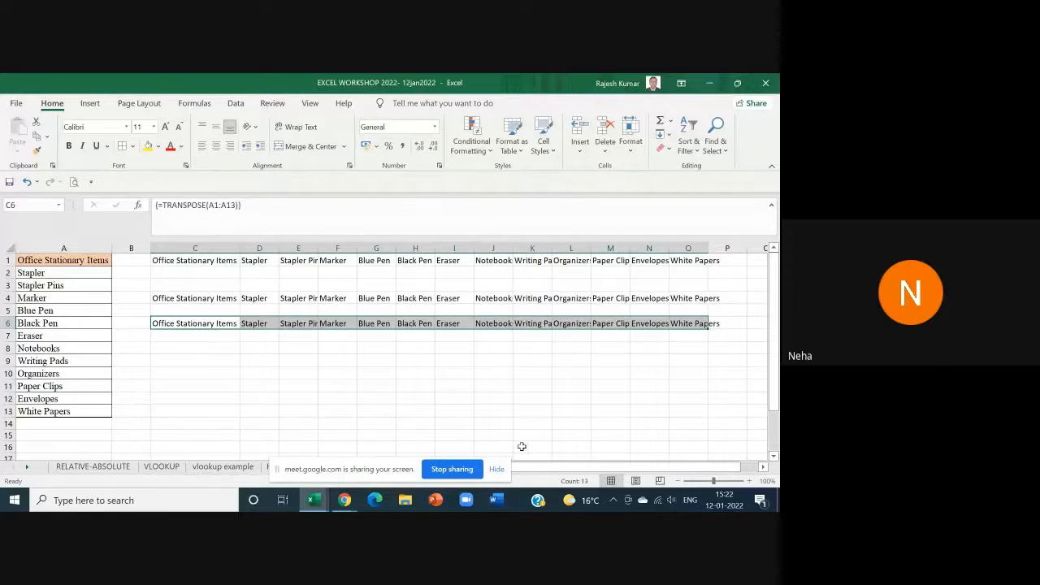
Step: Move the screen-sharing bar clear of the sheet names and open the DATA VALIDATION worksheet
mouse_move(354, 505)
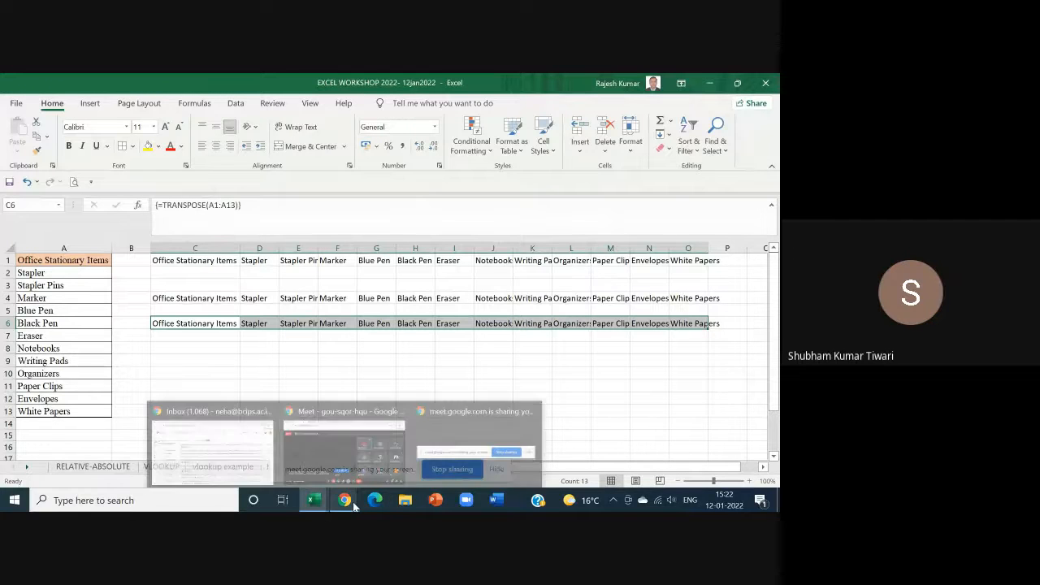
left_click(574, 365)
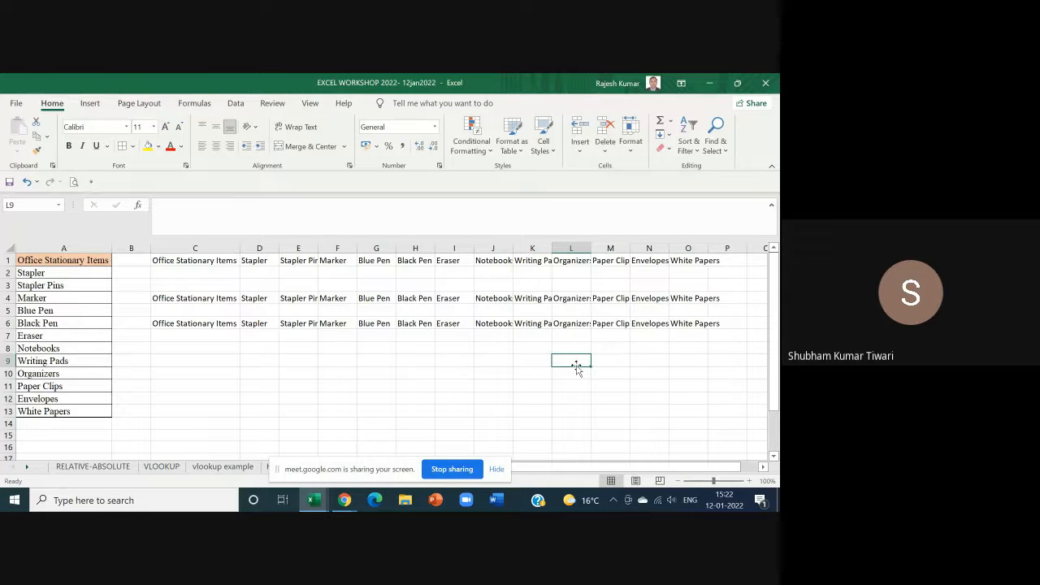
left_click_drag(368, 469, 453, 489)
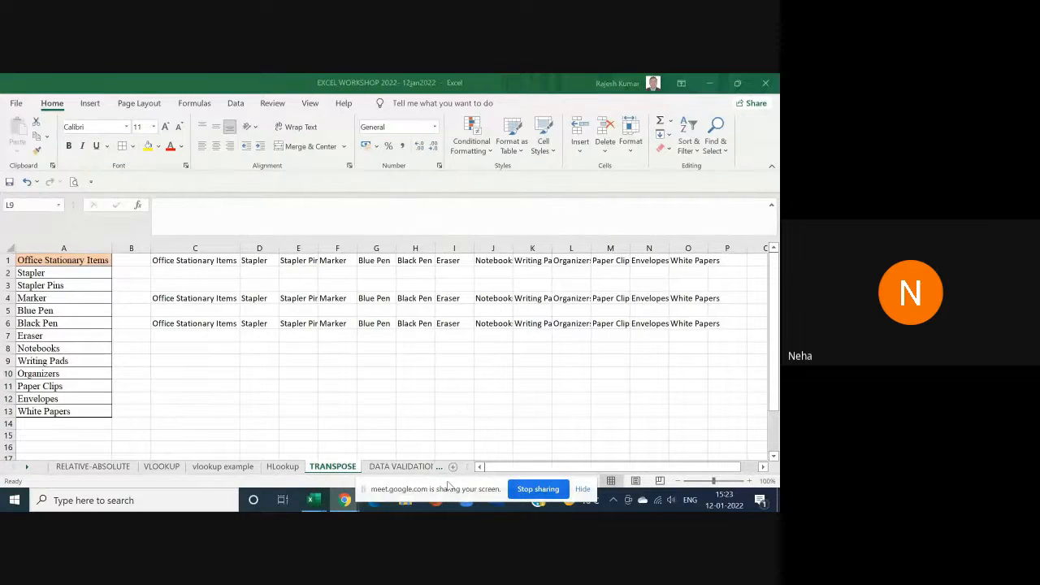
left_click(403, 467)
left_click(401, 469)
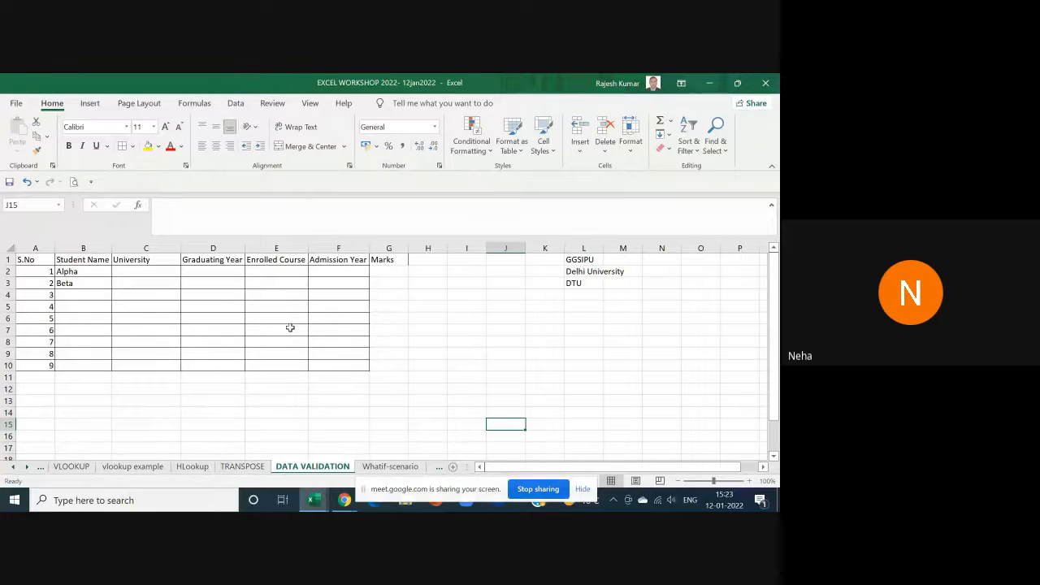
Step: Apply all borders to the student table A1:G10 so the Marks column is bordered too
left_click(170, 293)
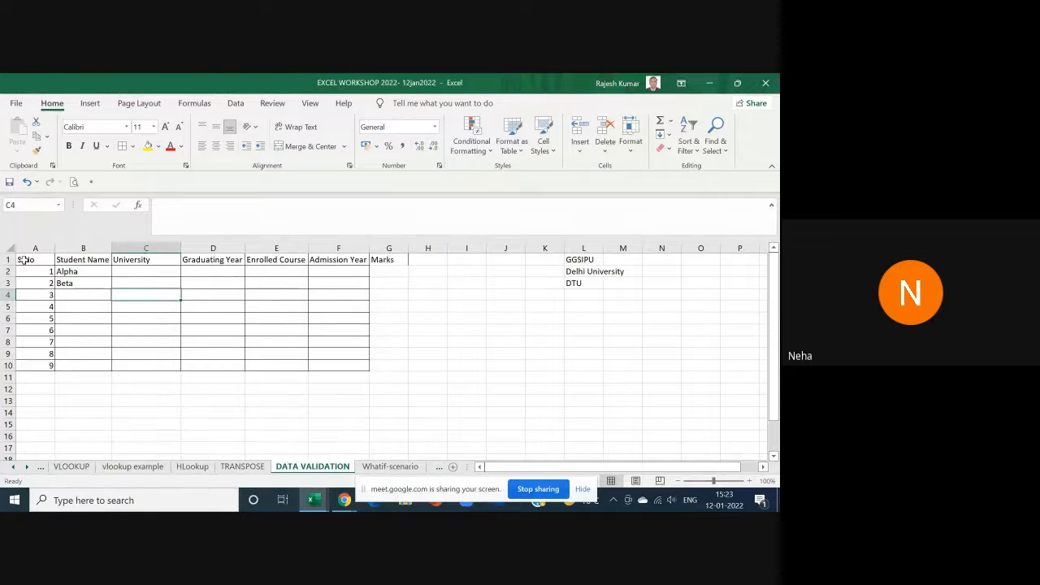
left_click_drag(25, 260, 376, 364)
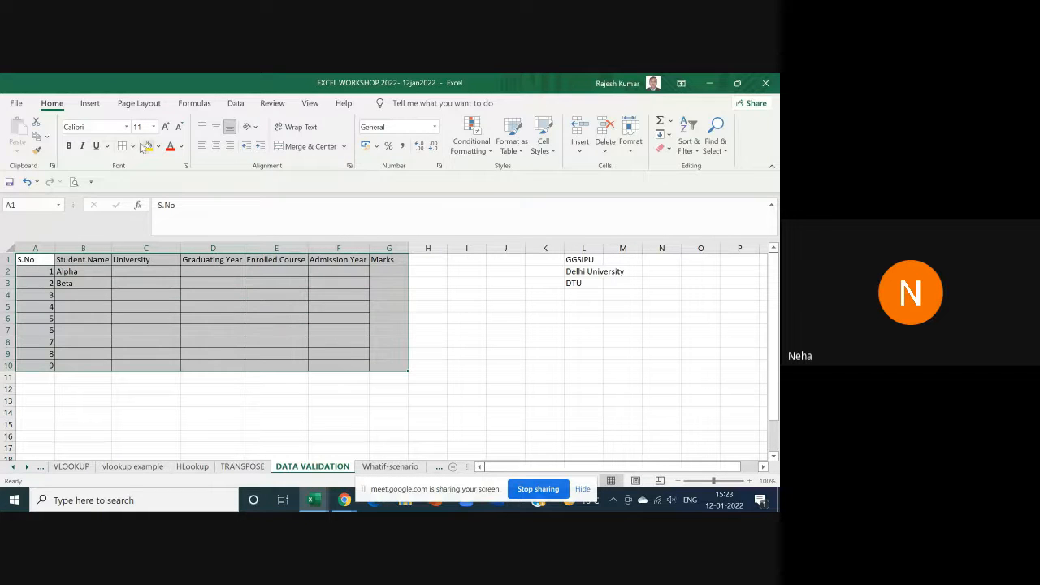
left_click(375, 313)
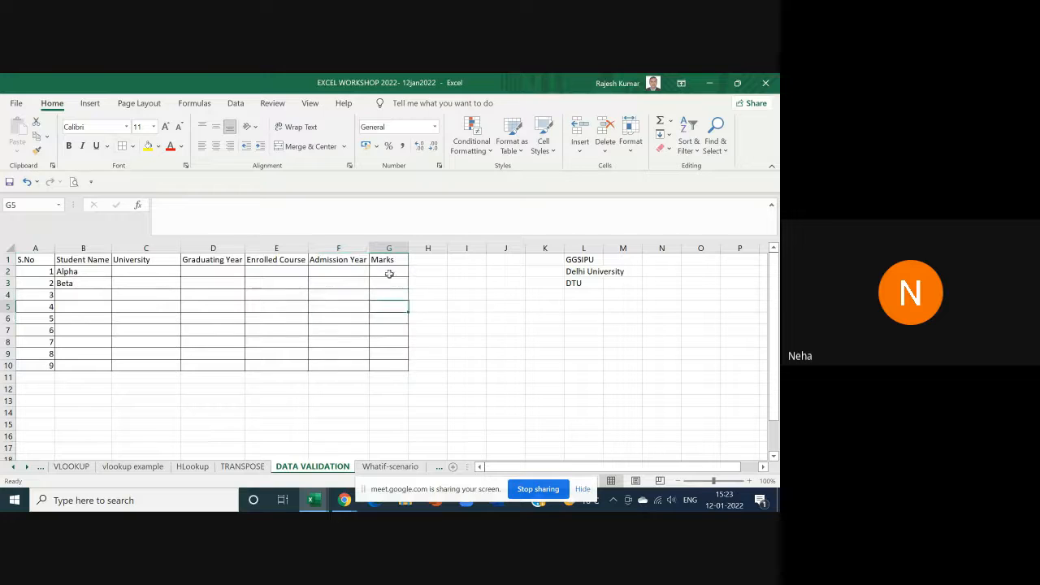
left_click_drag(388, 272, 389, 365)
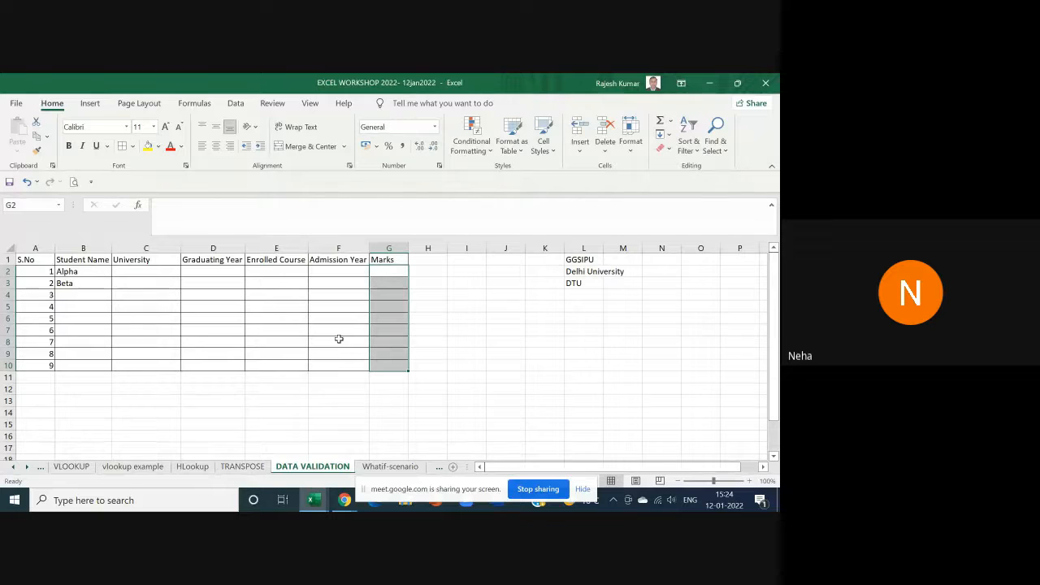
left_click(388, 271)
left_click_drag(390, 271, 393, 364)
left_click_drag(389, 272, 382, 504)
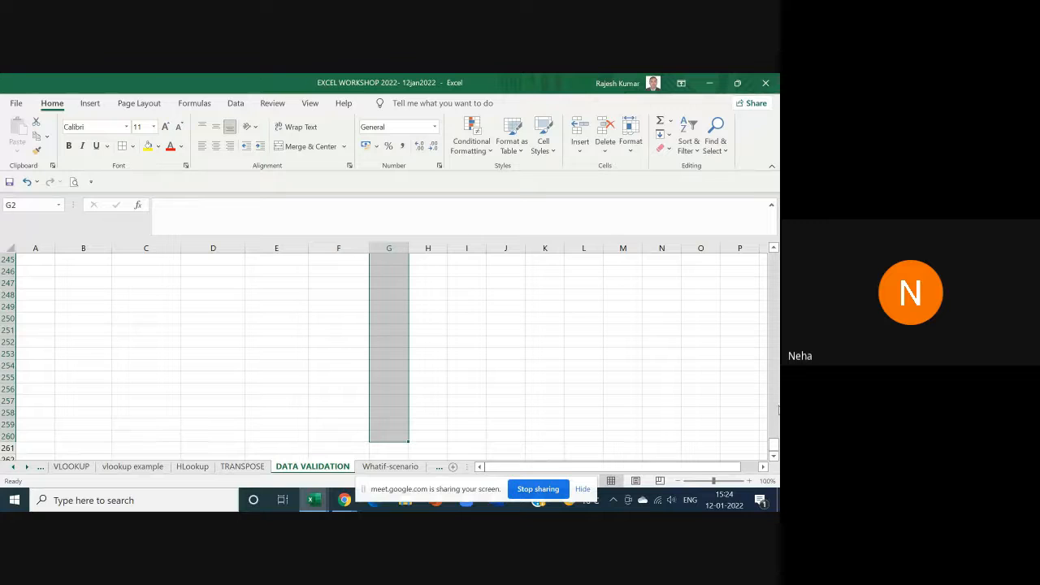
left_click_drag(774, 446, 775, 279)
left_click_drag(774, 327, 775, 274)
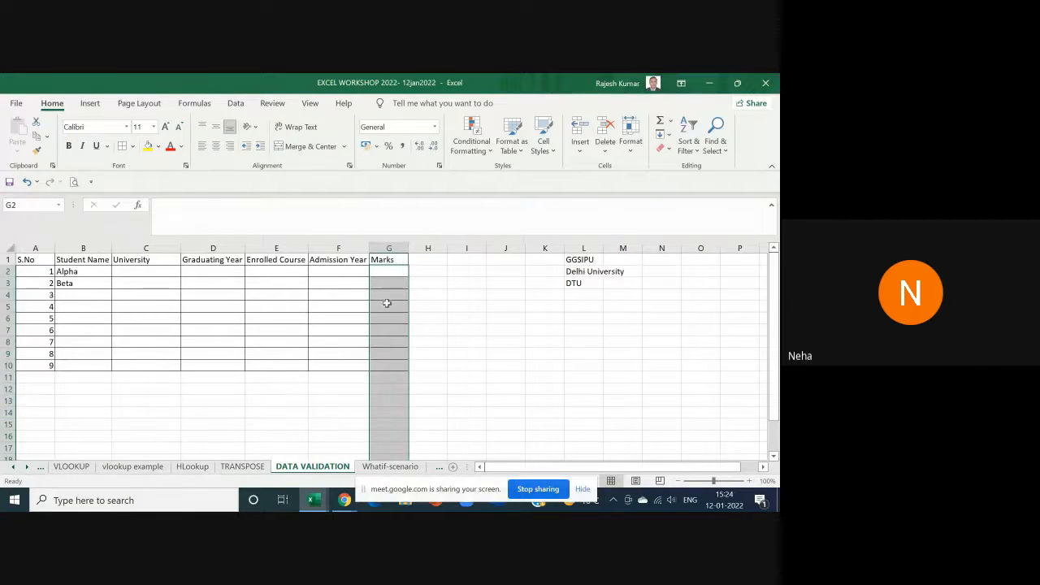
left_click(388, 306)
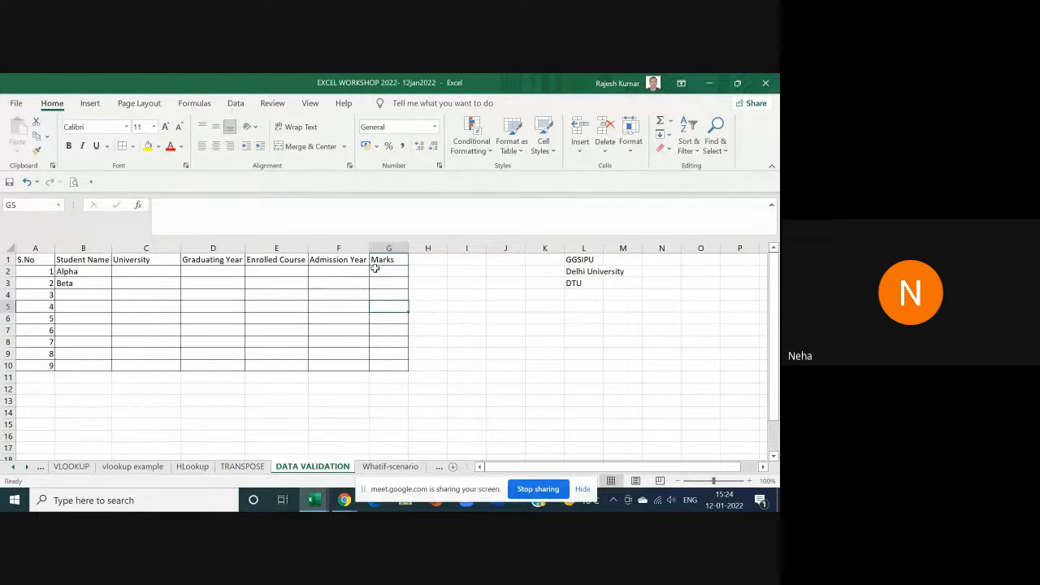
Step: Open Data Validation for the Marks cells G2:G10 and set the validation criteria to allow Whole number
left_click_drag(379, 272, 387, 364)
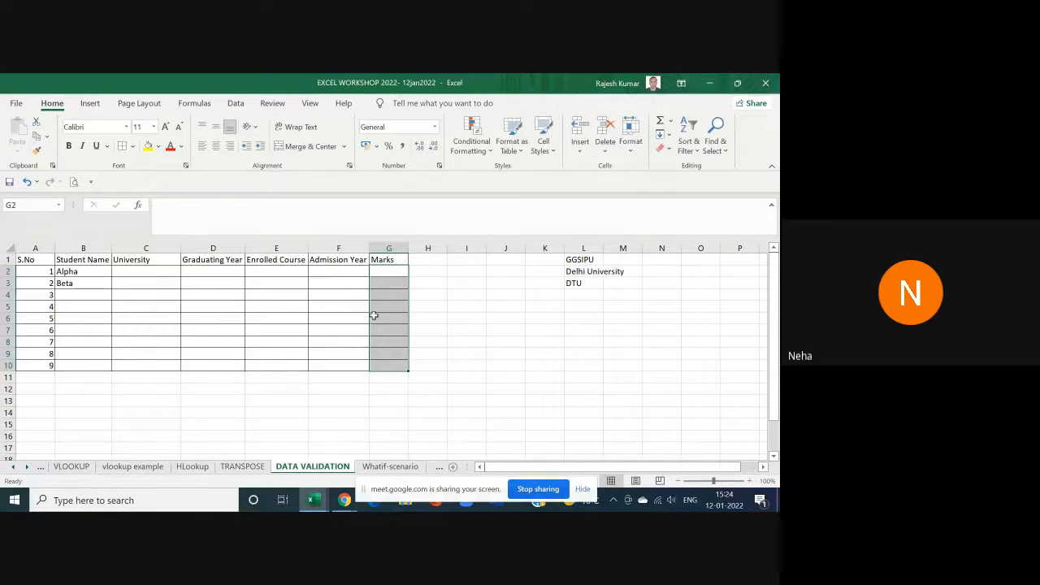
left_click(234, 104)
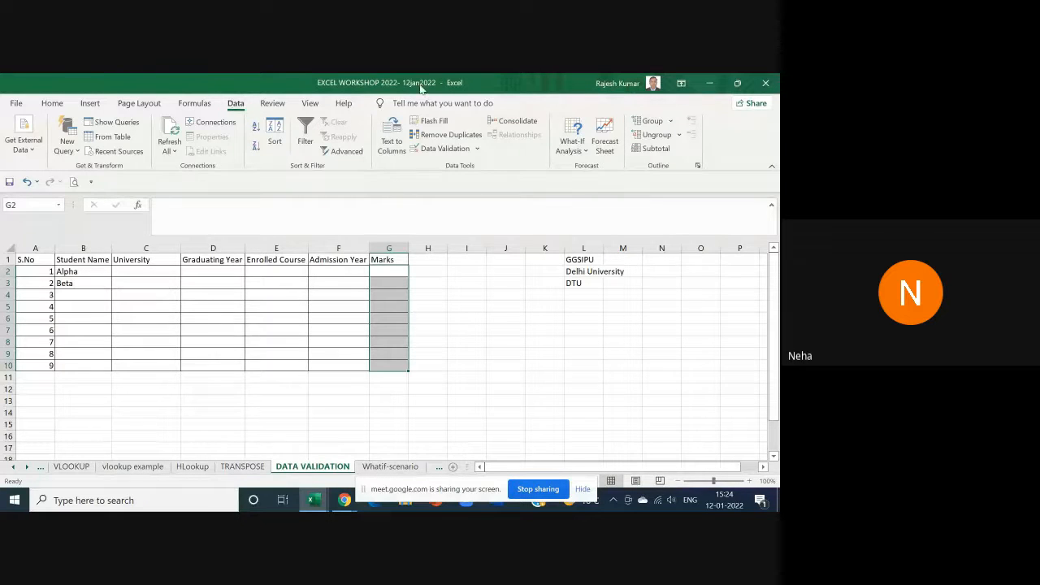
left_click(446, 153)
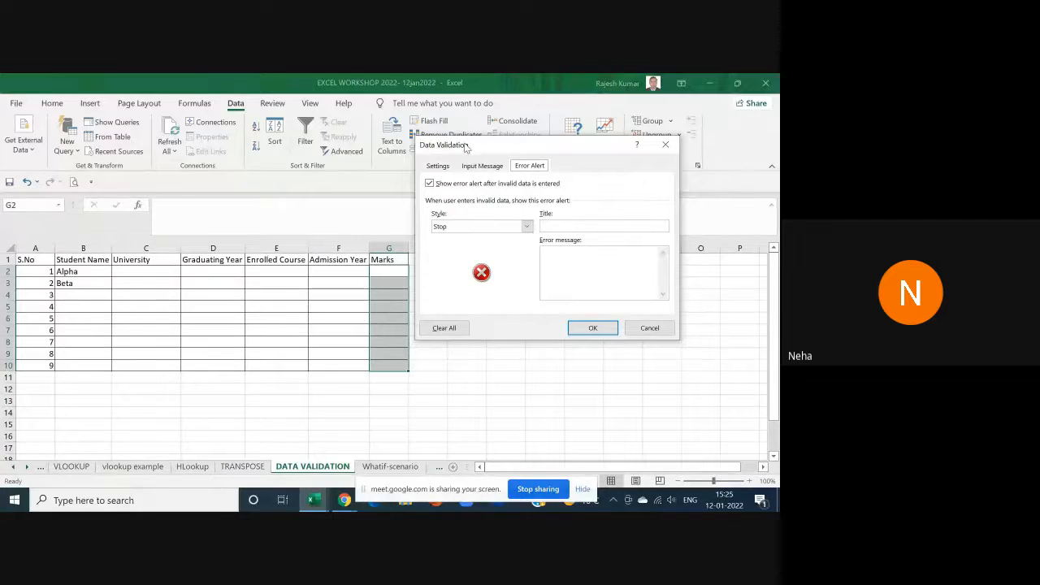
left_click_drag(465, 147, 64, 211)
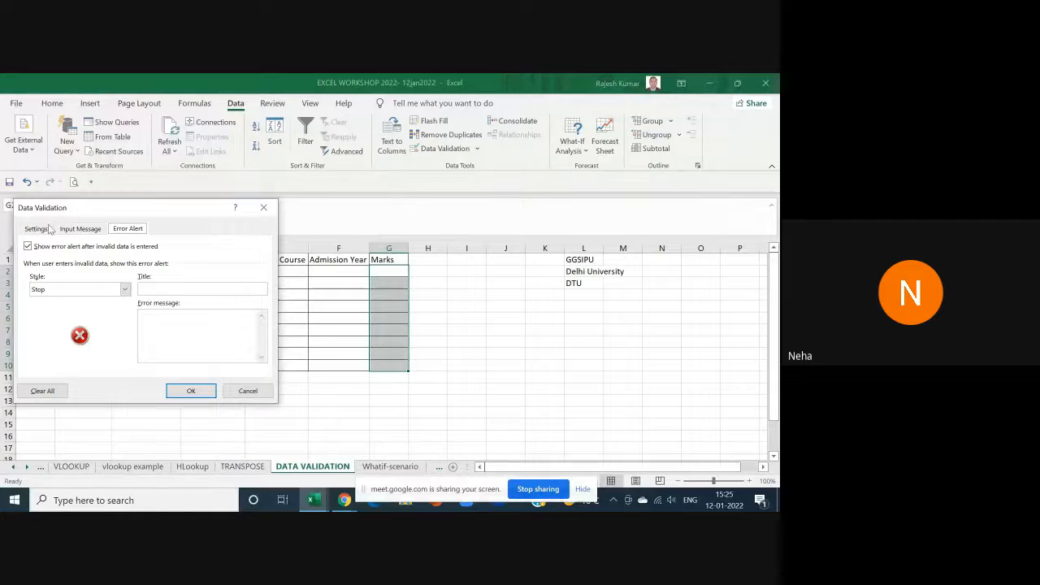
left_click_drag(93, 207, 142, 174)
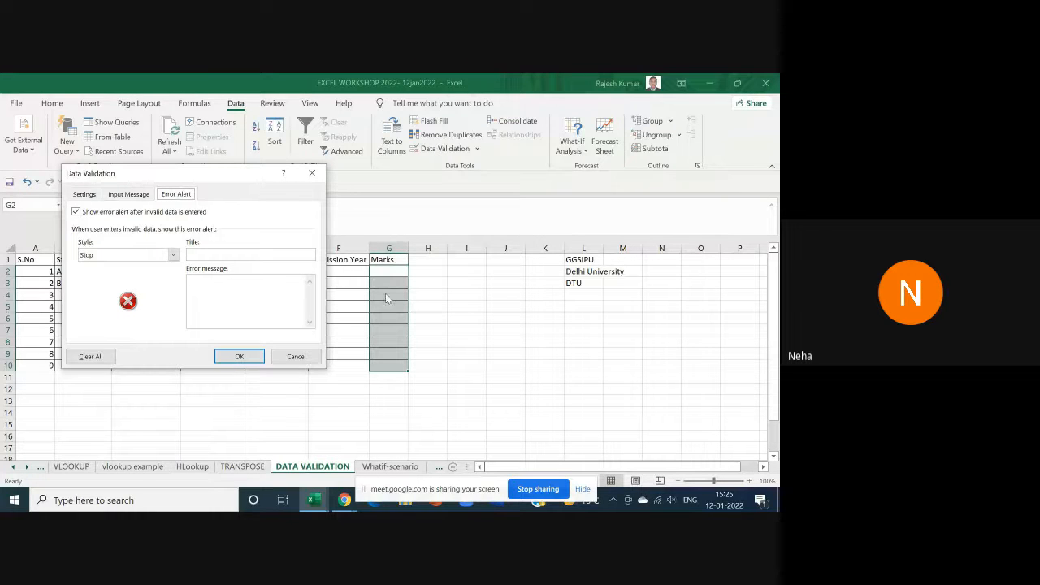
left_click(87, 196)
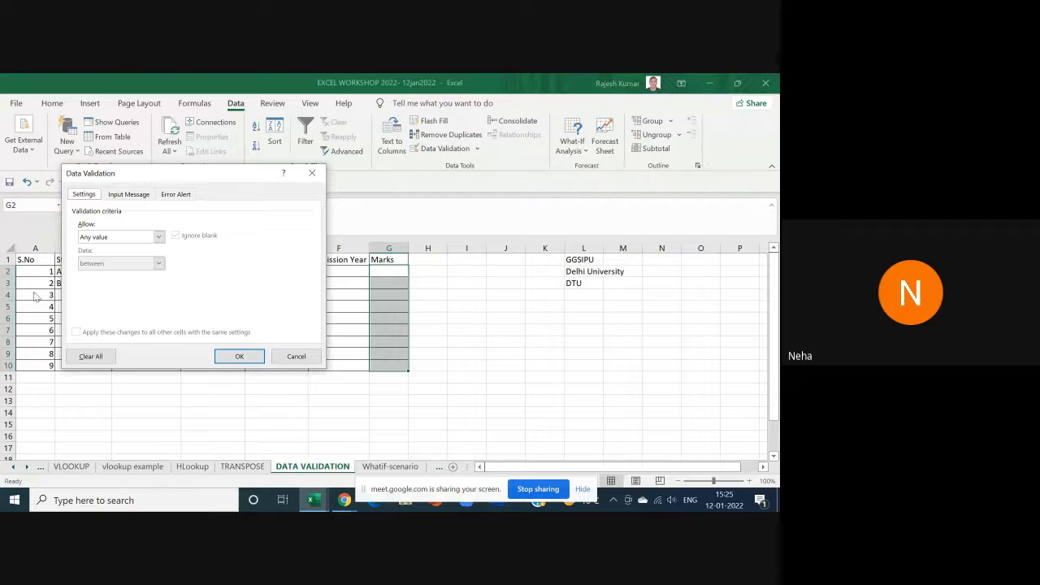
left_click(106, 238)
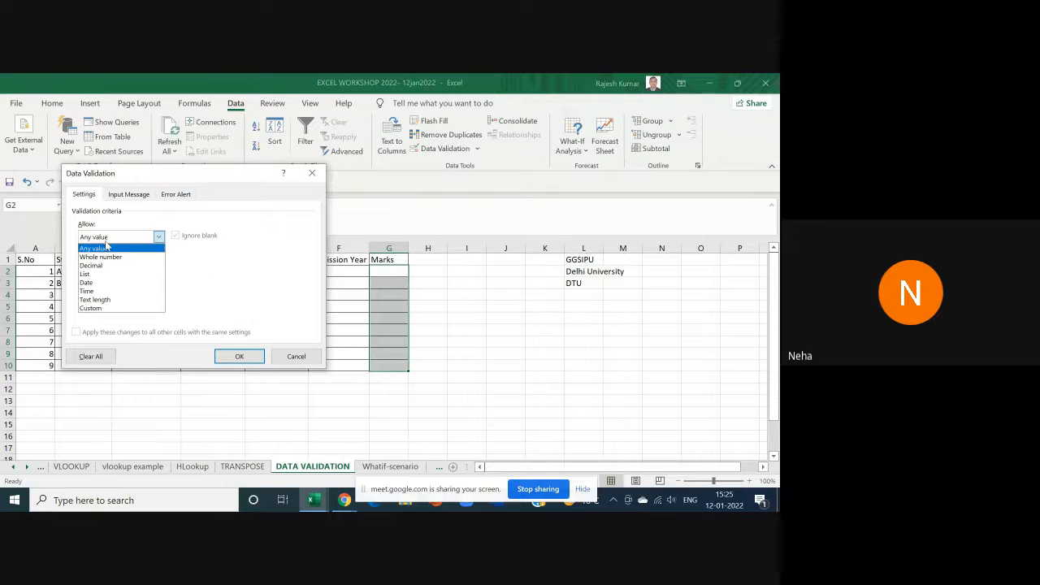
left_click(106, 257)
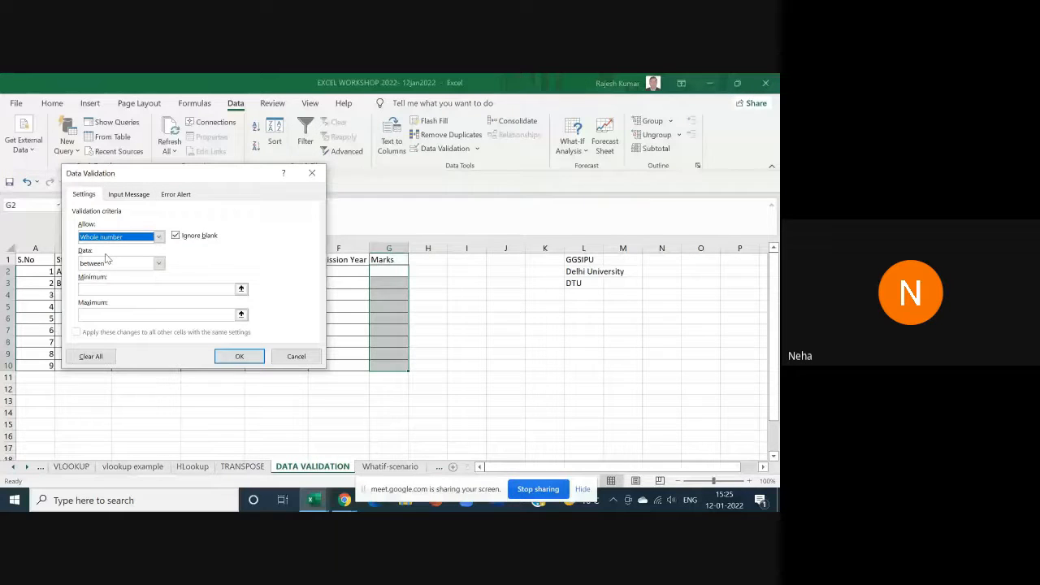
left_click(103, 237)
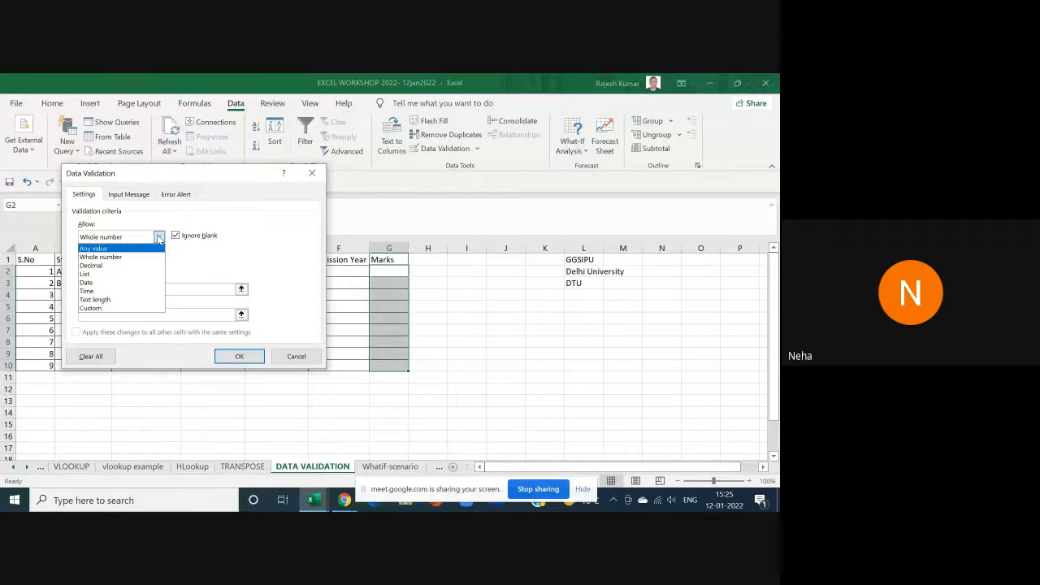
left_click(96, 257)
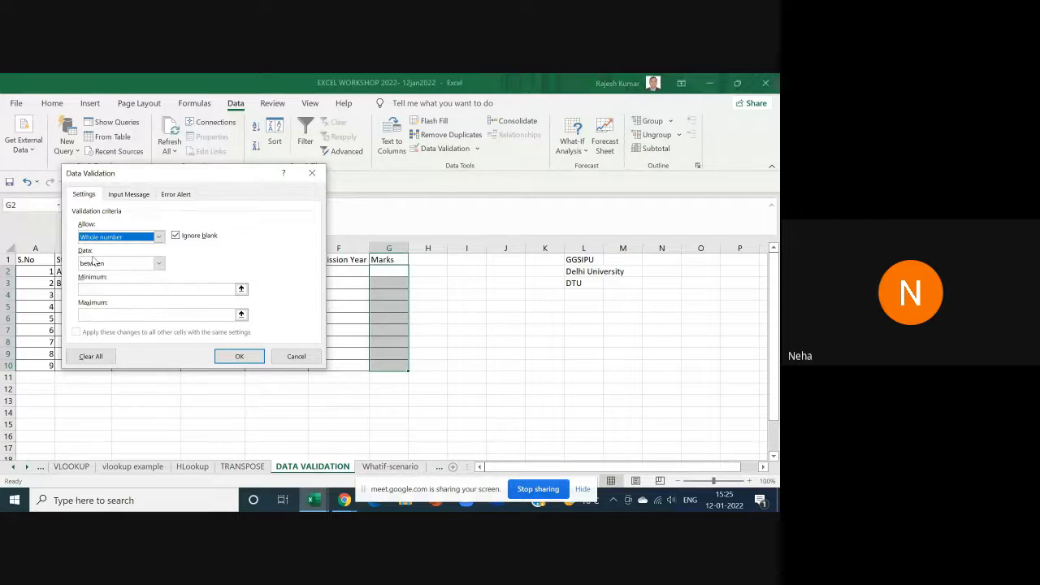
Step: Set the whole-number rule for the Marks cells to less than, with a maximum of 50
left_click(140, 265)
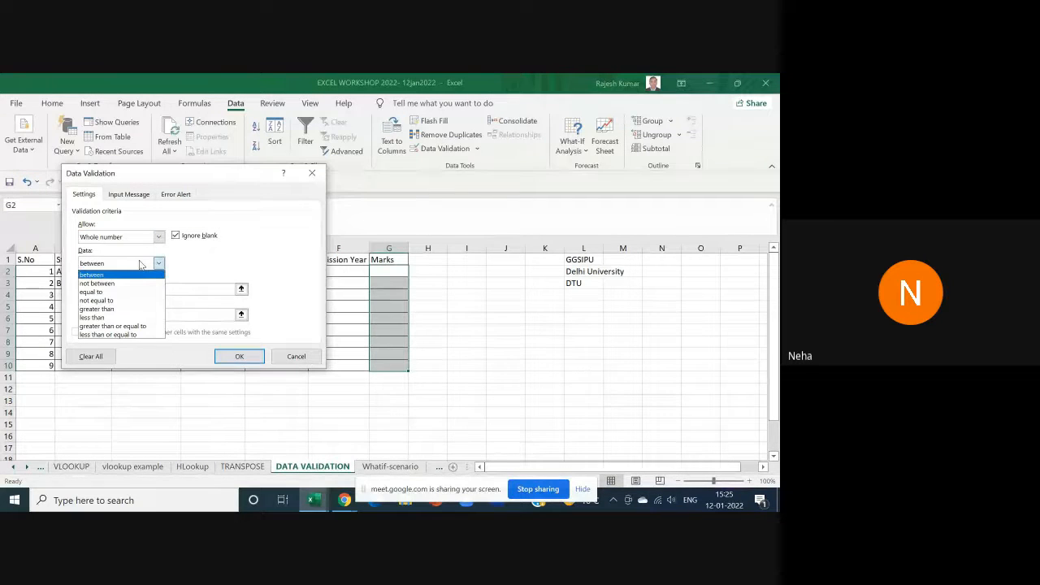
left_click(125, 318)
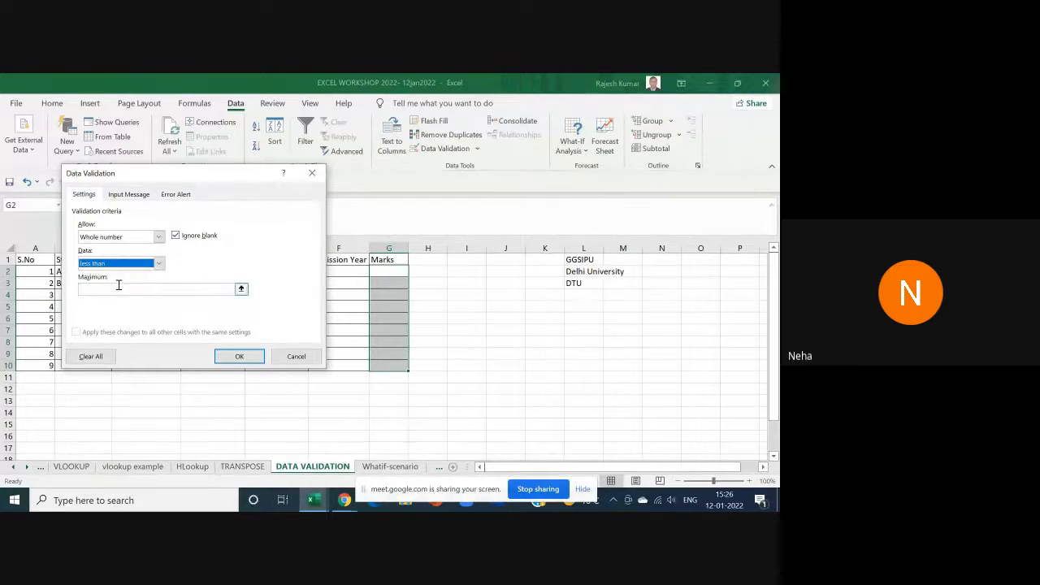
left_click(118, 285)
type("50")
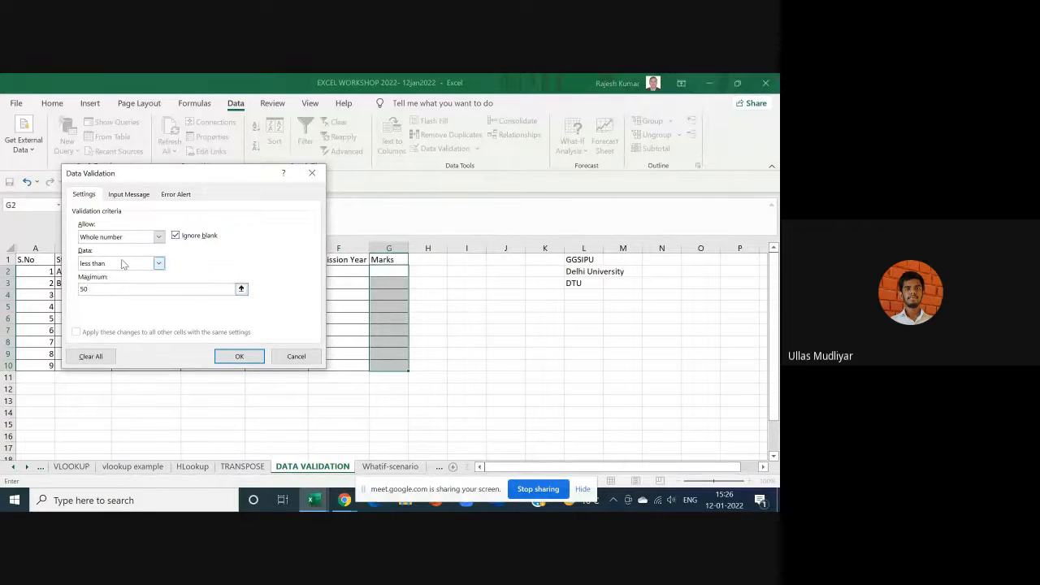
Step: Change the Marks rule to greater than 50 and title its input message "Enter data greater than 50"
left_click(122, 263)
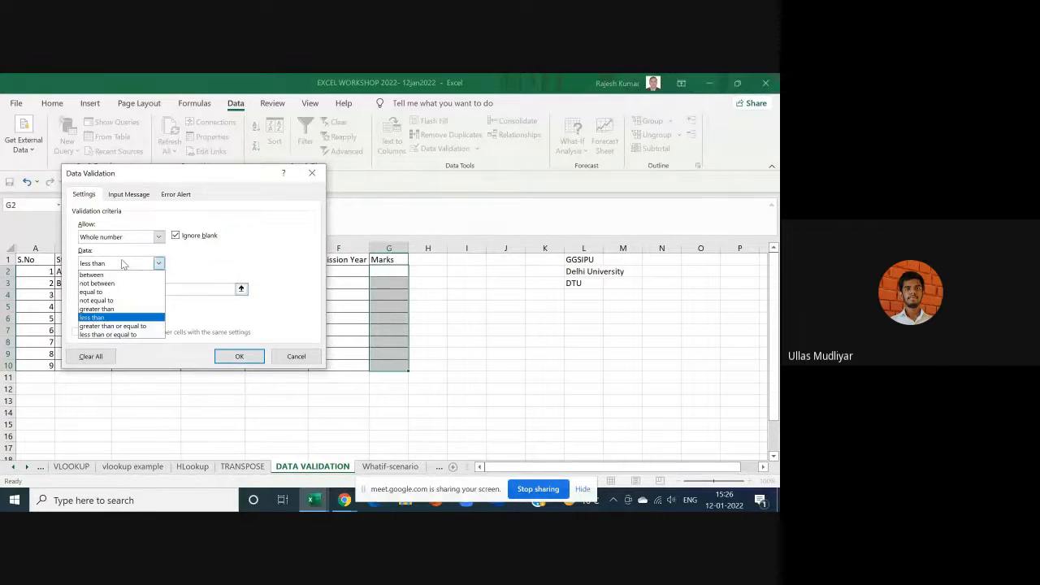
left_click(112, 309)
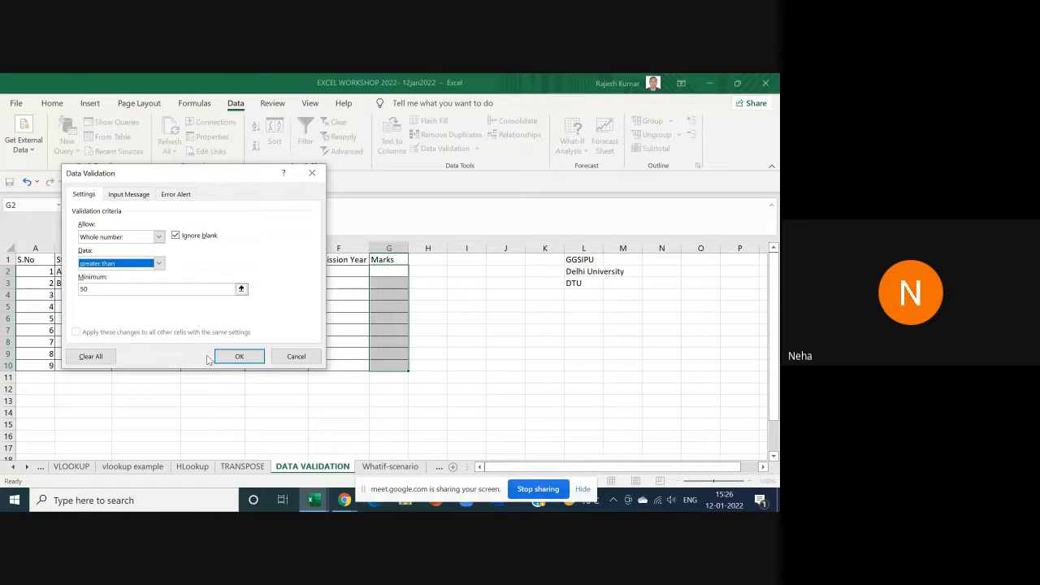
left_click(119, 195)
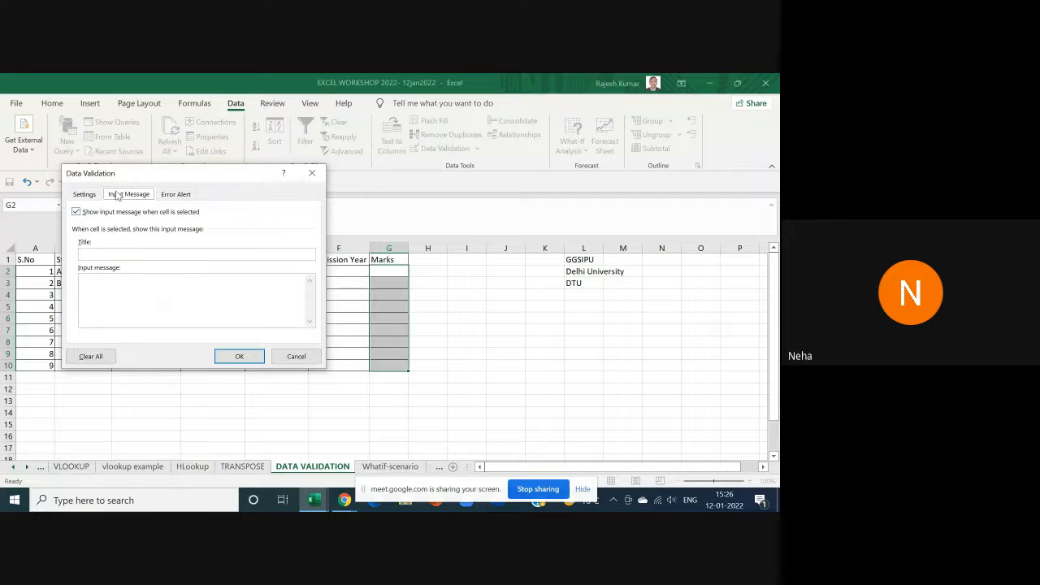
left_click(96, 257)
type("Enter")
type(" Mata greater than")
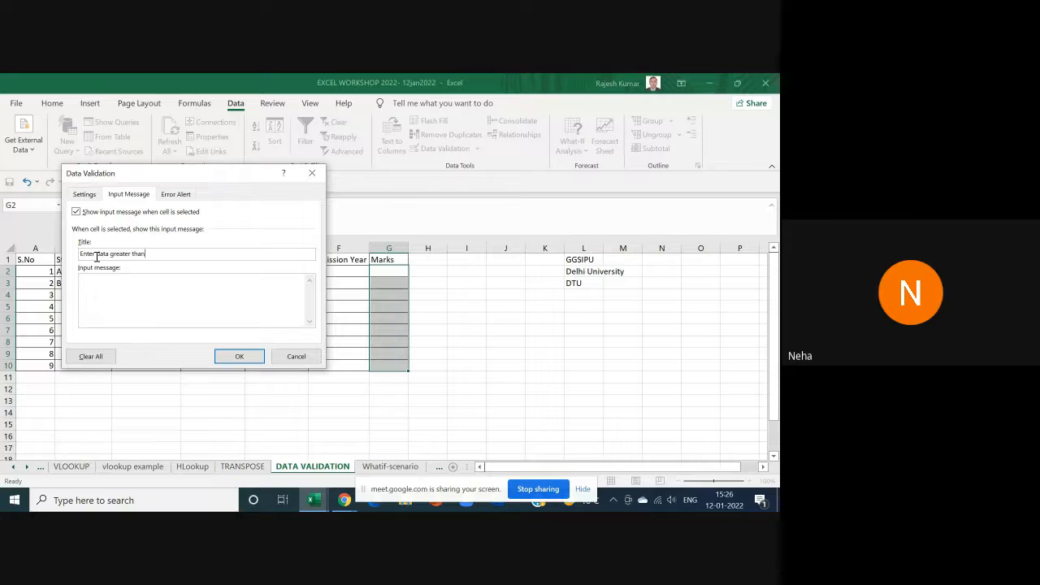
type(" 50")
Step: Set the error alert to the Stop style with the title "Data entered is less than 50"
left_click(175, 195)
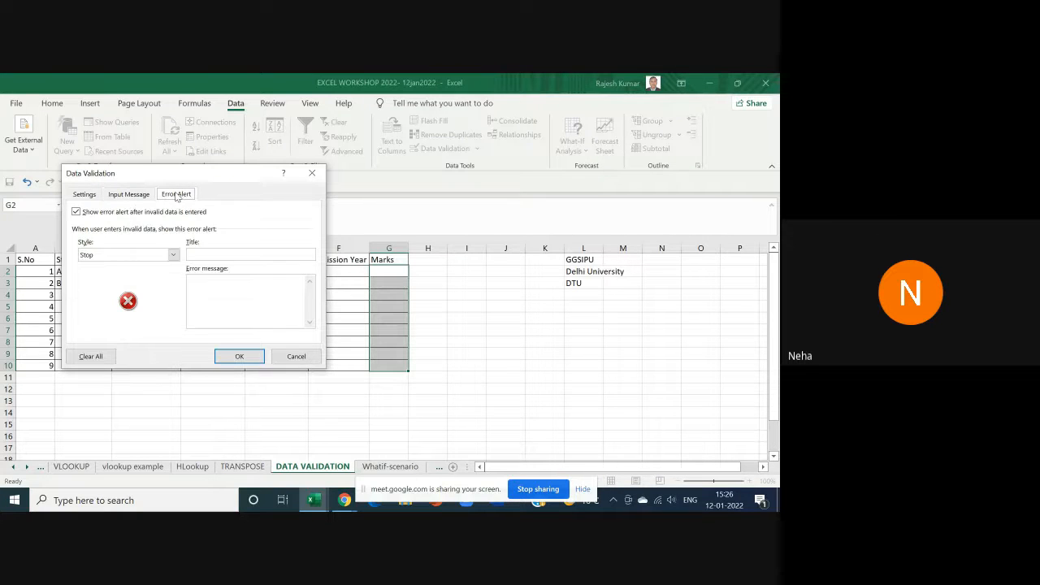
left_click(122, 255)
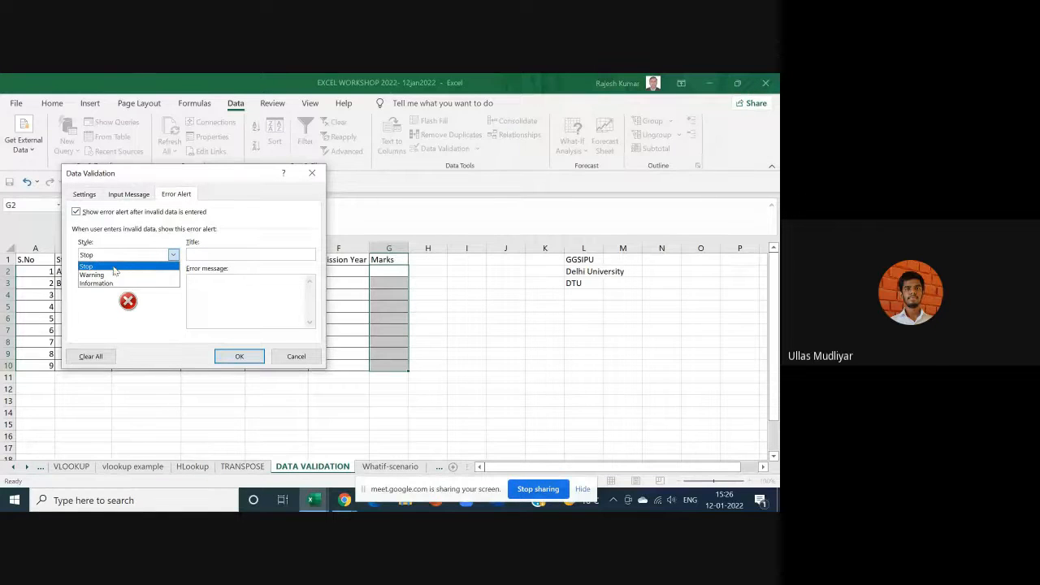
left_click(114, 267)
left_click(214, 252)
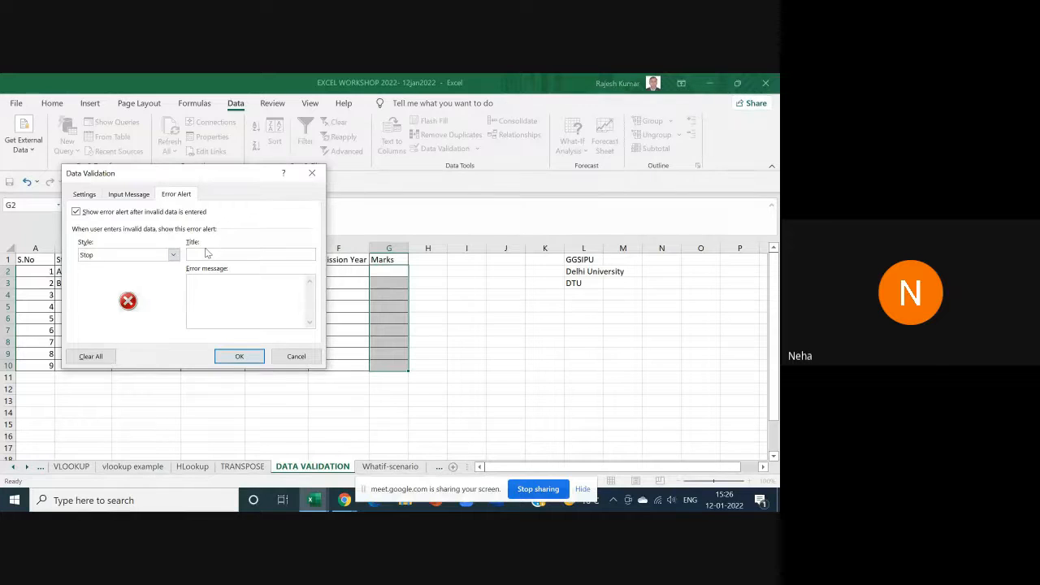
type("Data entered is less")
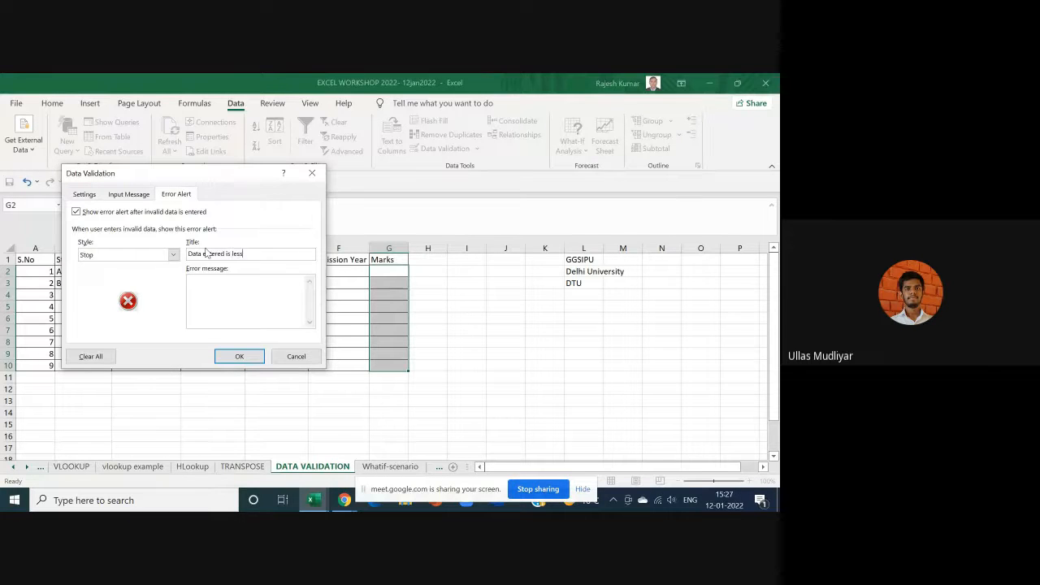
type(" than 50")
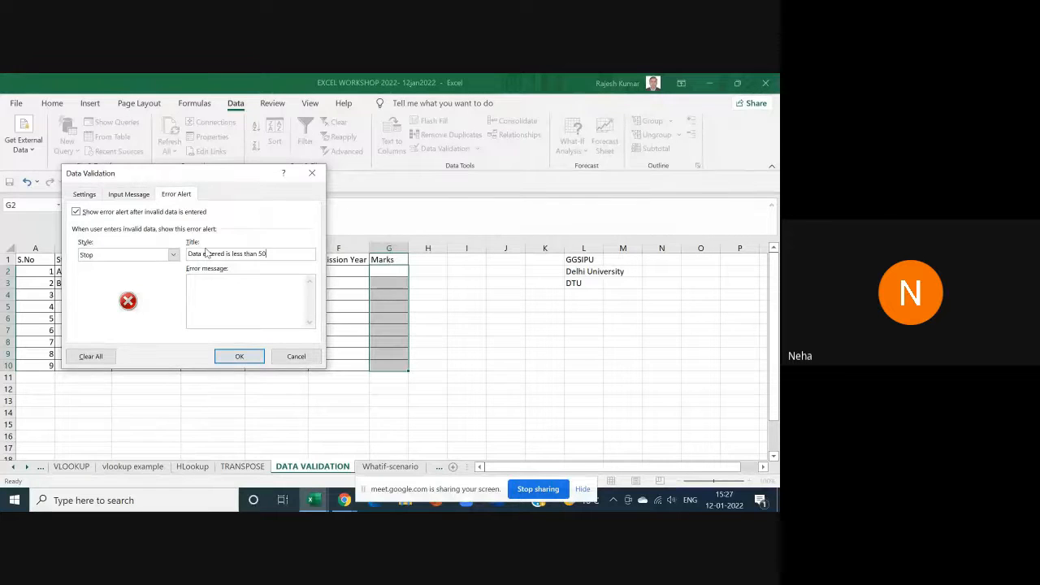
Step: Recheck the whole-number criteria, input message and Stop alert, and apply the validation to the Marks cells
left_click(85, 194)
left_click(110, 237)
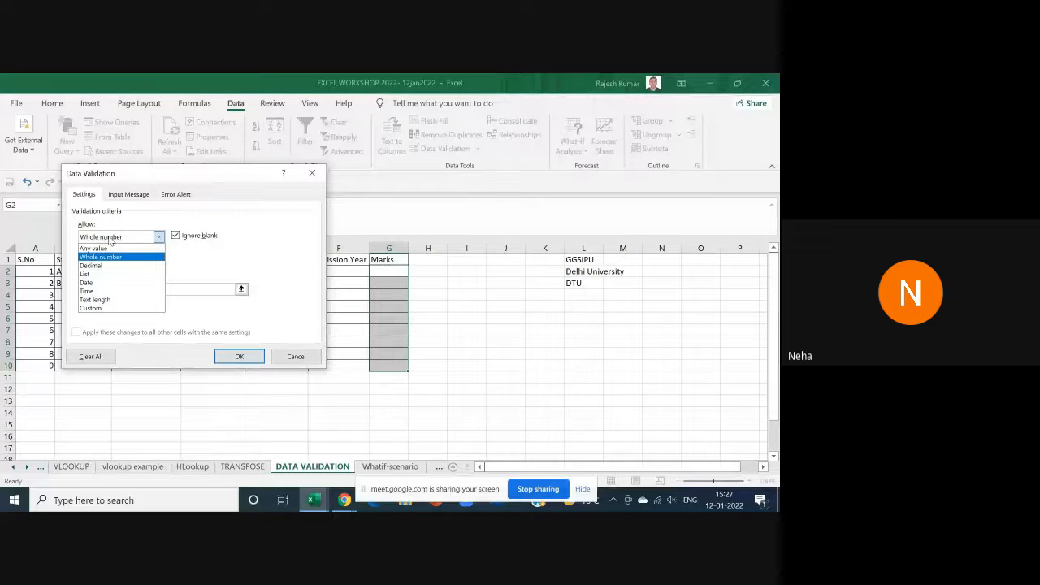
left_click(110, 257)
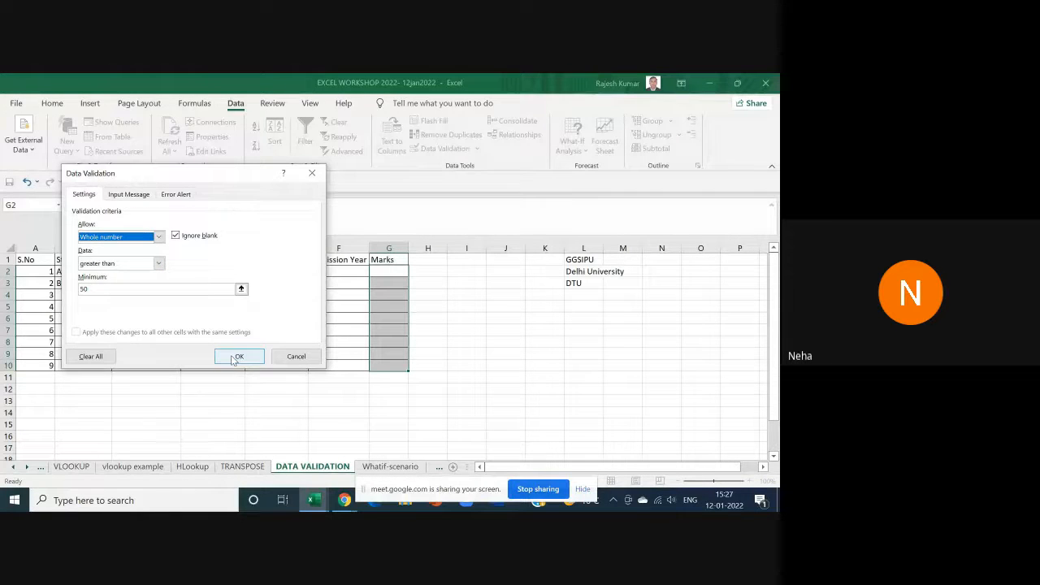
left_click(128, 195)
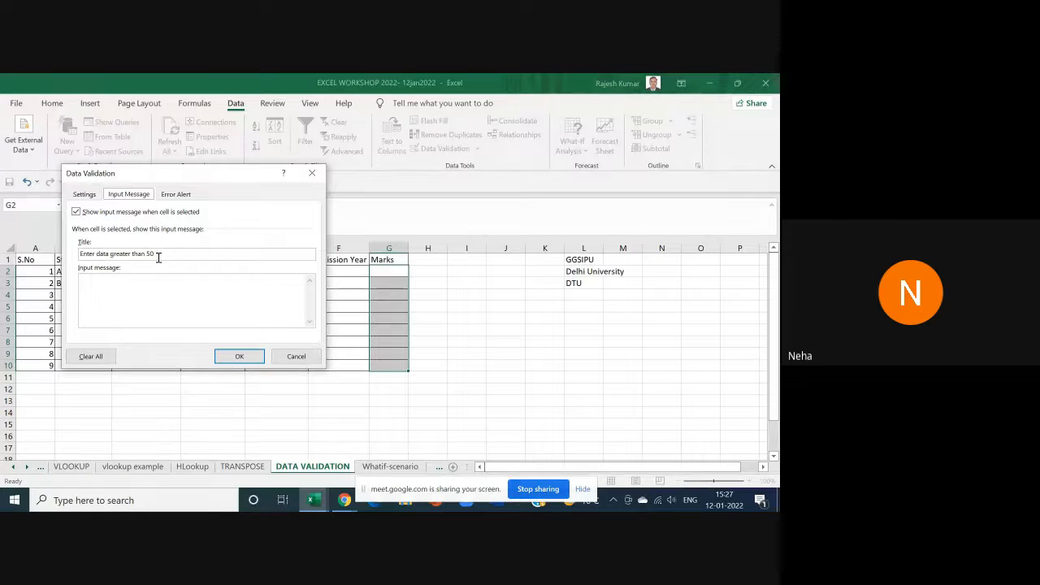
left_click(168, 197)
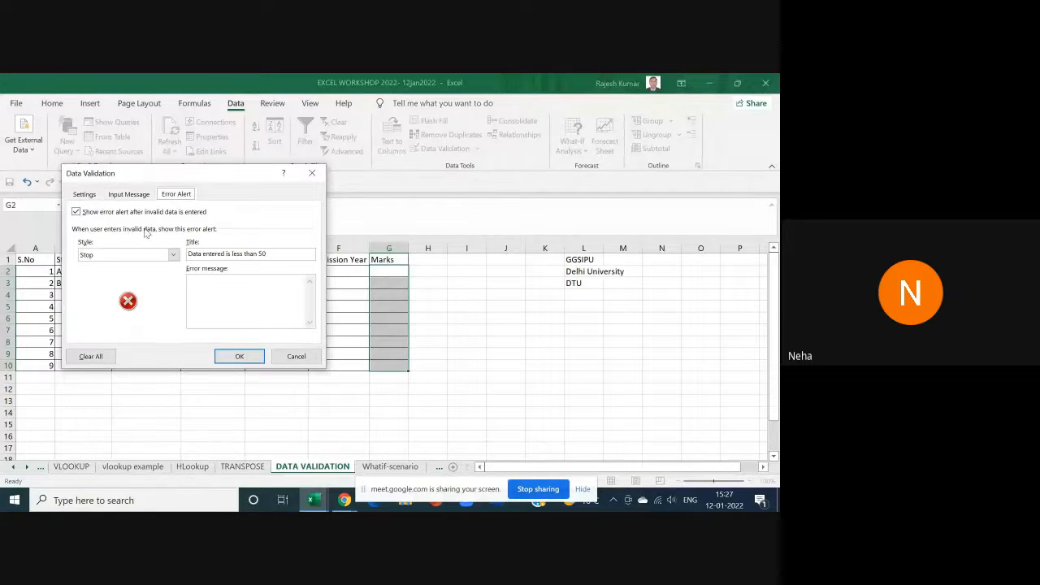
left_click(103, 260)
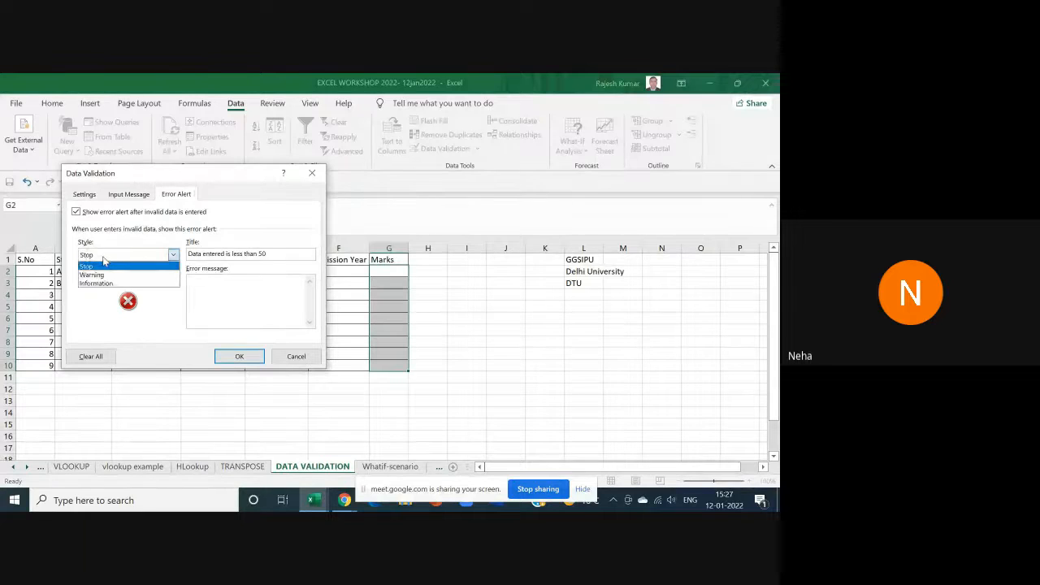
left_click(92, 269)
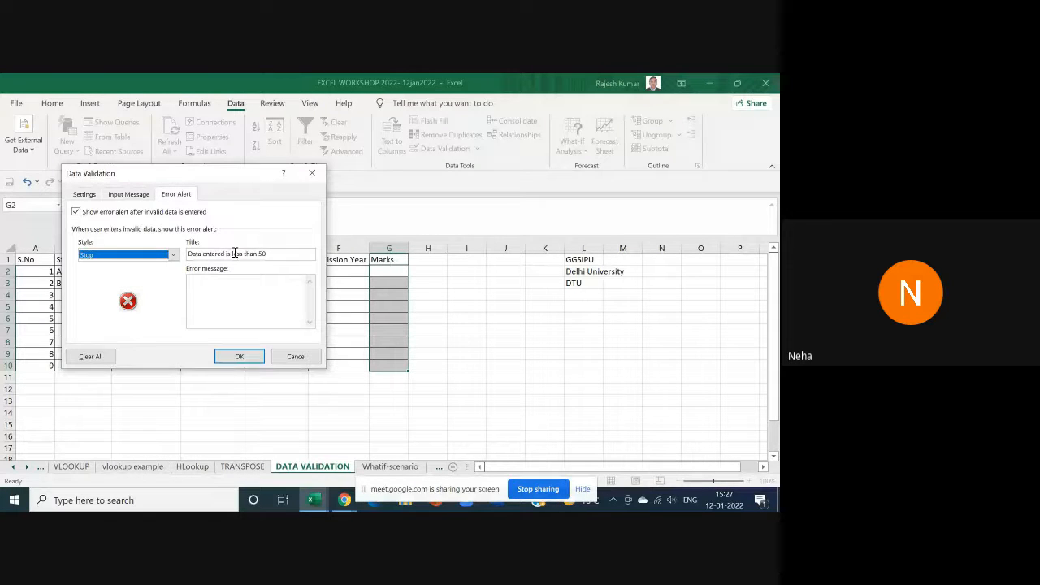
left_click_drag(274, 253, 188, 256)
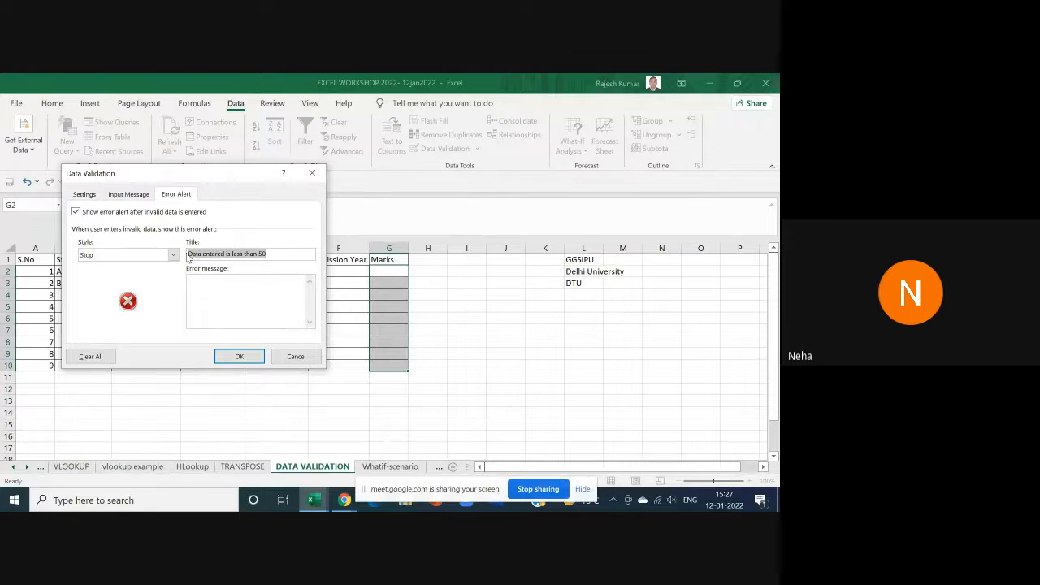
left_click(251, 358)
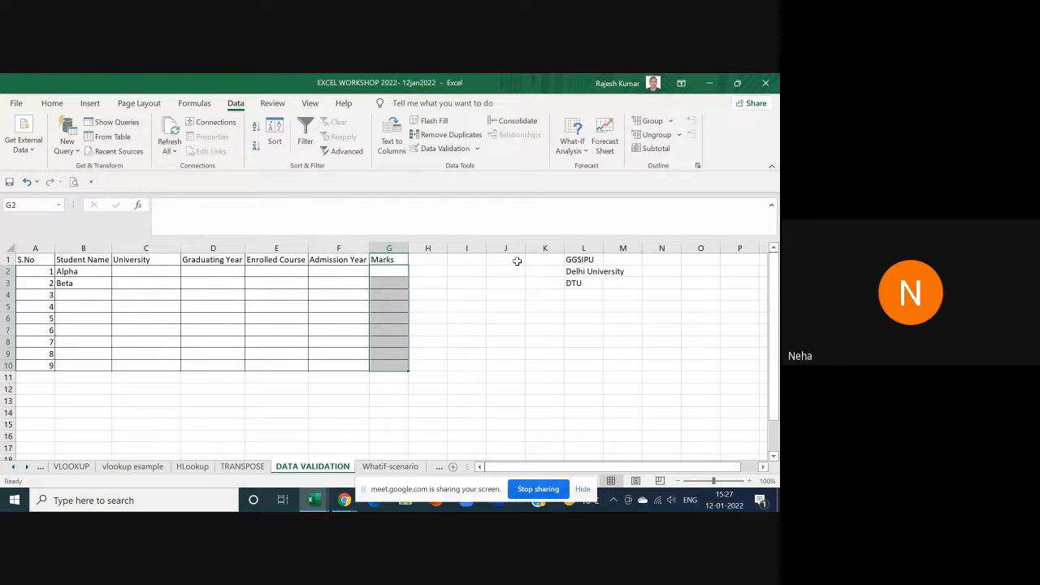
Step: Enter 56 as Alpha's marks in G2 to test the validation rule with a valid value
left_click(394, 273)
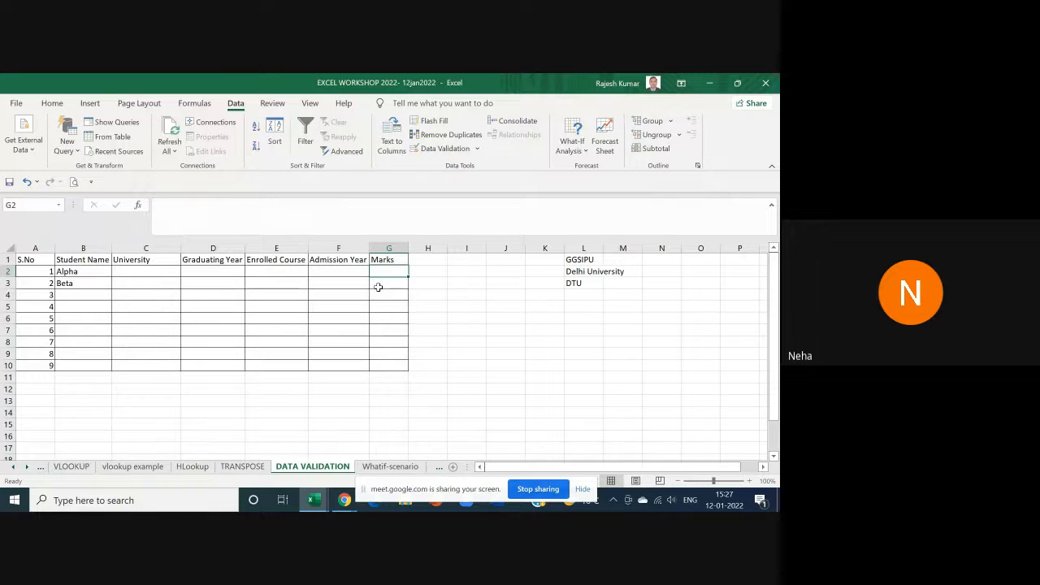
type("56")
key("Return")
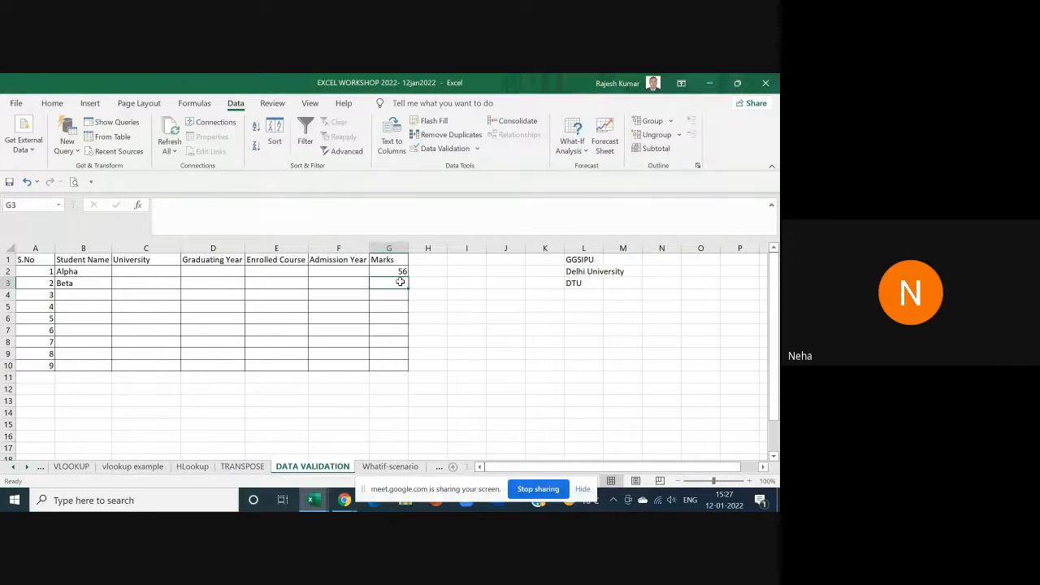
Step: Try to enter 49 as Beta's marks in G3 to test the error alert, and cancel the entry
type("49")
key("Return")
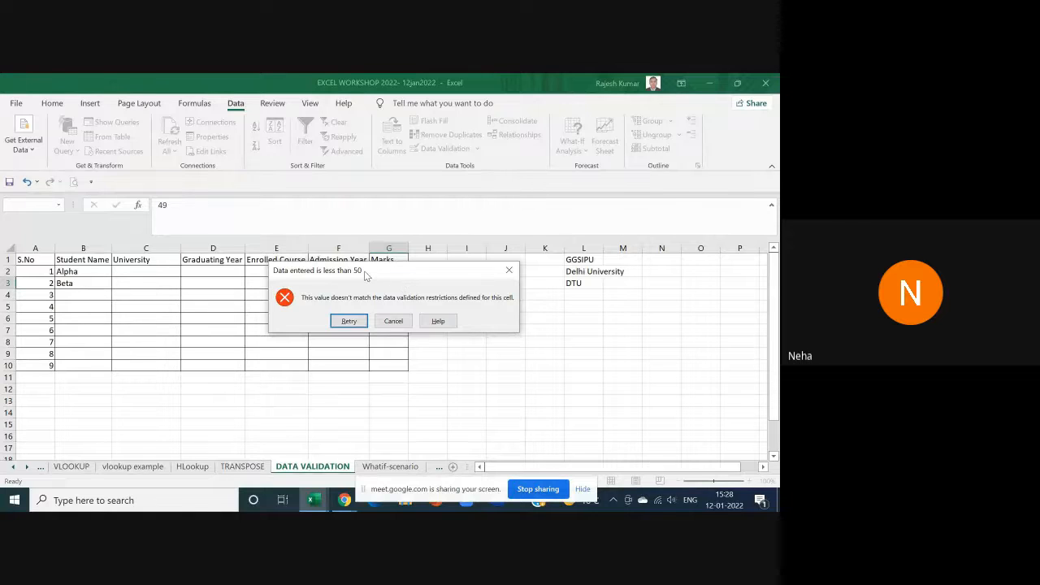
left_click_drag(364, 276, 337, 187)
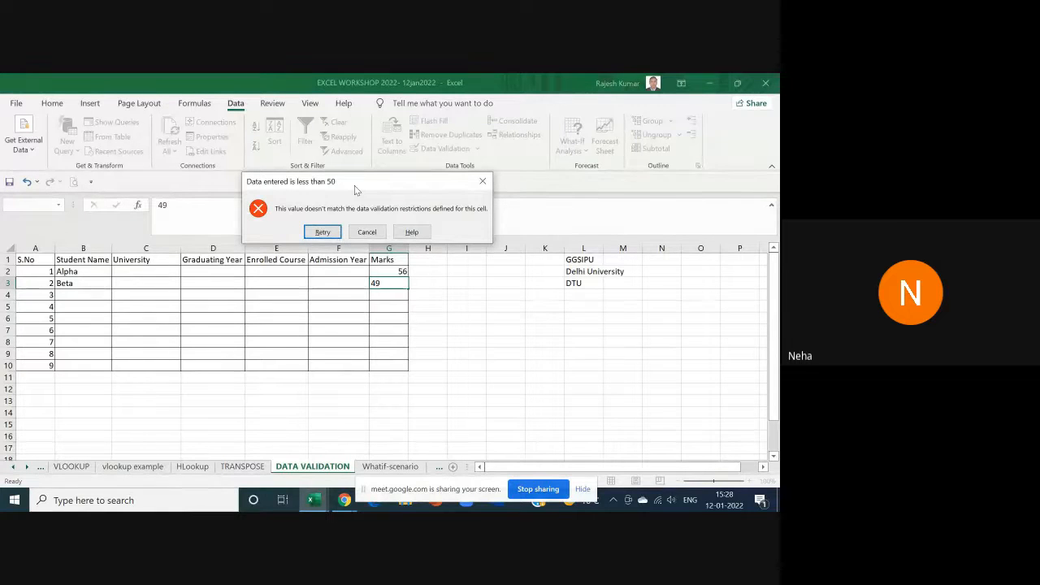
left_click(366, 233)
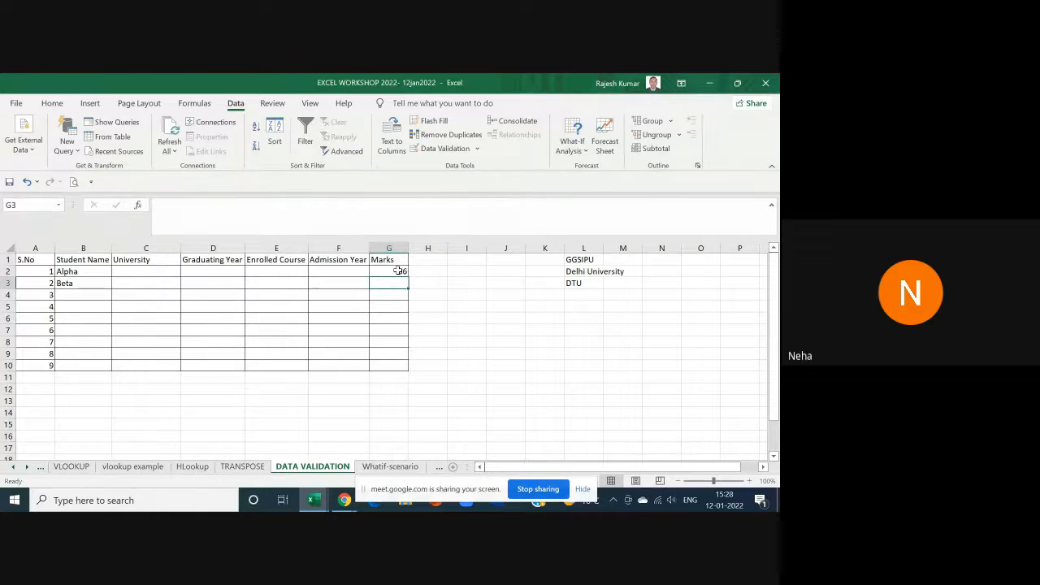
left_click_drag(399, 270, 404, 365)
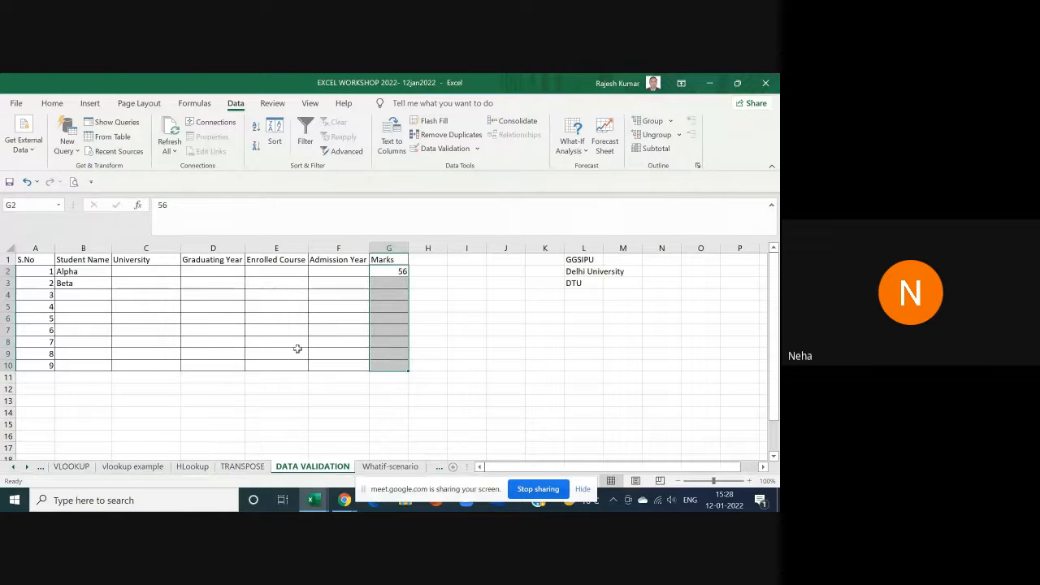
left_click(440, 153)
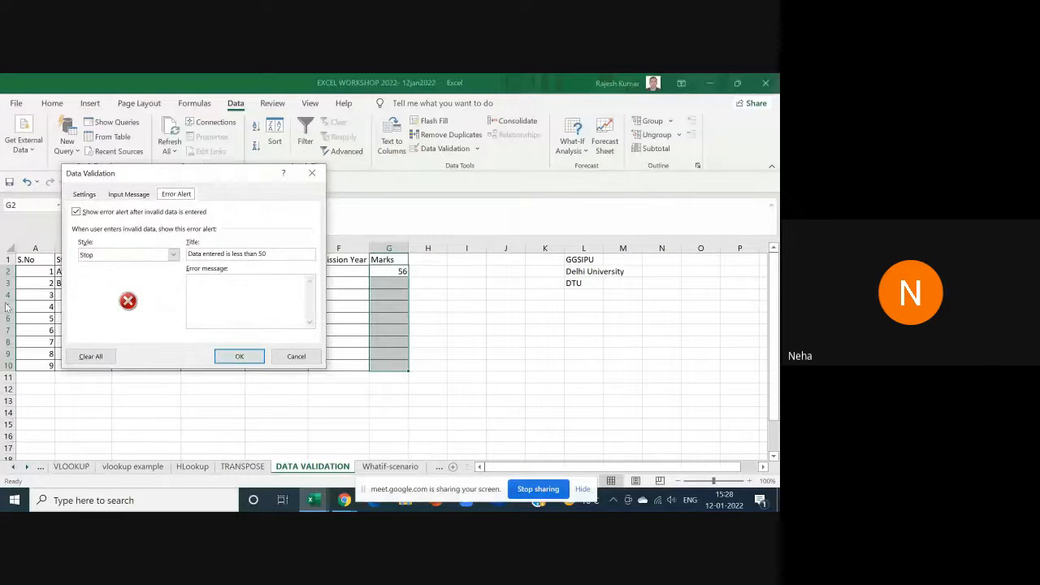
left_click(110, 255)
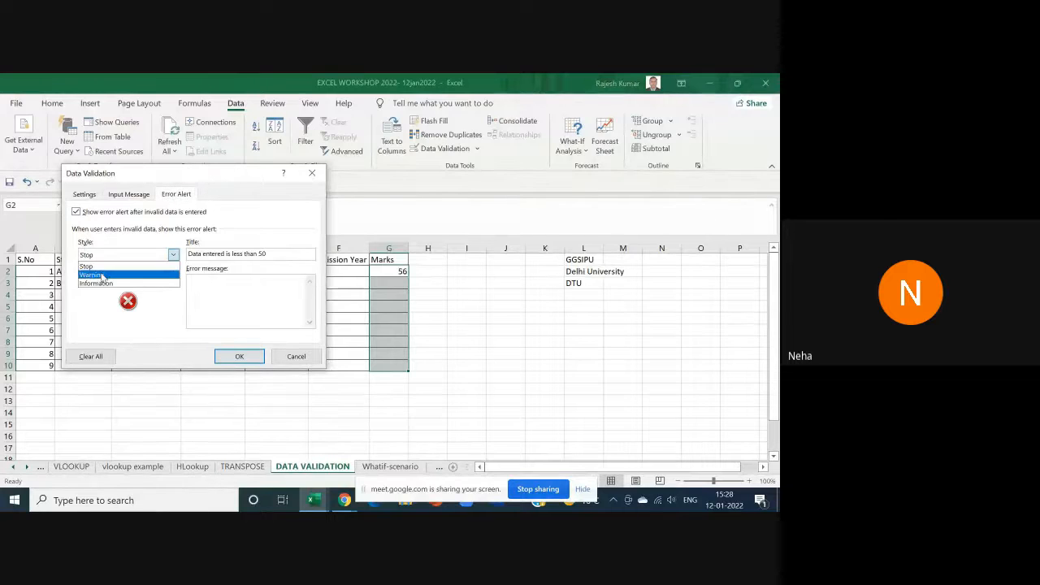
left_click(103, 277)
left_click(296, 356)
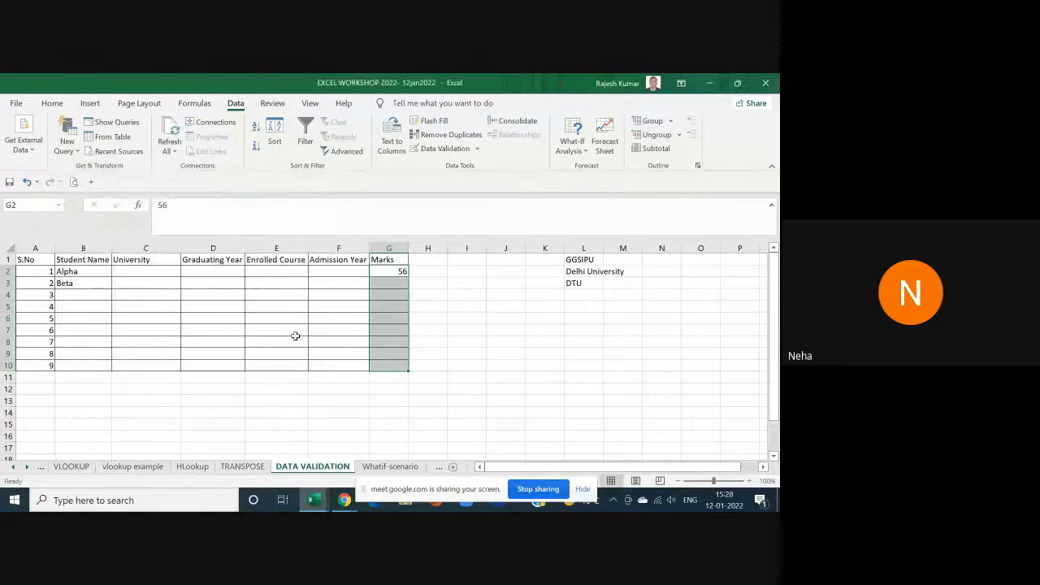
left_click(391, 275)
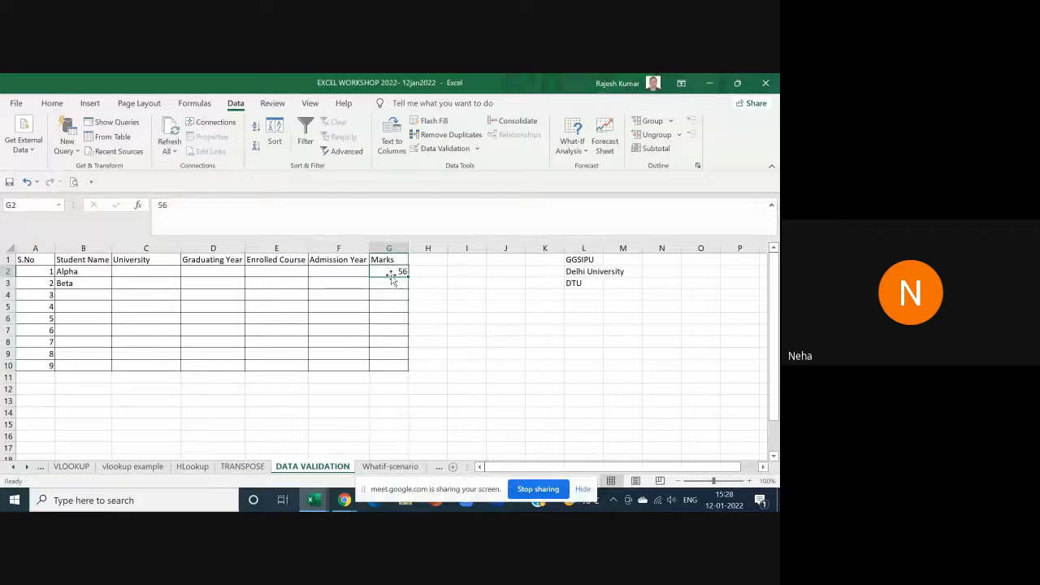
left_click(439, 148)
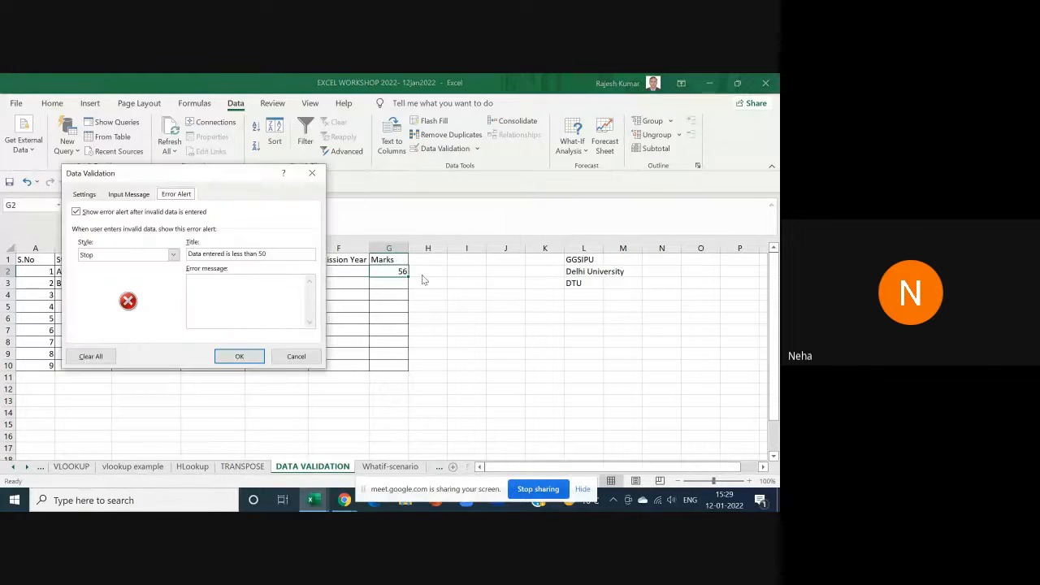
left_click(296, 356)
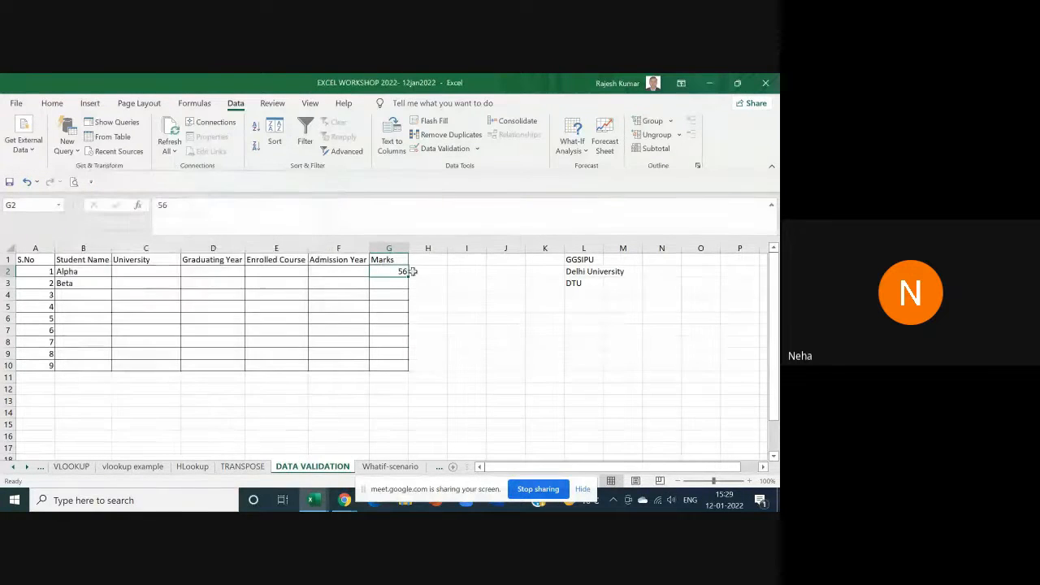
Step: Try to enter 44 as Beta's marks in G3, retry the same value, and discard the entry
left_click(386, 285)
type("44")
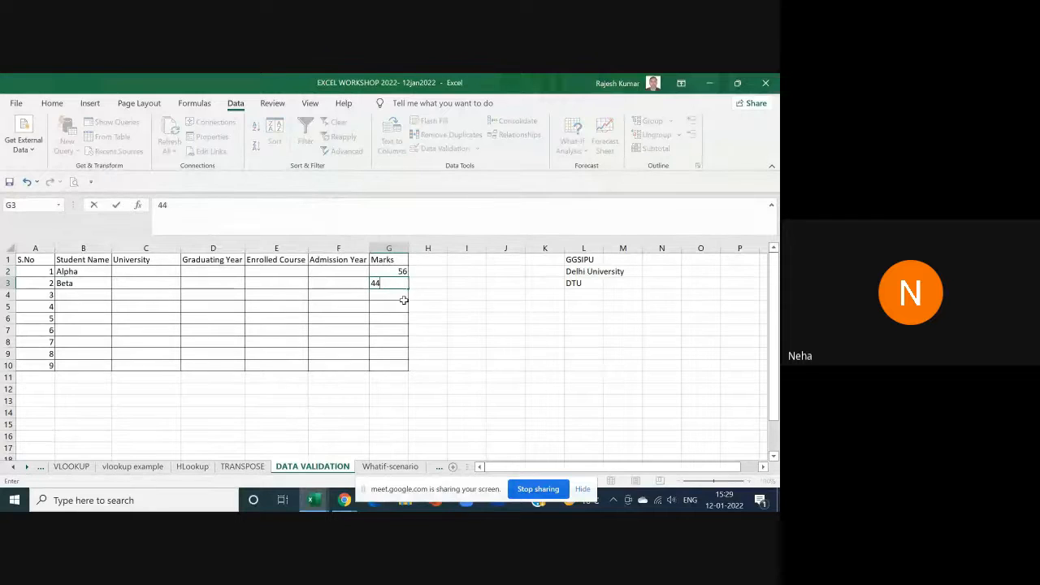
key("Return")
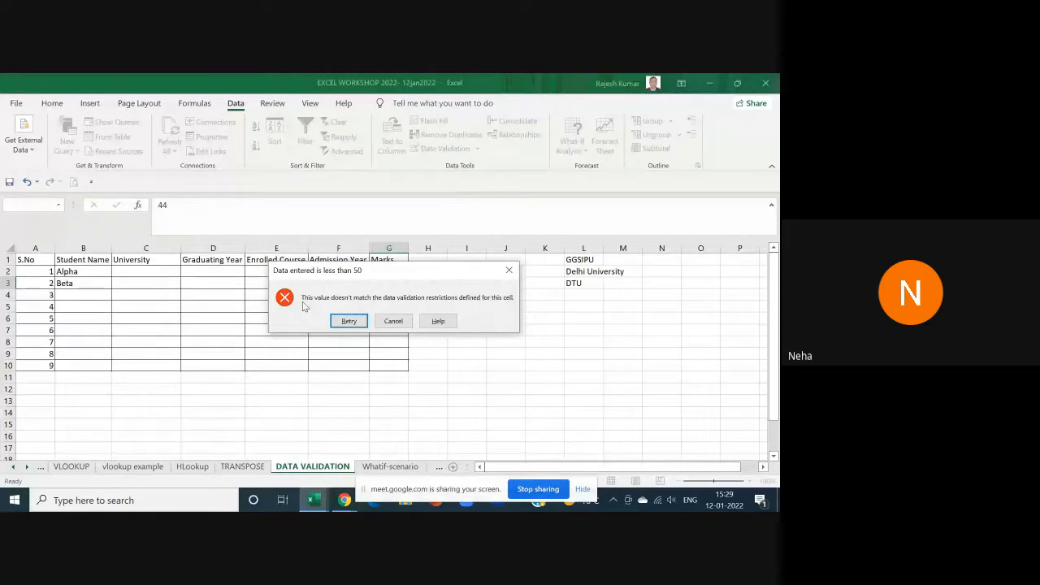
left_click(349, 322)
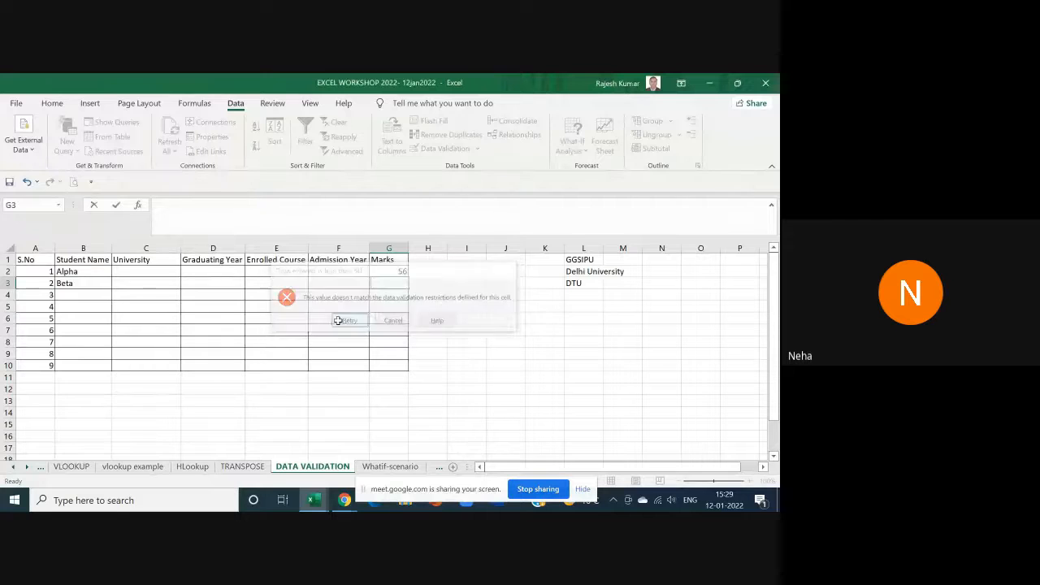
key("Return")
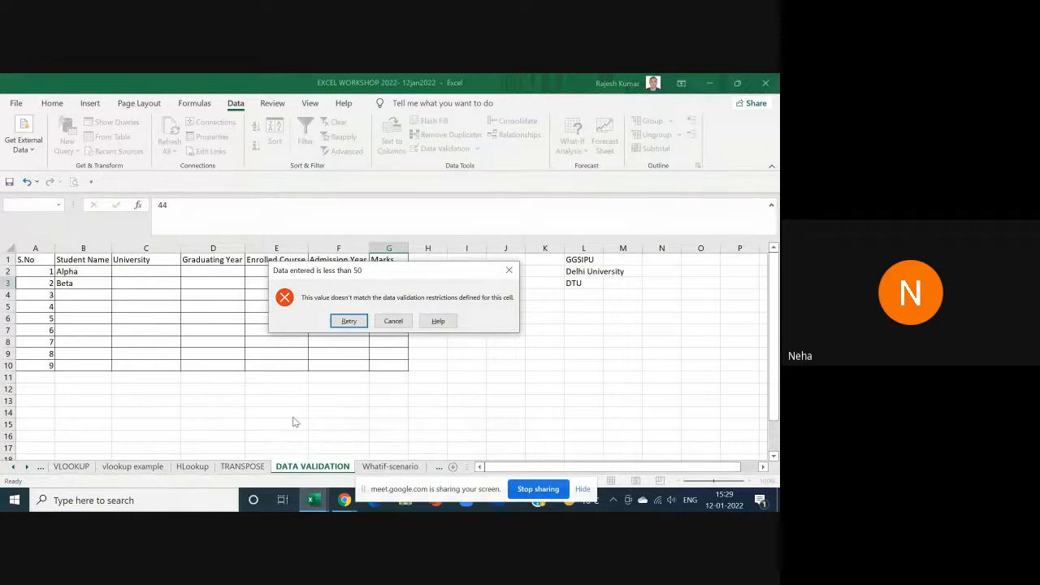
key("Return")
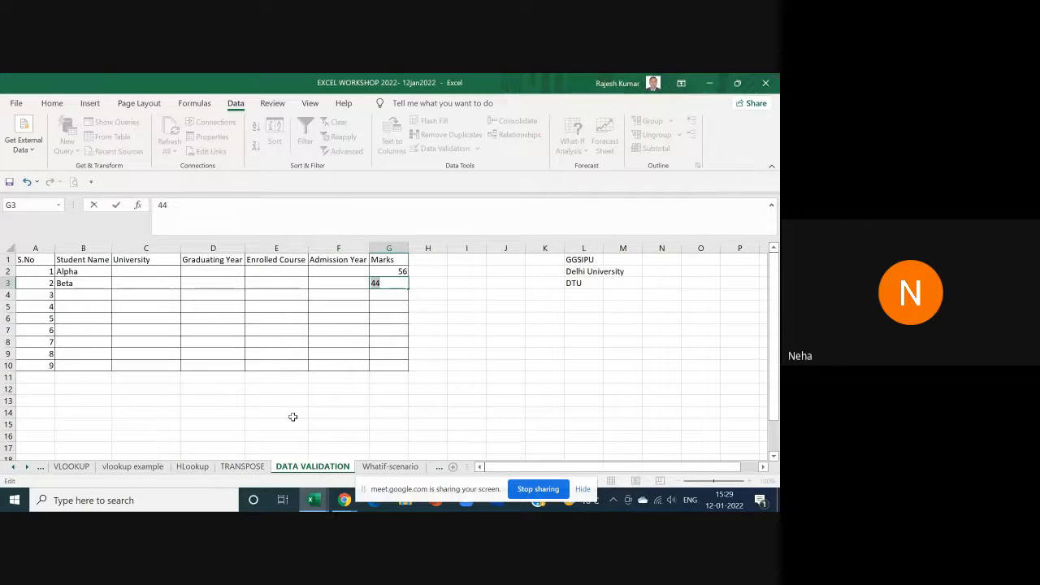
key("Escape")
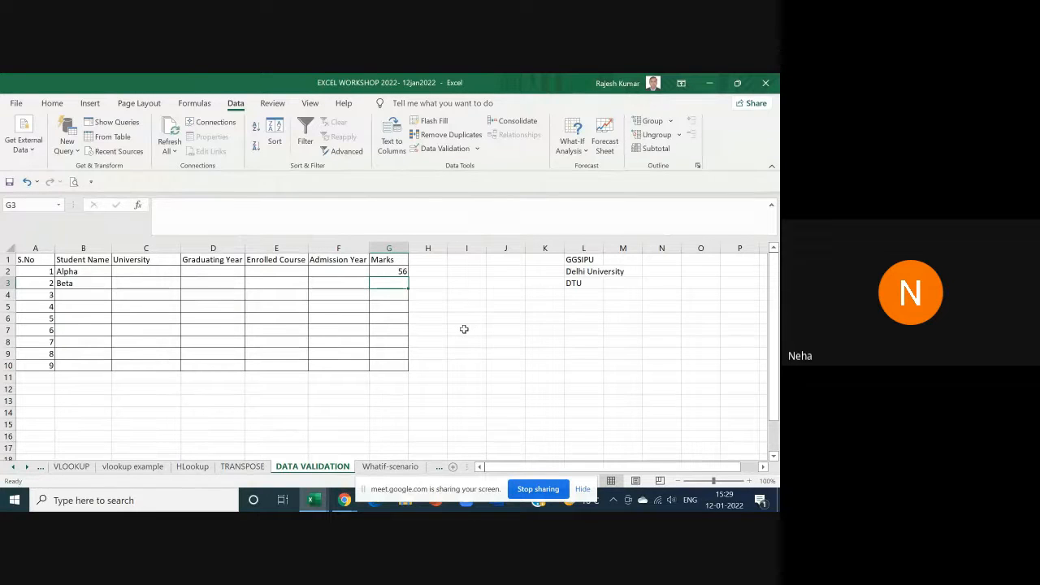
Step: Set the error alert style for the Marks cells G2:G10 to Warning and apply the validation
left_click_drag(401, 274, 390, 363)
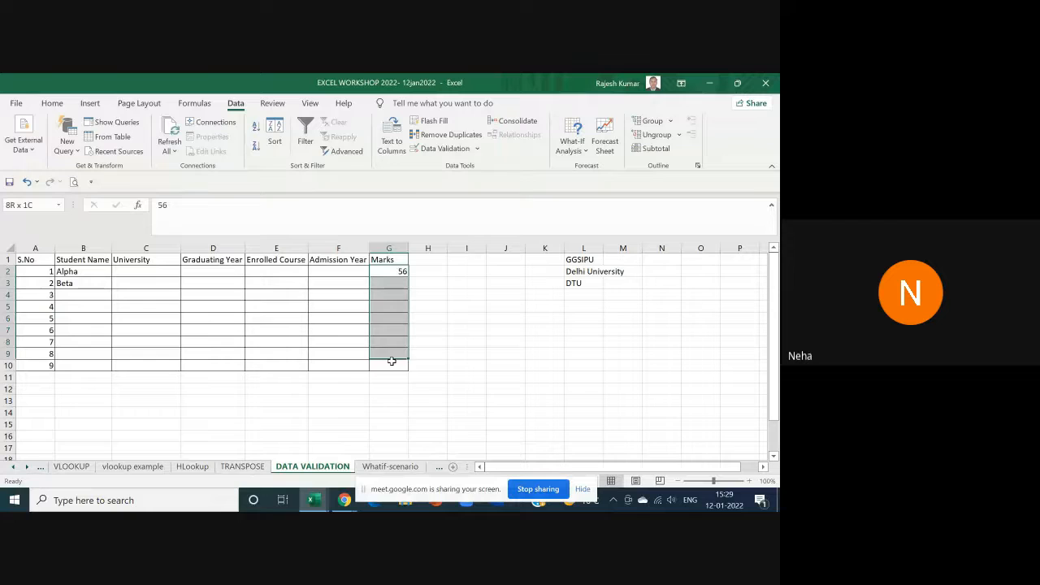
left_click(437, 151)
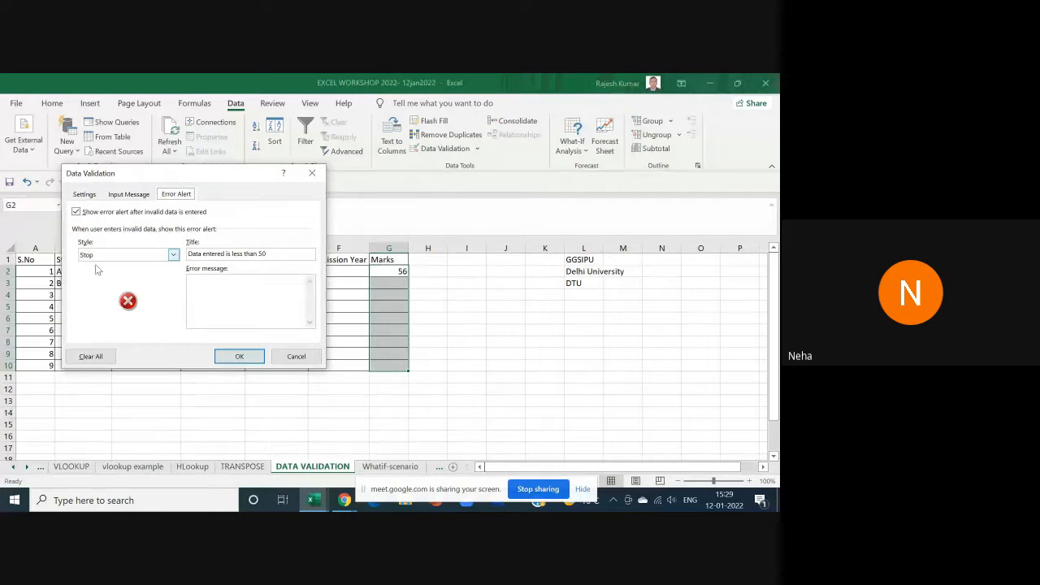
left_click(102, 256)
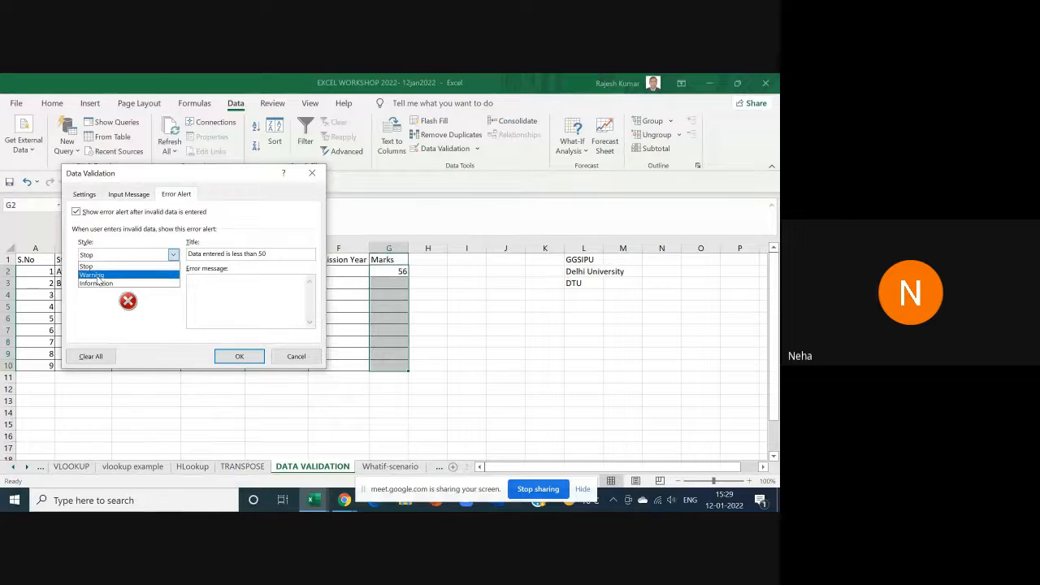
left_click(93, 274)
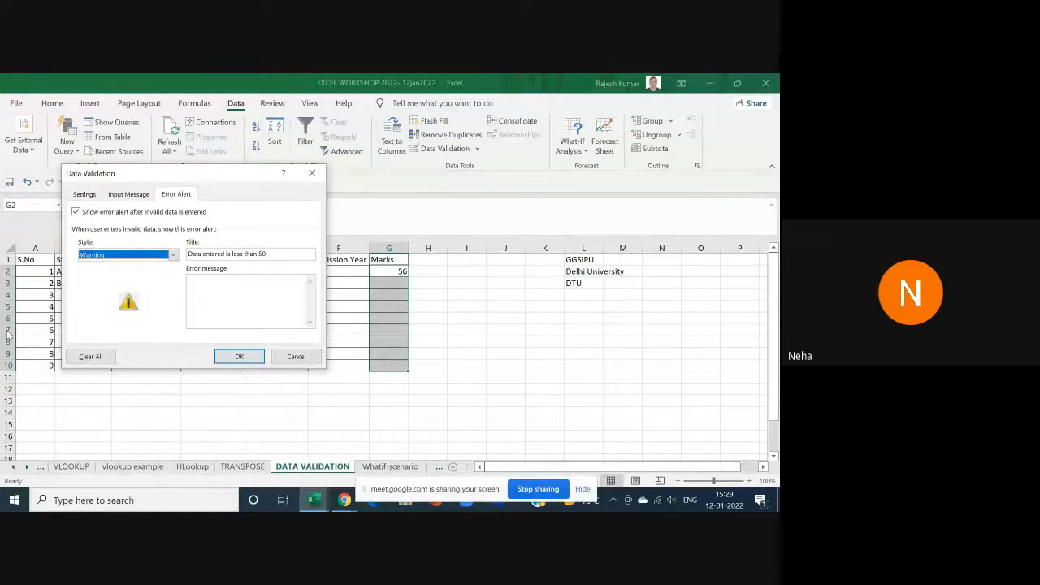
left_click(236, 357)
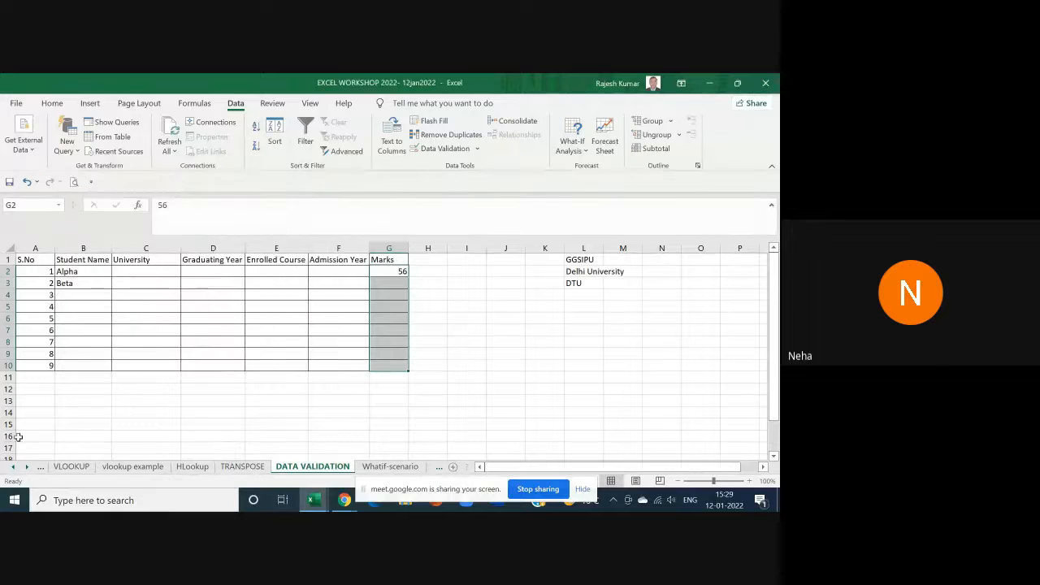
Step: Enter 44 in G5 to test the Warning alert, and choose to continue with the invalid value
left_click(385, 285)
left_click(398, 273)
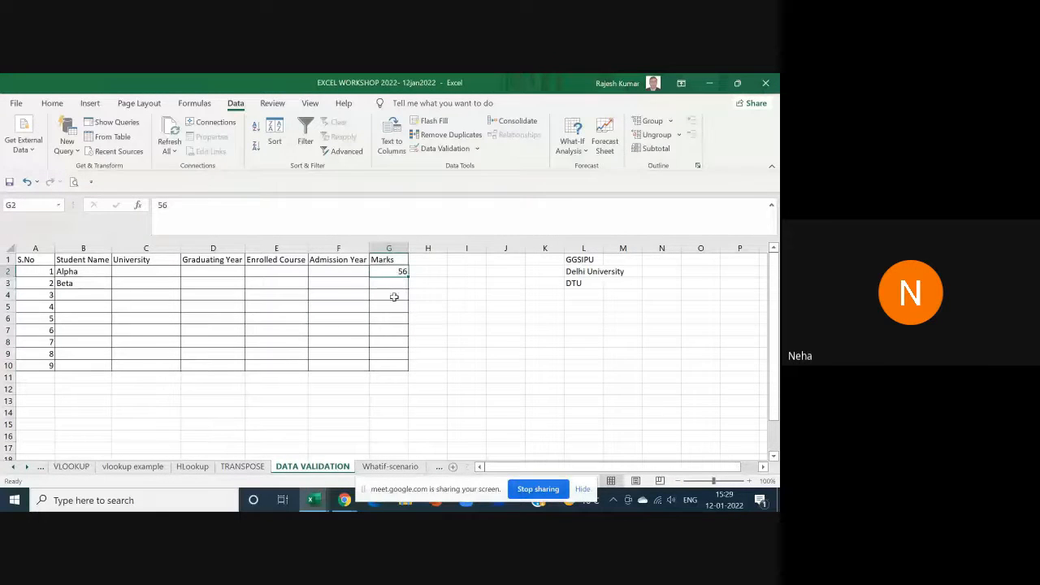
left_click(393, 303)
type("44")
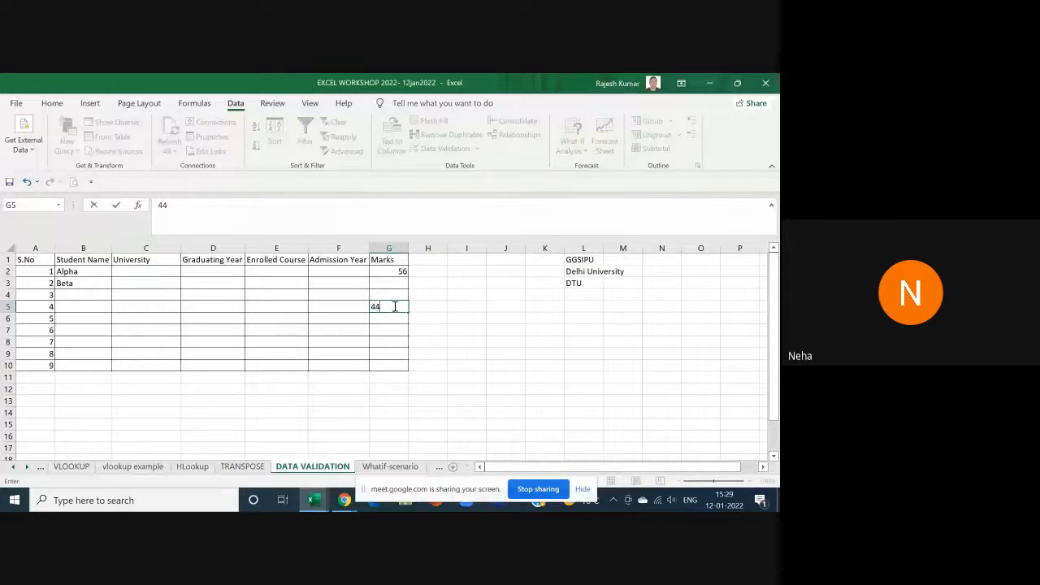
key("Return")
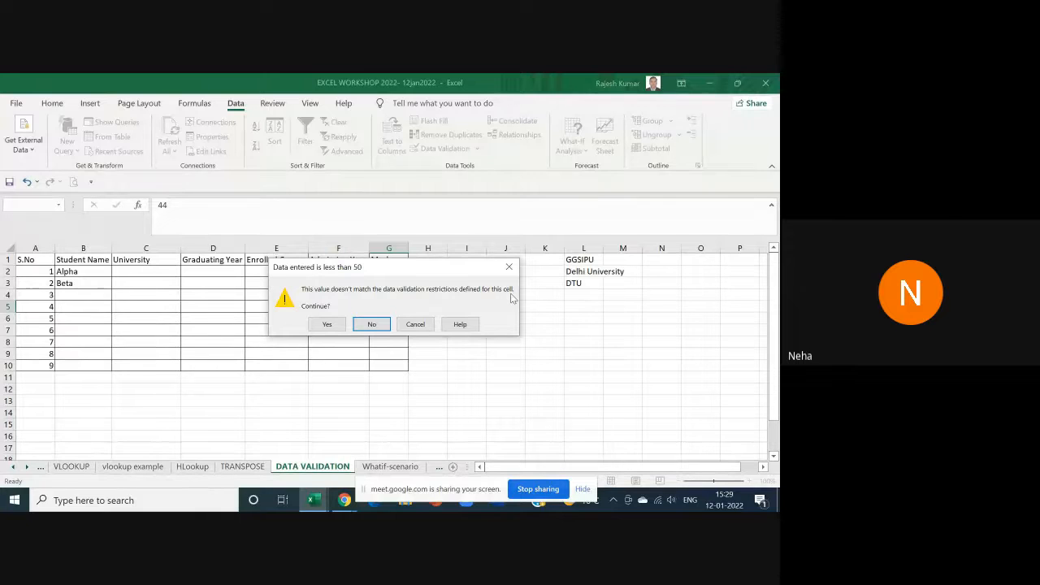
left_click(326, 324)
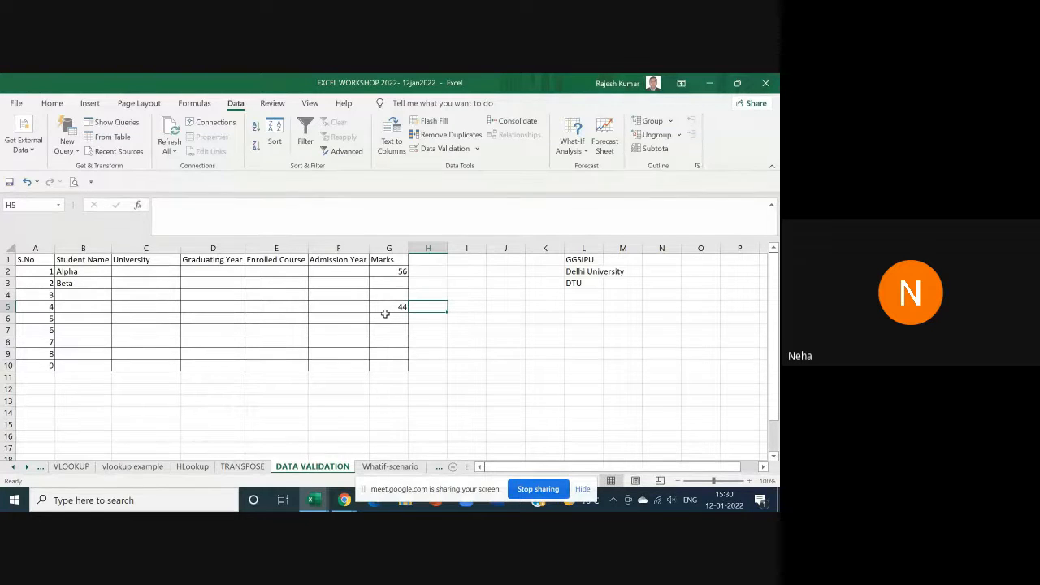
Step: Clear the test marks from cells G2:G5
left_click_drag(399, 274, 404, 304)
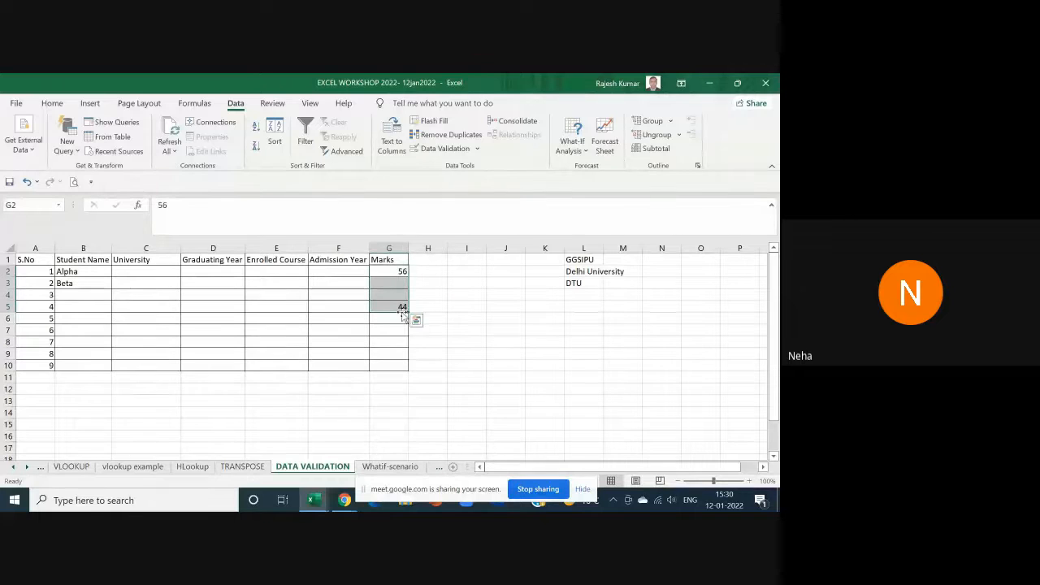
key("Delete")
left_click(391, 271)
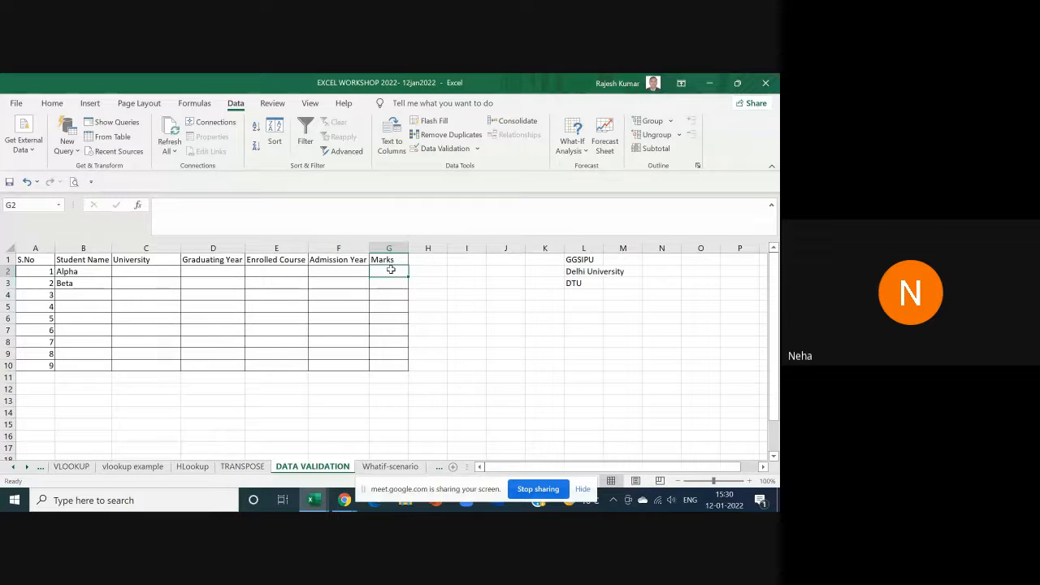
Step: Set the error alert style for the Marks cells G2:G10 to Information and apply the validation
left_click_drag(391, 271, 401, 365)
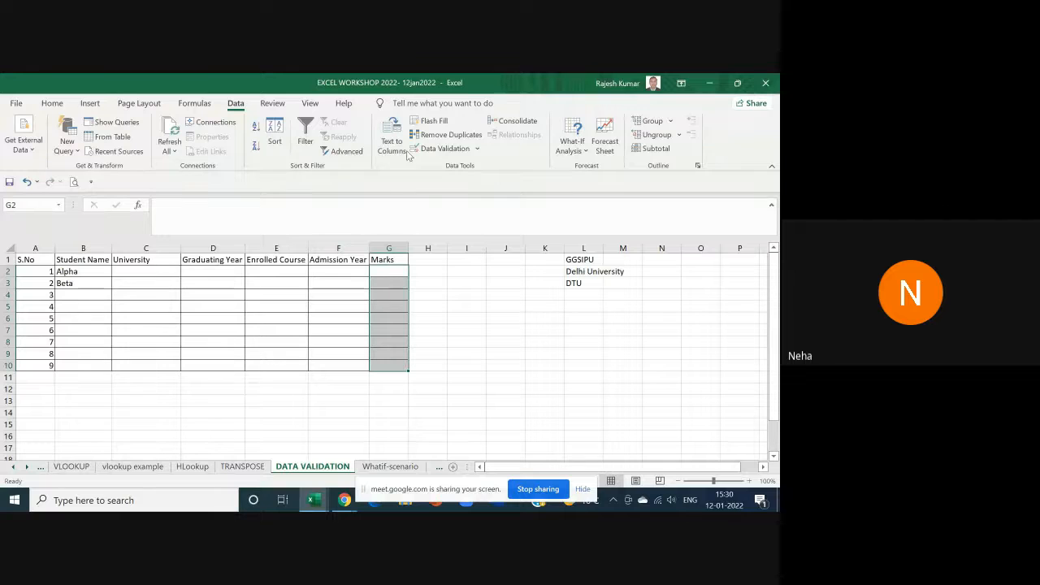
left_click(443, 149)
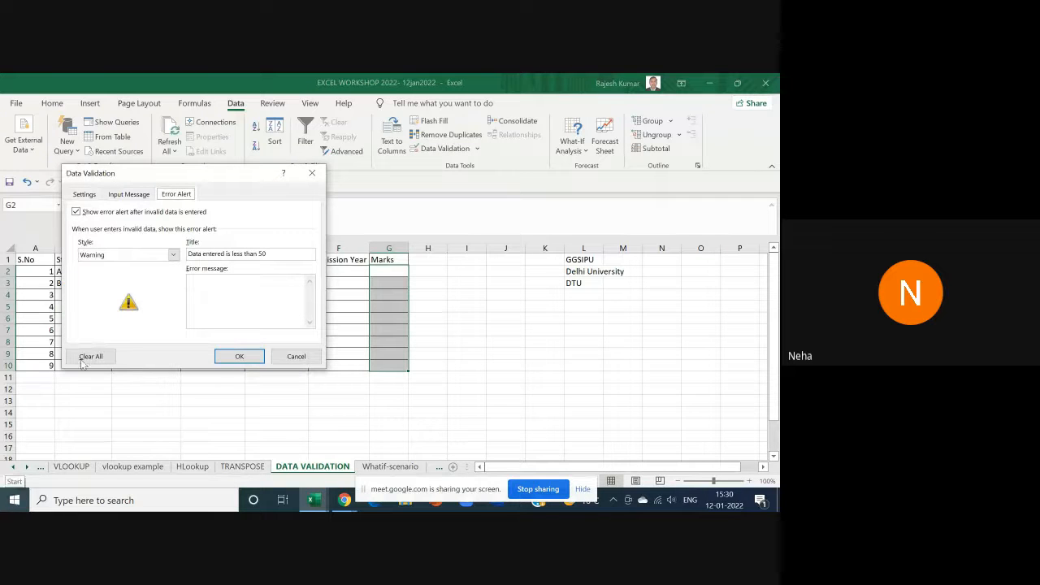
left_click(123, 254)
left_click(102, 280)
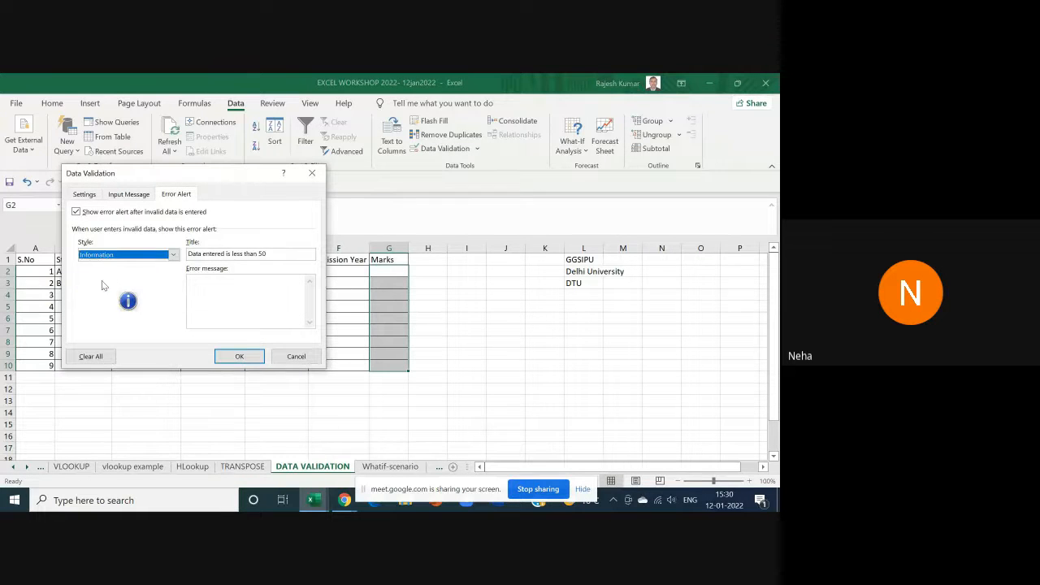
left_click(250, 361)
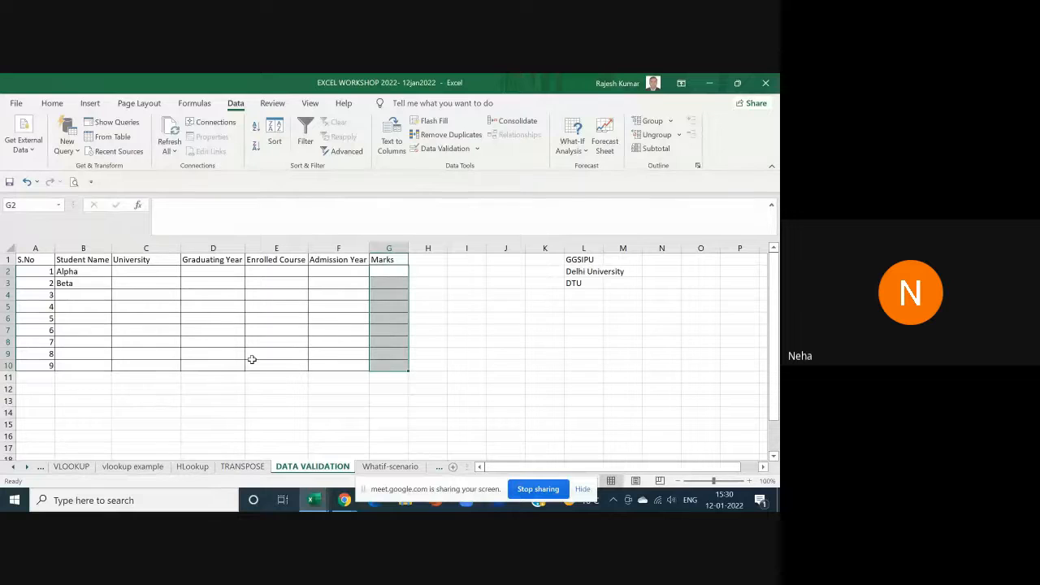
Step: Enter 44 in G5 to test the Information alert, and accept the invalid value
left_click(391, 307)
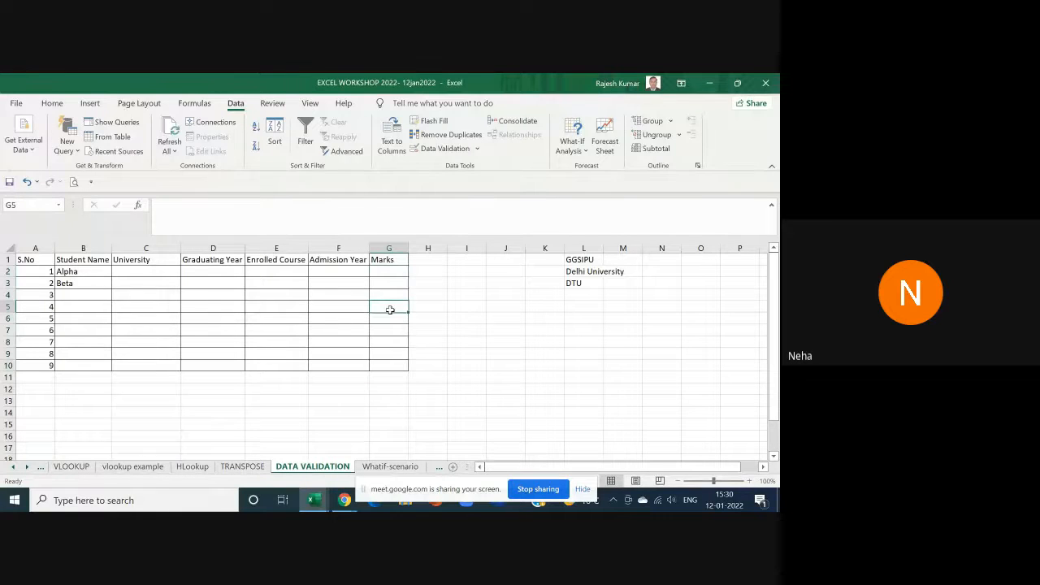
type("44")
key("Return")
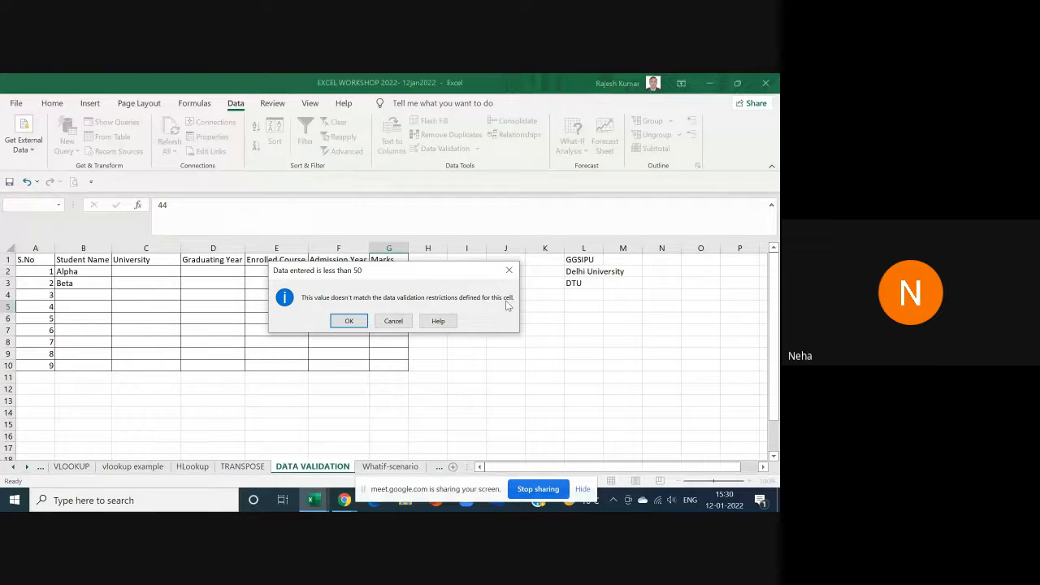
left_click(348, 320)
key("Return")
key("Return")
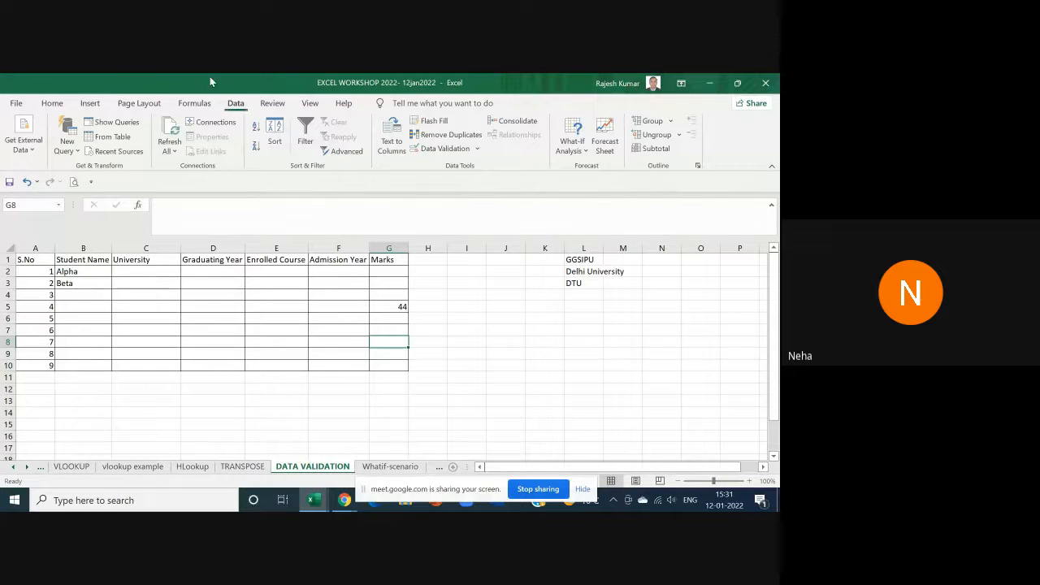
Step: Compare the Stop, Warning and Information alert styles in the validation of G8, and apply Stop to that cell
left_click(465, 150)
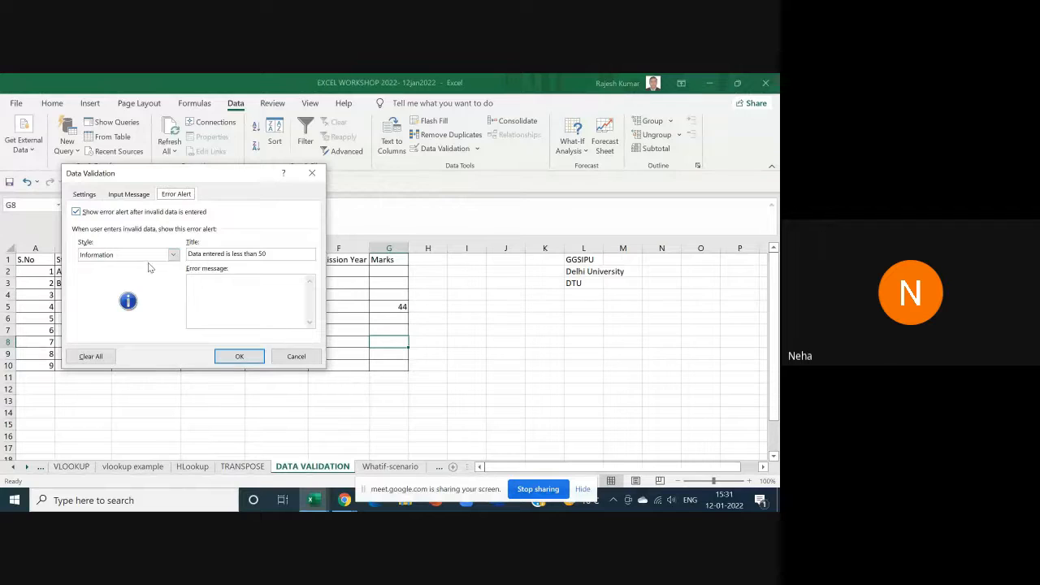
left_click(173, 255)
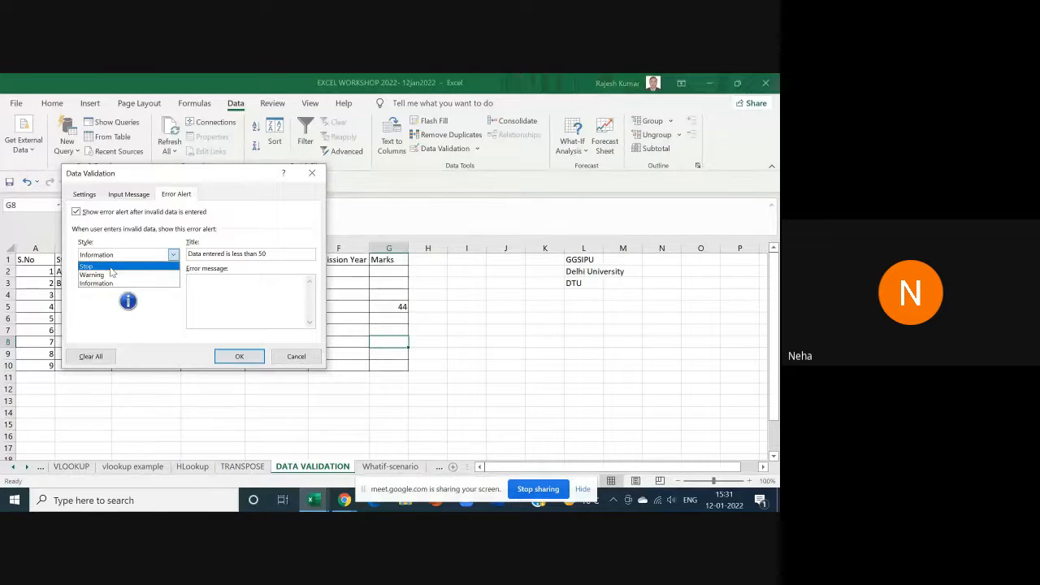
left_click(111, 269)
left_click(123, 260)
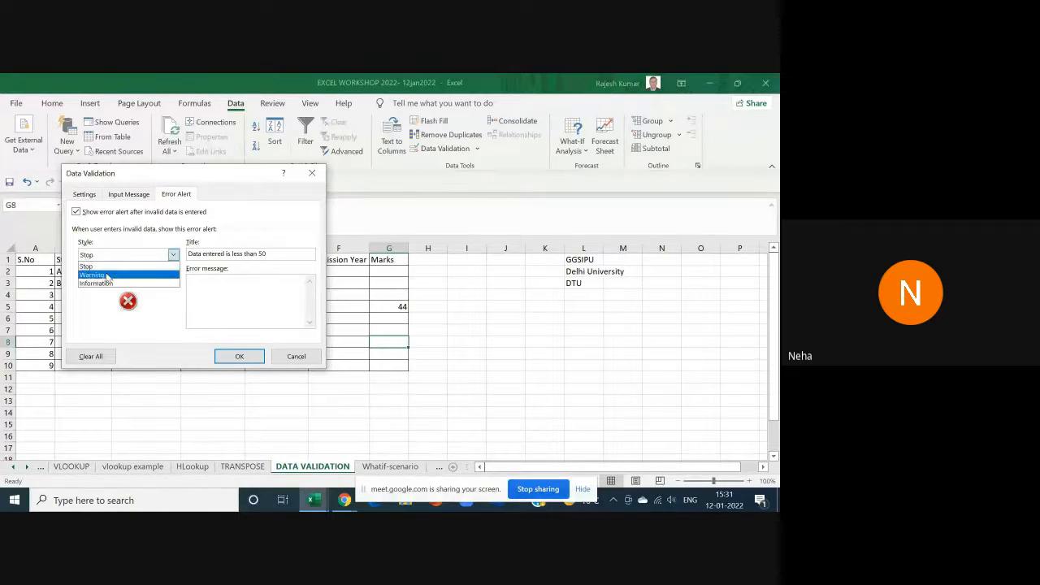
left_click(106, 276)
left_click(117, 258)
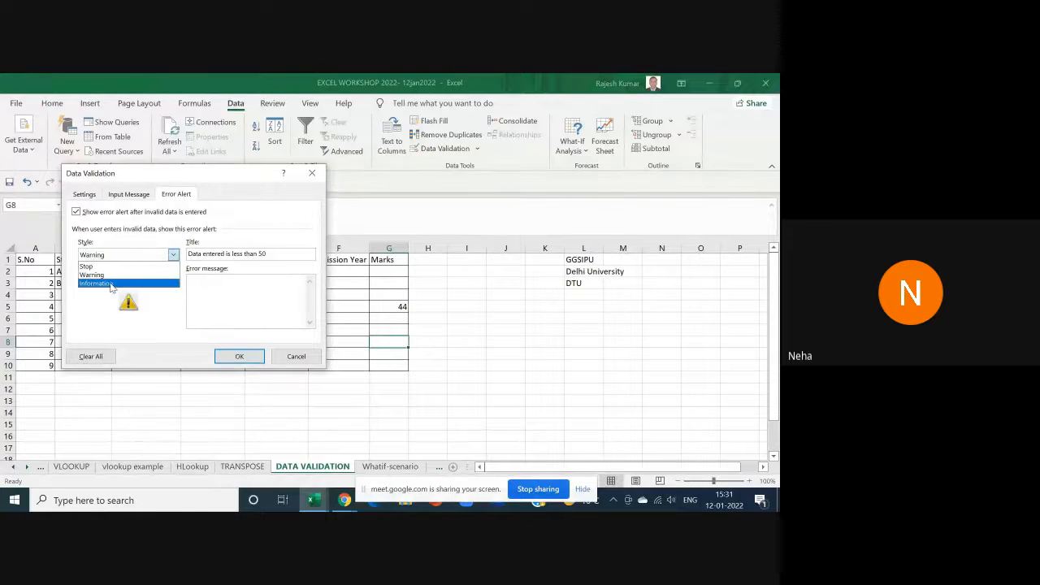
left_click(111, 283)
left_click(113, 256)
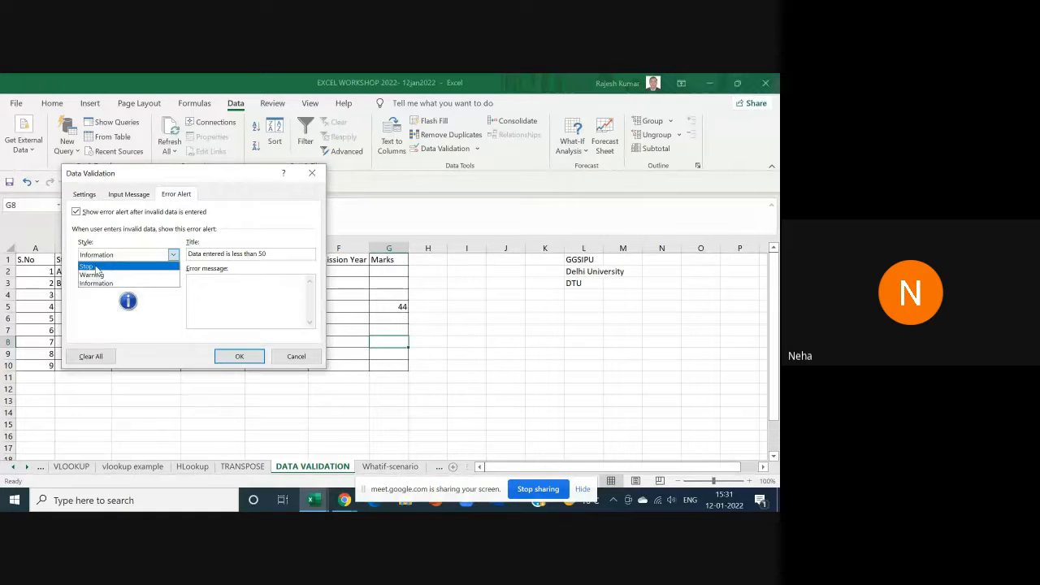
left_click(99, 264)
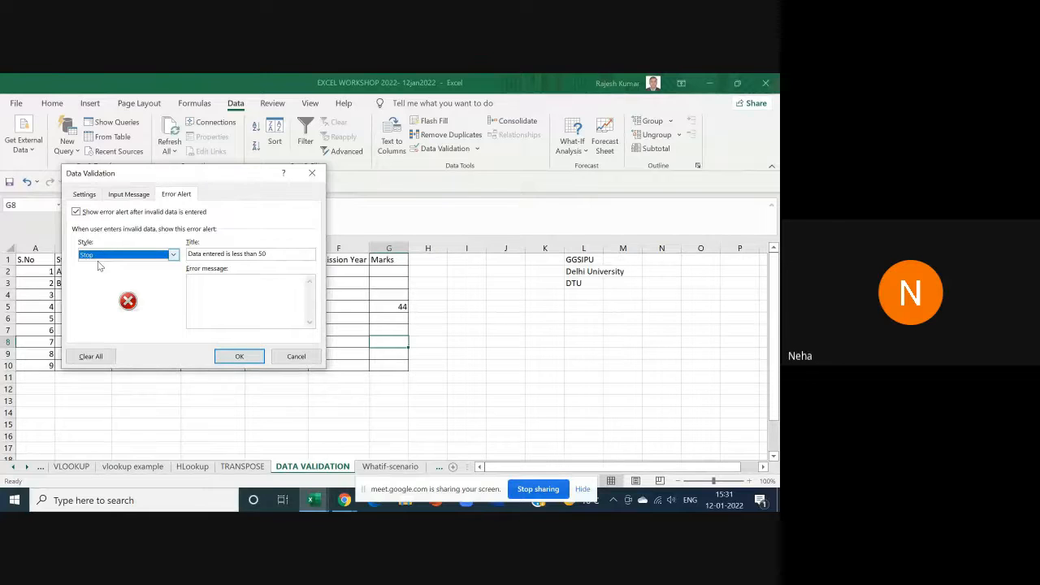
left_click(221, 359)
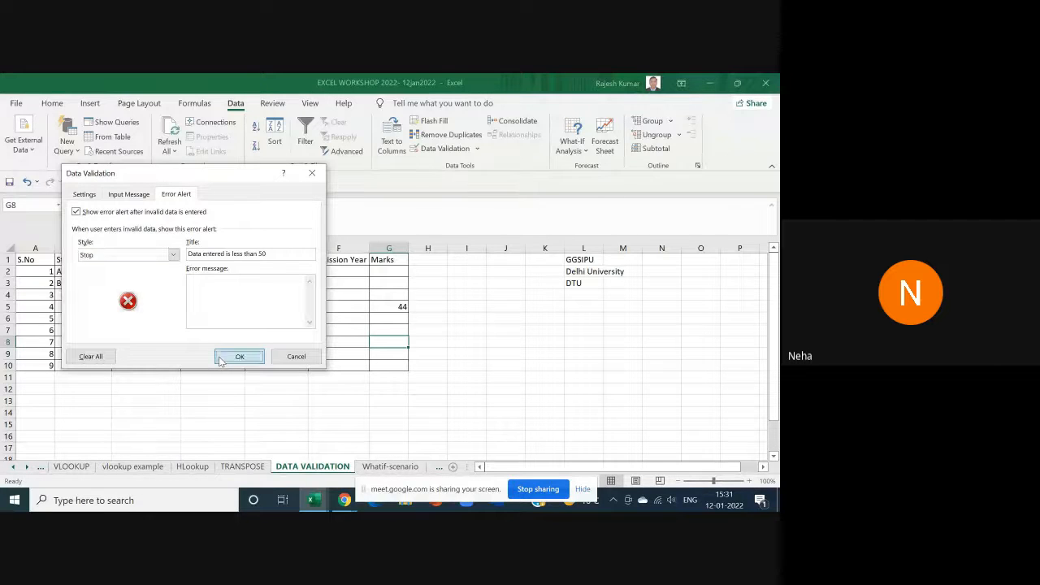
Step: Switch to the Google Meet call, mute the microphone, and return to the EXCEL WORKSHOP 2022 workbook
mouse_move(344, 501)
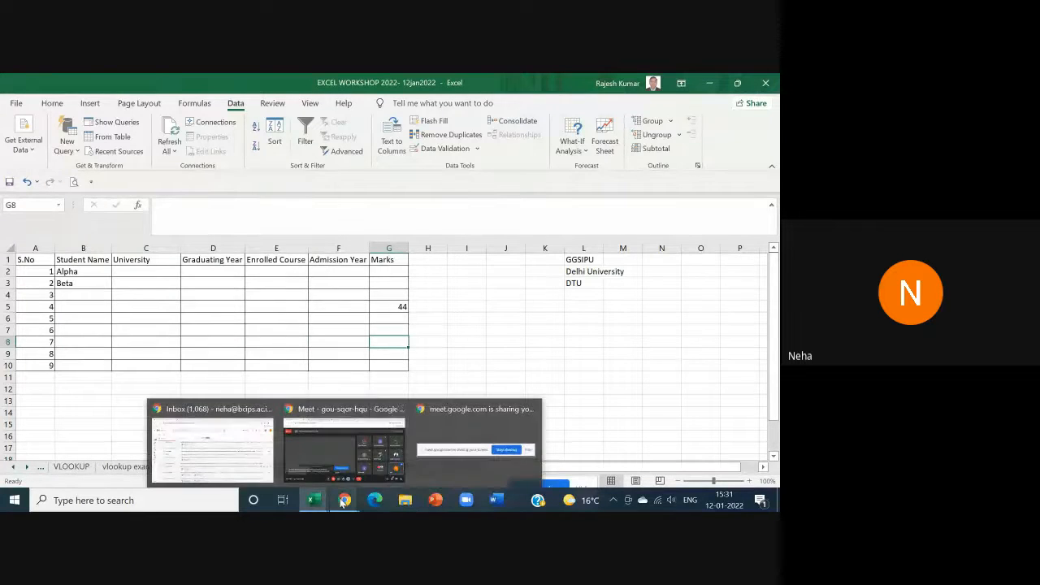
left_click(327, 442)
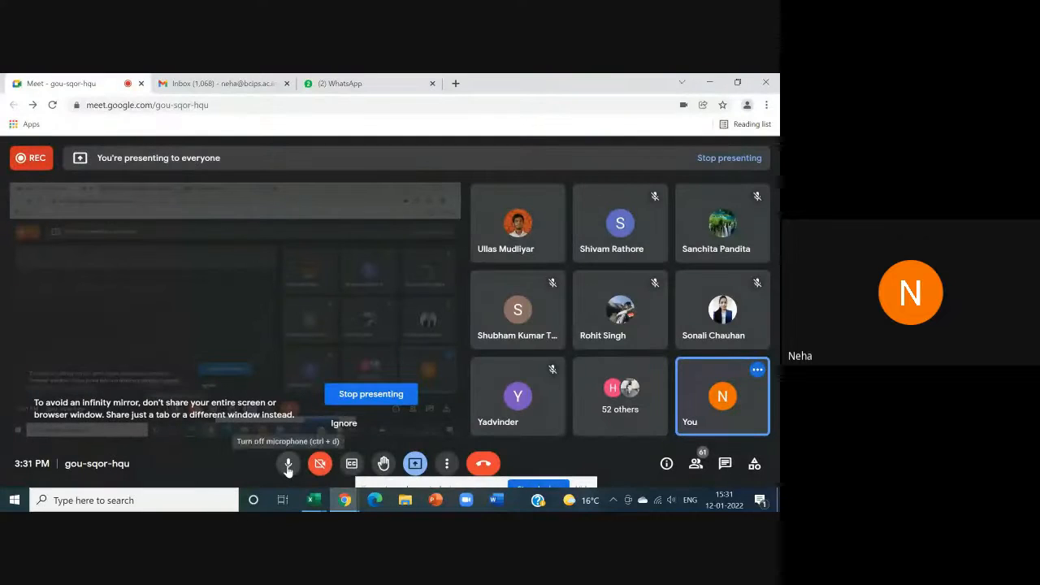
left_click(287, 465)
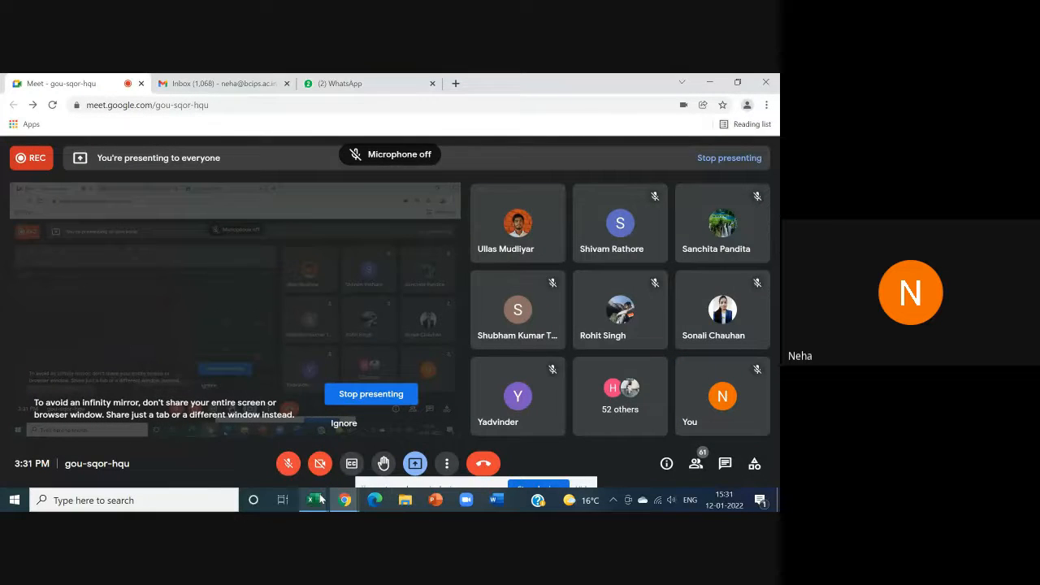
mouse_move(313, 500)
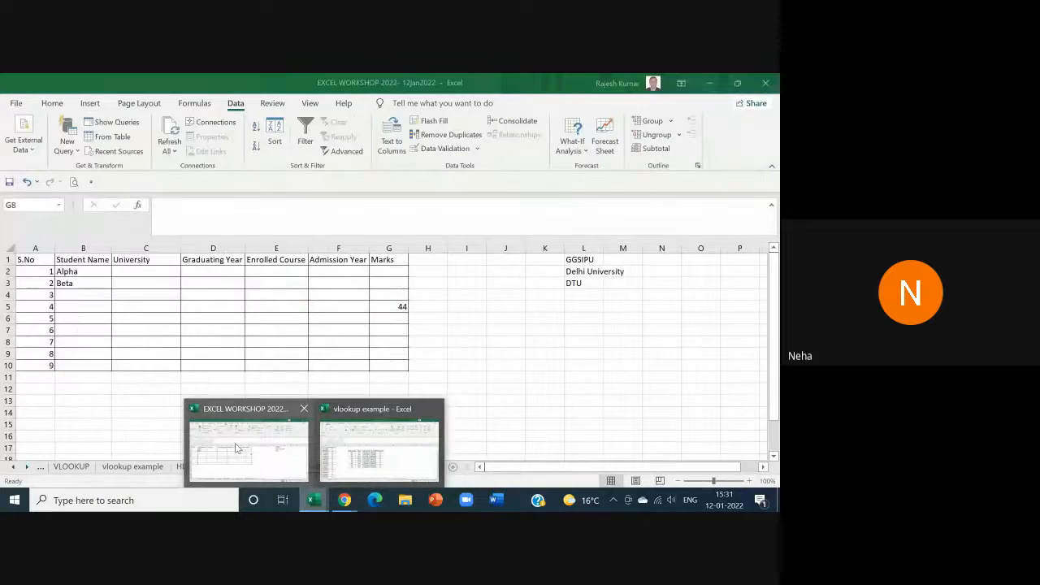
left_click(235, 443)
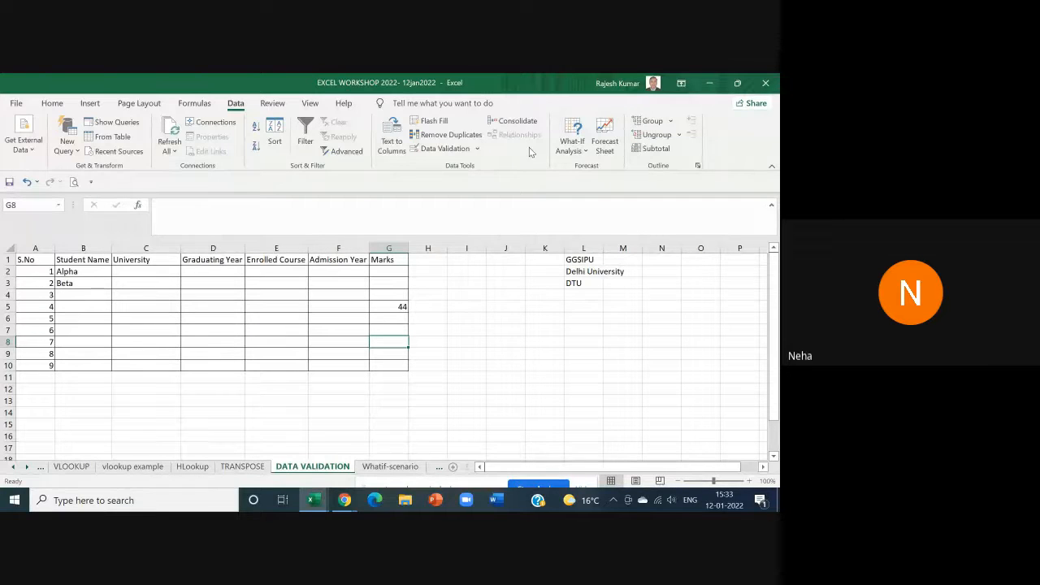
key("alt+Tab")
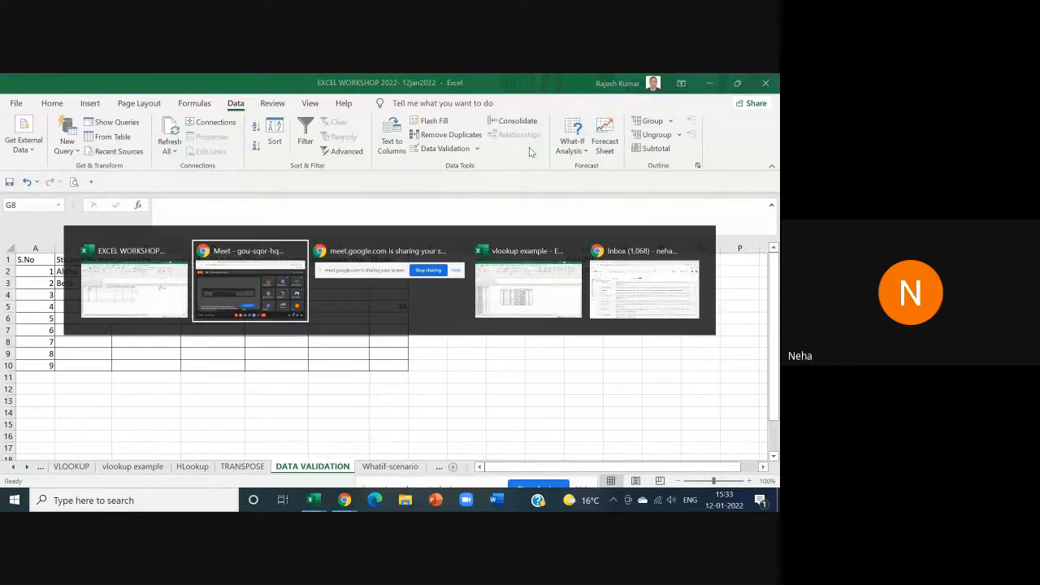
key("alt+Tab")
key("alt+Tab")
key("alt+Tab")
key("alt+Tab")
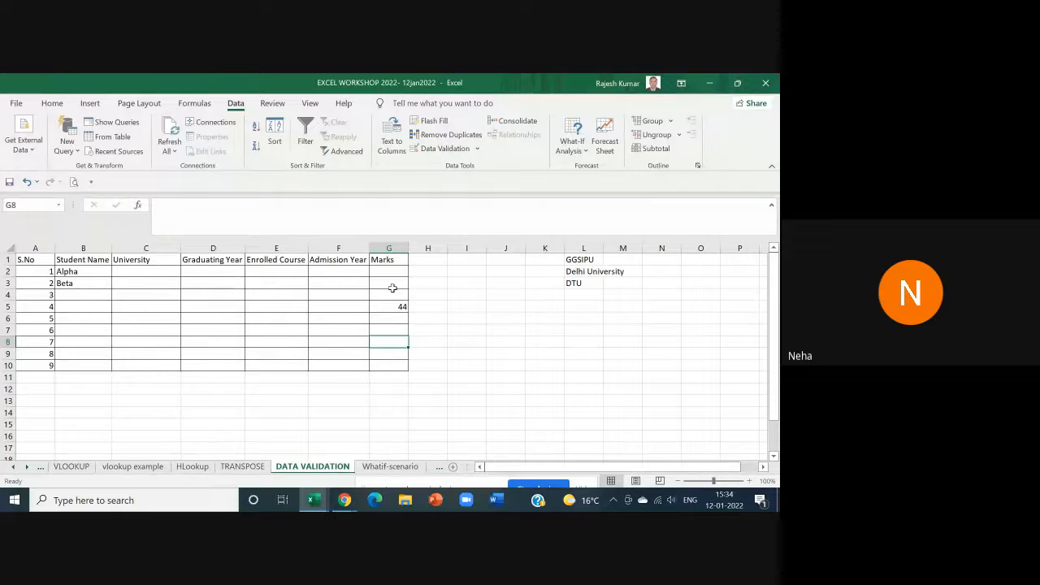
left_click(135, 284)
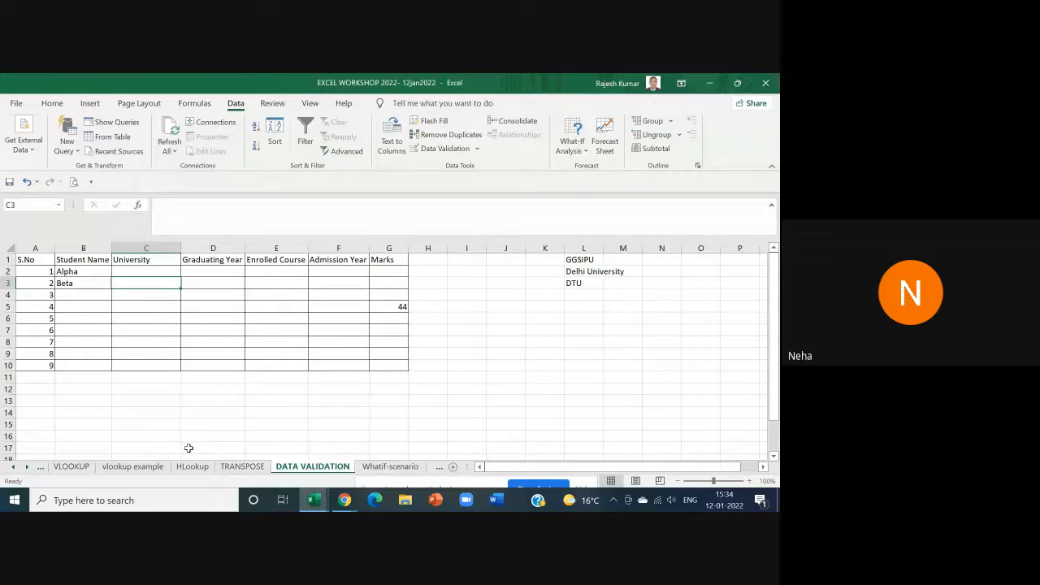
Step: Switch to the Google Meet call, unmute the microphone, and return to the Excel workbook
key("alt+Tab")
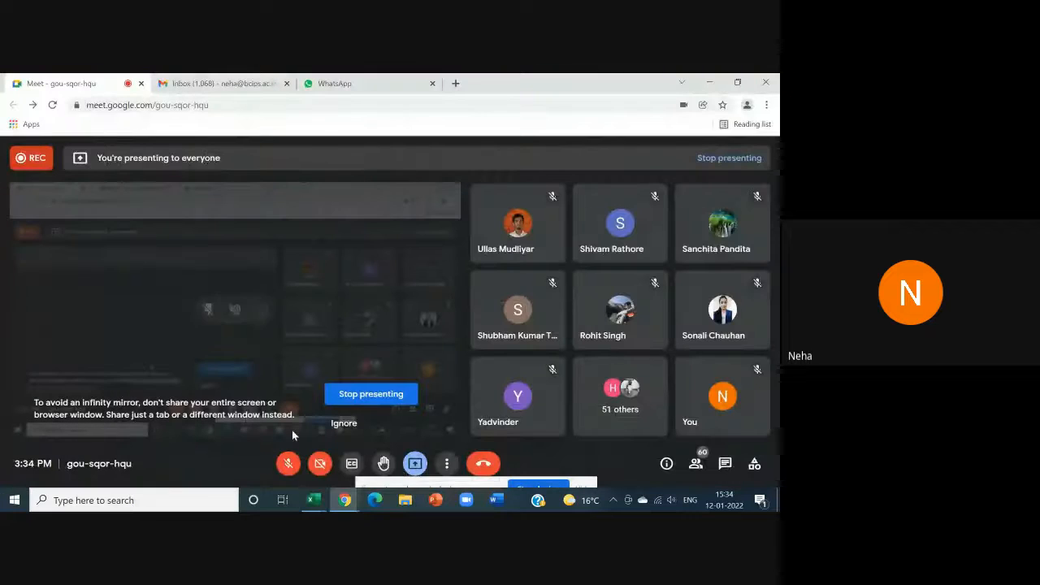
left_click(287, 464)
key("alt+Tab")
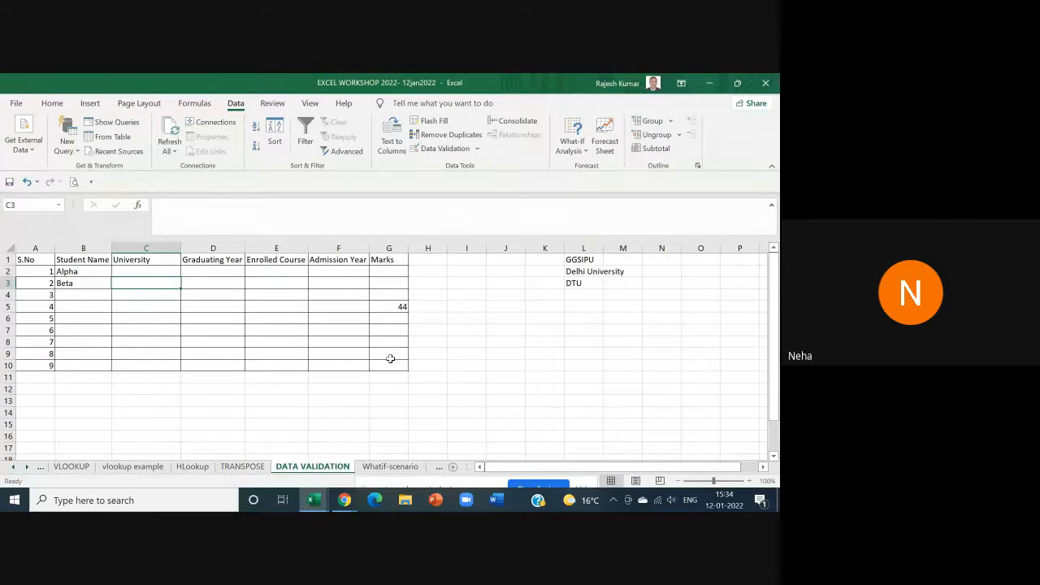
Step: Switch to the Google Meet call and stop presenting the screen
key("alt+Tab")
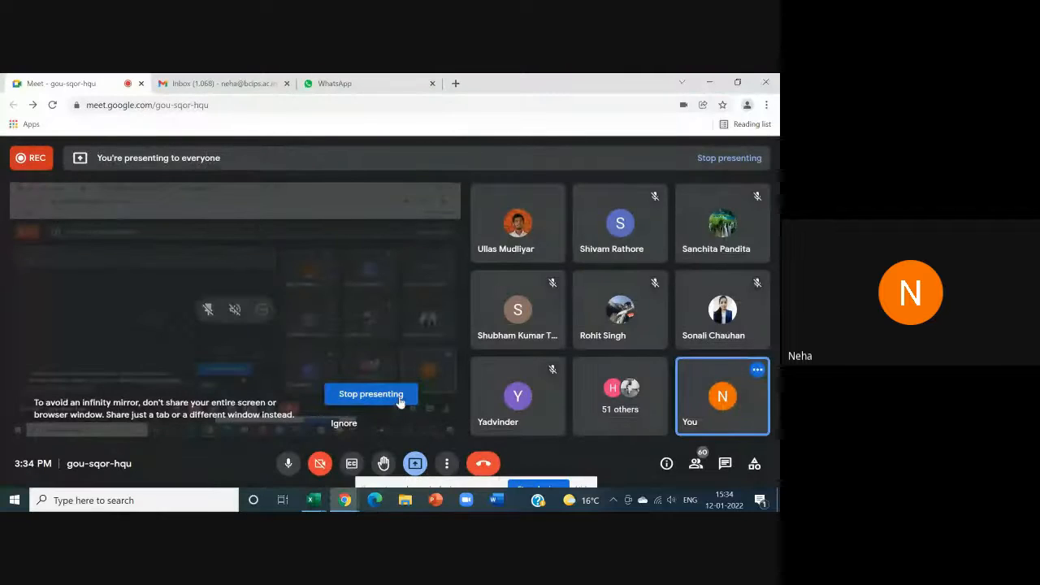
left_click(399, 402)
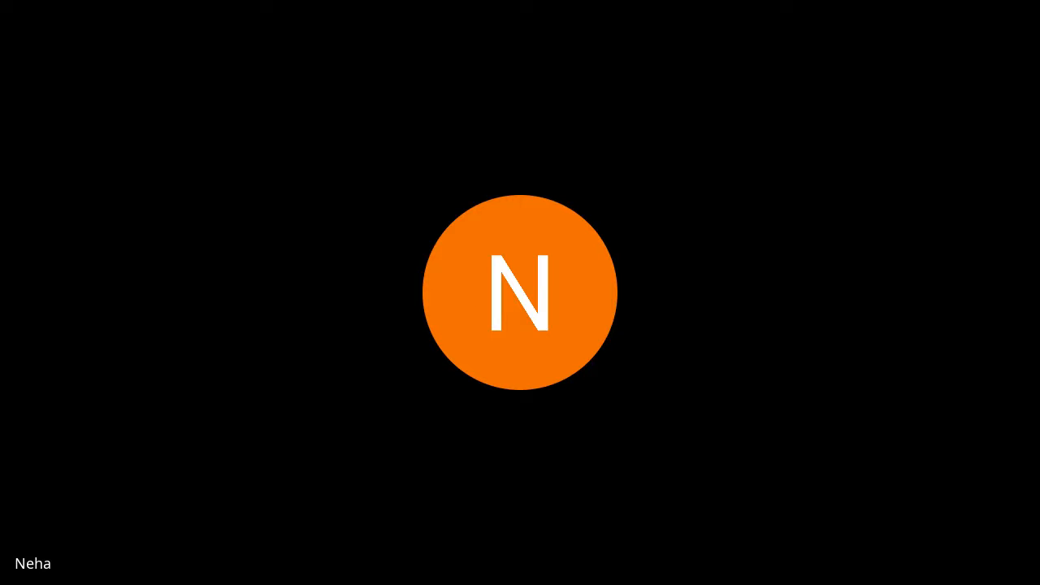
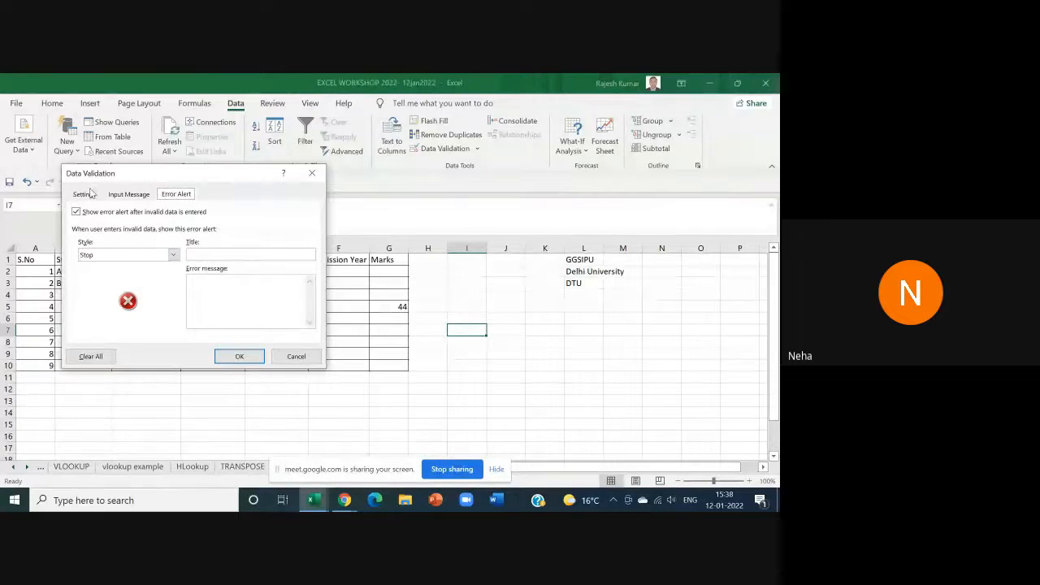
Step: Examine the data types that the validation criteria of I7 can allow, and leave without applying any
left_click(300, 356)
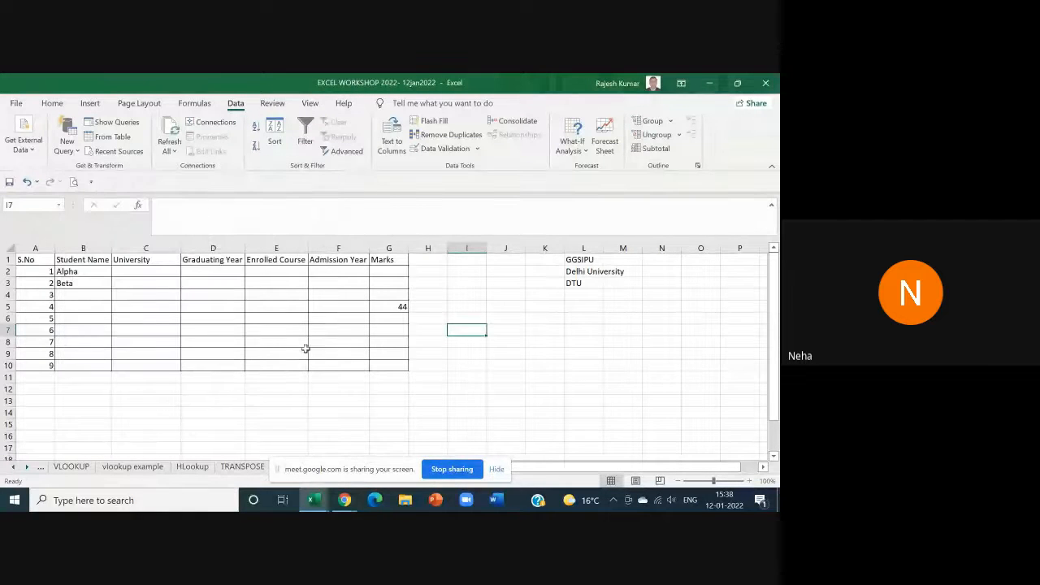
left_click(443, 148)
left_click(85, 195)
left_click(111, 237)
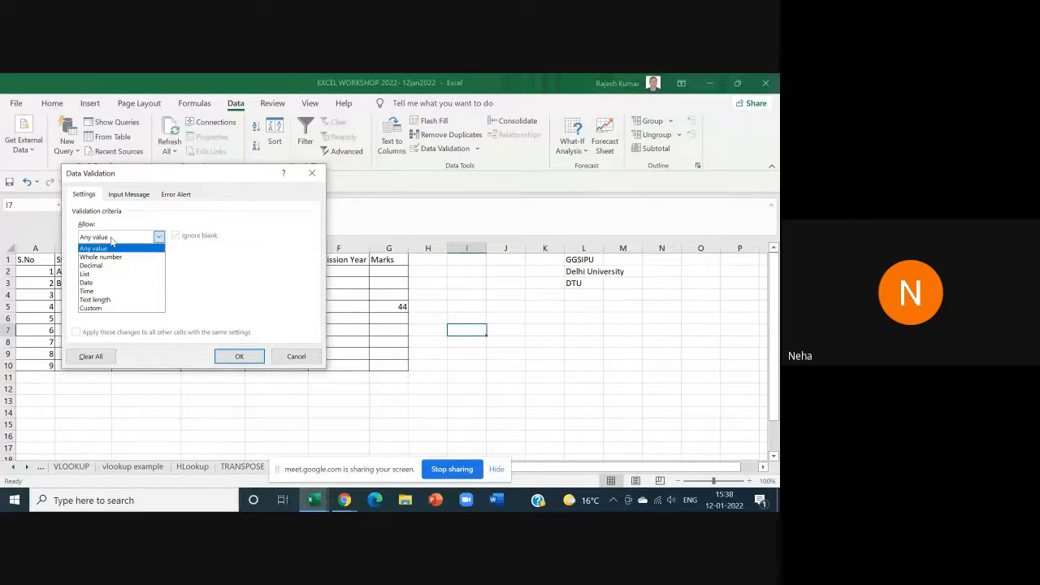
left_click(296, 357)
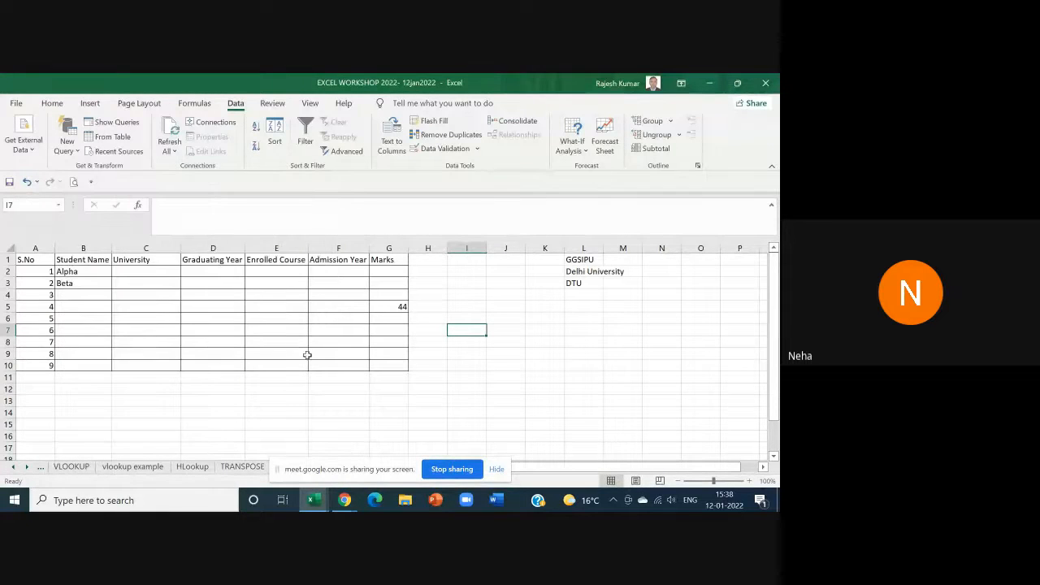
Step: Extend the university list in column L with UPTU in L4 and IGU in L5
left_click(148, 271)
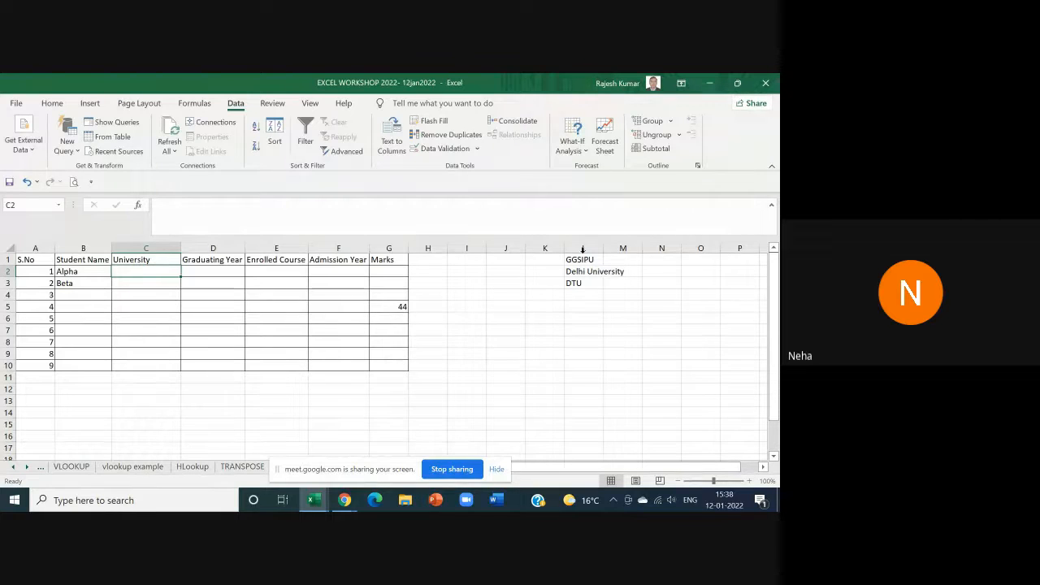
left_click(577, 295)
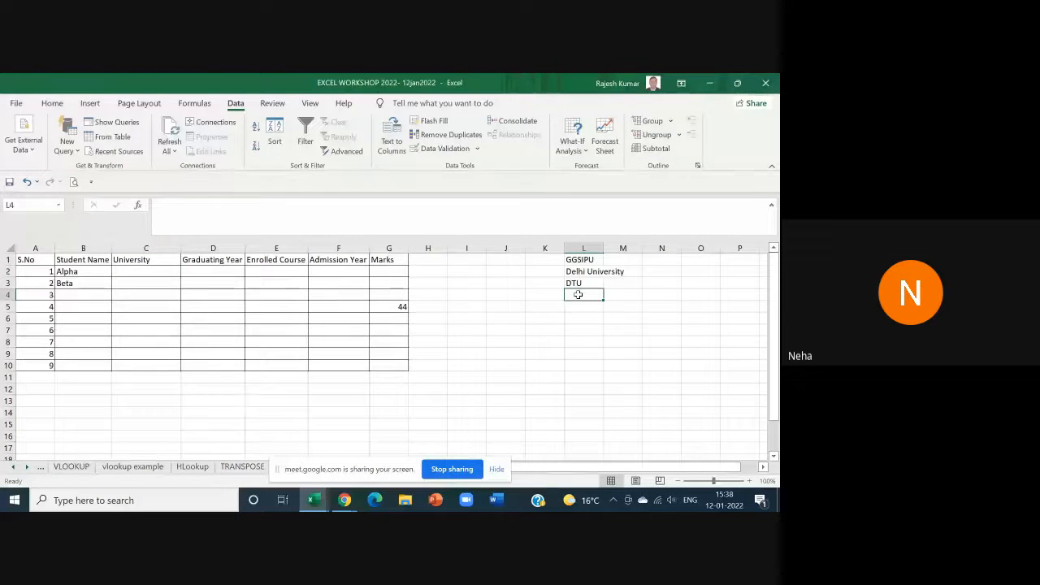
type("UPTU")
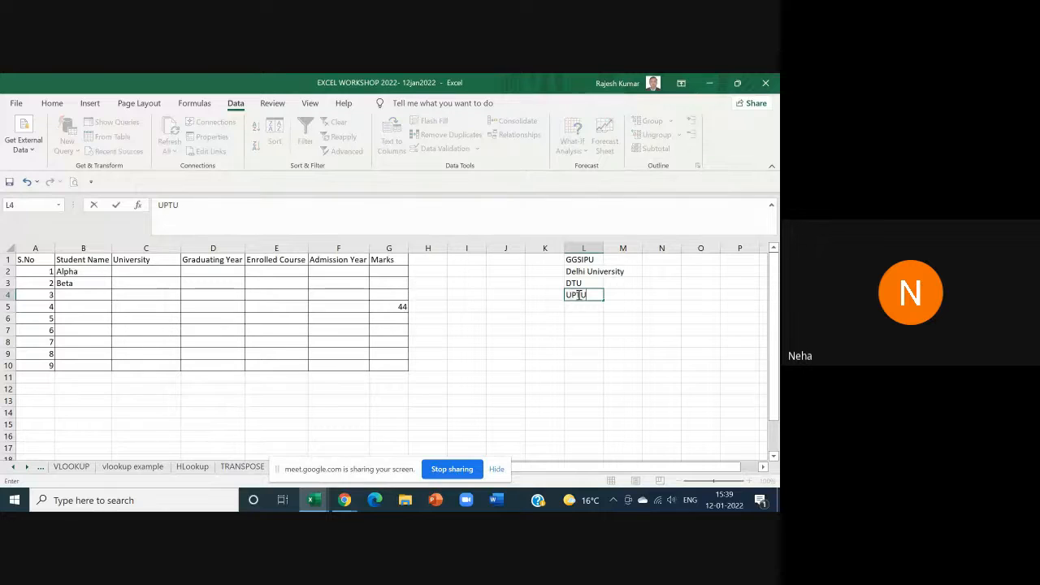
key("Return")
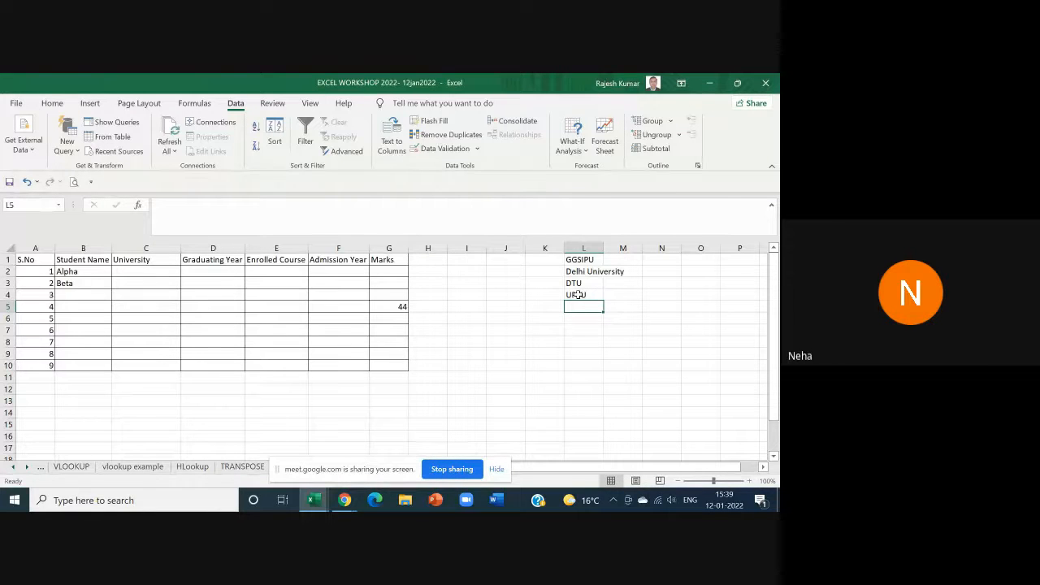
type("IGU")
key("Return")
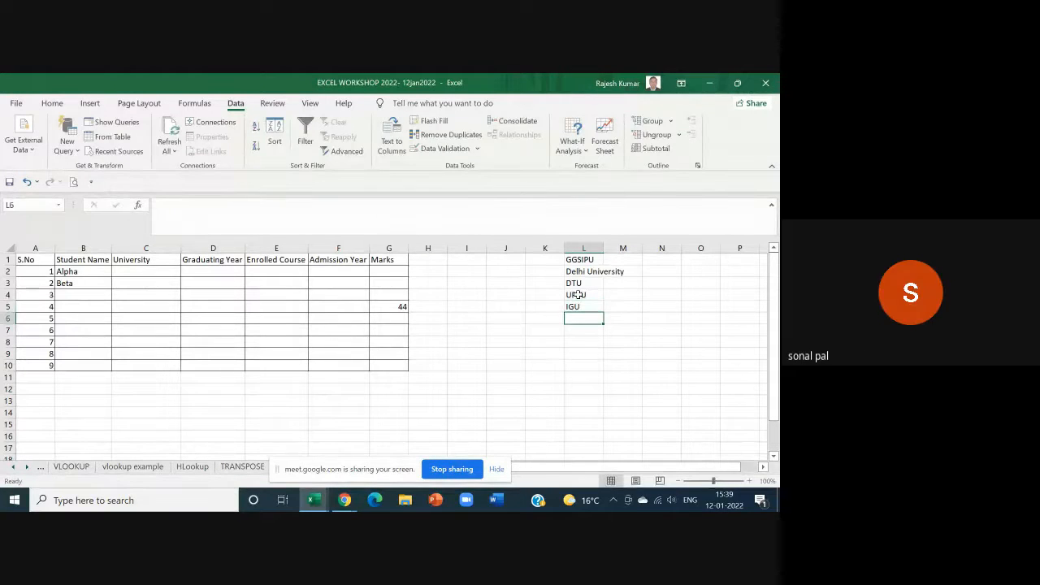
Step: Add Jamia Milia in L6 and JNU in L7 to the university list
type("Ja")
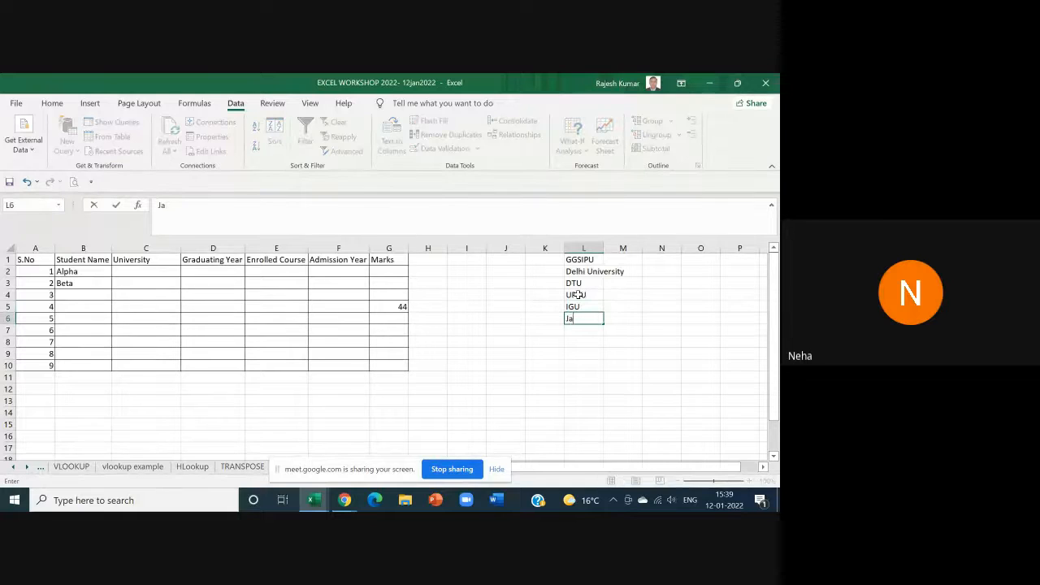
type("mia Milia")
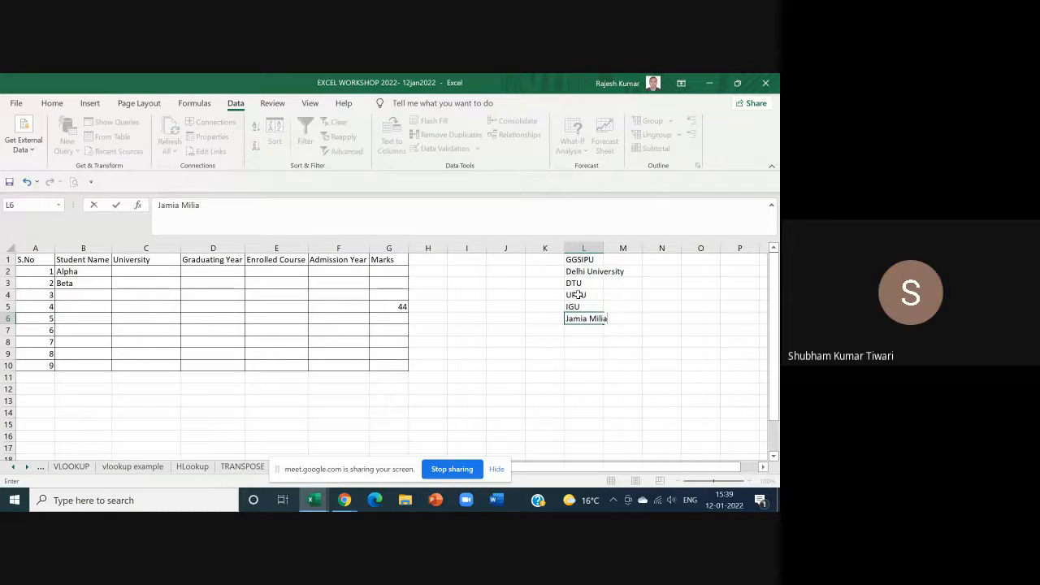
key("Return")
type("JN")
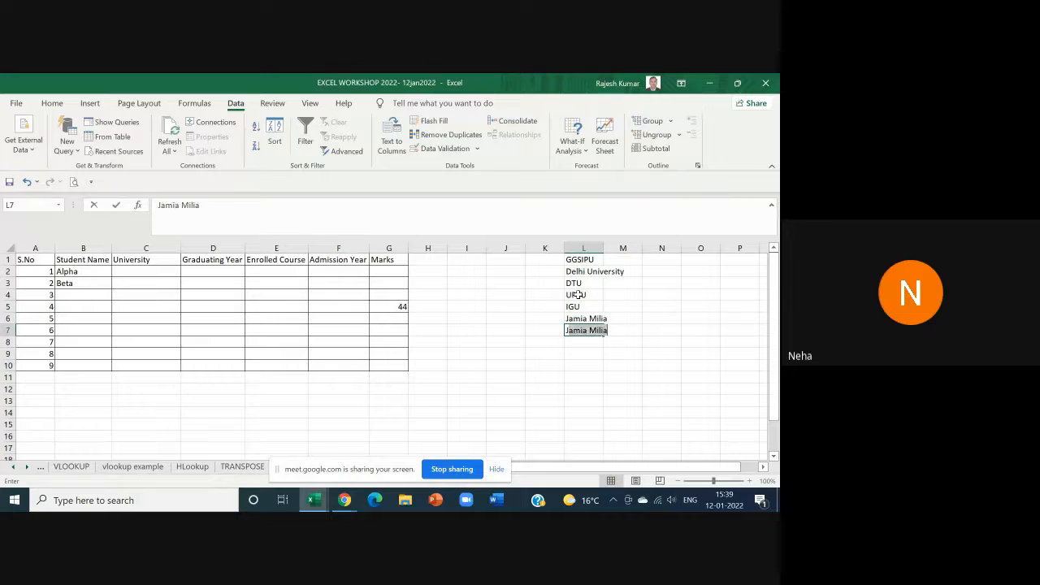
type("U")
key("Return")
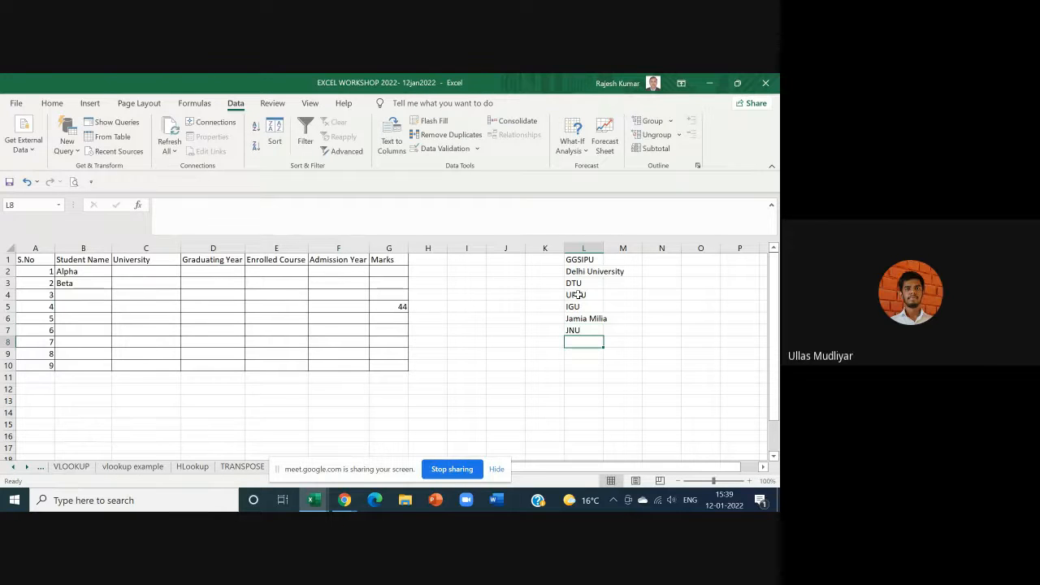
Step: Add AKTU in L8 and Chandigarh University in L9 to the university list
type("AKTU")
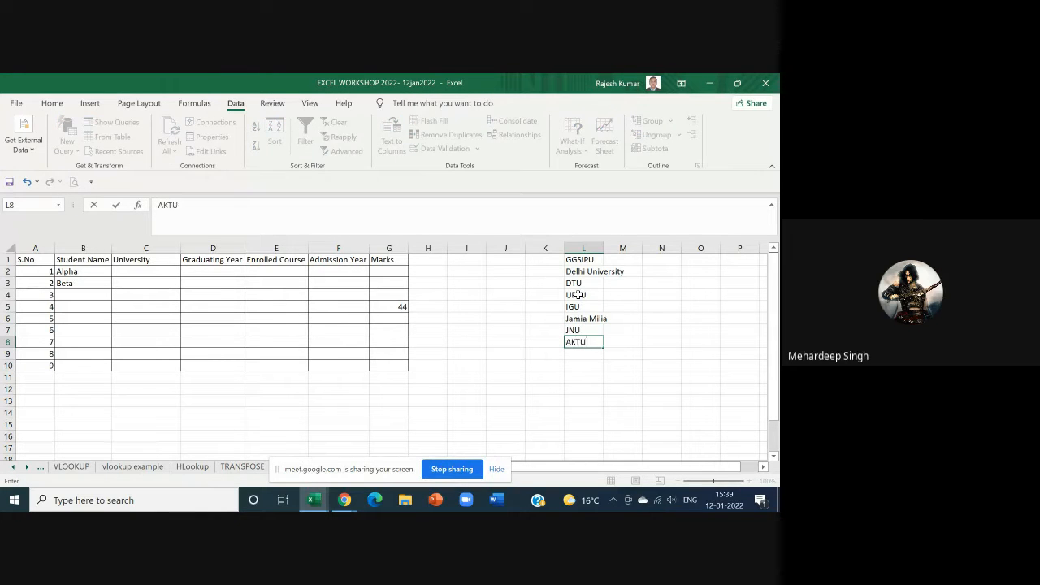
key("Return")
type("Can")
key("BackSpace")
key("BackSpace")
type("h")
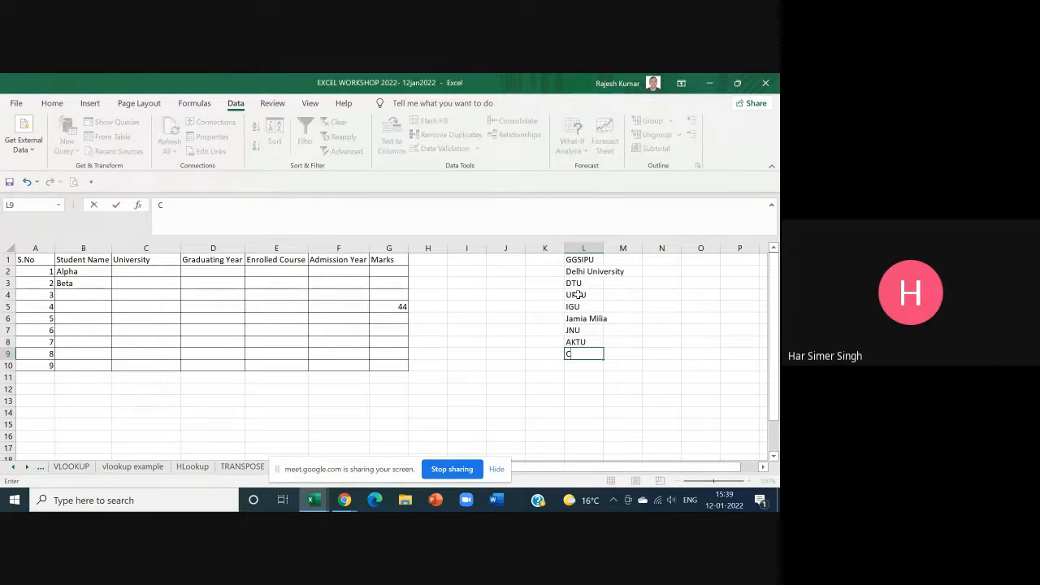
type("andigarh")
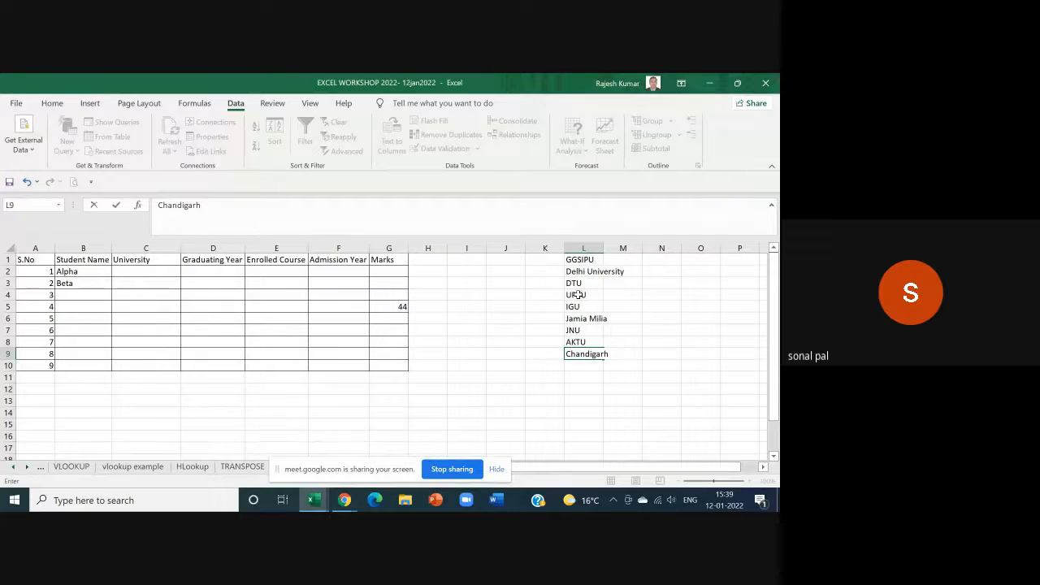
type(" Univer")
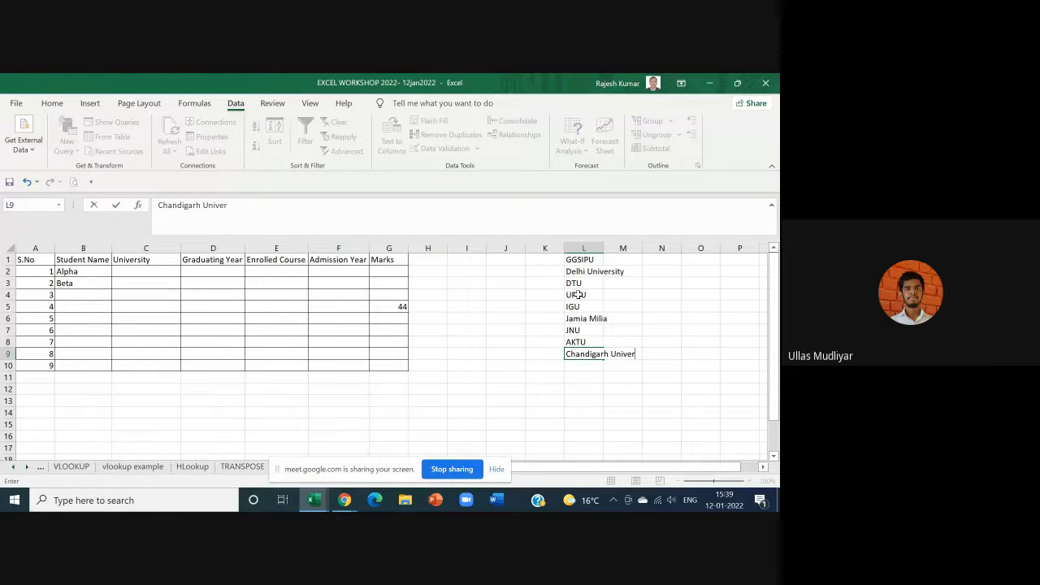
type("sity")
key("Return")
Step: Complete the university list with Amity in L10, MDU in L11 and Galgotia in L12
type("Ami")
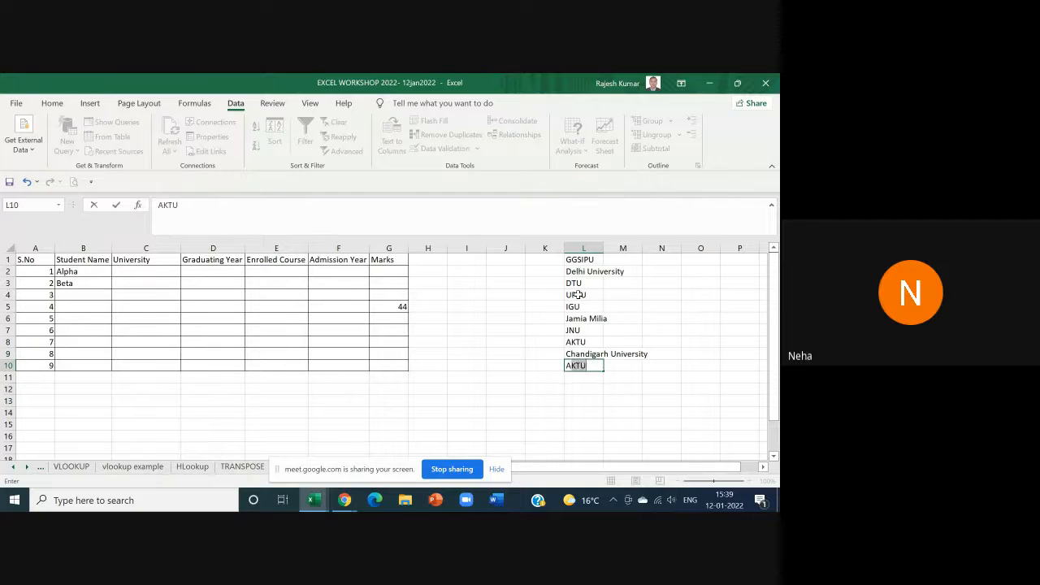
type("ty")
key("Return")
type("MDU")
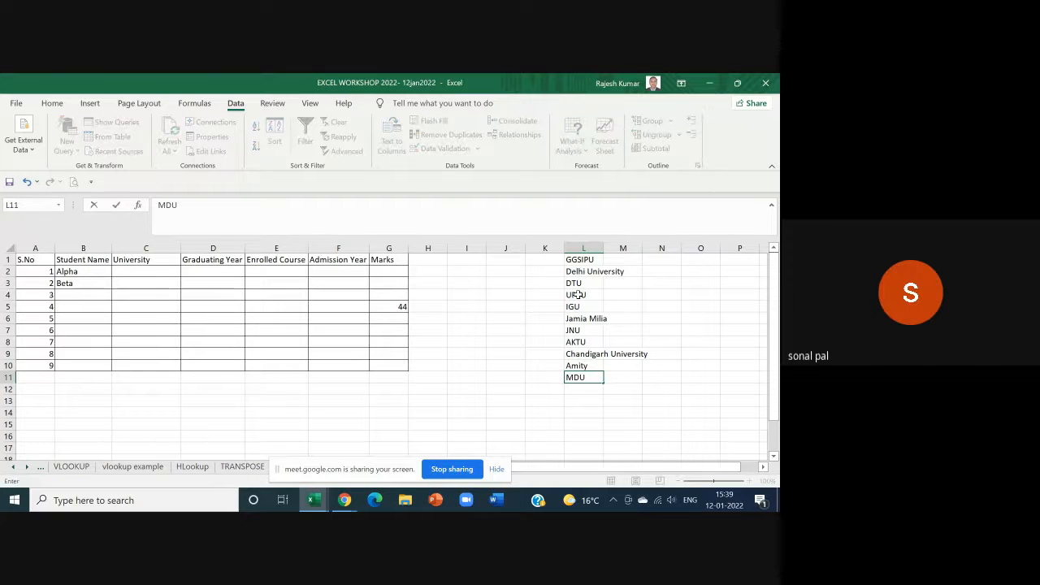
key("Return")
type("G")
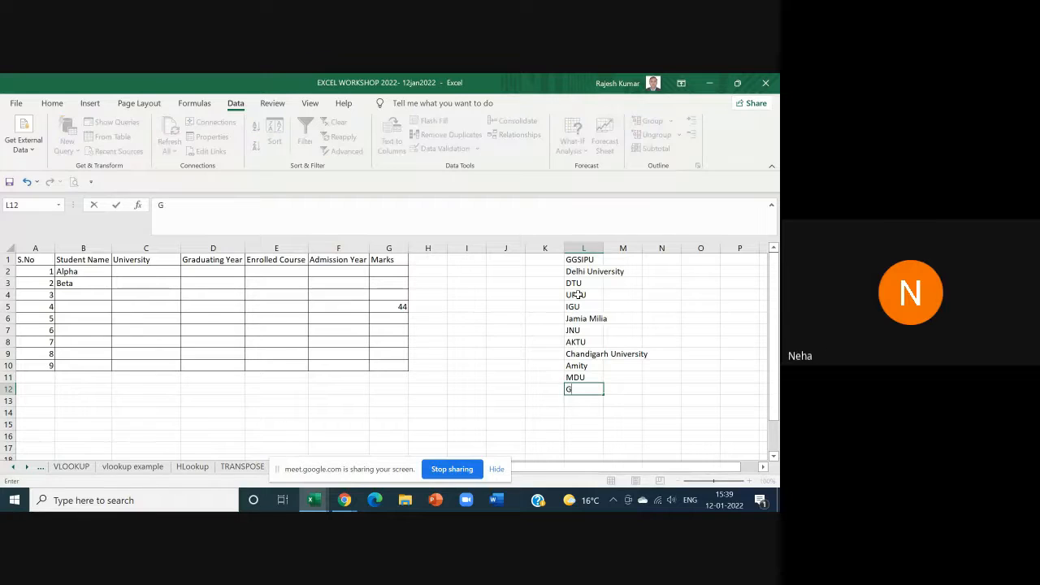
type("algotia")
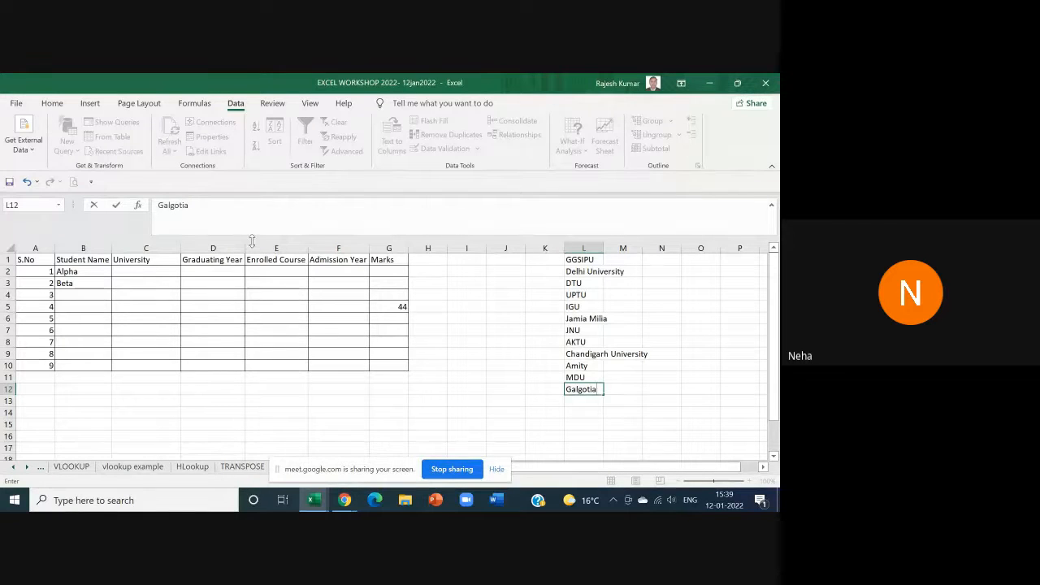
left_click_drag(573, 259, 587, 391)
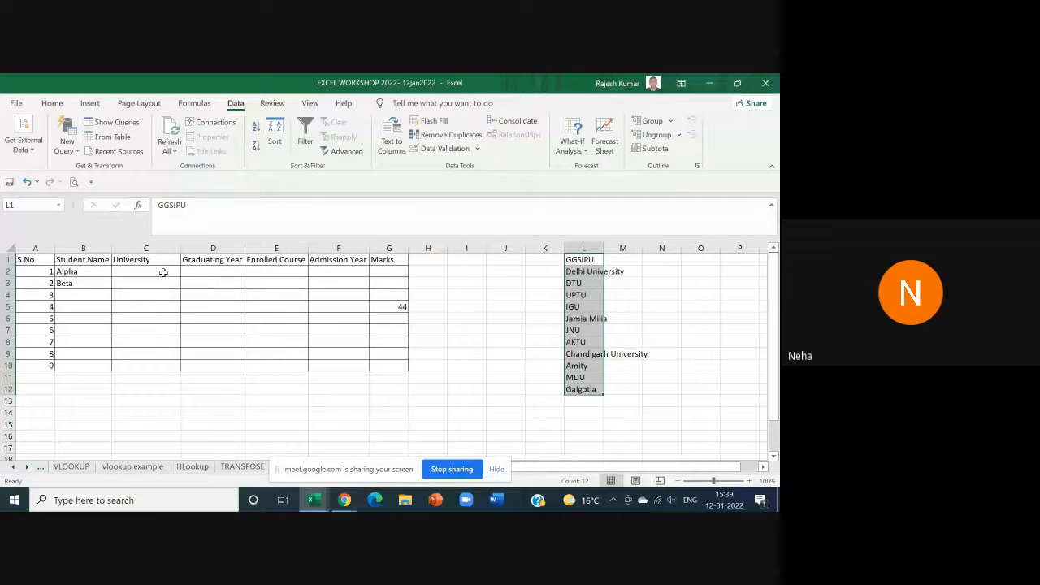
Step: Set up List data validation for the University cells C2:C10 with =$L$1:$L$12 as the source
left_click_drag(158, 271, 166, 363)
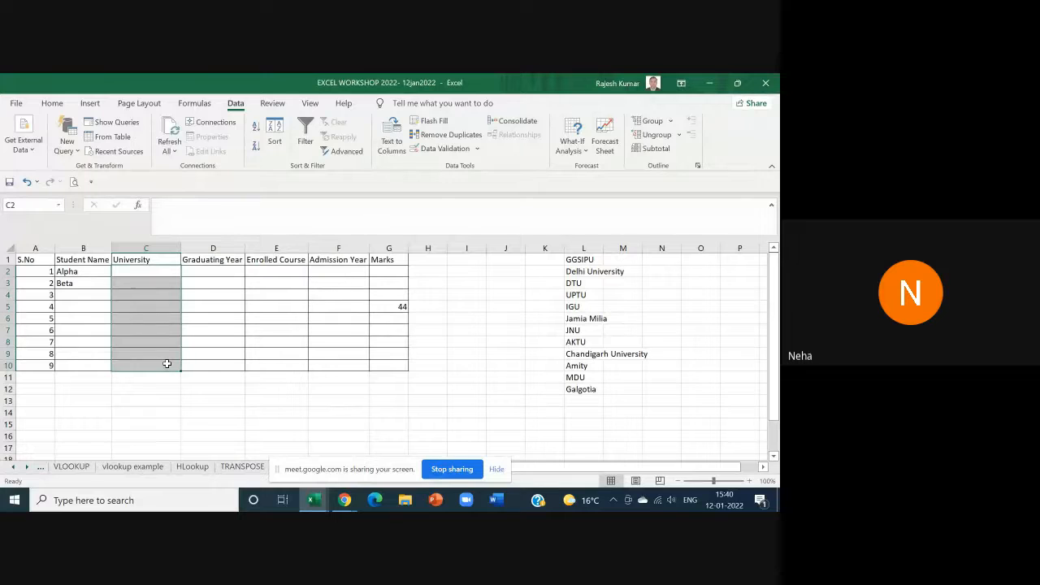
left_click(443, 148)
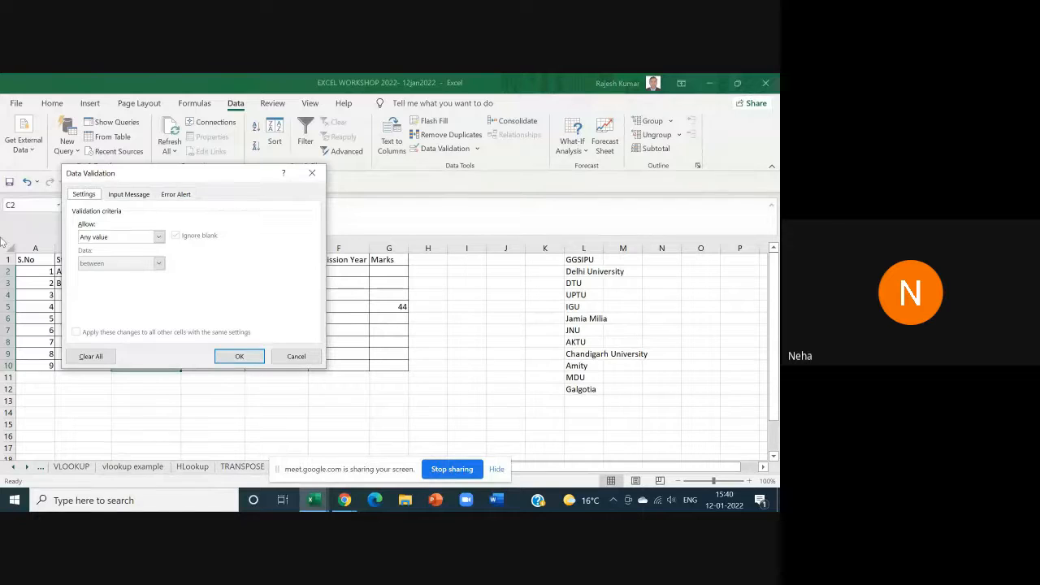
left_click(113, 237)
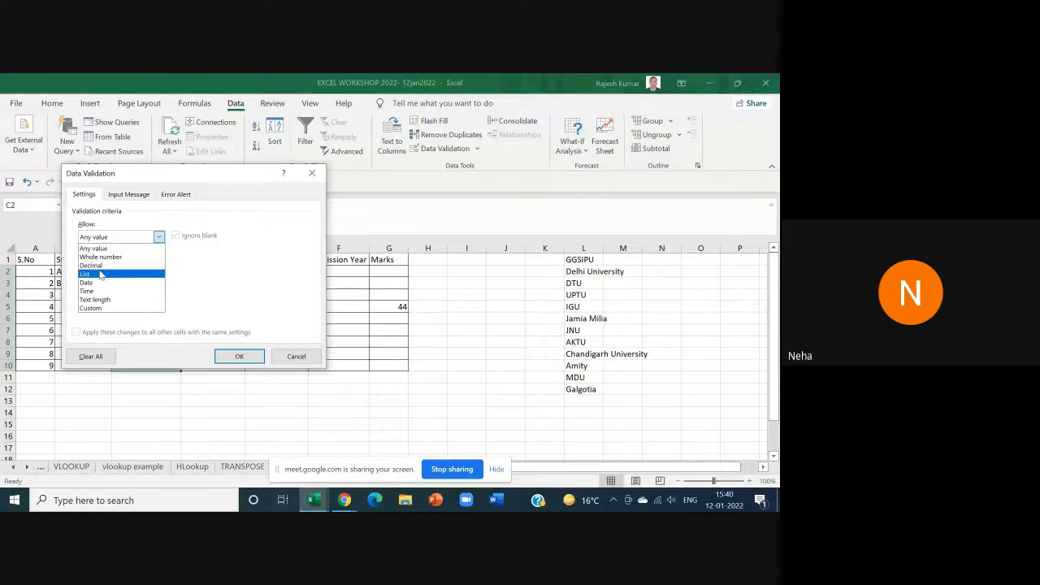
left_click(101, 275)
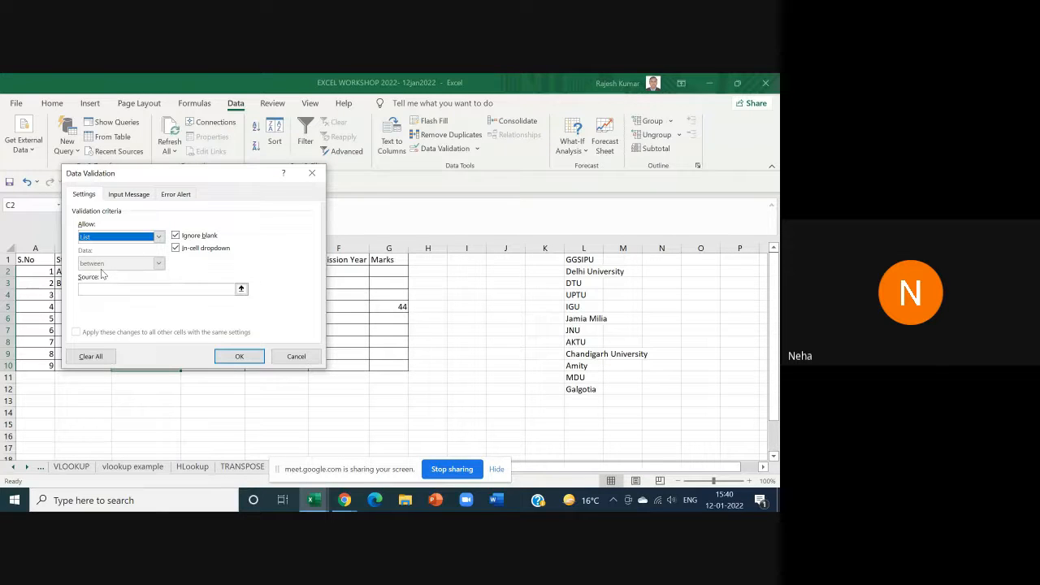
left_click(241, 289)
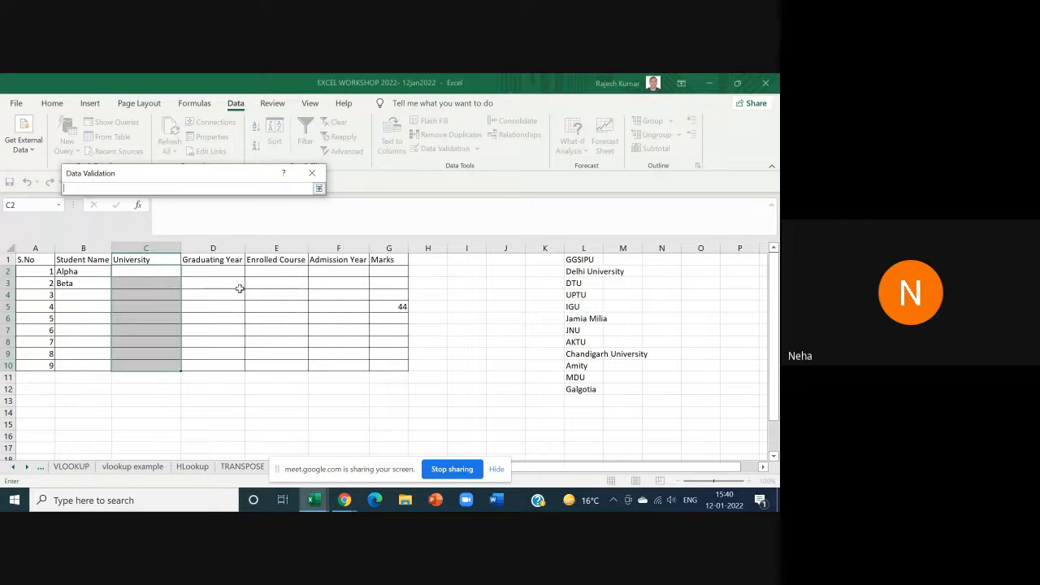
left_click_drag(579, 259, 579, 390)
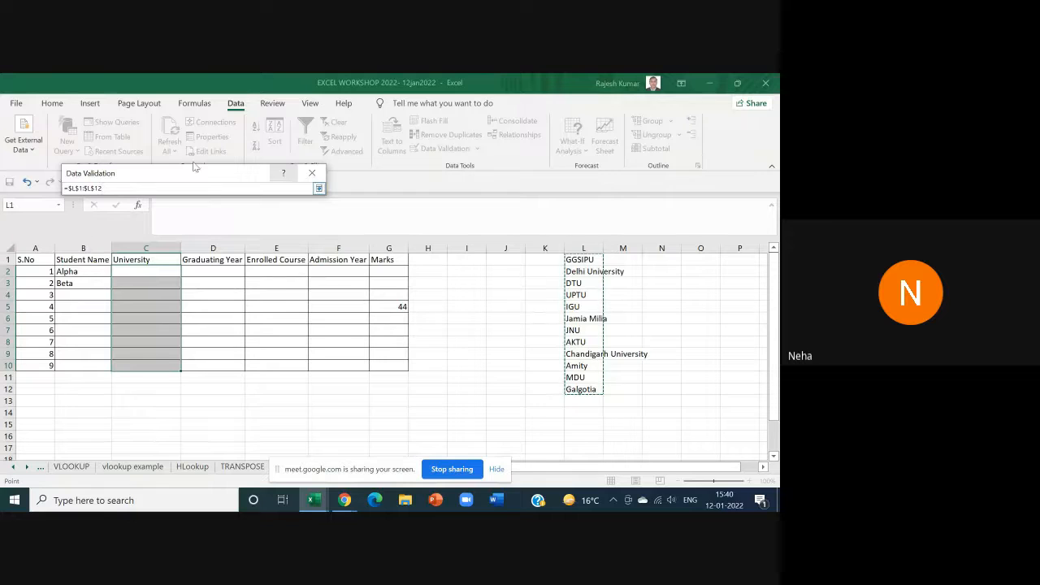
left_click(319, 188)
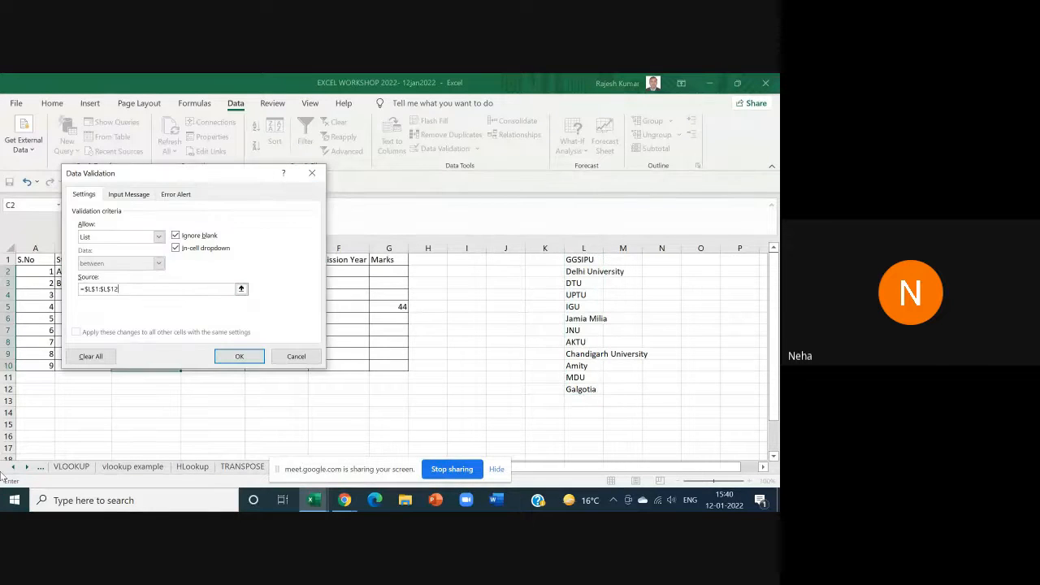
Step: Check the input message and error alert settings, keep the Stop style, and apply the validation to C2:C10
left_click(122, 195)
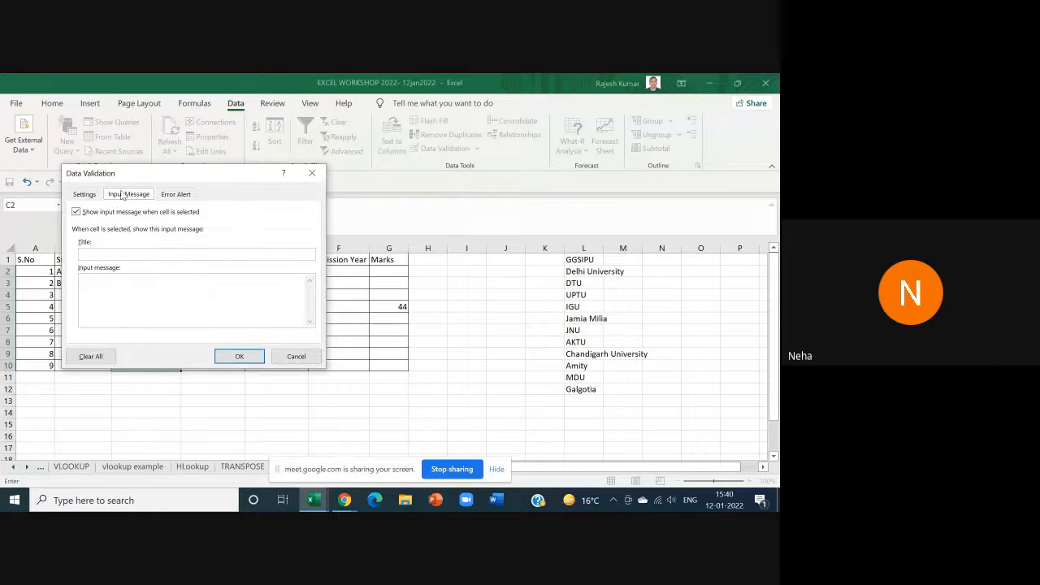
left_click(126, 282)
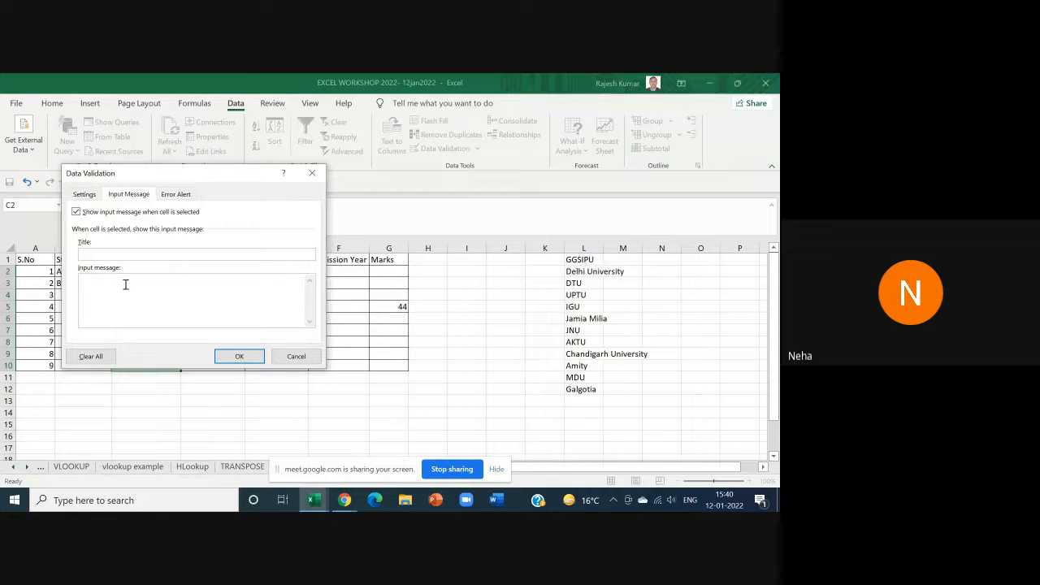
type("Selec")
left_click(171, 195)
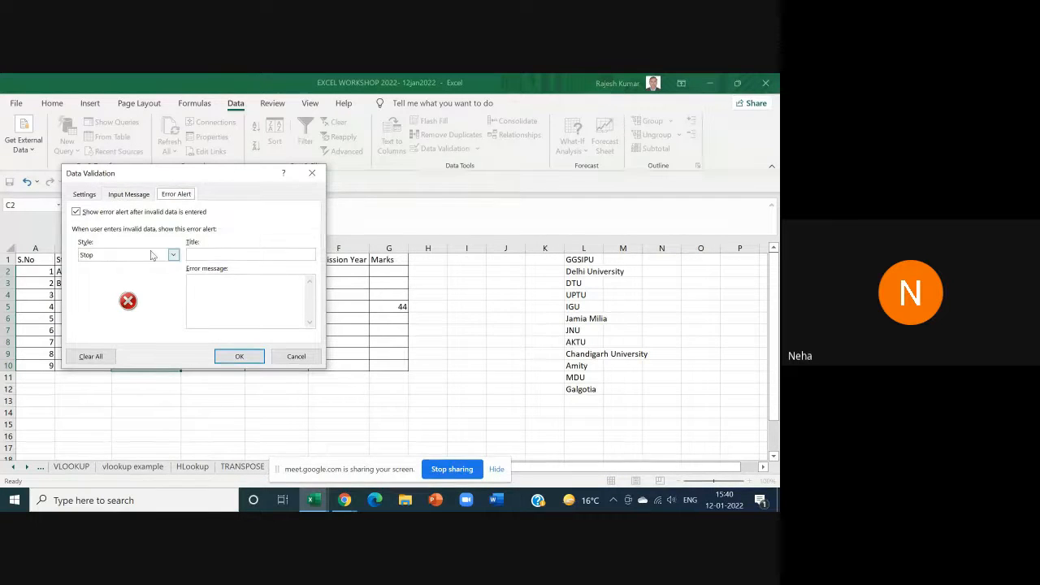
left_click(239, 356)
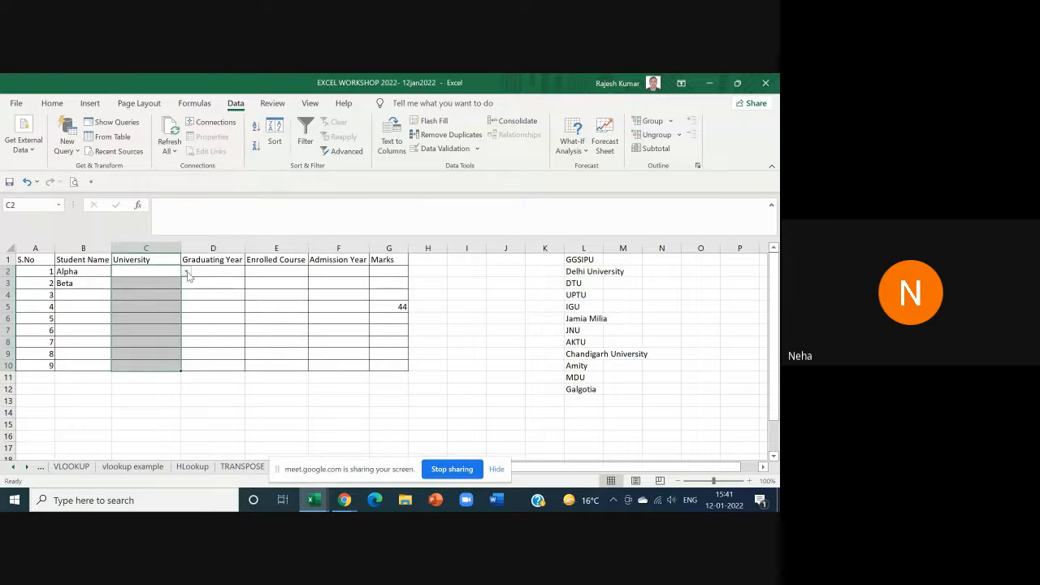
Step: Look through the university options offered for C2 and choose GGSIPU for Alpha
left_click(142, 271)
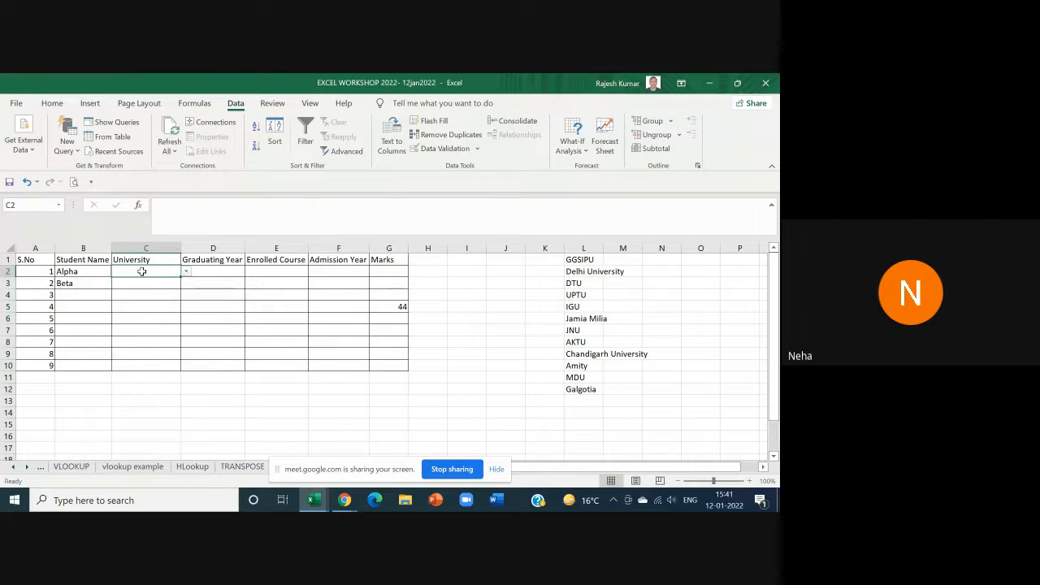
left_click(186, 274)
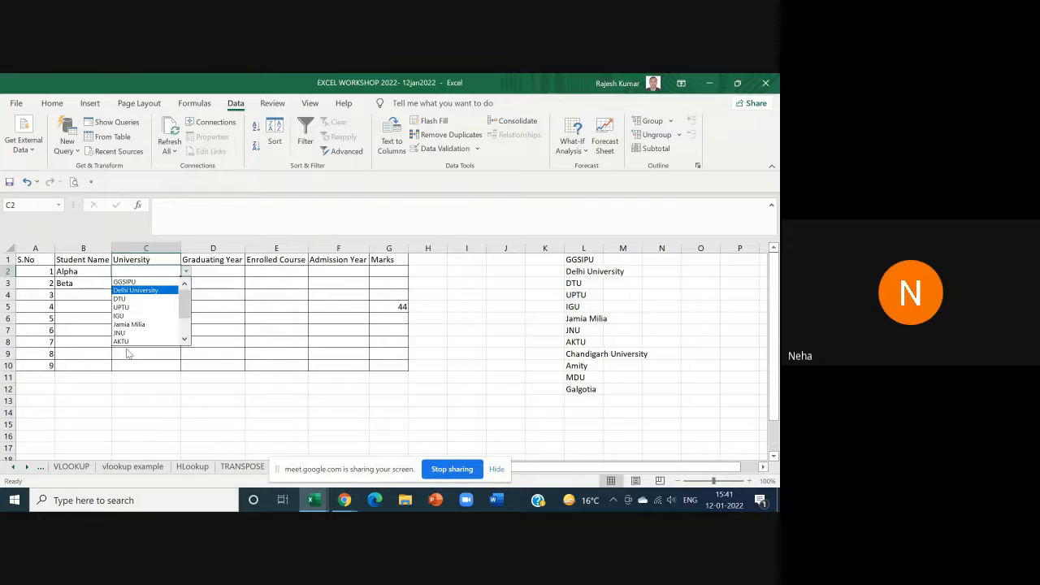
left_click(185, 340)
left_click(184, 340)
left_click(185, 340)
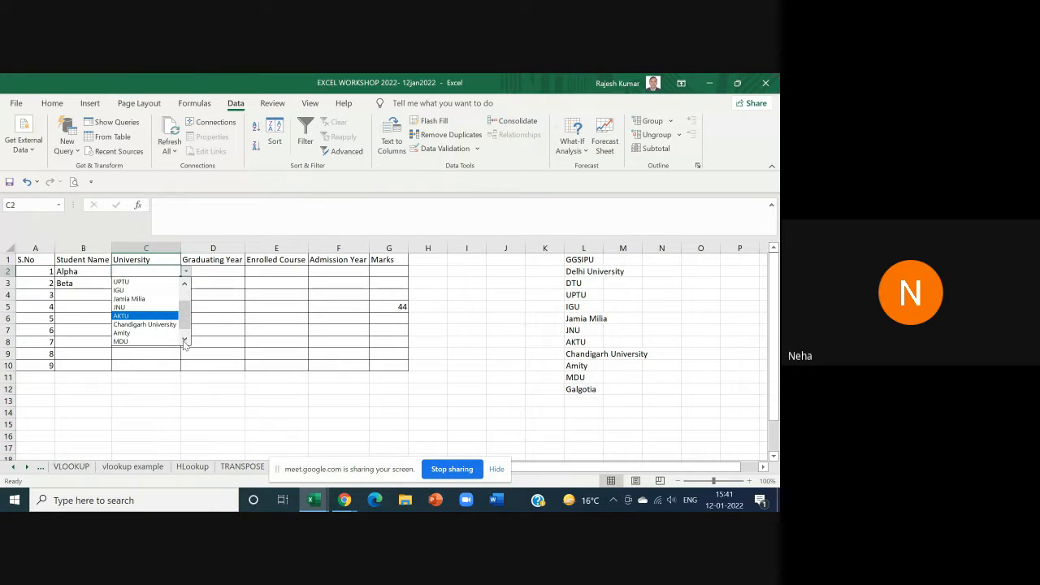
left_click(185, 340)
left_click(185, 284)
left_click(185, 284)
left_click(185, 285)
left_click(185, 285)
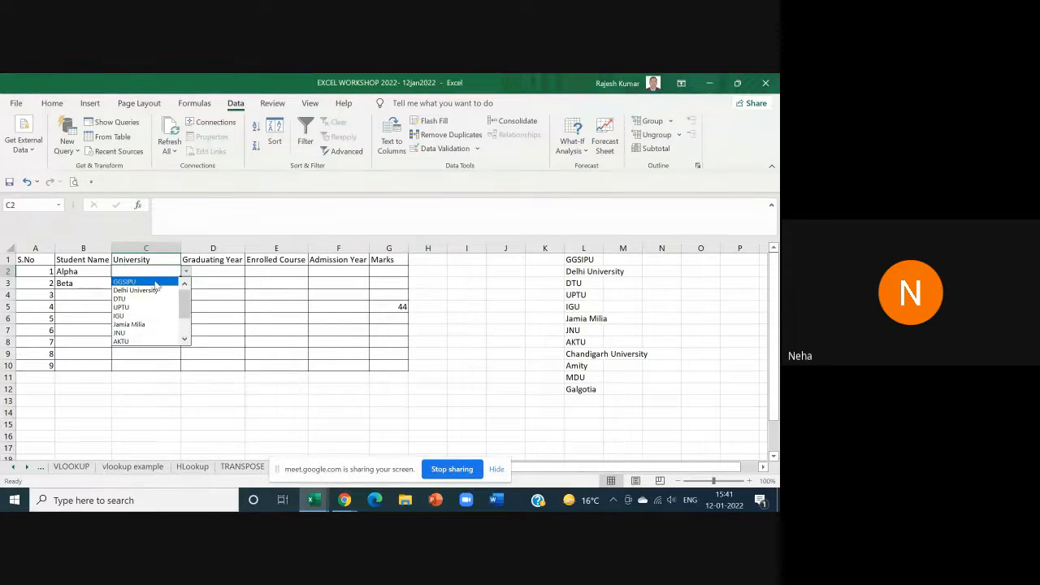
left_click(142, 282)
Step: Choose UPTU from the list for C3 and Jamia Milia for C10
left_click(148, 283)
left_click(186, 283)
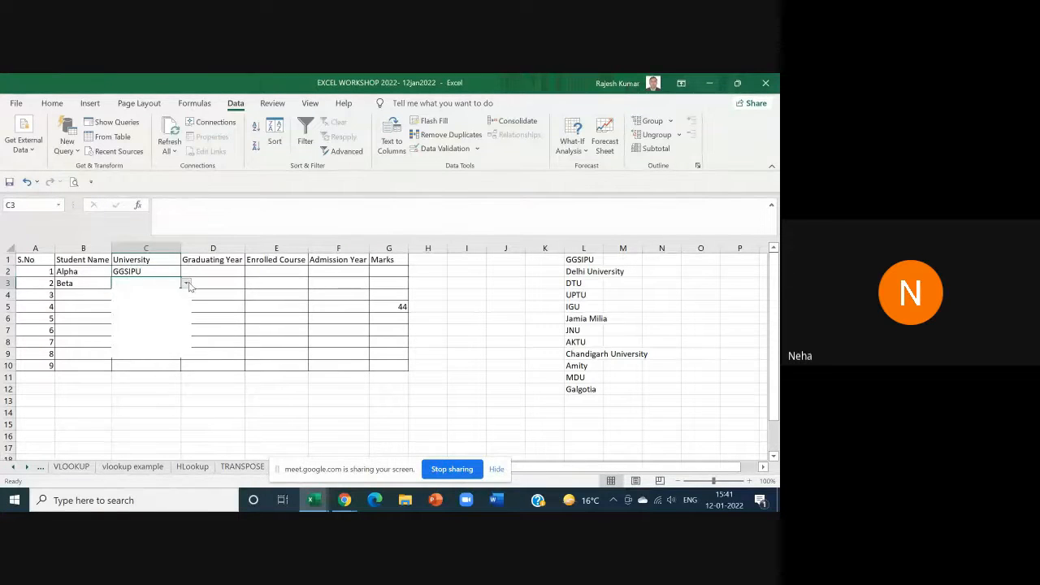
left_click(122, 318)
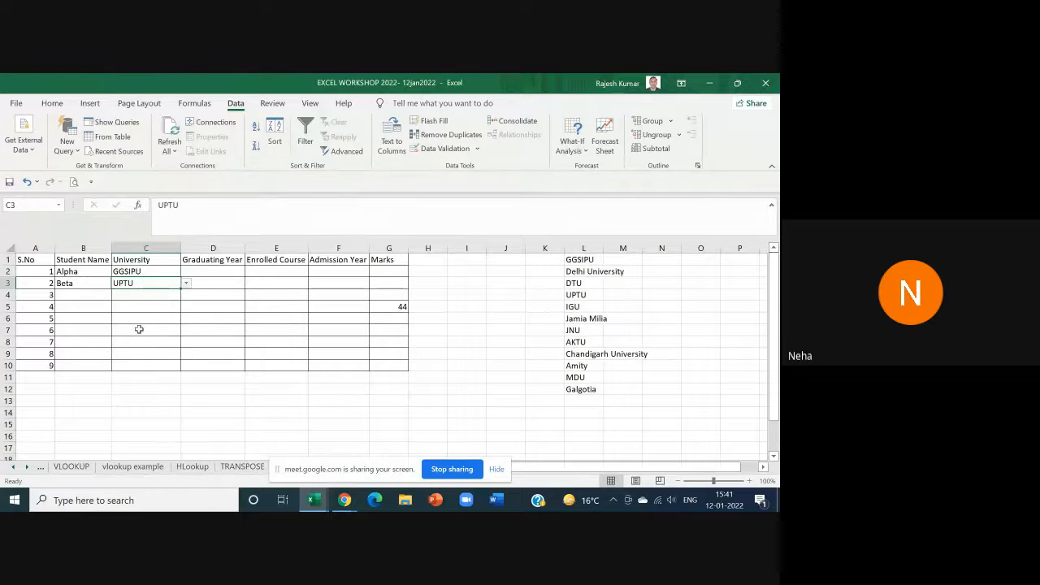
left_click(145, 363)
left_click(186, 365)
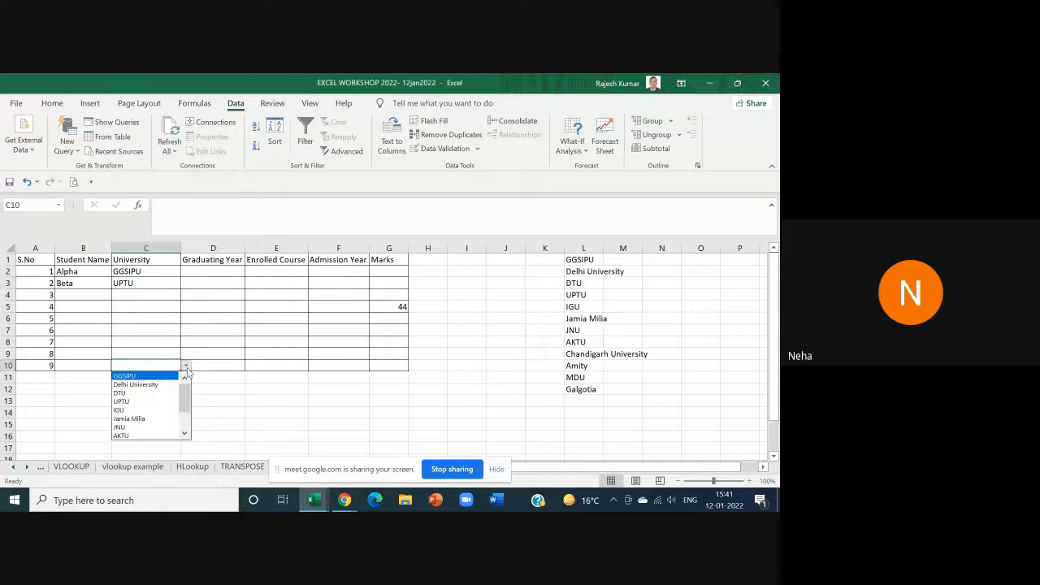
left_click(130, 419)
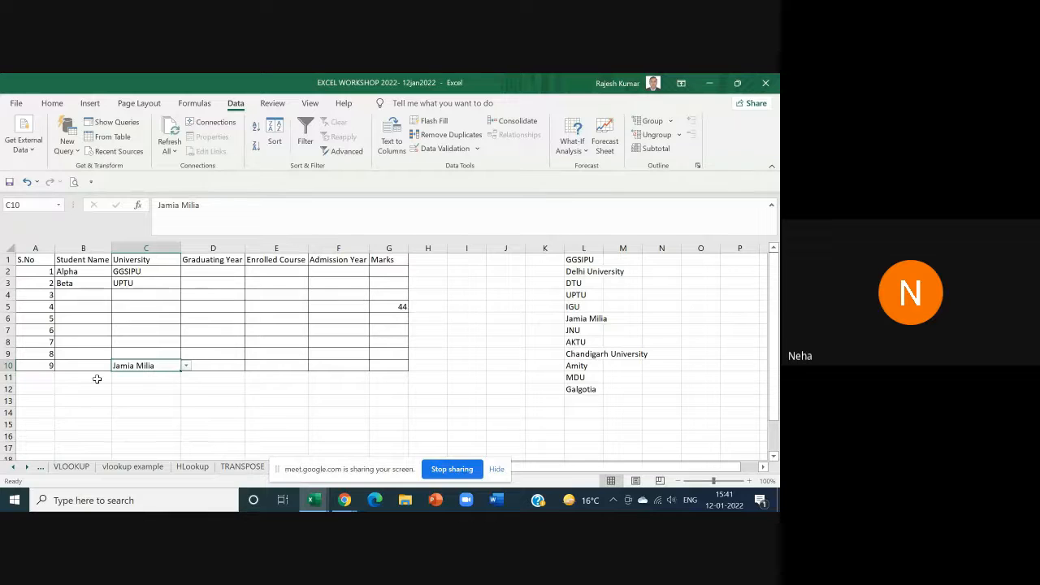
Step: Review the university options in C2's drop-down list again without choosing another one
left_click(184, 274)
left_click(186, 273)
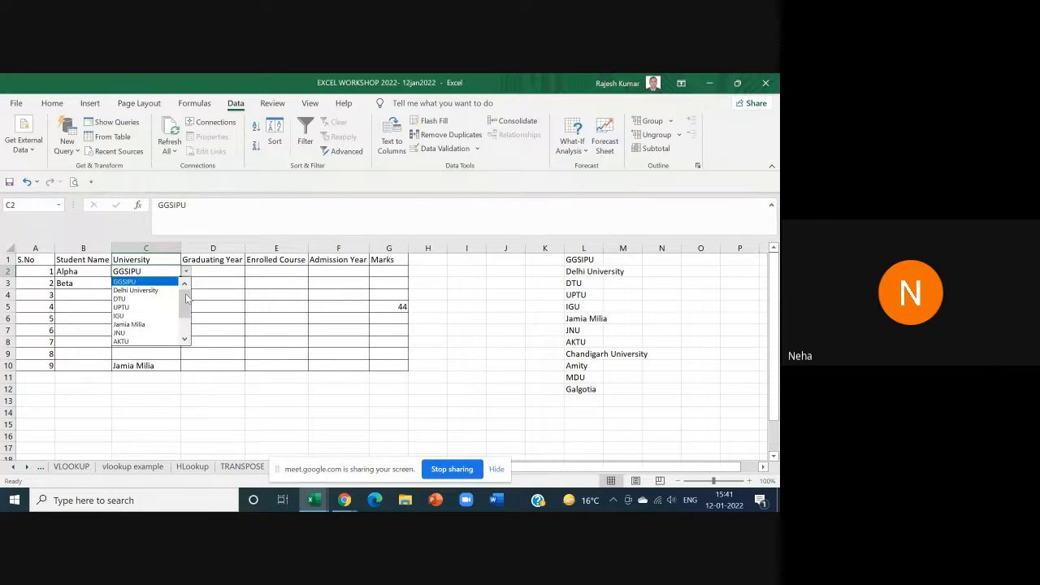
mouse_move(187, 294)
left_mouse_down()
mouse_move(188, 324)
mouse_move(188, 285)
left_mouse_up()
key("Escape")
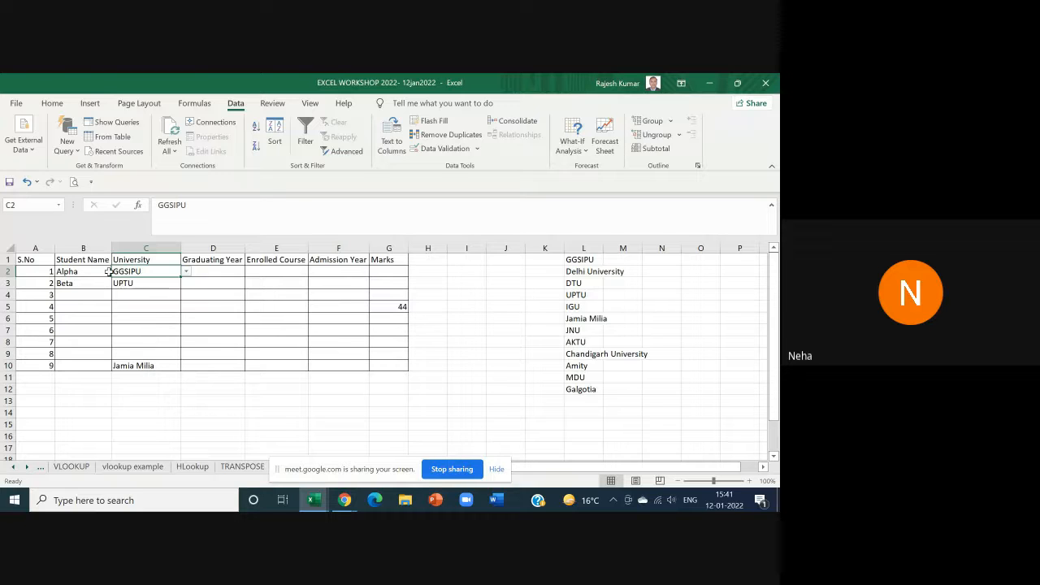
Step: Remove the list restriction from the University cells C2:C10 by allowing any value in their data validation
left_click_drag(108, 273, 155, 367)
left_click(144, 342)
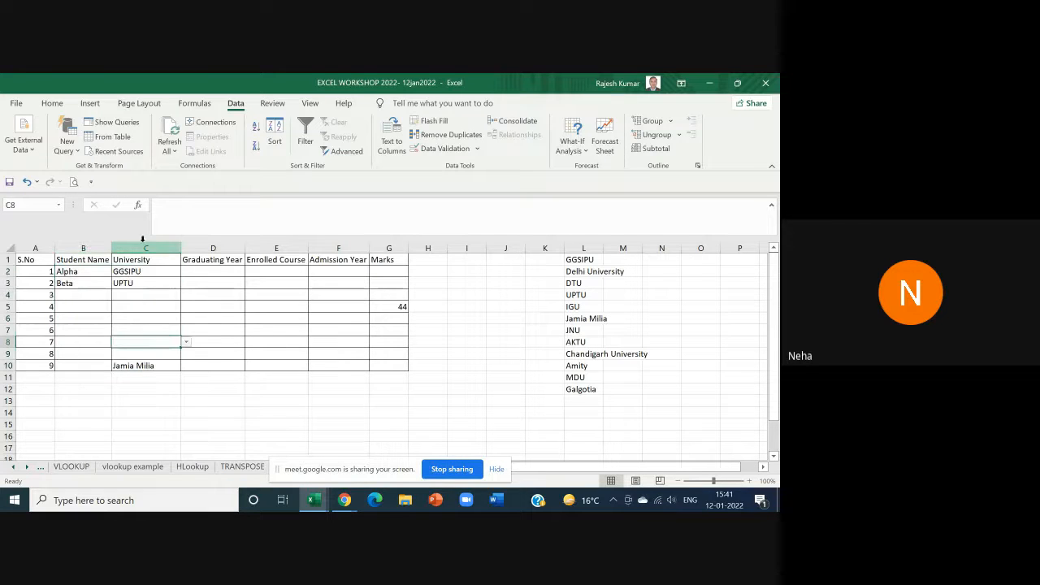
left_click_drag(141, 271, 147, 358)
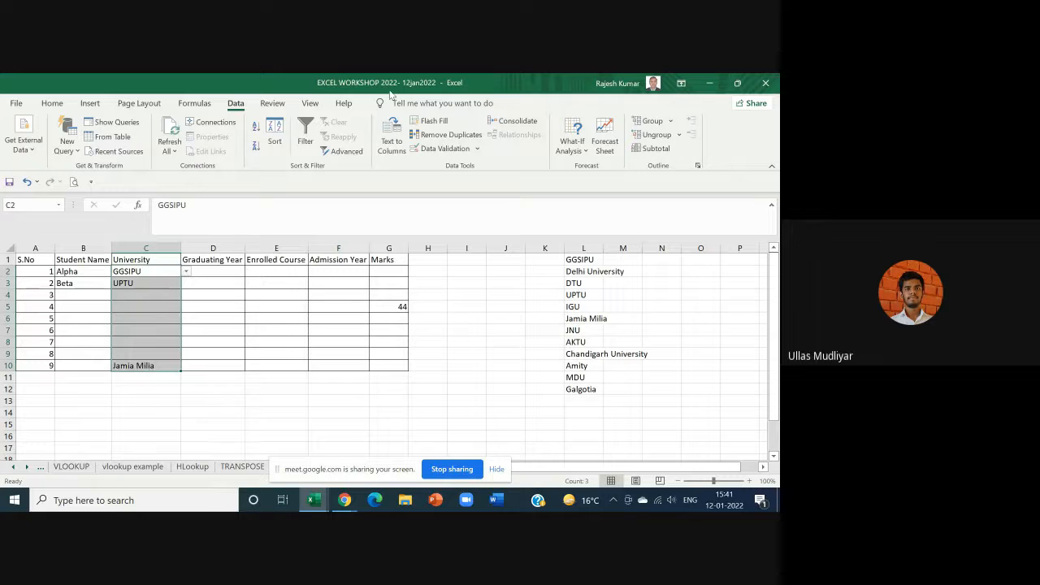
left_click(439, 148)
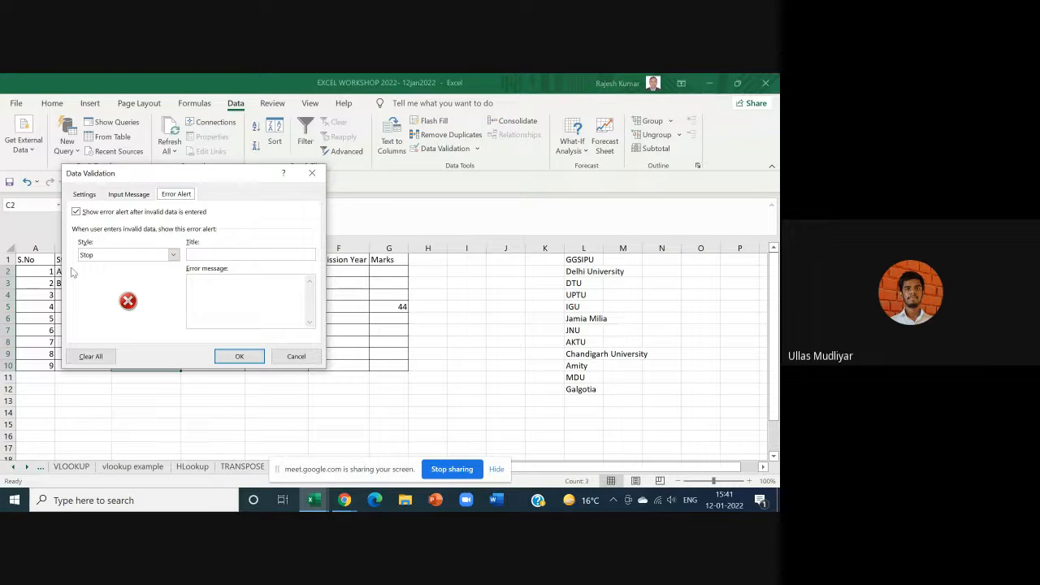
left_click(86, 195)
left_click(104, 241)
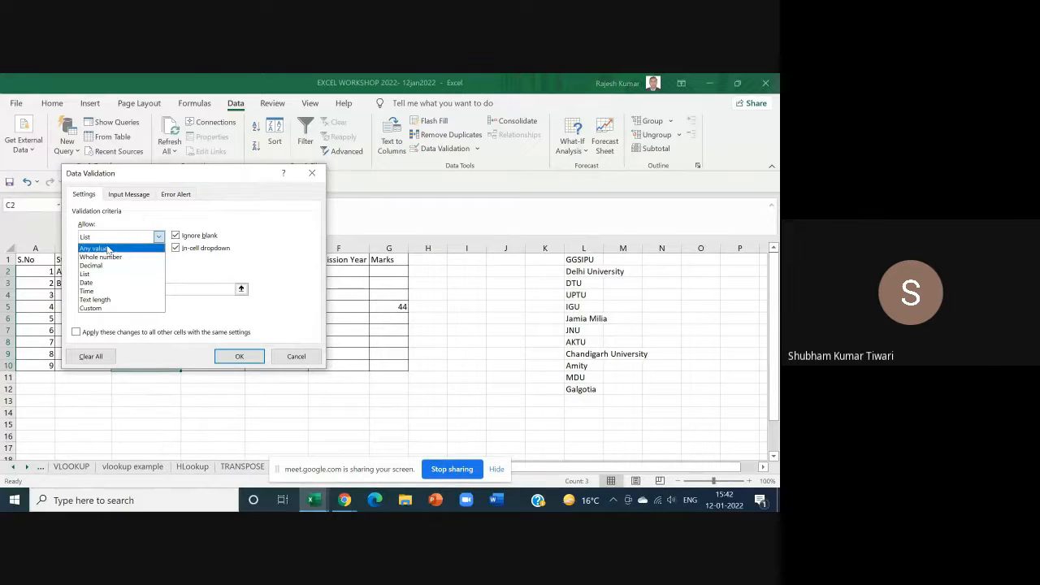
left_click(107, 249)
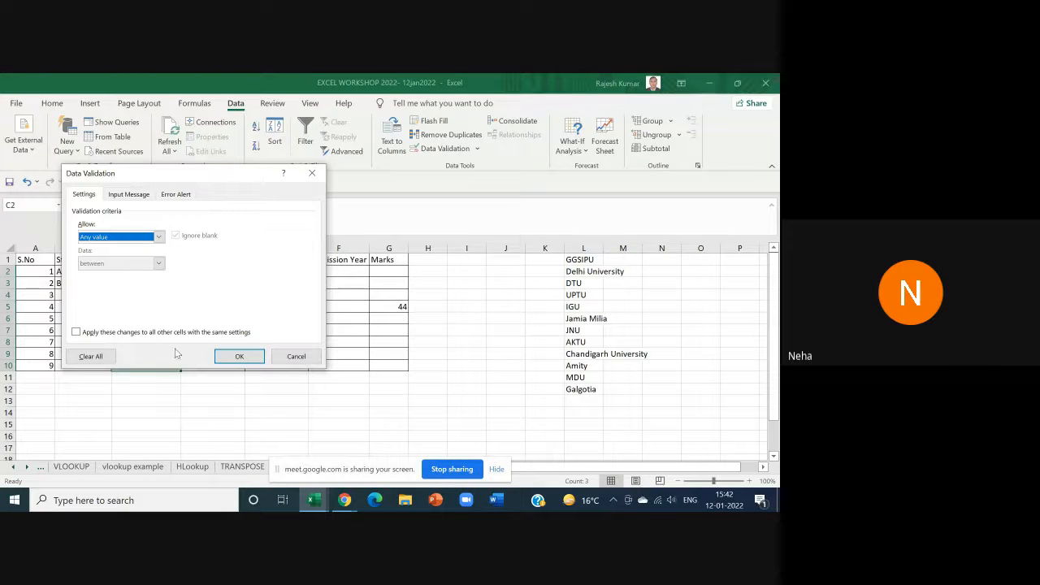
left_click(239, 358)
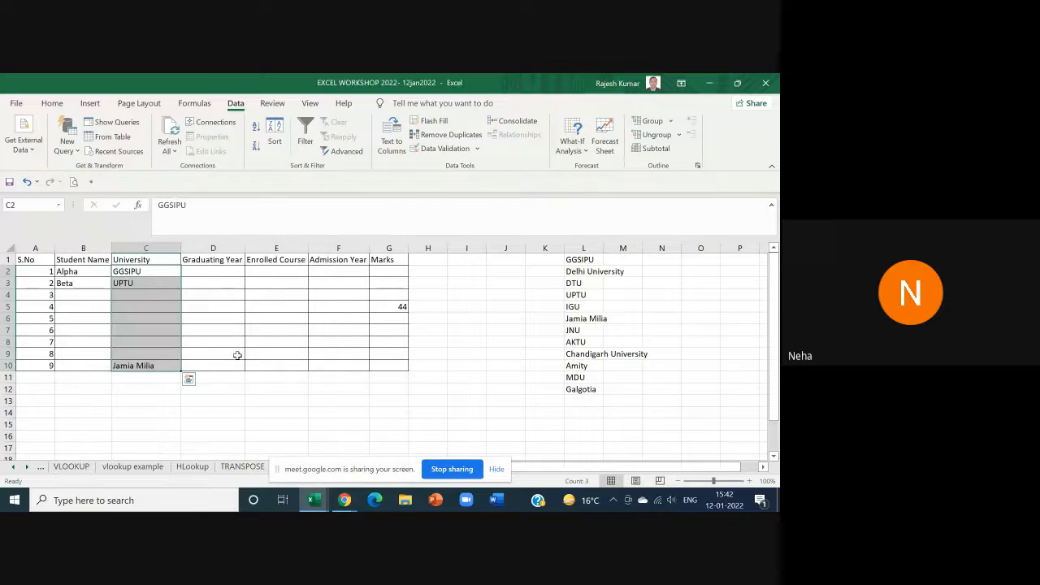
left_click(236, 353)
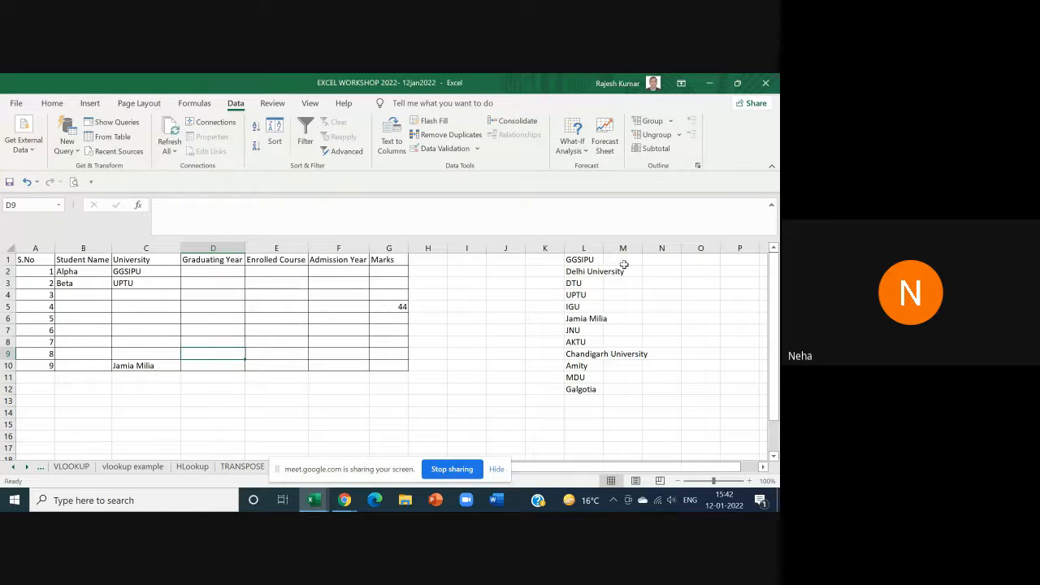
Step: Enter 51 in J1 and fill it down to J12 as a series ending at 62
left_click_drag(587, 259, 592, 388)
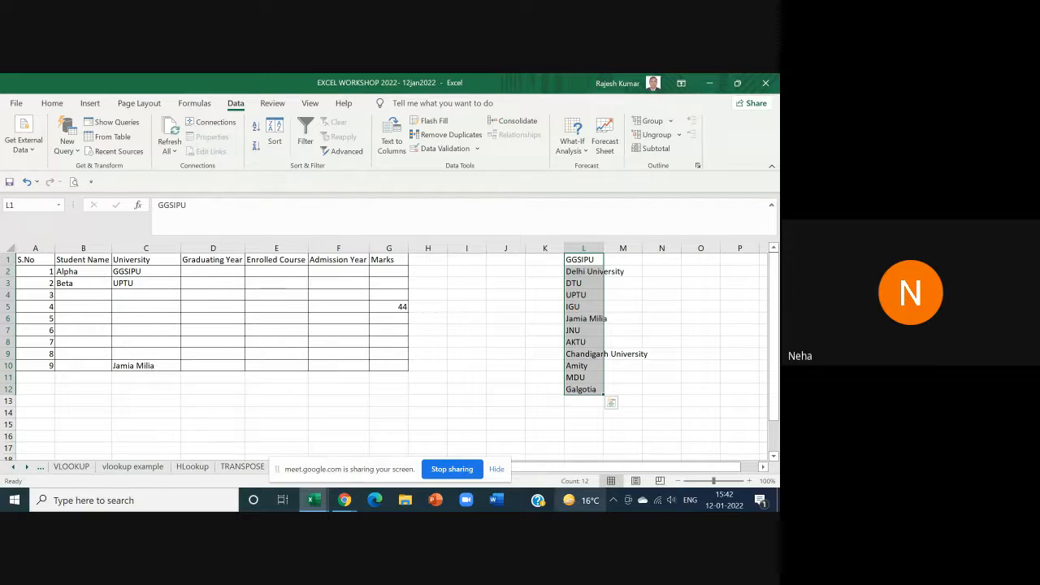
mouse_move(581, 499)
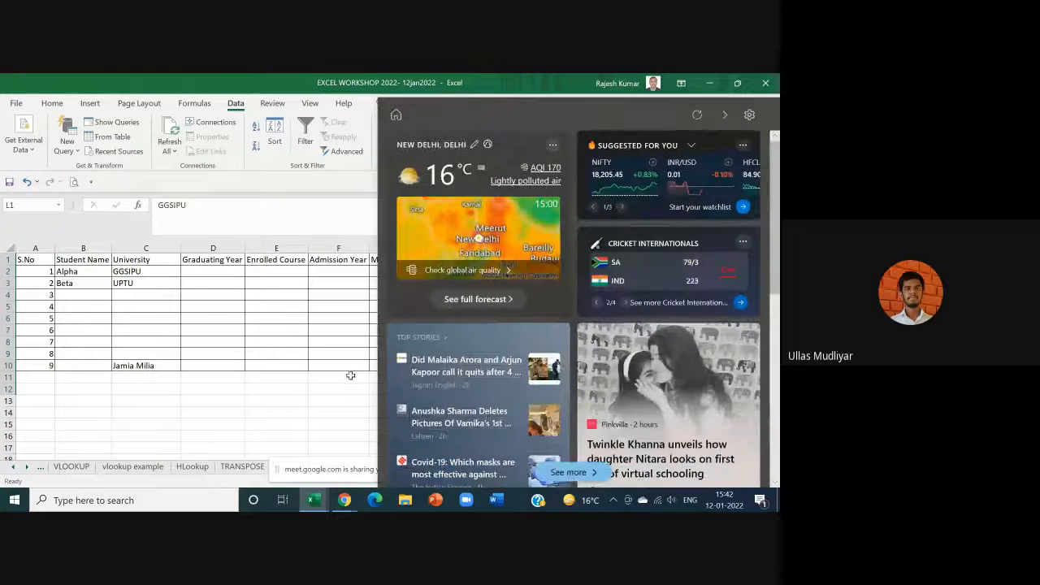
left_click(280, 332)
left_click(508, 261)
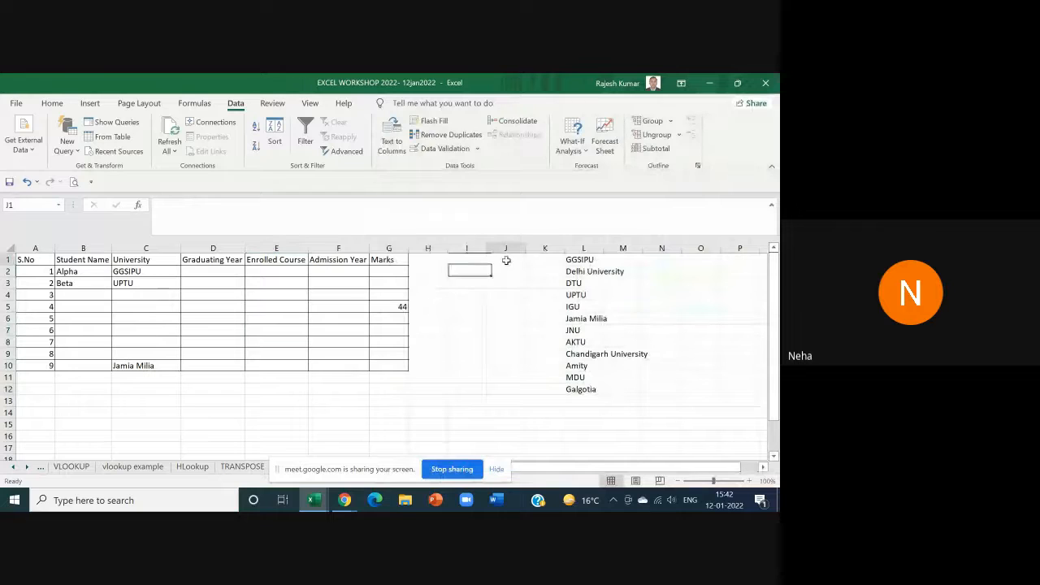
type("51")
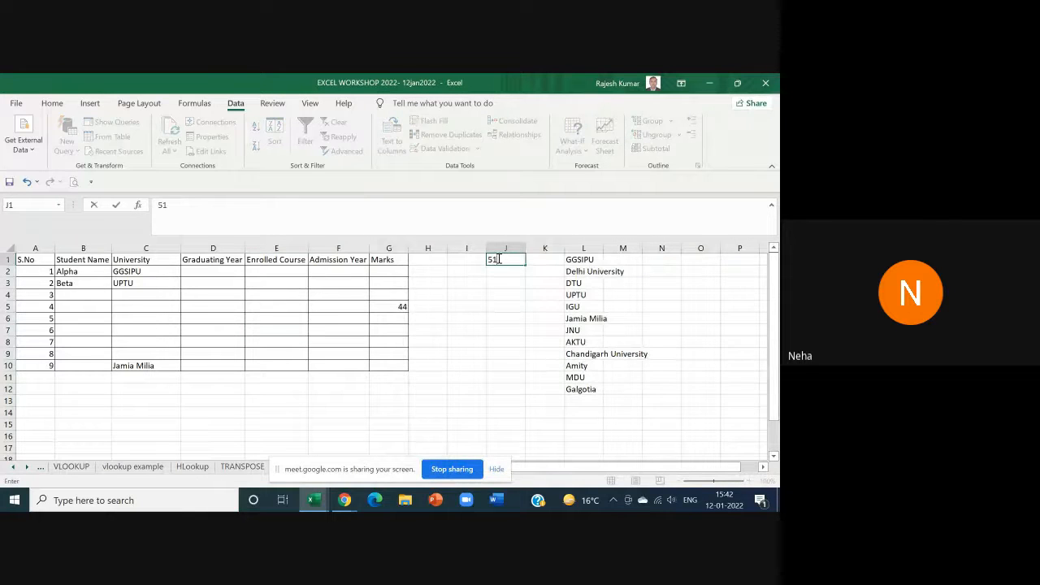
left_click(539, 285)
left_click(505, 261)
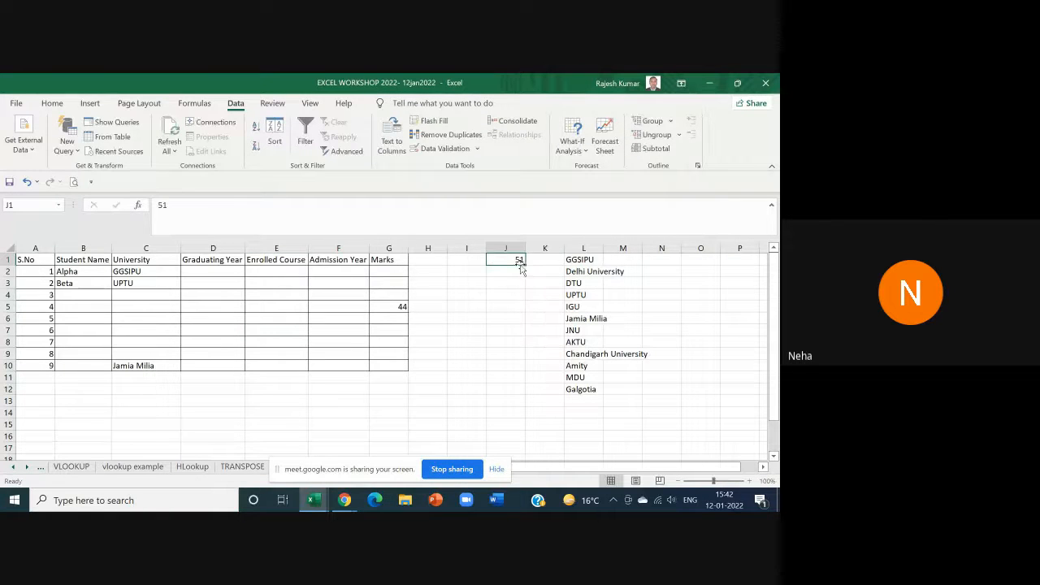
left_click_drag(526, 265, 519, 393)
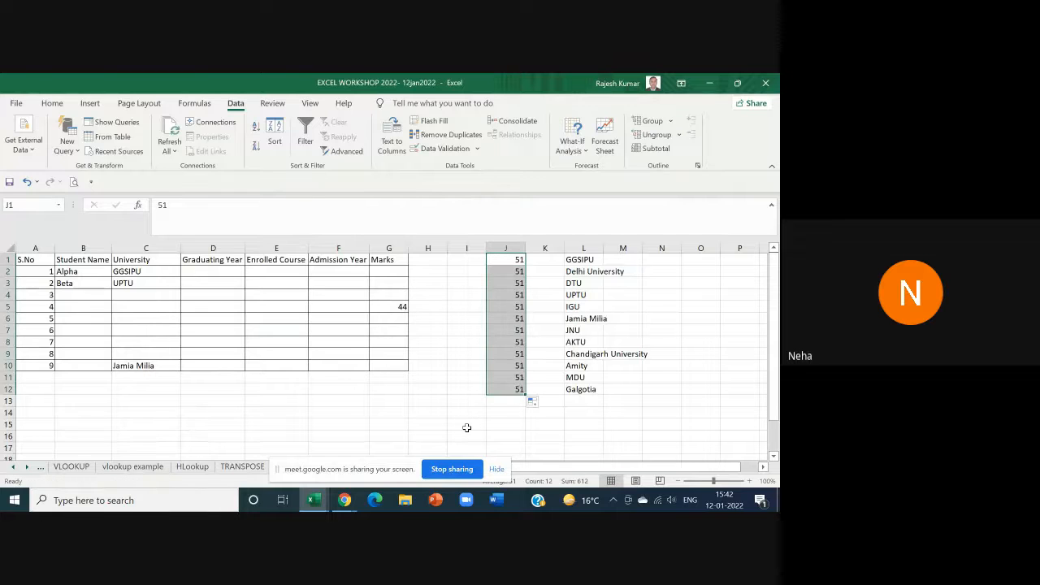
left_click(533, 402)
left_click(538, 429)
Step: Clear the existing entries from the University cells C2:C10
left_click_drag(165, 270, 161, 379)
key("Delete")
left_click(171, 307)
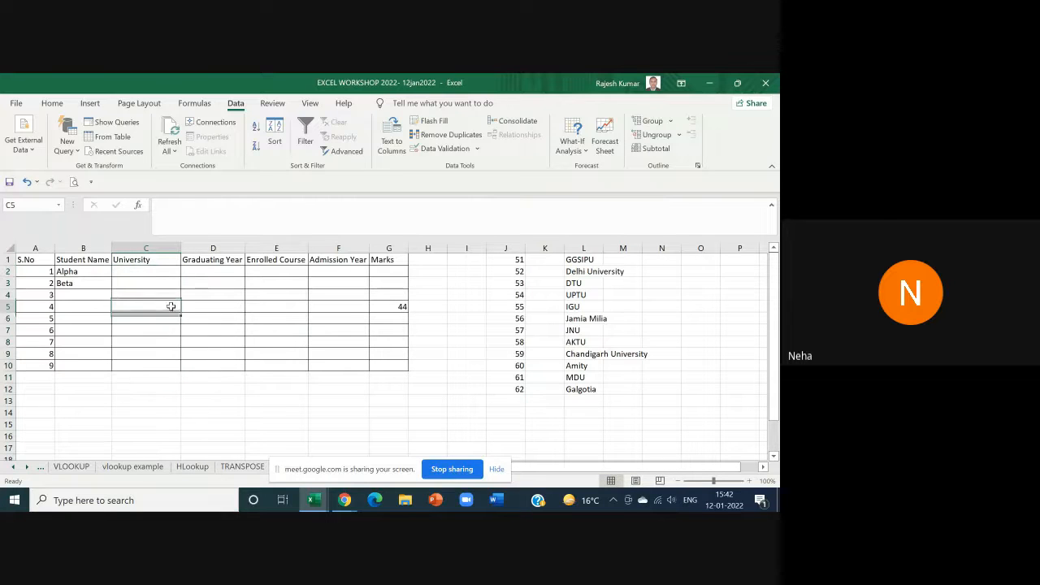
Step: Apply List data validation to the University cells C2:C10 with =$J$1:$J$12 as the source
left_click_drag(144, 271, 148, 364)
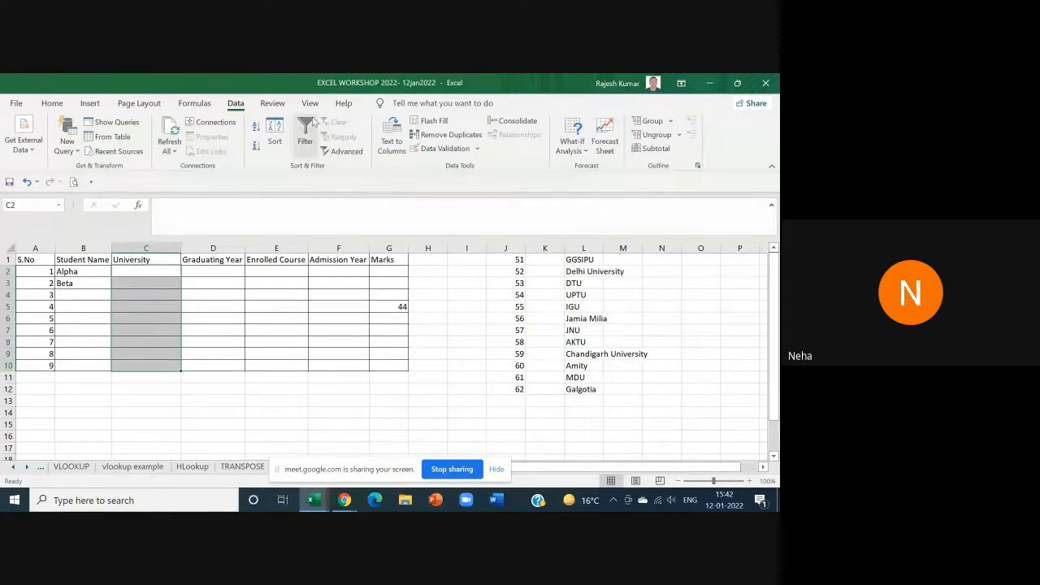
left_click(445, 150)
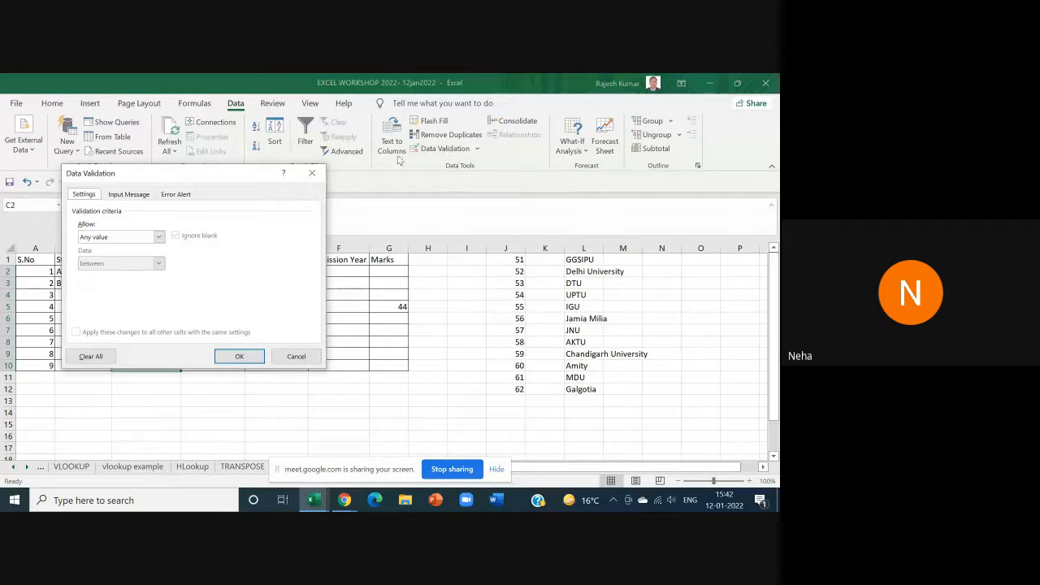
left_click(158, 236)
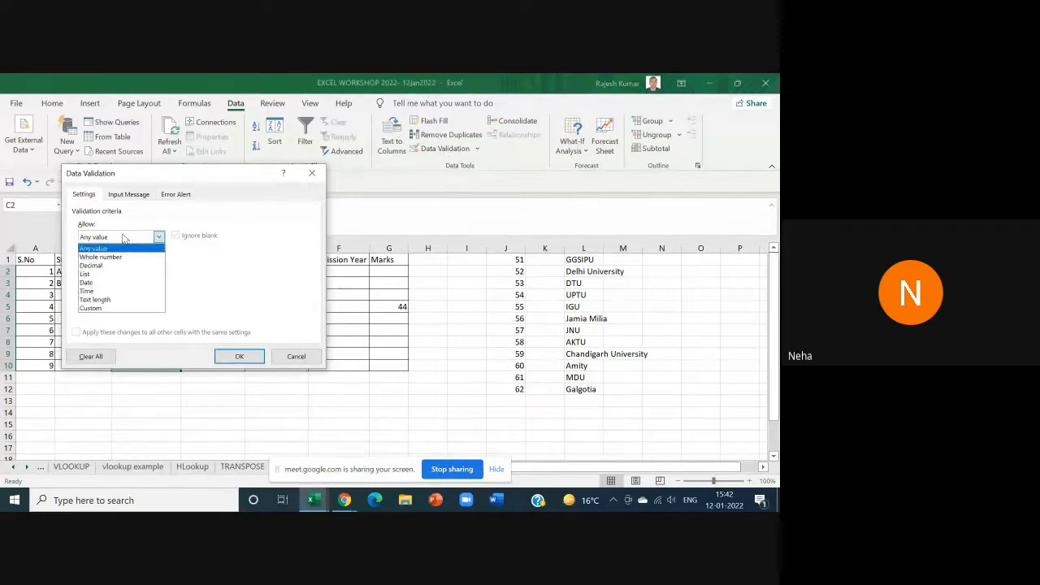
left_click(101, 272)
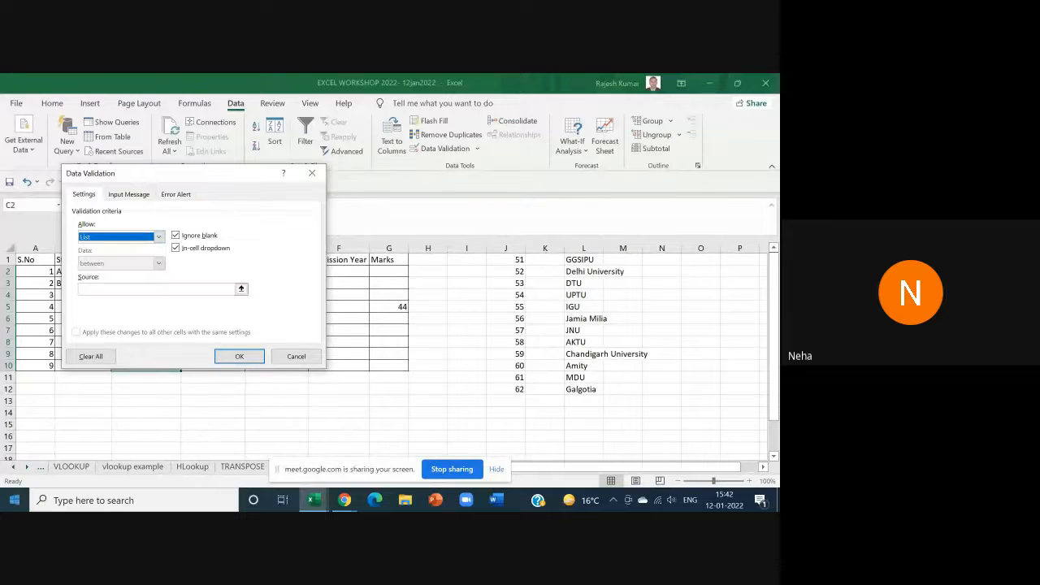
left_click(241, 288)
left_click_drag(520, 260, 523, 390)
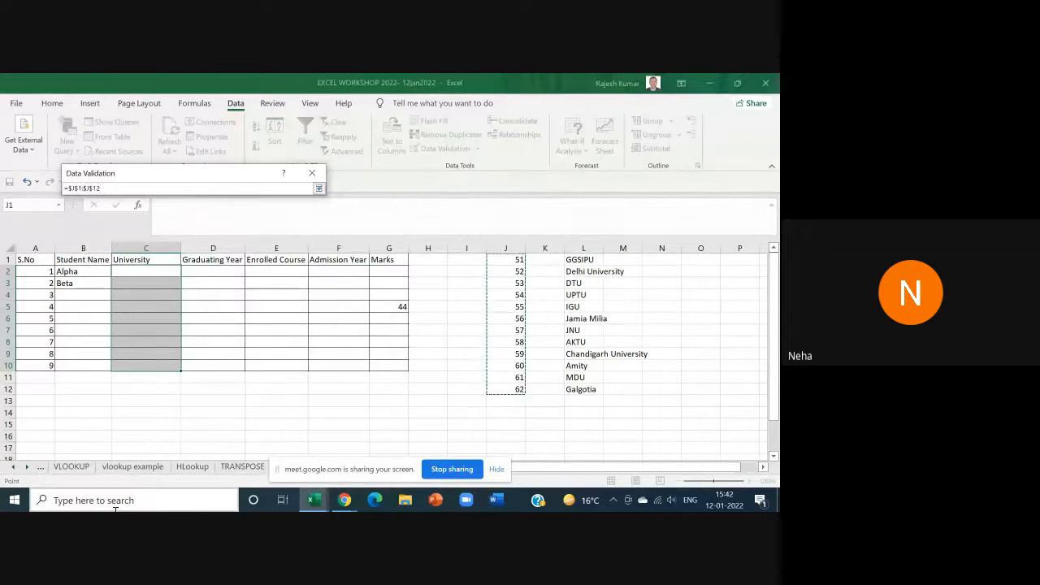
left_click(319, 188)
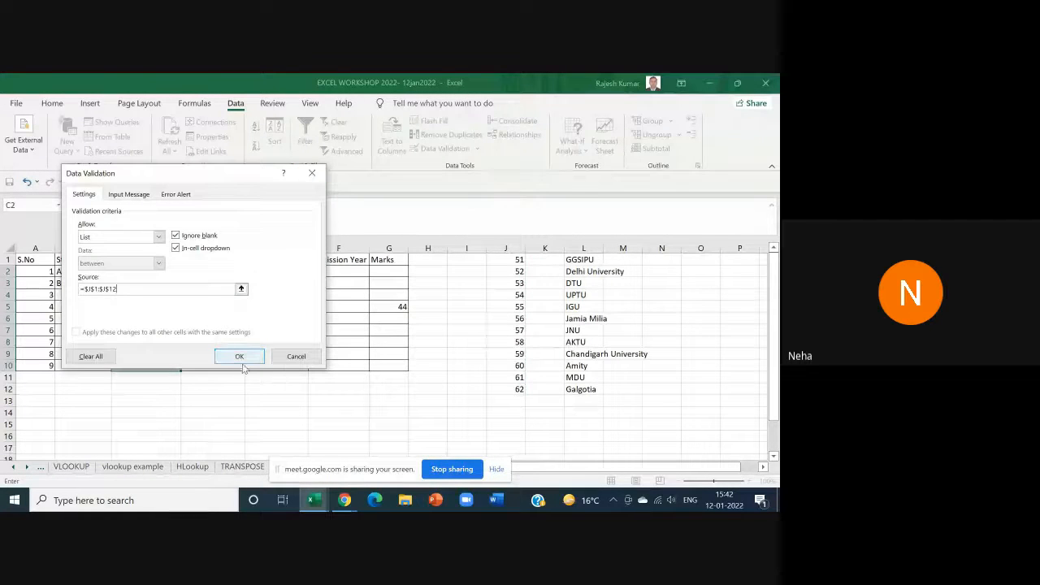
left_click(239, 358)
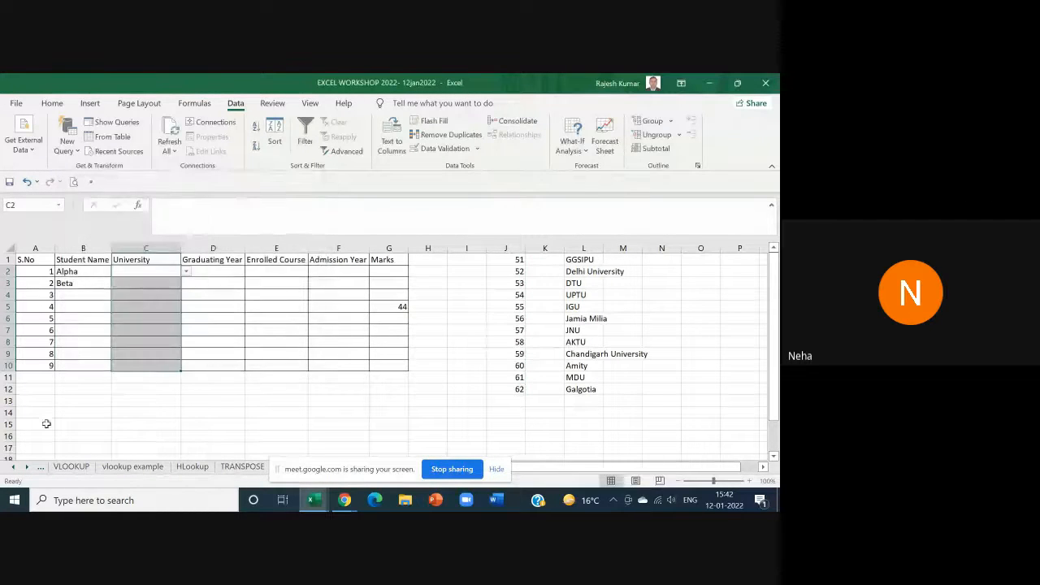
Step: Choose 51 for C2, 55 for C3 and 54 for C4 from the drop-down lists
left_click(186, 272)
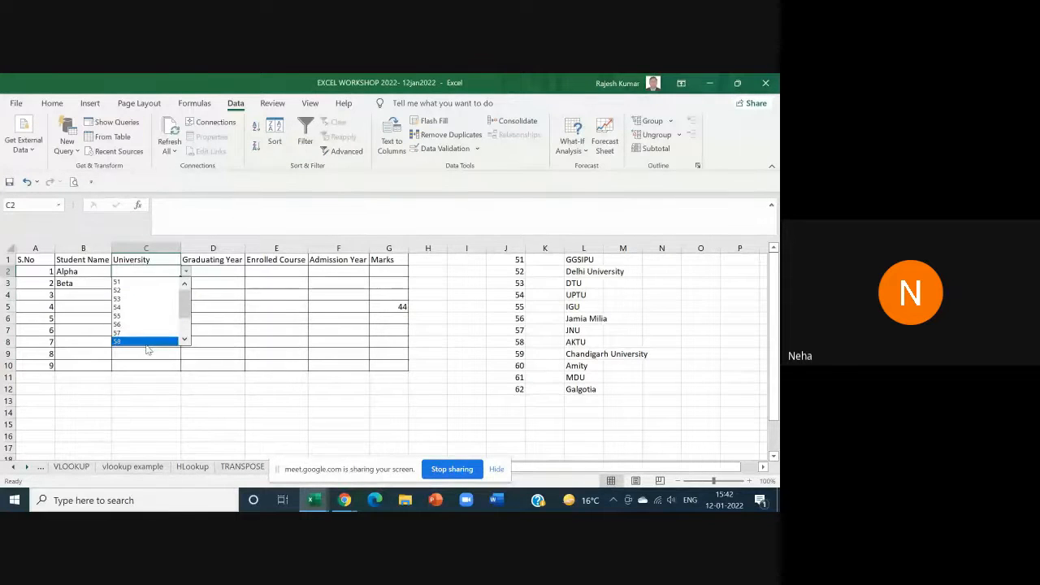
left_click(143, 282)
left_click(151, 282)
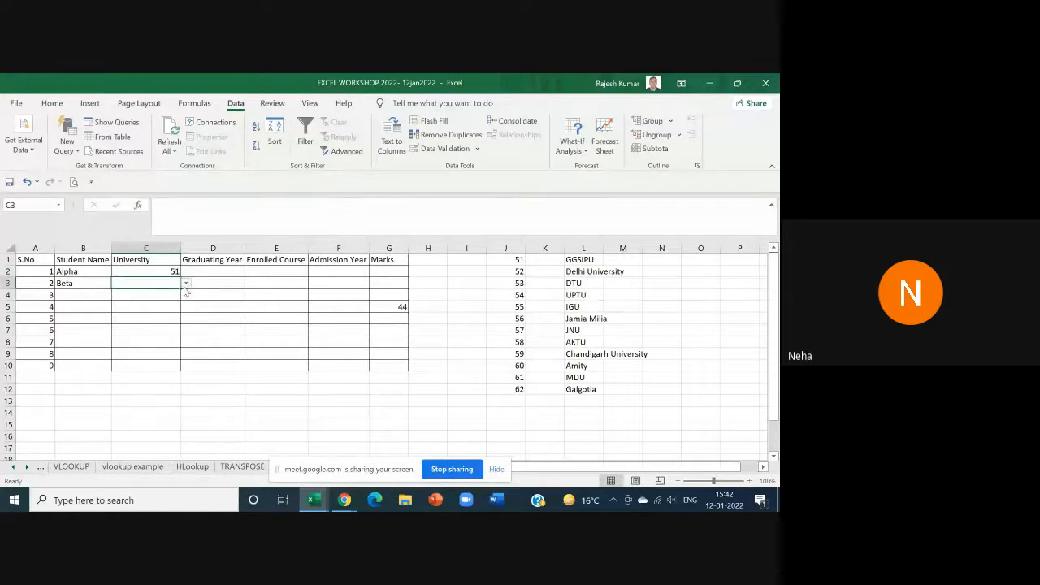
left_click(186, 284)
left_click(158, 330)
left_click(163, 295)
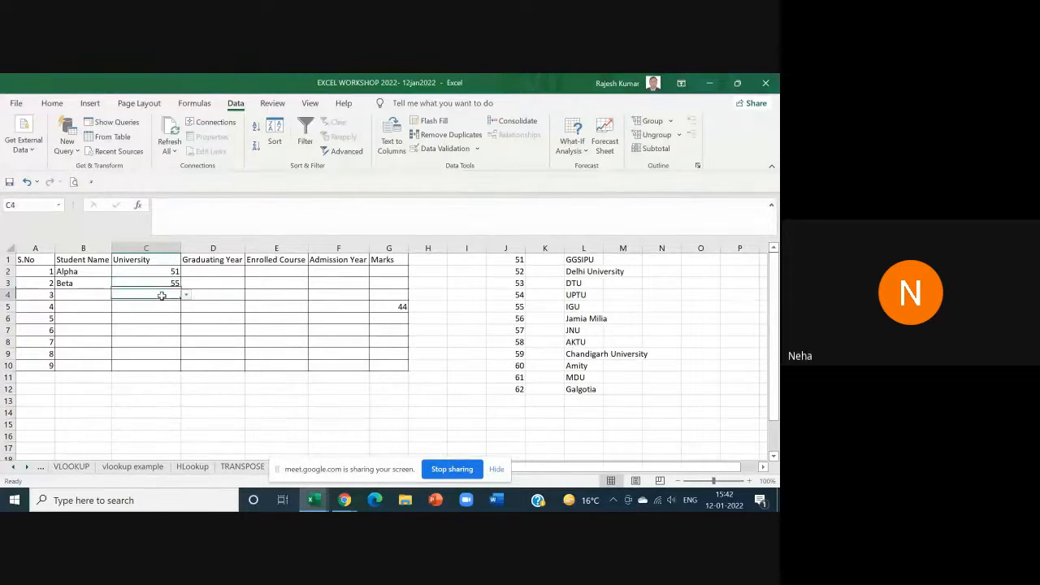
left_click(186, 295)
left_click(130, 331)
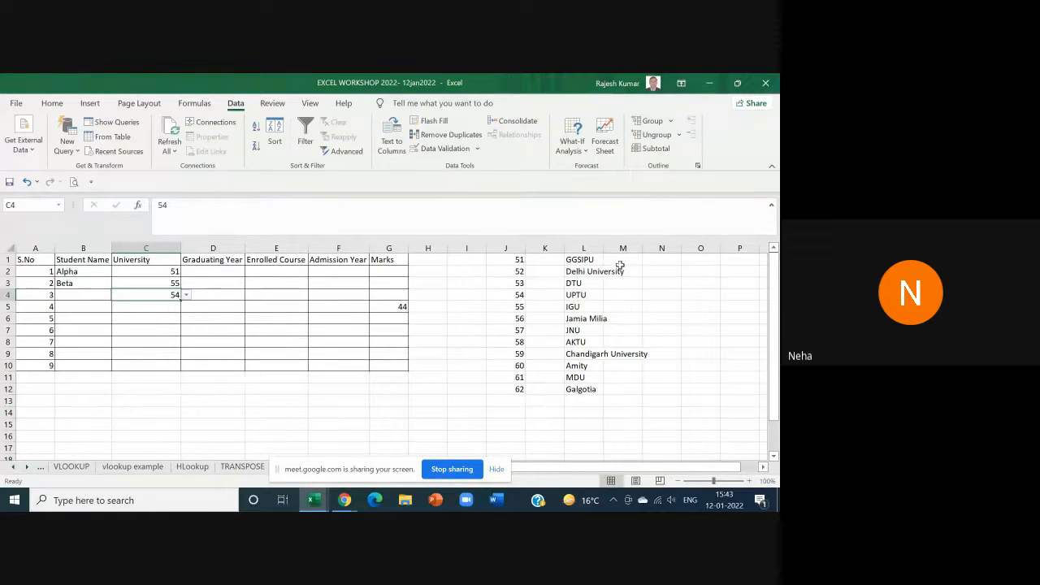
Step: Autofit column L, then enter the date 12-jan-2022 in M1 and fill it down as daily dates to M12
double_click(600, 247)
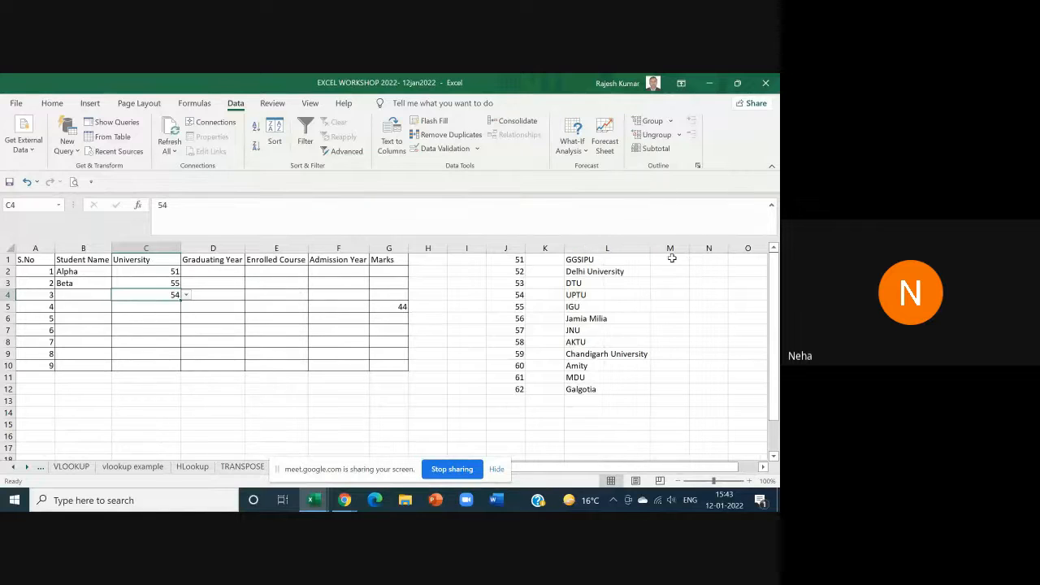
left_click(671, 259)
type("12")
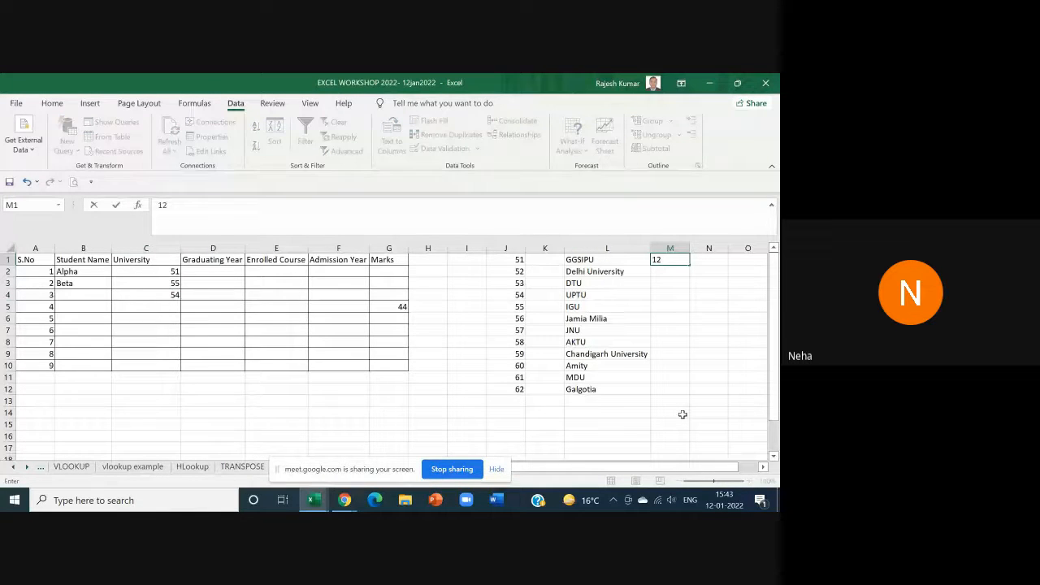
type("-01")
key("BackSpace")
key("BackSpace")
type("-")
type("jan")
type("-202")
type("2")
key("Return")
left_click(685, 259)
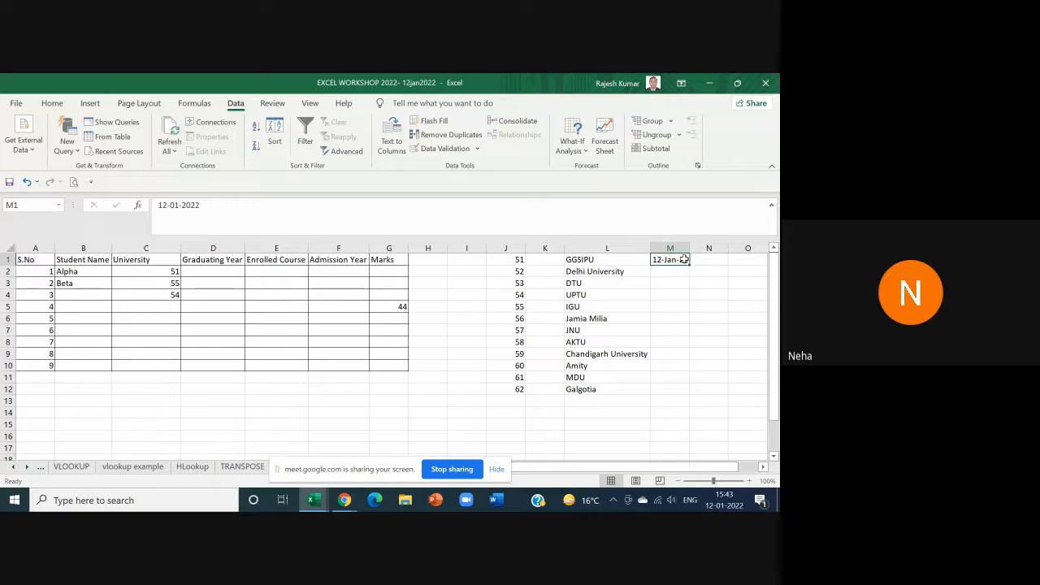
left_click_drag(689, 265, 690, 397)
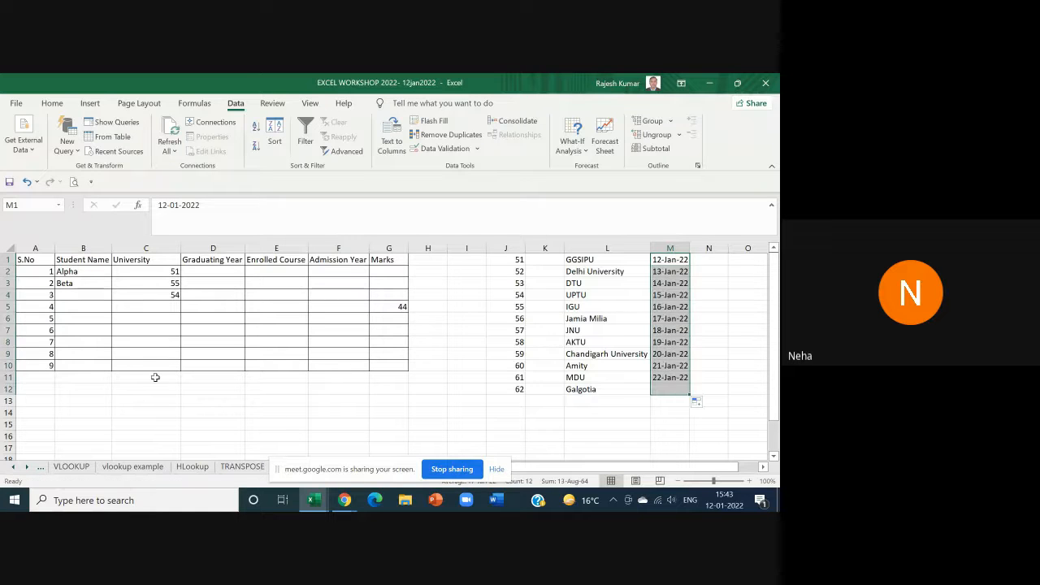
Step: Change the List validation source of the University cells C2:C10 to =$M$1:$M$12
left_click_drag(157, 271, 163, 371)
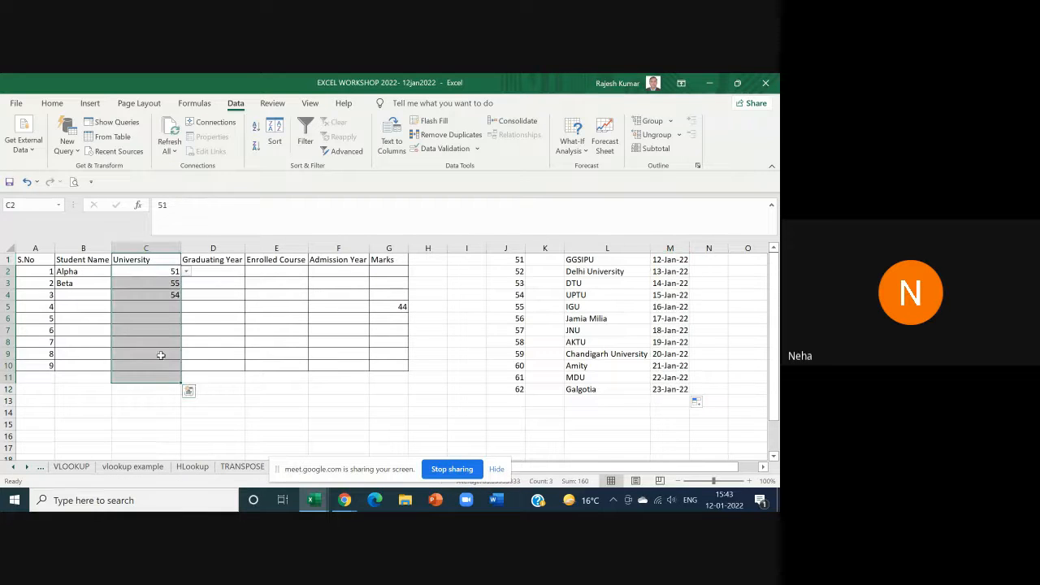
left_click_drag(160, 272, 158, 366)
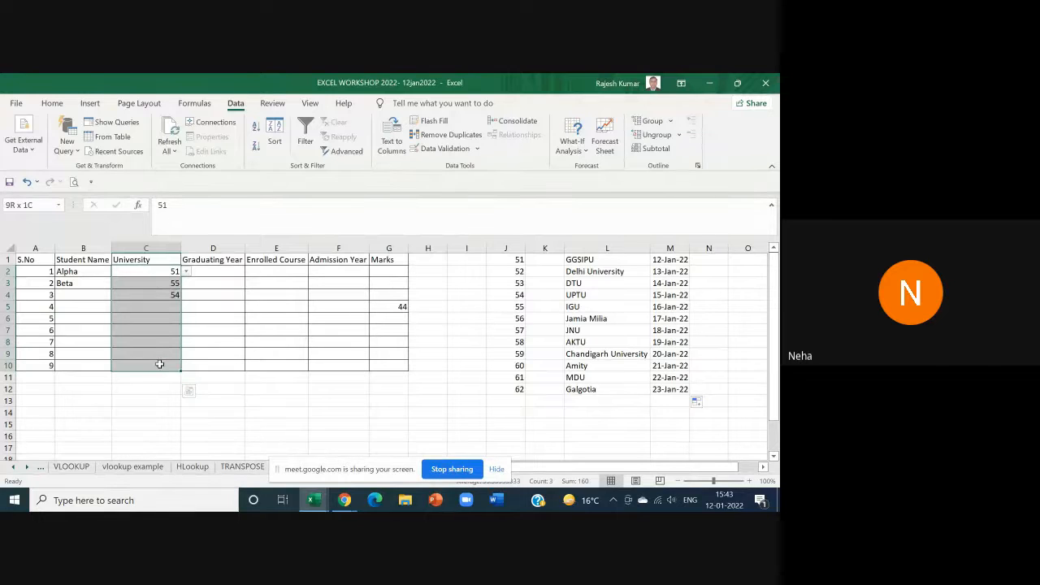
left_click(446, 149)
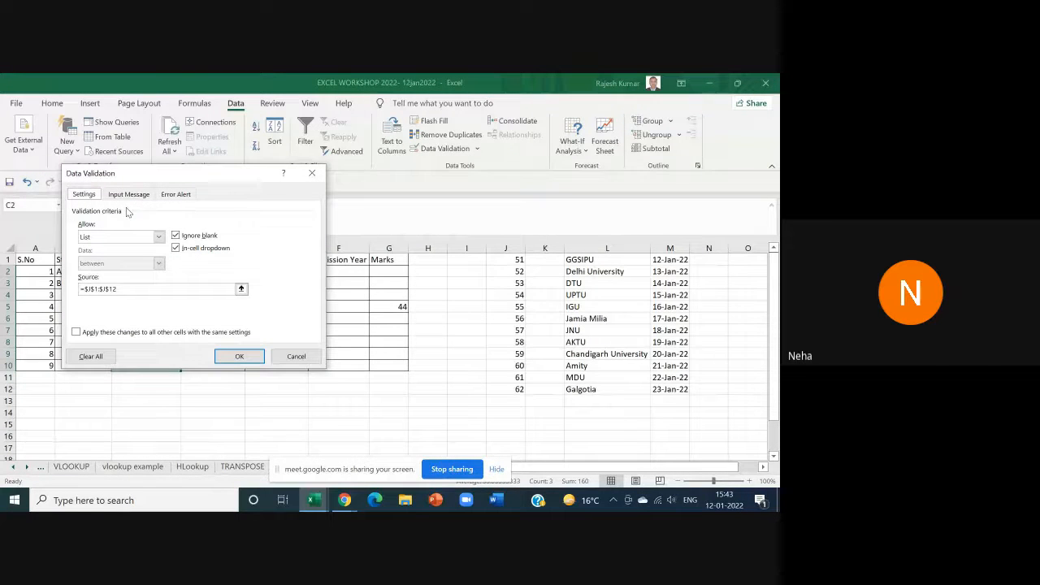
left_click(214, 289)
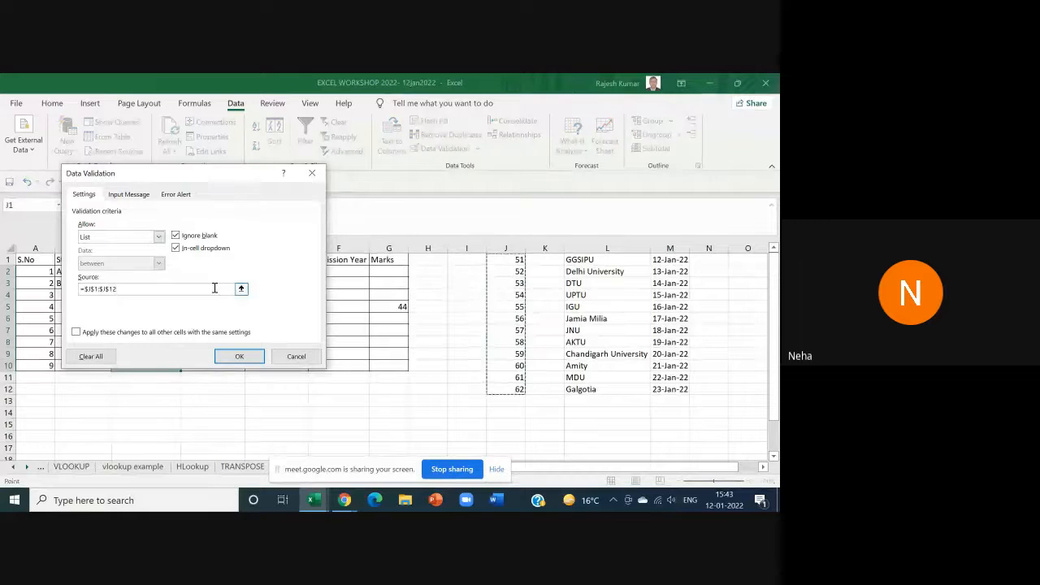
key("BackSpace")
key("BackSpace")
key("BackSpace")
key("BackSpace")
key("BackSpace")
key("BackSpace")
key("BackSpace")
key("BackSpace")
key("BackSpace")
key("BackSpace")
key("BackSpace")
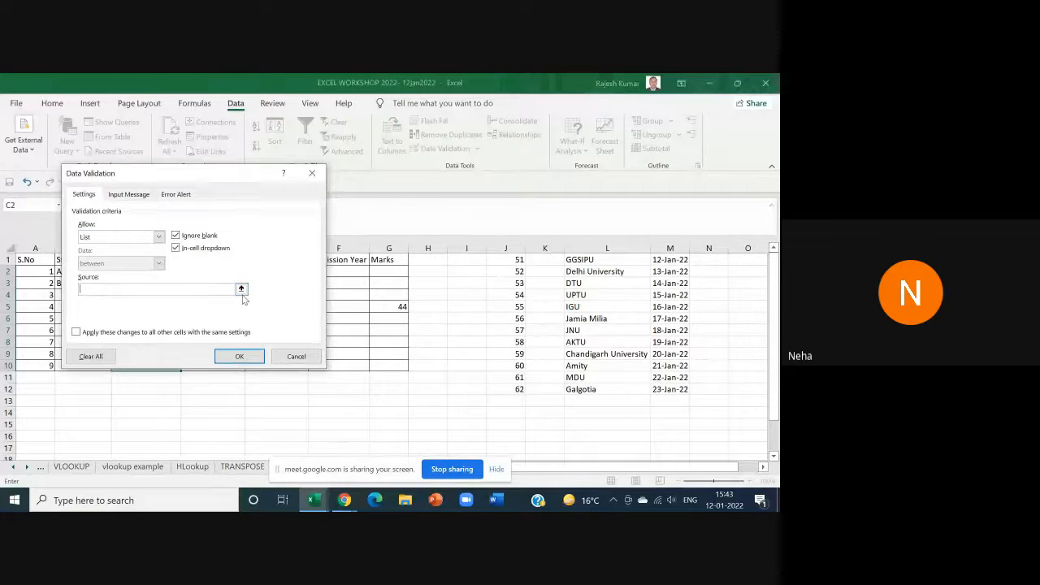
left_click_drag(681, 260, 683, 390)
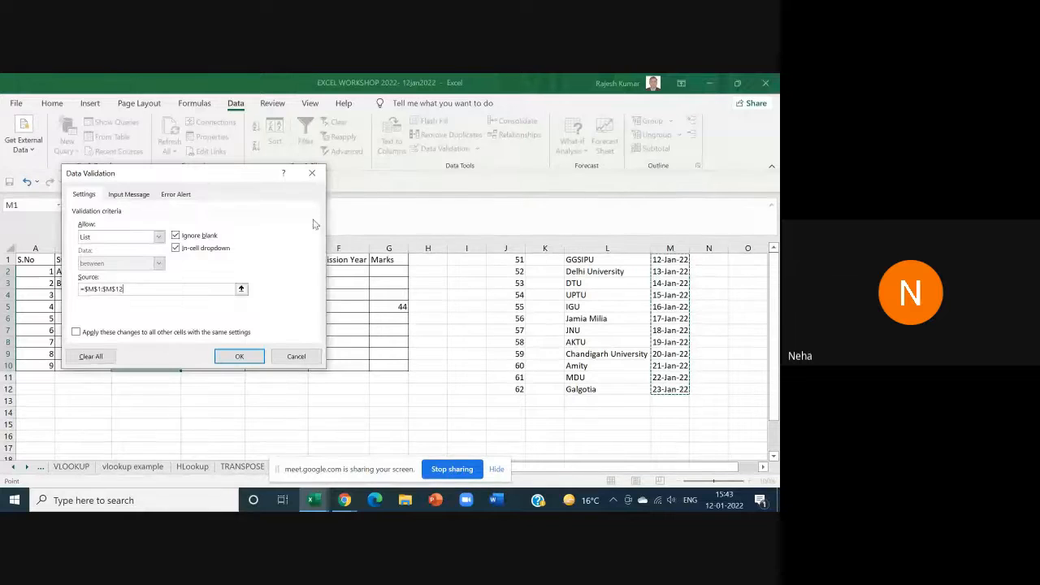
left_click(239, 356)
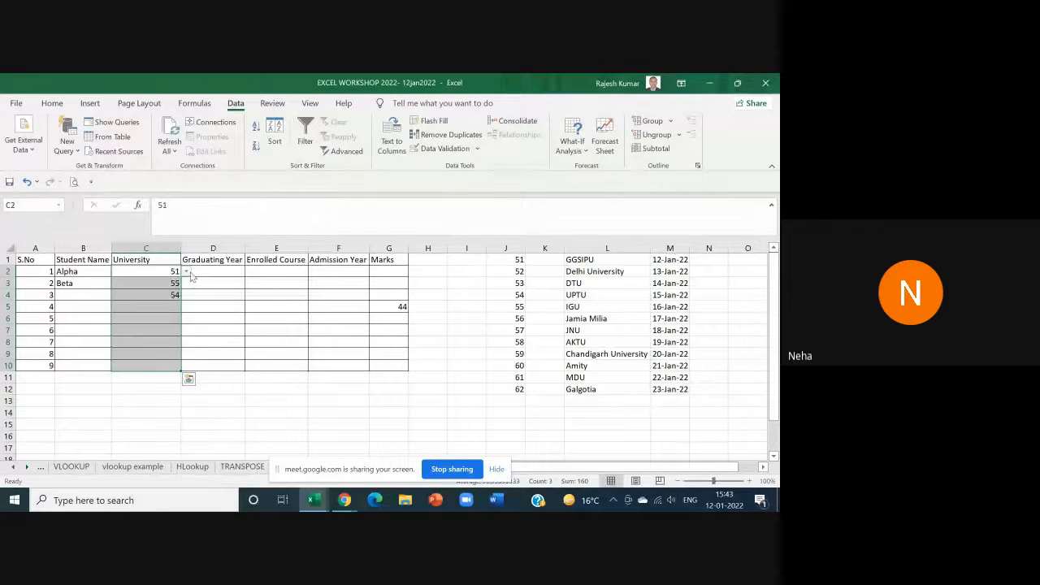
Step: Choose 12-Jan-22 for C2 from the drop-down list, then clear the entries in C2:C4
left_click(186, 272)
left_click(142, 282)
left_click(165, 283)
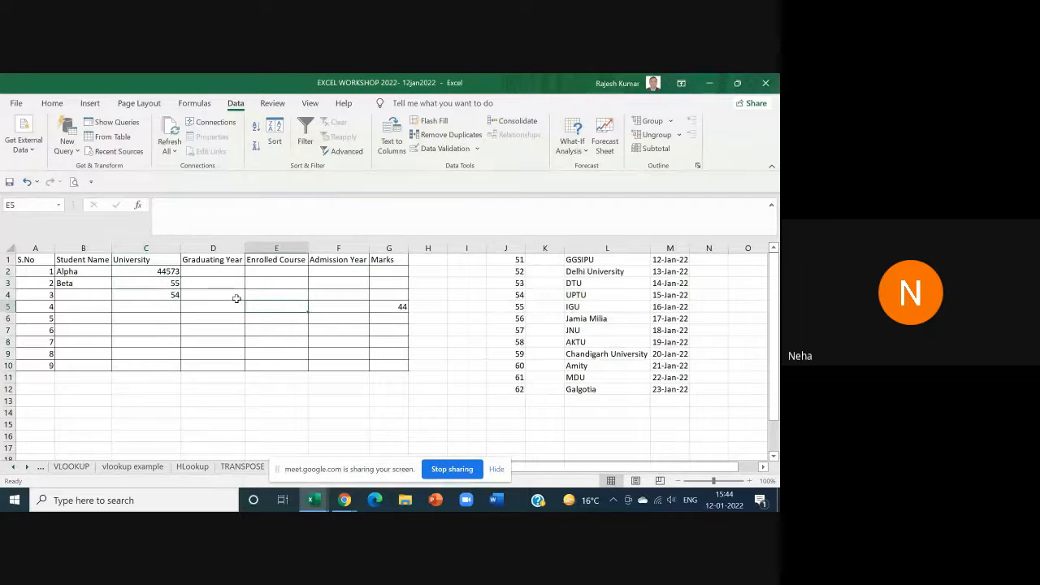
left_click_drag(168, 272, 174, 295)
key("Delete")
Step: Choose 13-Jan-22, then 14-Jan-22 and finally 17-Jan-22 for C2 from its drop-down list
left_click(186, 271)
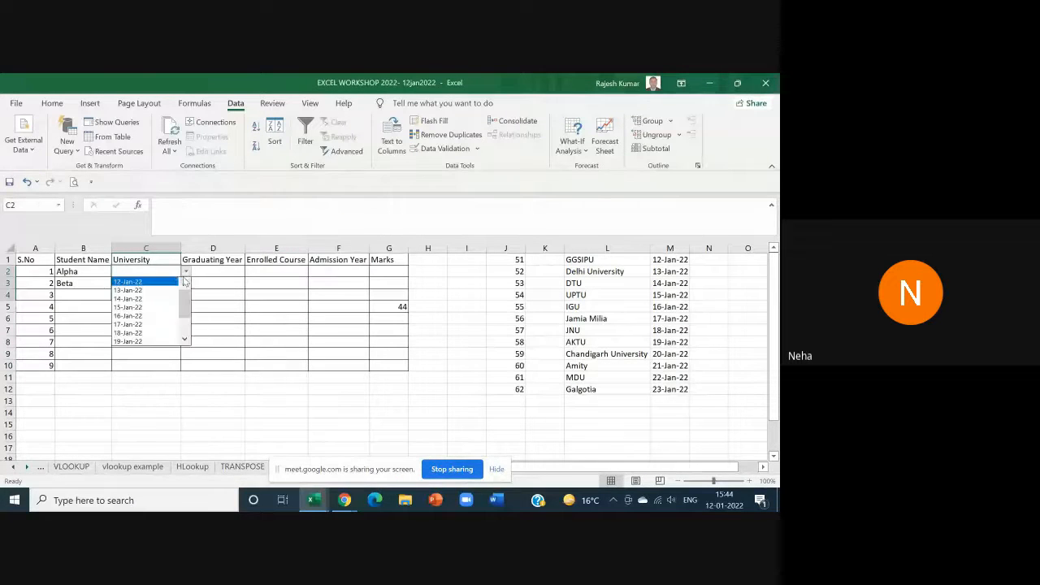
key("Escape")
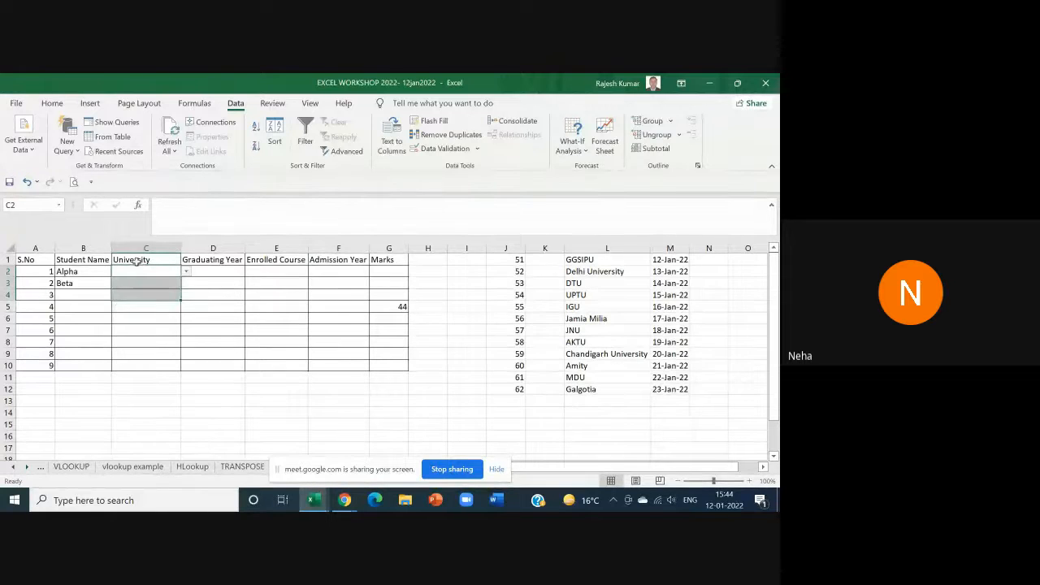
left_click(186, 272)
left_click(174, 289)
left_click_drag(147, 272, 148, 366)
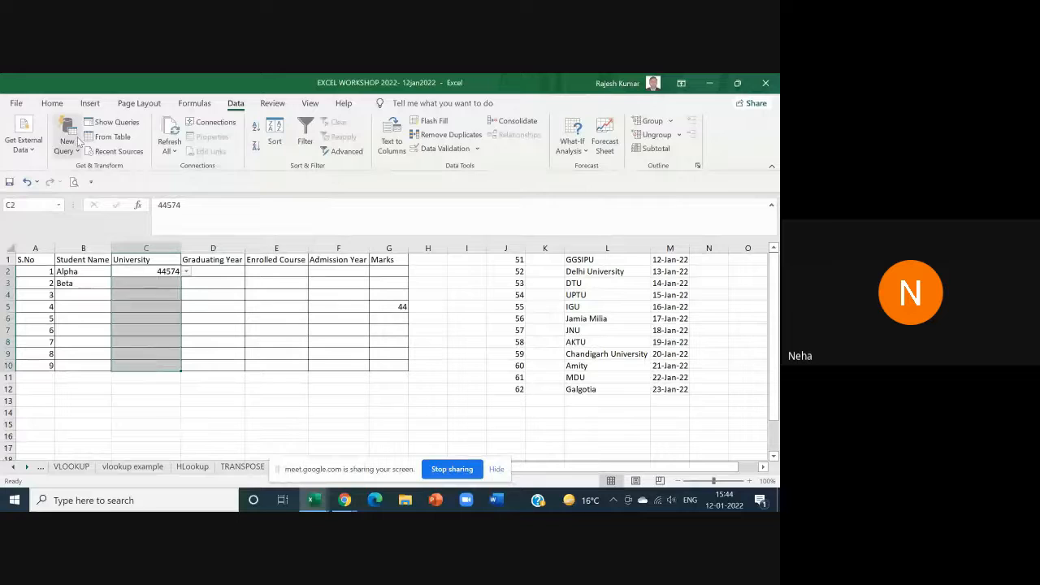
left_click(52, 104)
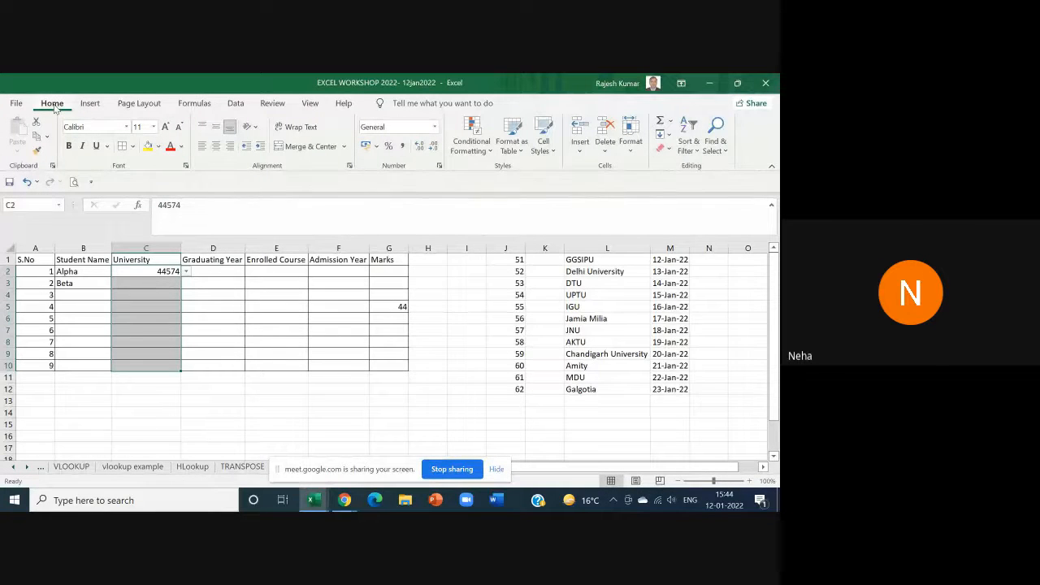
left_click(186, 272)
left_click(153, 295)
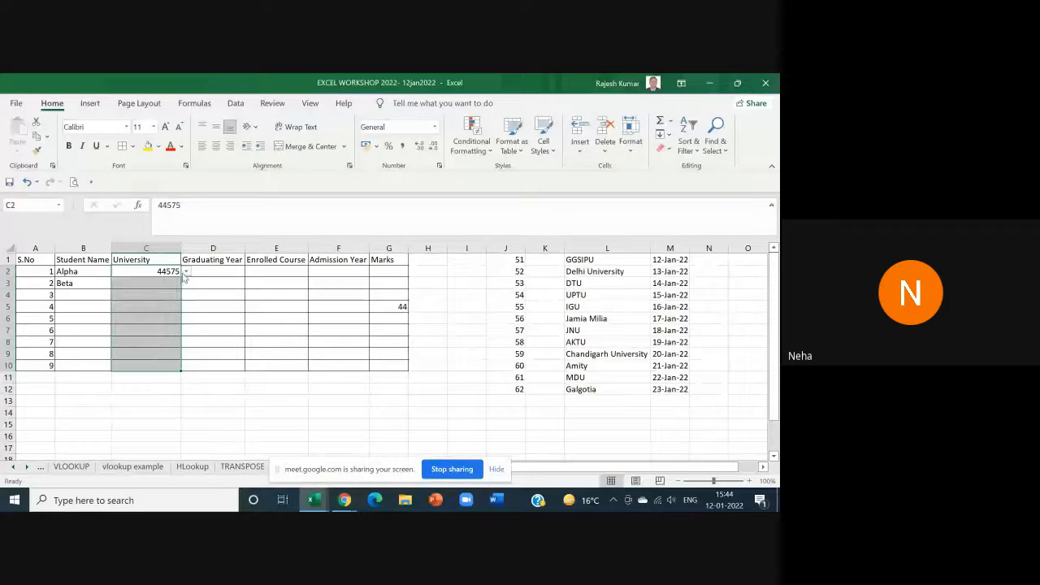
left_click(186, 272)
left_click(156, 319)
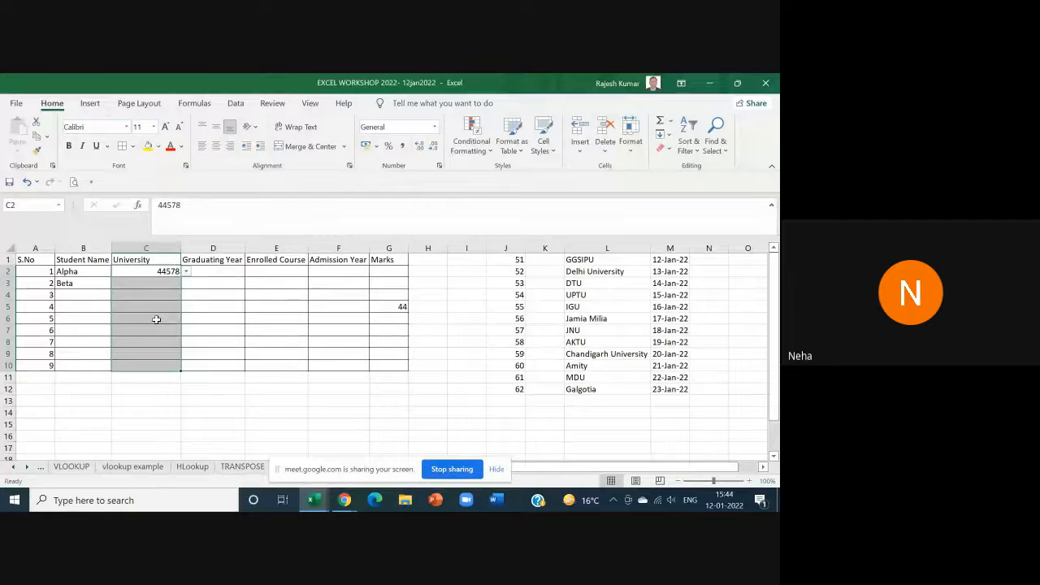
left_click(186, 272)
left_click(155, 323)
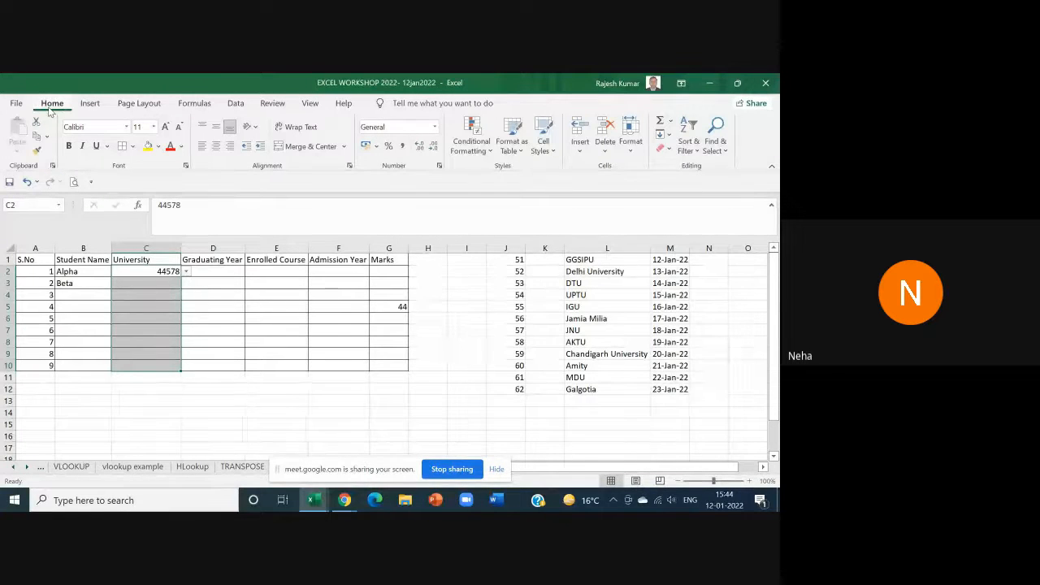
Step: Format the University cells C2:C10 as dates of the type *14 March 2012
left_click(436, 128)
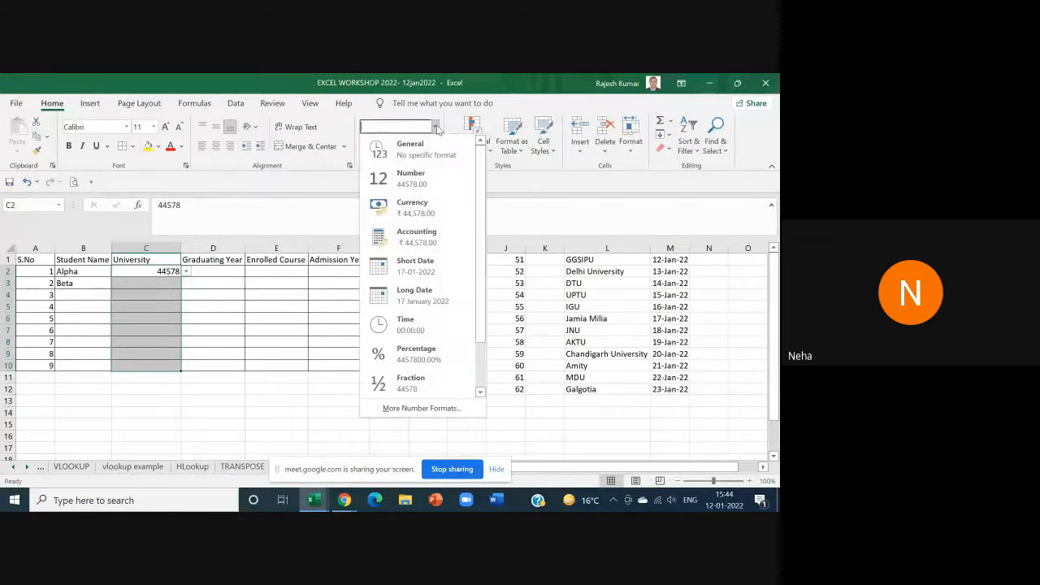
left_click(397, 407)
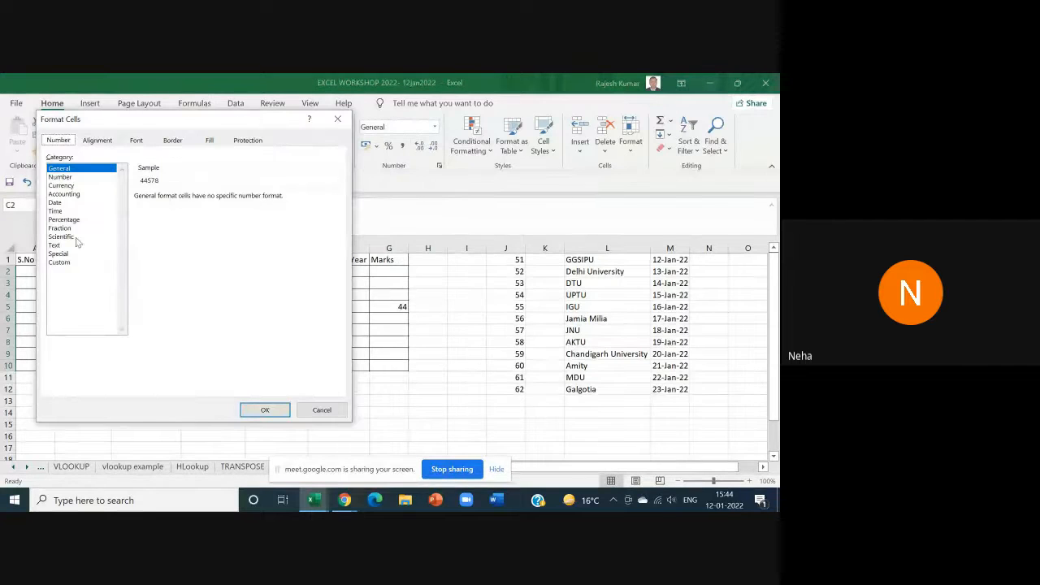
left_click(55, 203)
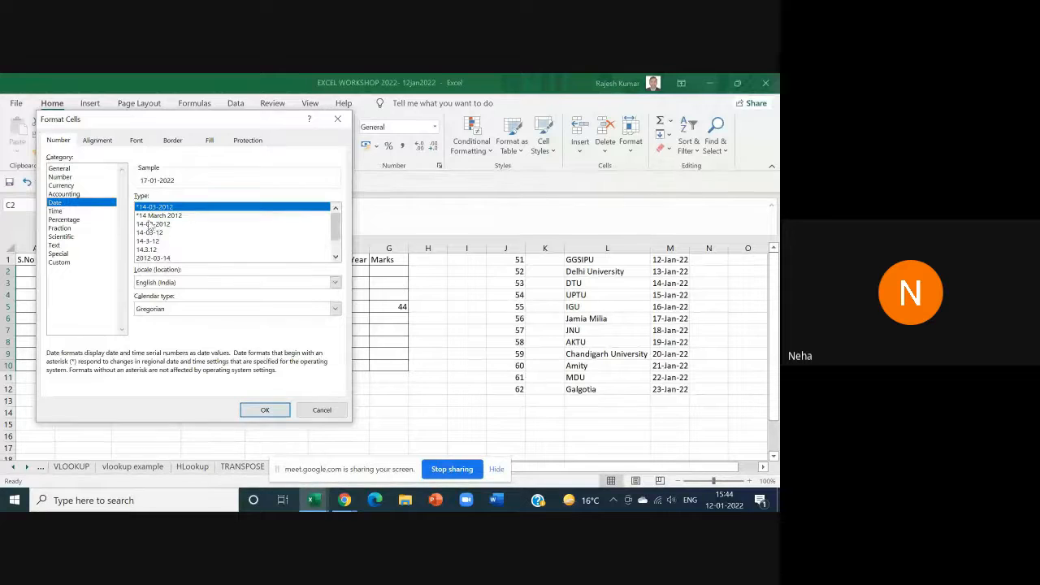
left_click(152, 216)
left_click(265, 410)
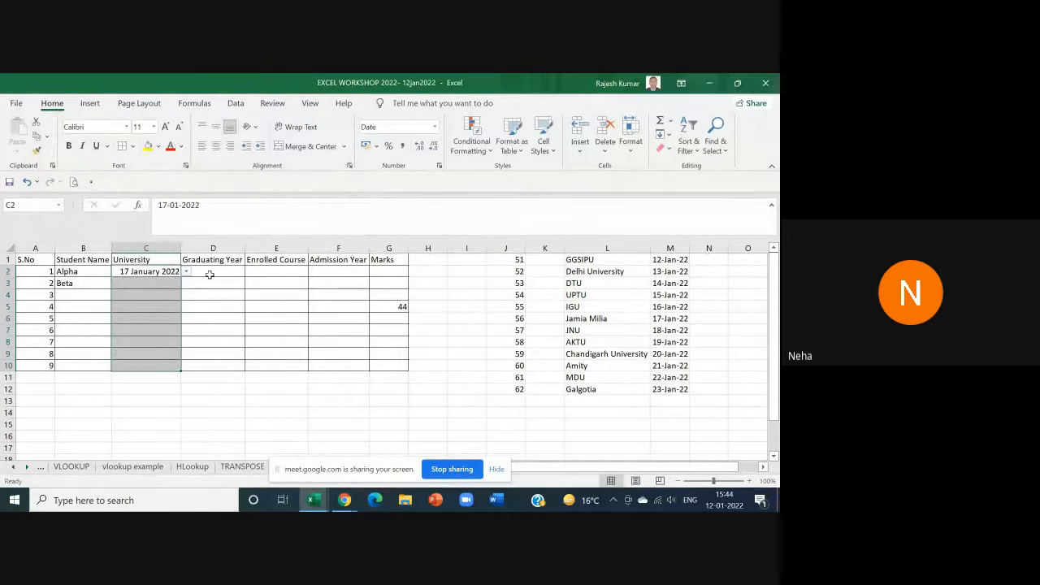
Step: Choose 14-Jan-22 for C3 from its drop-down list
left_click(155, 283)
left_click(187, 285)
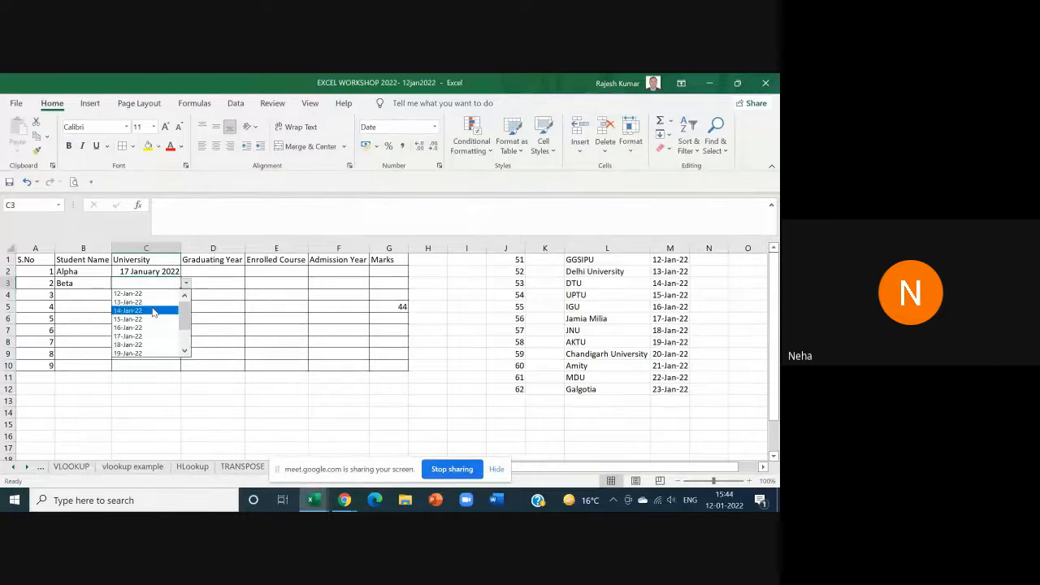
left_click(127, 310)
Step: Apply the Long Date number format to the University cells C2:C10
left_click_drag(139, 271, 139, 367)
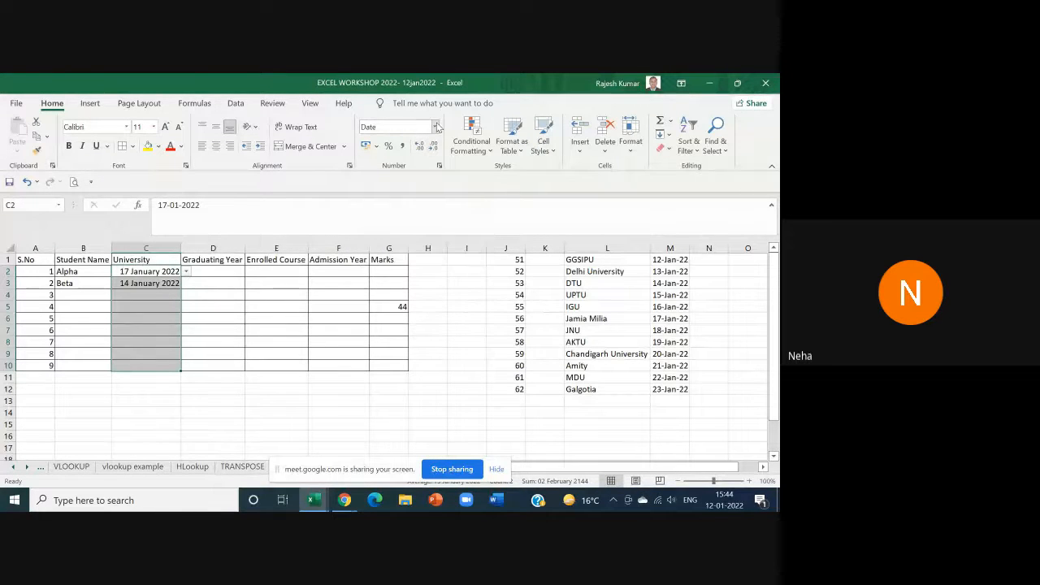
left_click(436, 127)
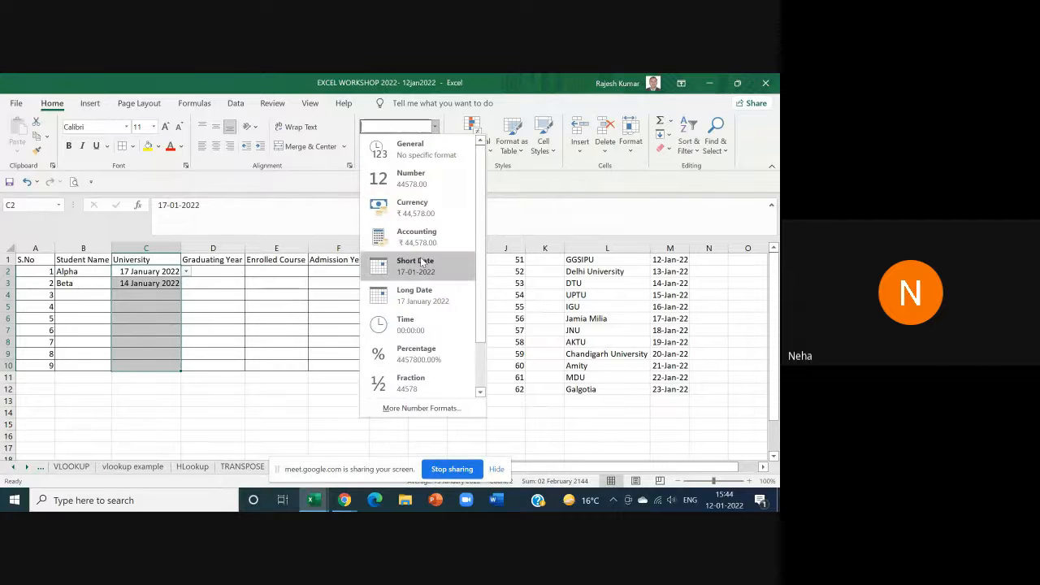
left_click(413, 296)
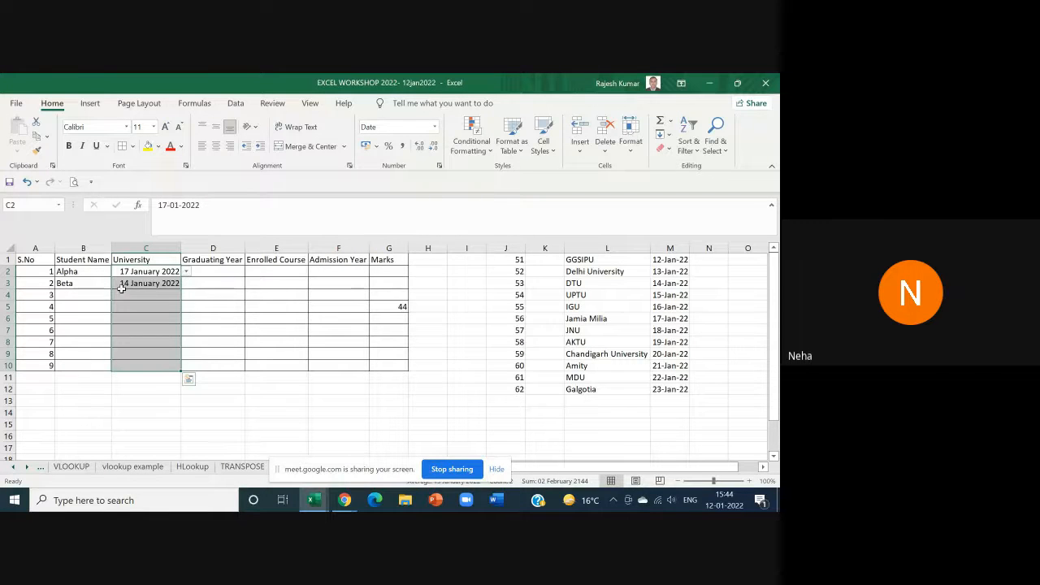
Step: Choose 16-Jan-22 for C4 and 17-Jan-22 for C6 from the drop-down lists
left_click(152, 295)
left_click(186, 295)
left_click(135, 348)
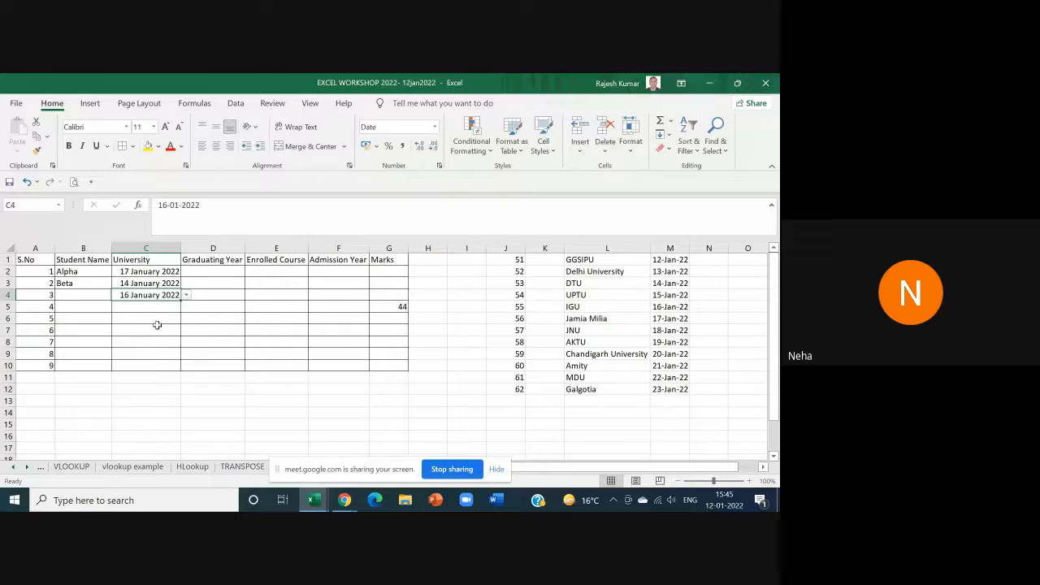
left_click(158, 321)
left_click(187, 319)
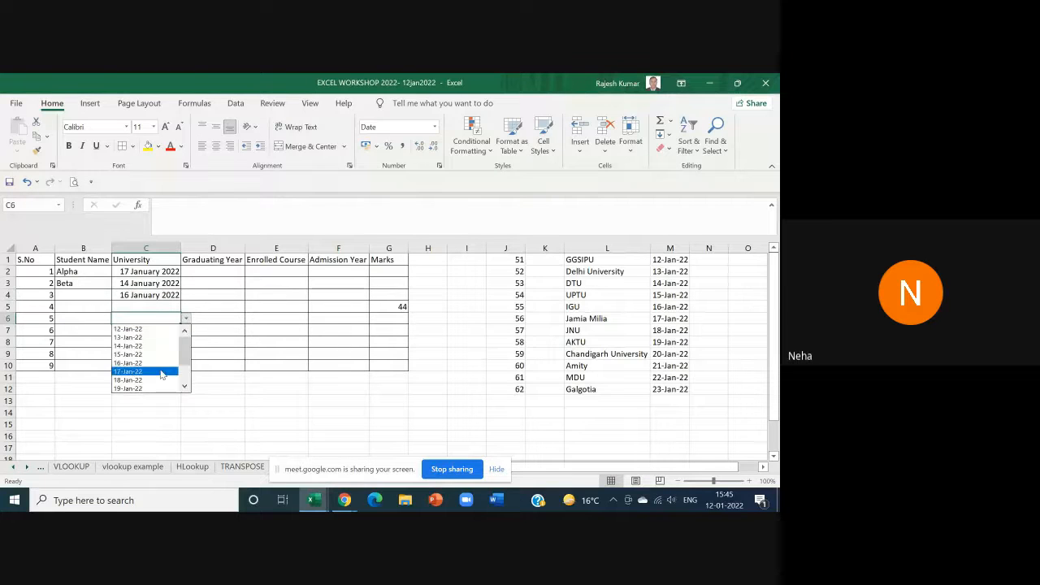
left_click(159, 368)
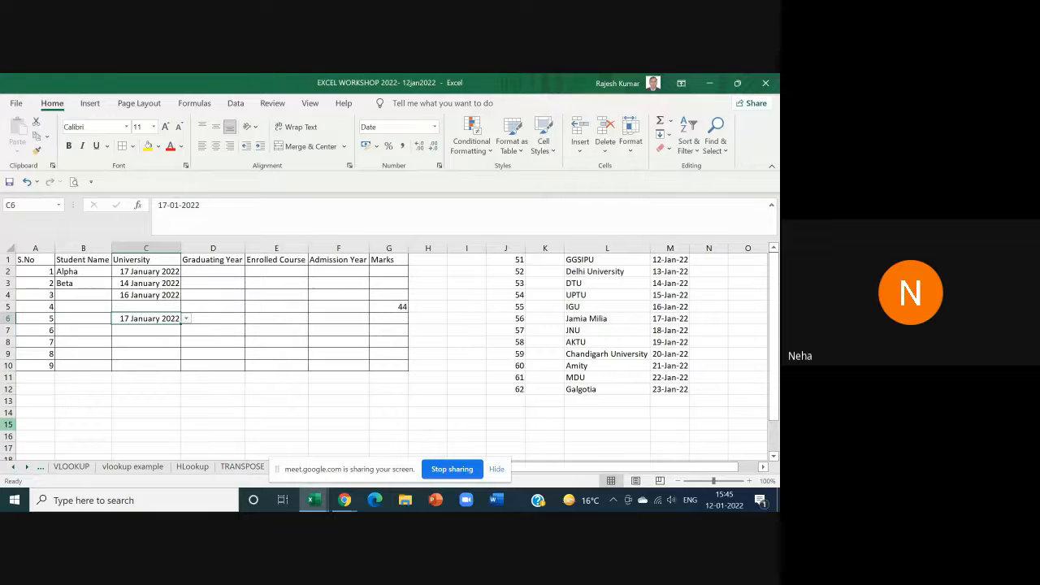
Step: Enter the practice task "Write Serial No from 1 with a stop value as 100 using Fill option" in A13
left_click(47, 400)
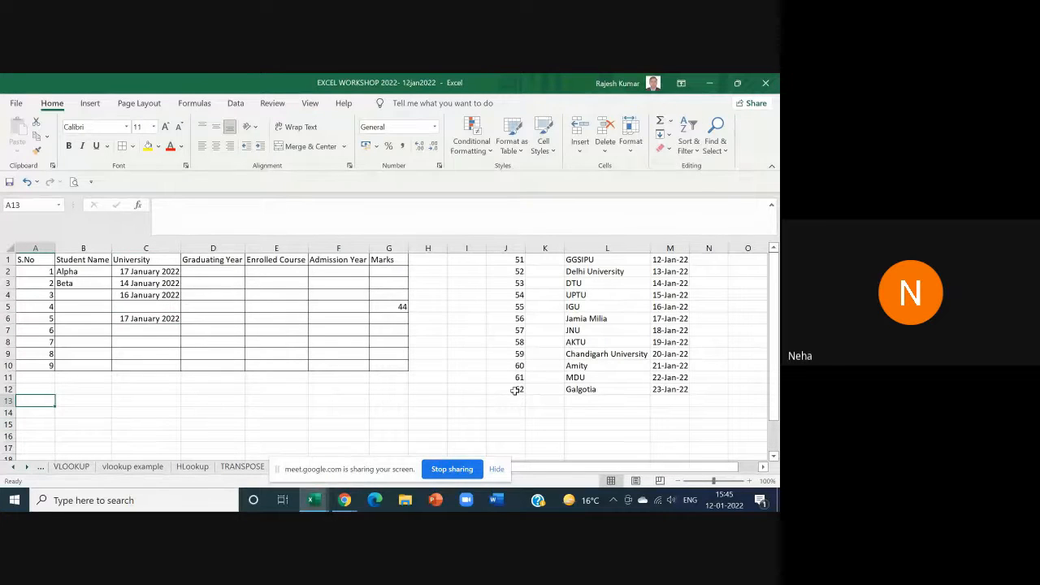
type("Write Ser")
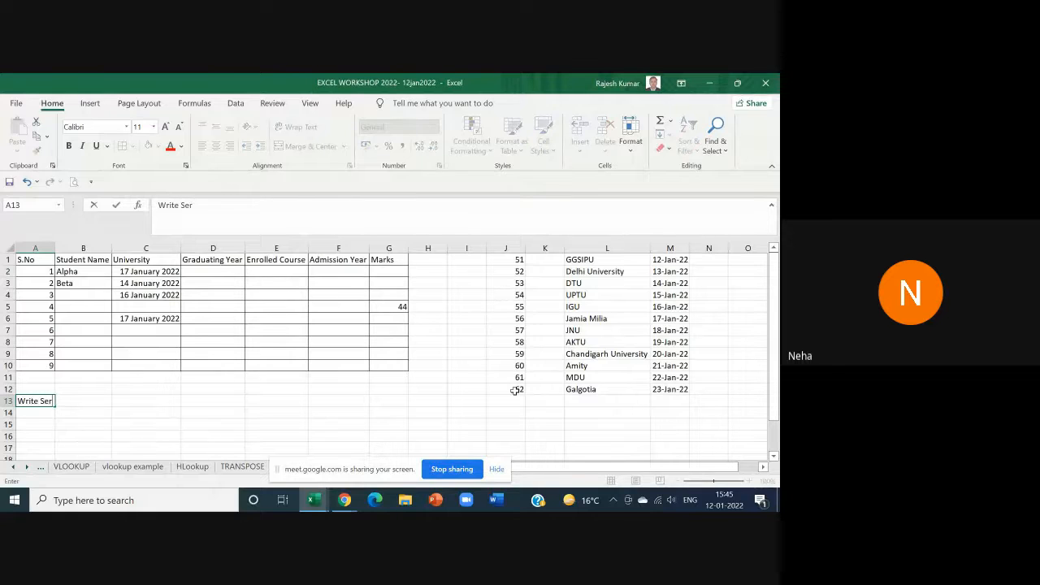
type("ial No from 1 to 100")
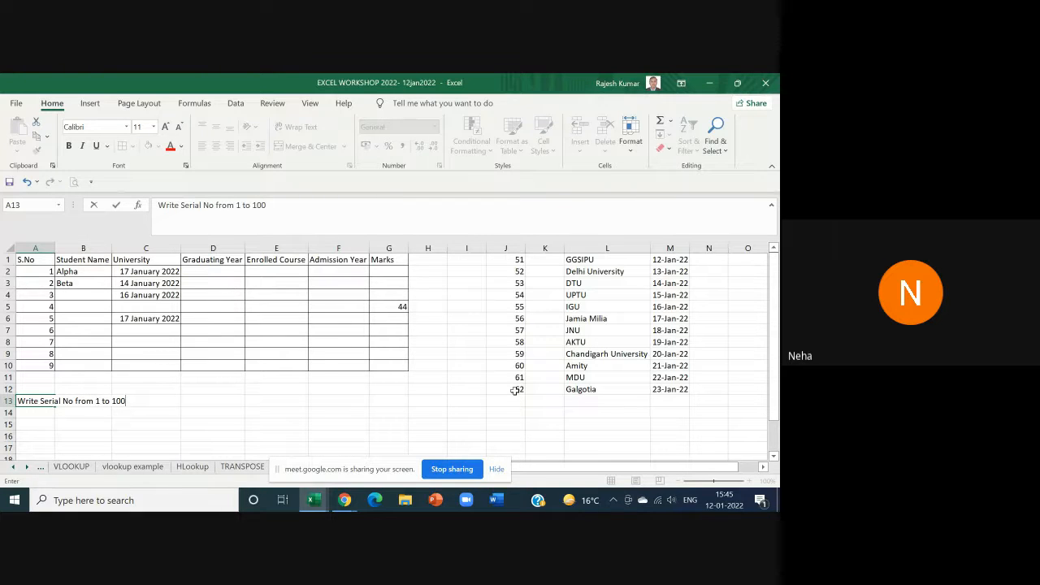
key("BackSpace")
key("BackSpace")
key("BackSpace")
key("BackSpace")
key("BackSpace")
key("BackSpace")
key("BackSpace")
key("BackSpace")
type("1 with a stop value as")
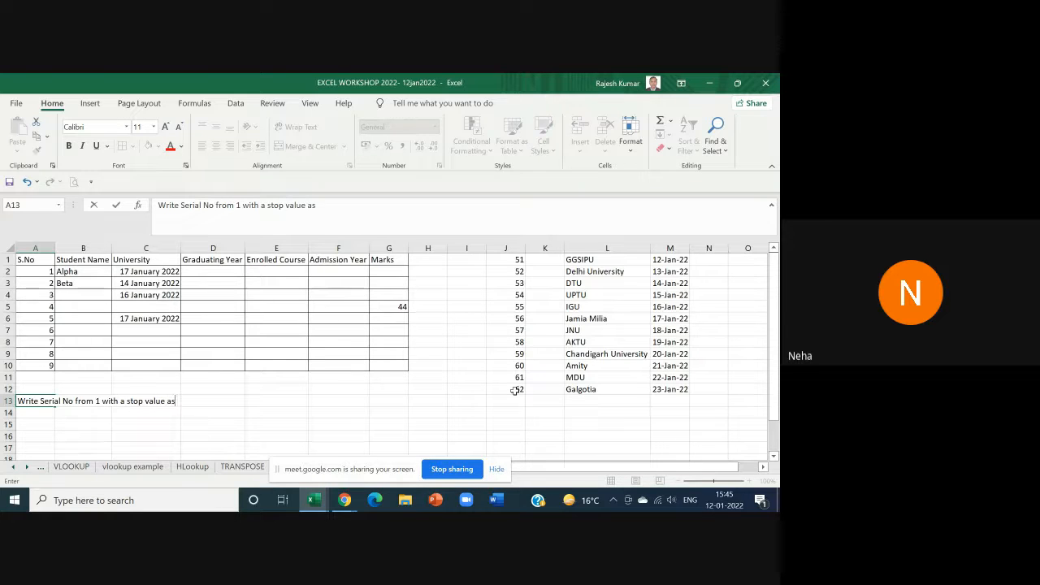
type(" 100 using Fil")
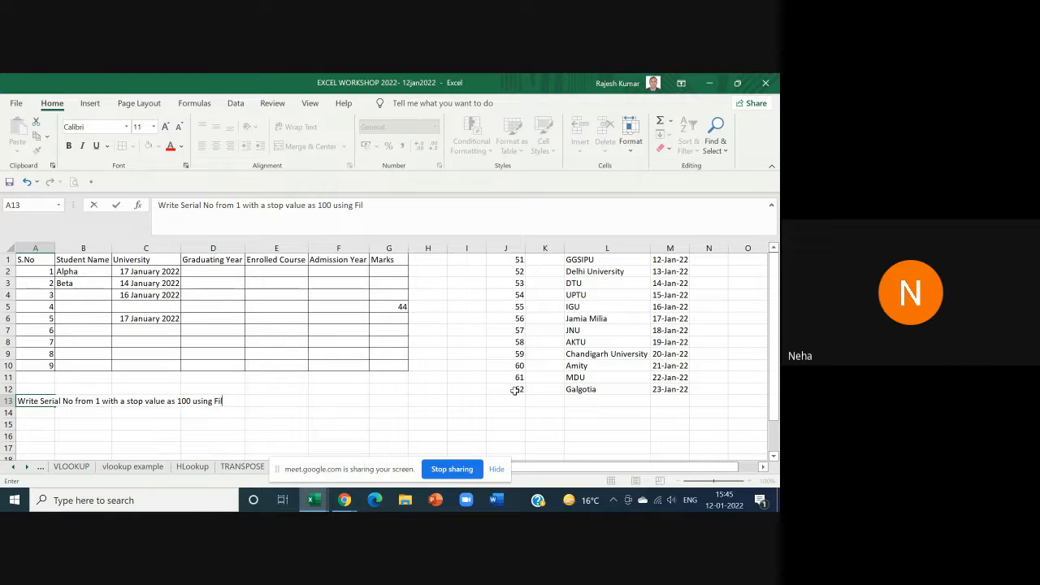
type("l option")
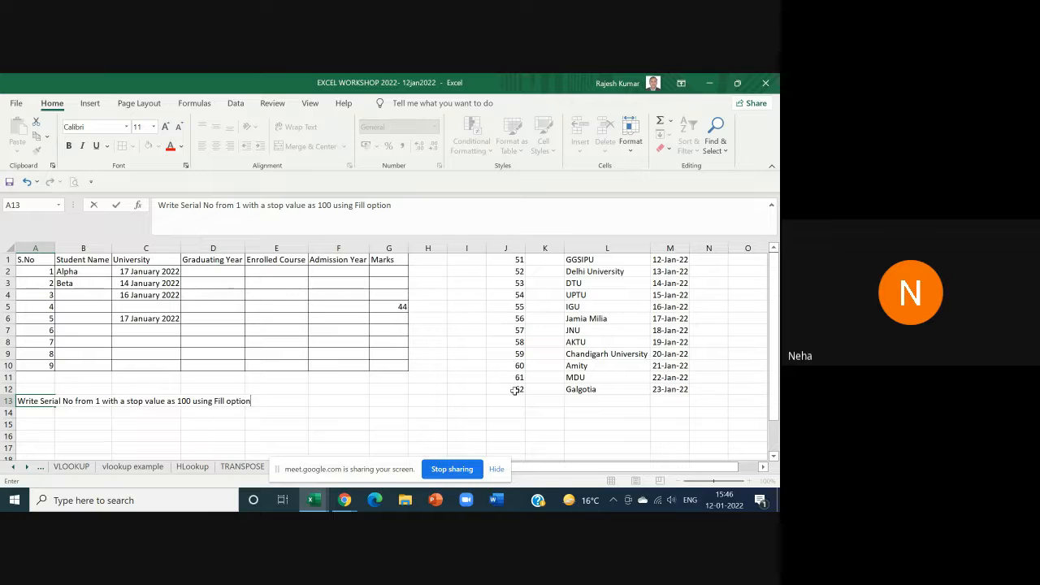
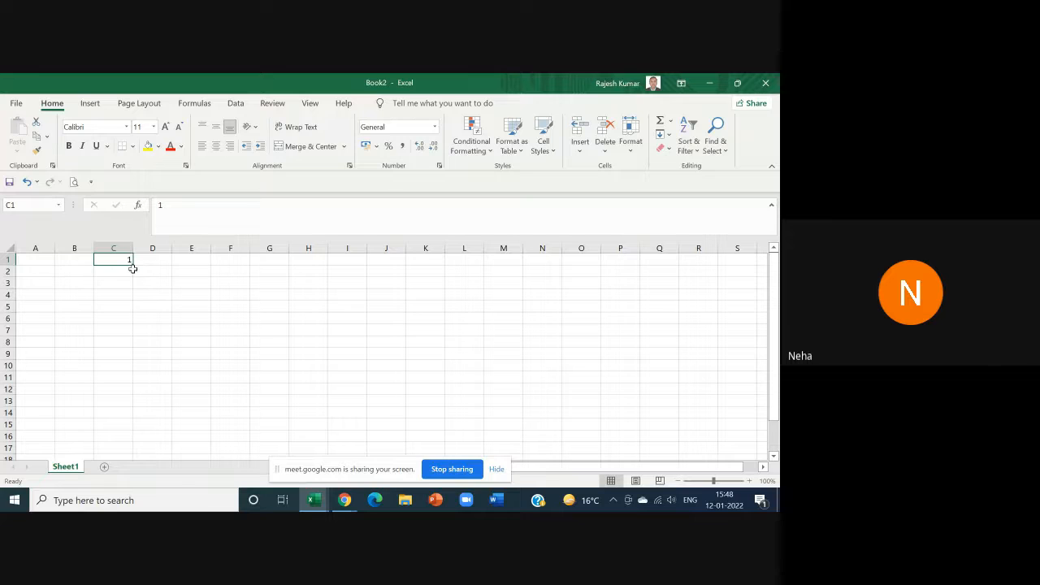
Step: Try AutoFill from C1 down to C11 in Book2, and undo the fill
left_click_drag(134, 264, 128, 378)
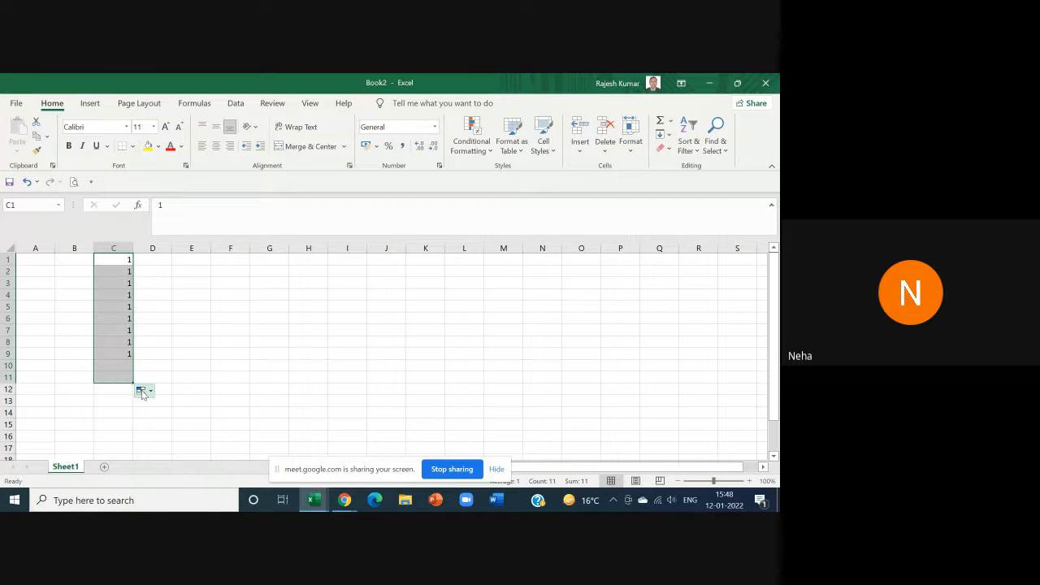
left_click(148, 395)
left_click(169, 421)
key("ctrl+z")
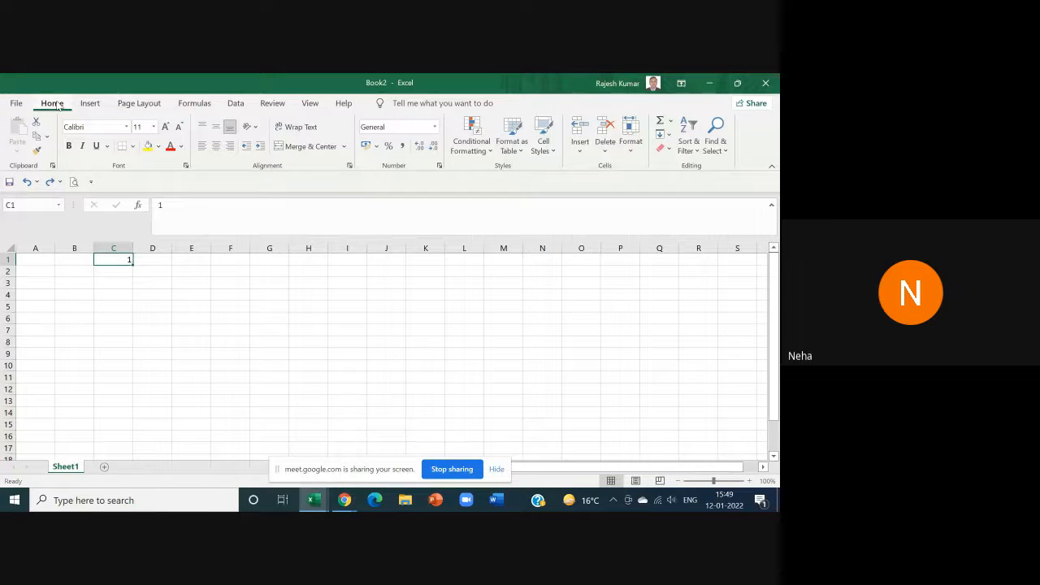
Step: Fill column C from C1 with a linear series in columns, using step value 1 and stop value 100
left_click(668, 137)
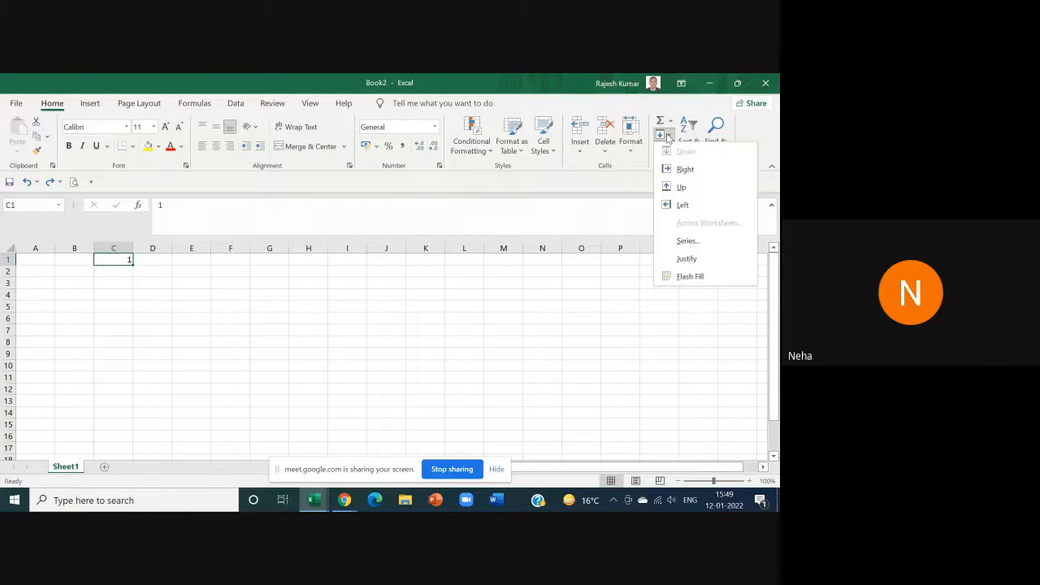
left_click(687, 241)
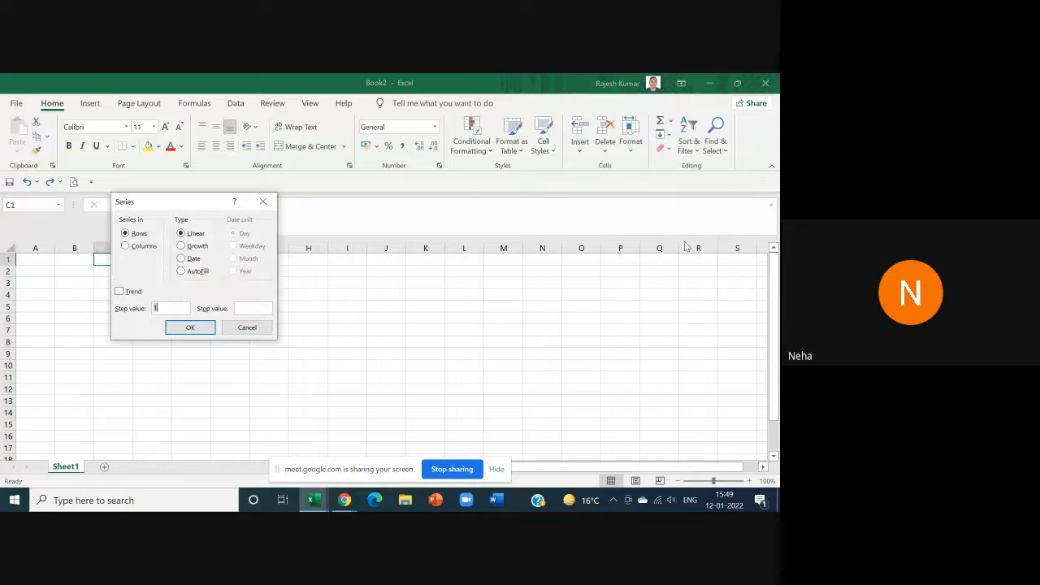
left_click_drag(150, 209, 339, 194)
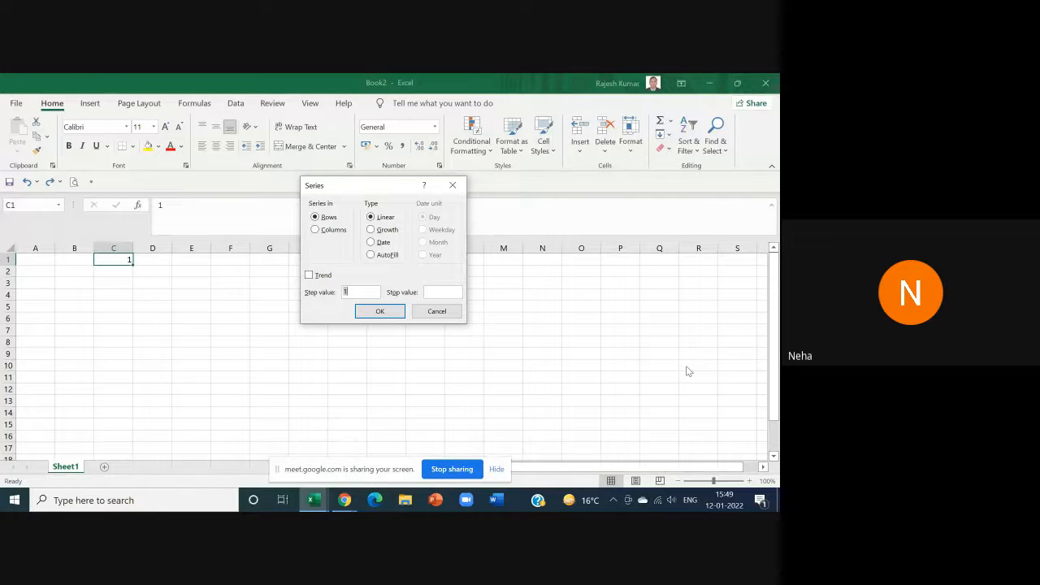
left_click(317, 231)
type("00")
left_click(379, 311)
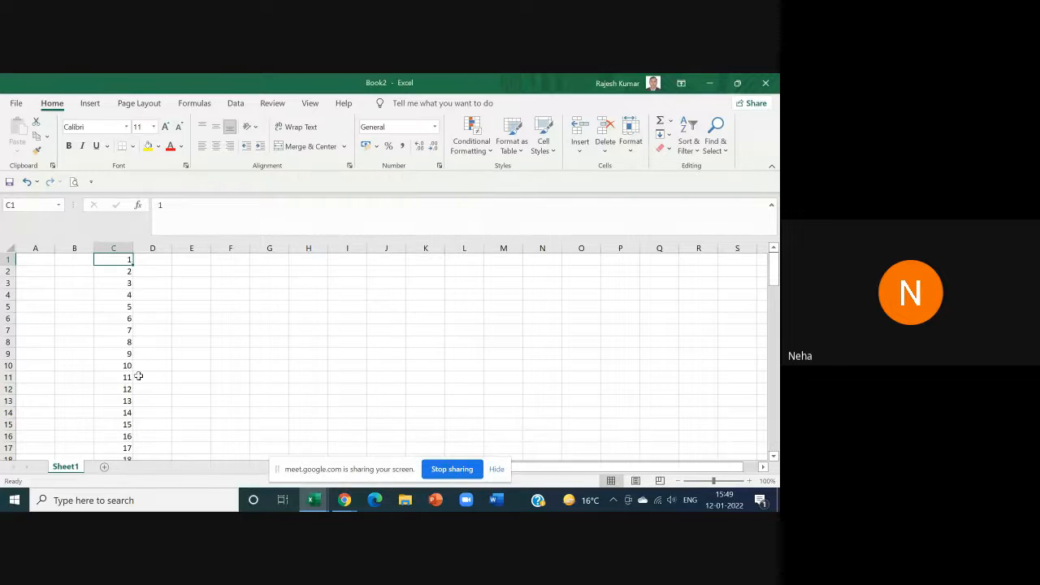
scroll(112, 389, "down", 18)
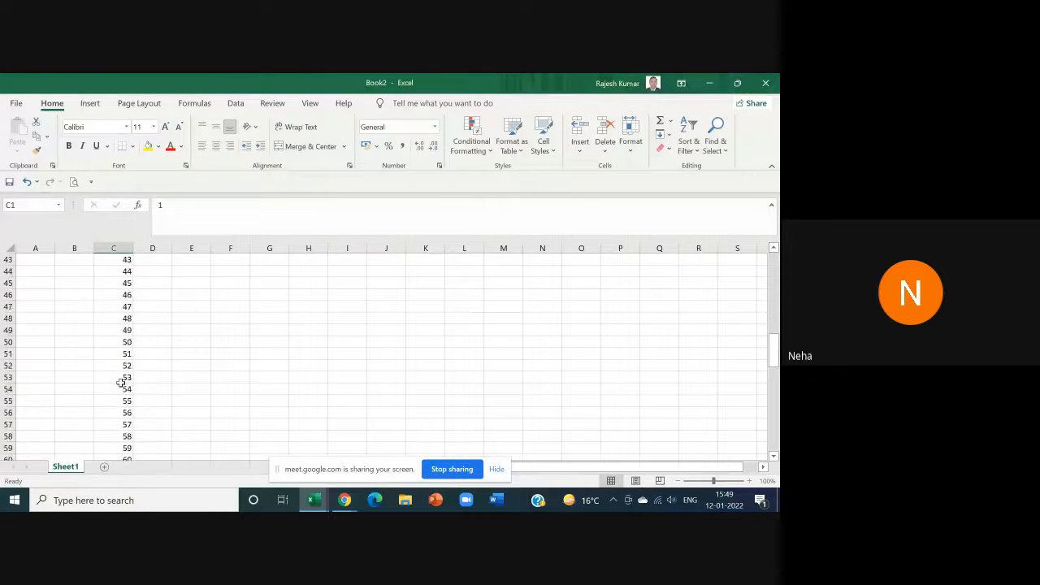
scroll(120, 382, "down", 12)
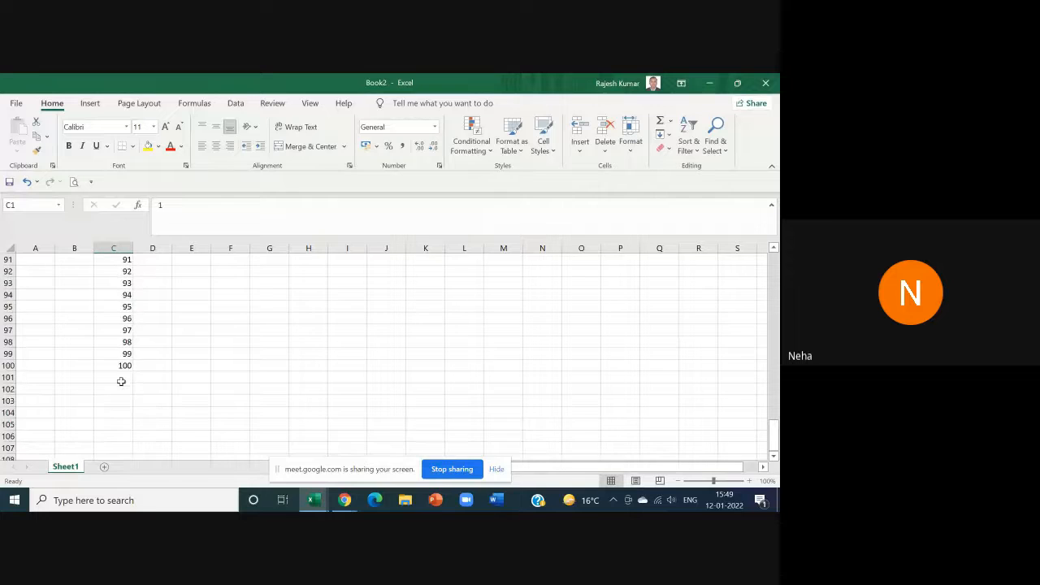
left_click(124, 370)
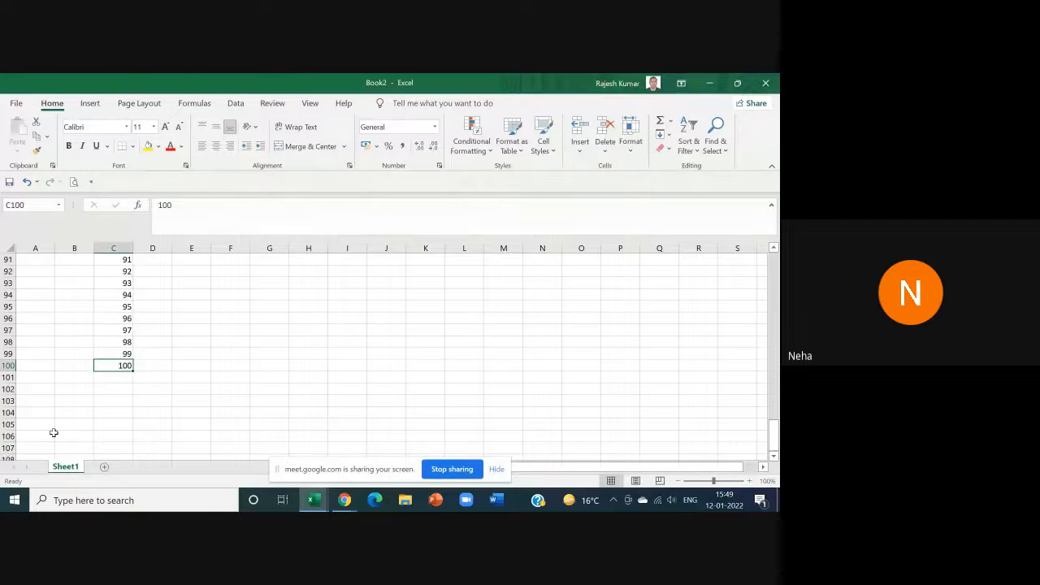
scroll(55, 431, "up", 3)
scroll(55, 432, "up", 20)
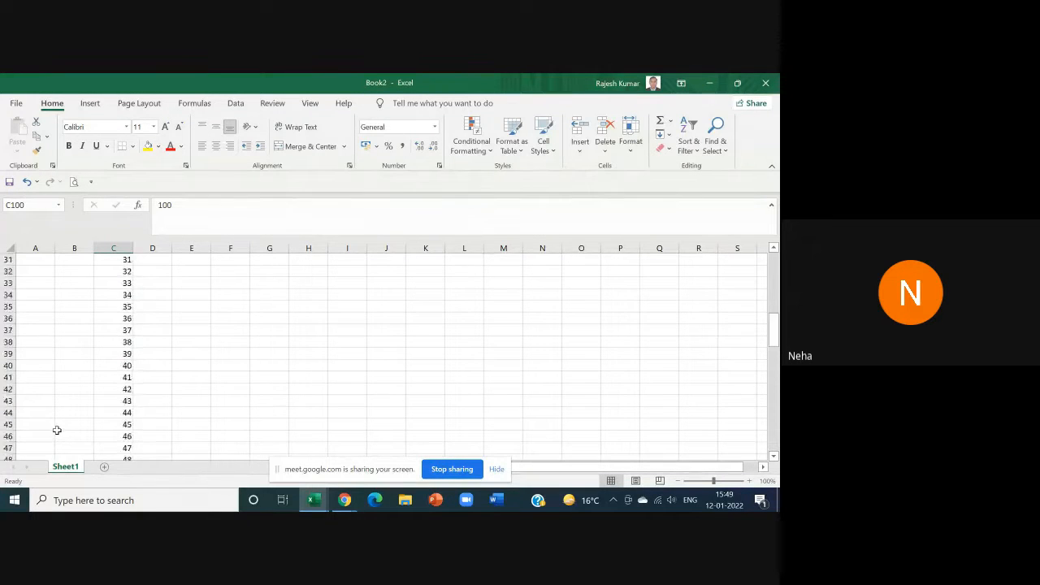
scroll(58, 430, "up", 2)
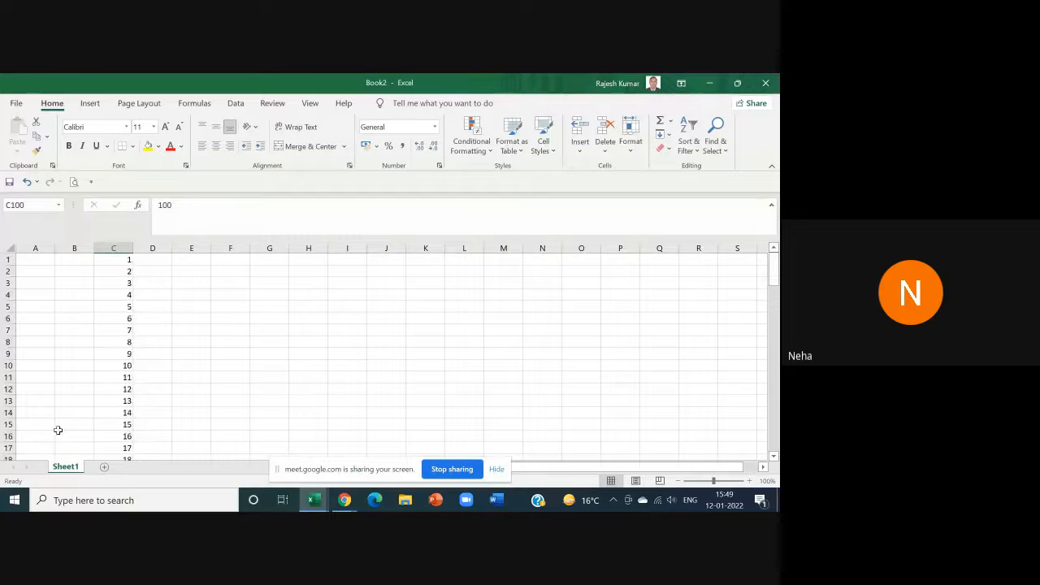
Step: Enter 1 in F1 and fill row 1 with a linear series using step value 2 and stop value 21
left_click(221, 262)
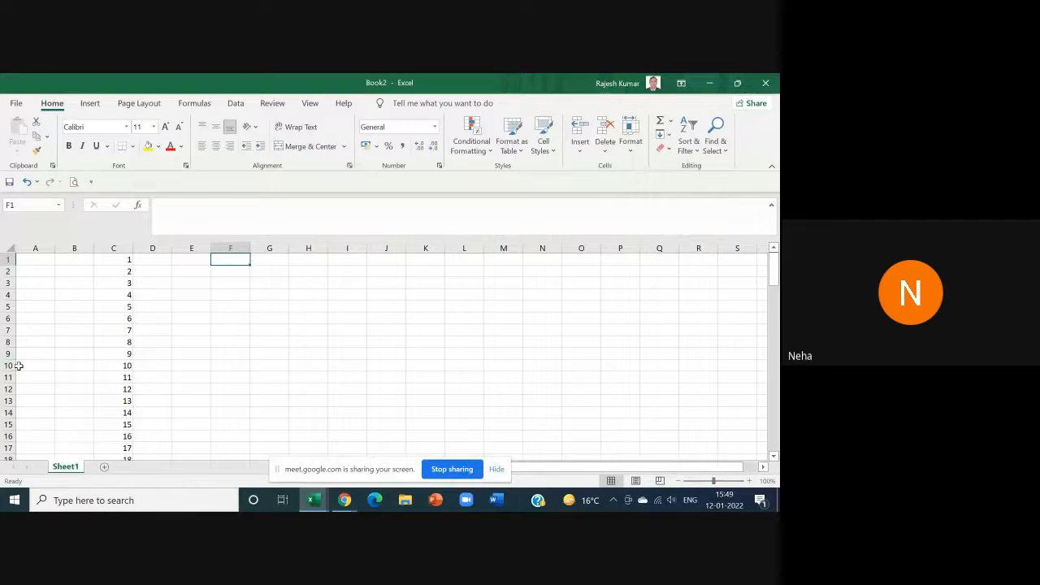
type("1")
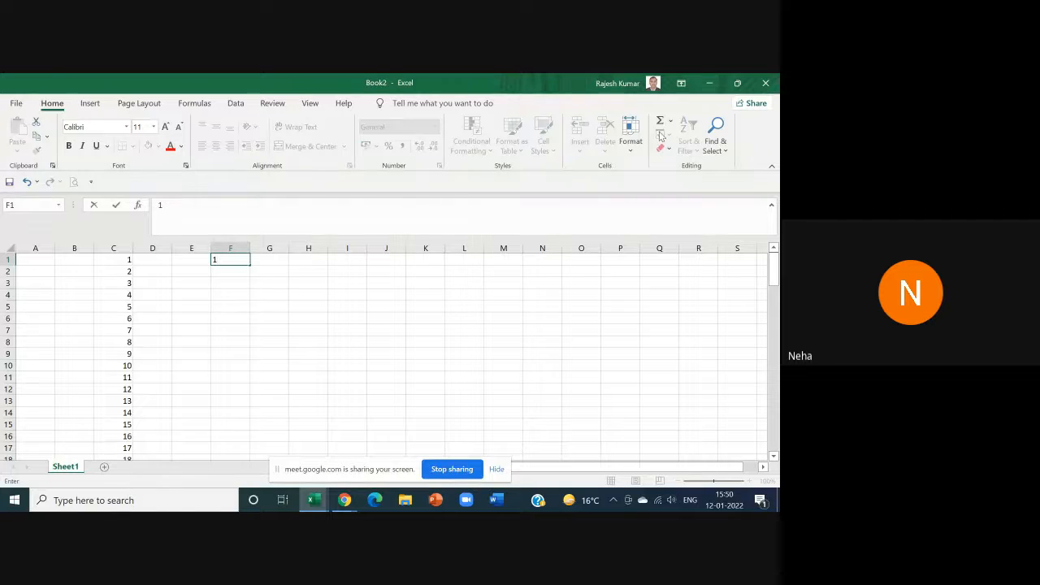
left_click(268, 295)
left_click(233, 258)
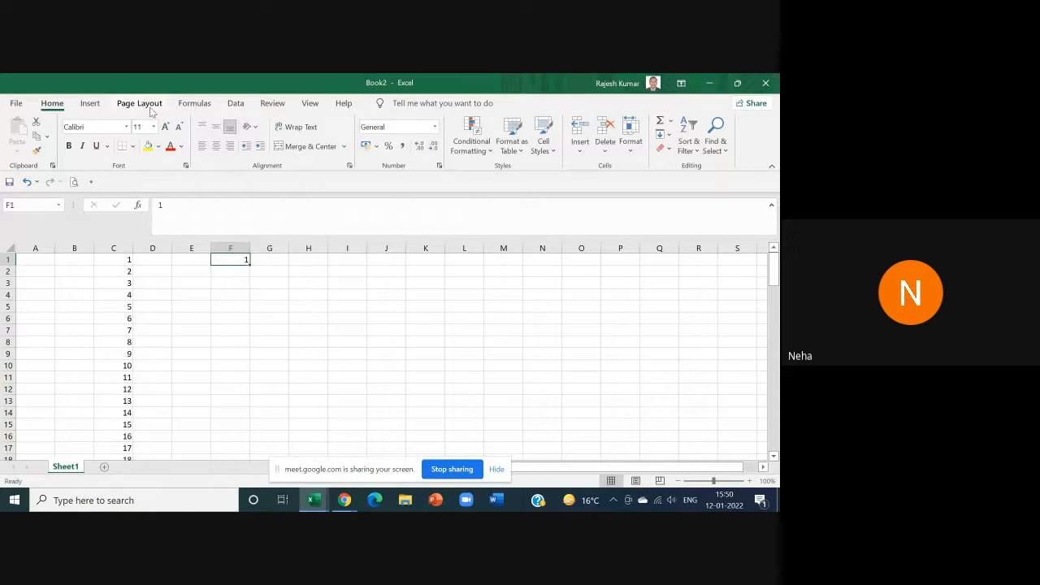
left_click(664, 134)
left_click(688, 240)
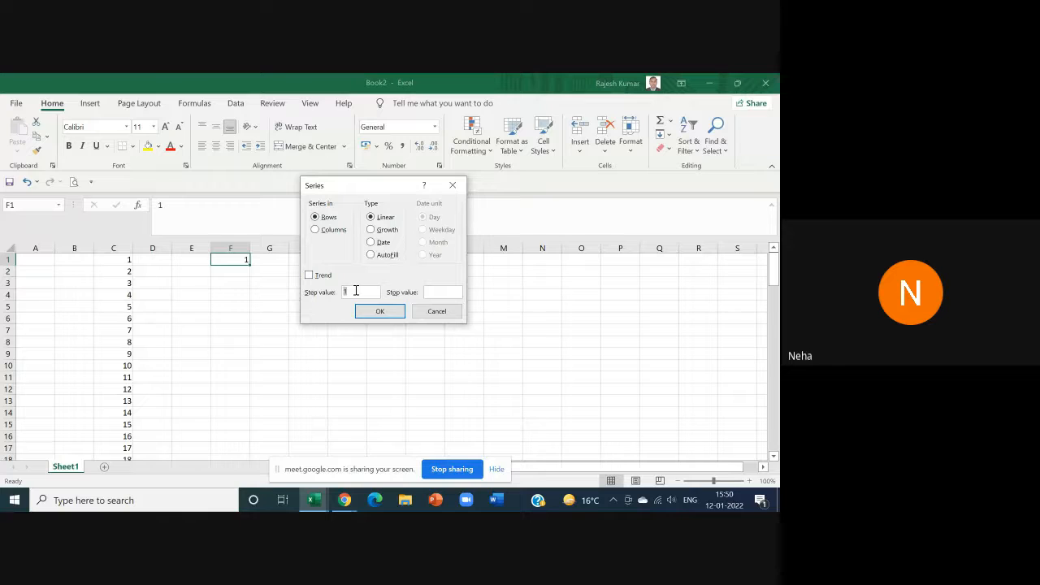
type("2")
type("21")
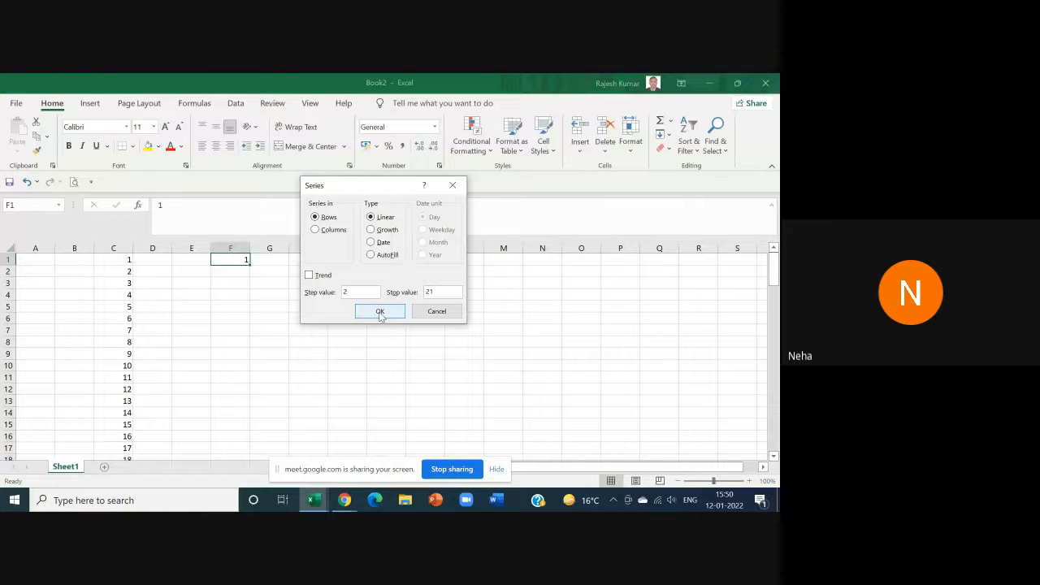
left_click(380, 312)
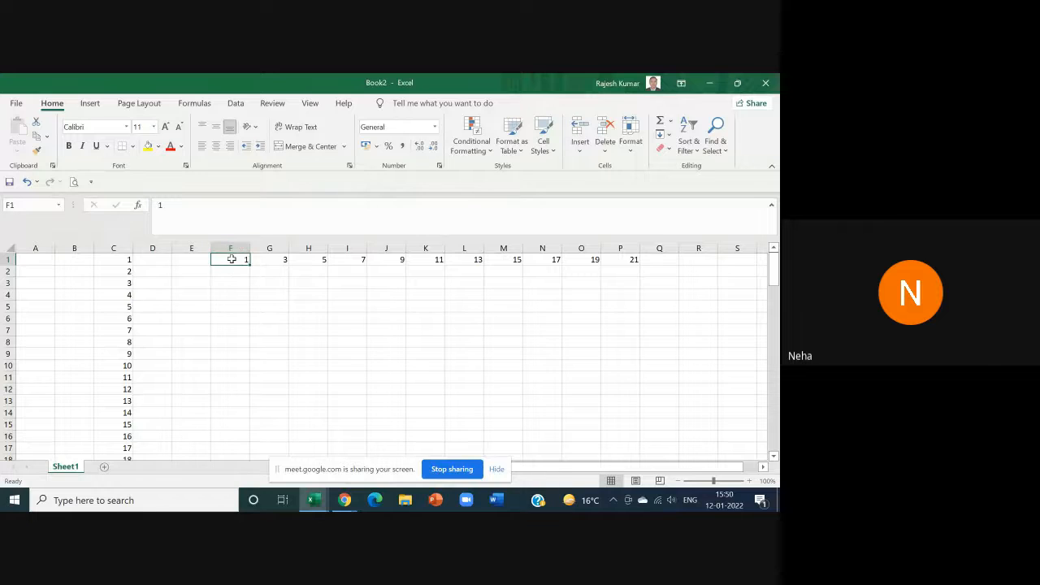
left_click_drag(231, 258, 634, 260)
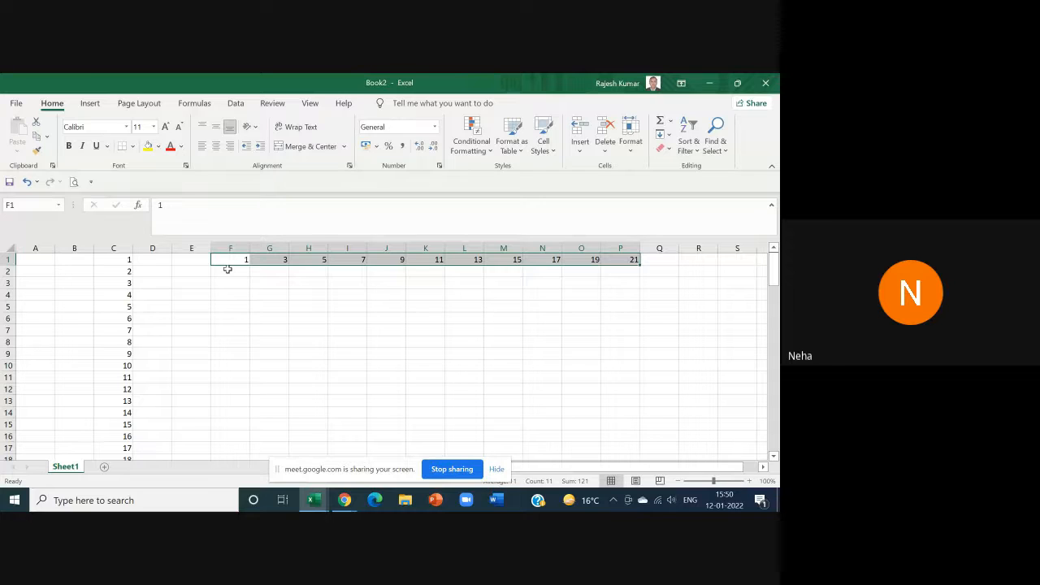
Step: Enter the date 12-jan-2022 in F3
left_click(239, 287)
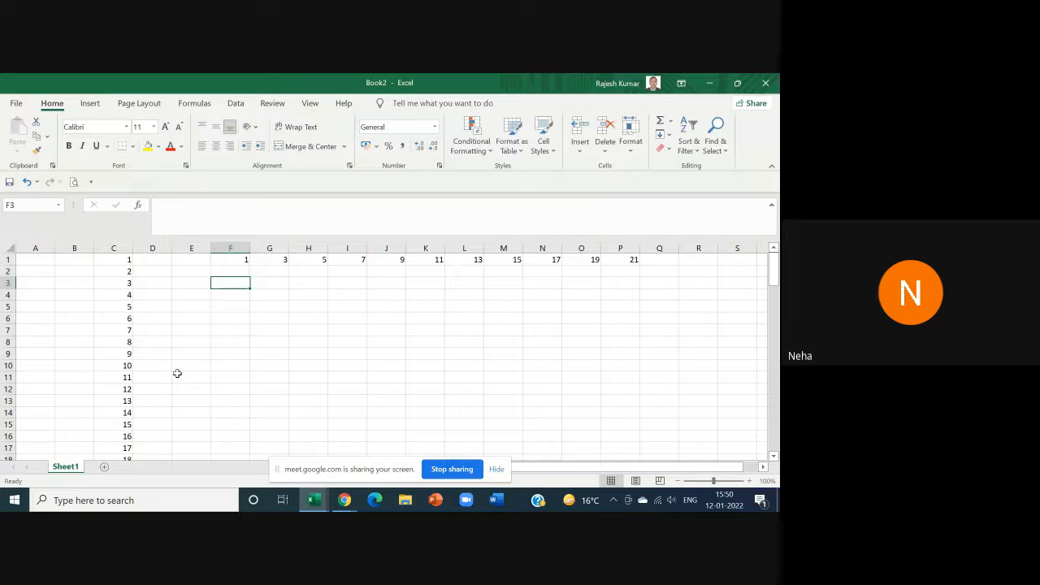
type("12-jan")
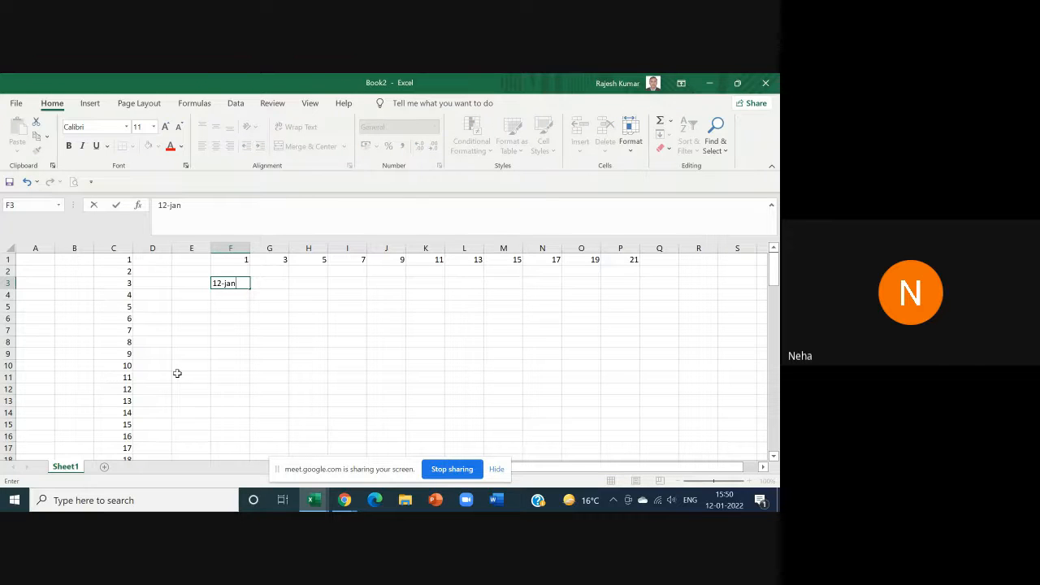
type("-2022")
left_click(213, 343)
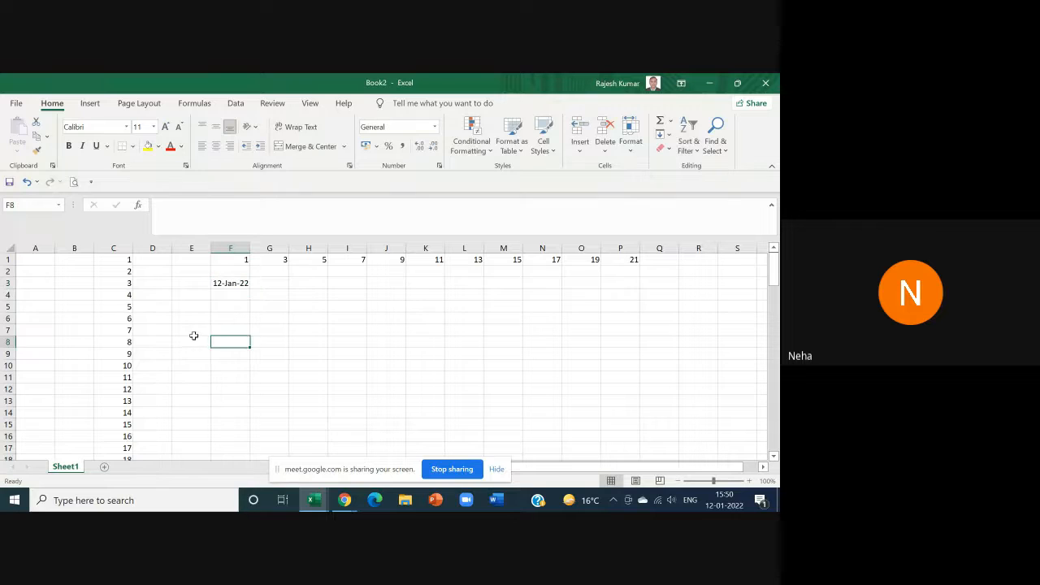
Step: Fill F3:F14 with a date series in columns, using the Weekday date unit and step value 1
left_click(238, 283)
left_click_drag(239, 283, 227, 413)
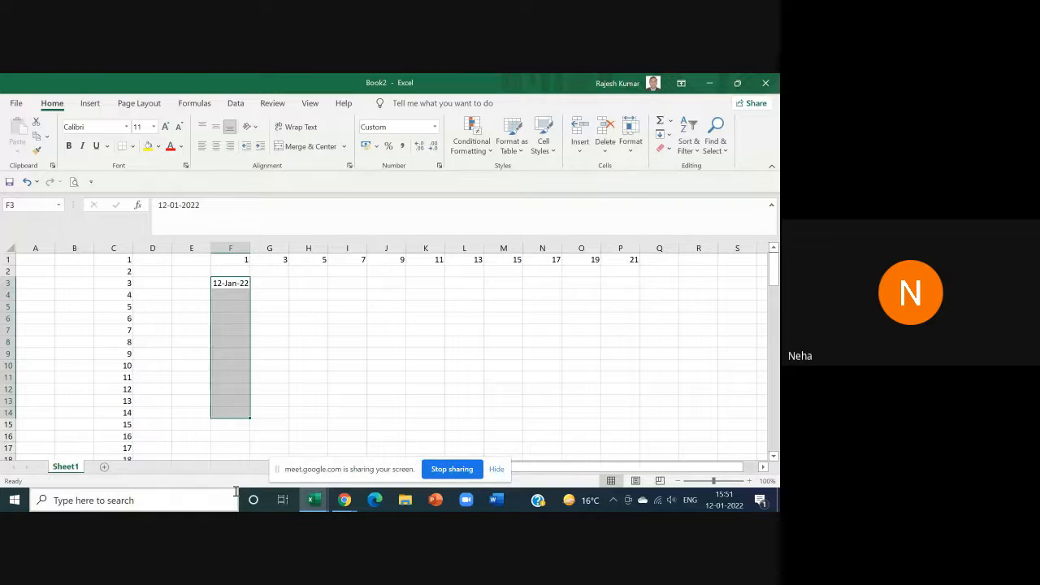
left_click(664, 136)
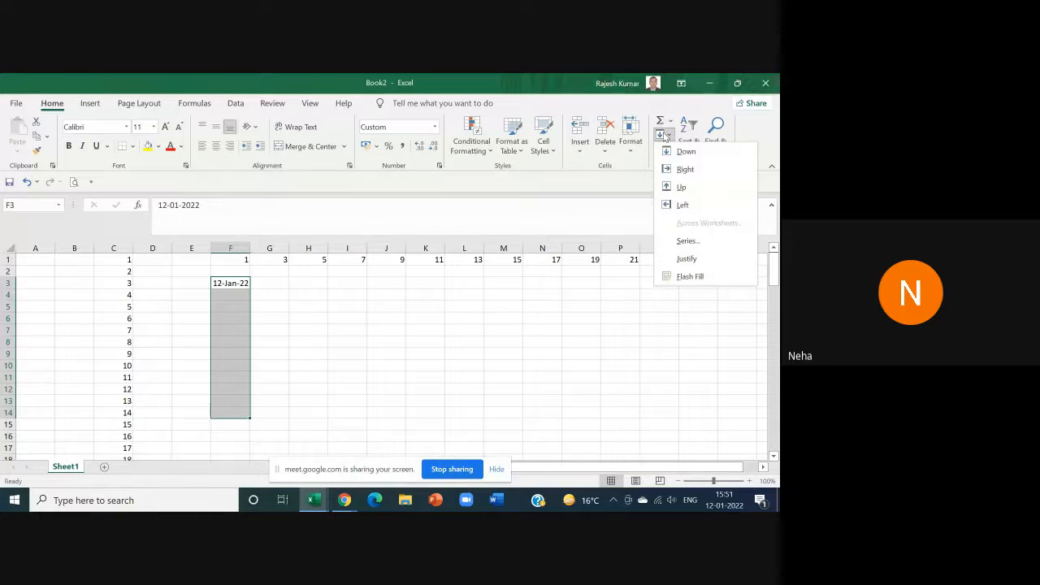
left_click(696, 239)
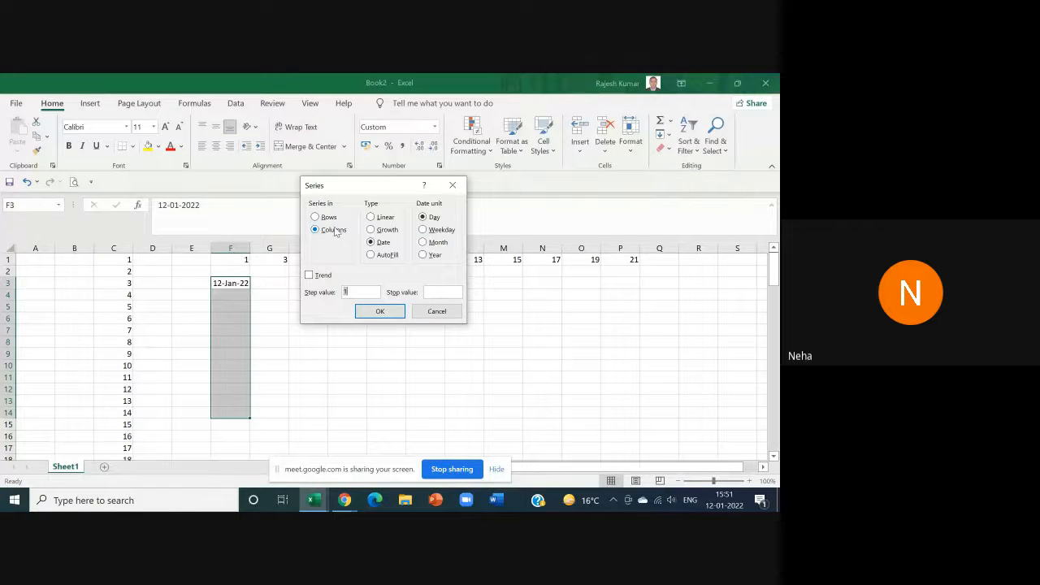
left_click(439, 232)
left_click(383, 313)
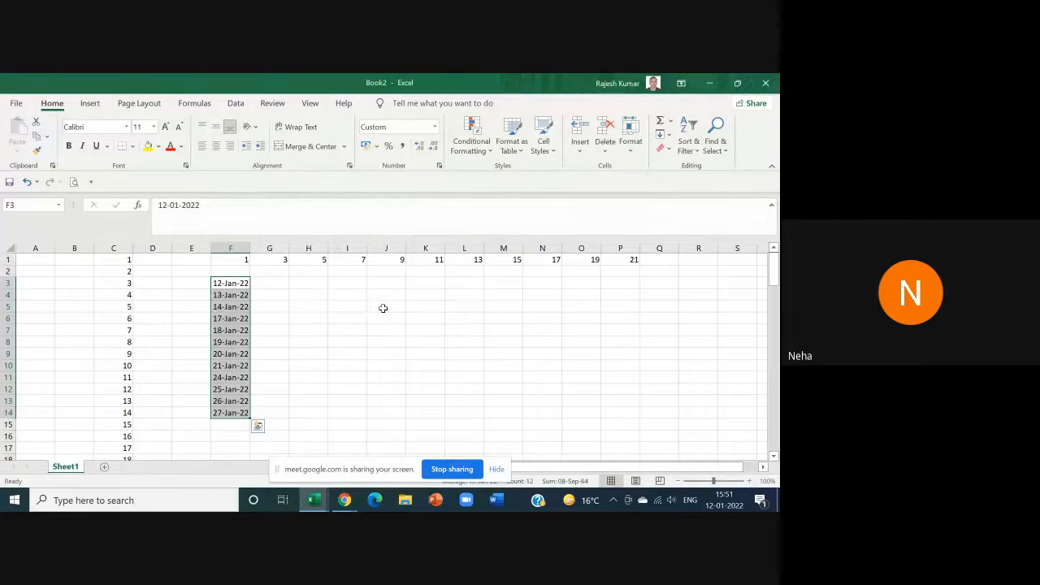
Step: Copy the start date from F3 into H3
left_click(232, 280)
key("ctrl+c")
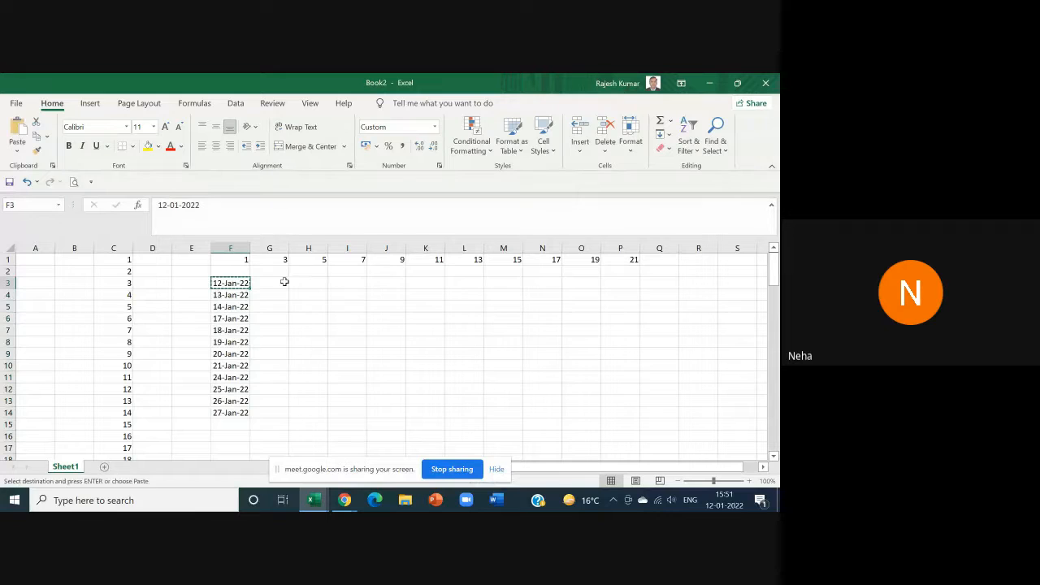
left_click(311, 286)
key("ctrl+v")
Step: Fill H3:H14 with a date series in columns, using the Month date unit and step value 1, and autofit column H
left_click_drag(311, 290, 309, 415)
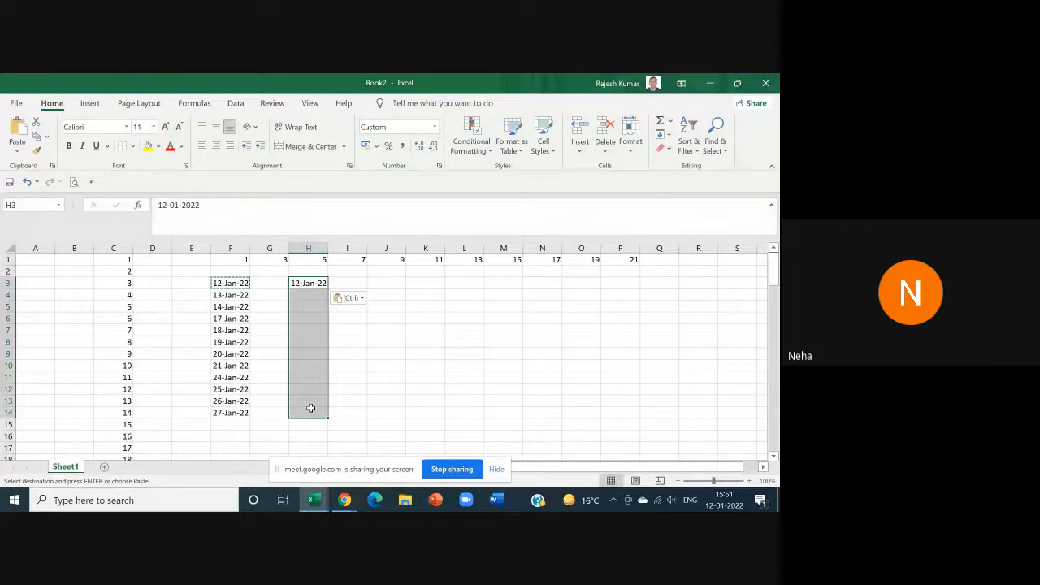
left_click(667, 137)
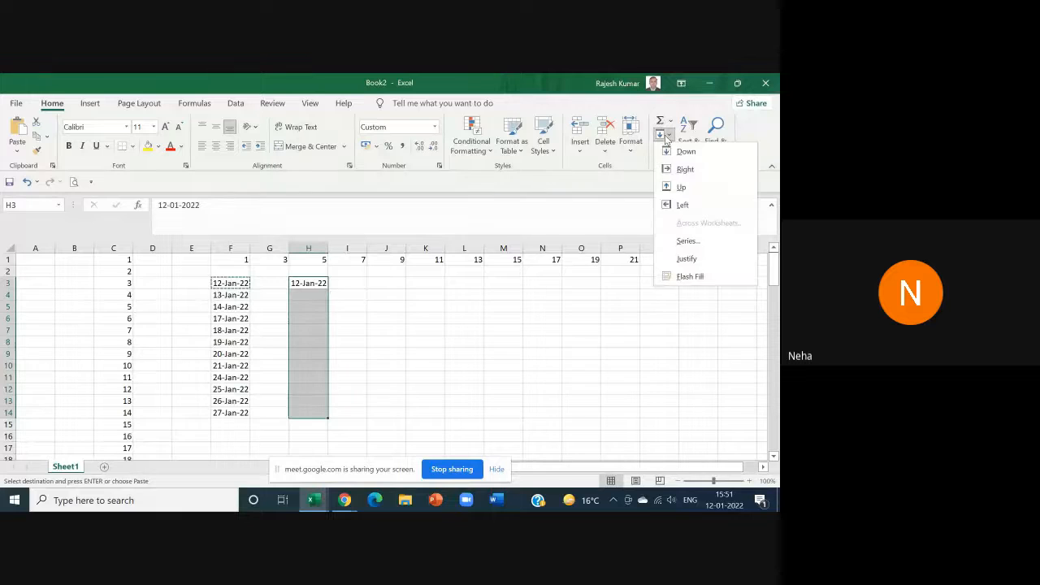
left_click(688, 239)
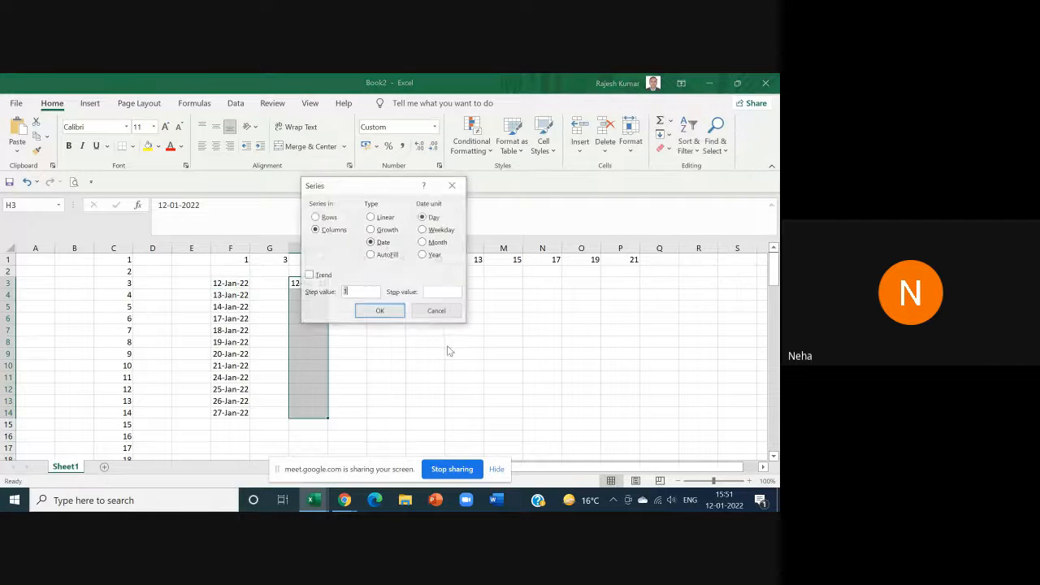
left_click(422, 242)
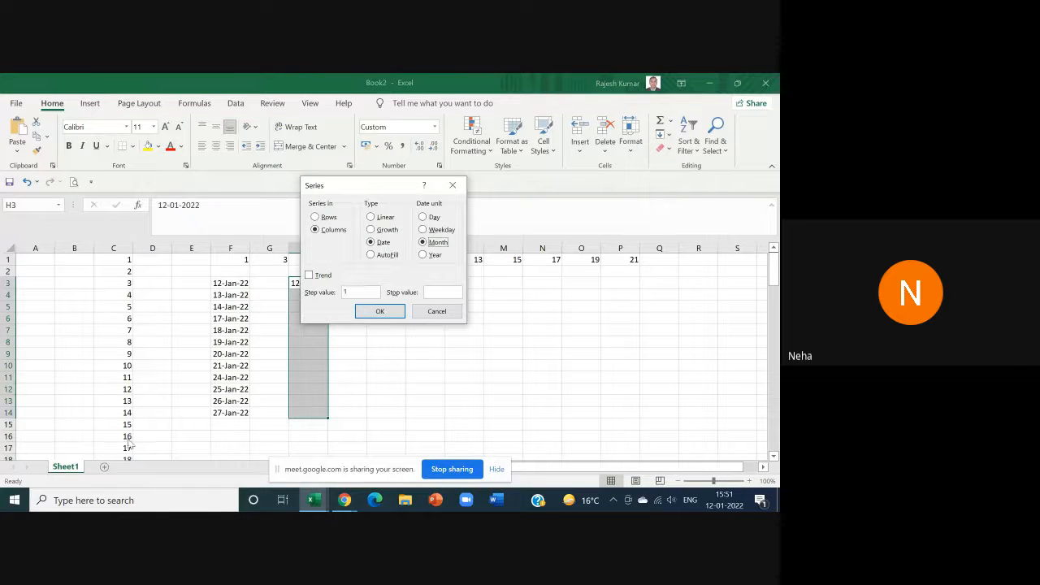
left_click(380, 312)
double_click(330, 248)
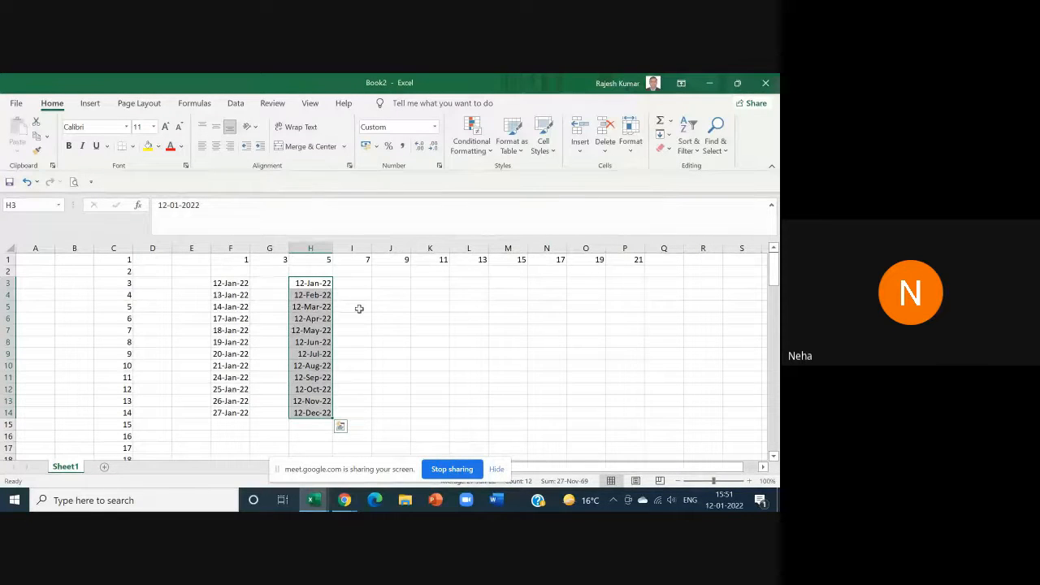
Step: Copy the start date from H3 into J3
left_click(316, 283)
key("ctrl+c")
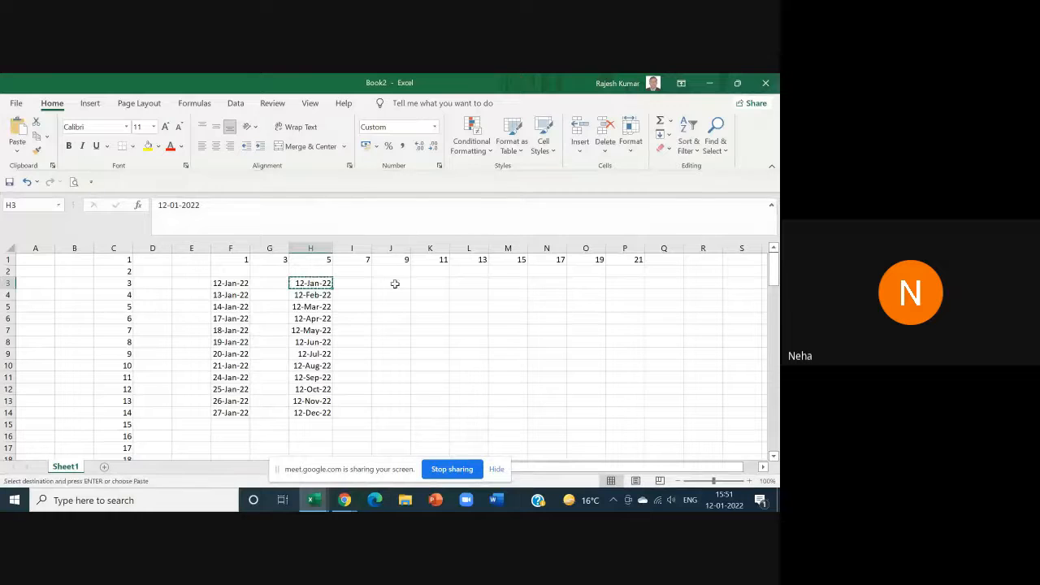
left_click(392, 283)
key("ctrl+v")
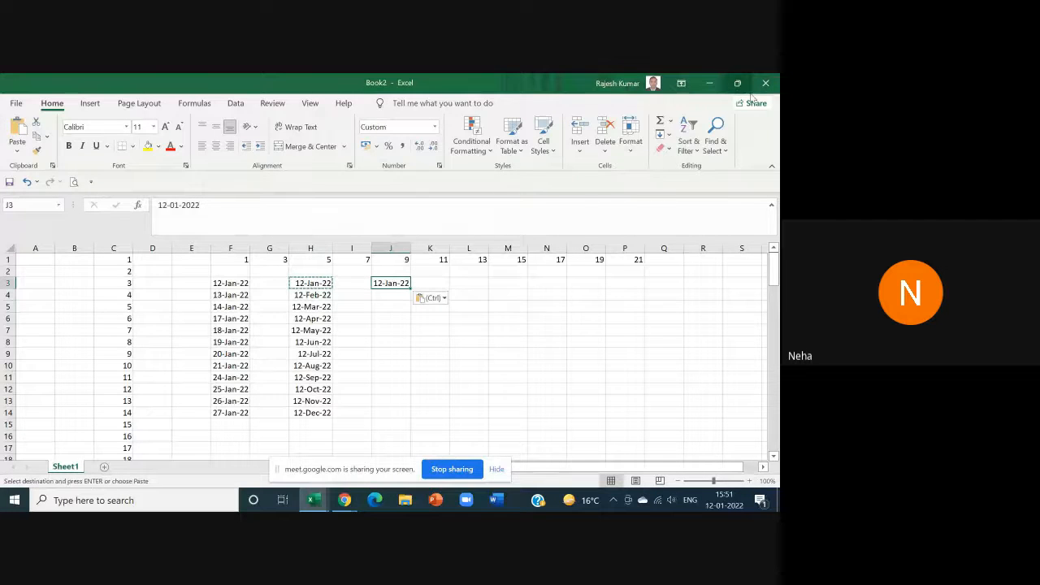
Step: Try to fill a date series in rows from J3 alone, using the Year date unit and step value 1
left_click(661, 134)
left_click(681, 240)
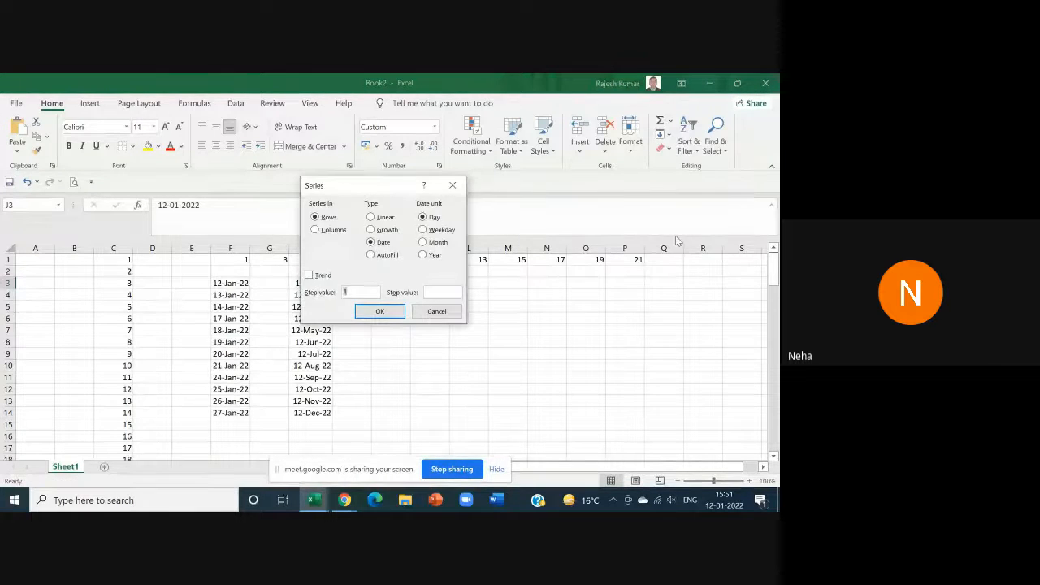
left_click(423, 255)
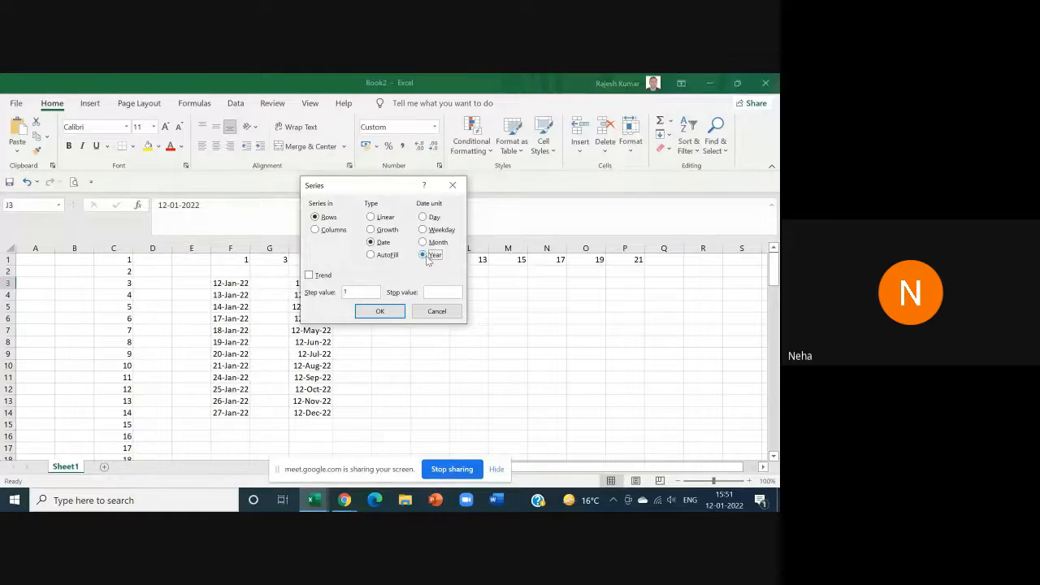
left_click(379, 312)
Step: Fill J3:J14 with a date series in columns, using the Year date unit and step value 1
left_click_drag(398, 278, 390, 416)
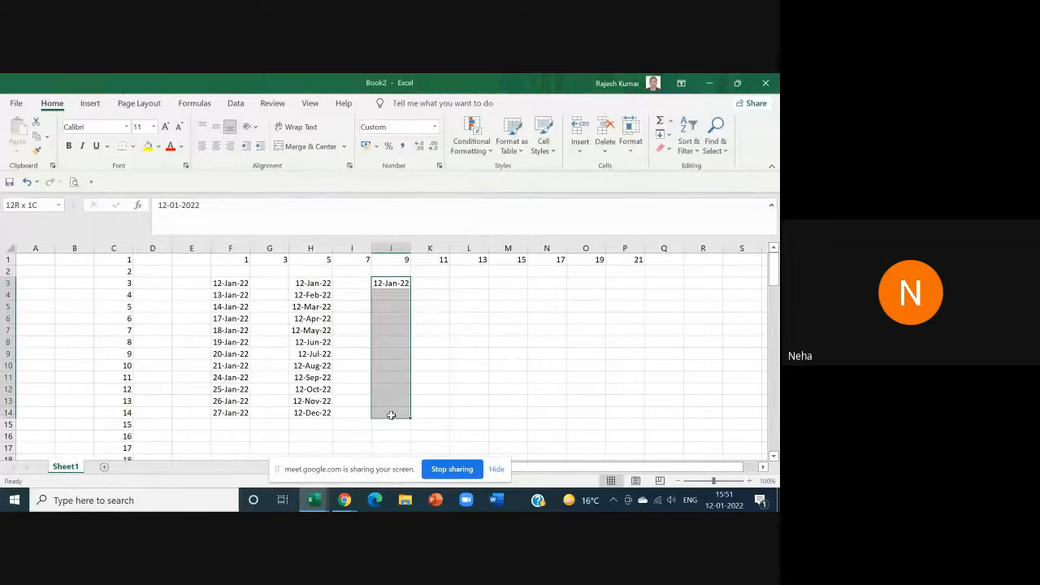
left_click(665, 136)
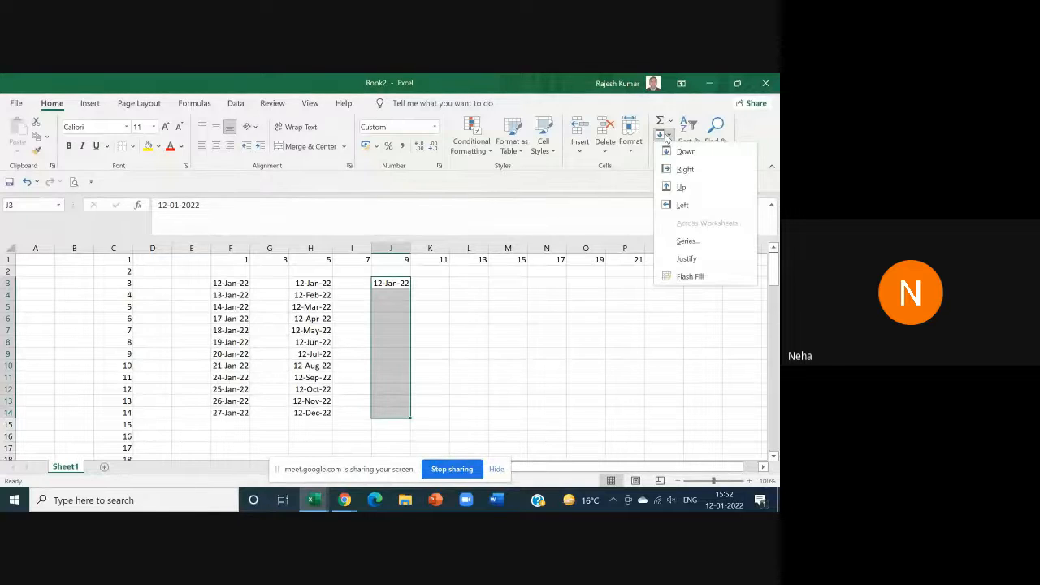
left_click(670, 239)
left_click(423, 254)
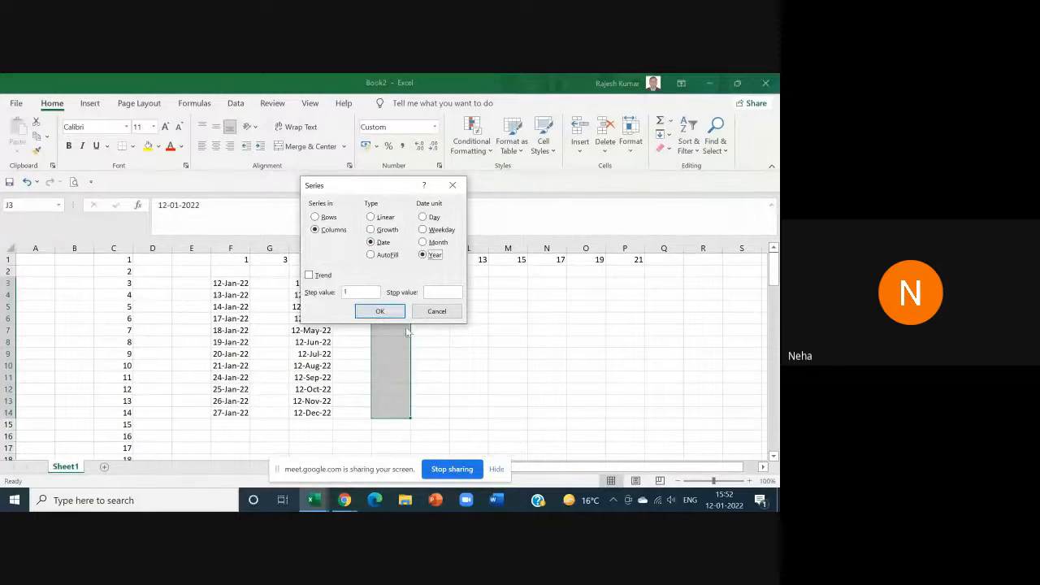
left_click(380, 311)
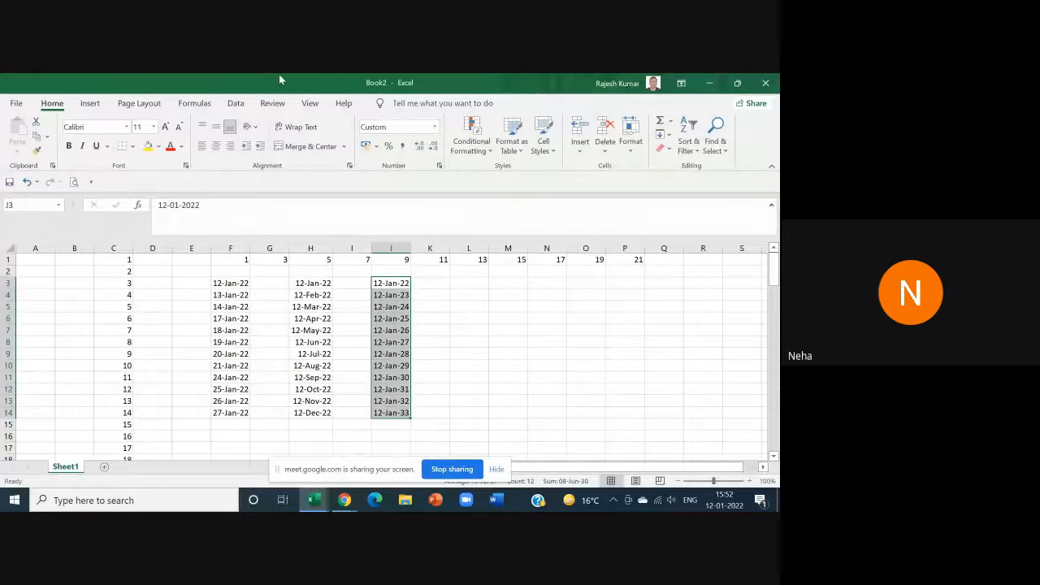
Step: Open the save dialog for the workbook, cancel it without saving, and stop sharing the screen in the meeting
left_click(9, 182)
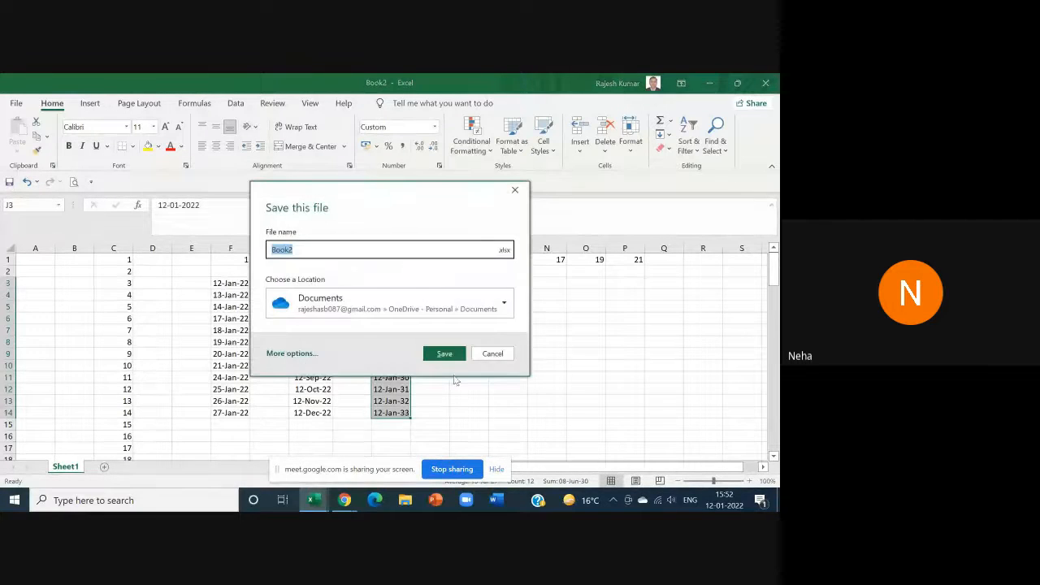
left_click(493, 354)
left_click(443, 471)
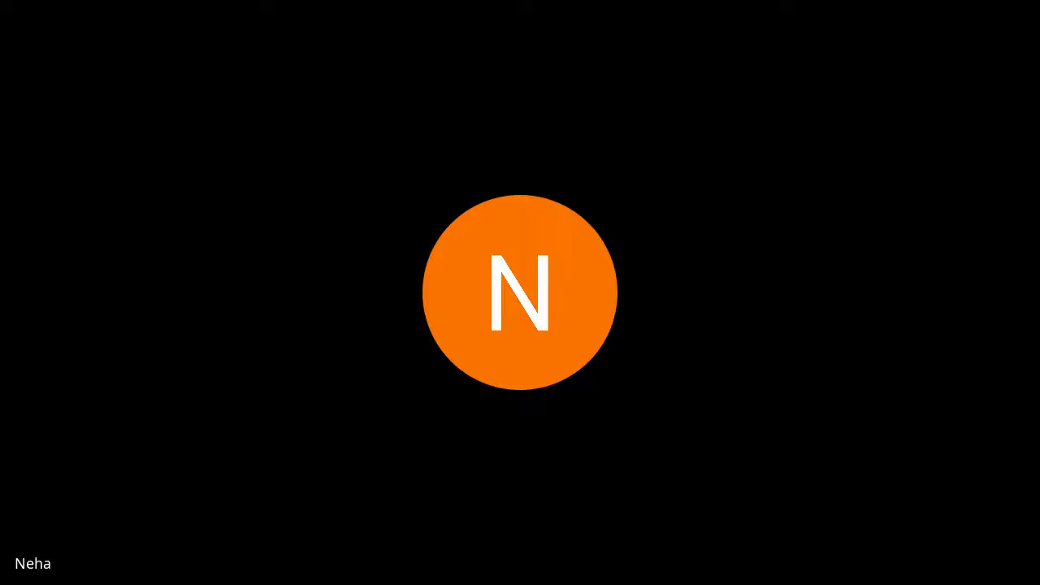